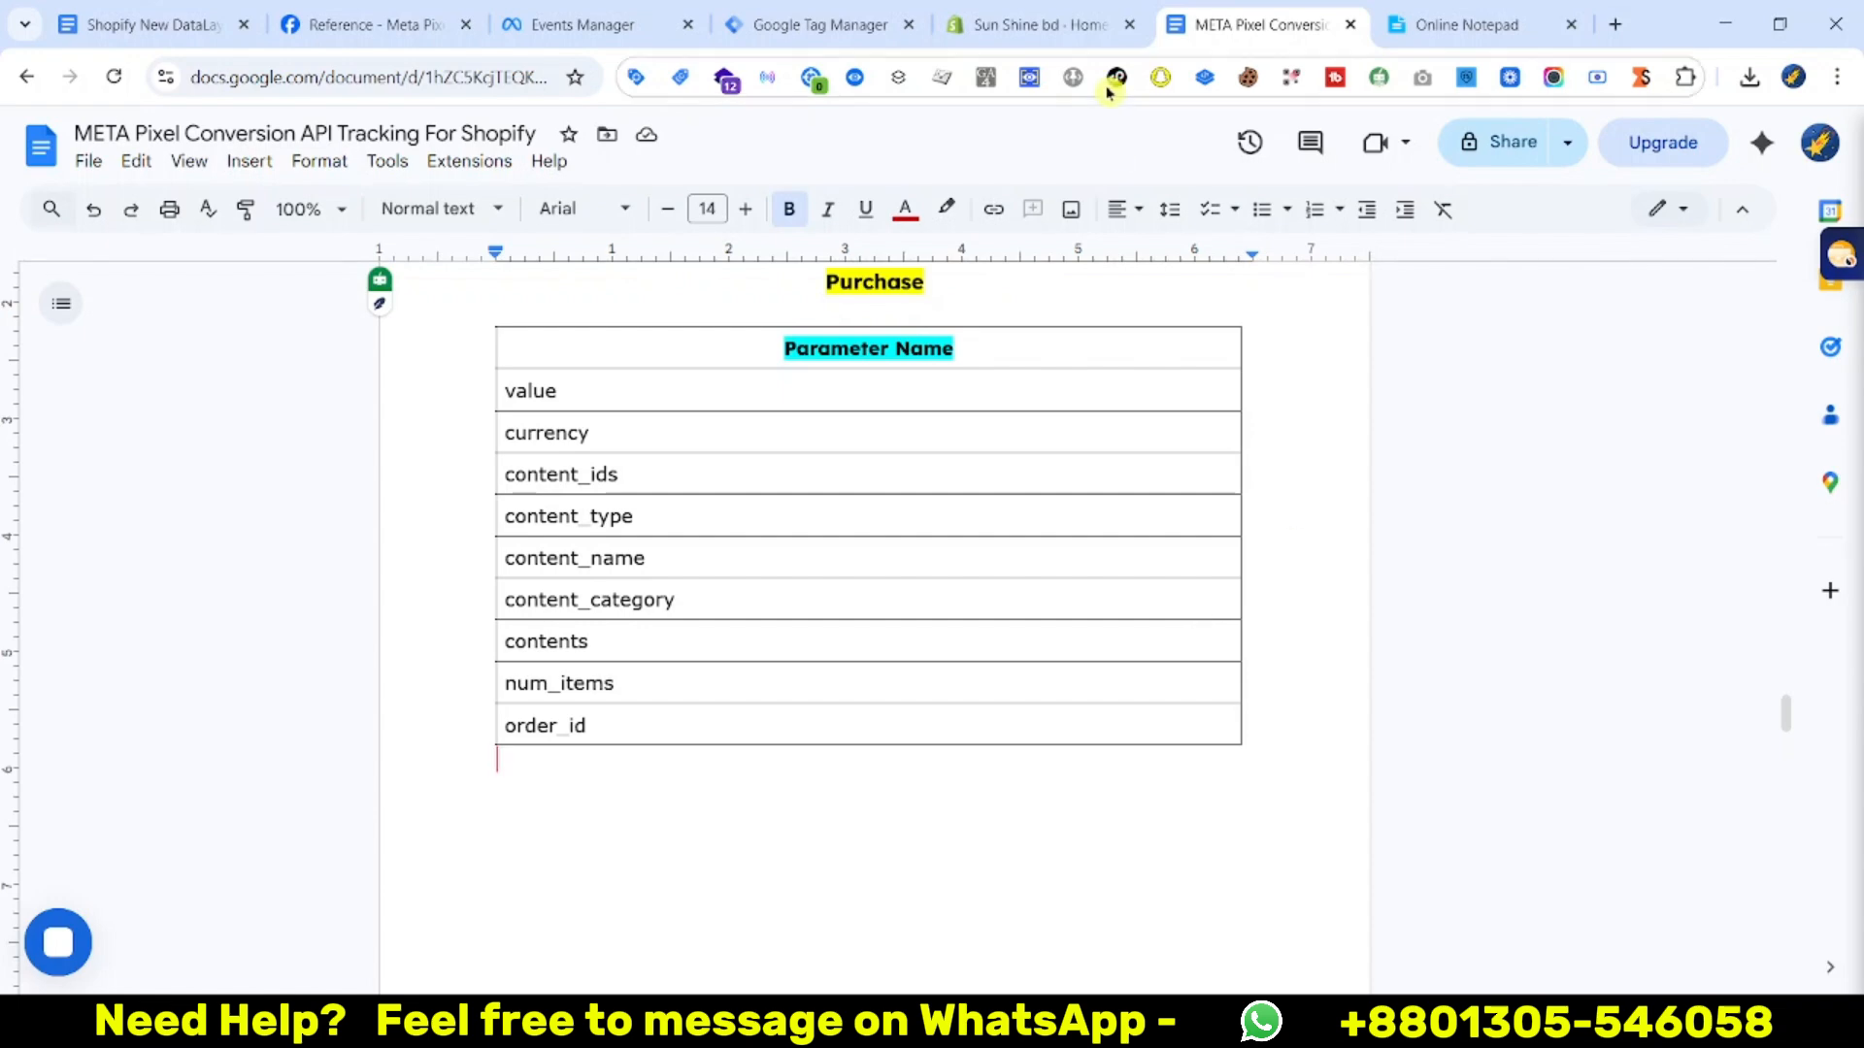
Leave the Purchase parameter notes and bring up the Google Tag Manager container overview
click(820, 25)
scroll(421, 479, down, 1)
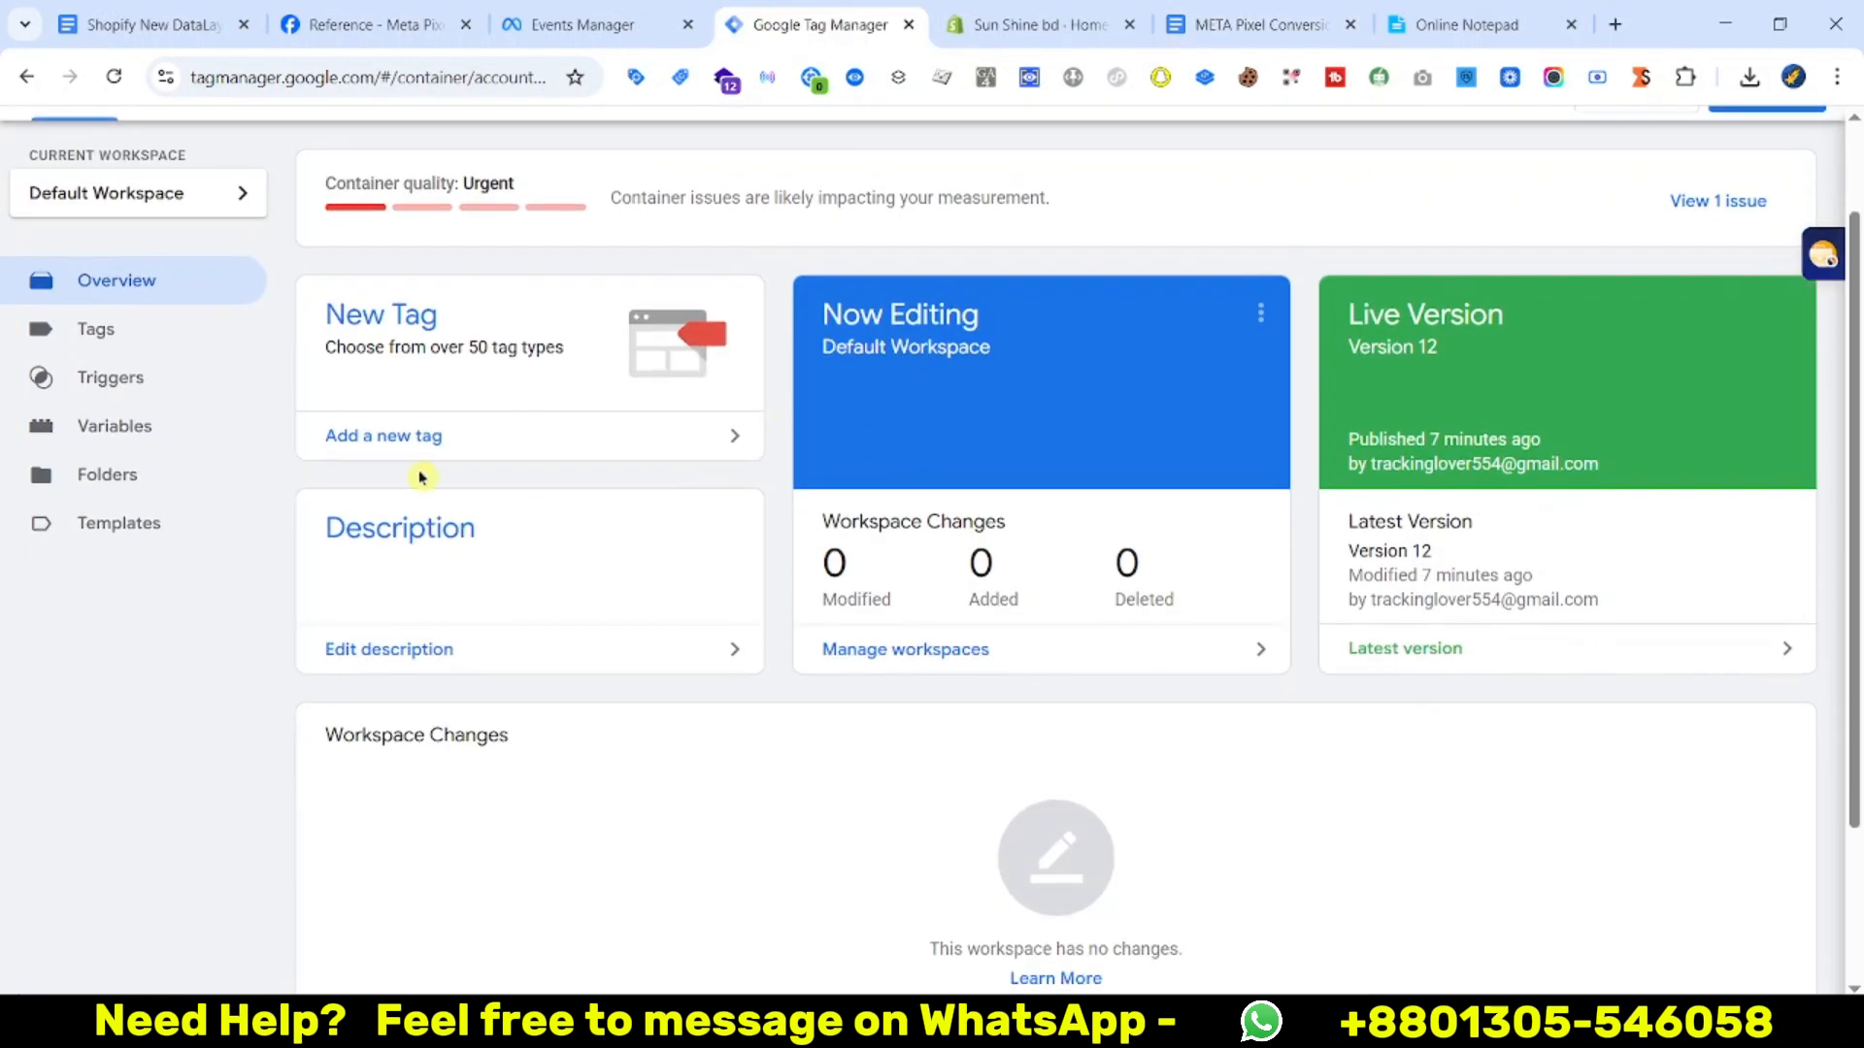
scroll(427, 583, up, 1)
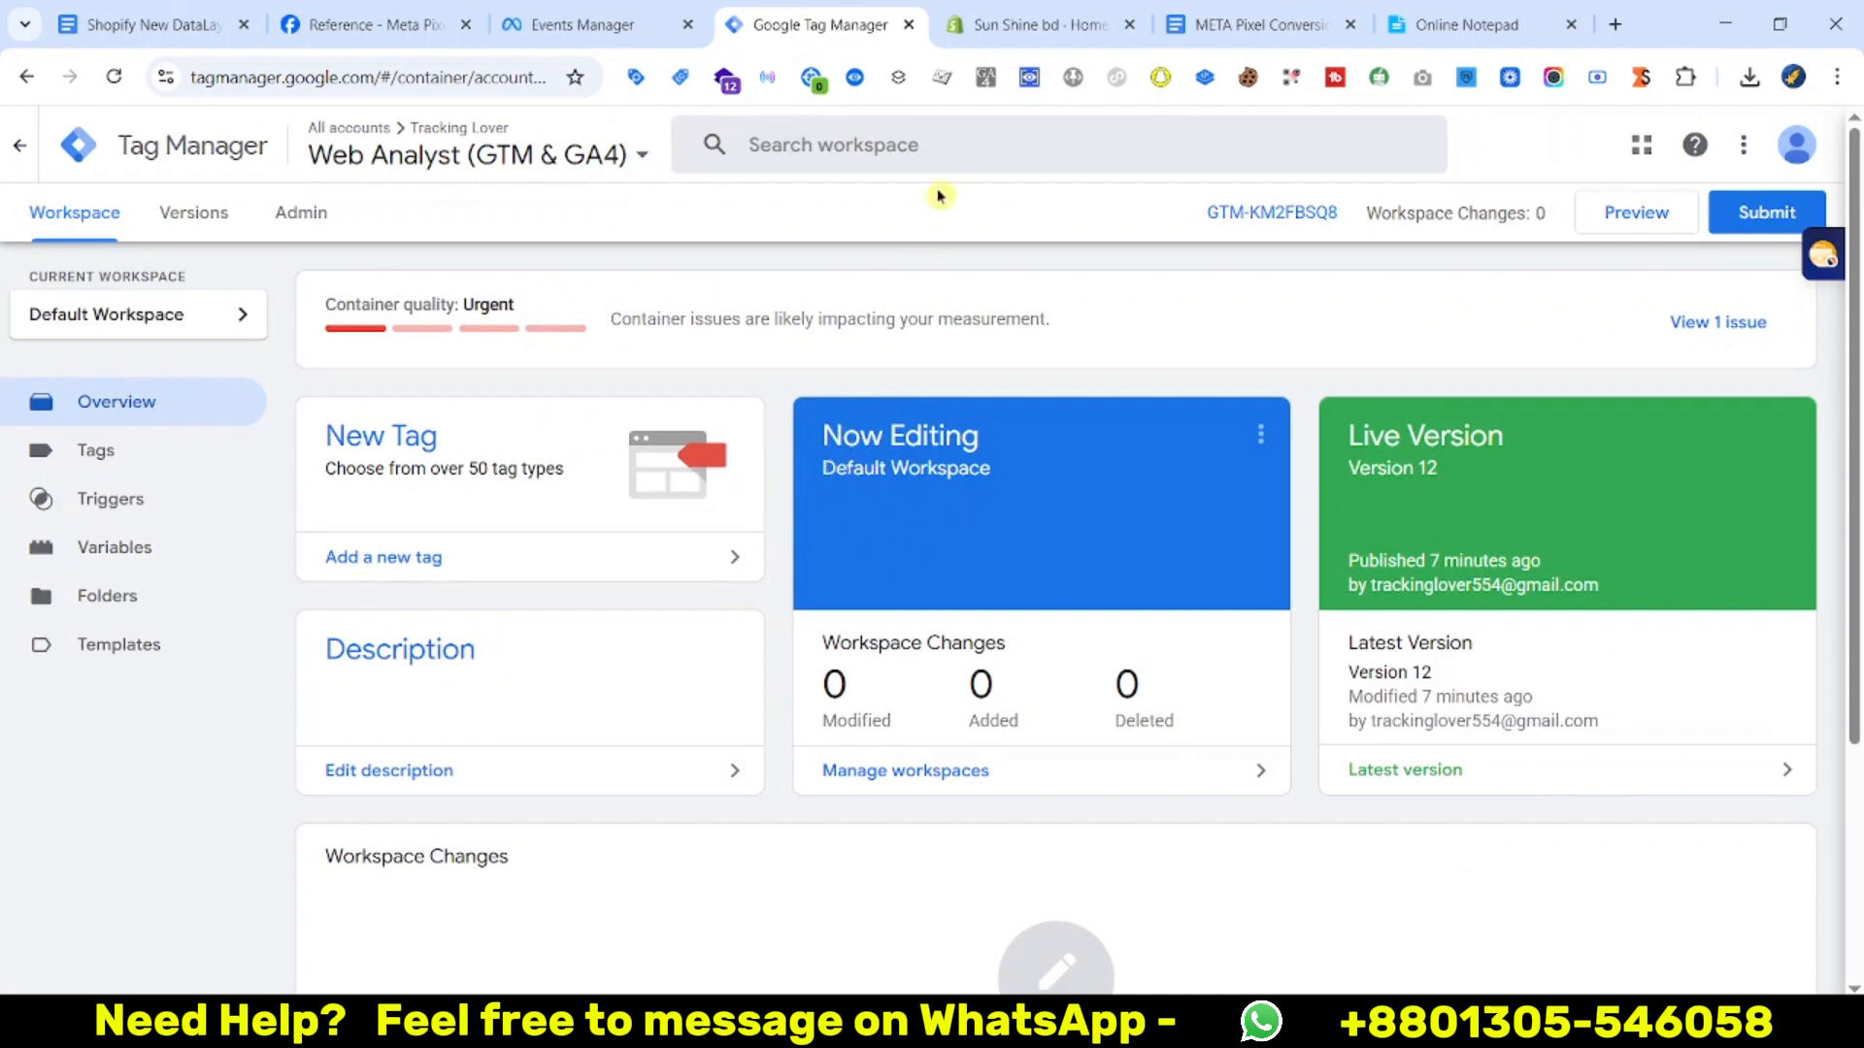
click(1009, 32)
scroll(753, 615, down, 3)
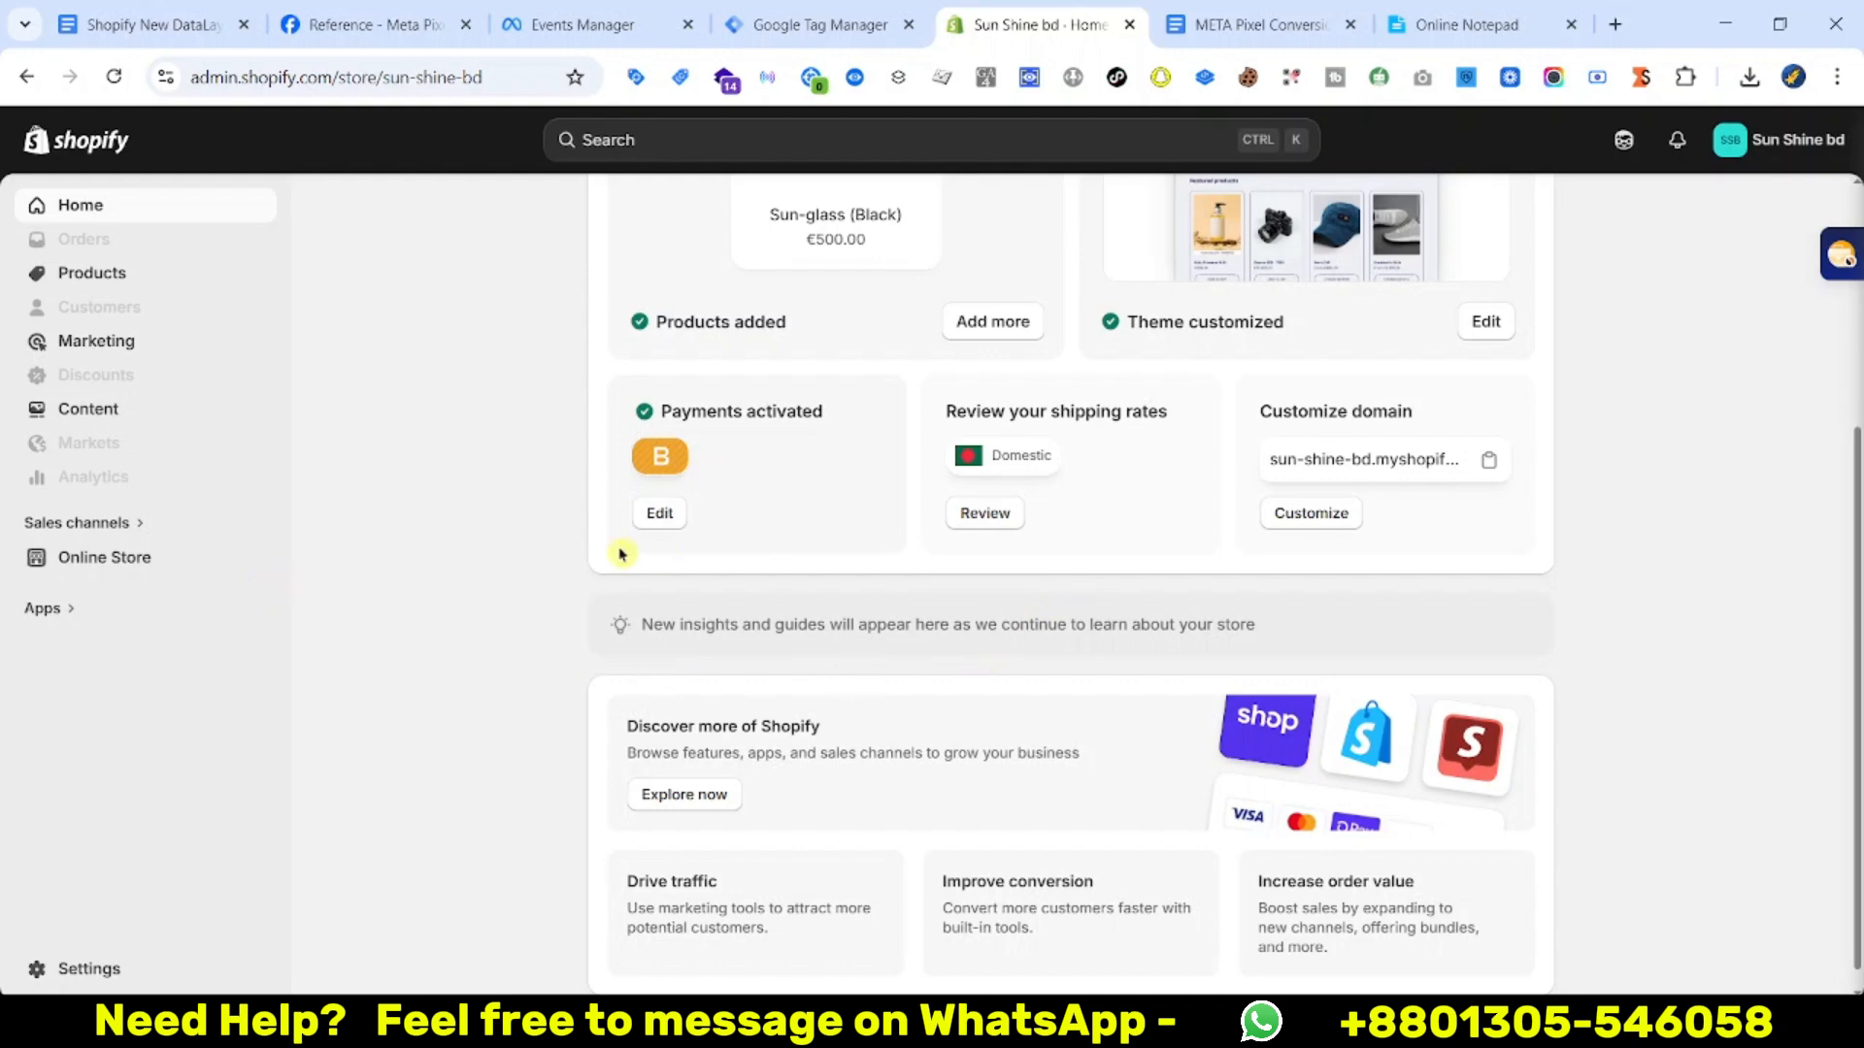
click(854, 23)
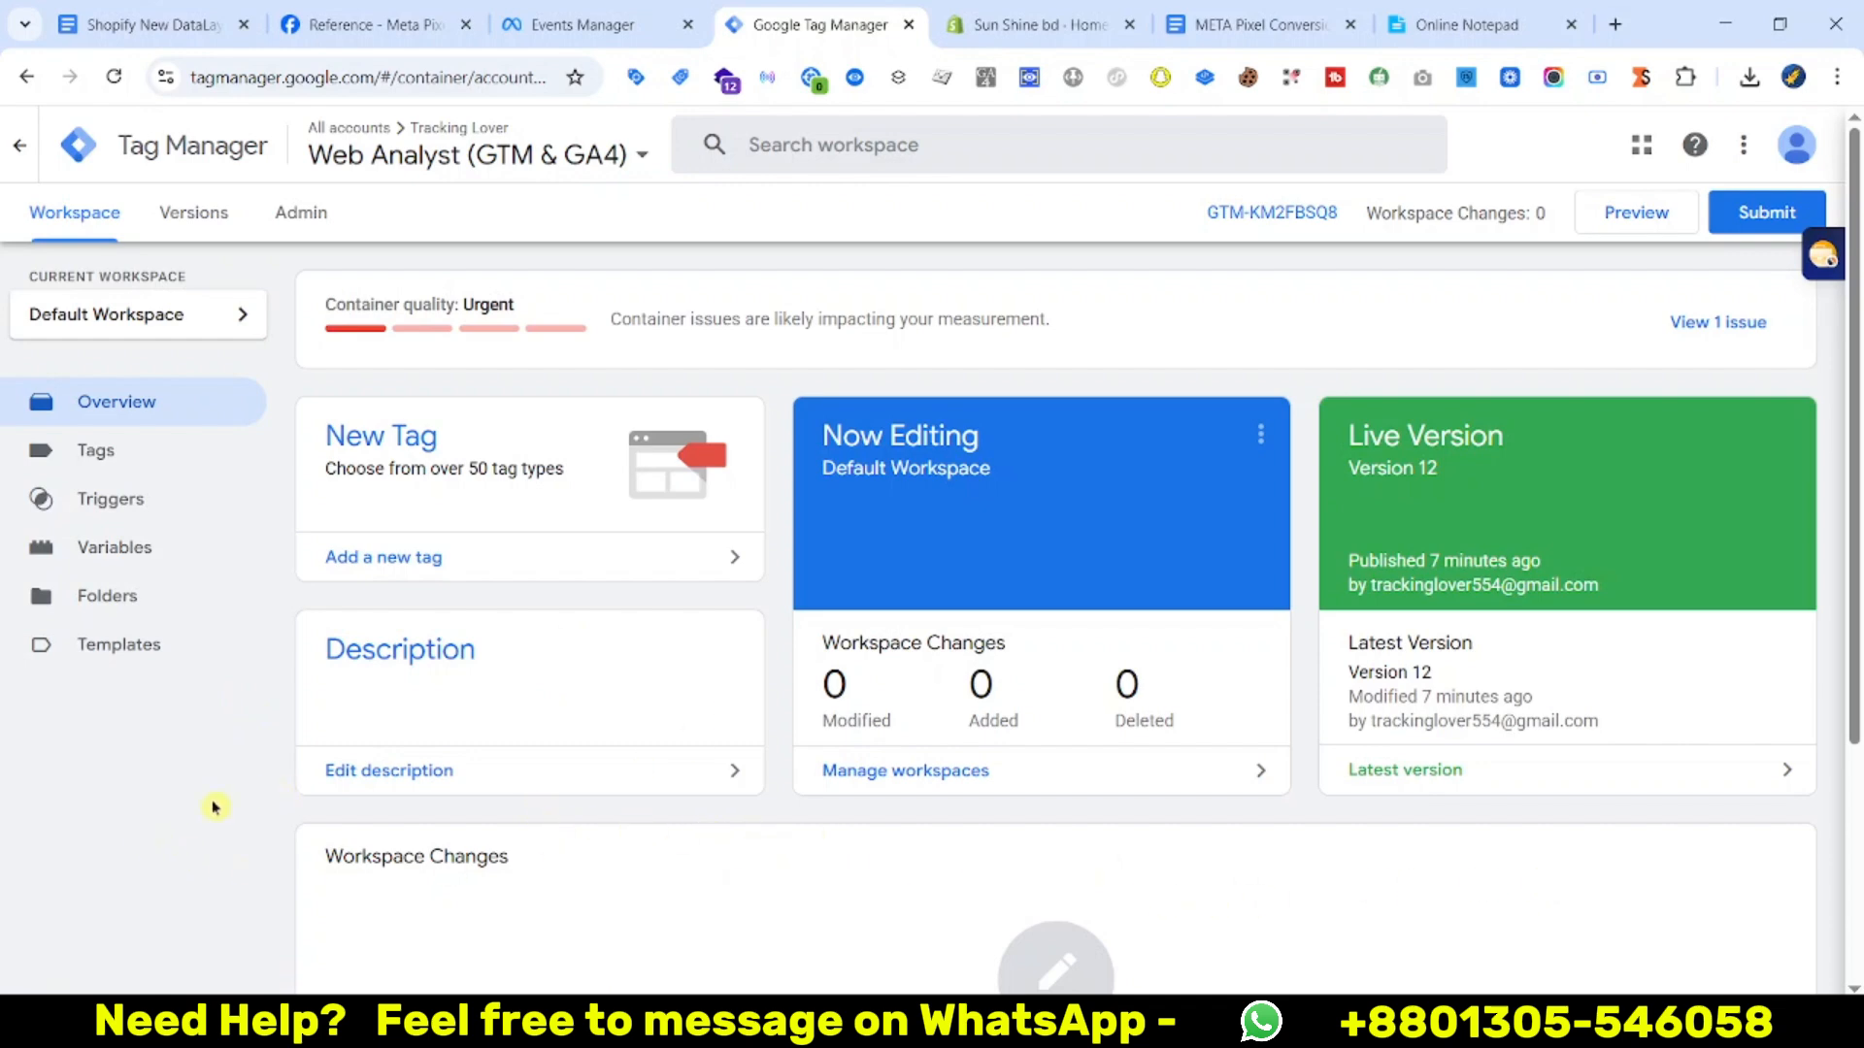
Add a Shopify custom pixel named DataLayer under Settings > Customer events
click(1000, 17)
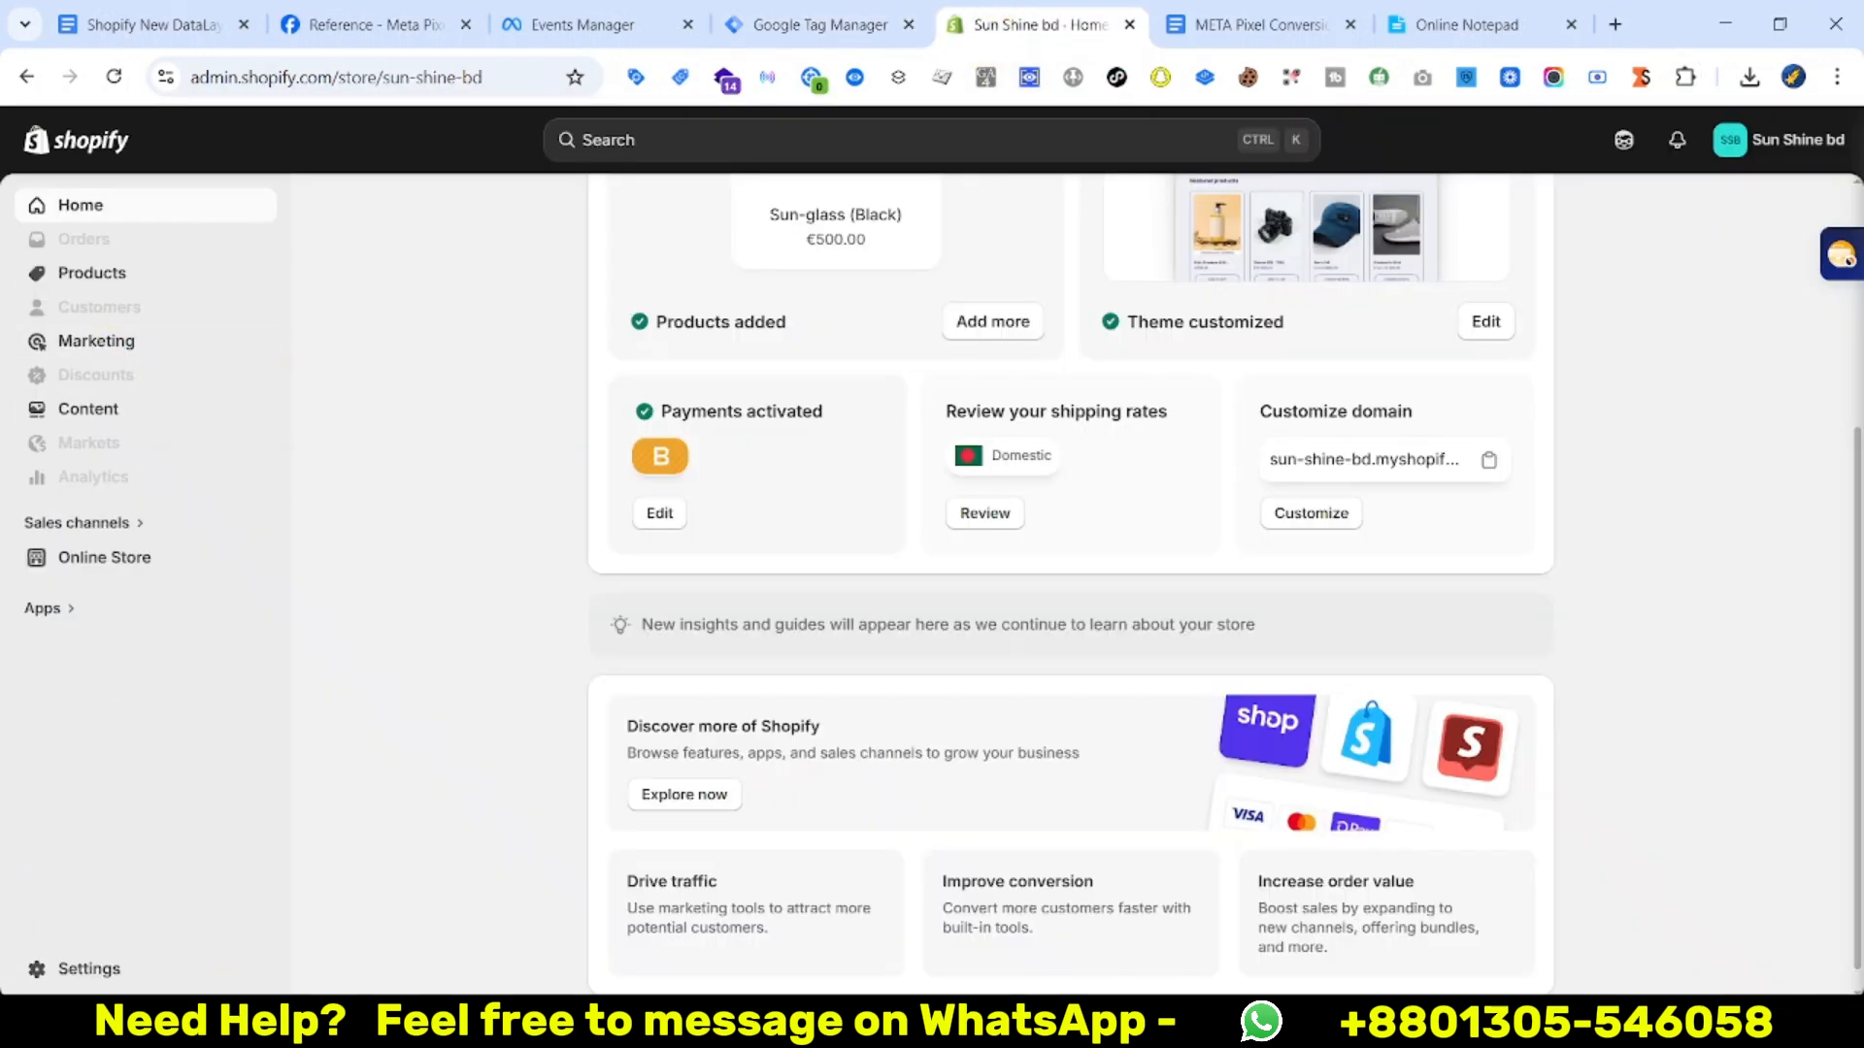
click(93, 969)
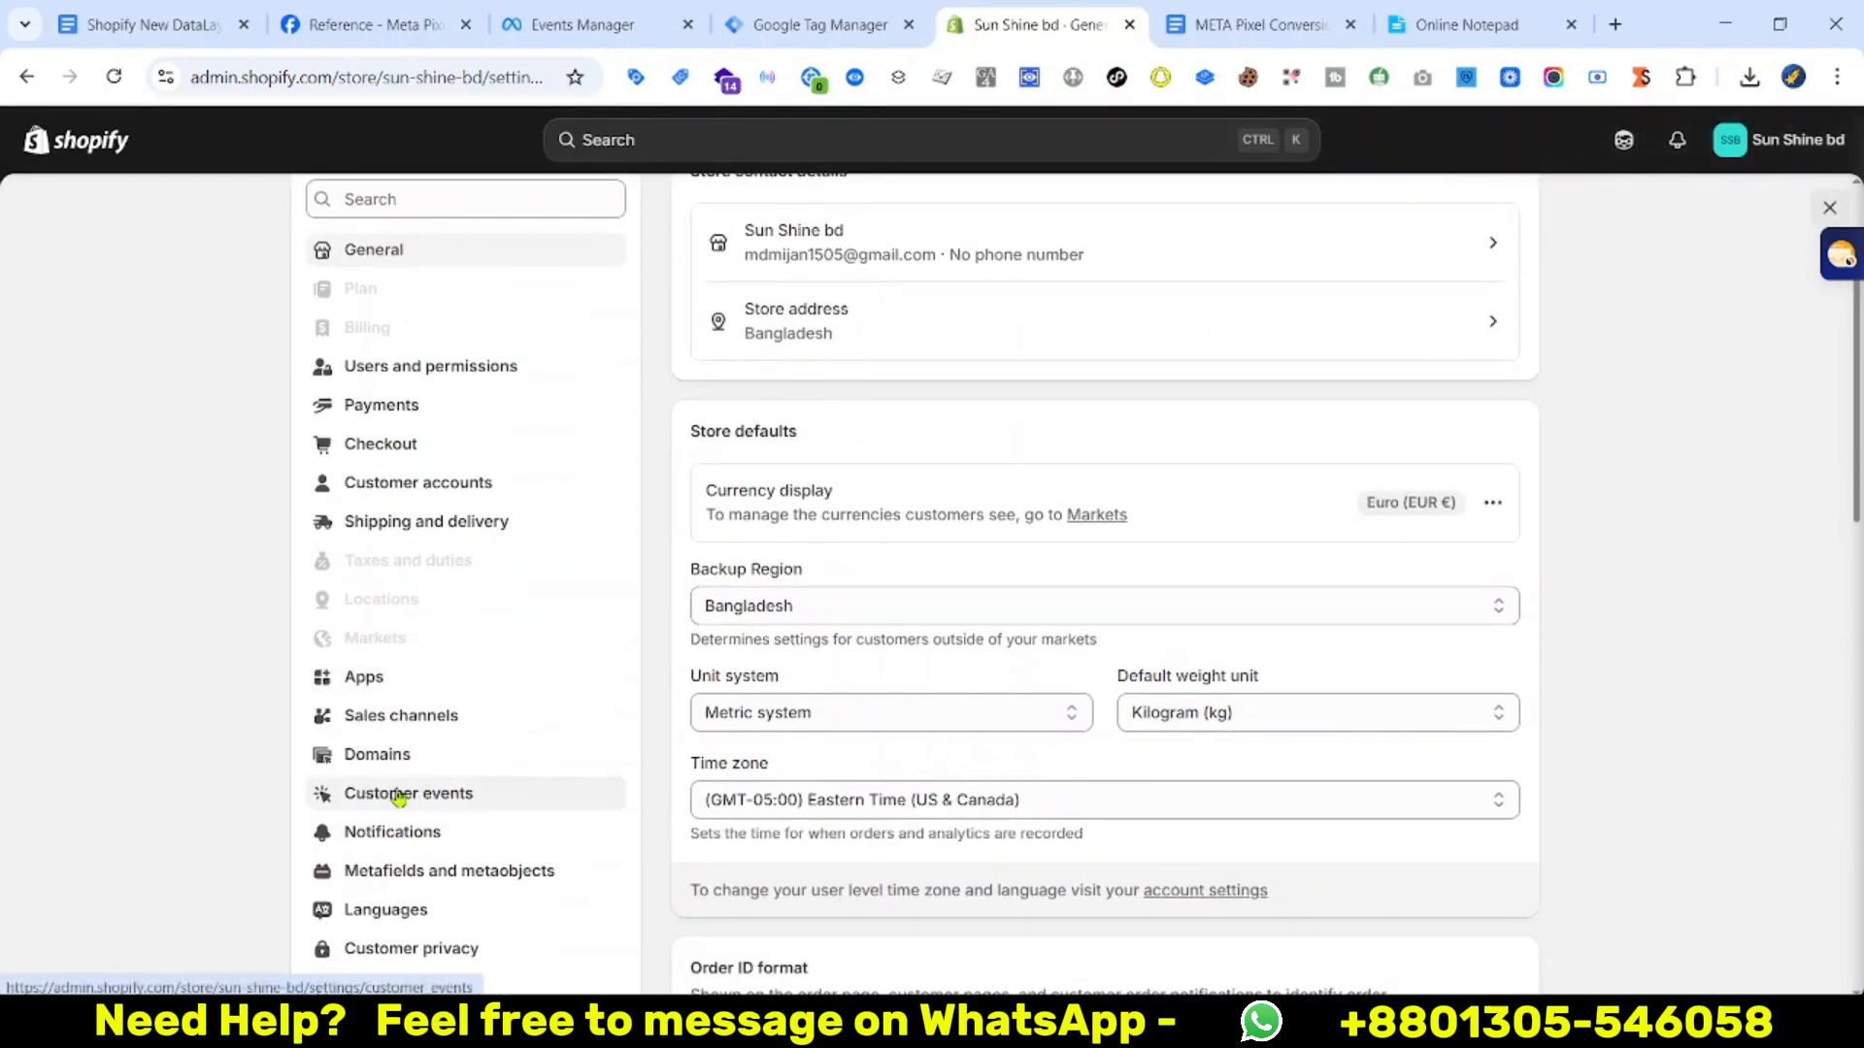
click(398, 796)
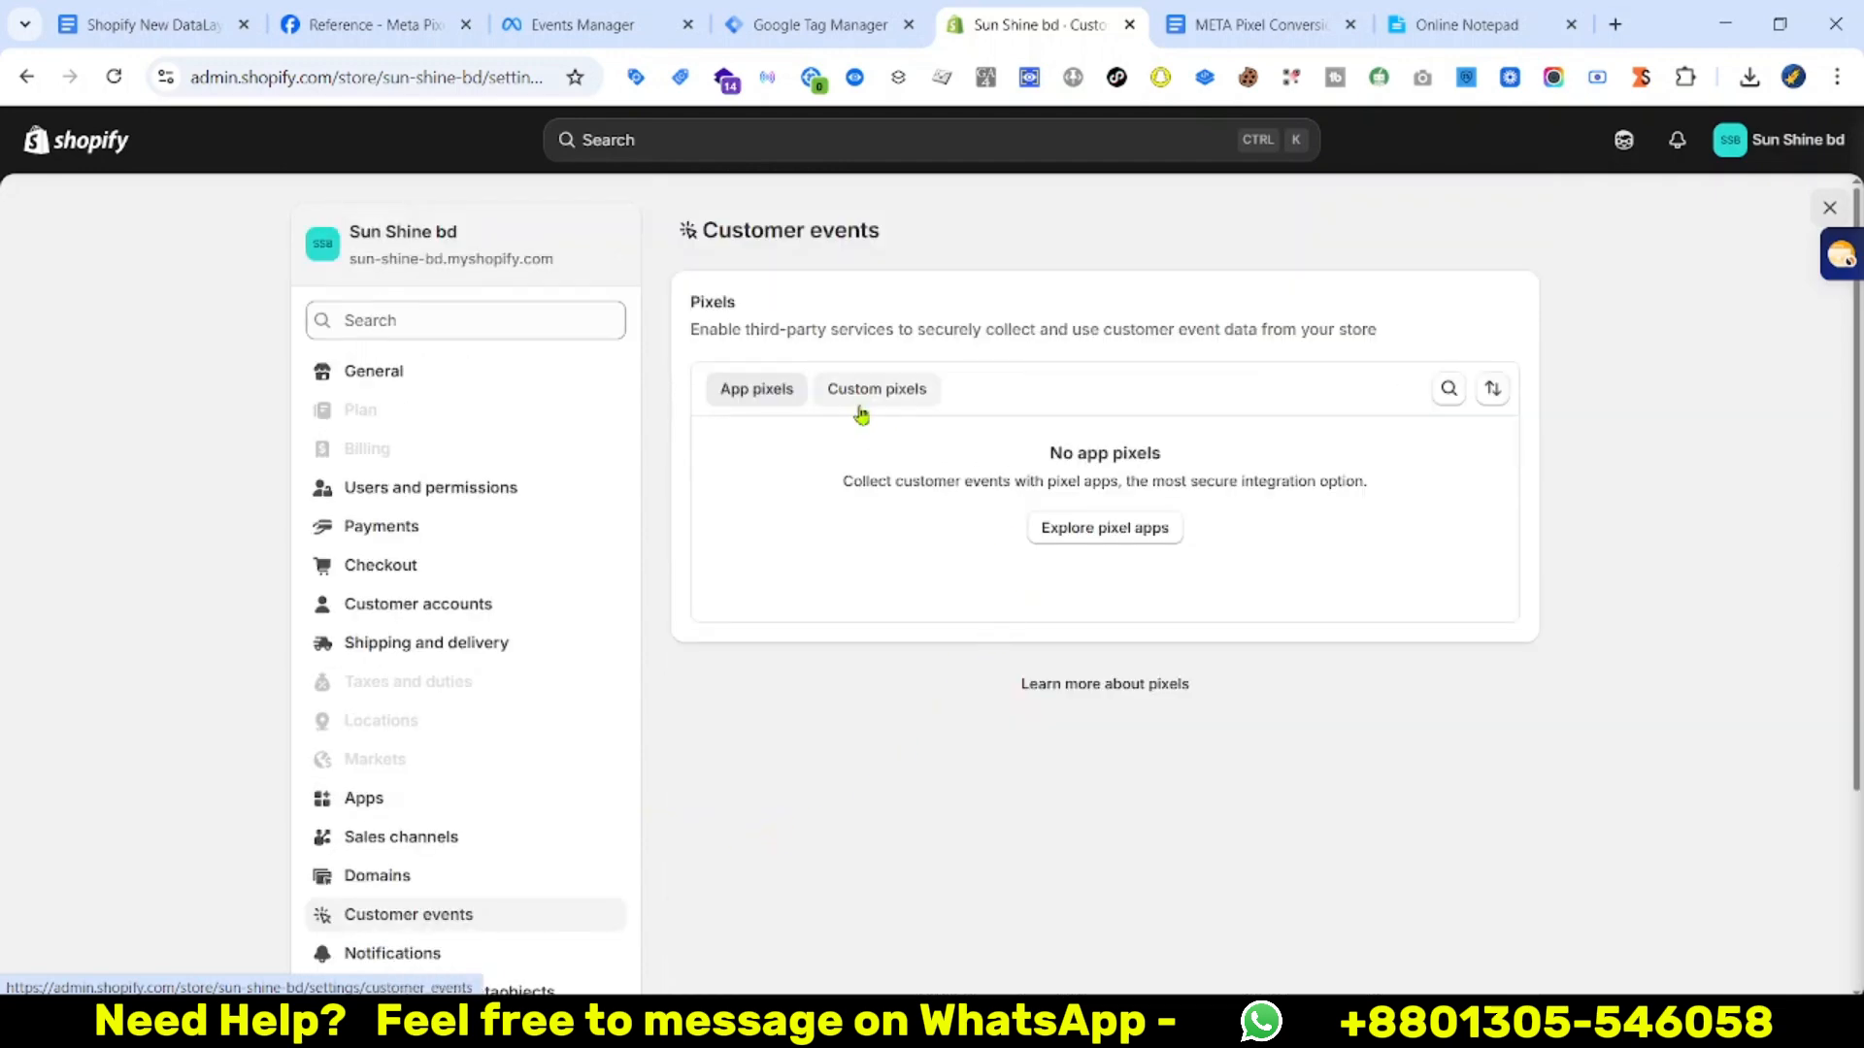
click(865, 403)
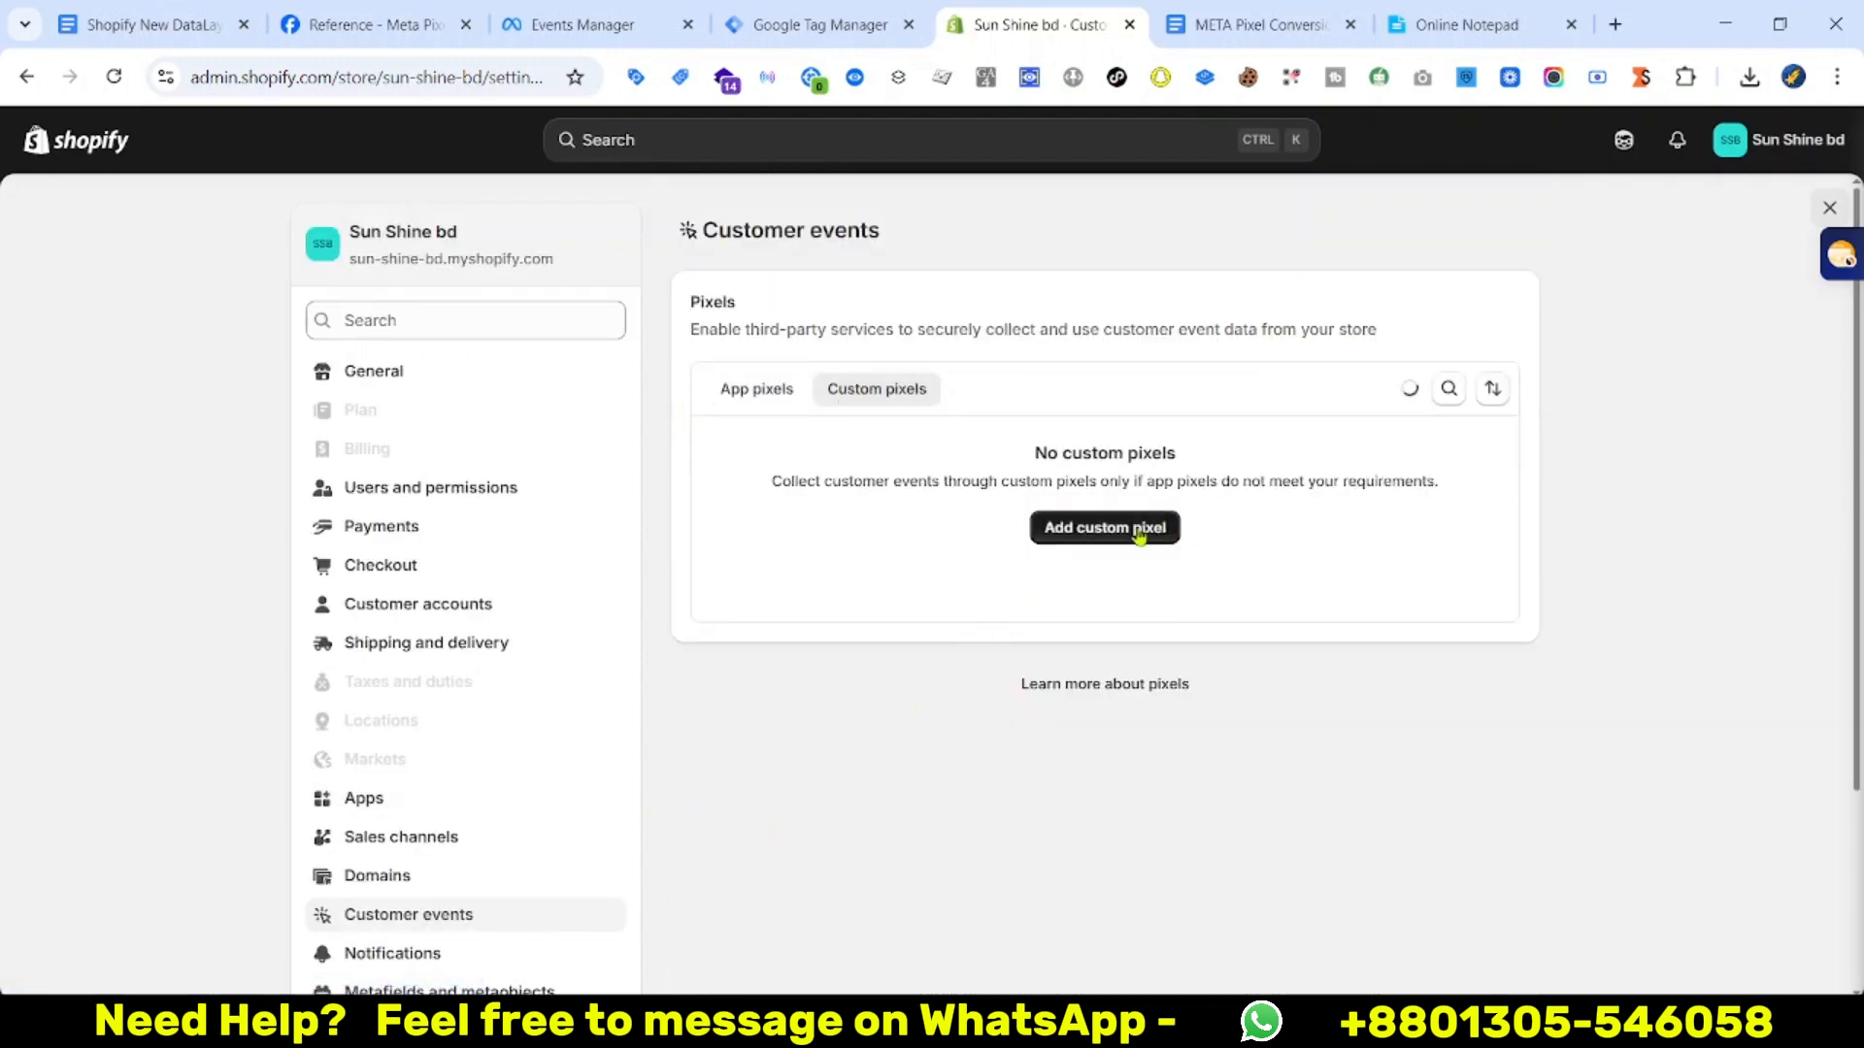
click(1084, 529)
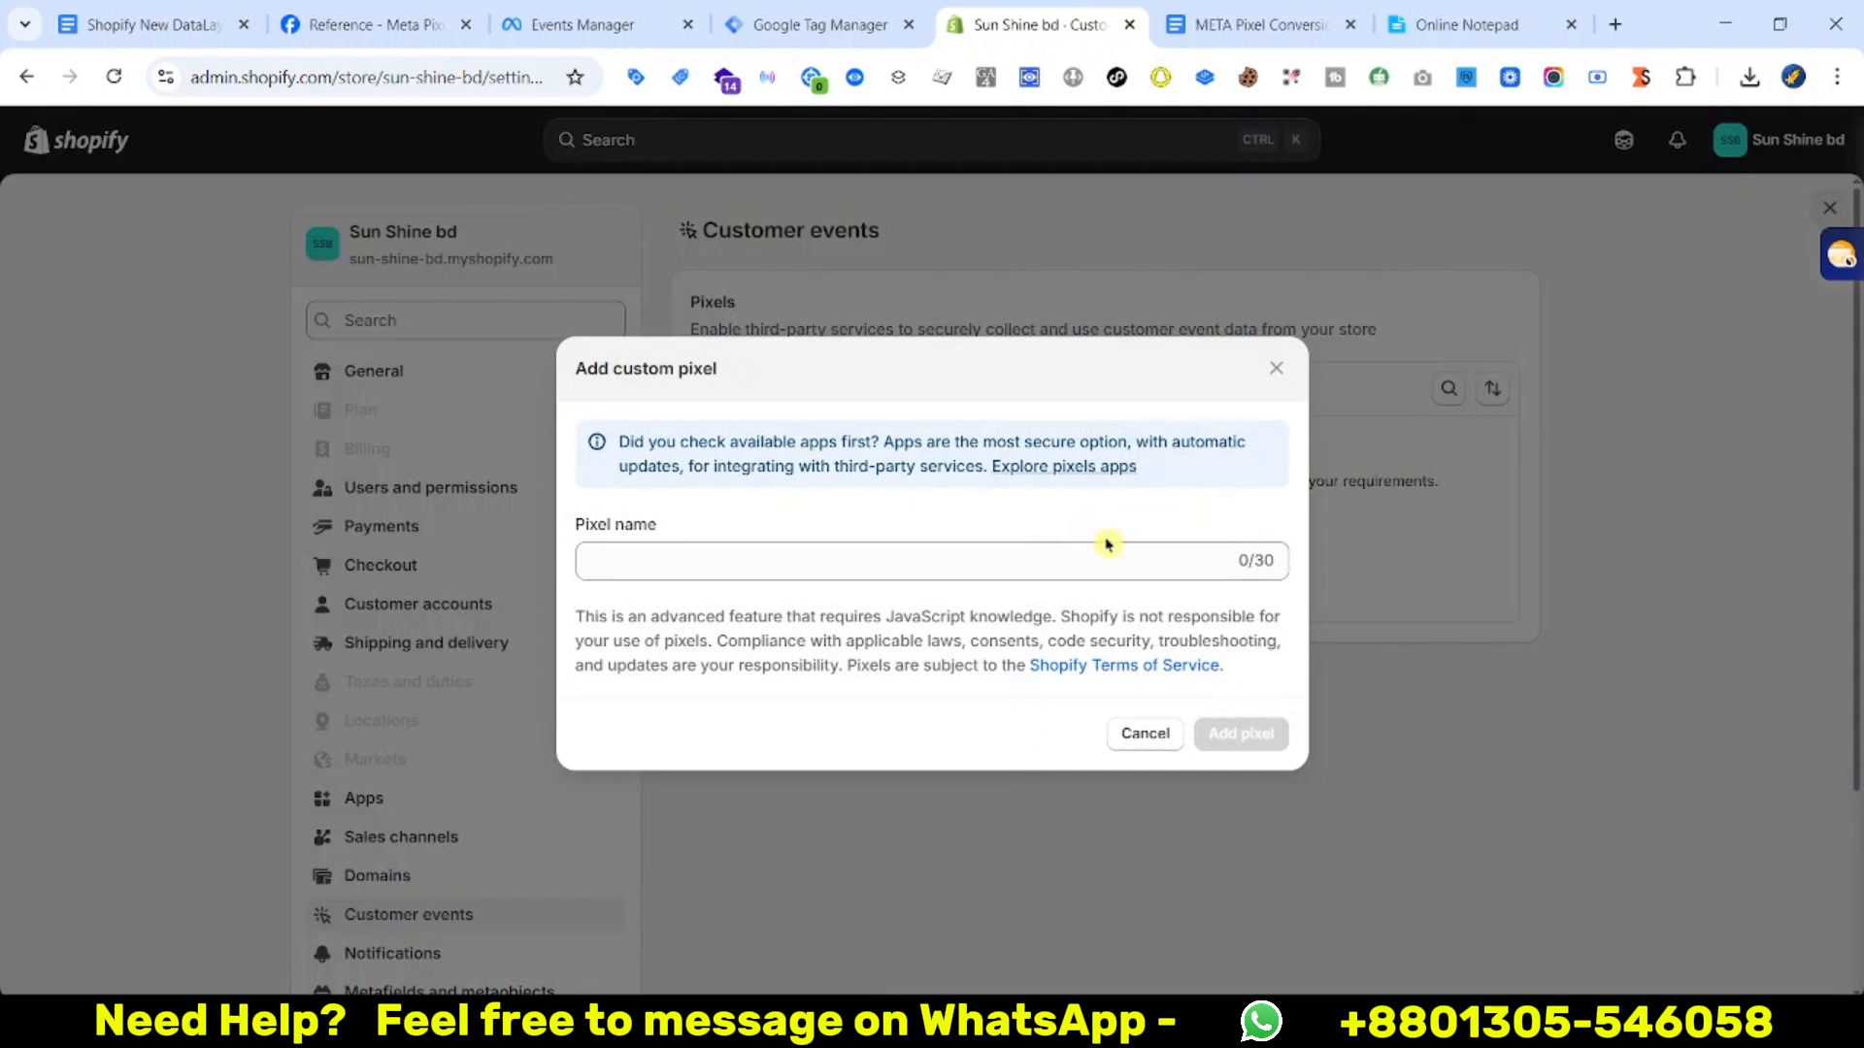
click(1037, 550)
text(DataLayer)
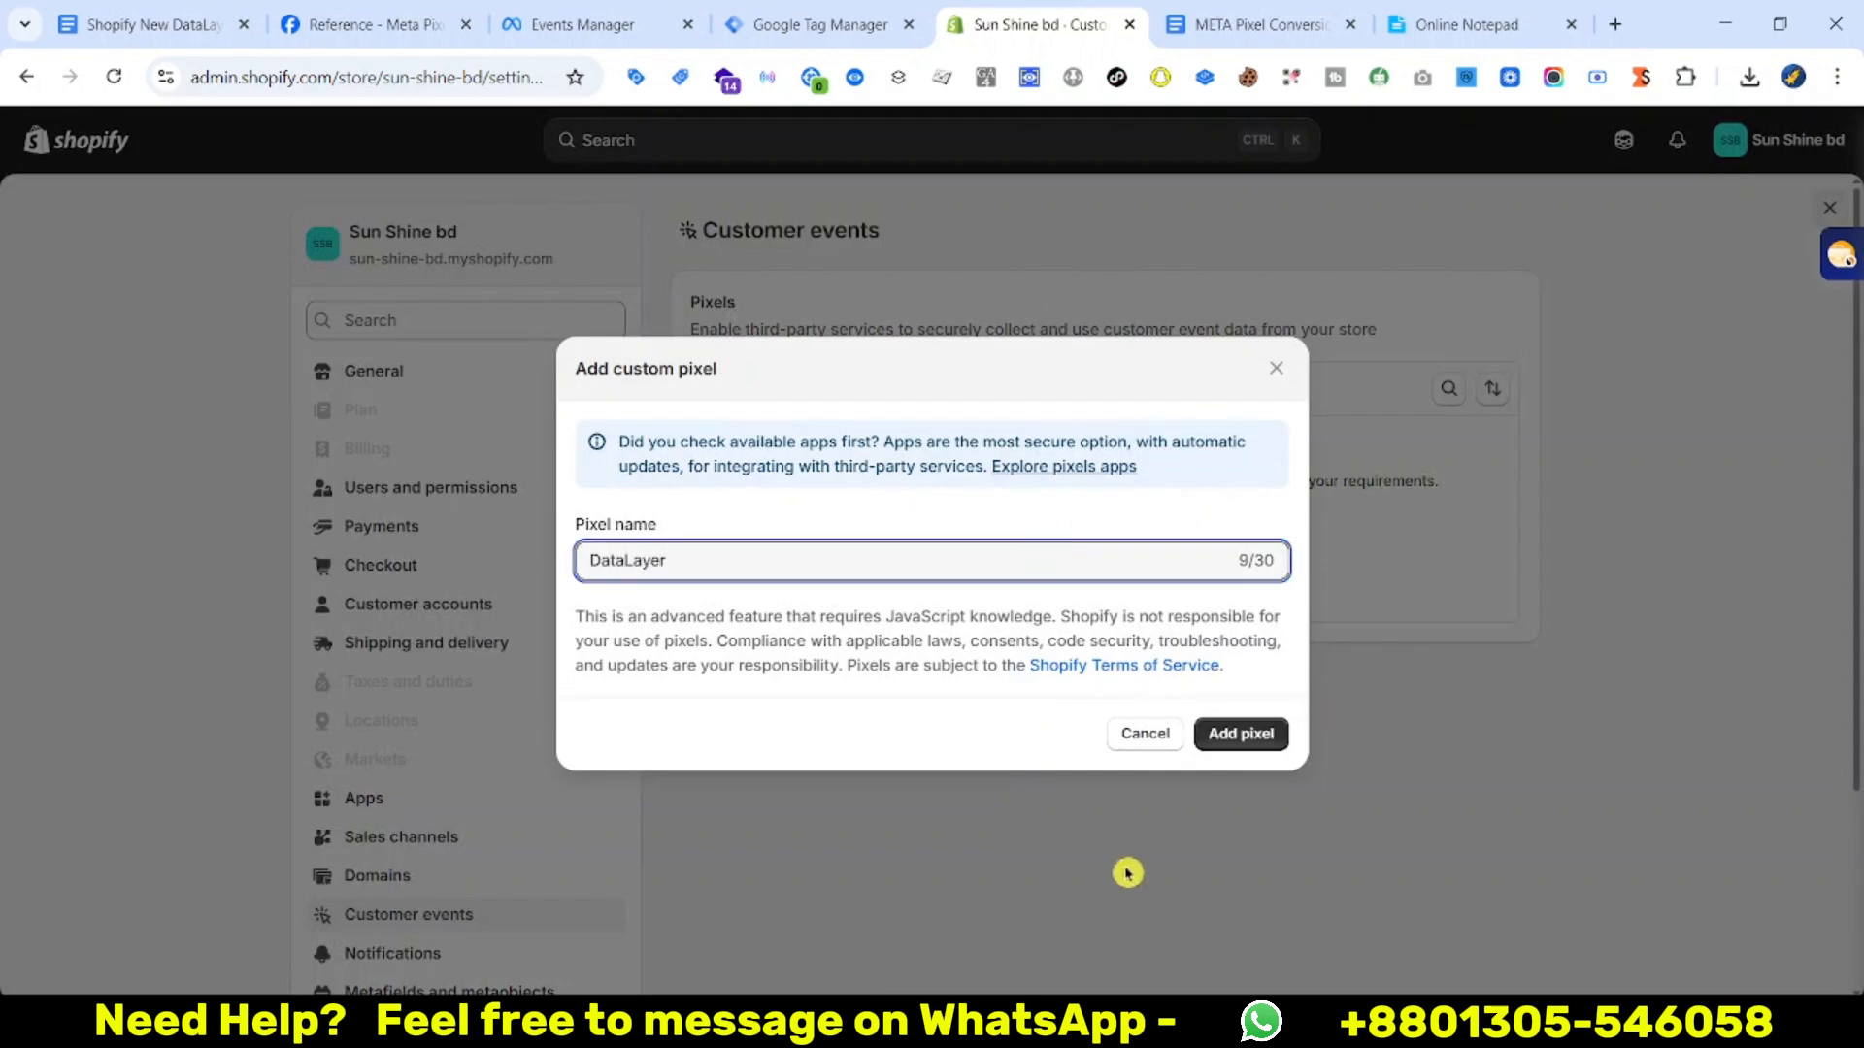
click(1240, 733)
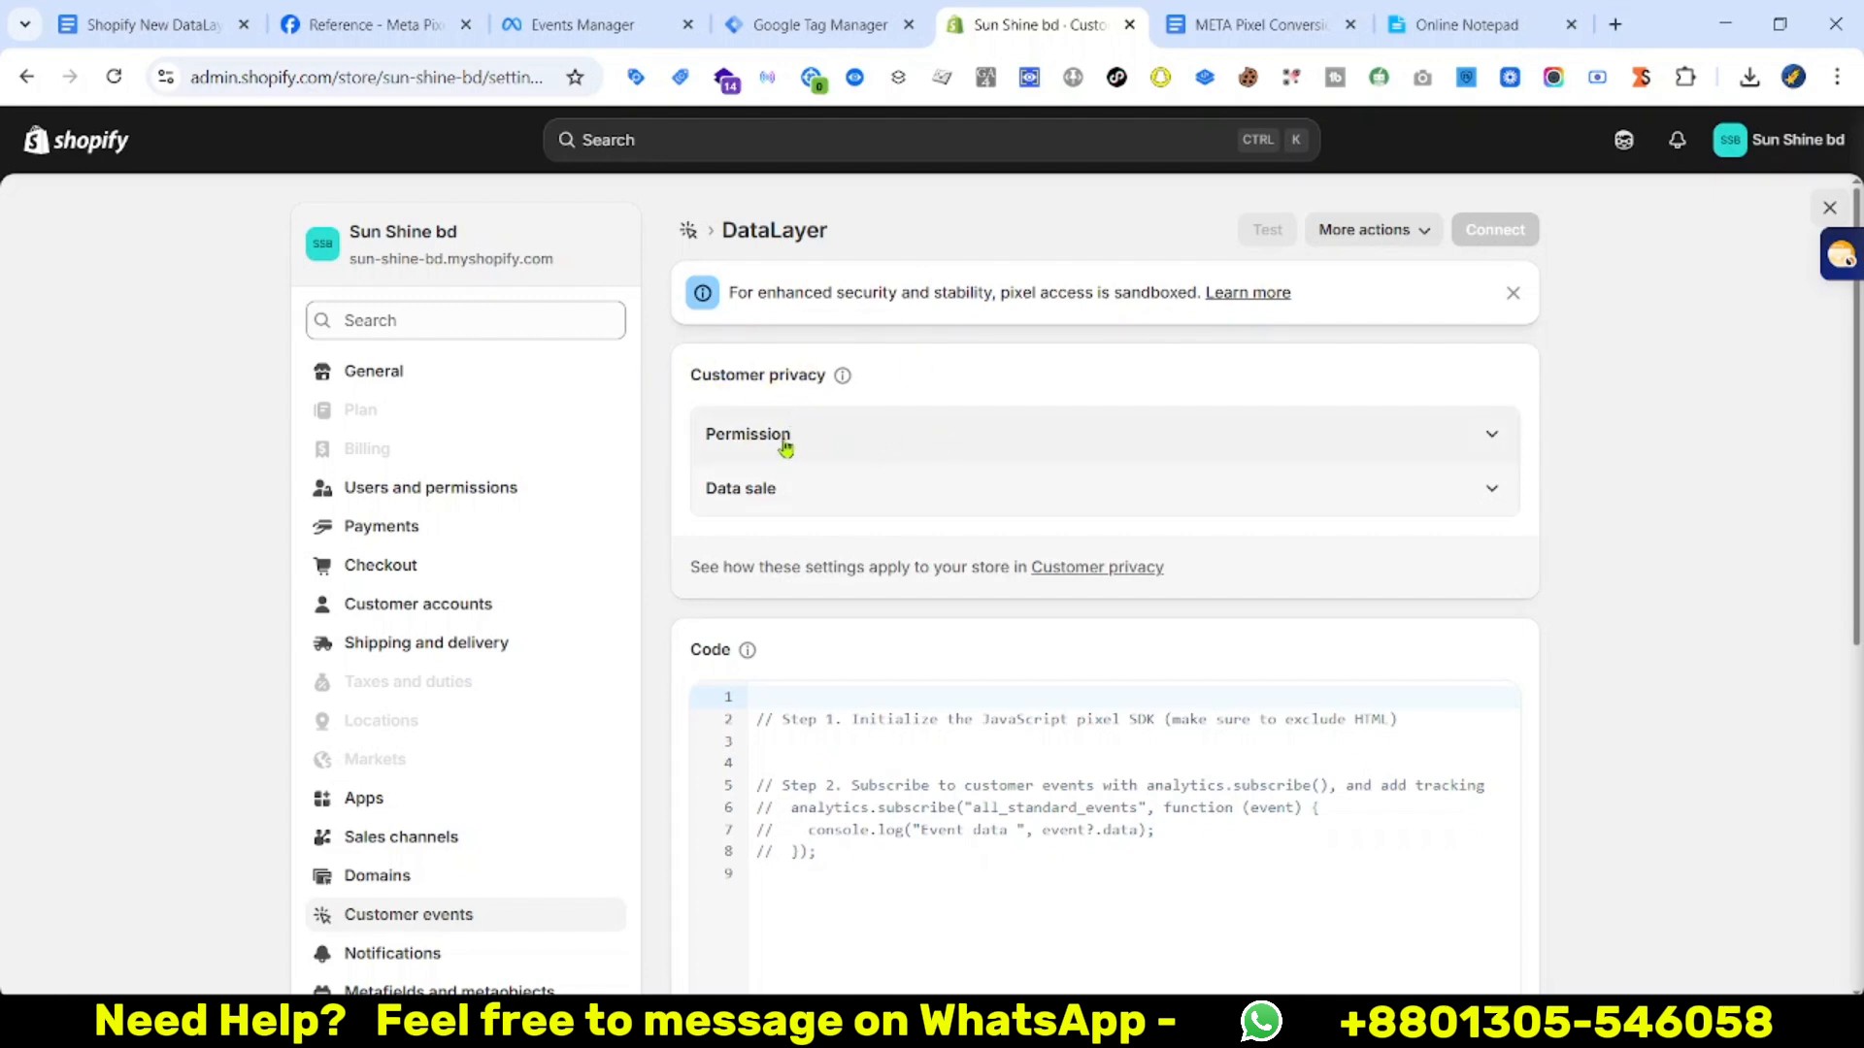
Set the DataLayer pixel's permission to Not required and data sale to does not qualify
click(1329, 442)
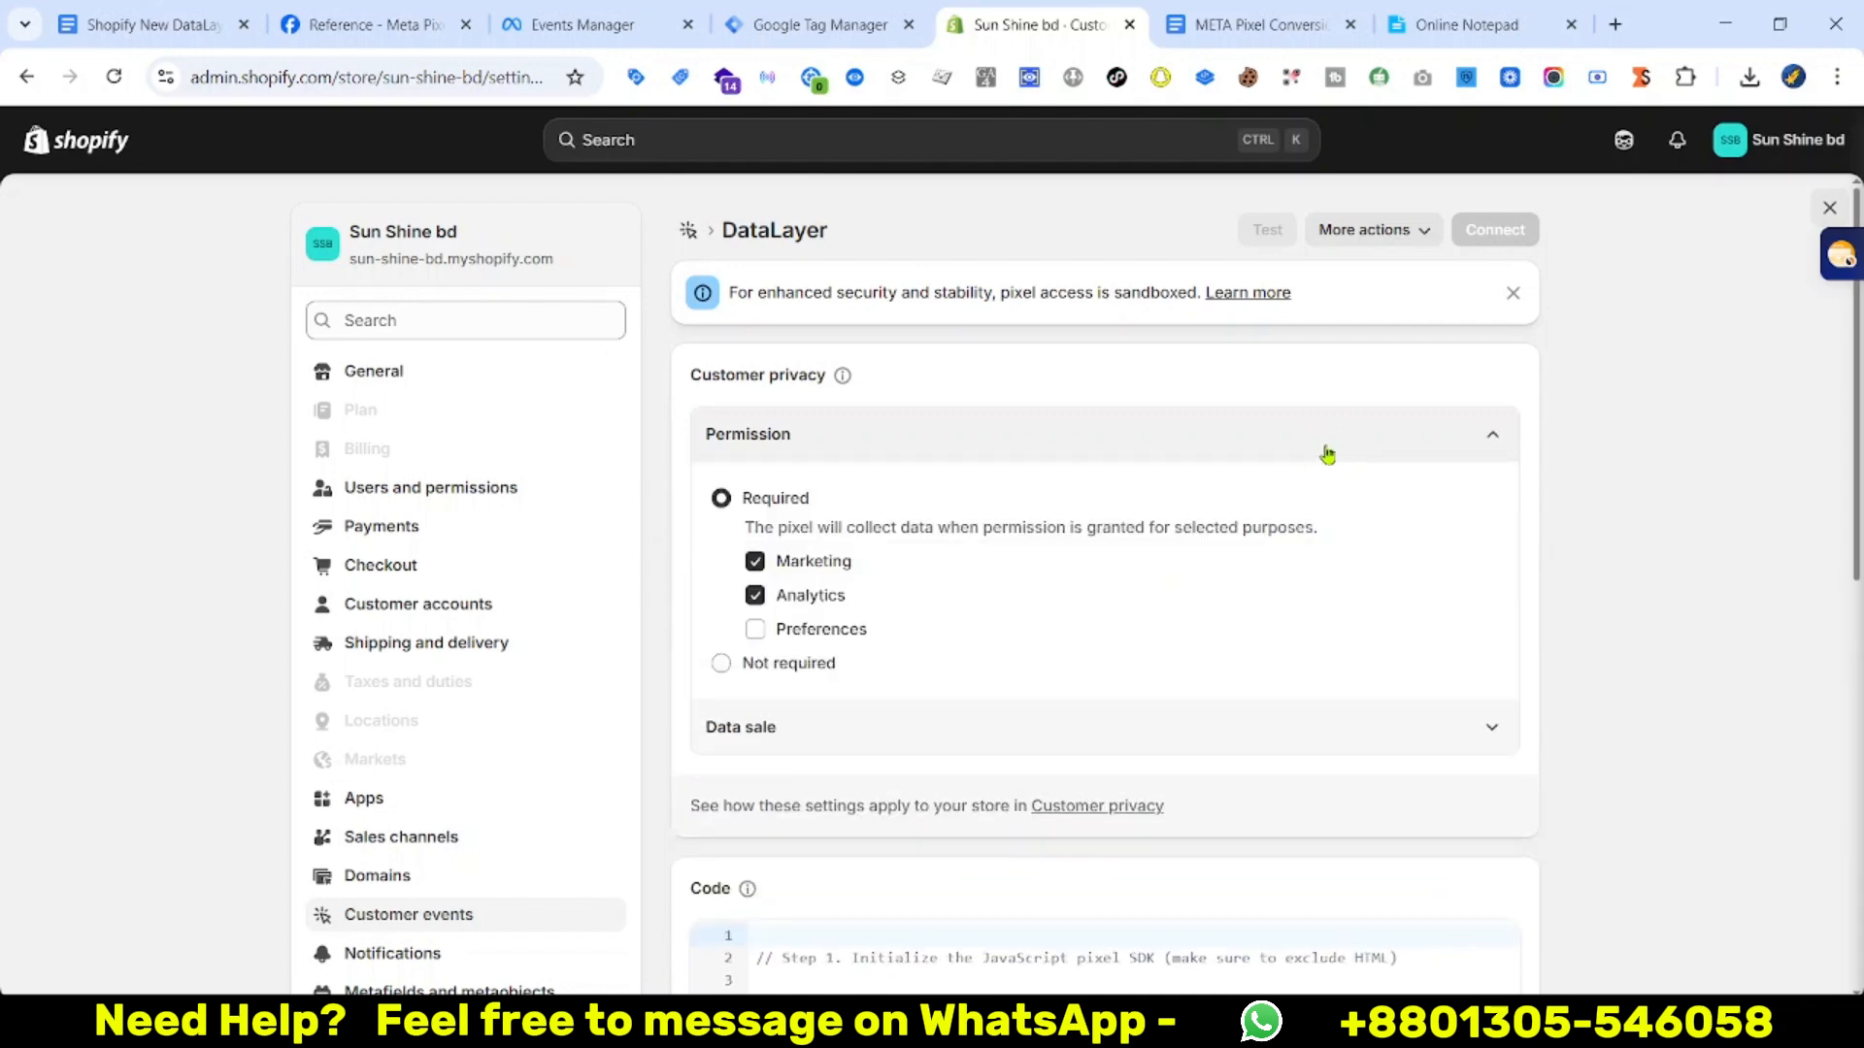
click(755, 668)
click(984, 612)
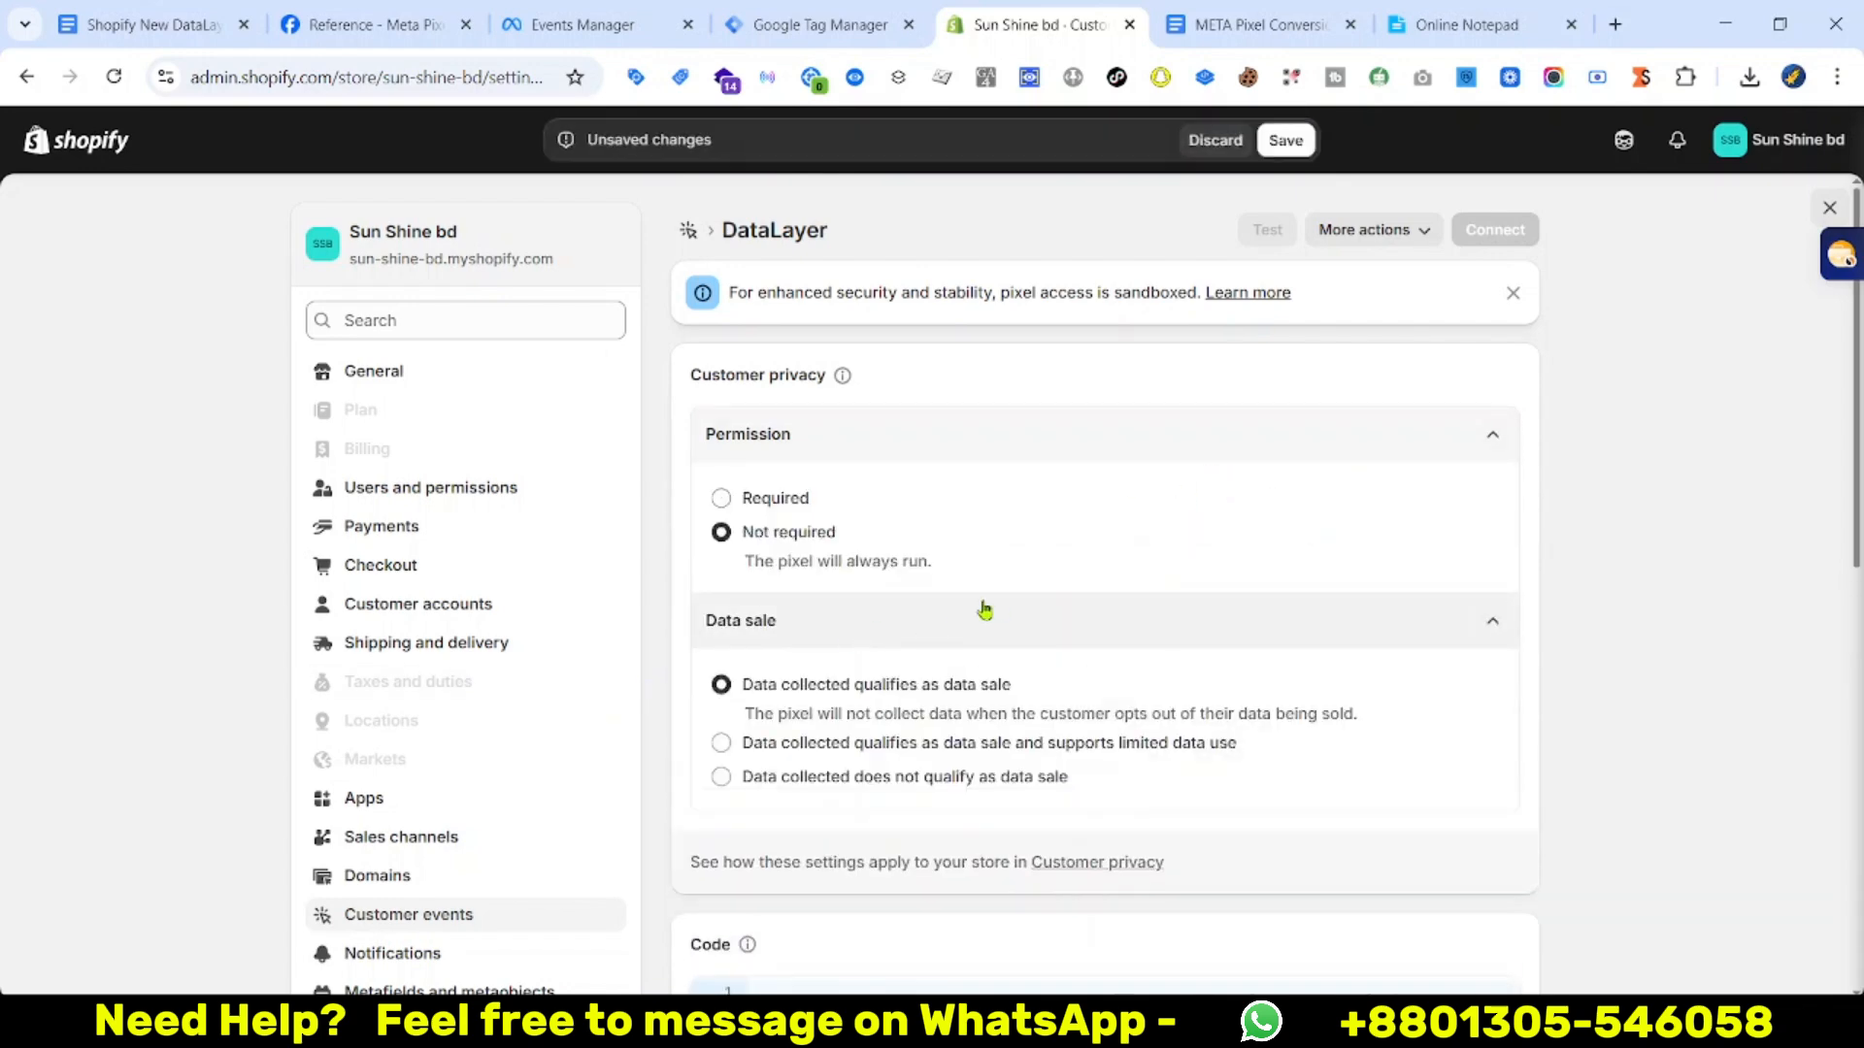
scroll(999, 607, down, 1)
scroll(789, 655, down, 2)
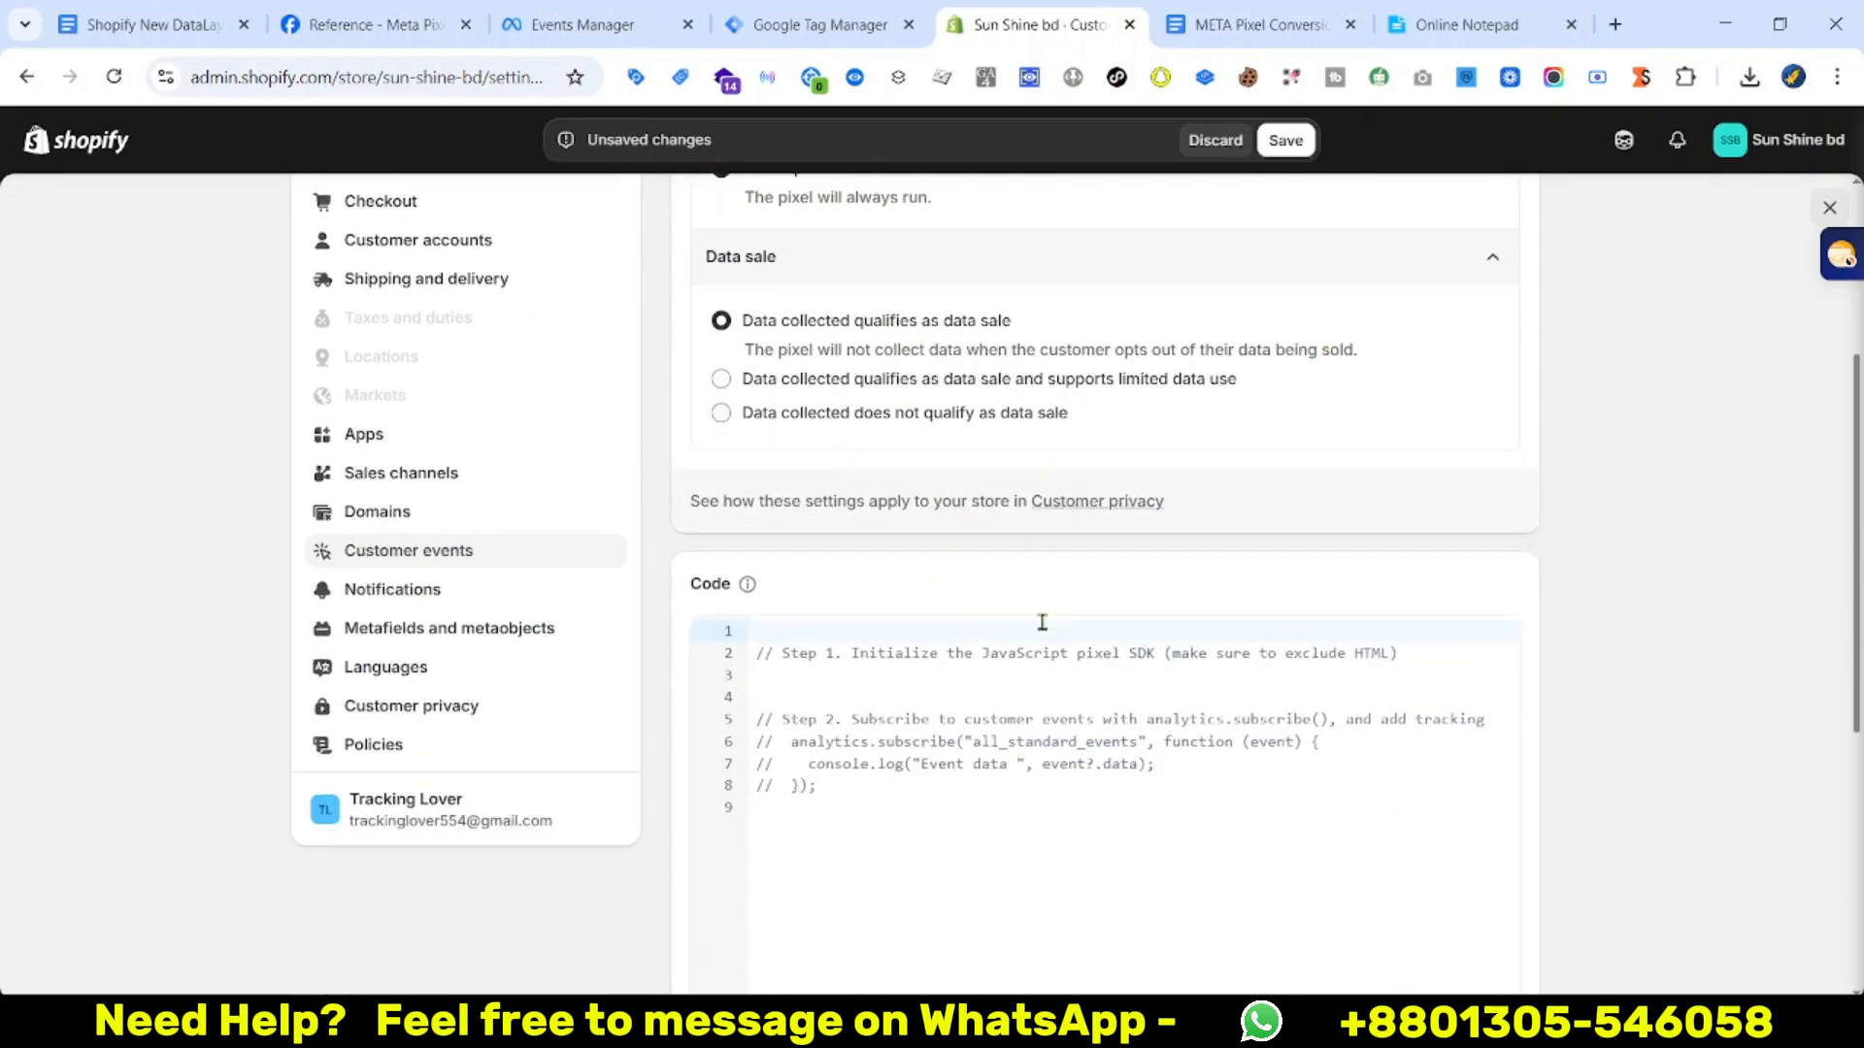
click(720, 388)
Delete the pixel's default sample code so the editor is empty
scroll(912, 741, down, 1)
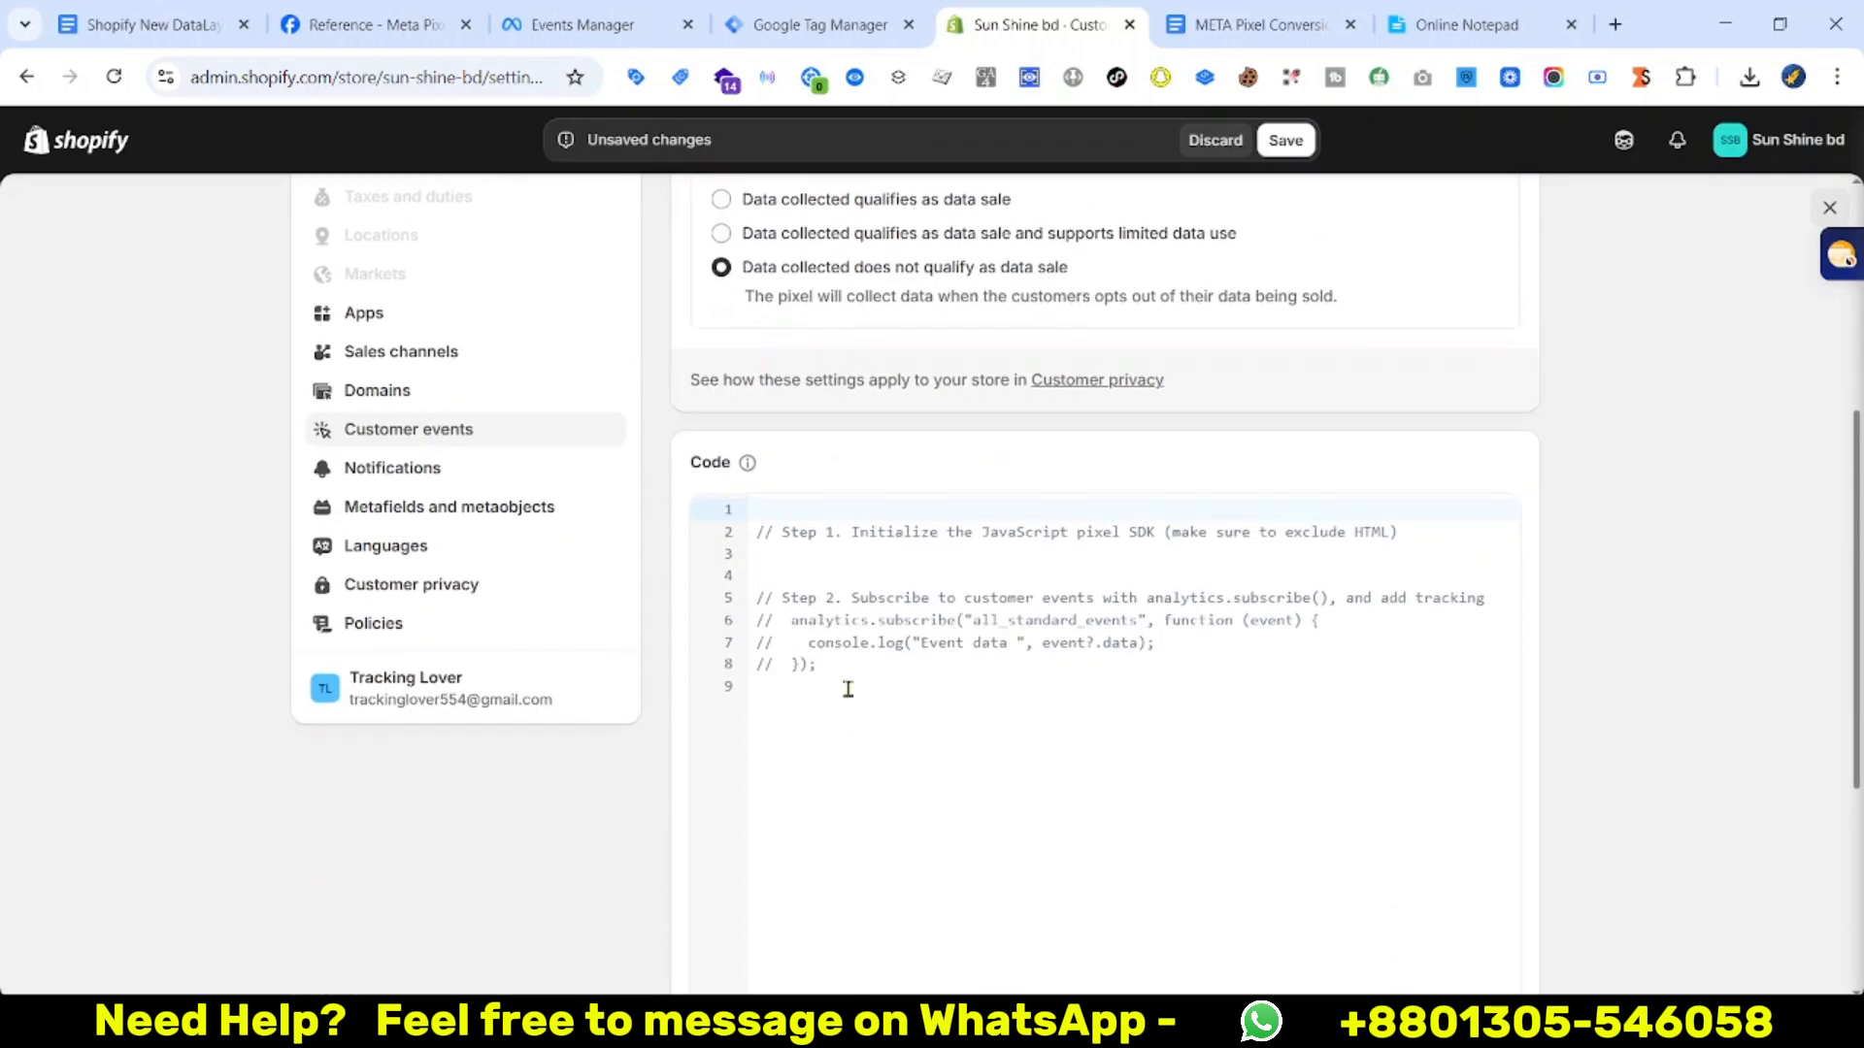
drag(850, 686, 756, 533)
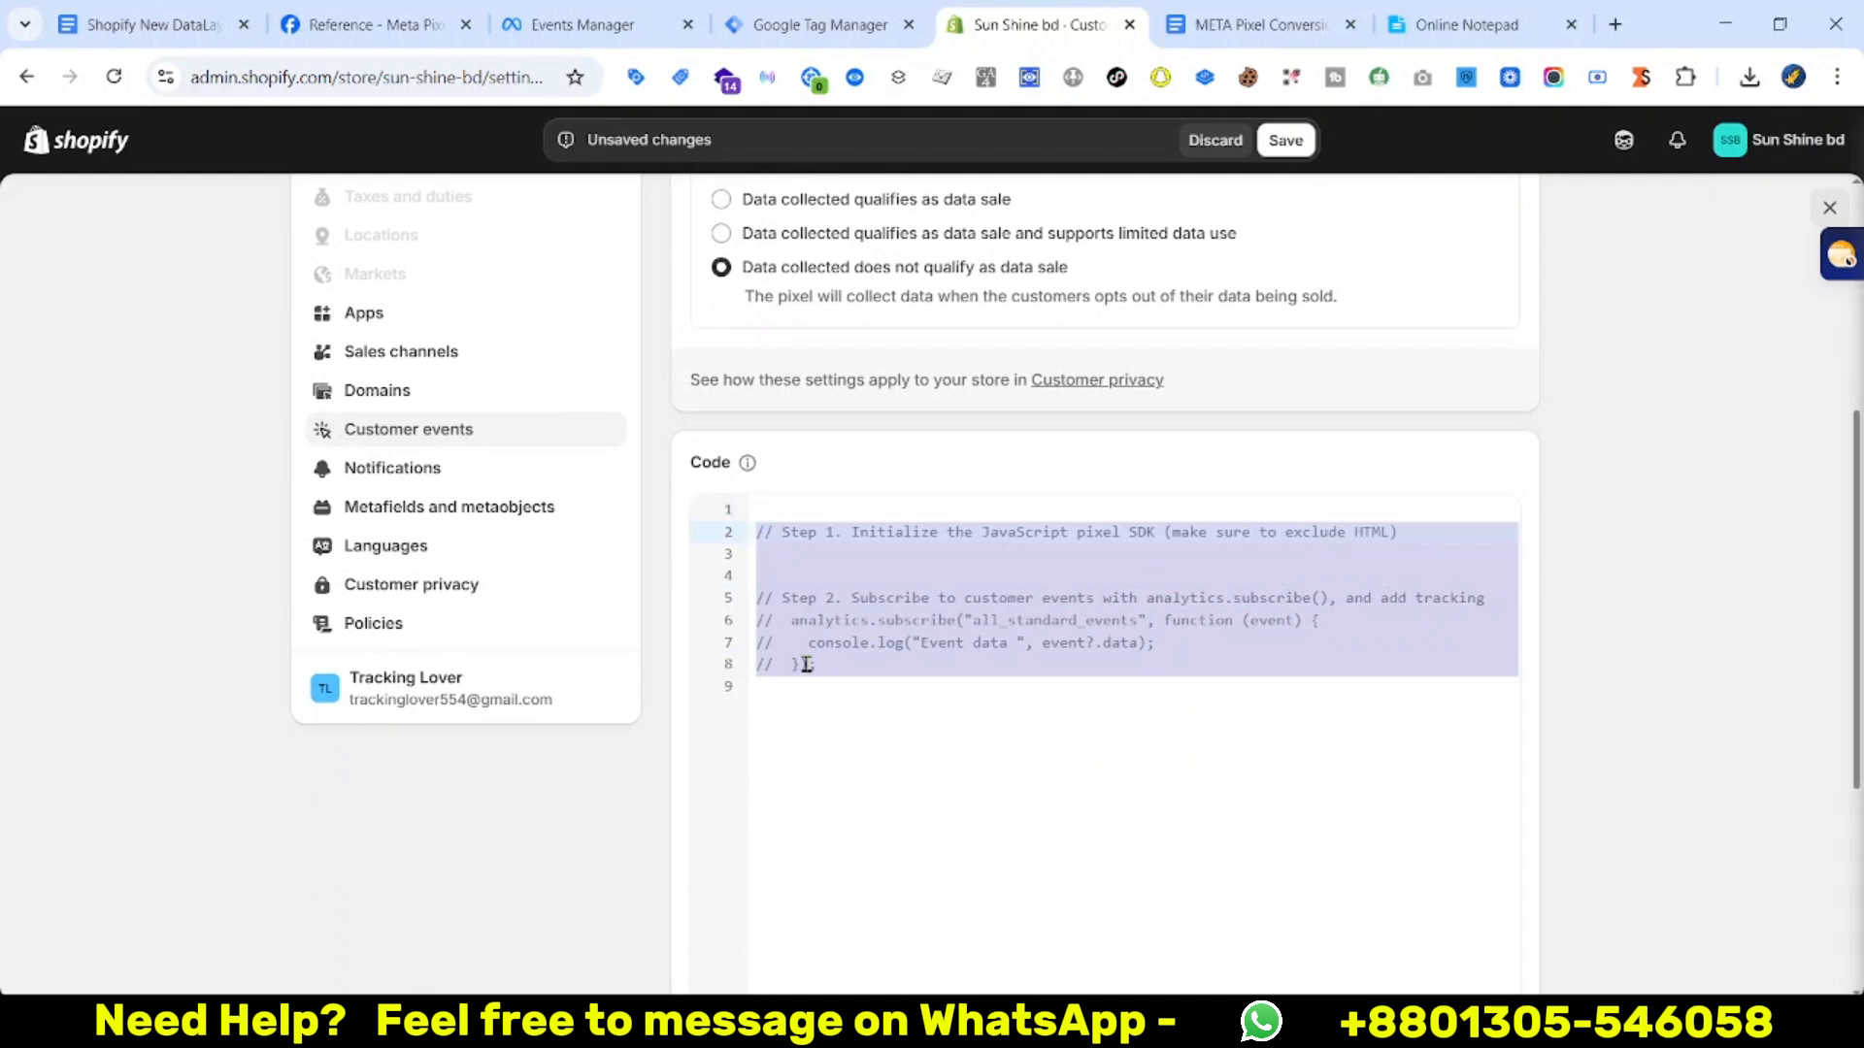
key(BackSpace)
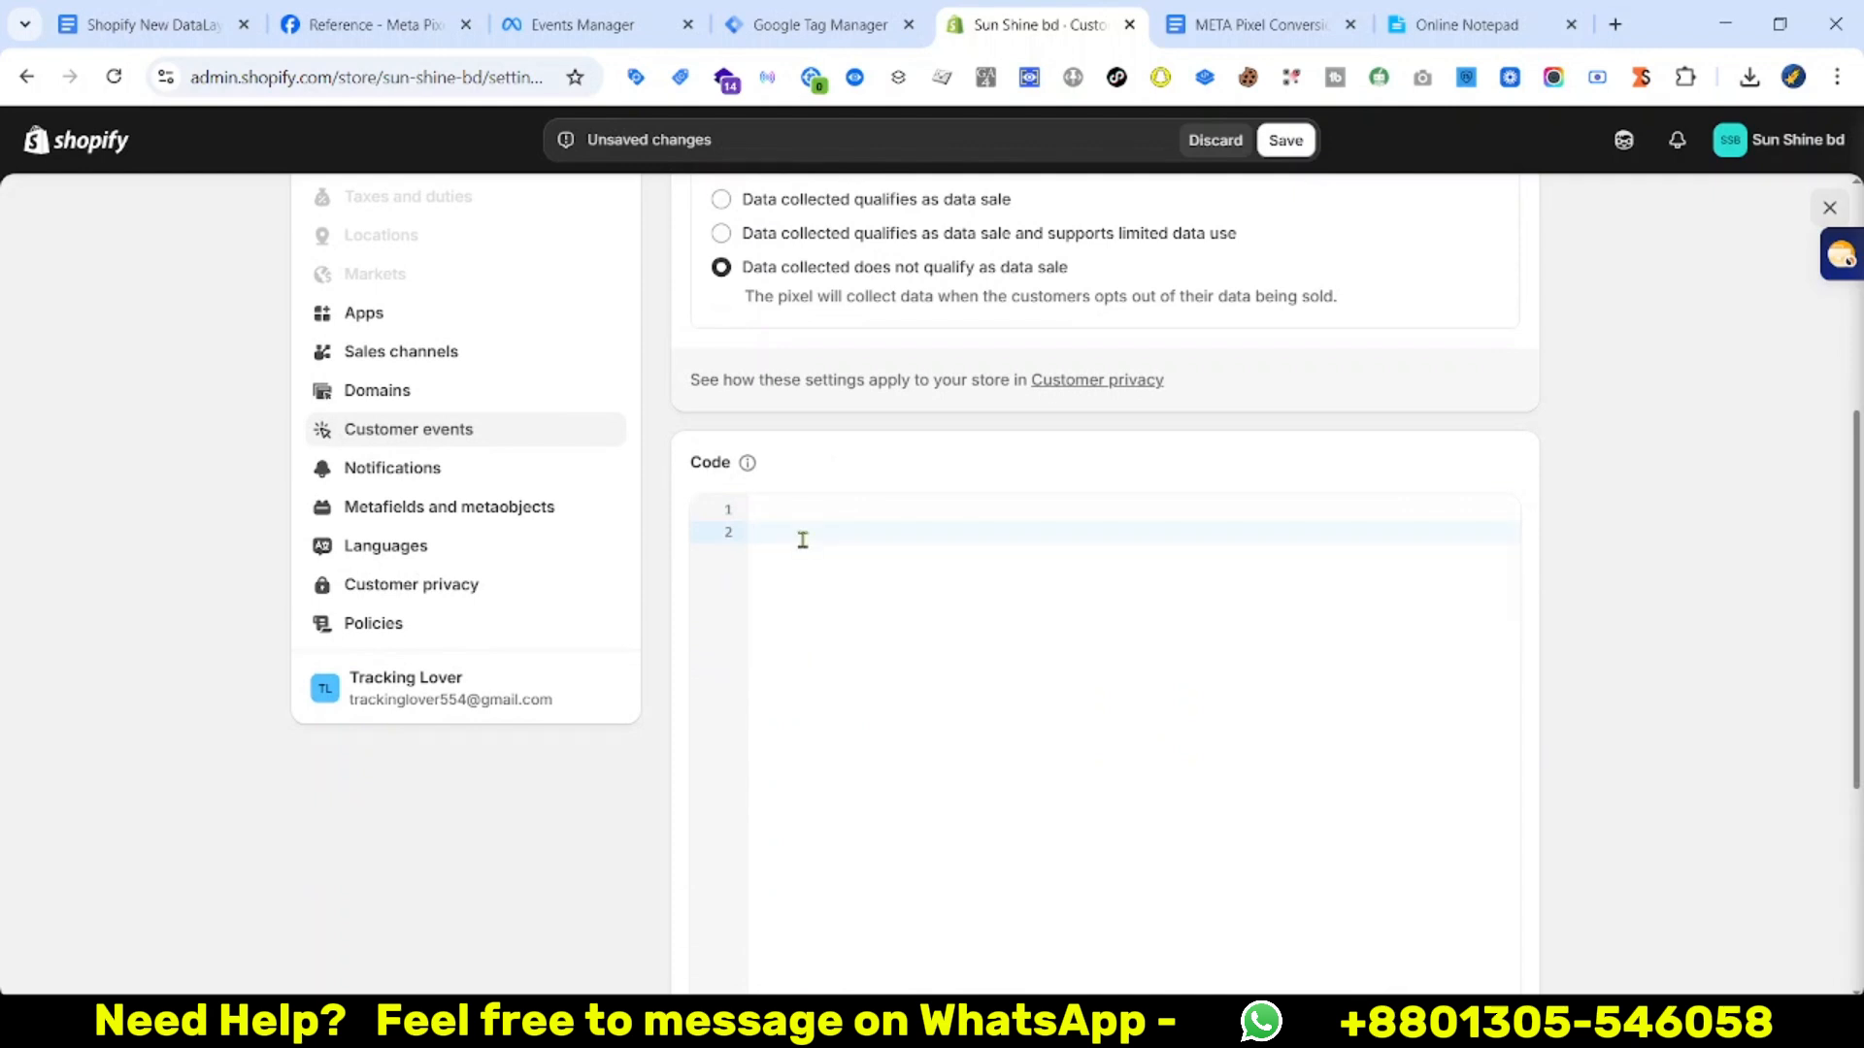
scroll(1121, 743, down, 1)
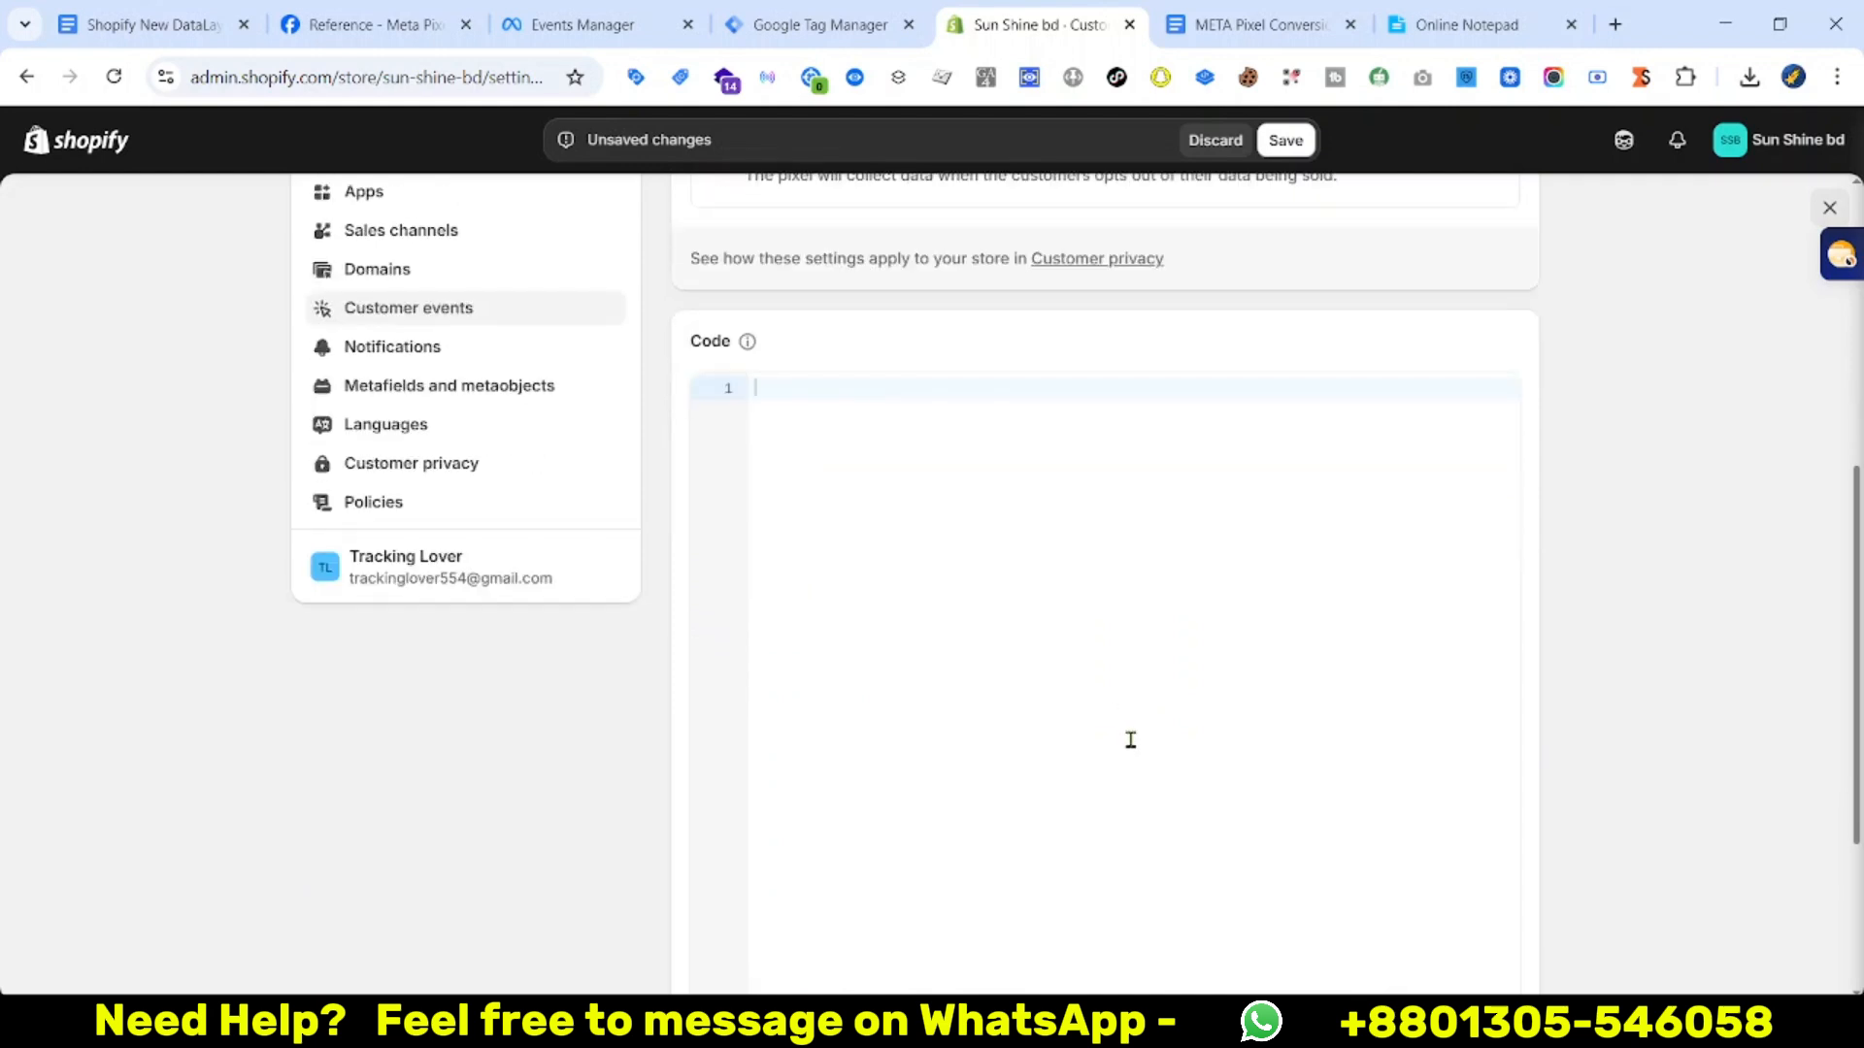
scroll(1126, 742, up, 1)
scroll(1136, 749, down, 1)
Copy all the custom pixel code from the New DataLayer document back to Shopify
click(145, 21)
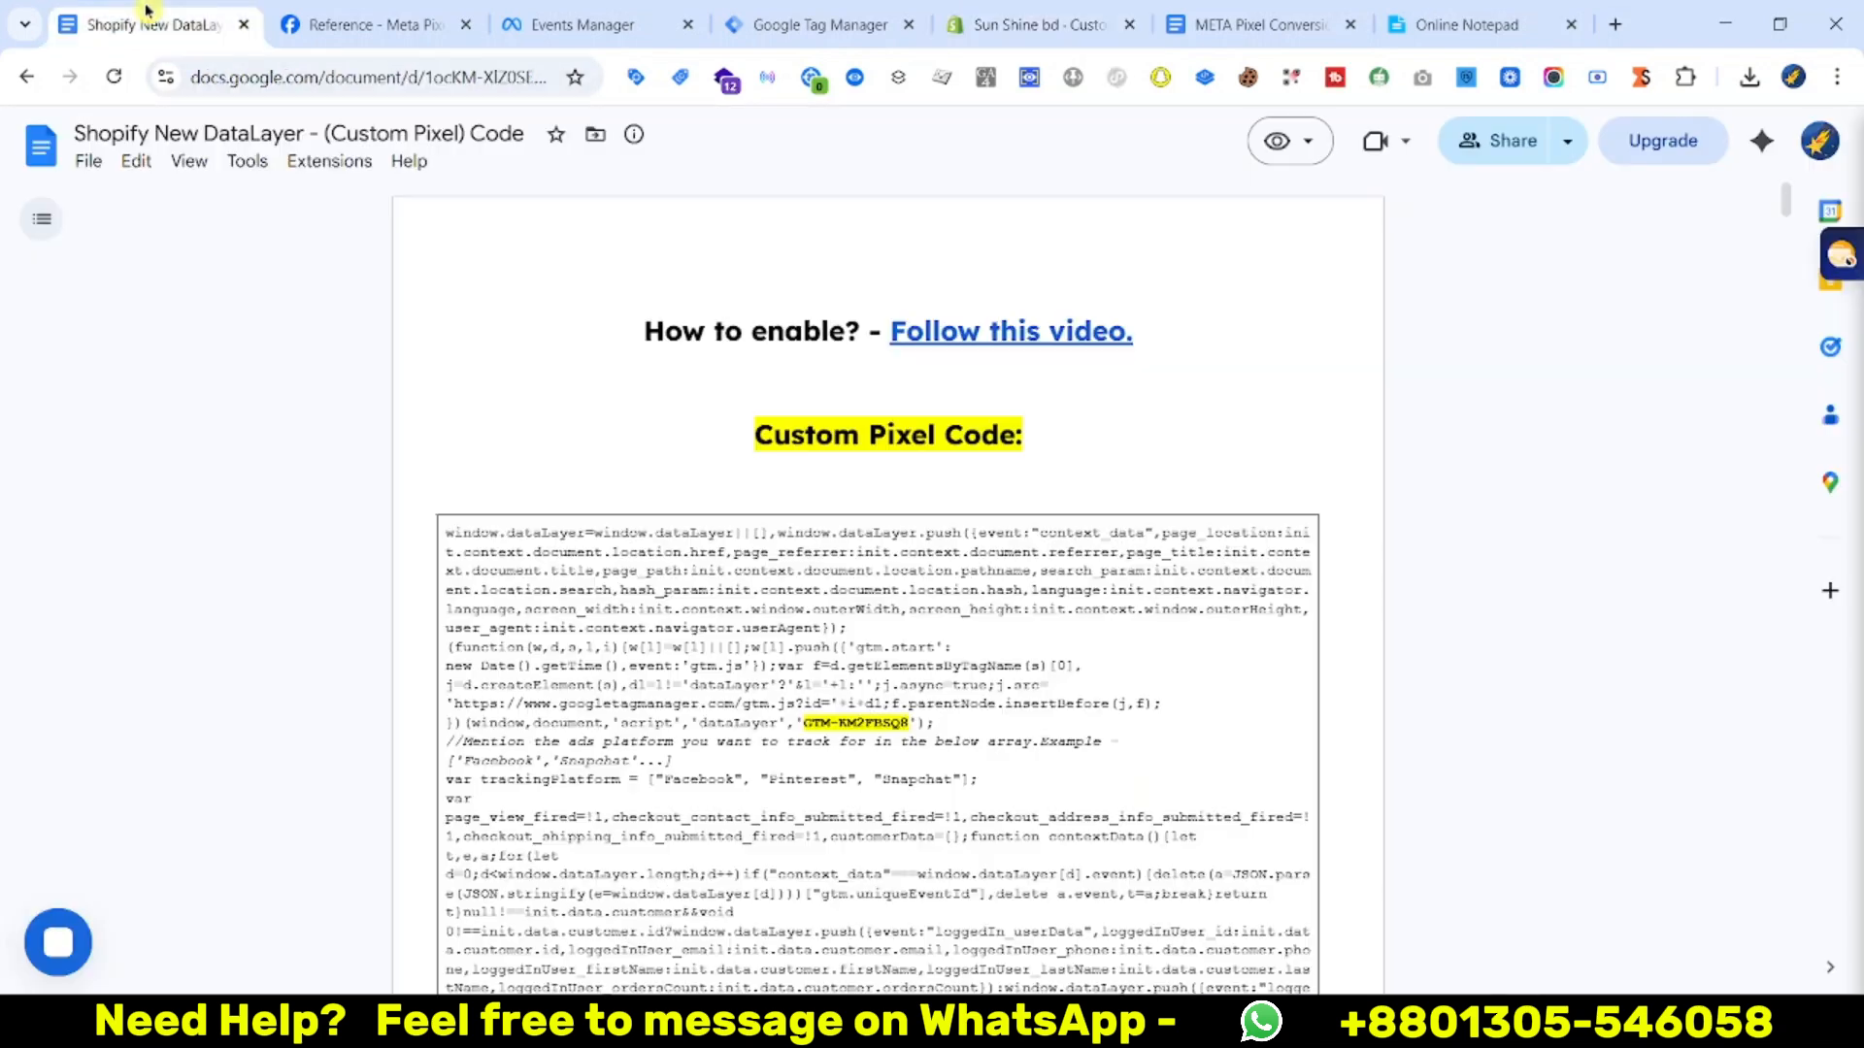
drag(449, 537, 1737, 661)
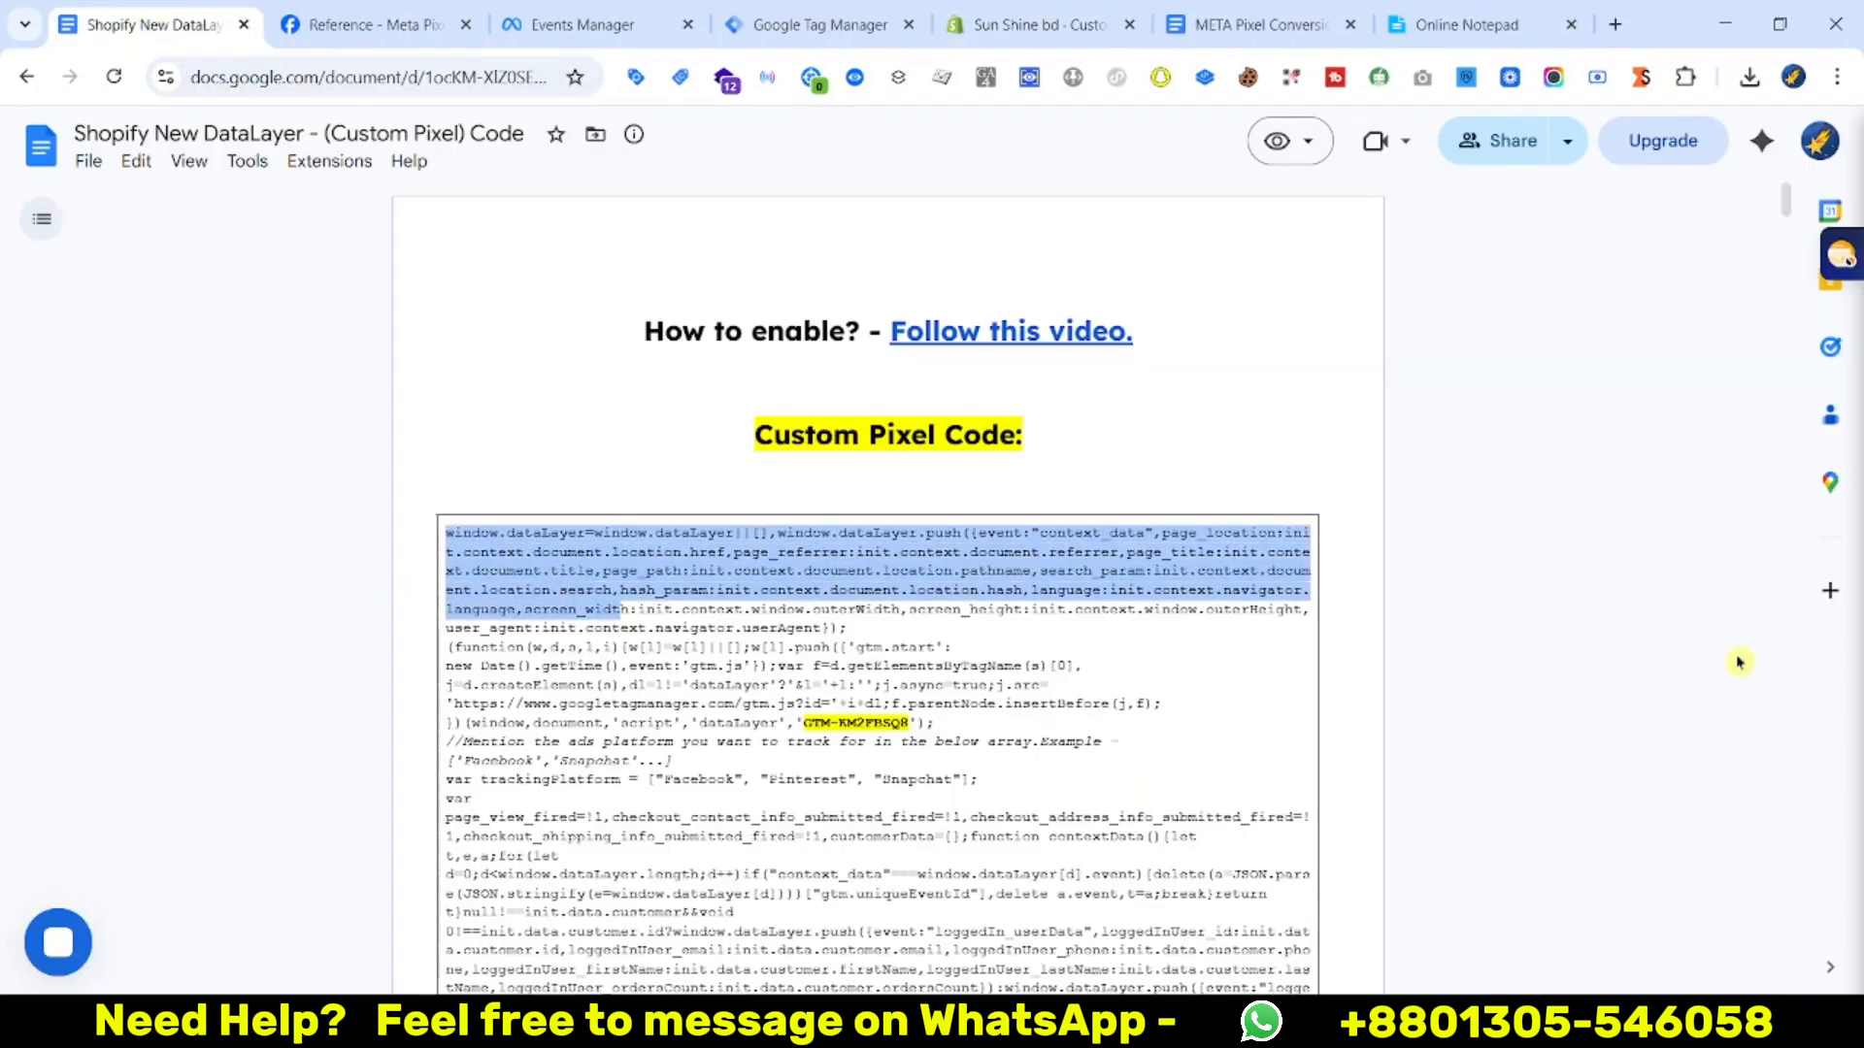
click(1752, 404)
drag(1784, 199, 1828, 877)
key(ctrl+a)
right_click(694, 730)
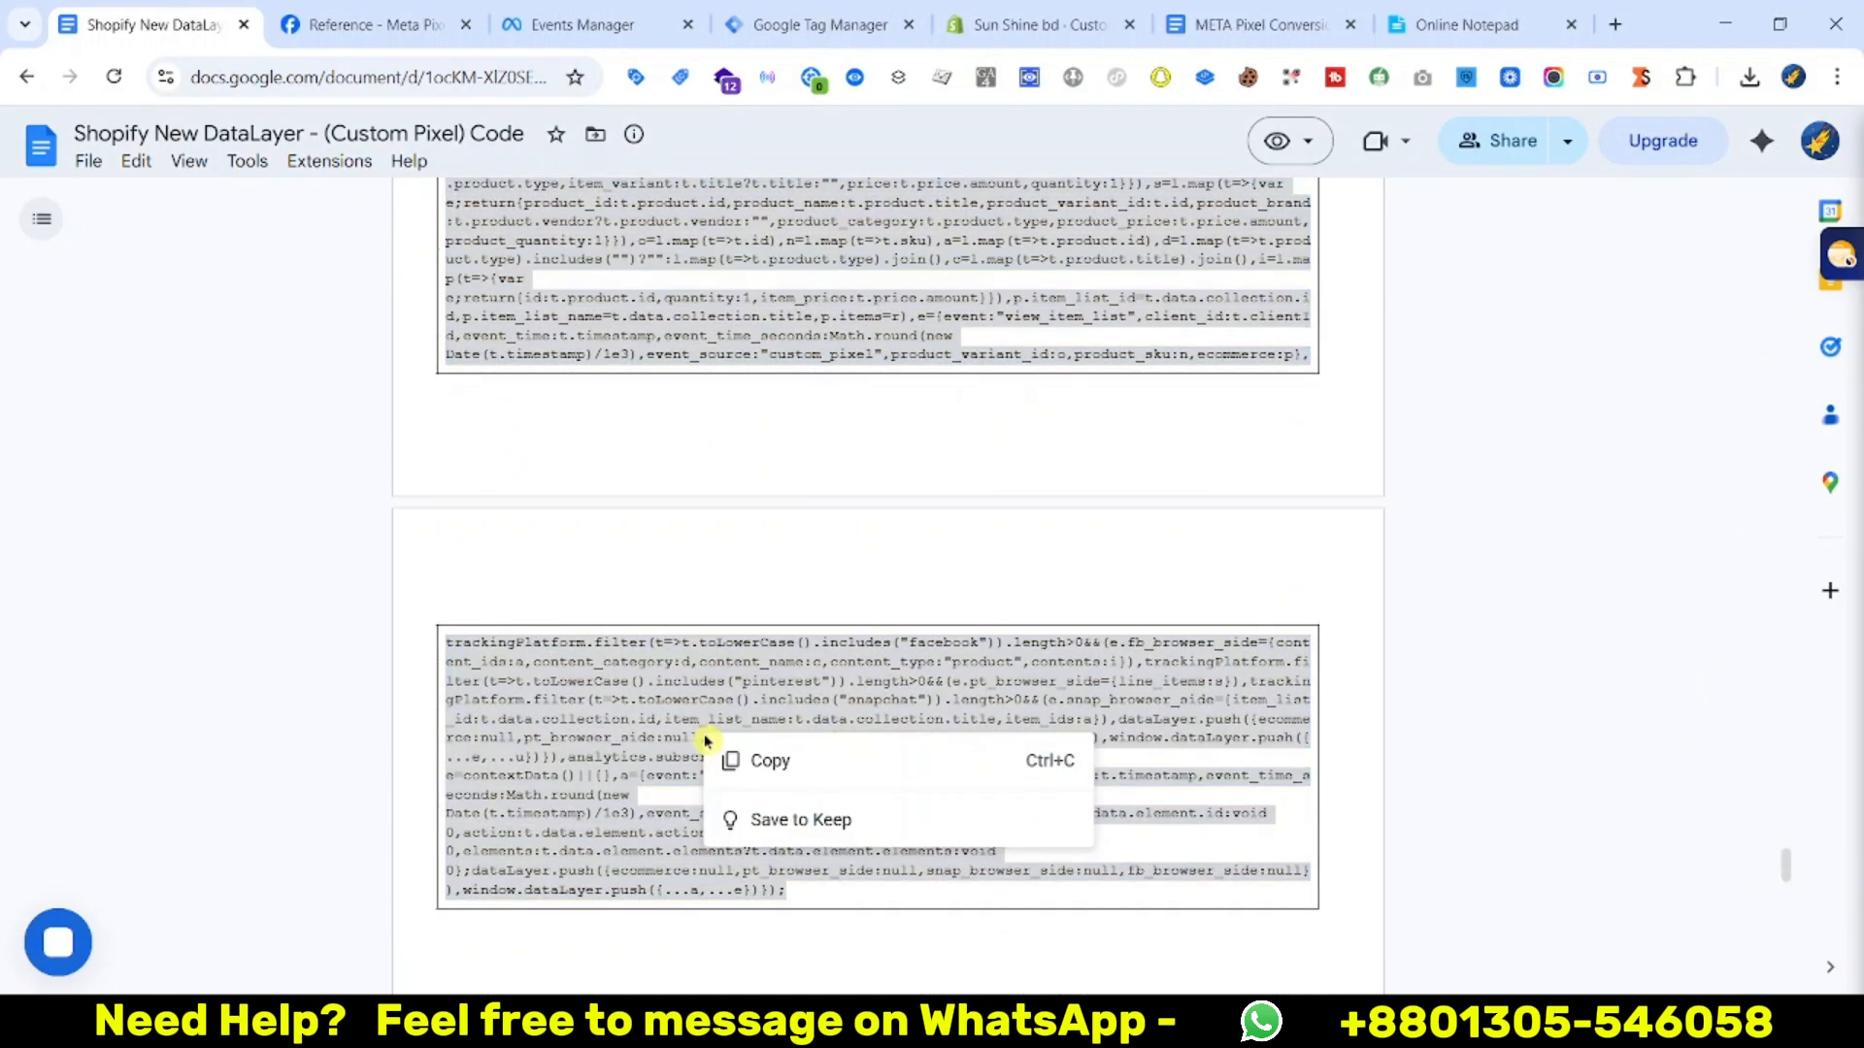
click(796, 764)
click(1039, 24)
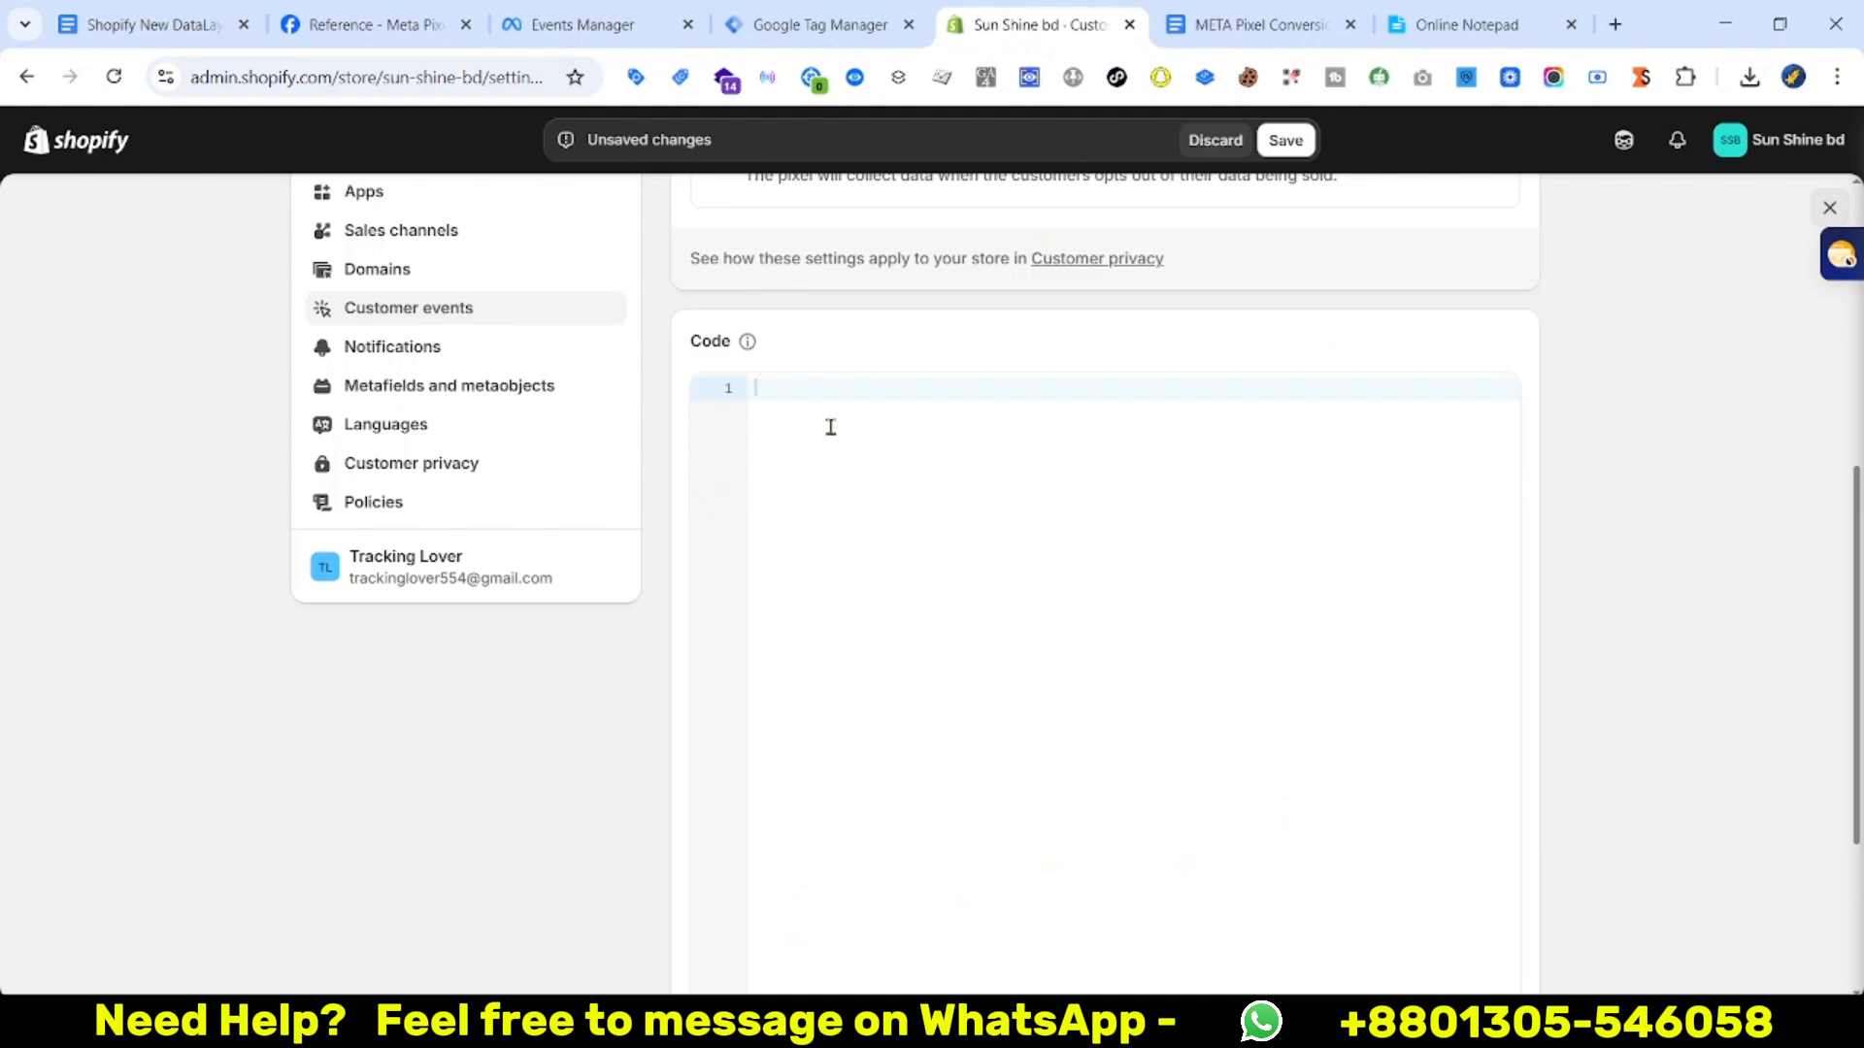
Paste the copied code with GTM-KM2FBSQ8 into the DataLayer pixel and save it
key(ctrl+v)
scroll(1467, 459, down, 10)
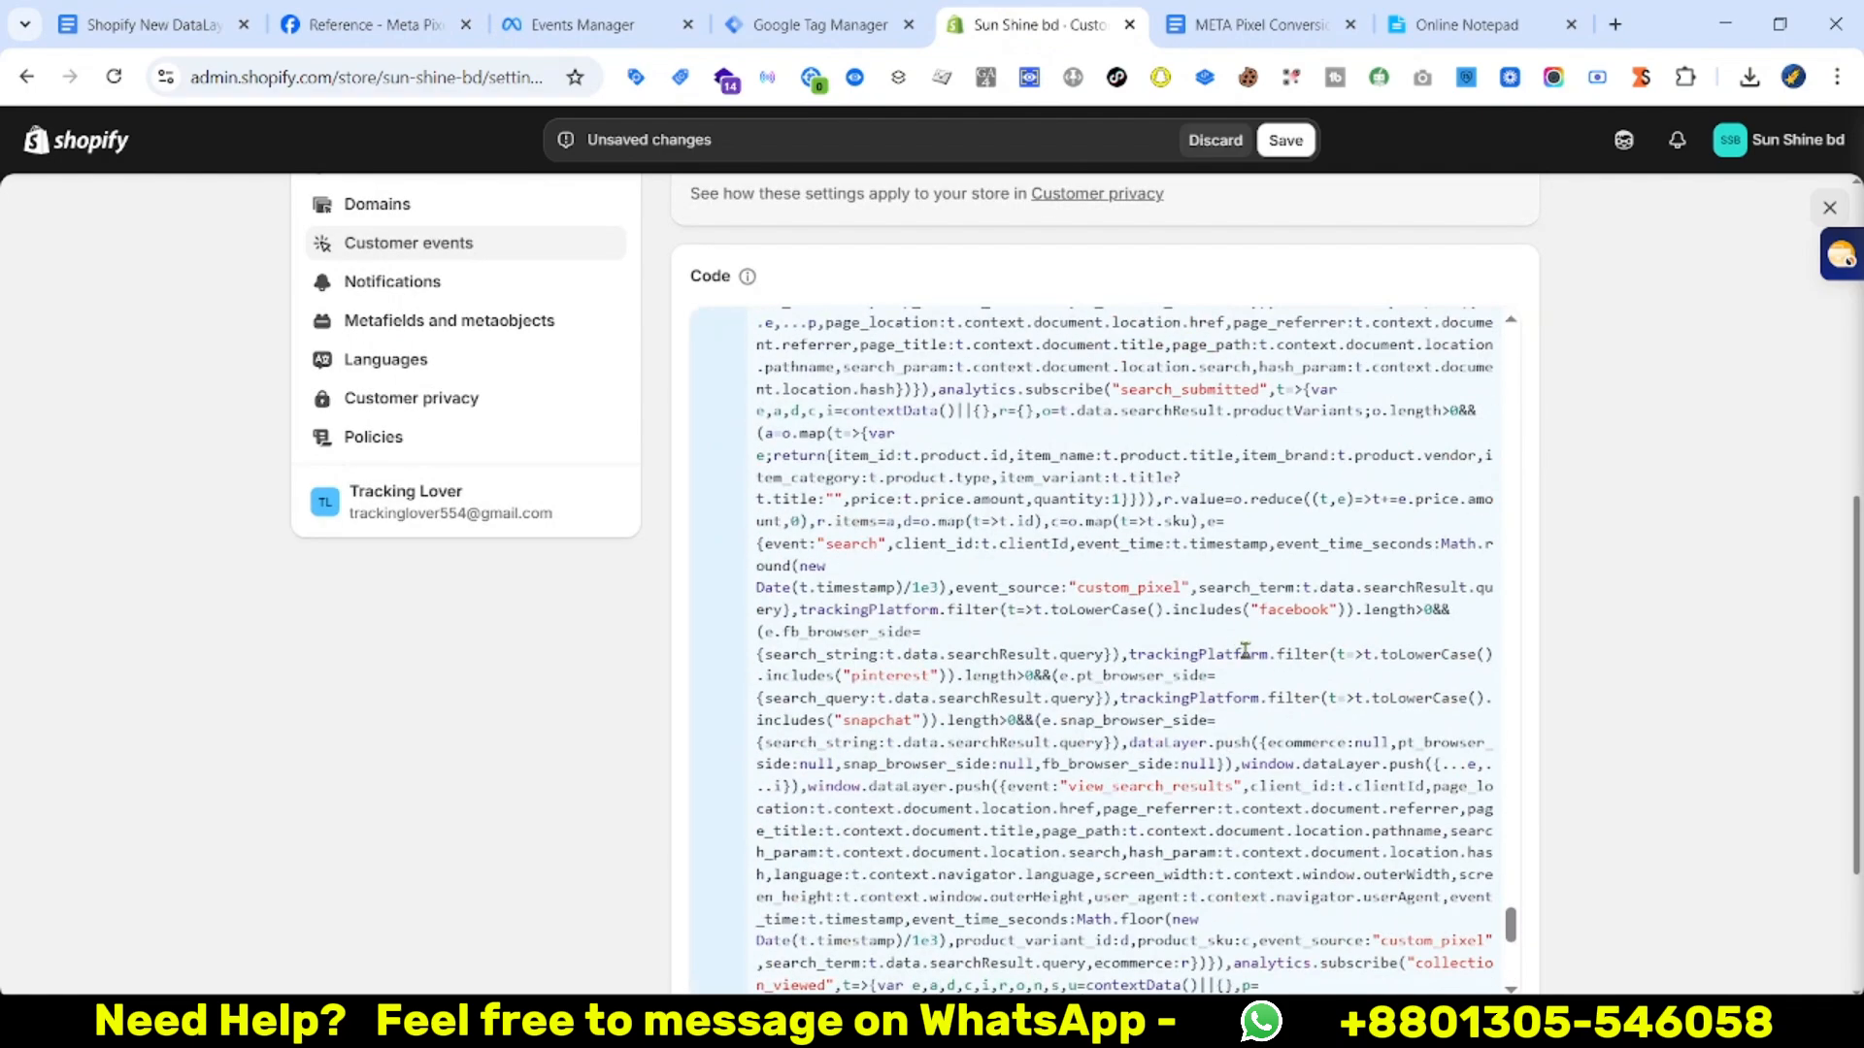
scroll(1519, 358, up, 3)
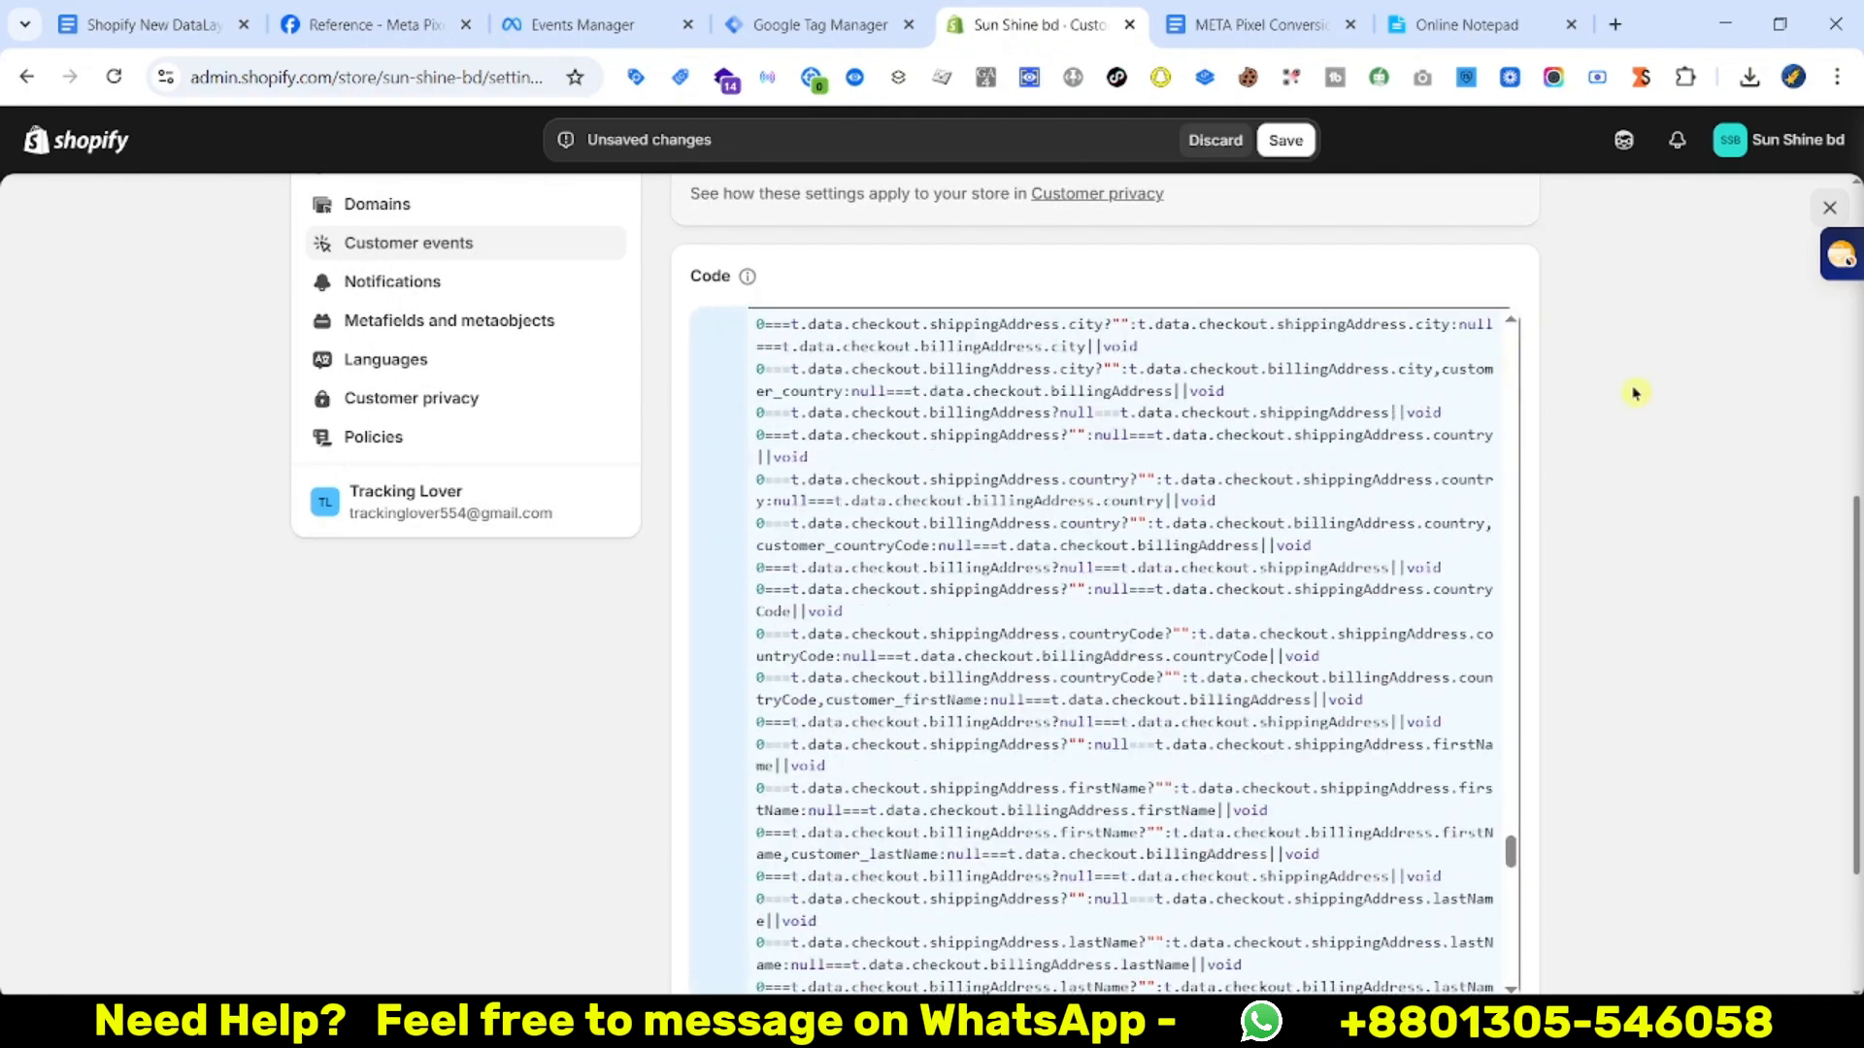
scroll(1143, 639, up, 15)
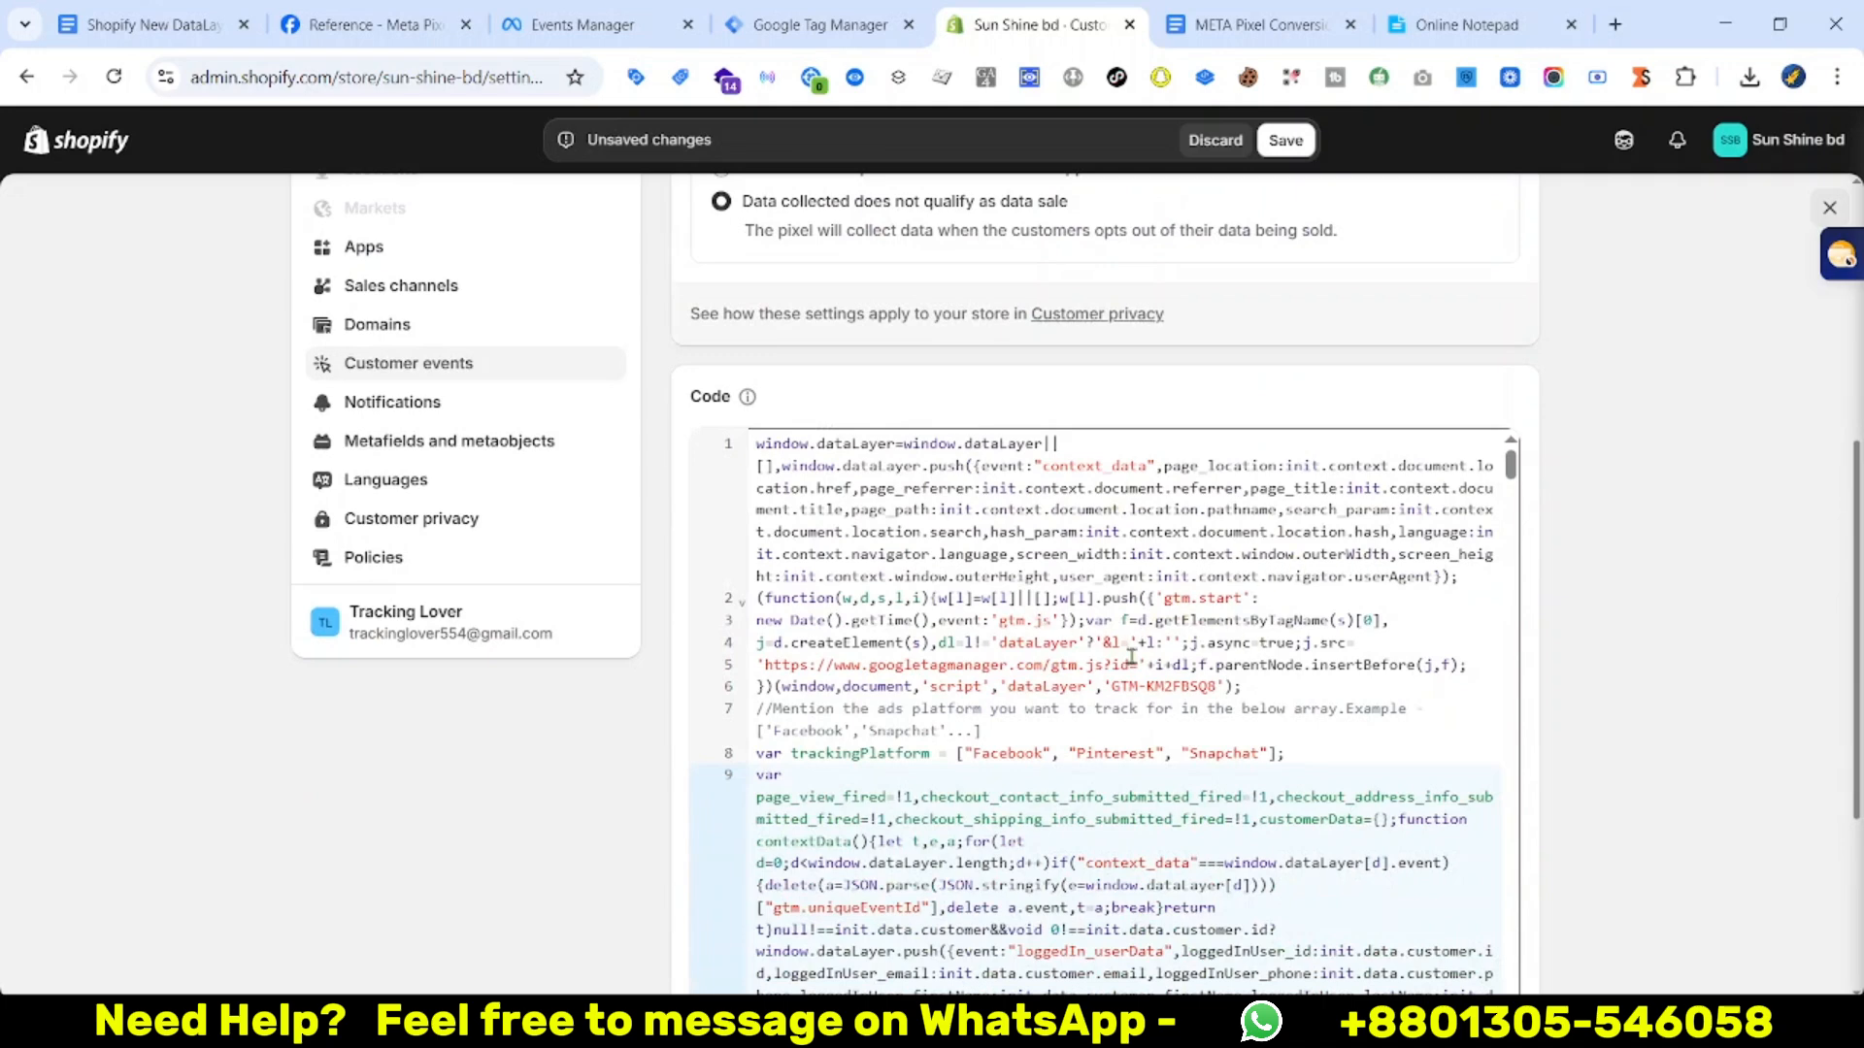
click(791, 25)
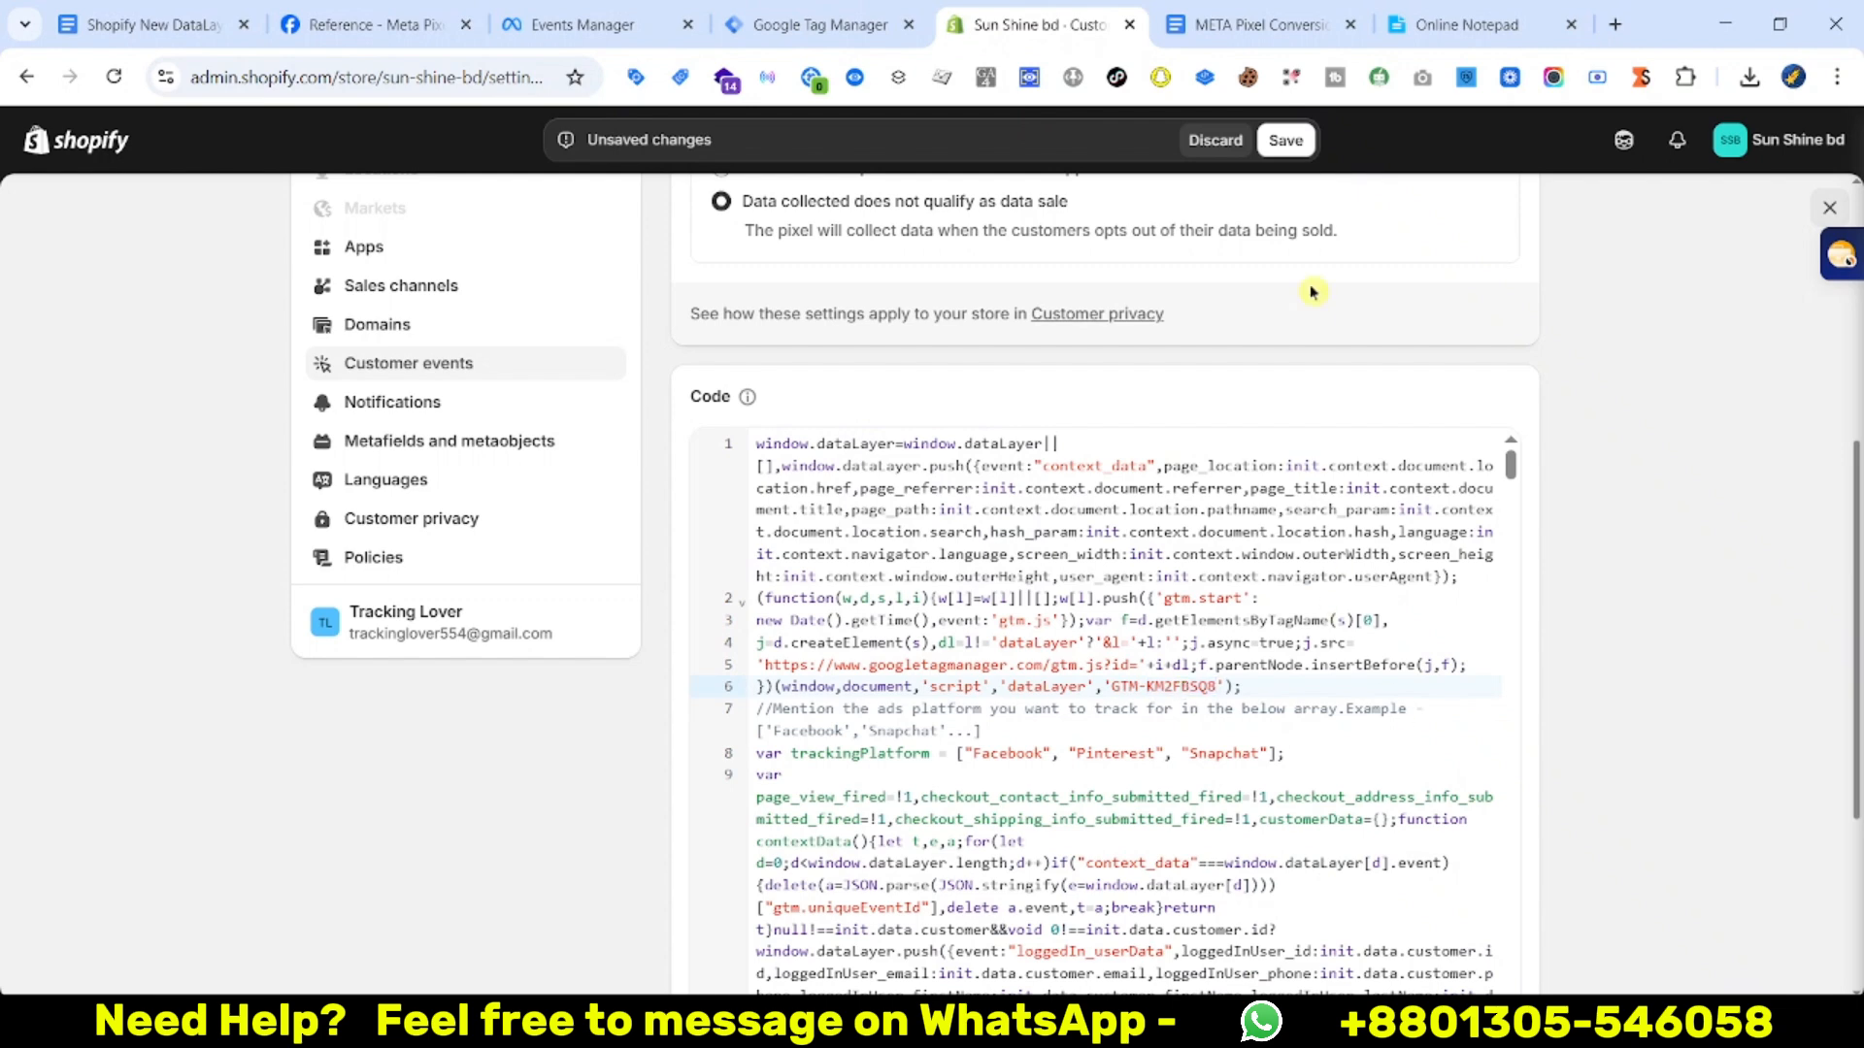
click(1285, 141)
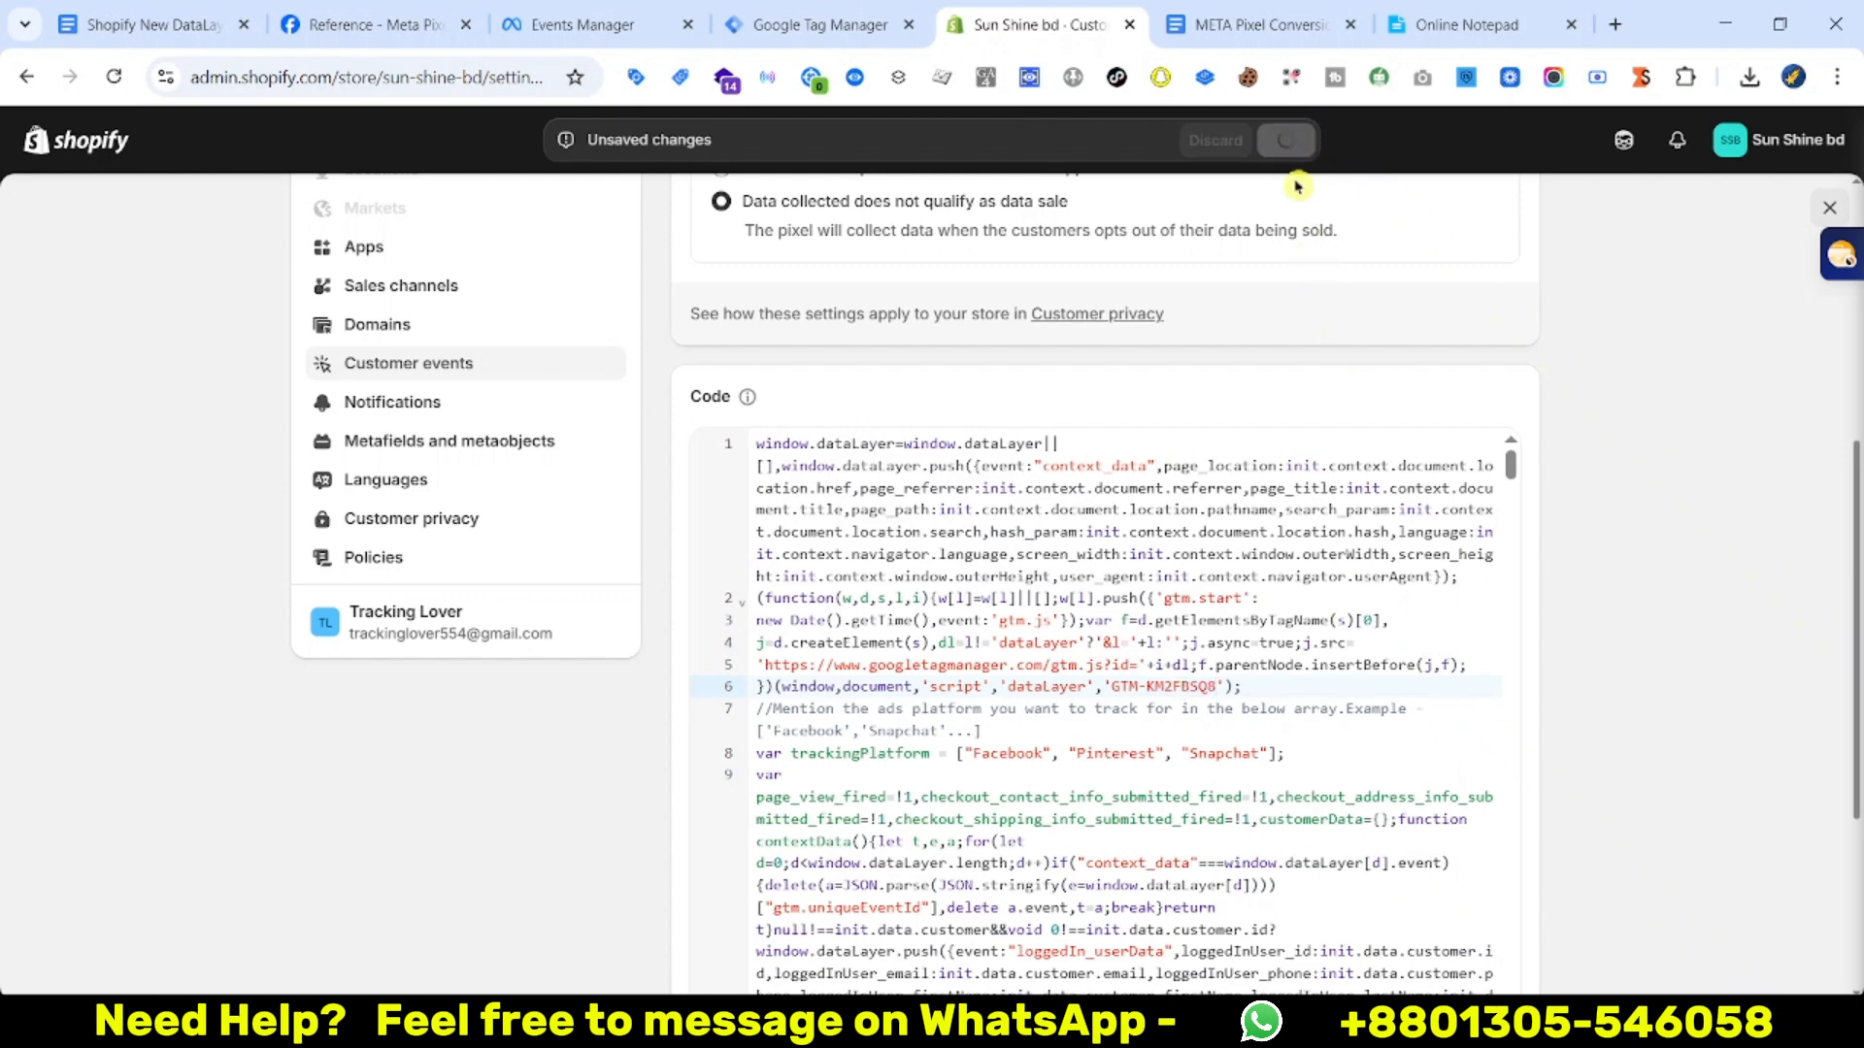
Connect the DataLayer pixel to the Sun Shine bd store and close settings
click(1495, 233)
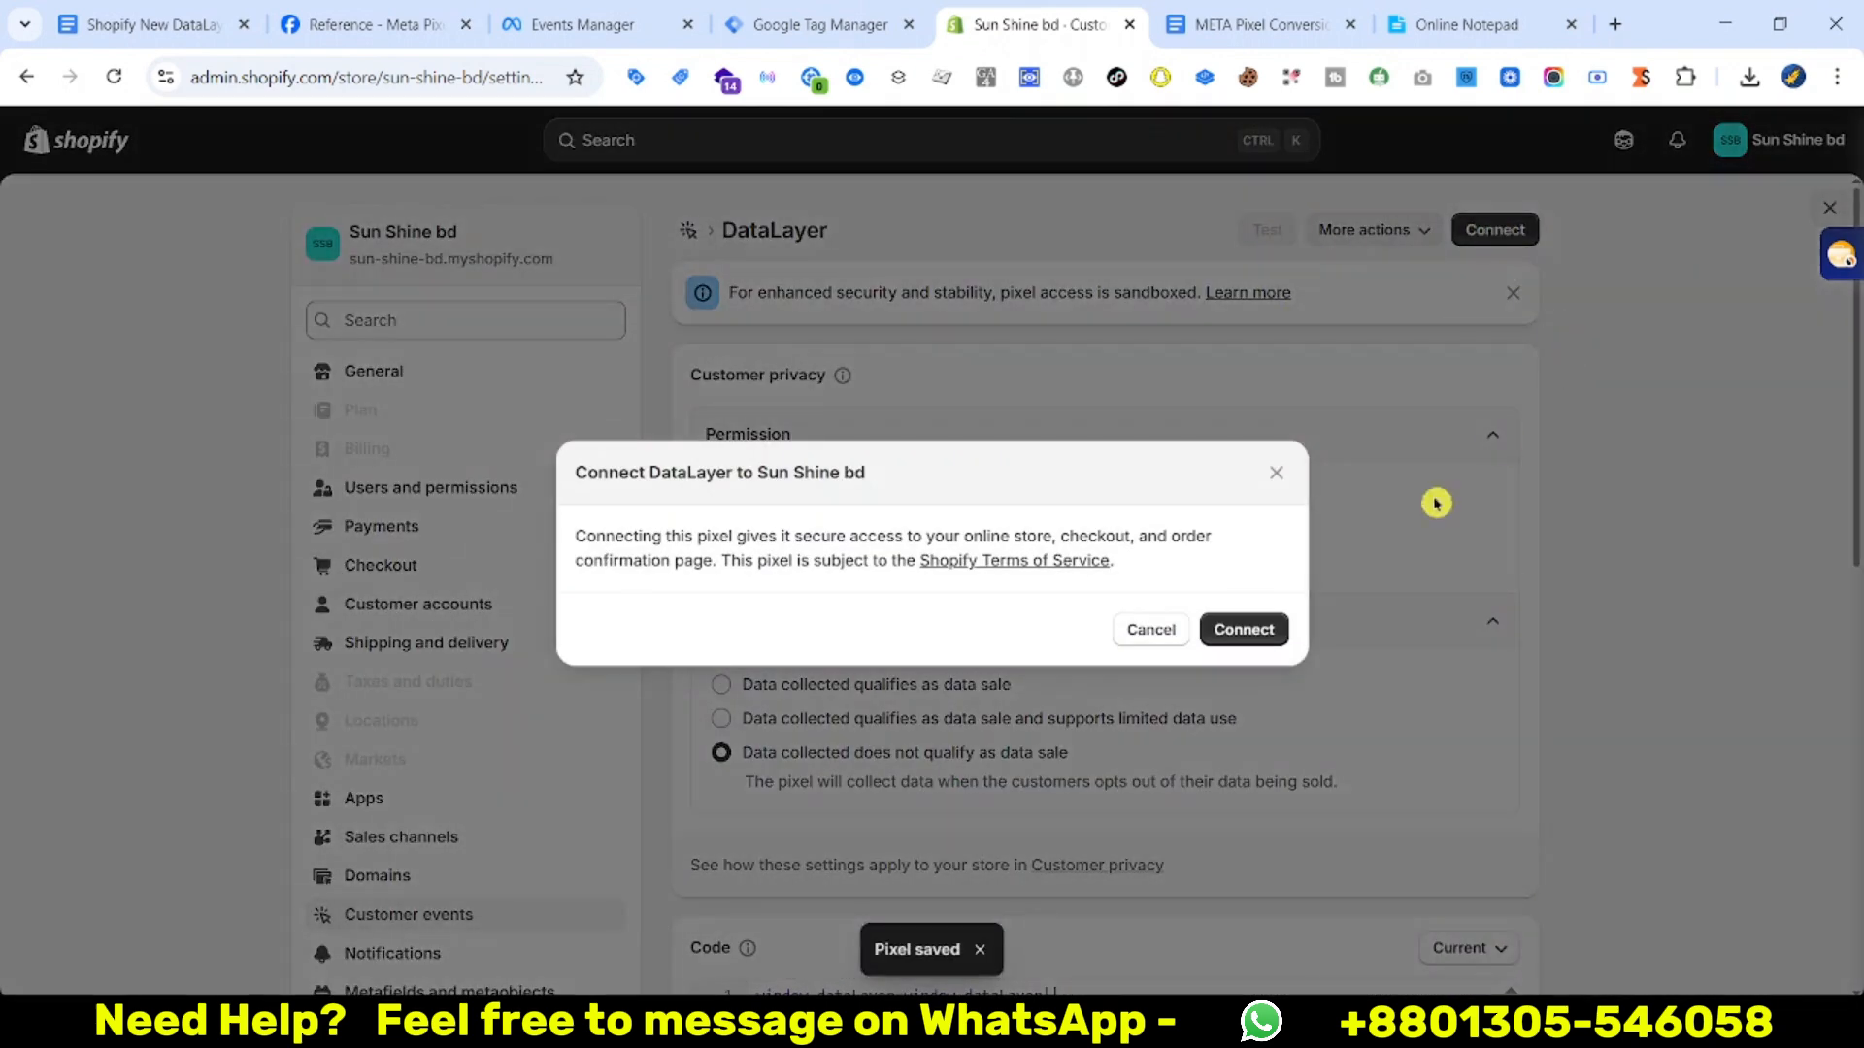
click(1240, 628)
key(Escape)
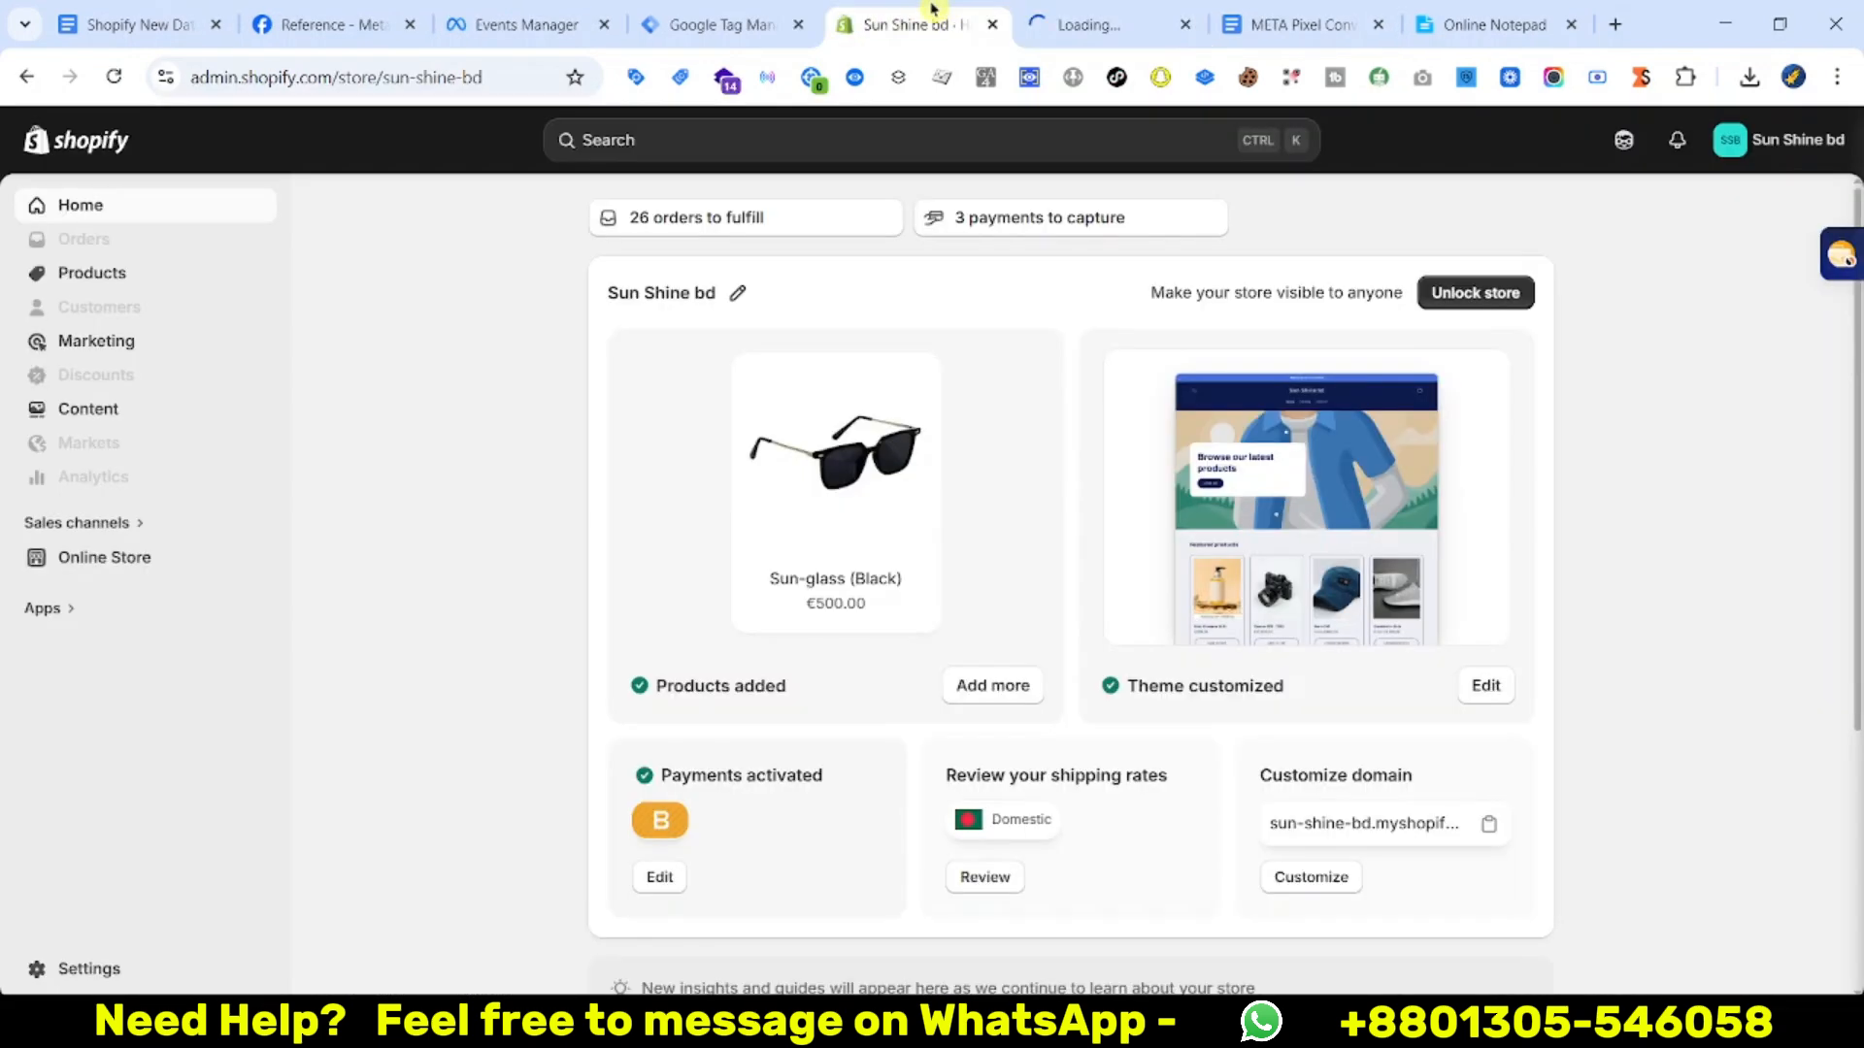
Dismiss the install instructions in Tag Manager and launch a Preview debug session
drag(934, 10, 1113, 19)
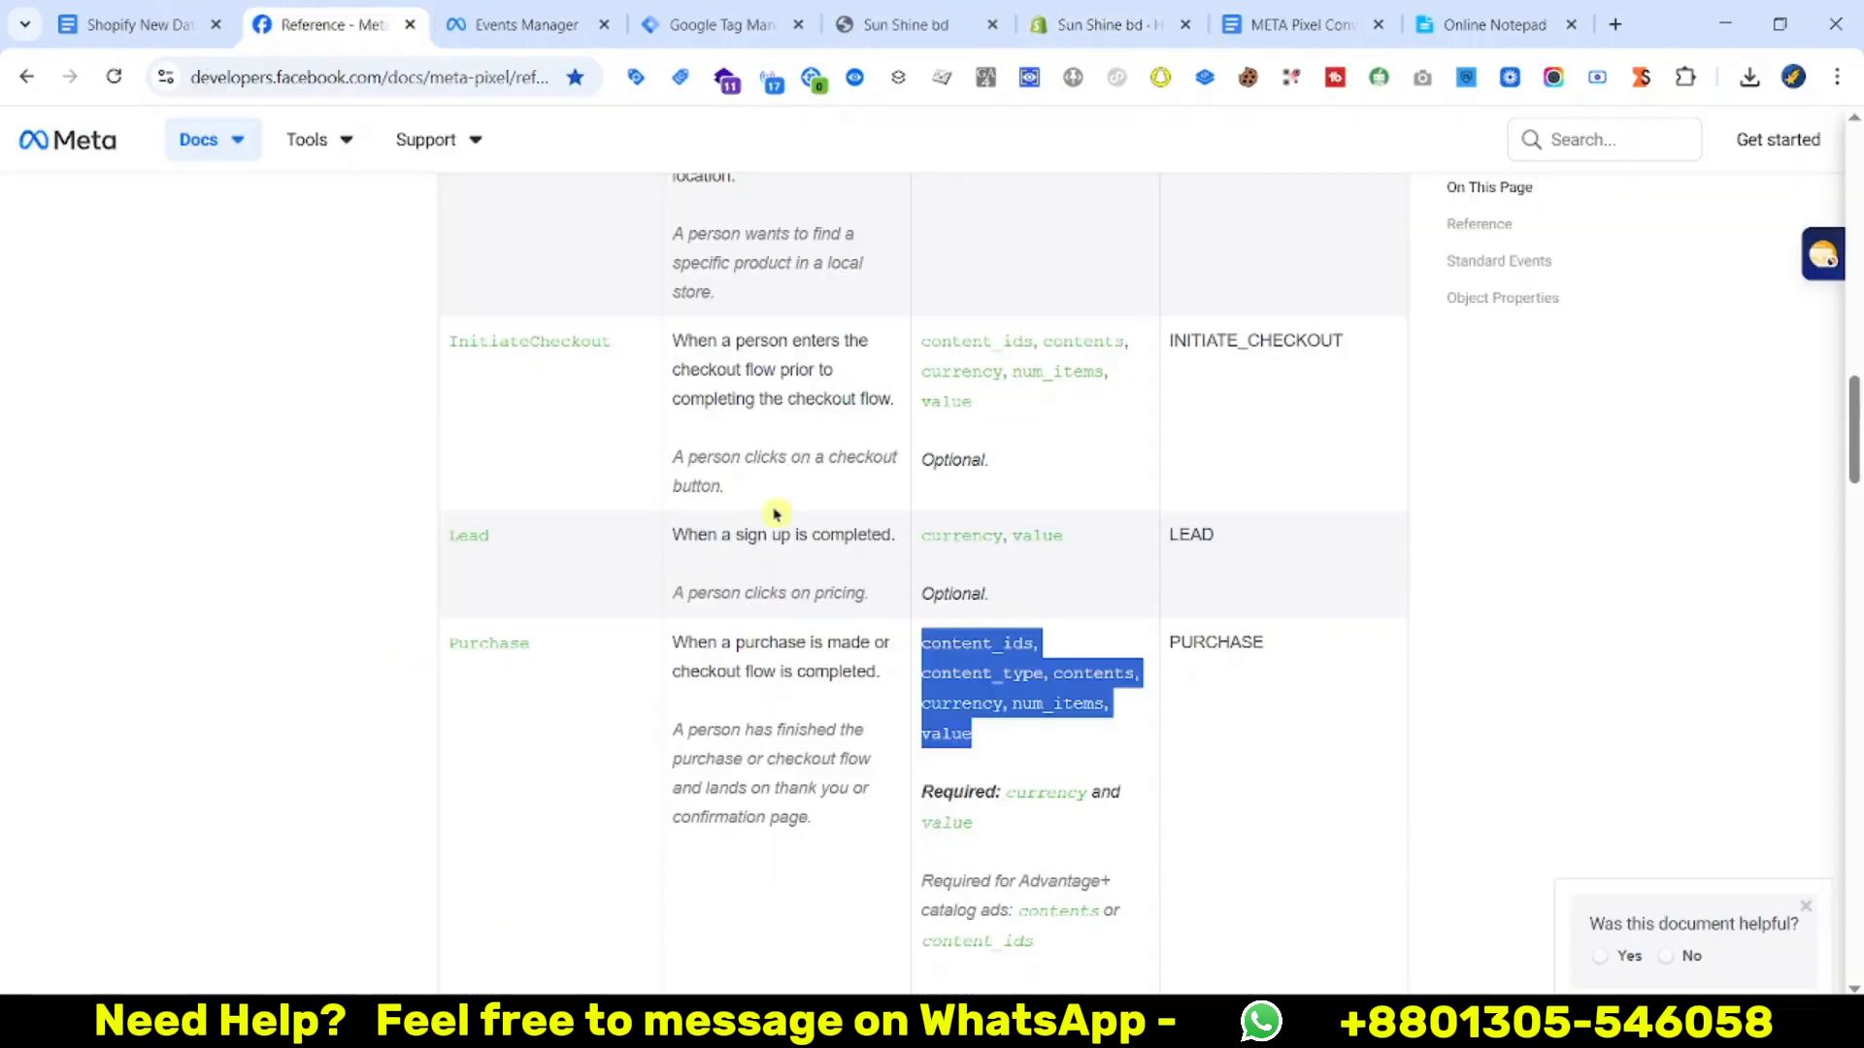
click(723, 21)
click(1330, 302)
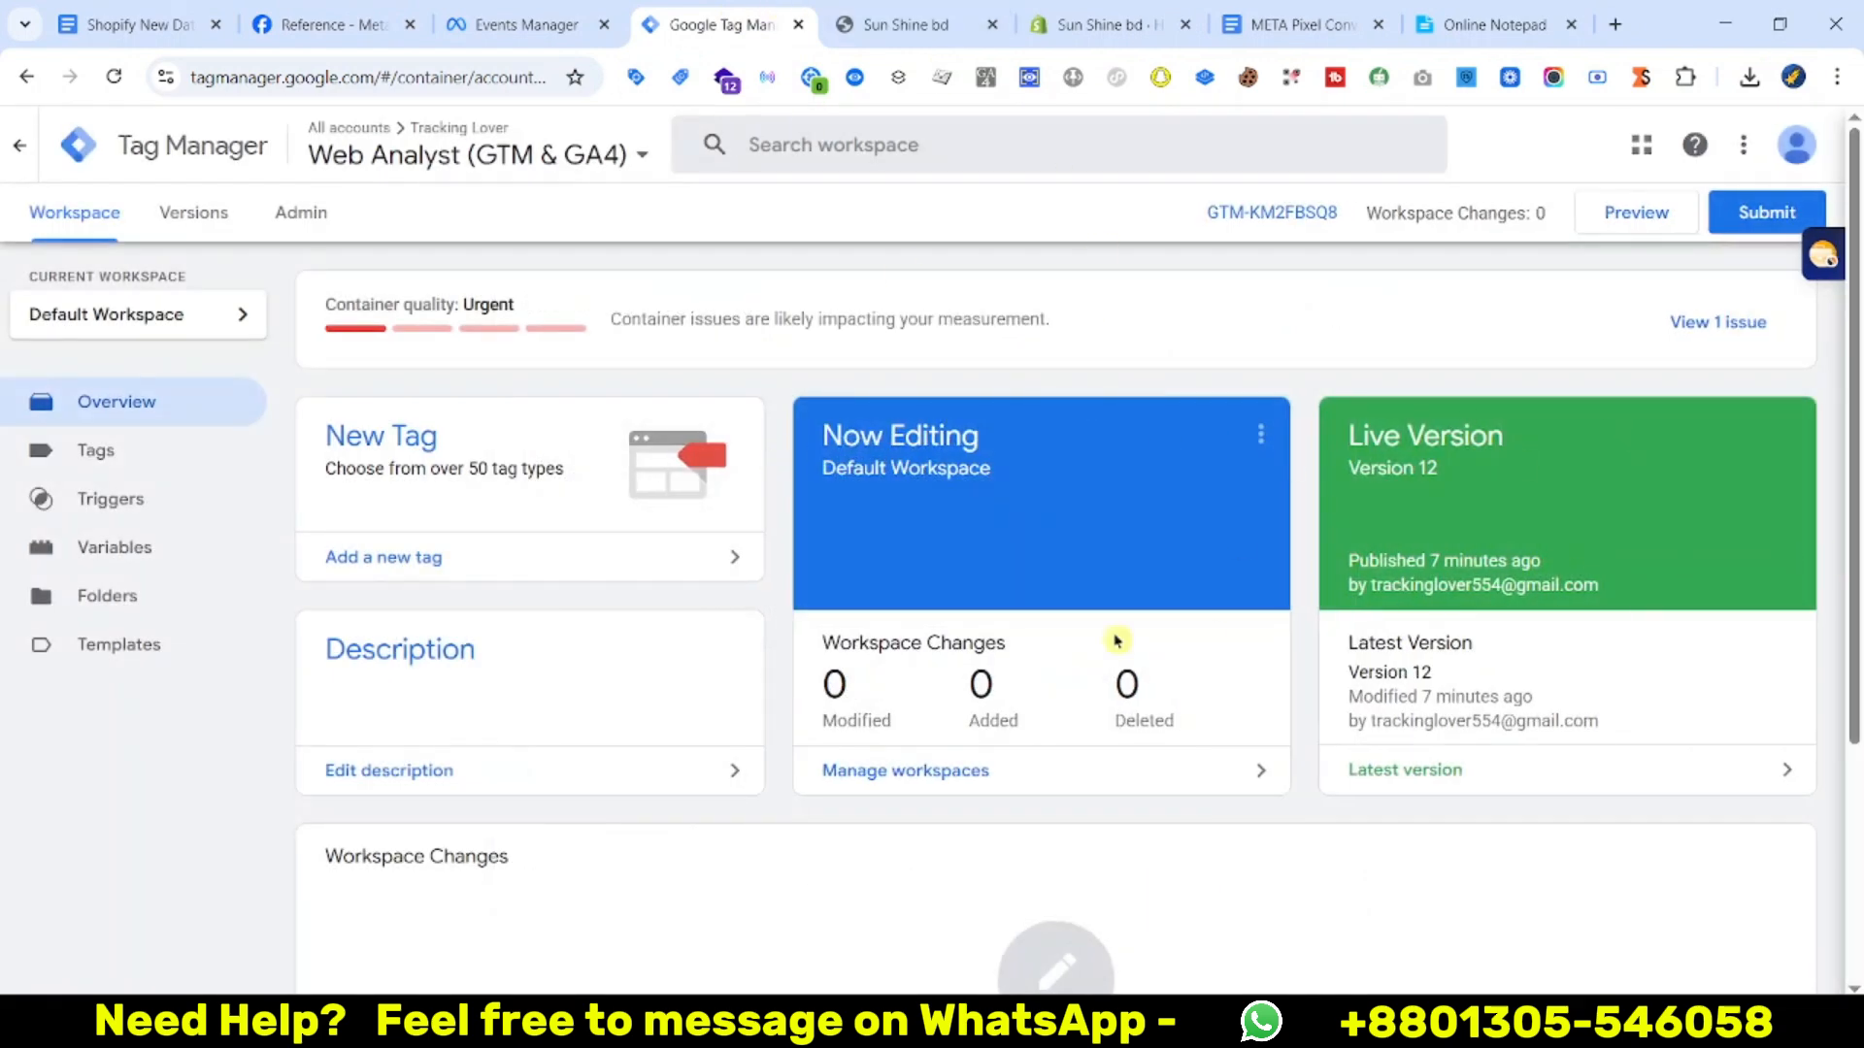
click(1621, 231)
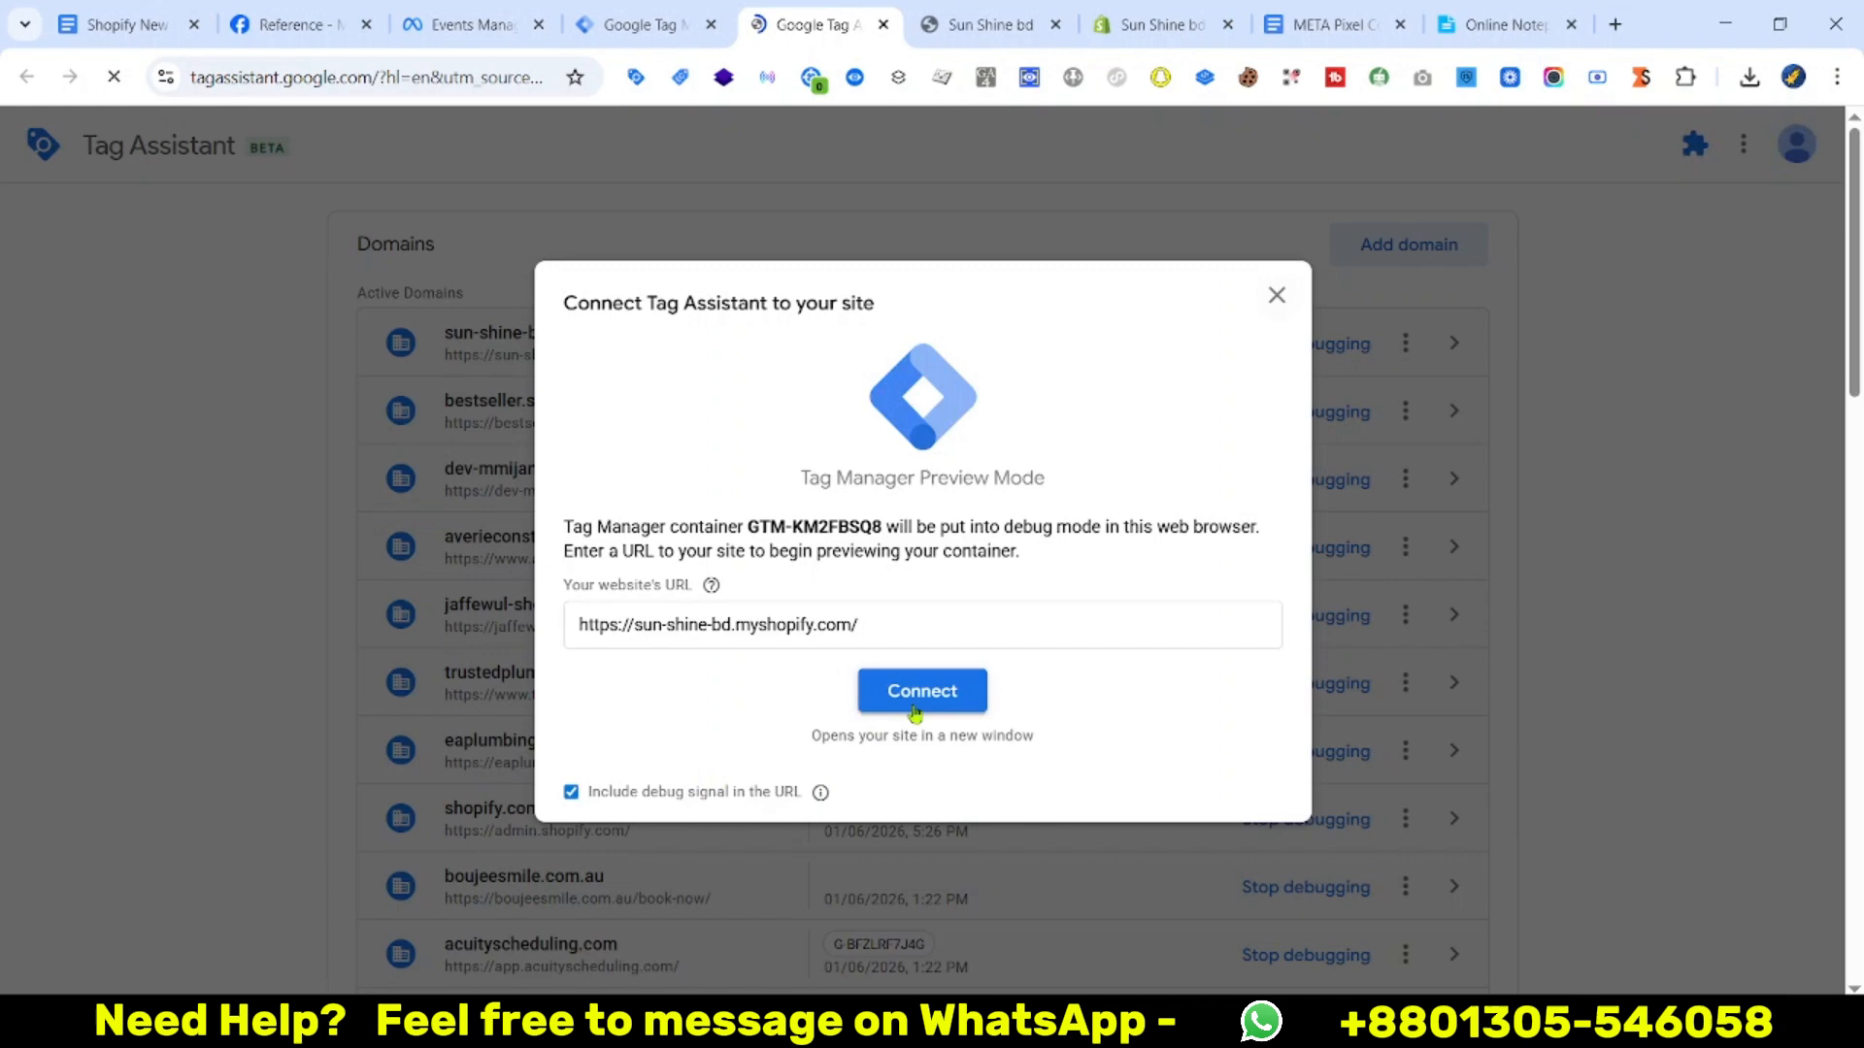
Connect the store to the debugger and open the Men's CAP product page
click(918, 691)
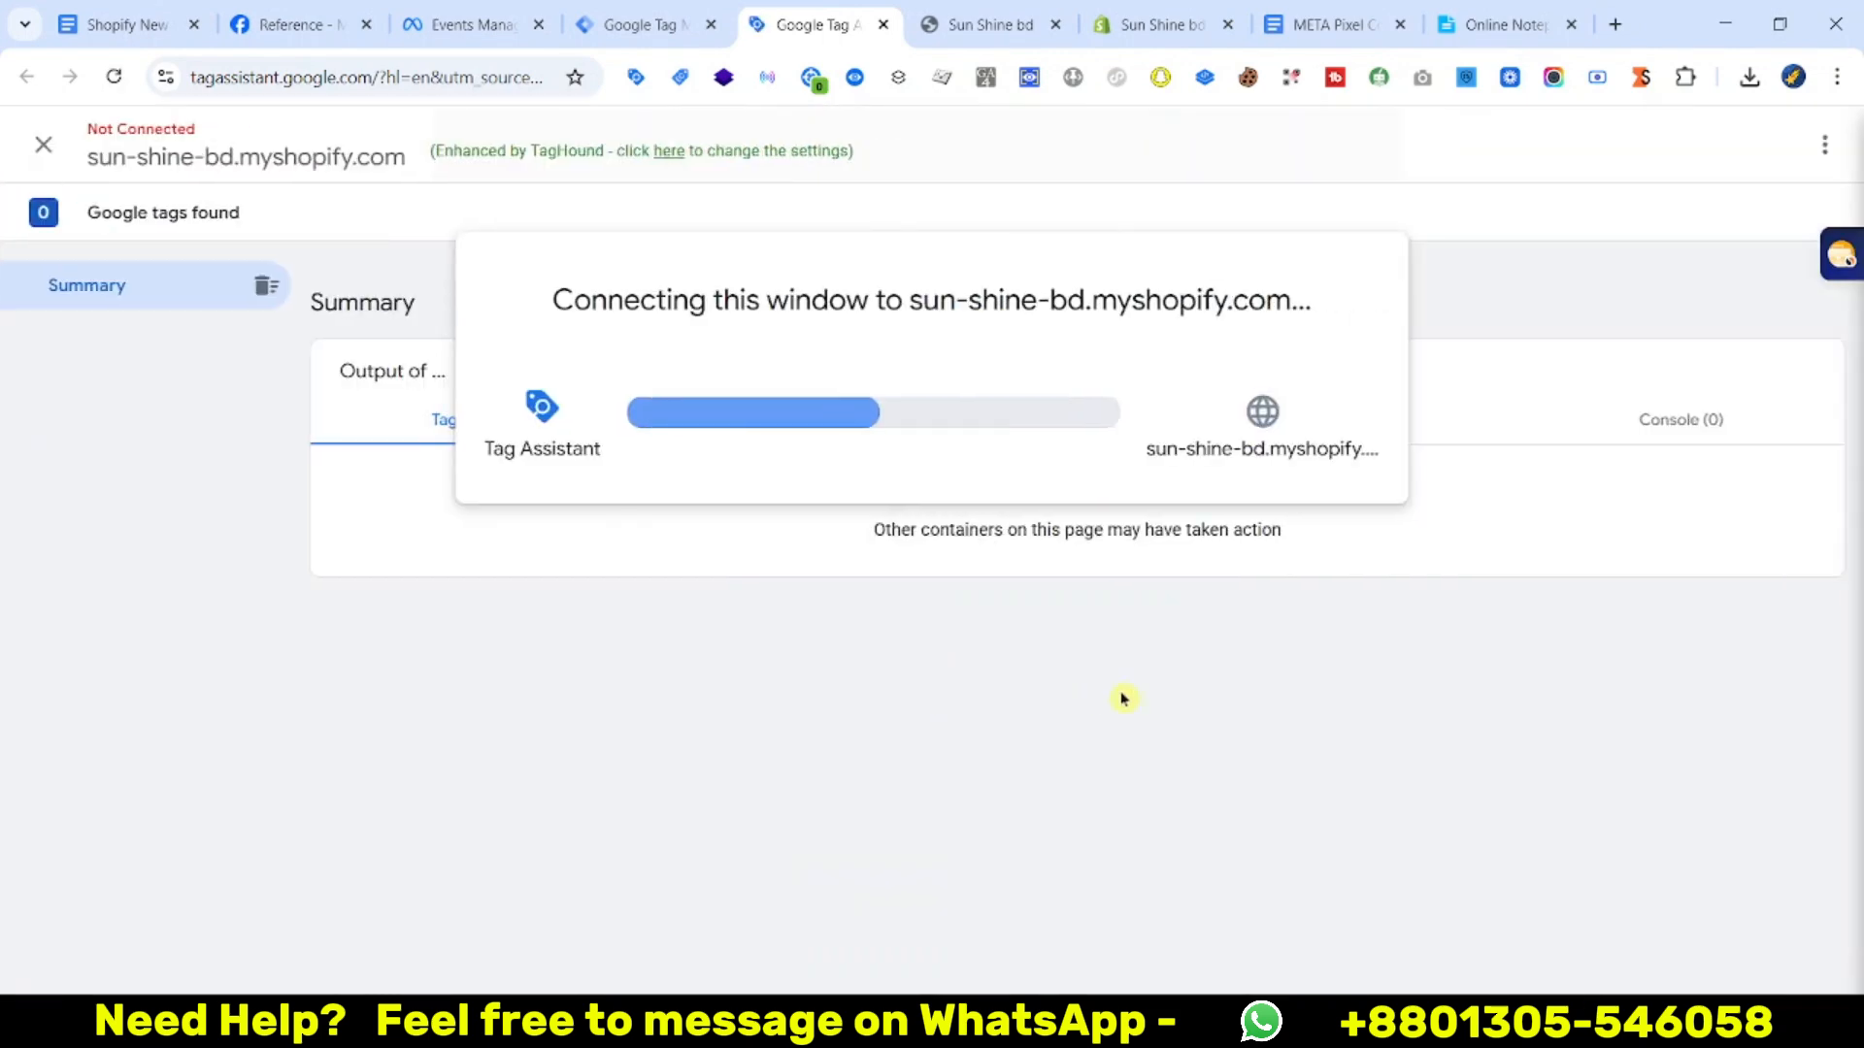
scroll(1027, 386, down, 10)
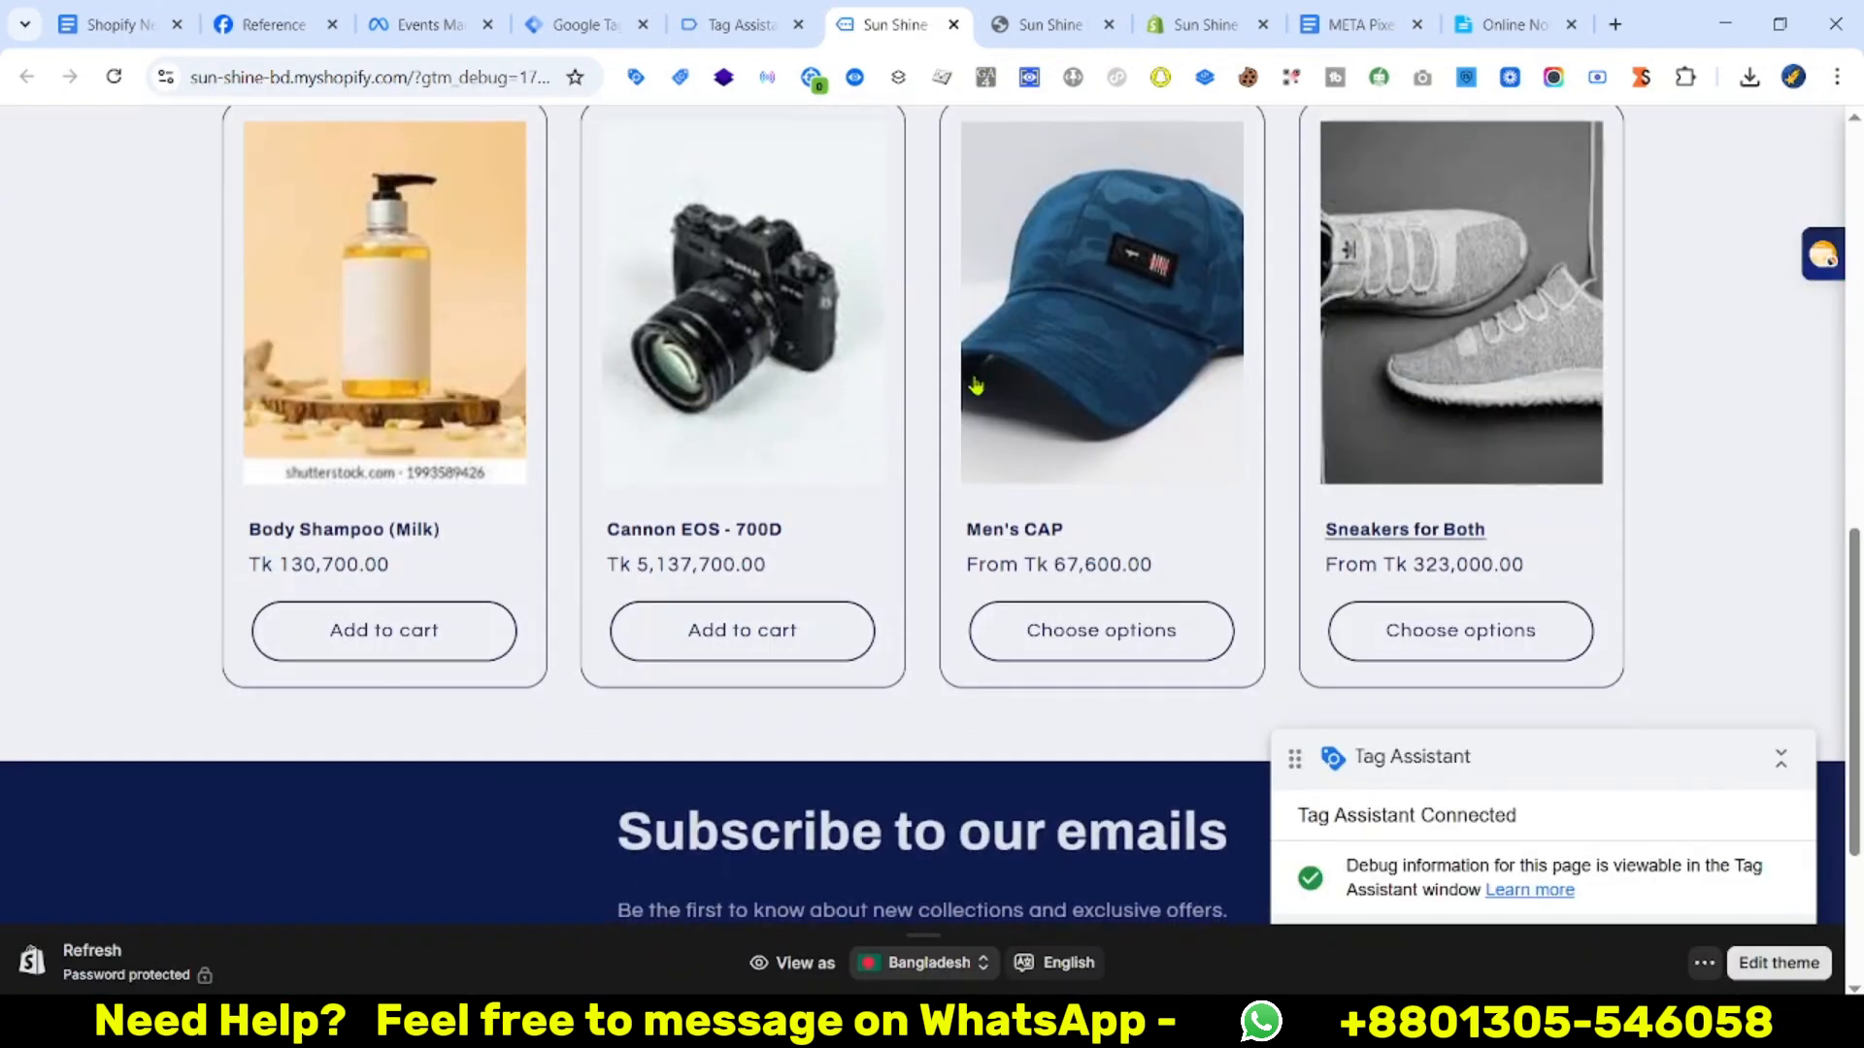
click(1119, 397)
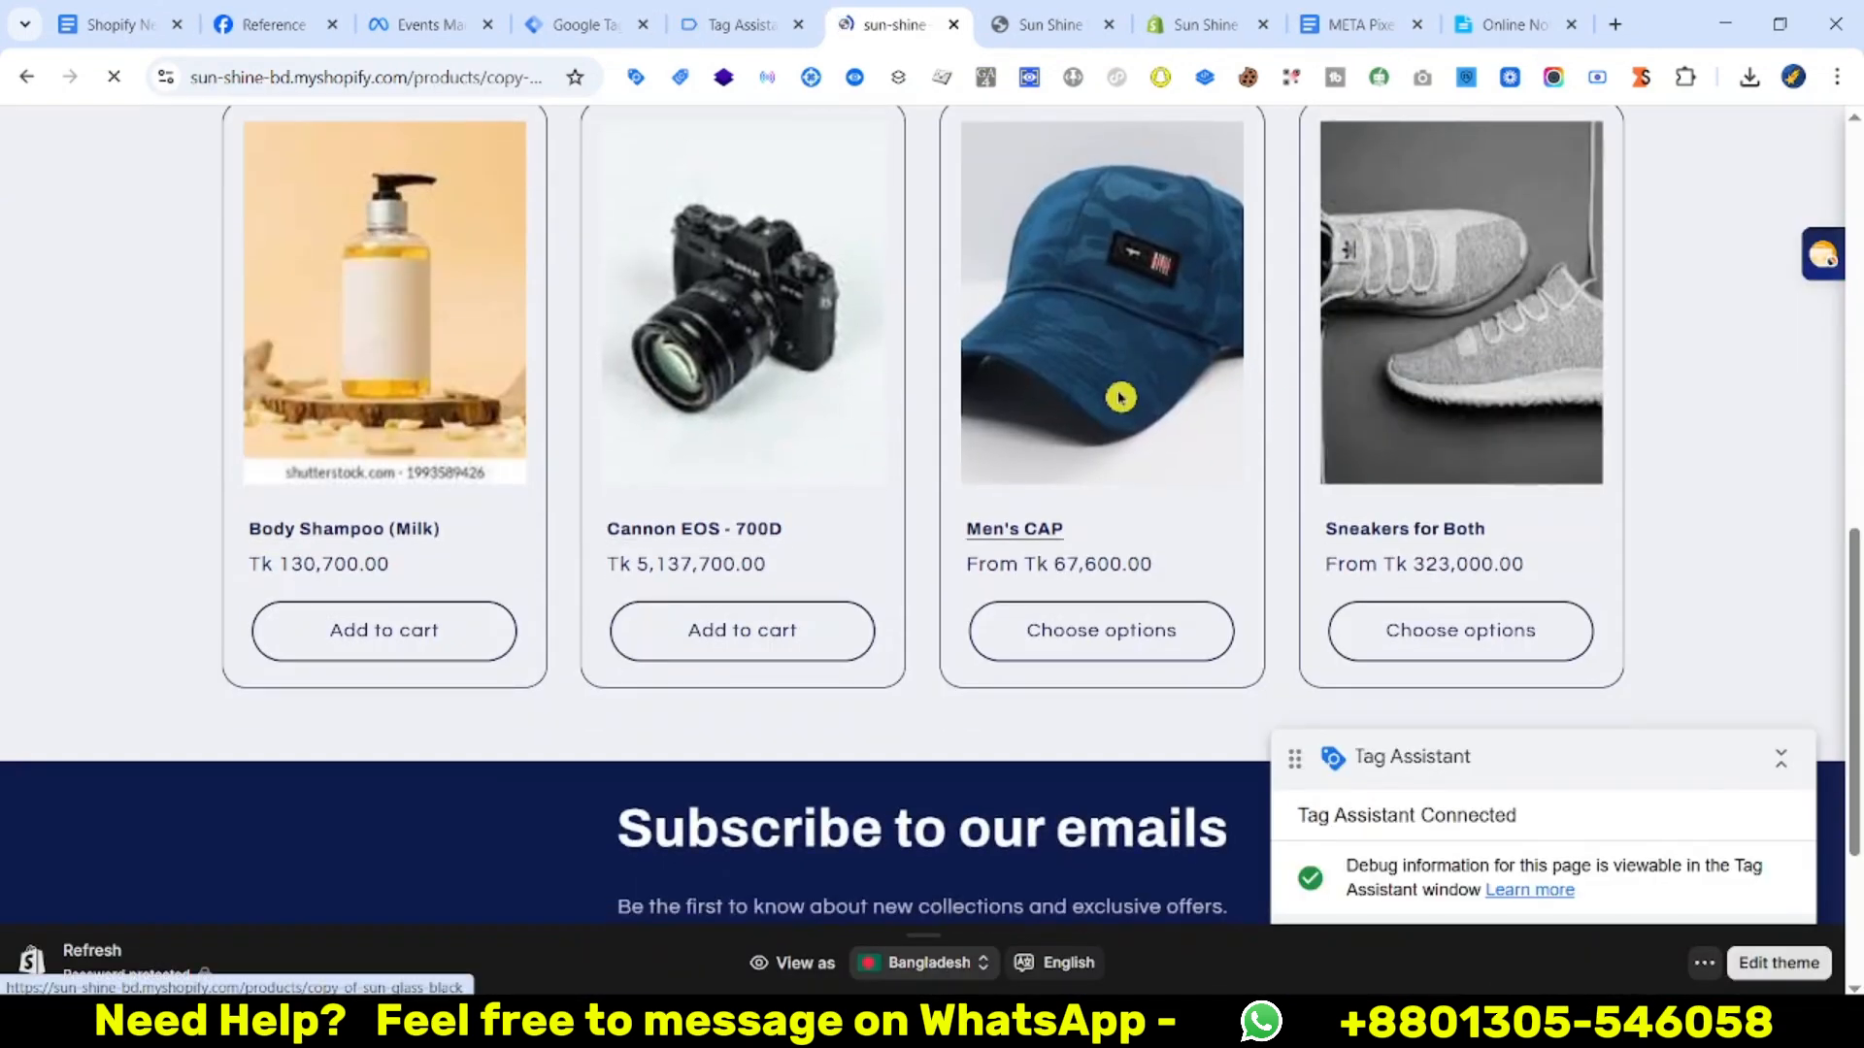
scroll(1252, 424, down, 2)
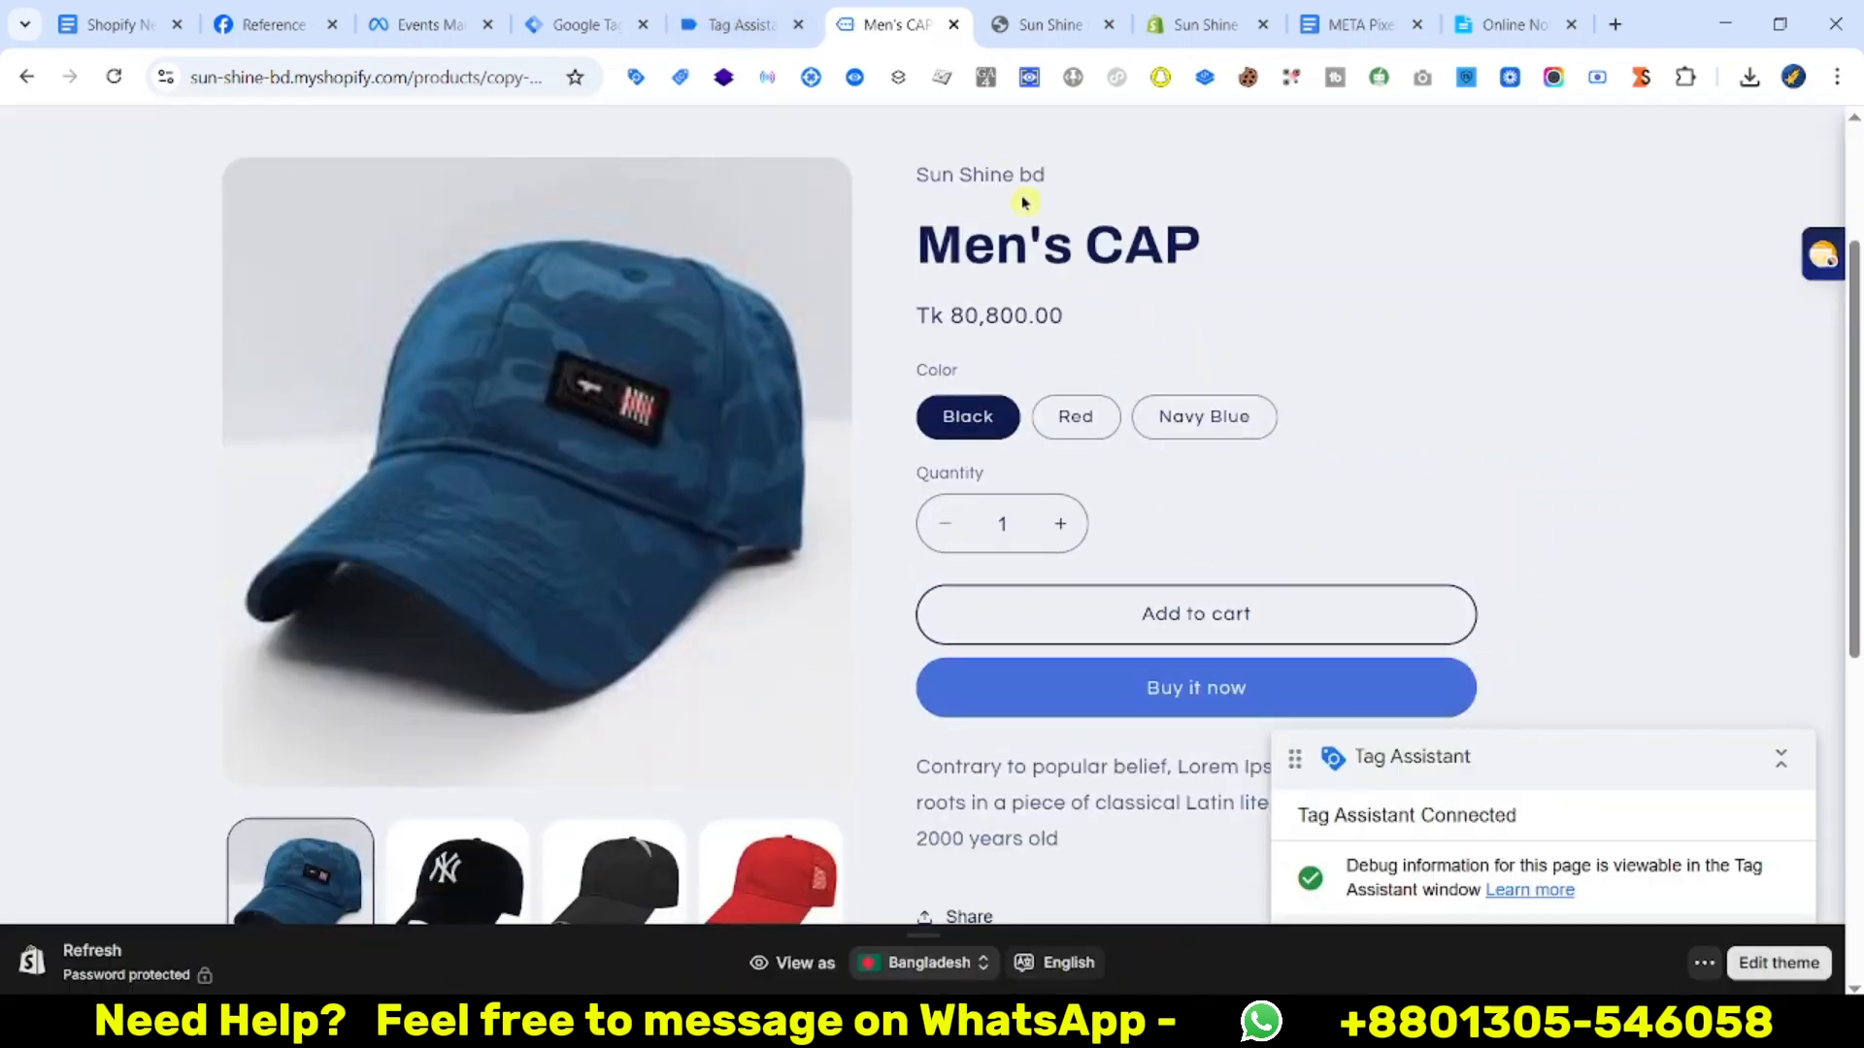
Expand the view_item event's dataLayer, checking item_brand and the 80800 BDT price
click(718, 16)
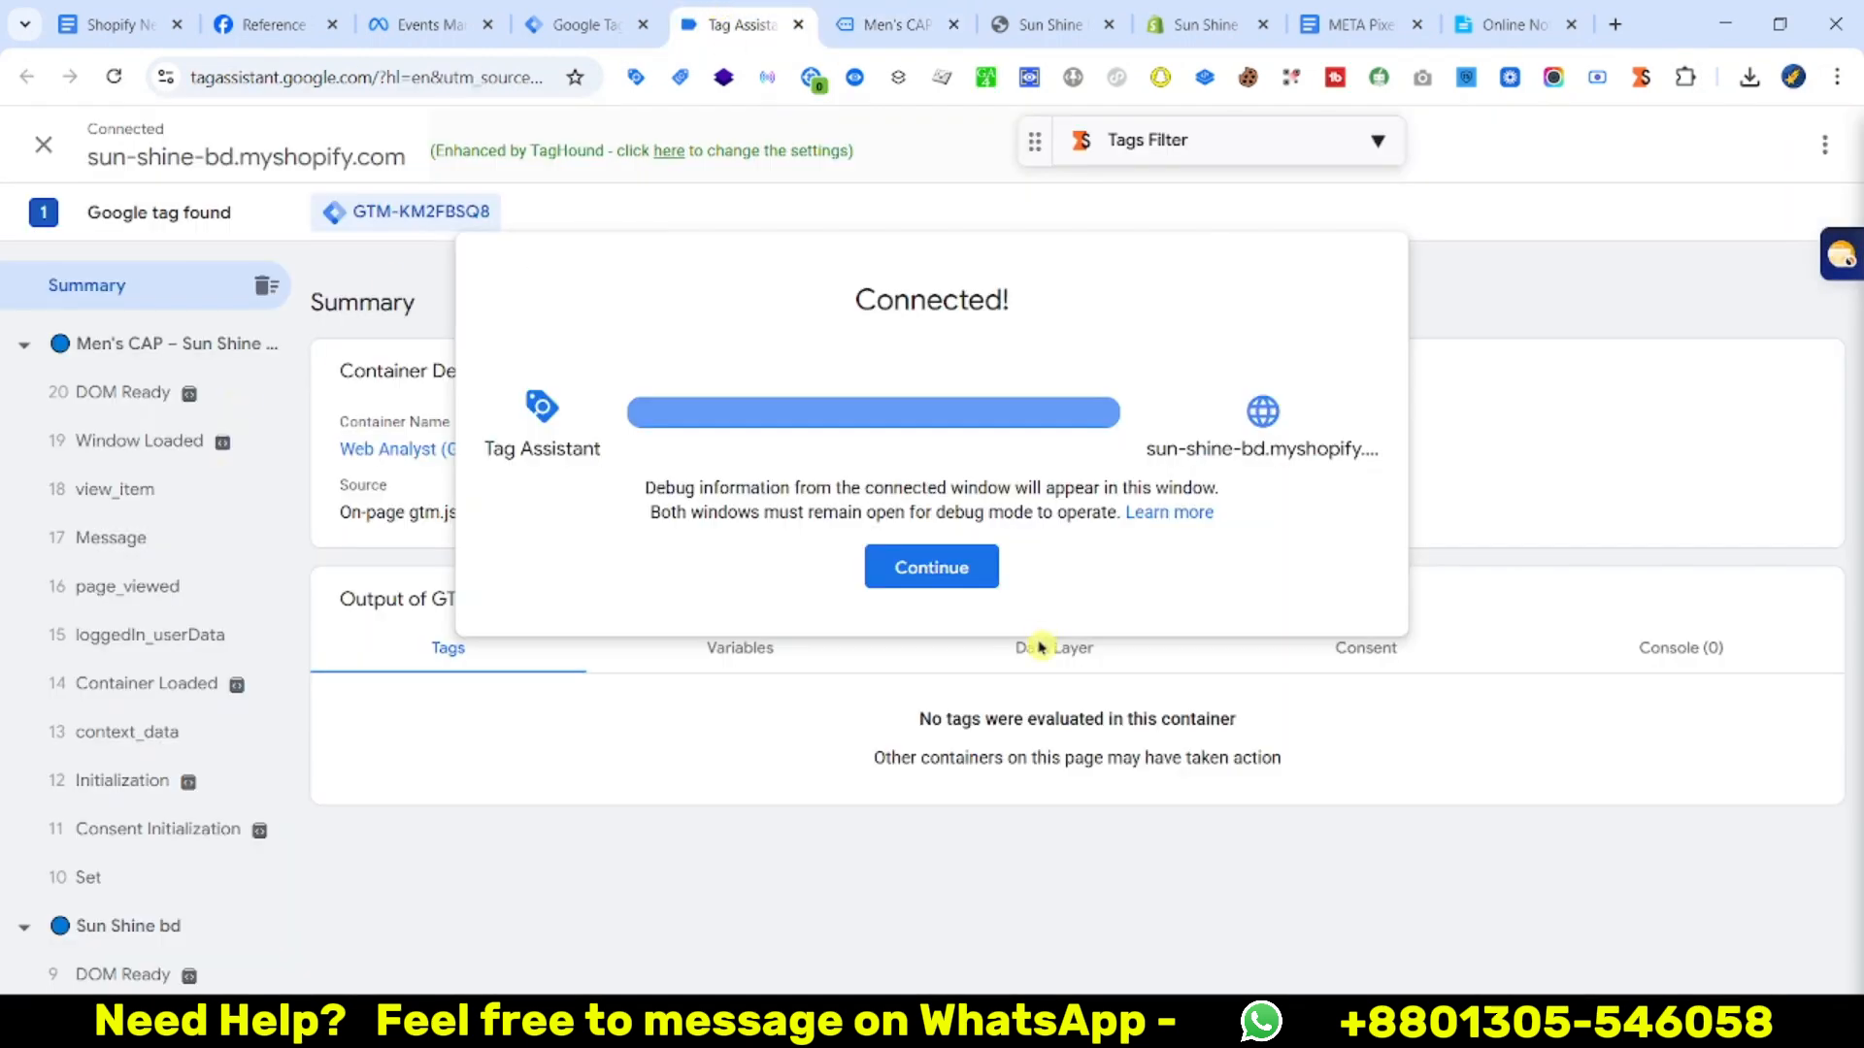
click(931, 567)
click(223, 495)
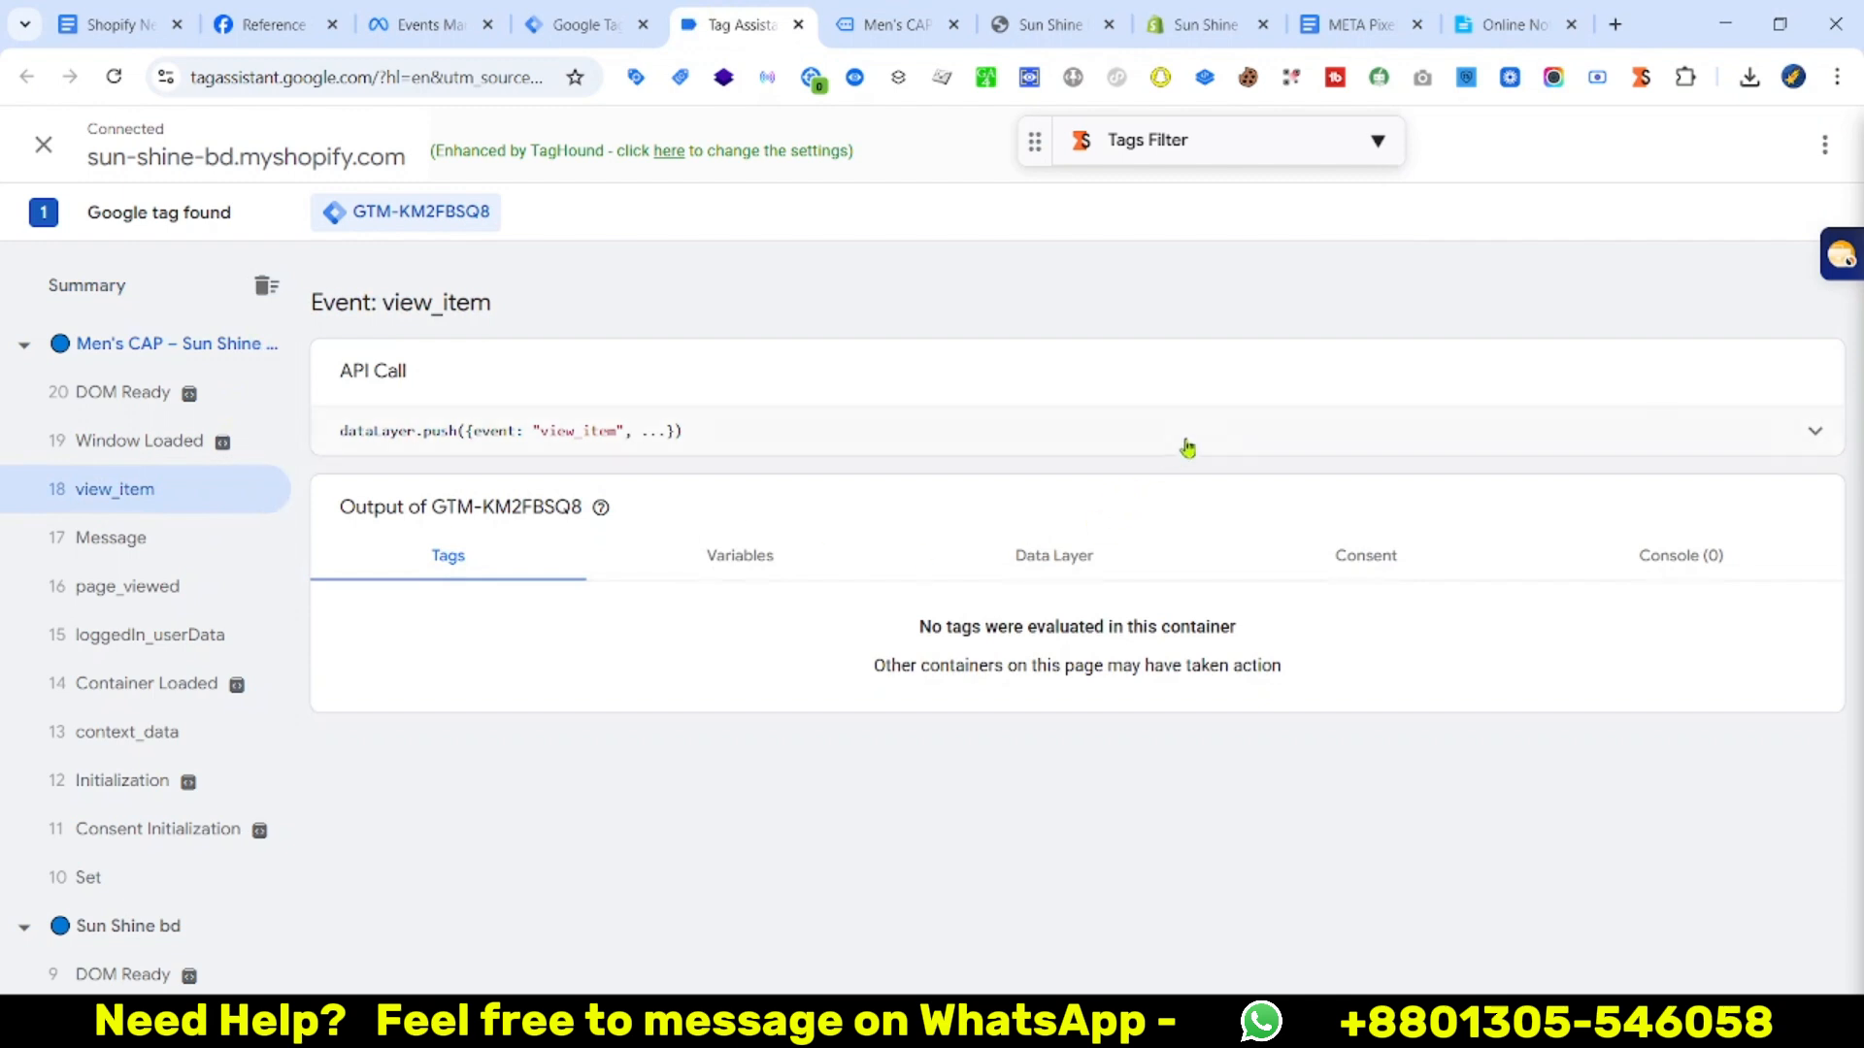
click(1815, 431)
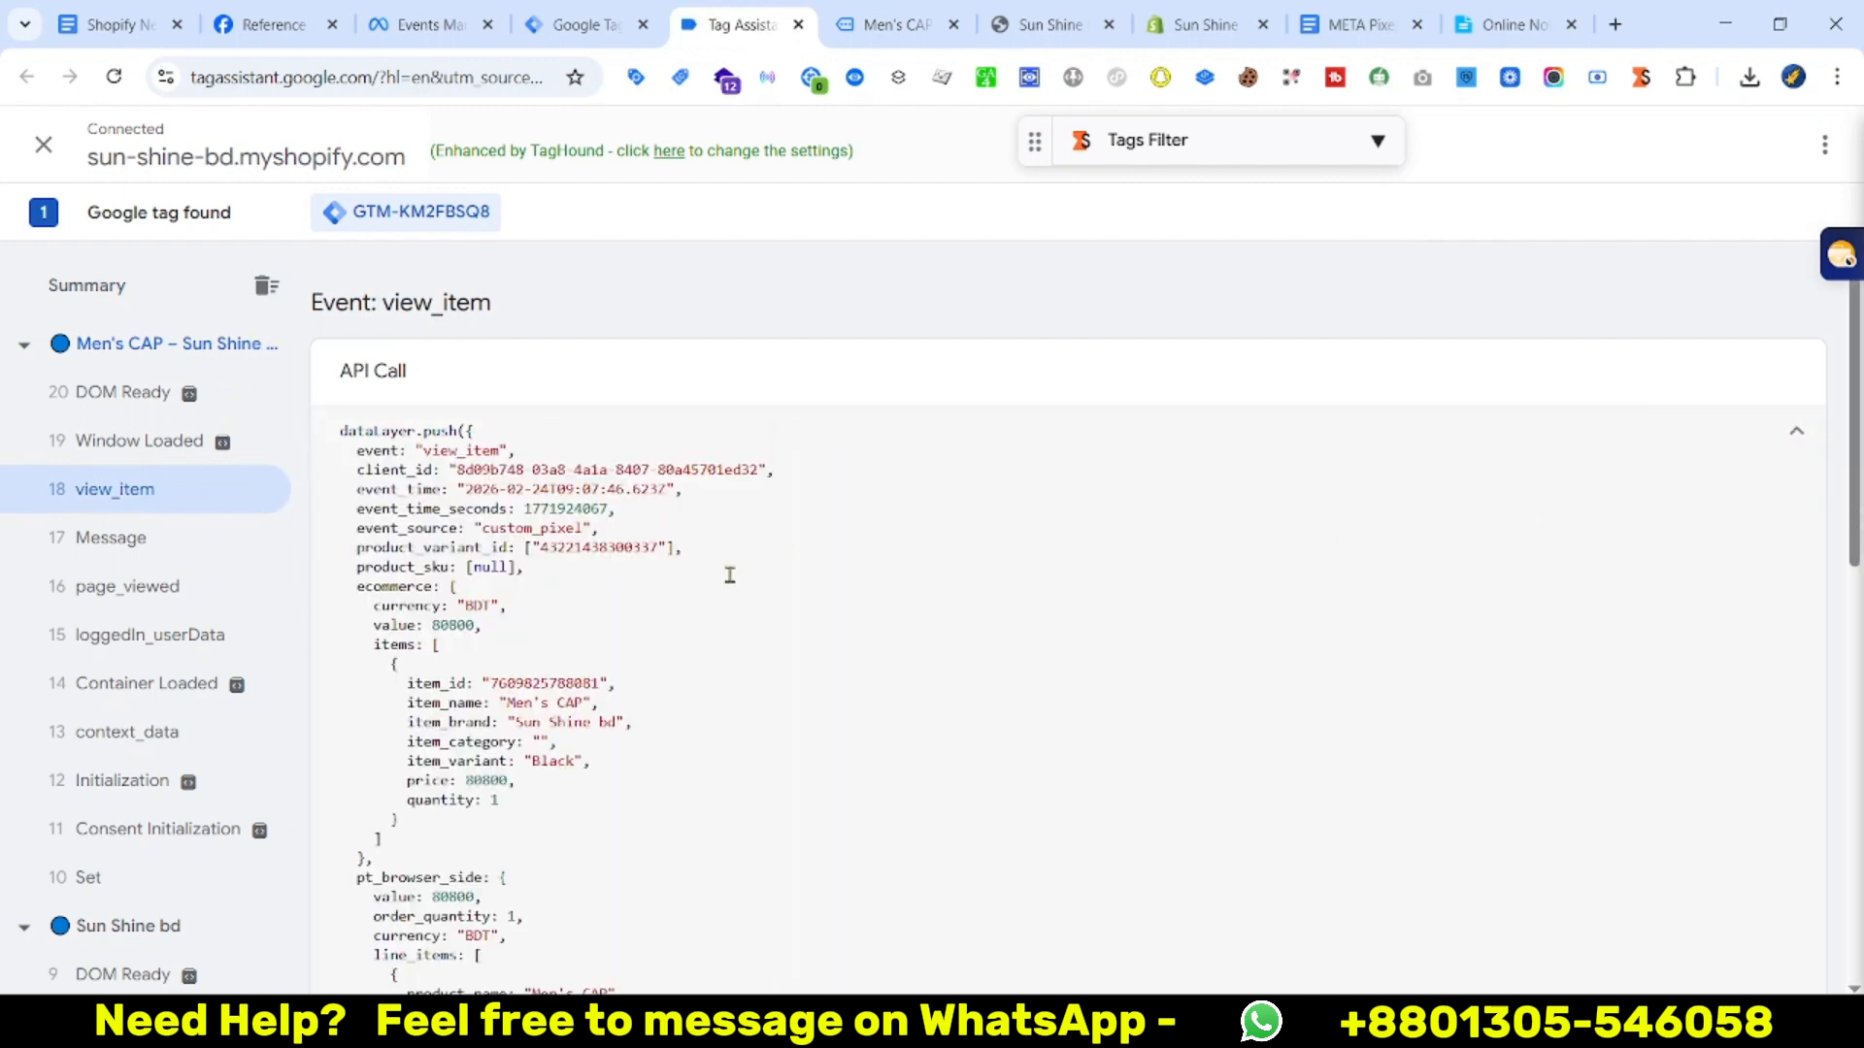
scroll(641, 682, down, 1)
drag(406, 561, 735, 677)
click(477, 552)
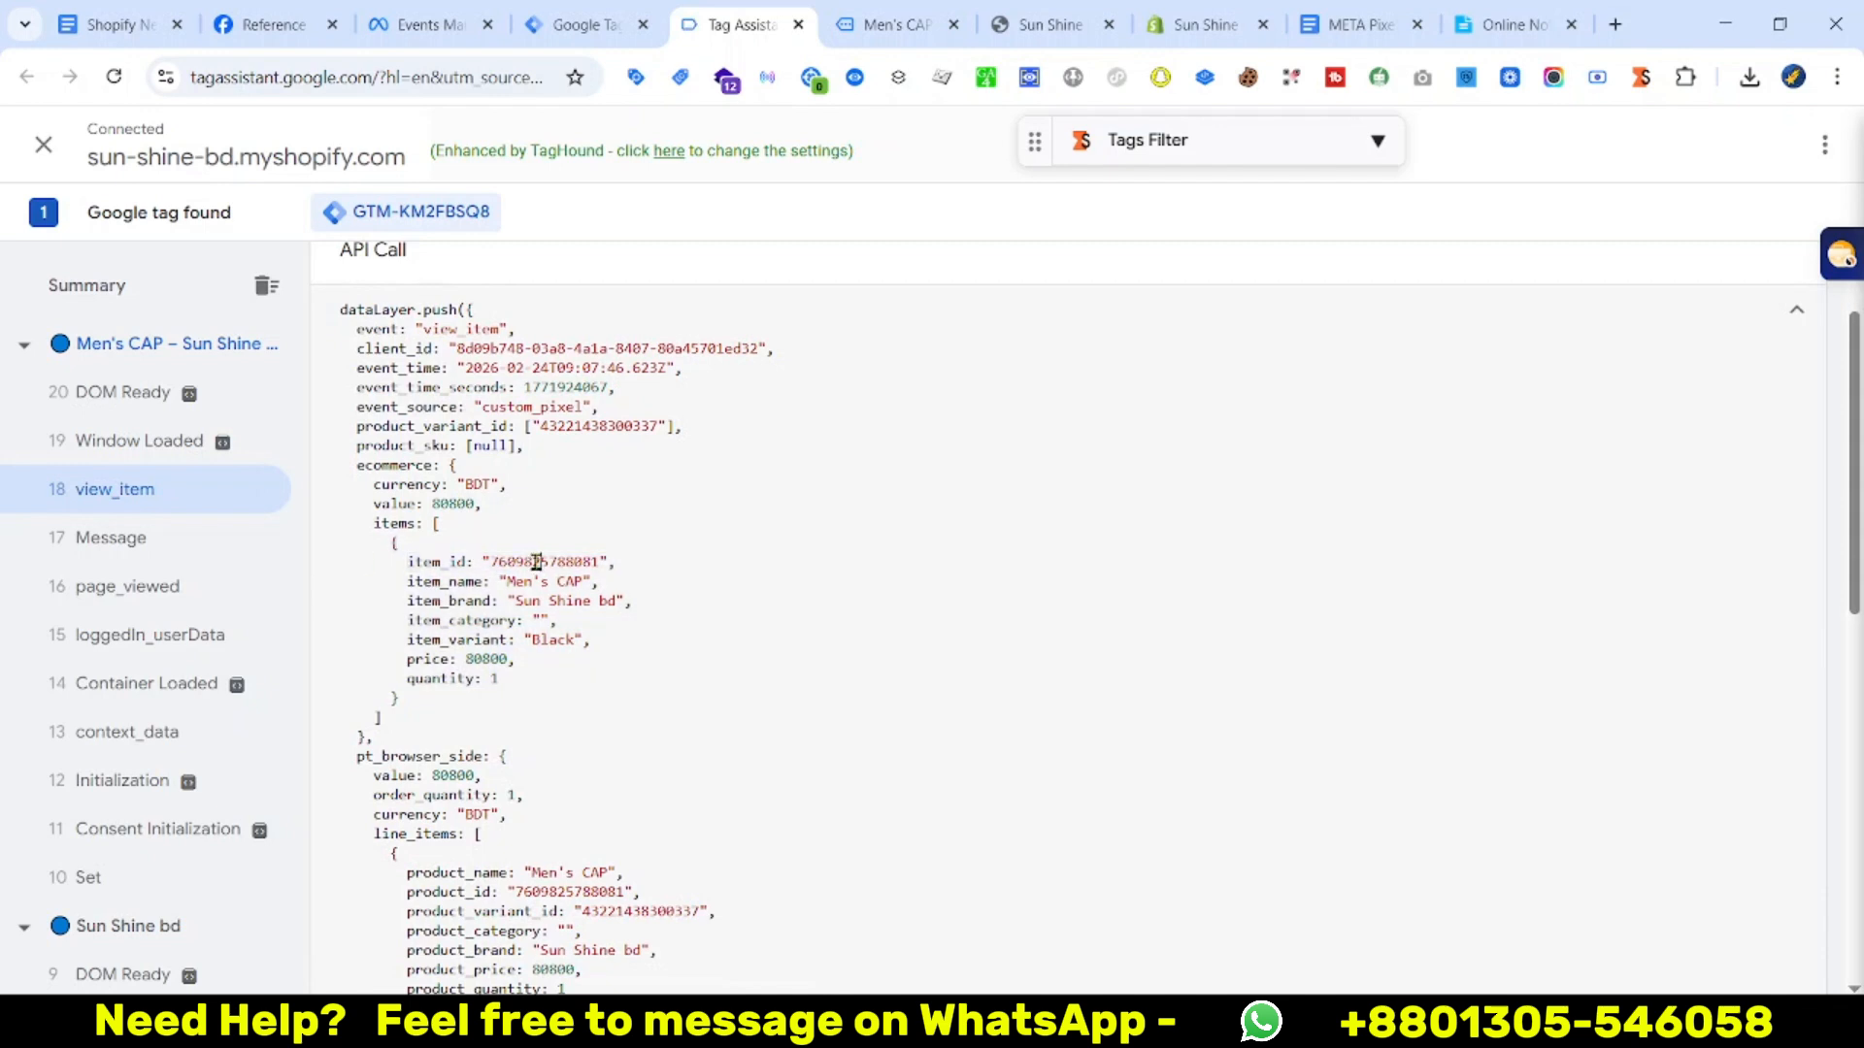
drag(500, 601, 568, 599)
double_click(485, 660)
scroll(841, 666, down, 6)
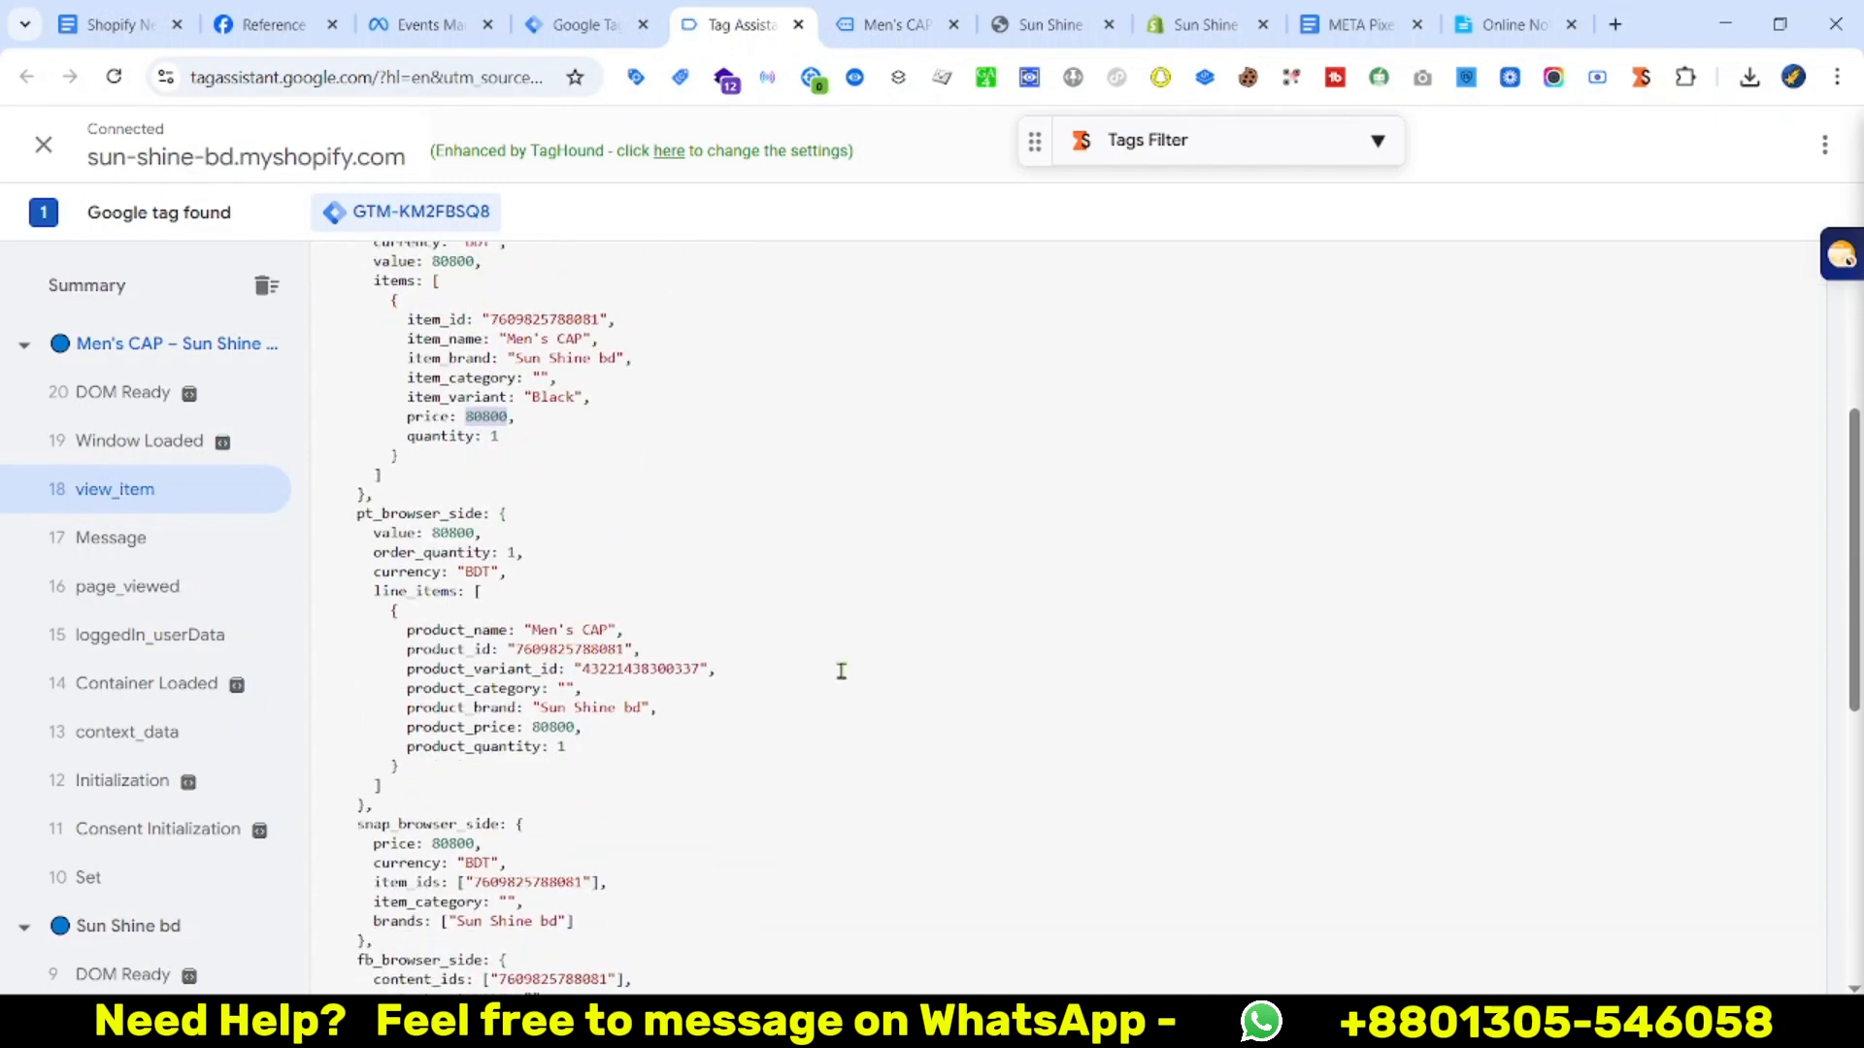
Add the black Men's CAP to the cart, check out, and confirm the begin_checkout event
key(ctrl+Tab)
scroll(1219, 562, up, 4)
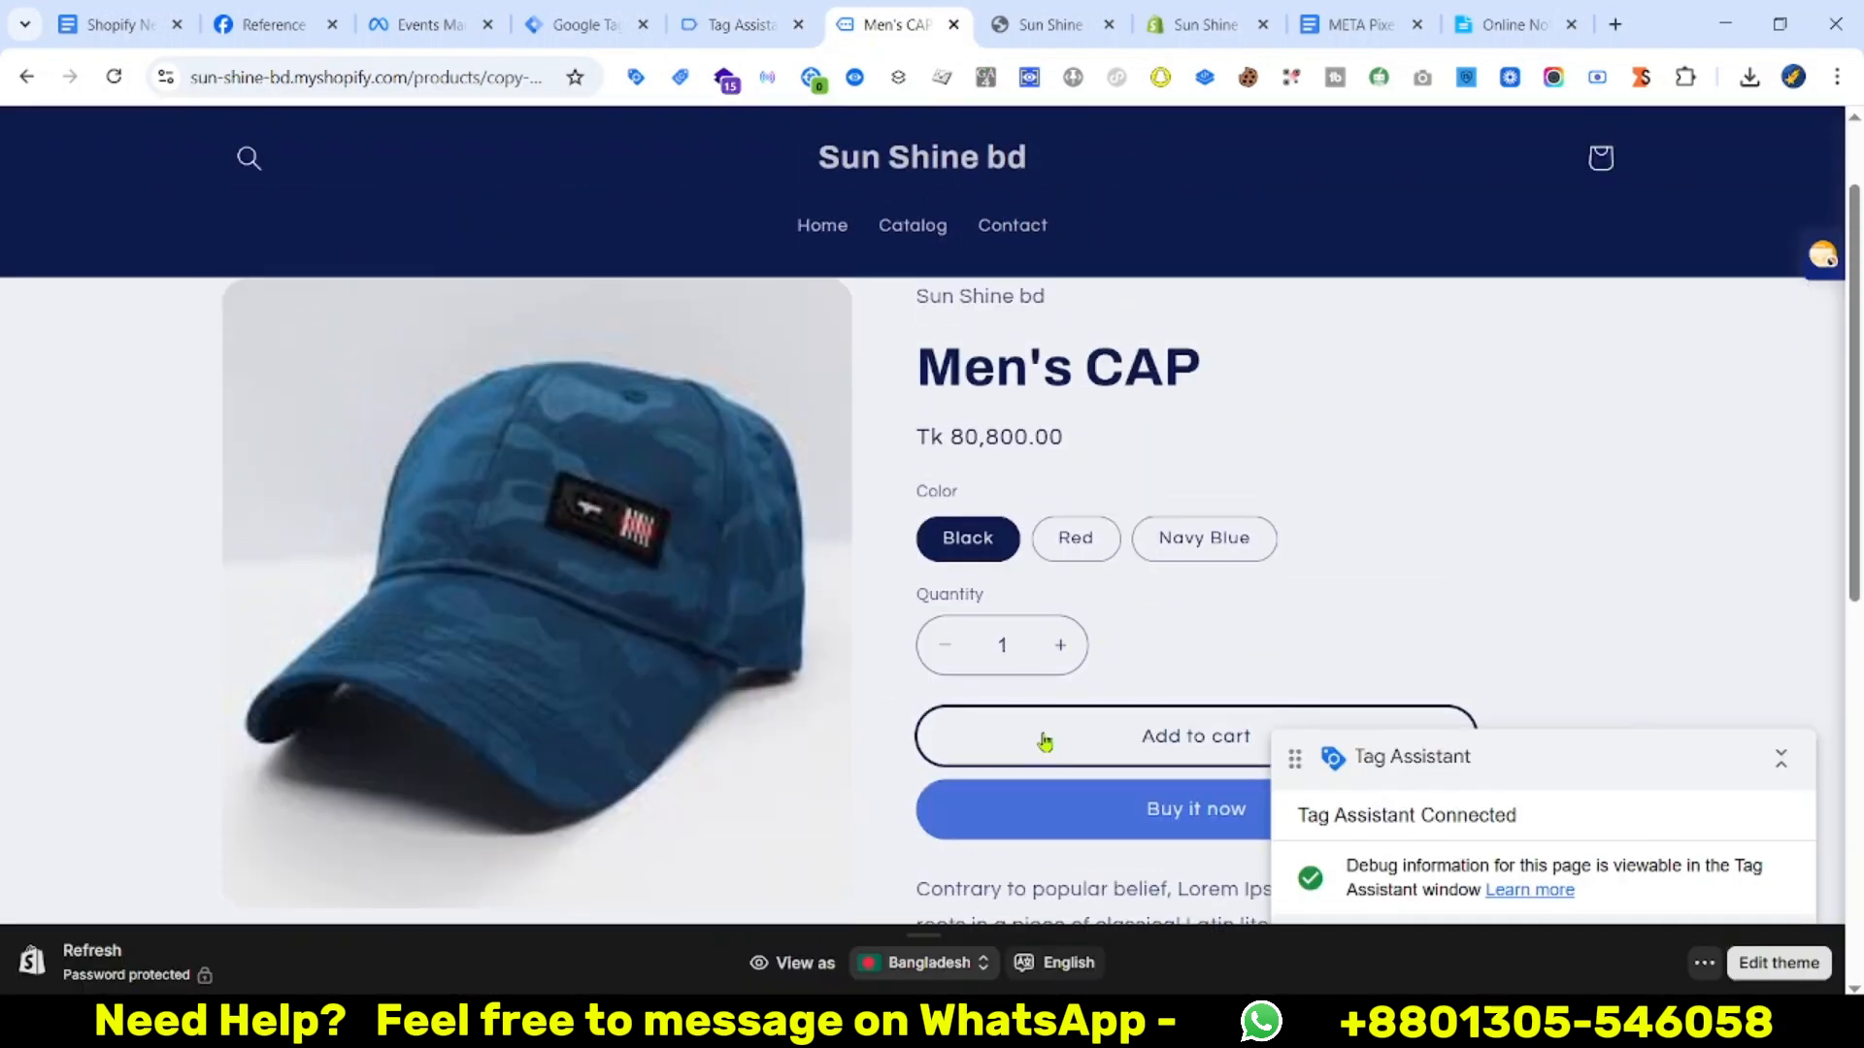
click(1045, 741)
click(1604, 208)
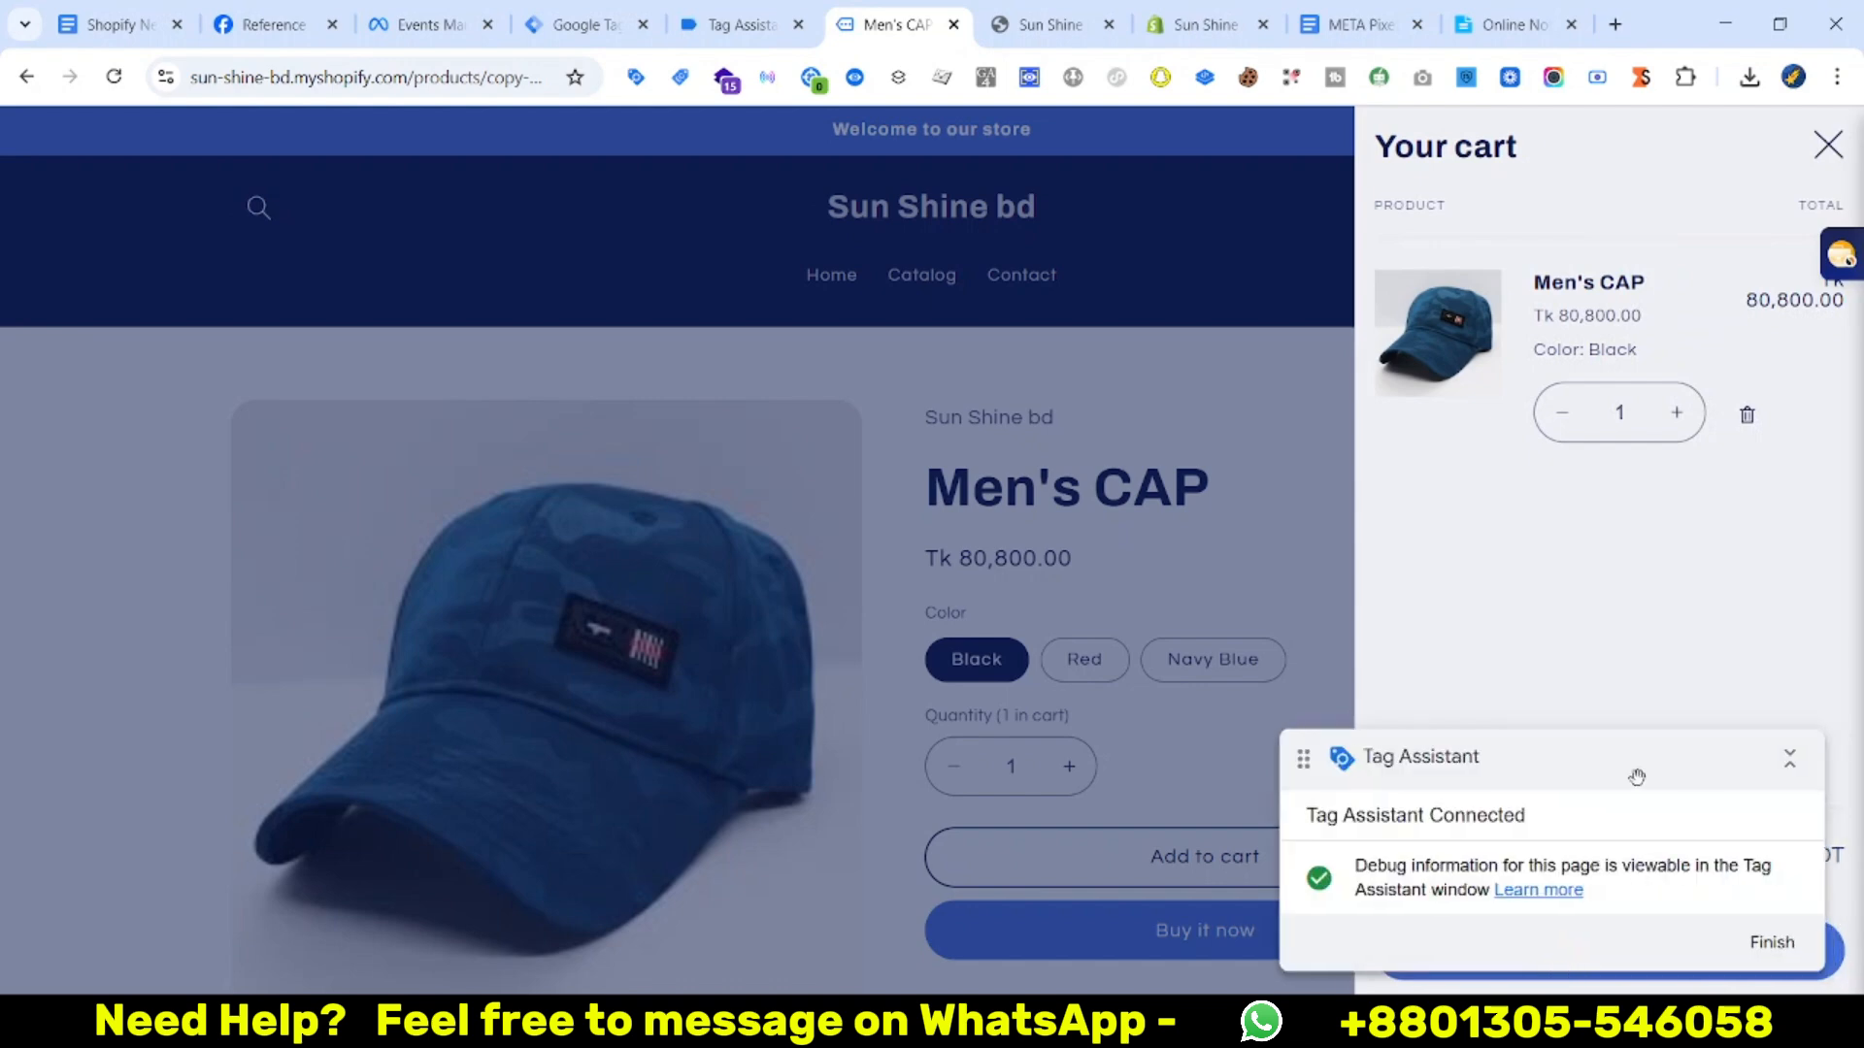
click(1453, 945)
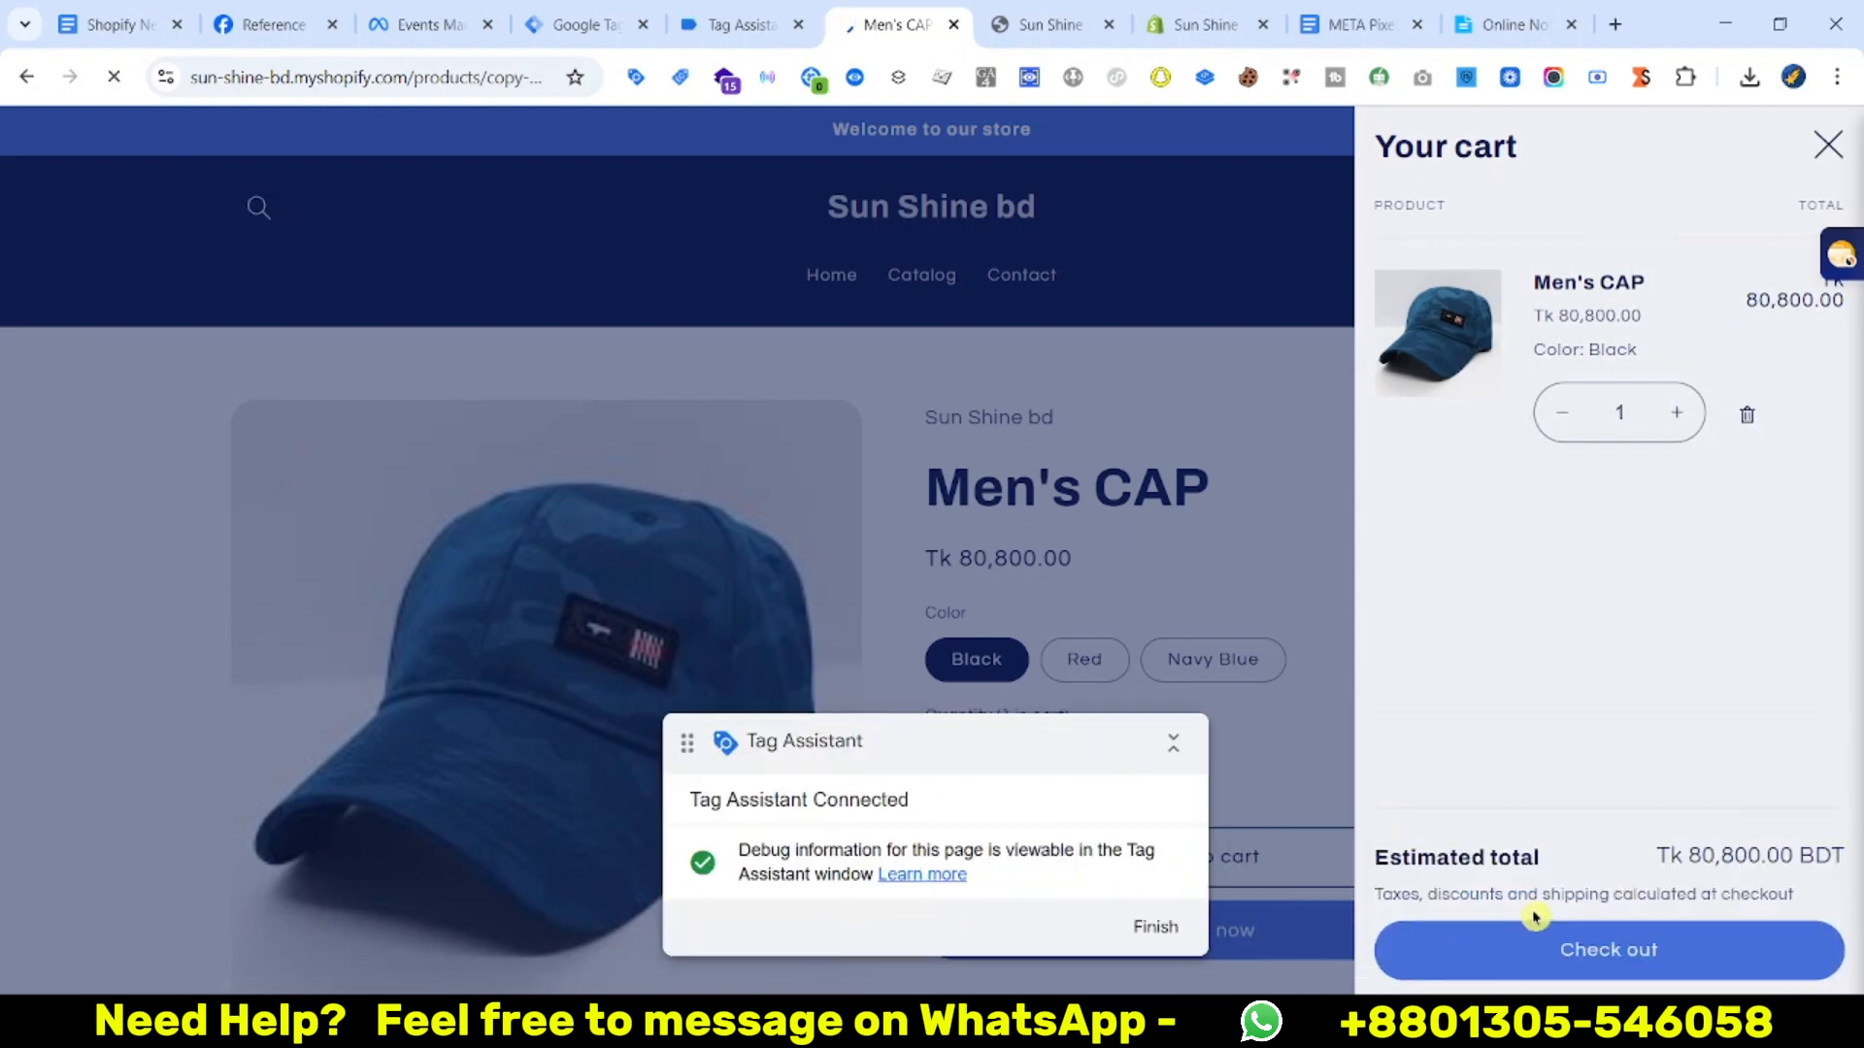
click(194, 590)
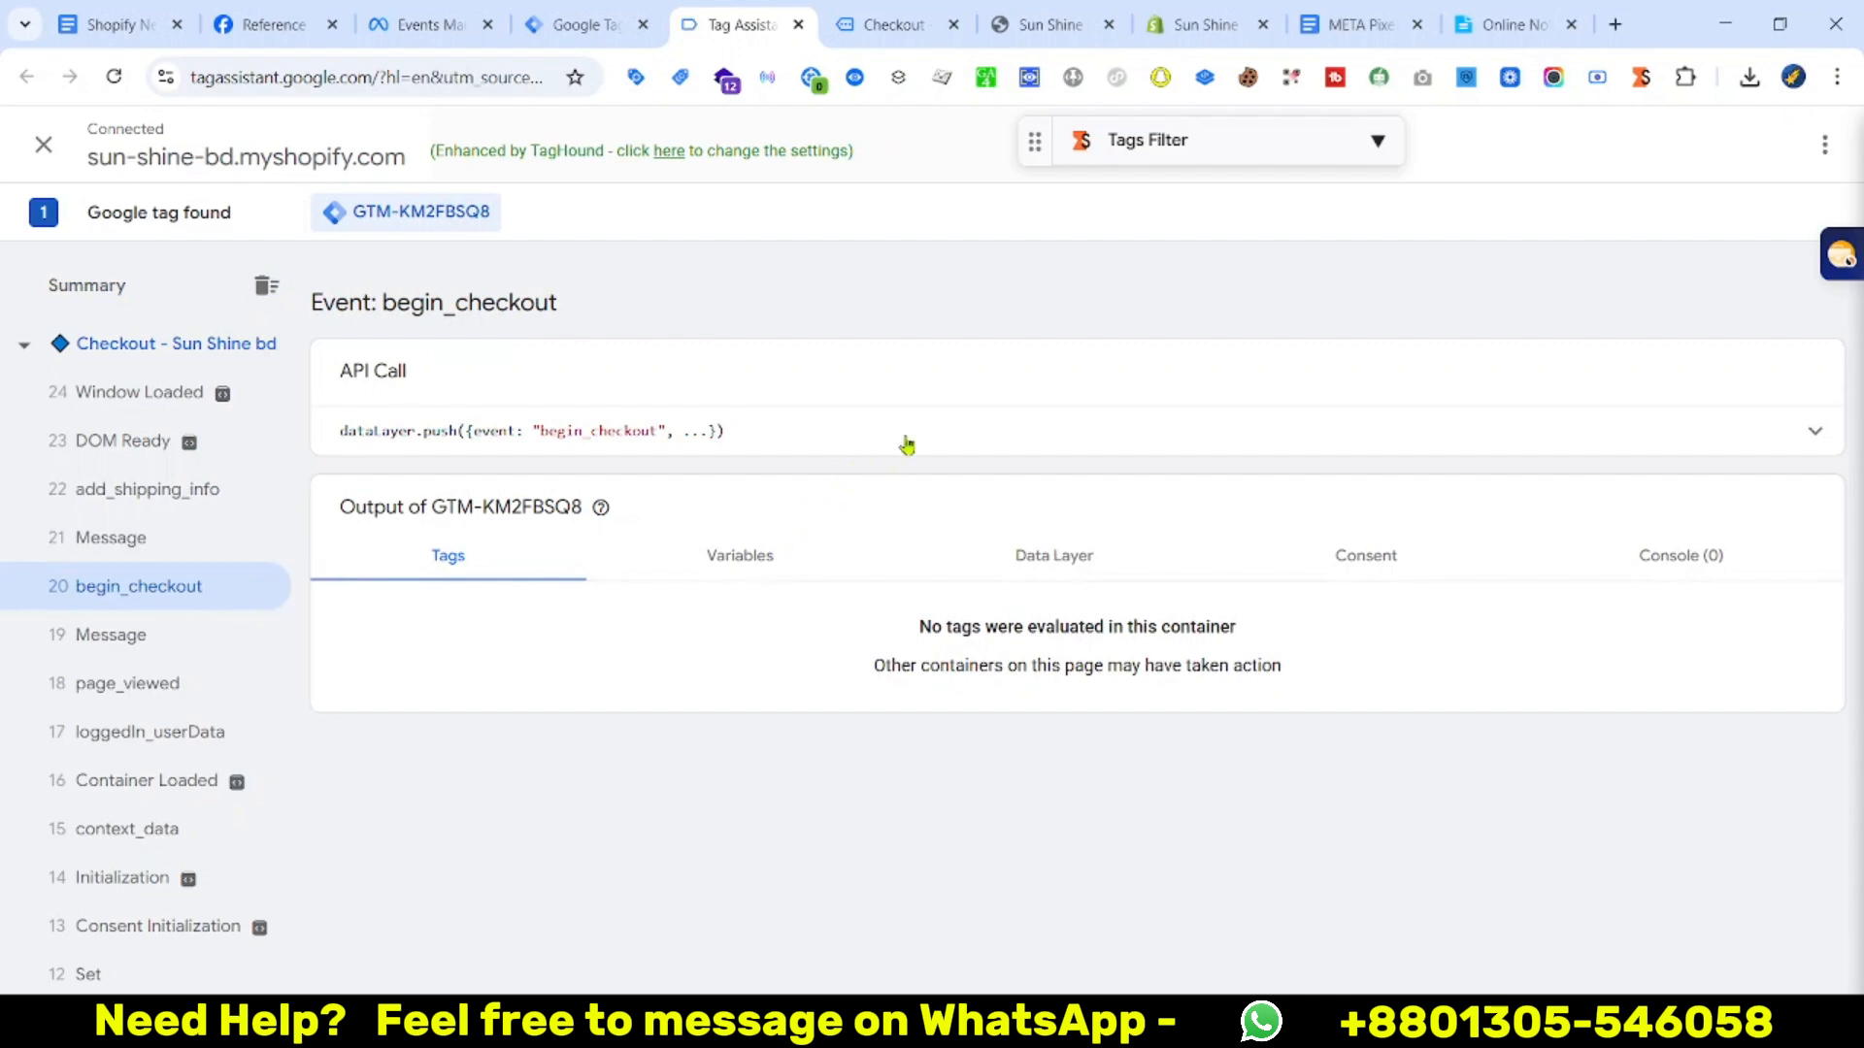
click(893, 24)
Autofill contact and address, enter test card 1, expiry 1245, code 123, and pay
scroll(845, 532, down, 1)
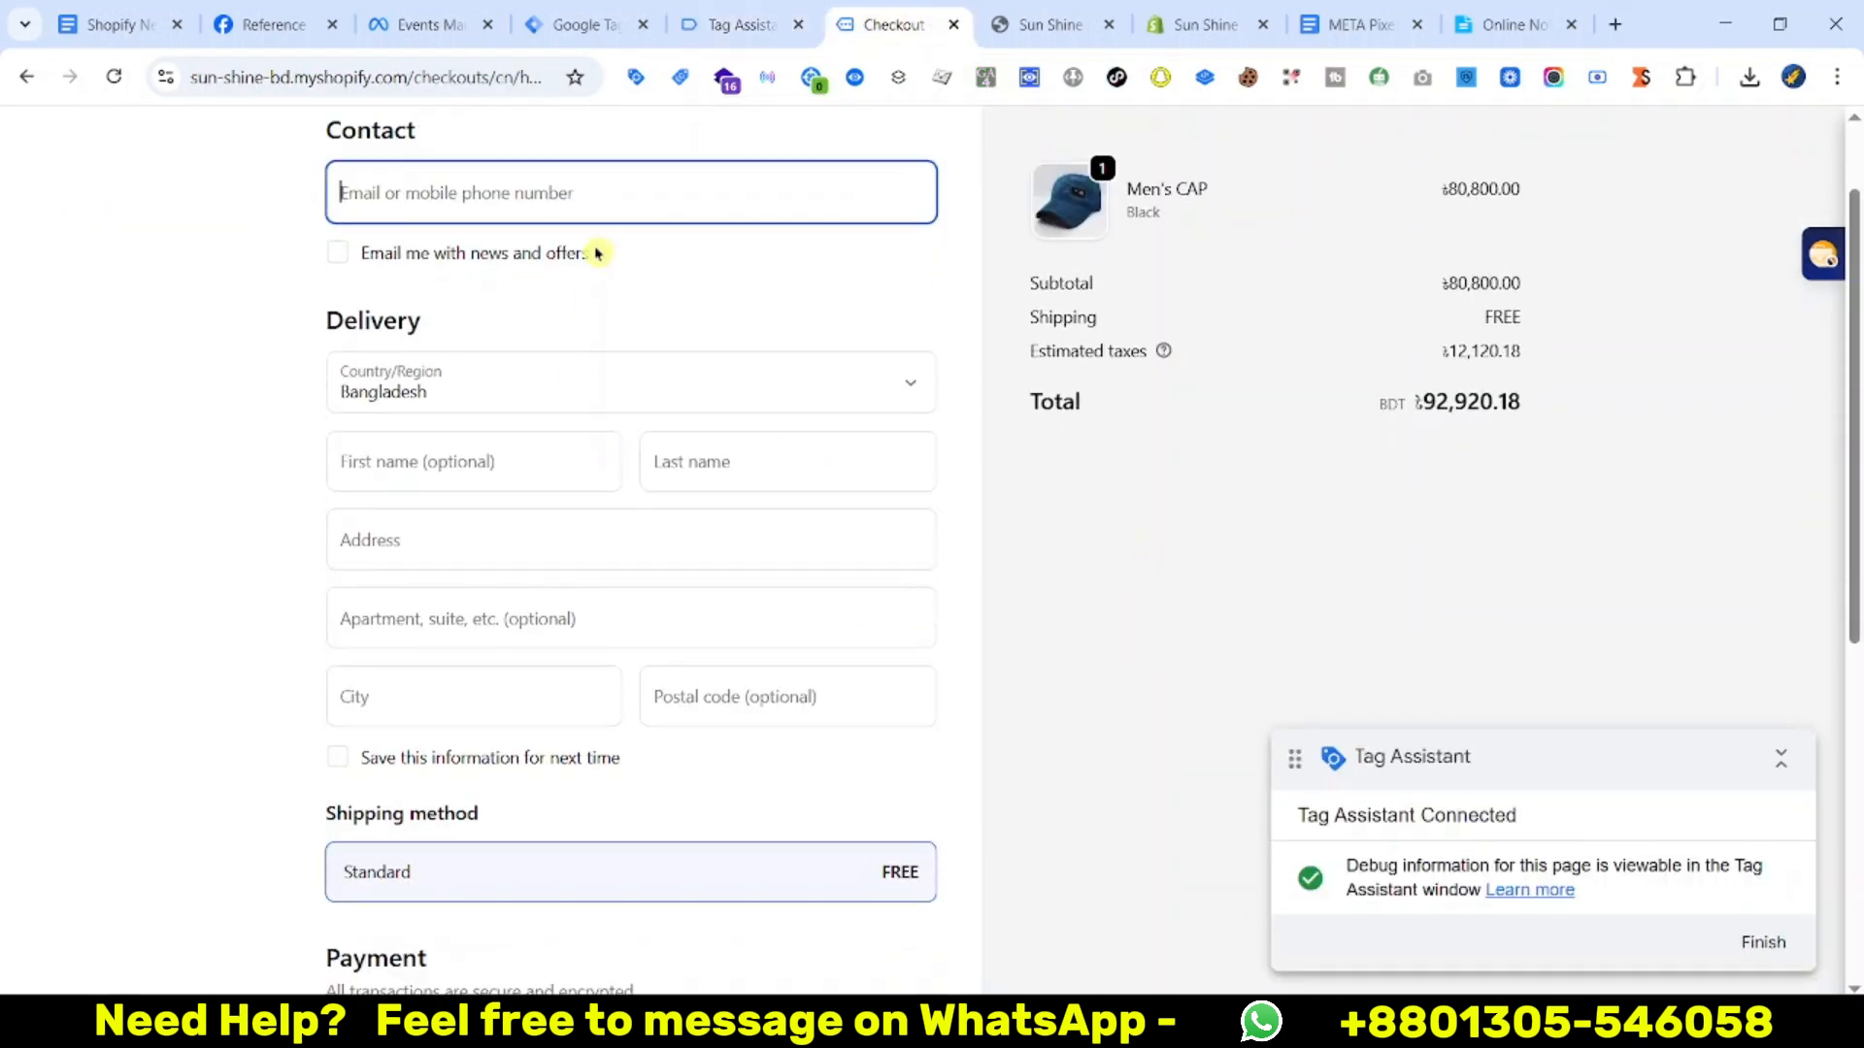
click(602, 208)
click(651, 256)
scroll(488, 661, down, 3)
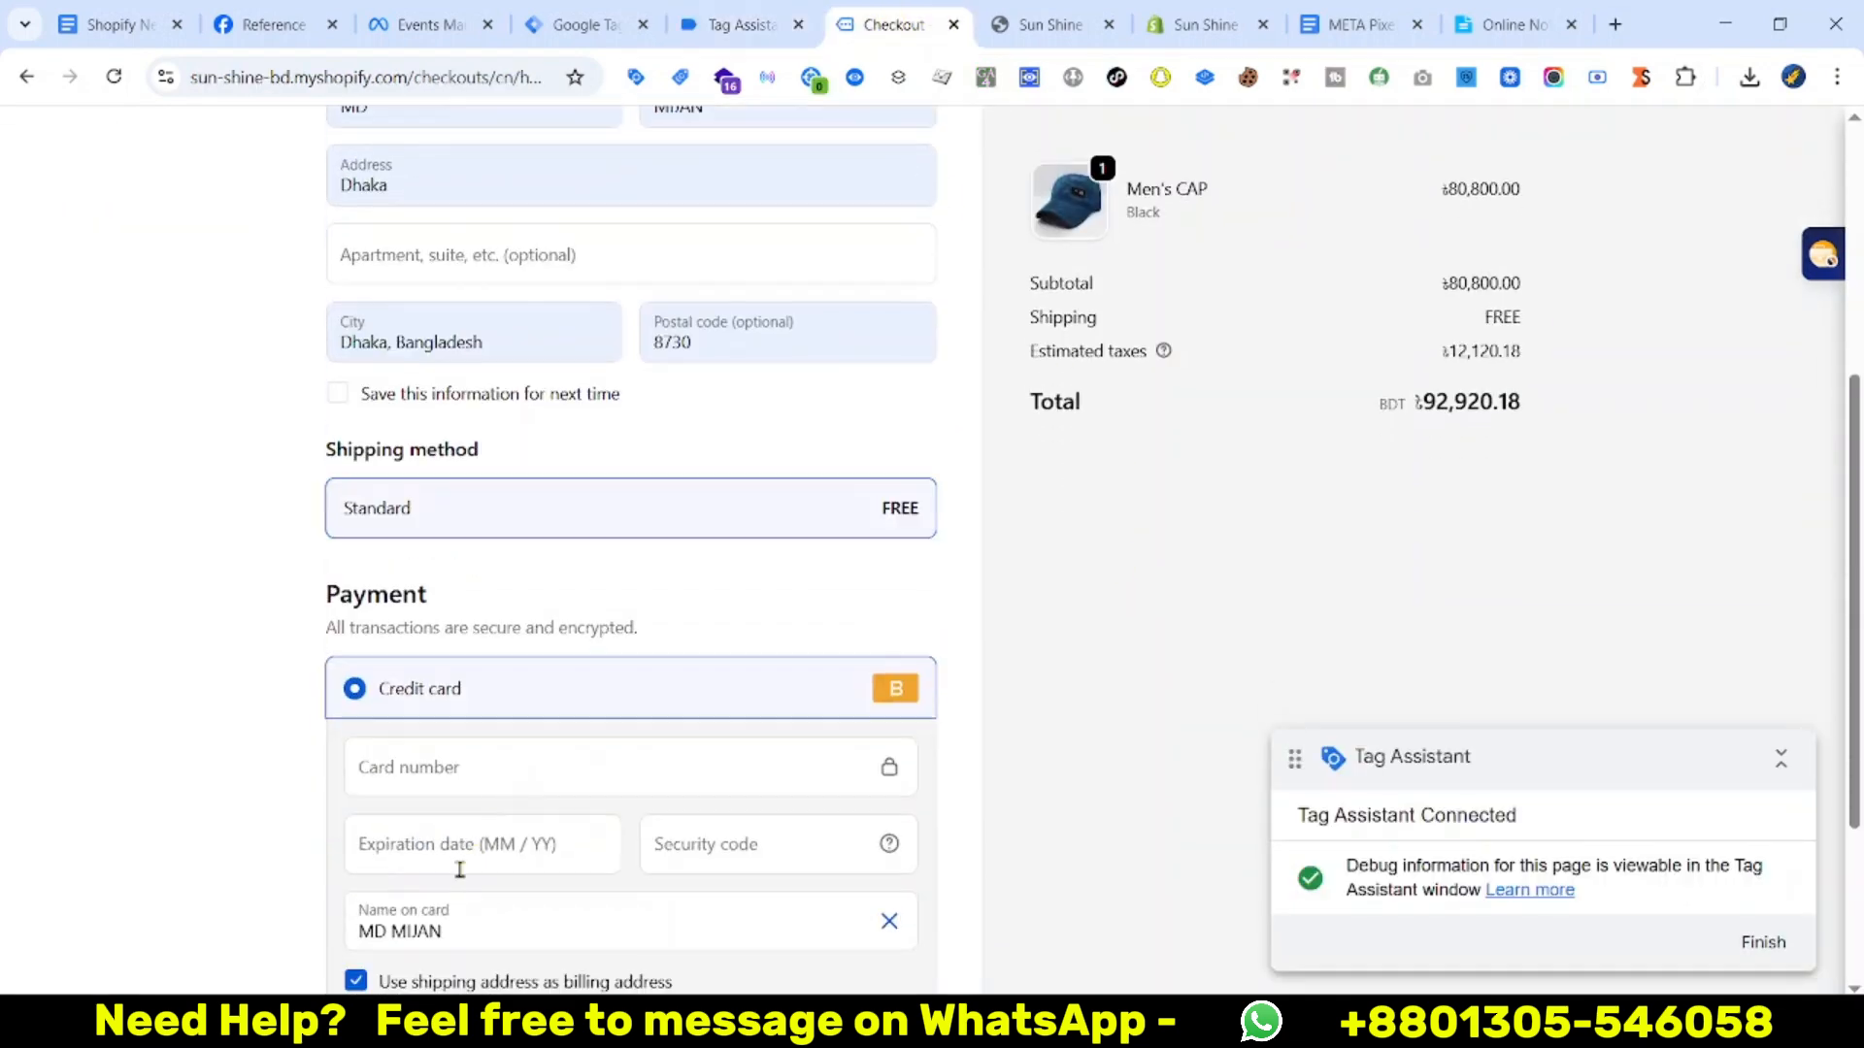
click(442, 768)
text(1)
click(374, 864)
text(1245)
click(714, 845)
text(123)
scroll(485, 873, down, 2)
click(467, 900)
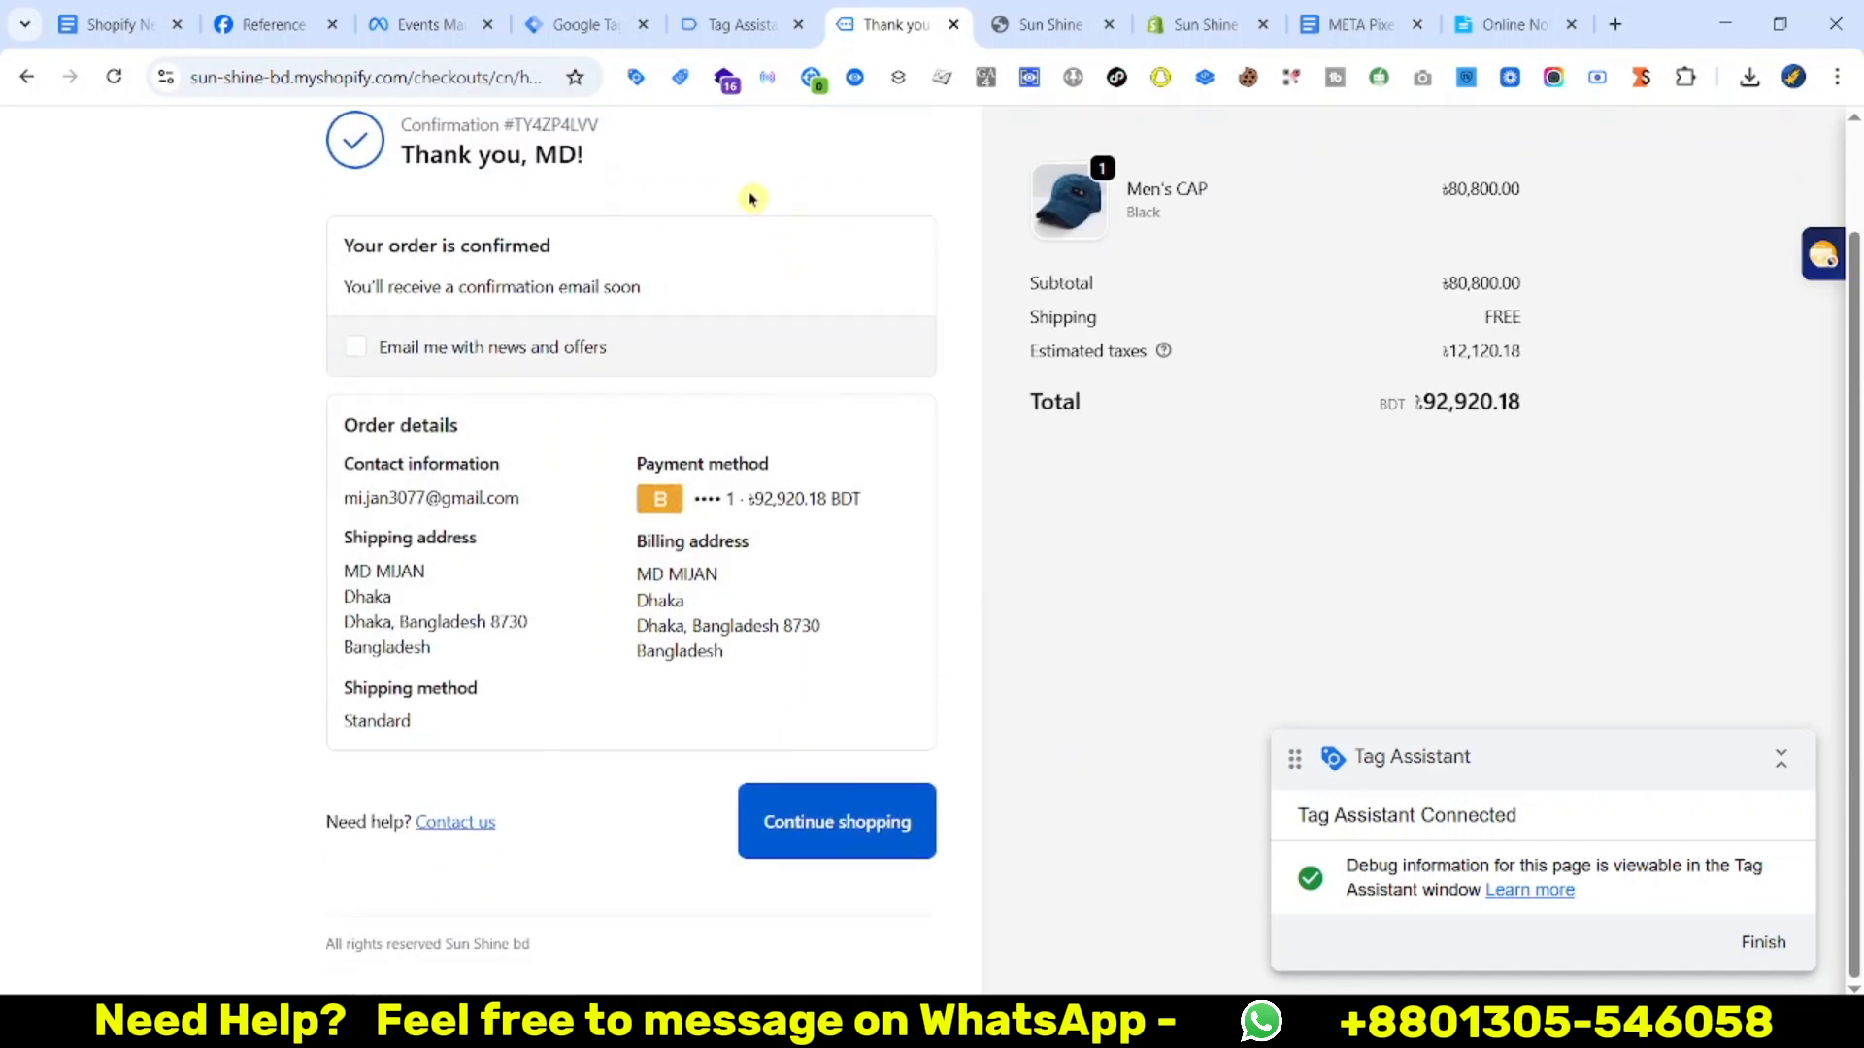
click(741, 23)
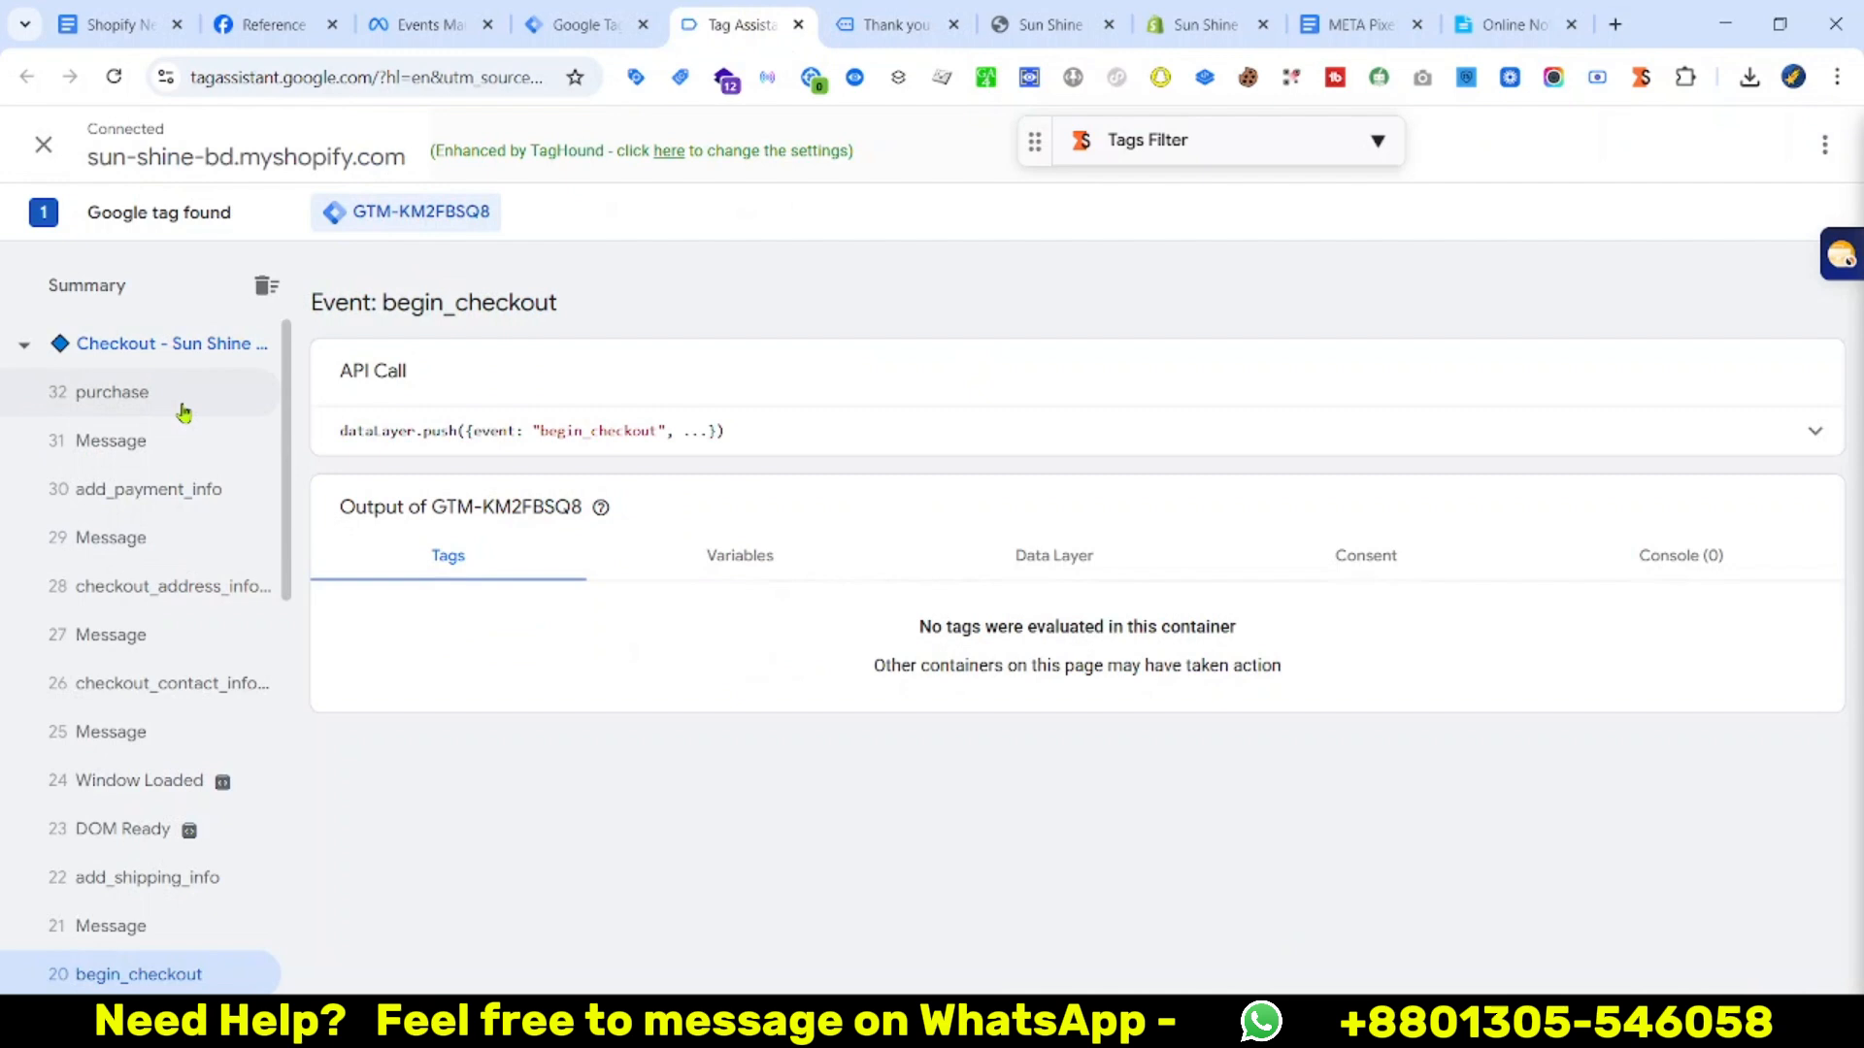
Expand the purchase event's dataLayer and review its ecommerce currency and 92920.18 value
click(156, 392)
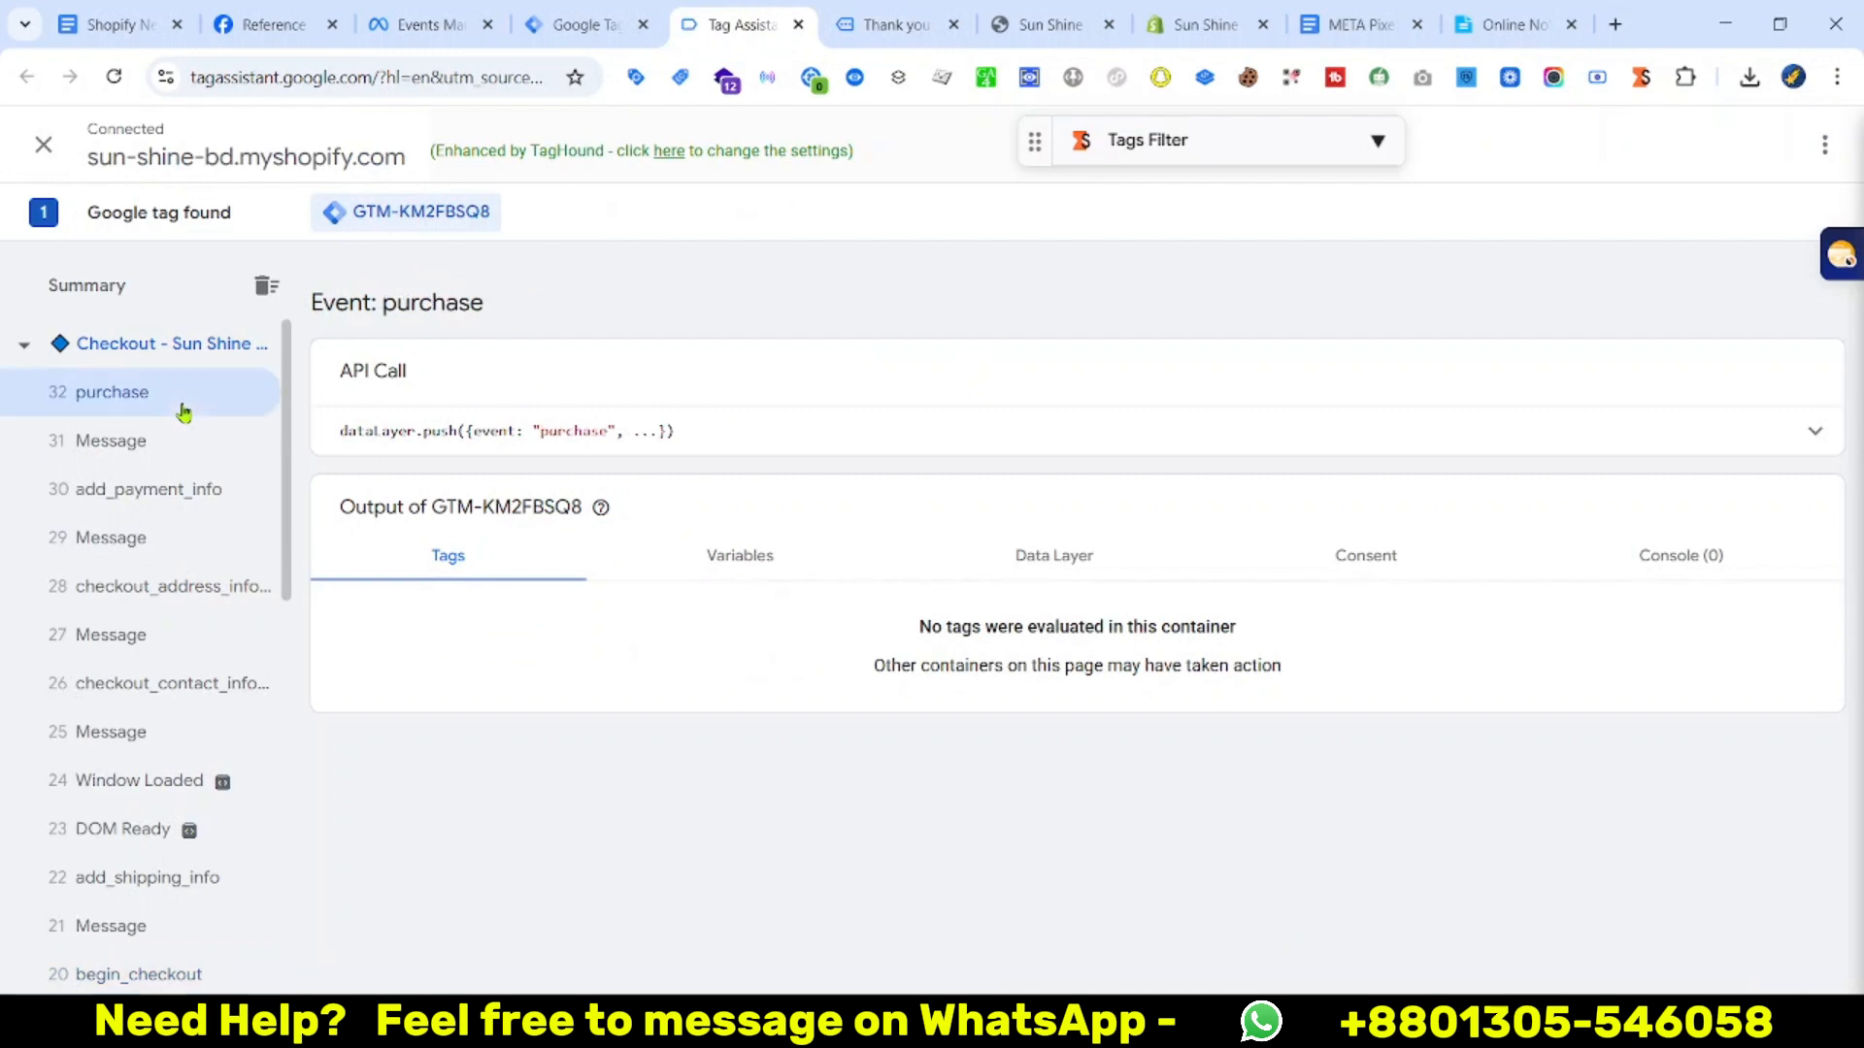
click(1336, 417)
scroll(834, 695, down, 1)
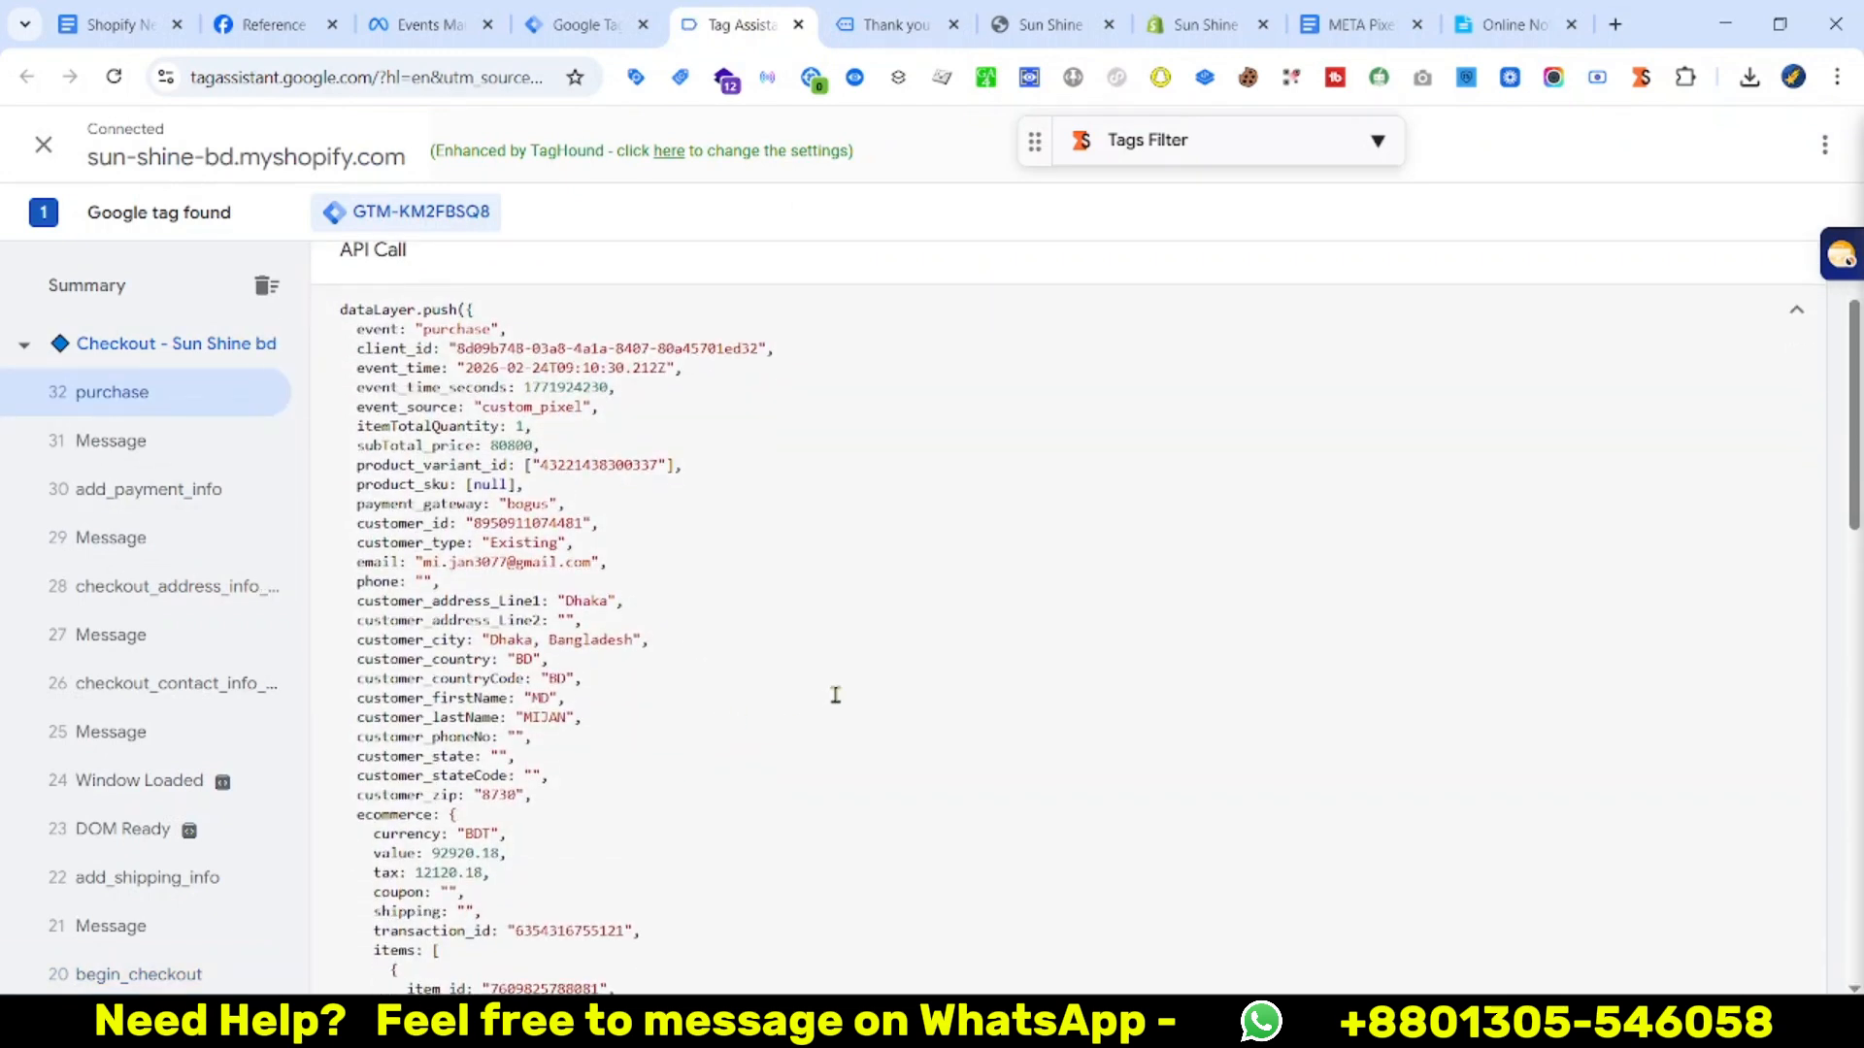
drag(325, 573, 694, 793)
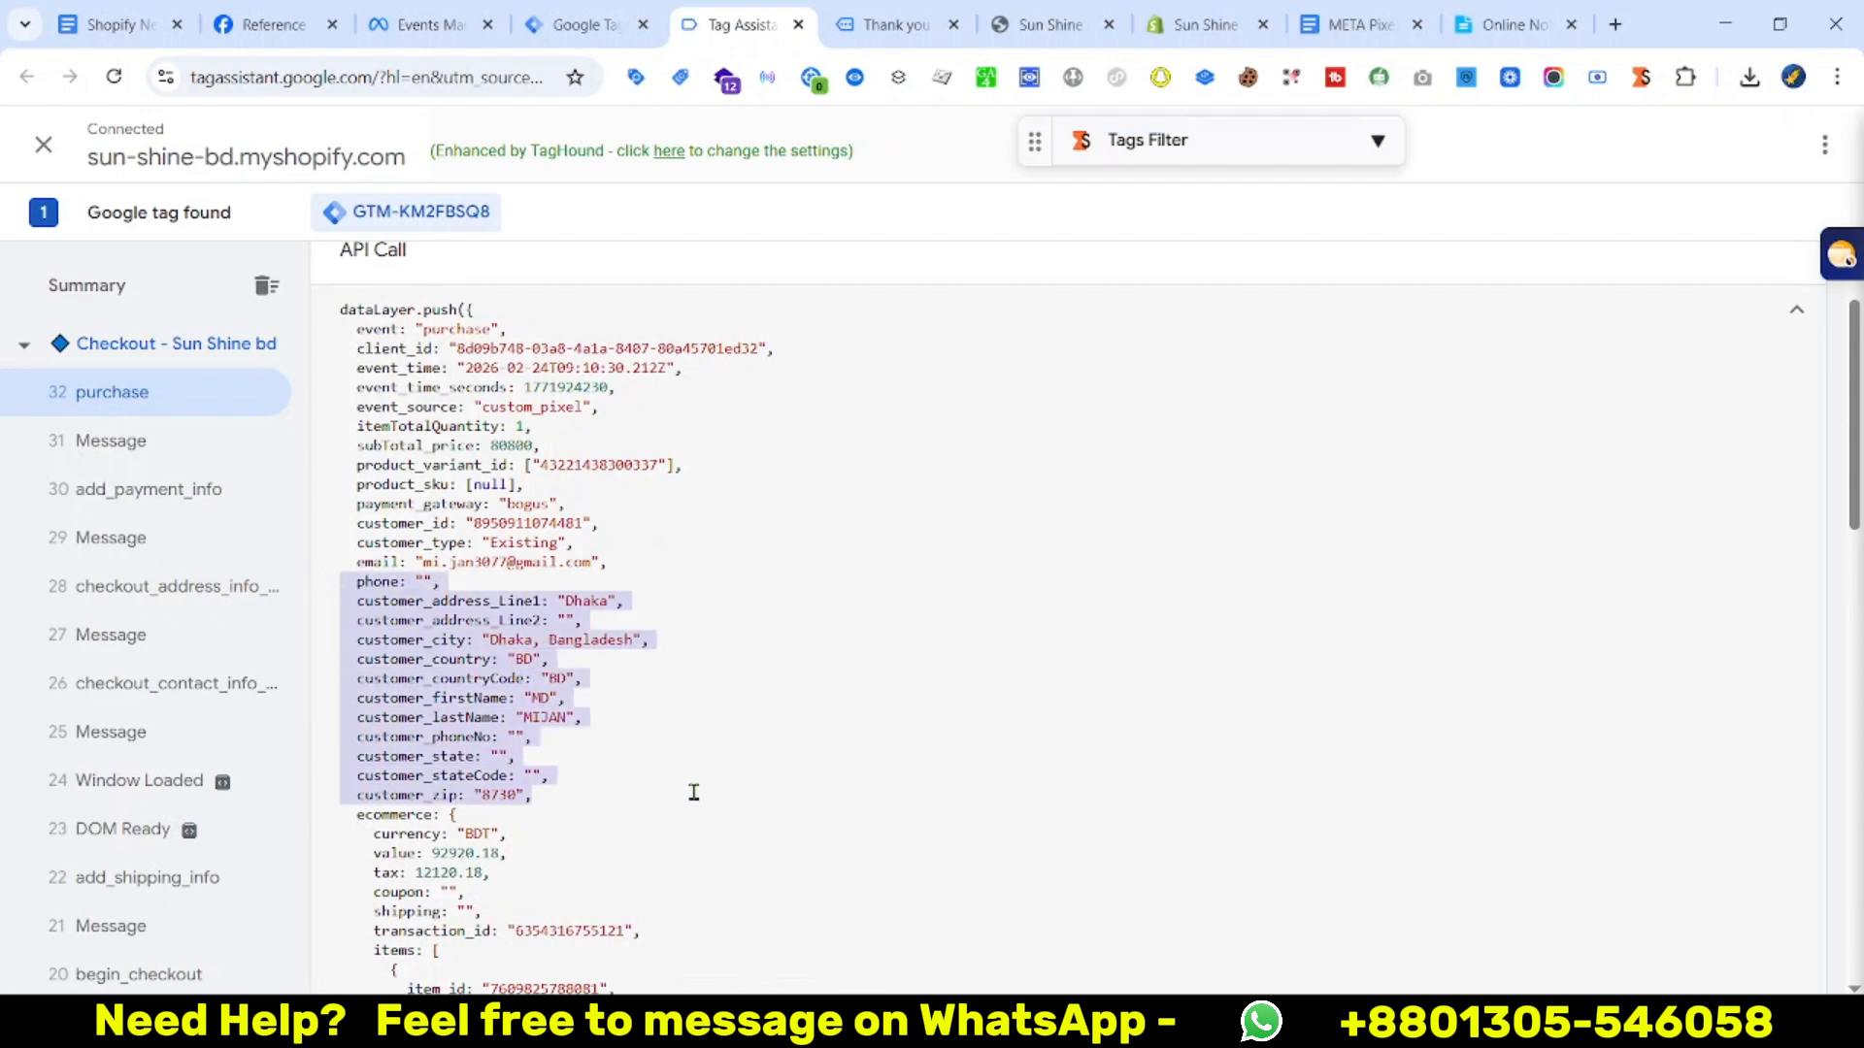
scroll(823, 689, down, 1)
drag(345, 716, 424, 723)
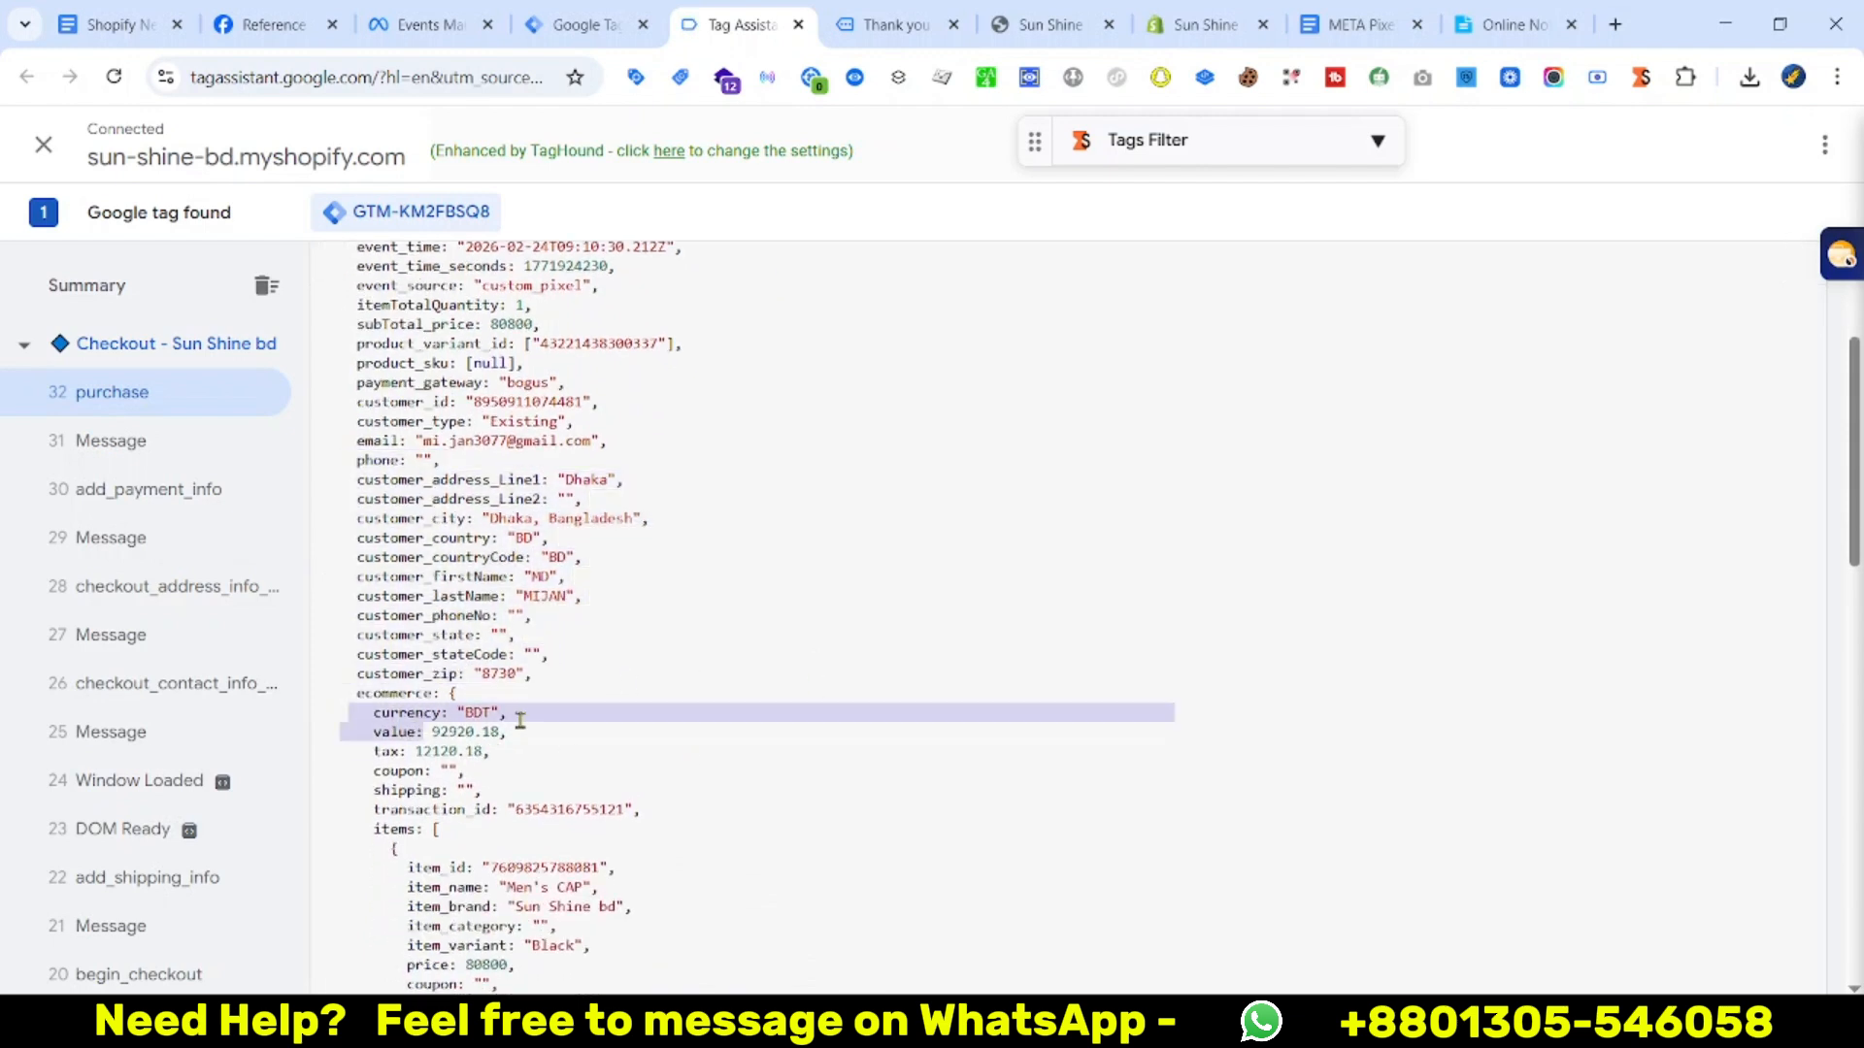
click(466, 716)
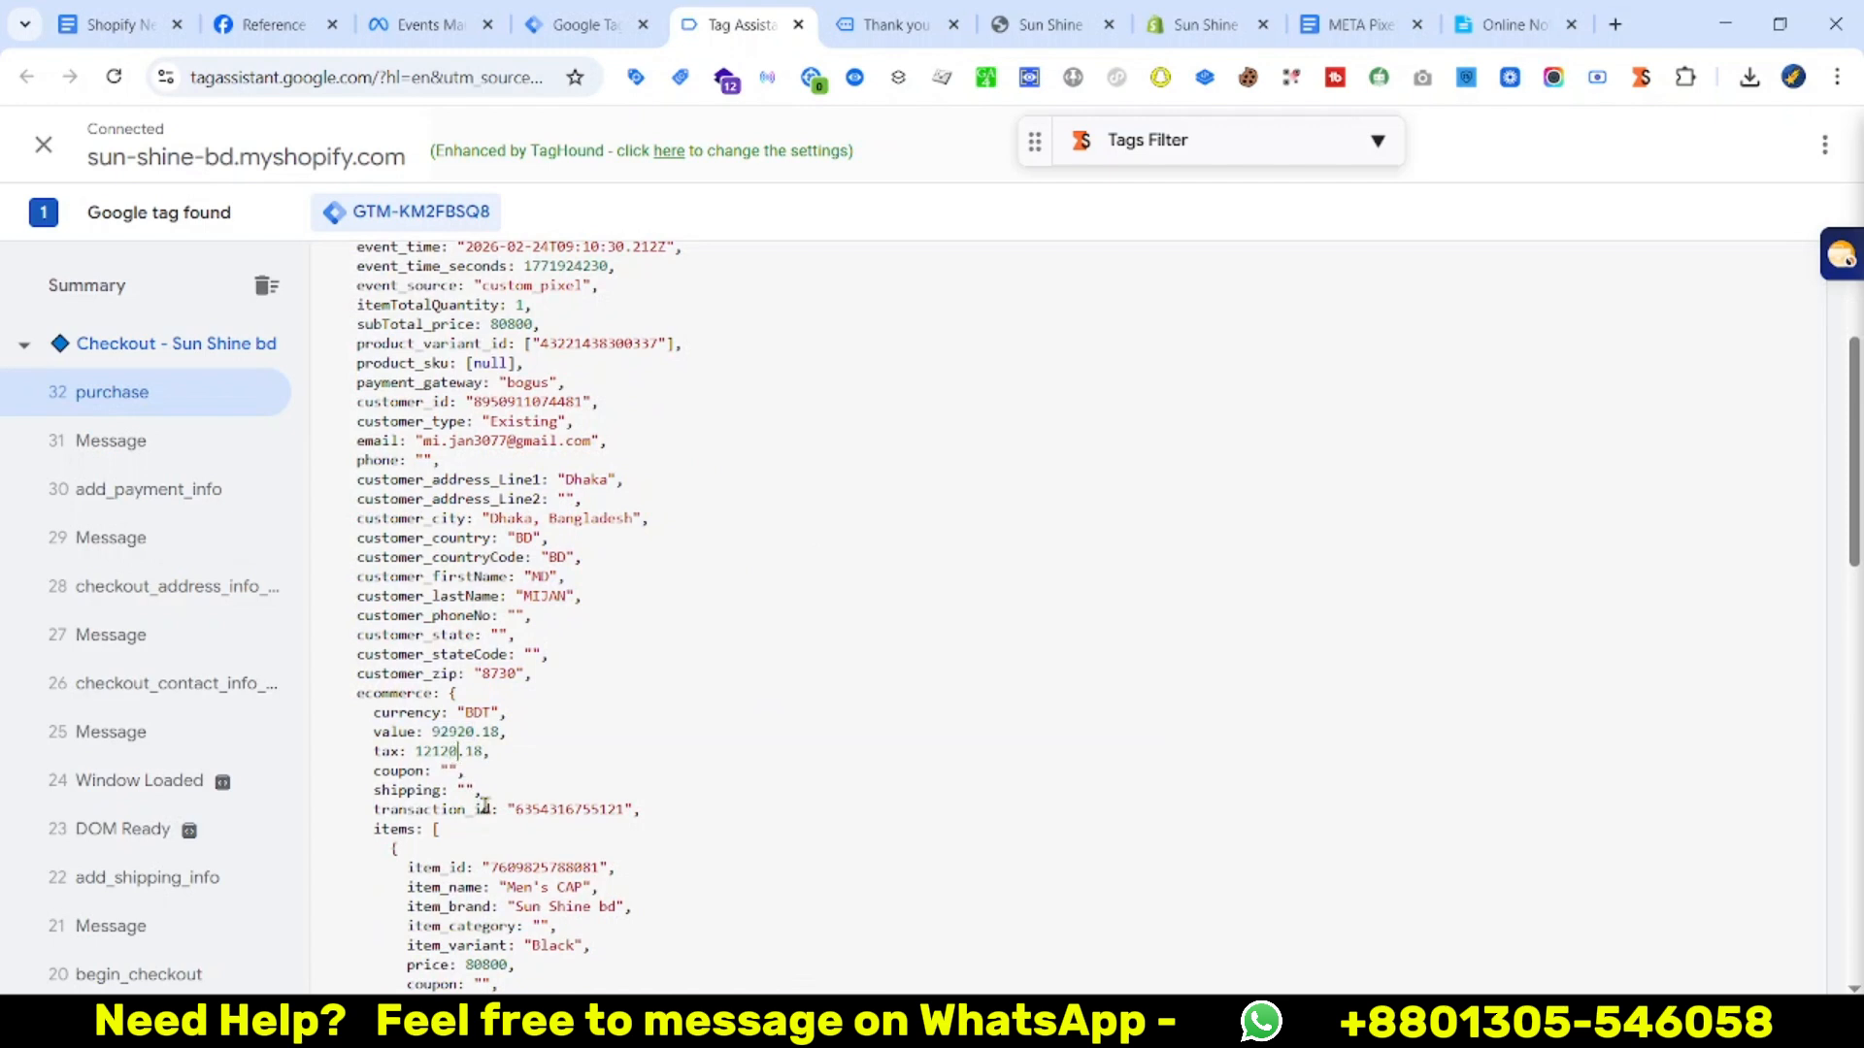
scroll(573, 777, down, 1)
drag(383, 750, 573, 824)
scroll(582, 835, down, 1)
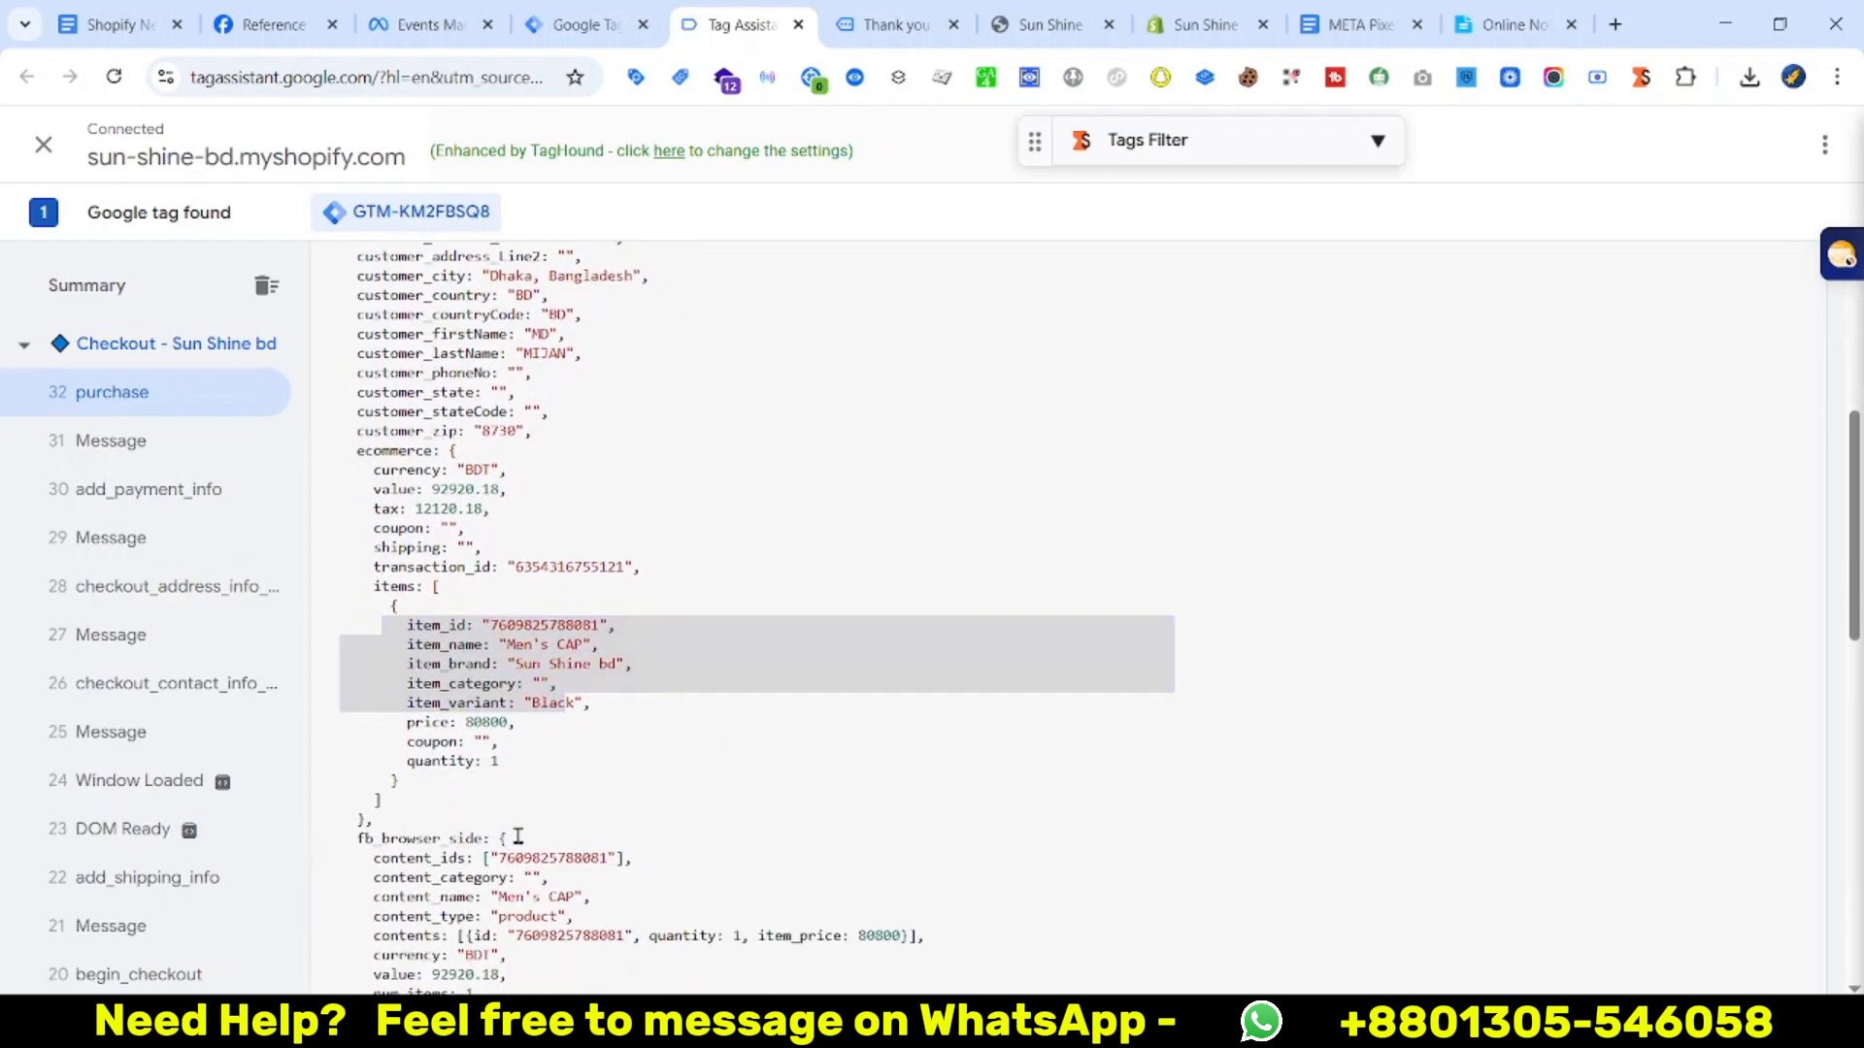
Review fb_browser_side content_category and currency, plus the pt_browser_side and snap_browser_side blocks
drag(351, 840, 510, 841)
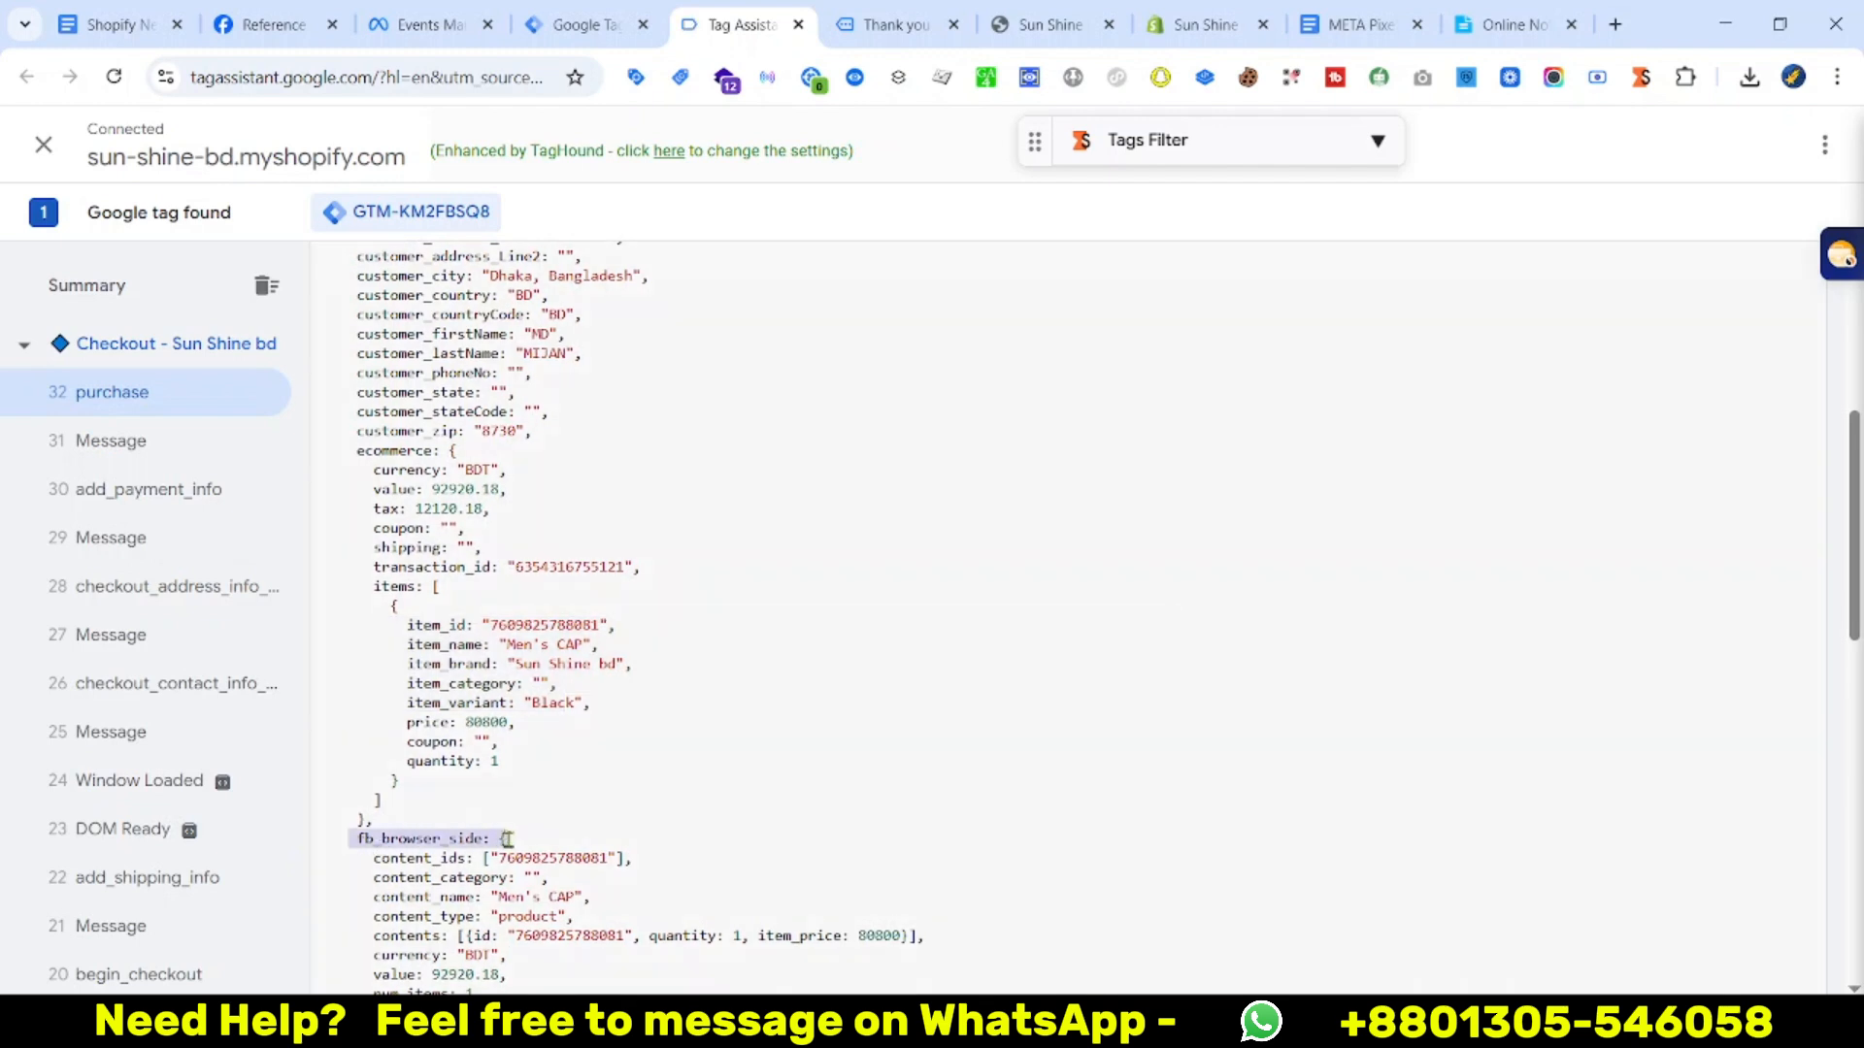
scroll(583, 799, down, 1)
click(535, 777)
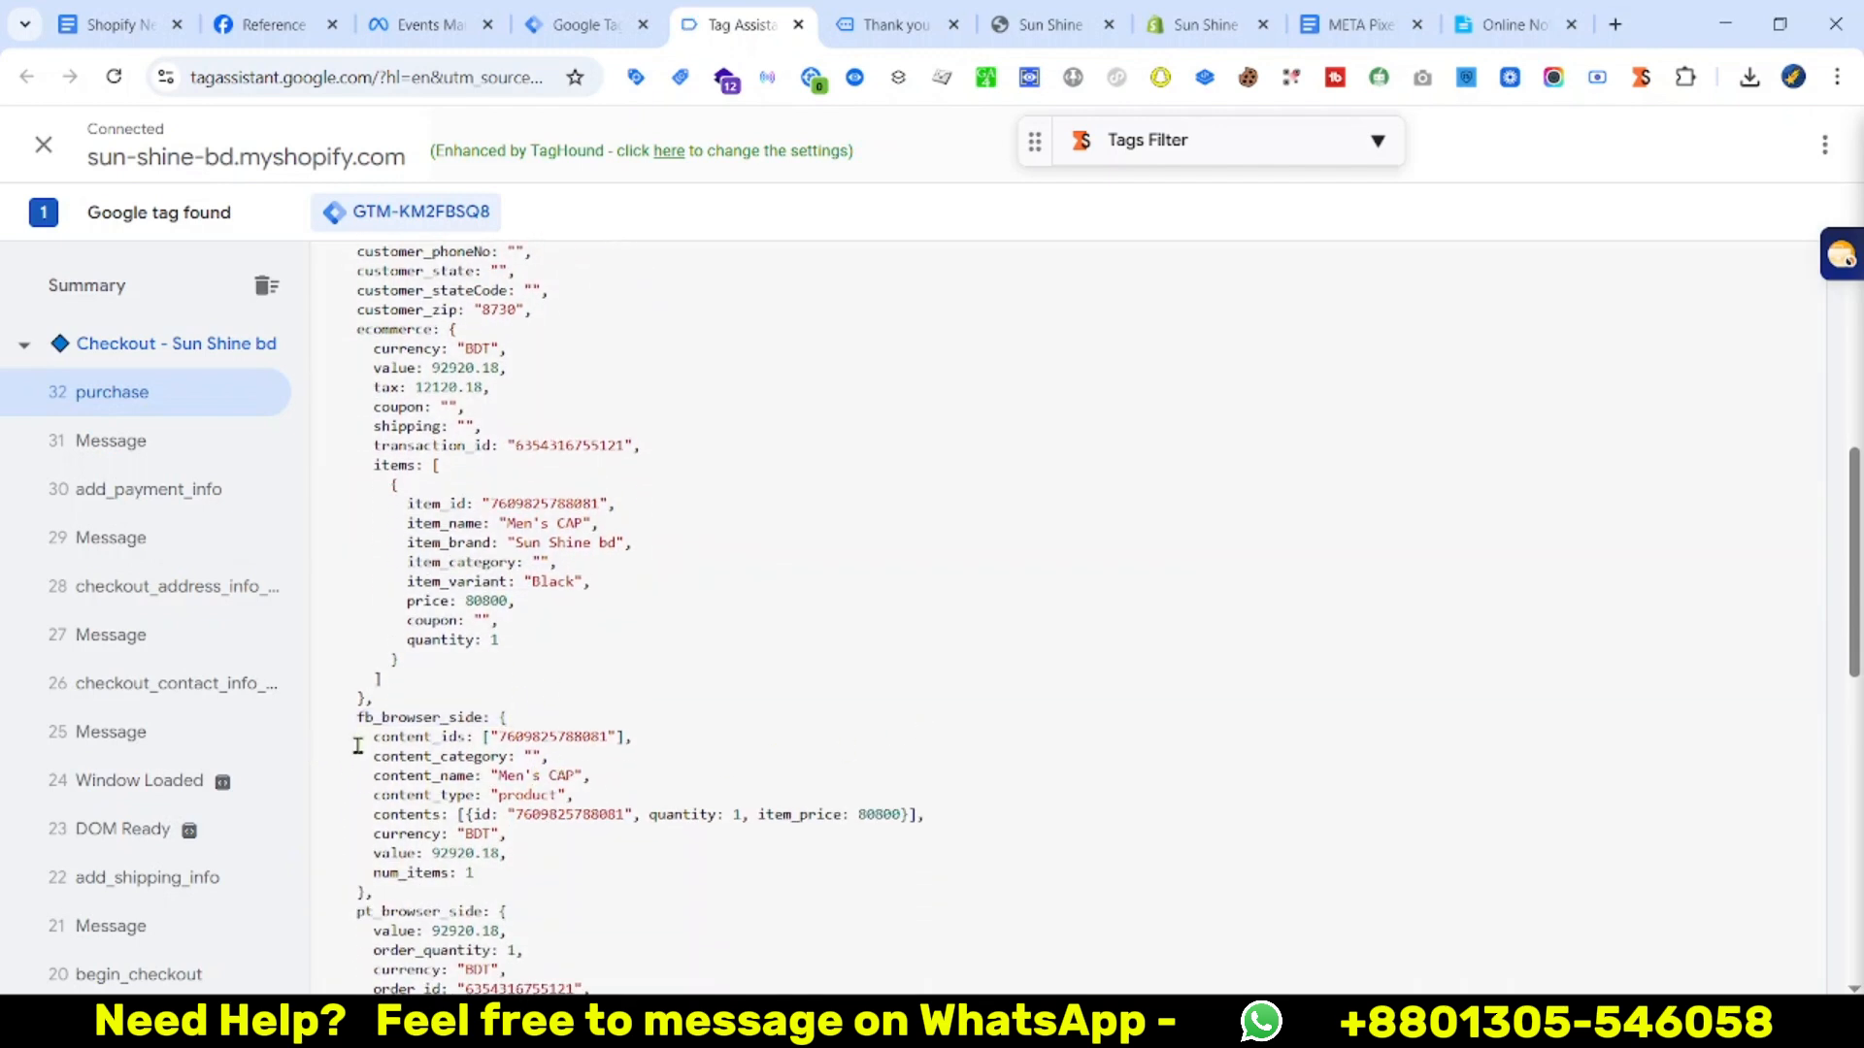
drag(357, 746, 456, 756)
double_click(419, 758)
click(434, 791)
double_click(423, 826)
scroll(620, 795, down, 3)
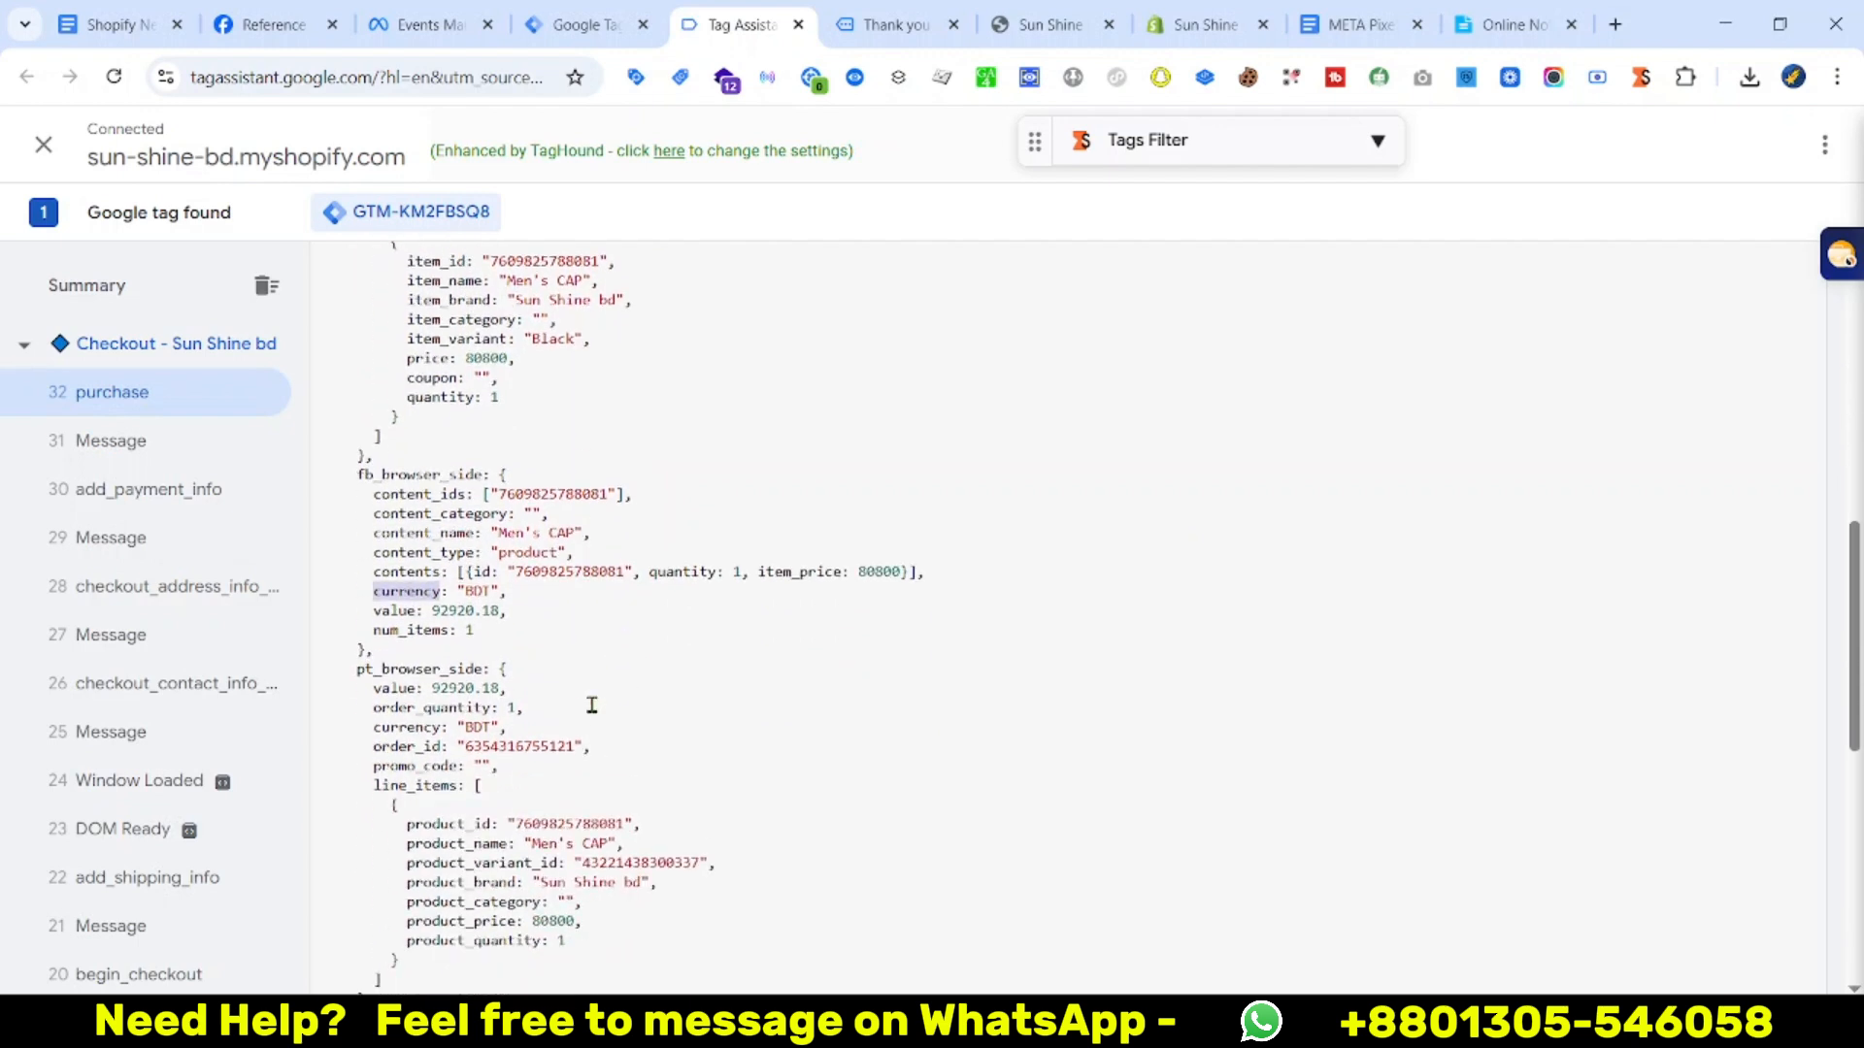
double_click(404, 669)
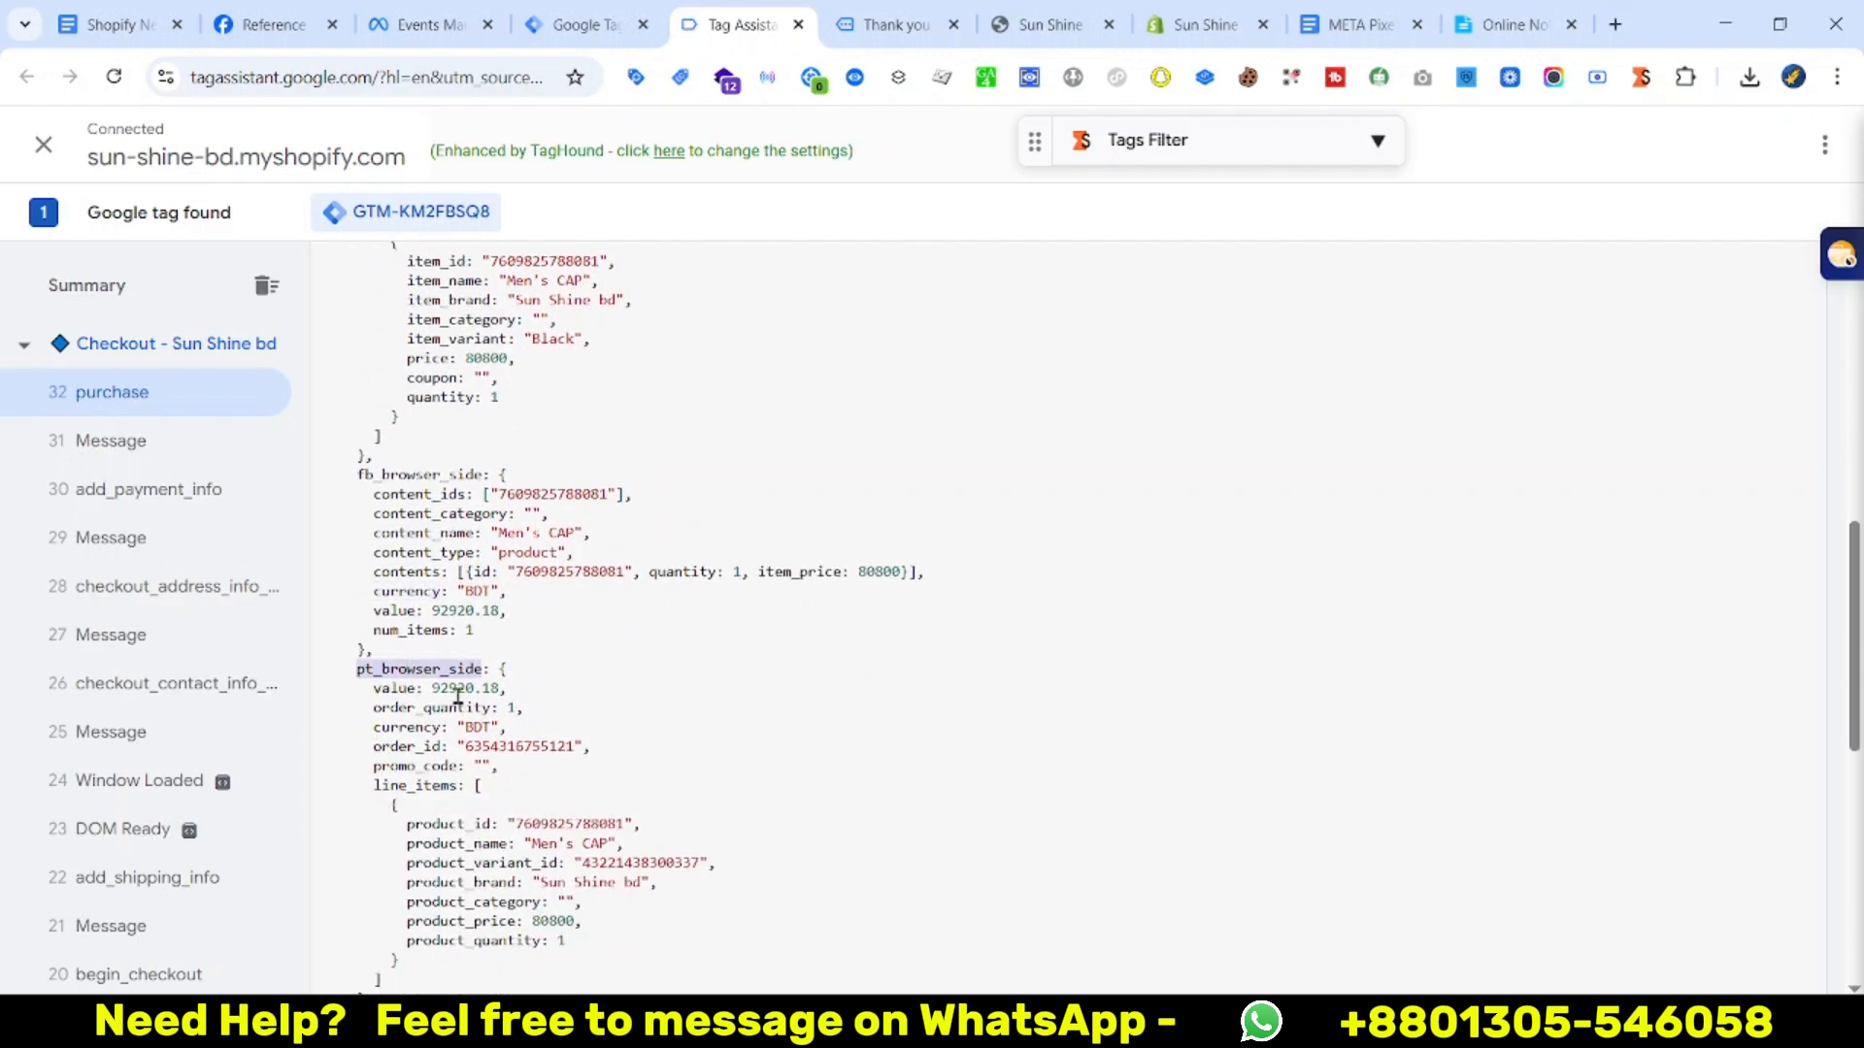
scroll(348, 806, down, 3)
triple_click(393, 775)
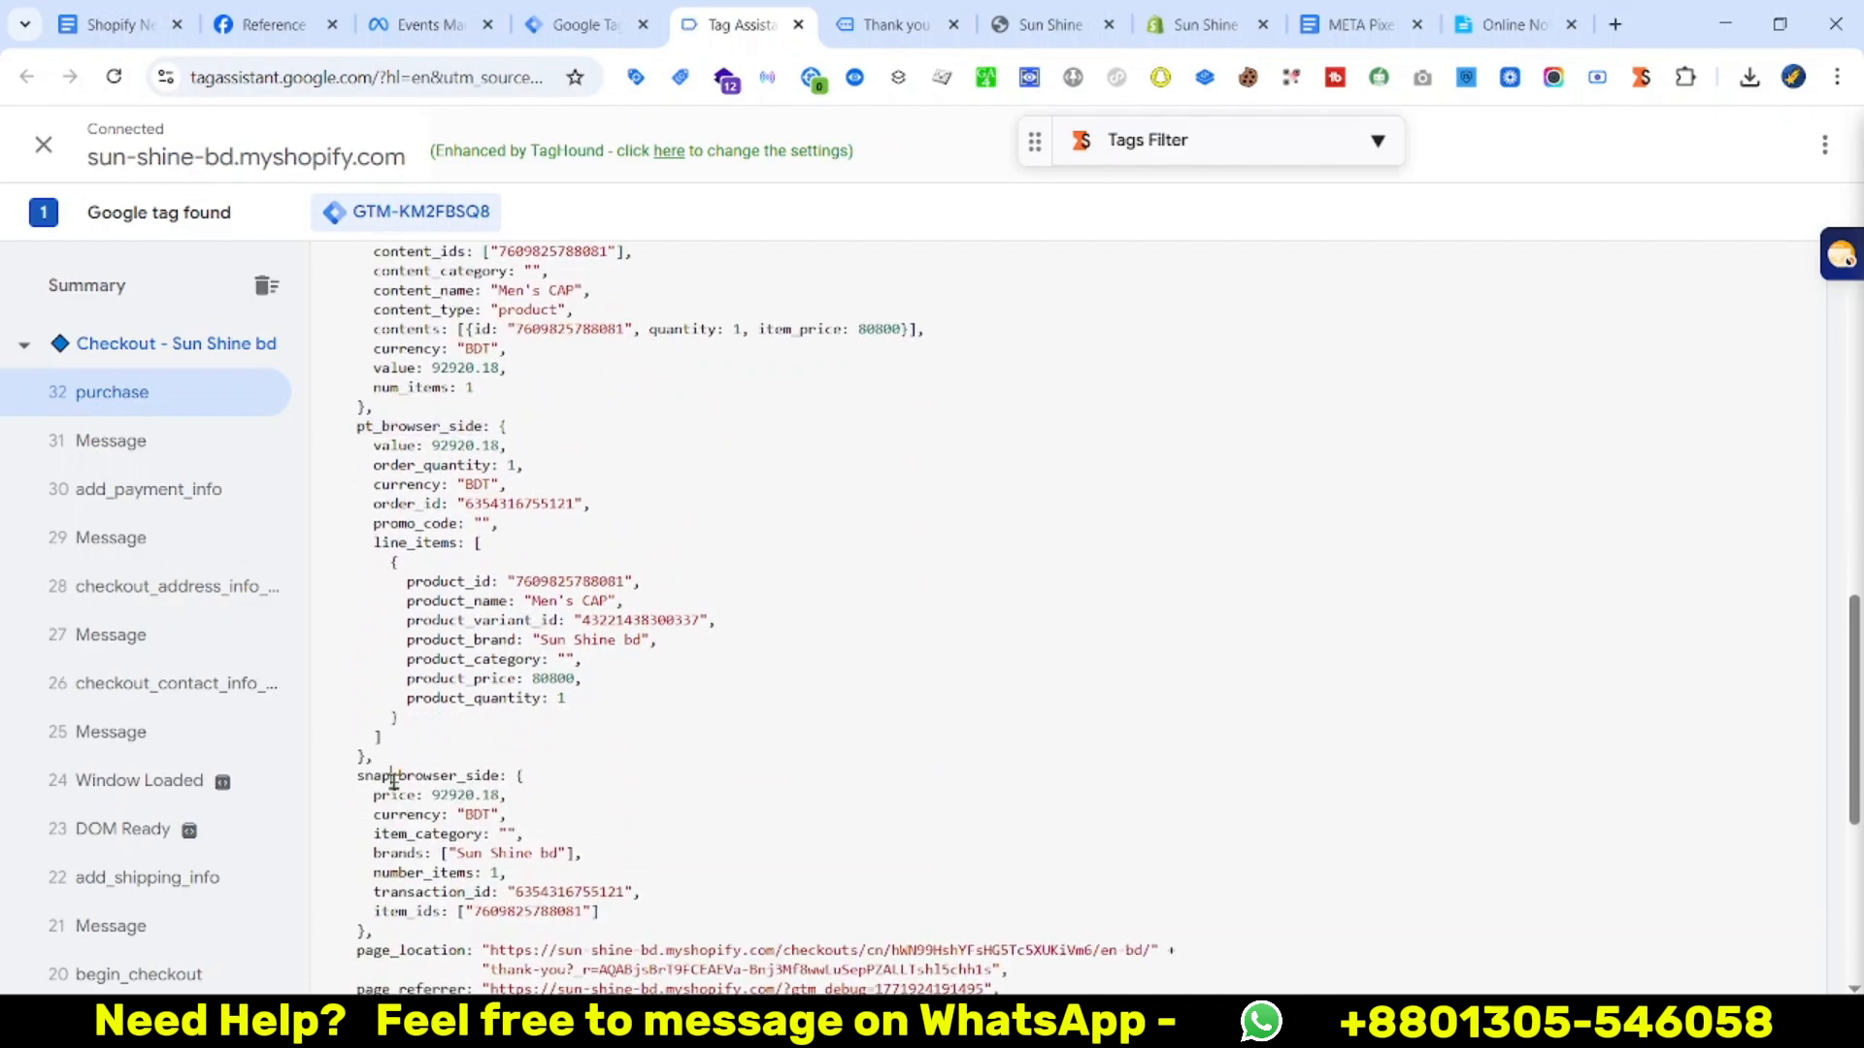
drag(374, 813, 497, 839)
click(569, 849)
scroll(585, 856, up, 7)
scroll(715, 815, down, 6)
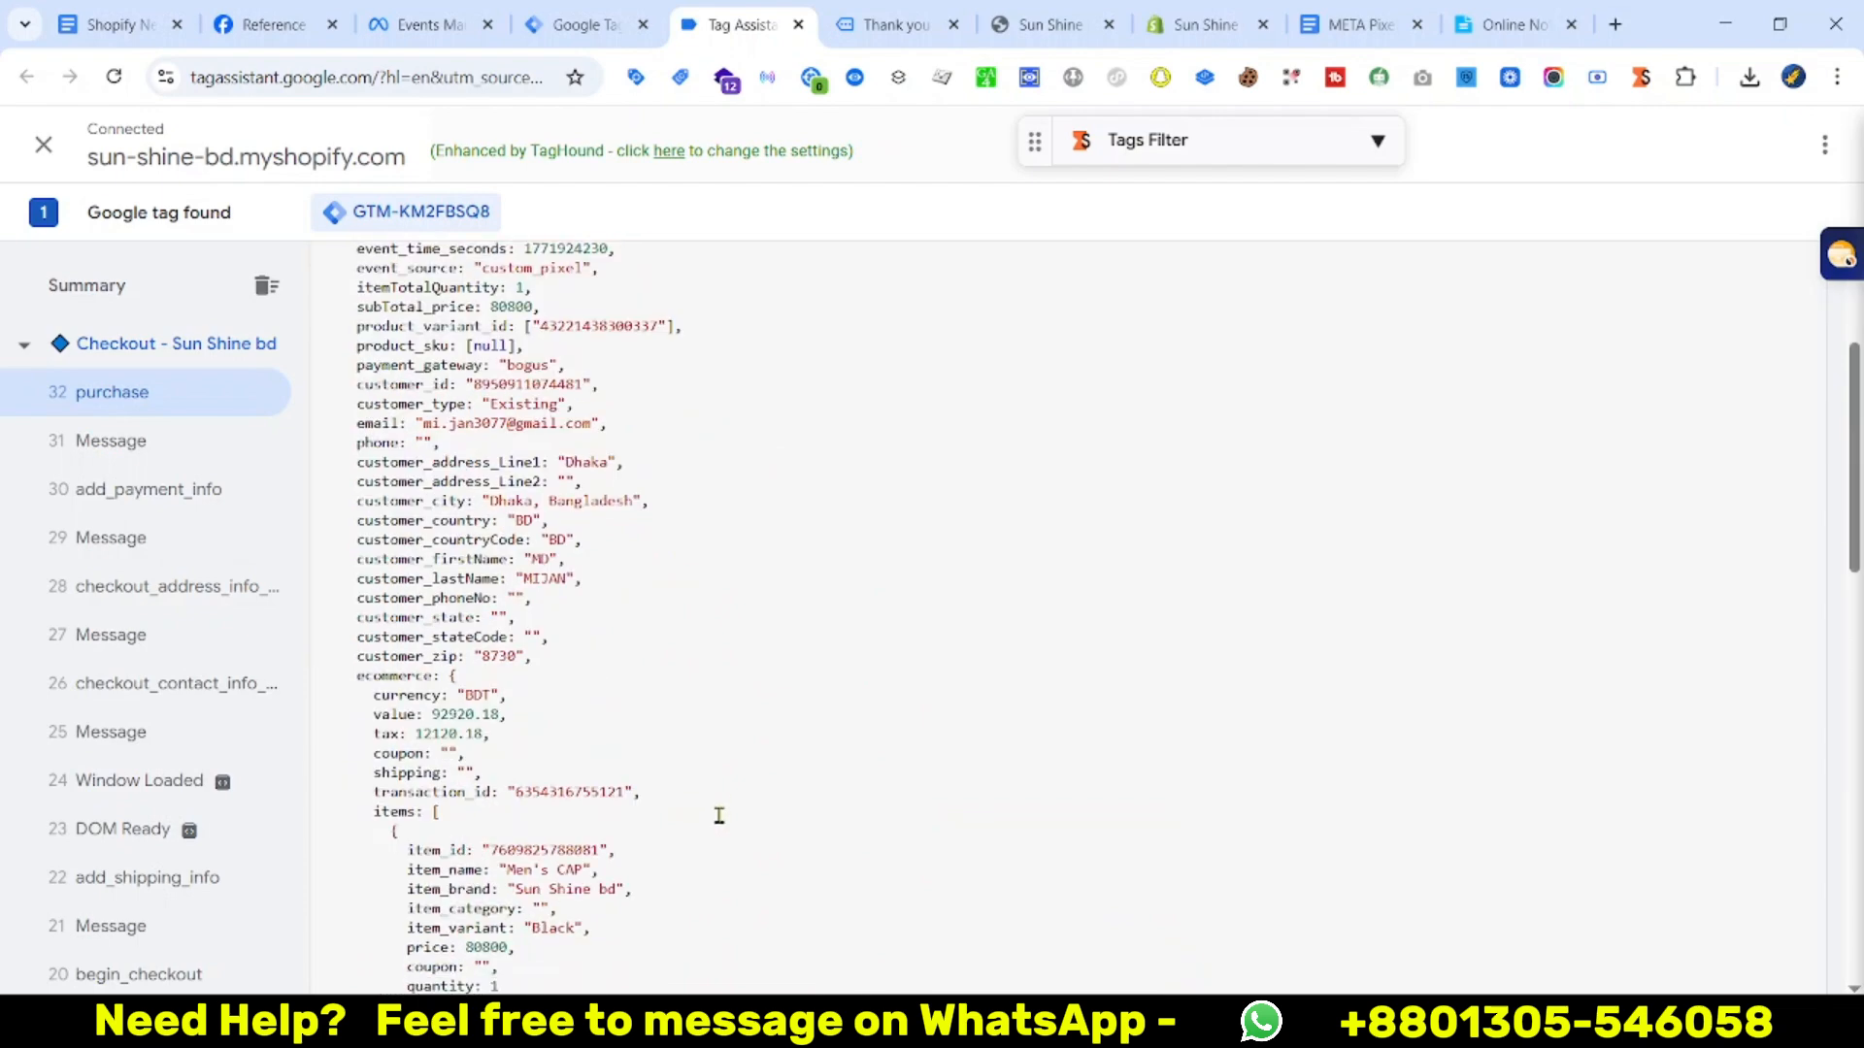
scroll(815, 815, up, 5)
scroll(832, 497, down, 2)
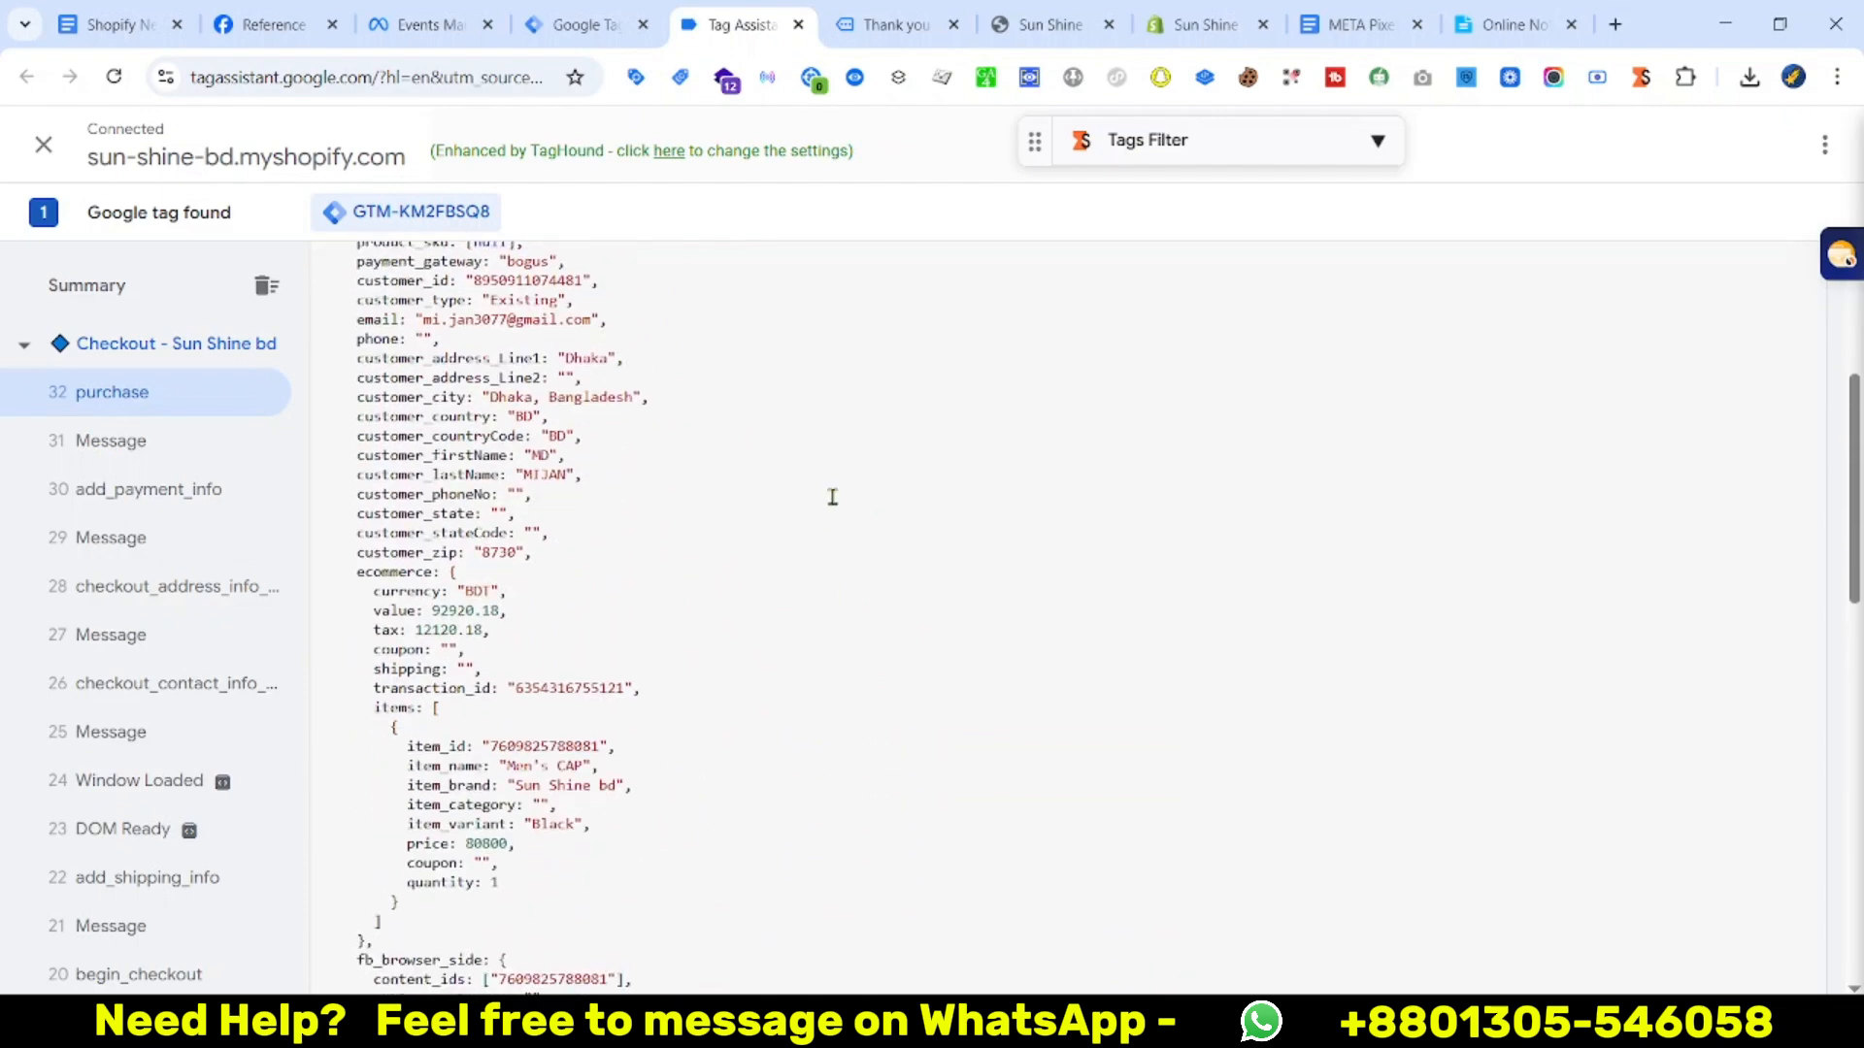
scroll(901, 362, down, 2)
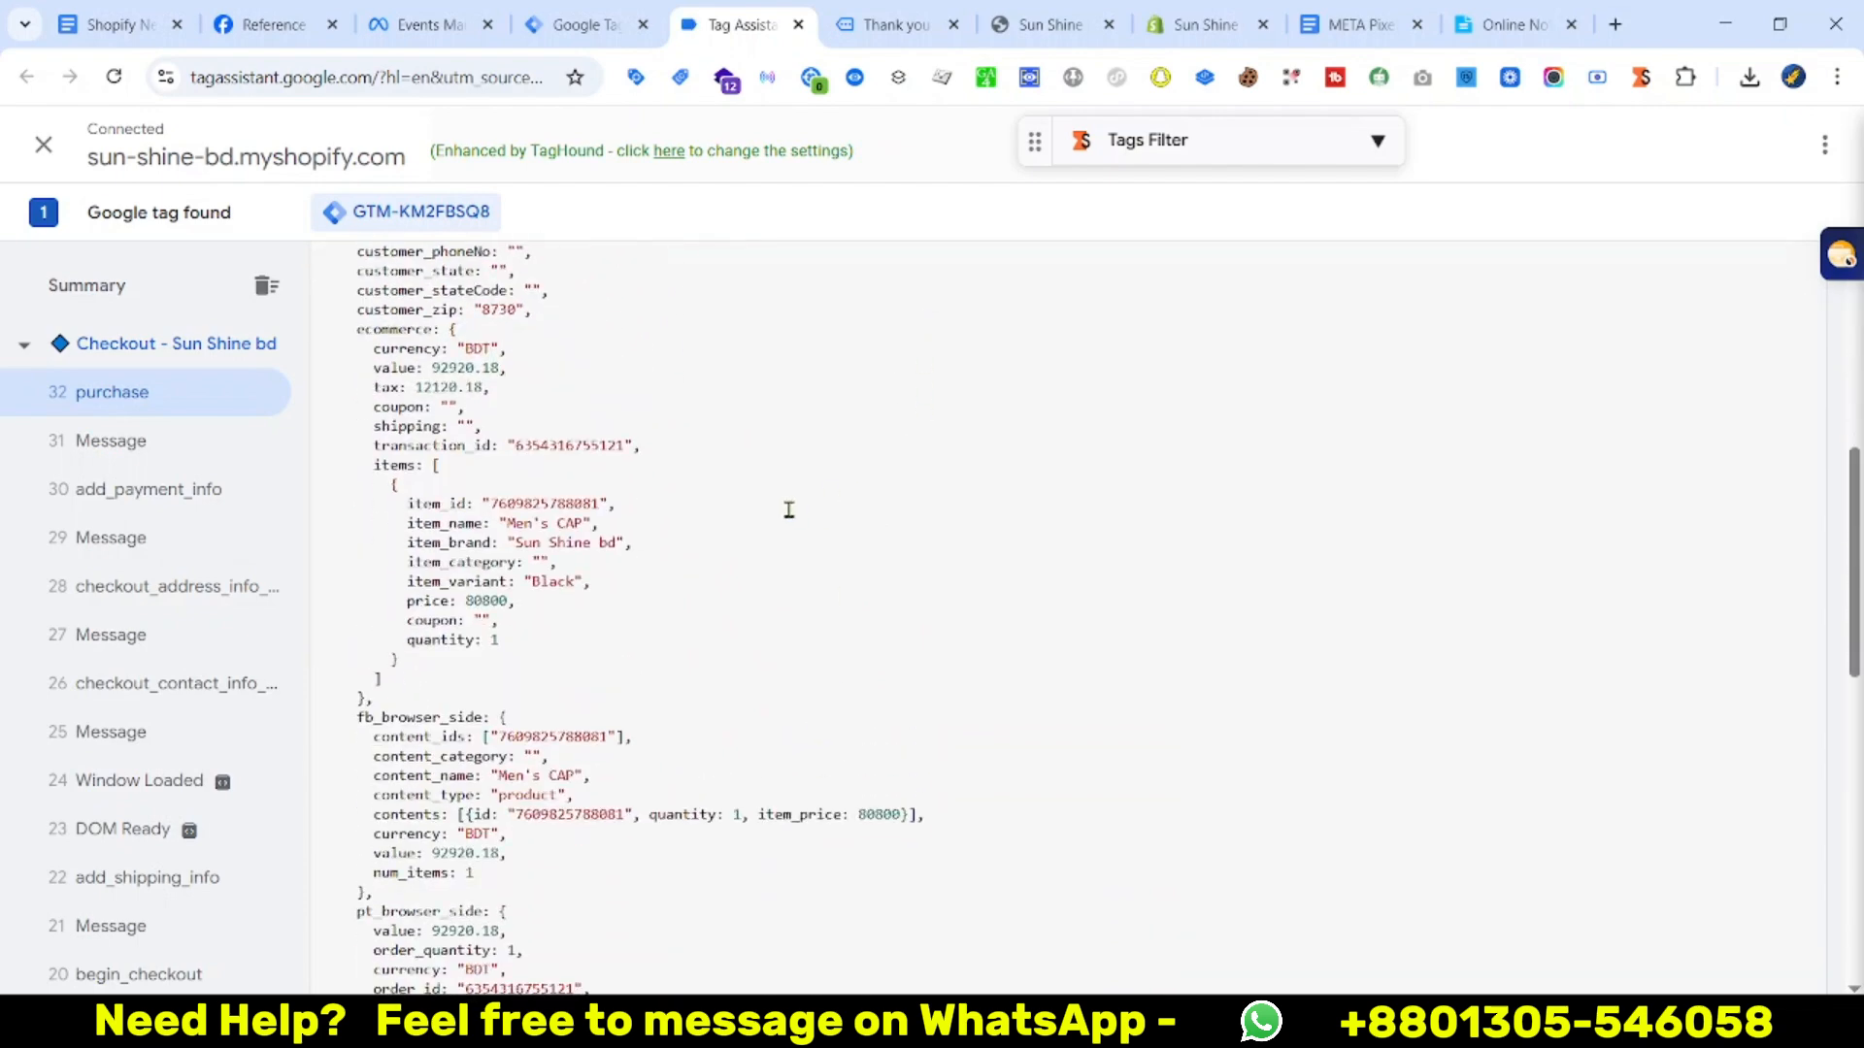
click(567, 21)
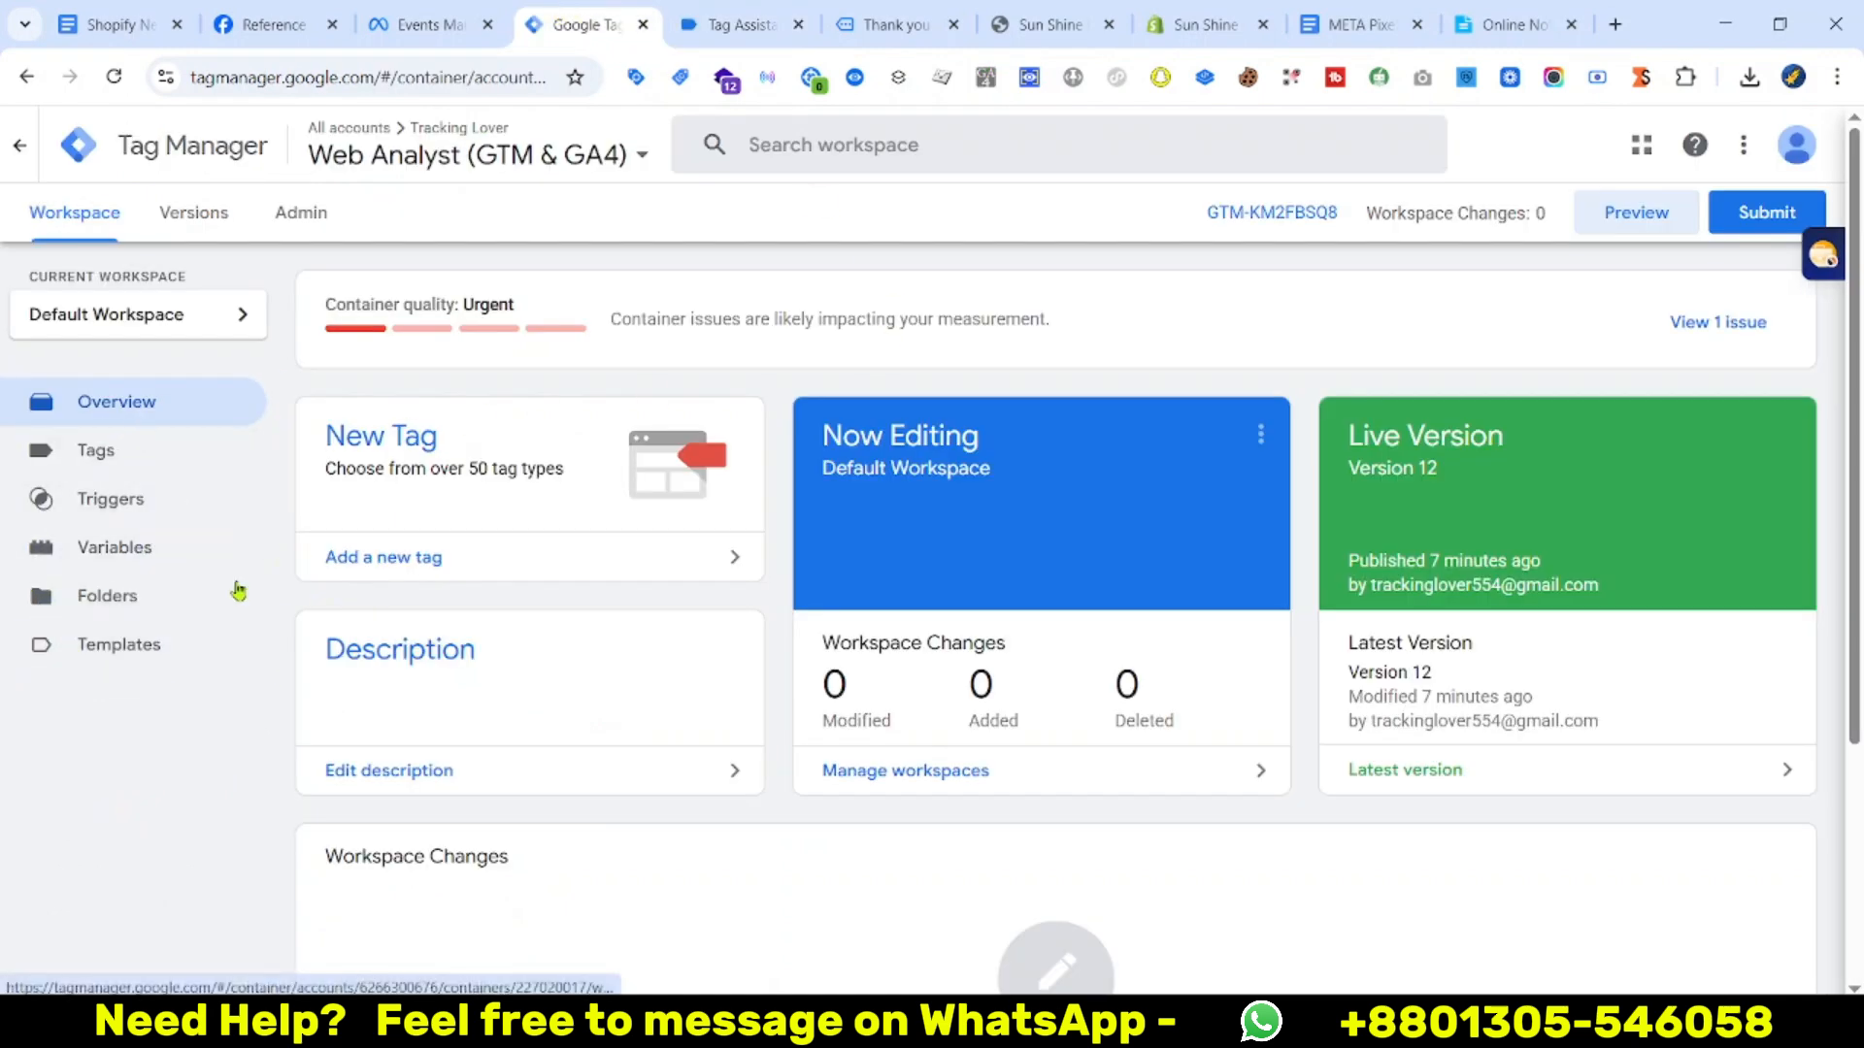
Start a new user-defined variable of type Data Layer Variable
click(79, 550)
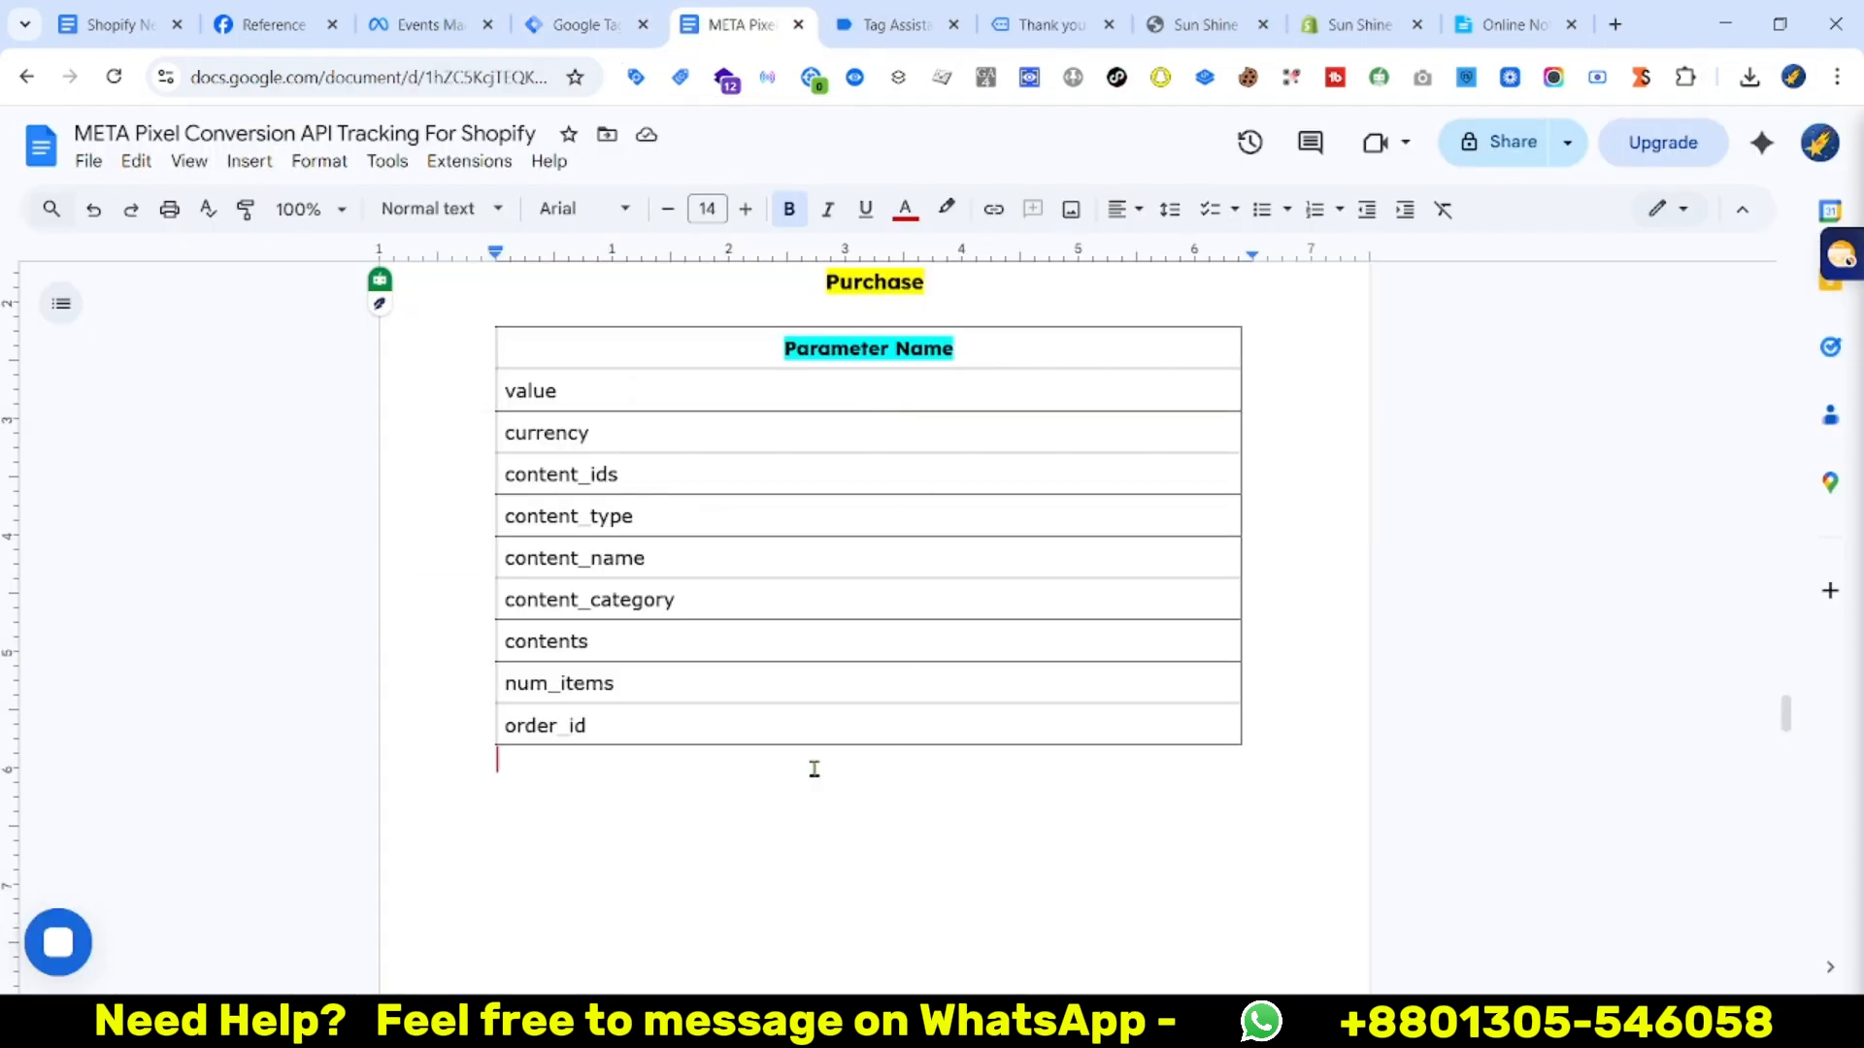
click(613, 14)
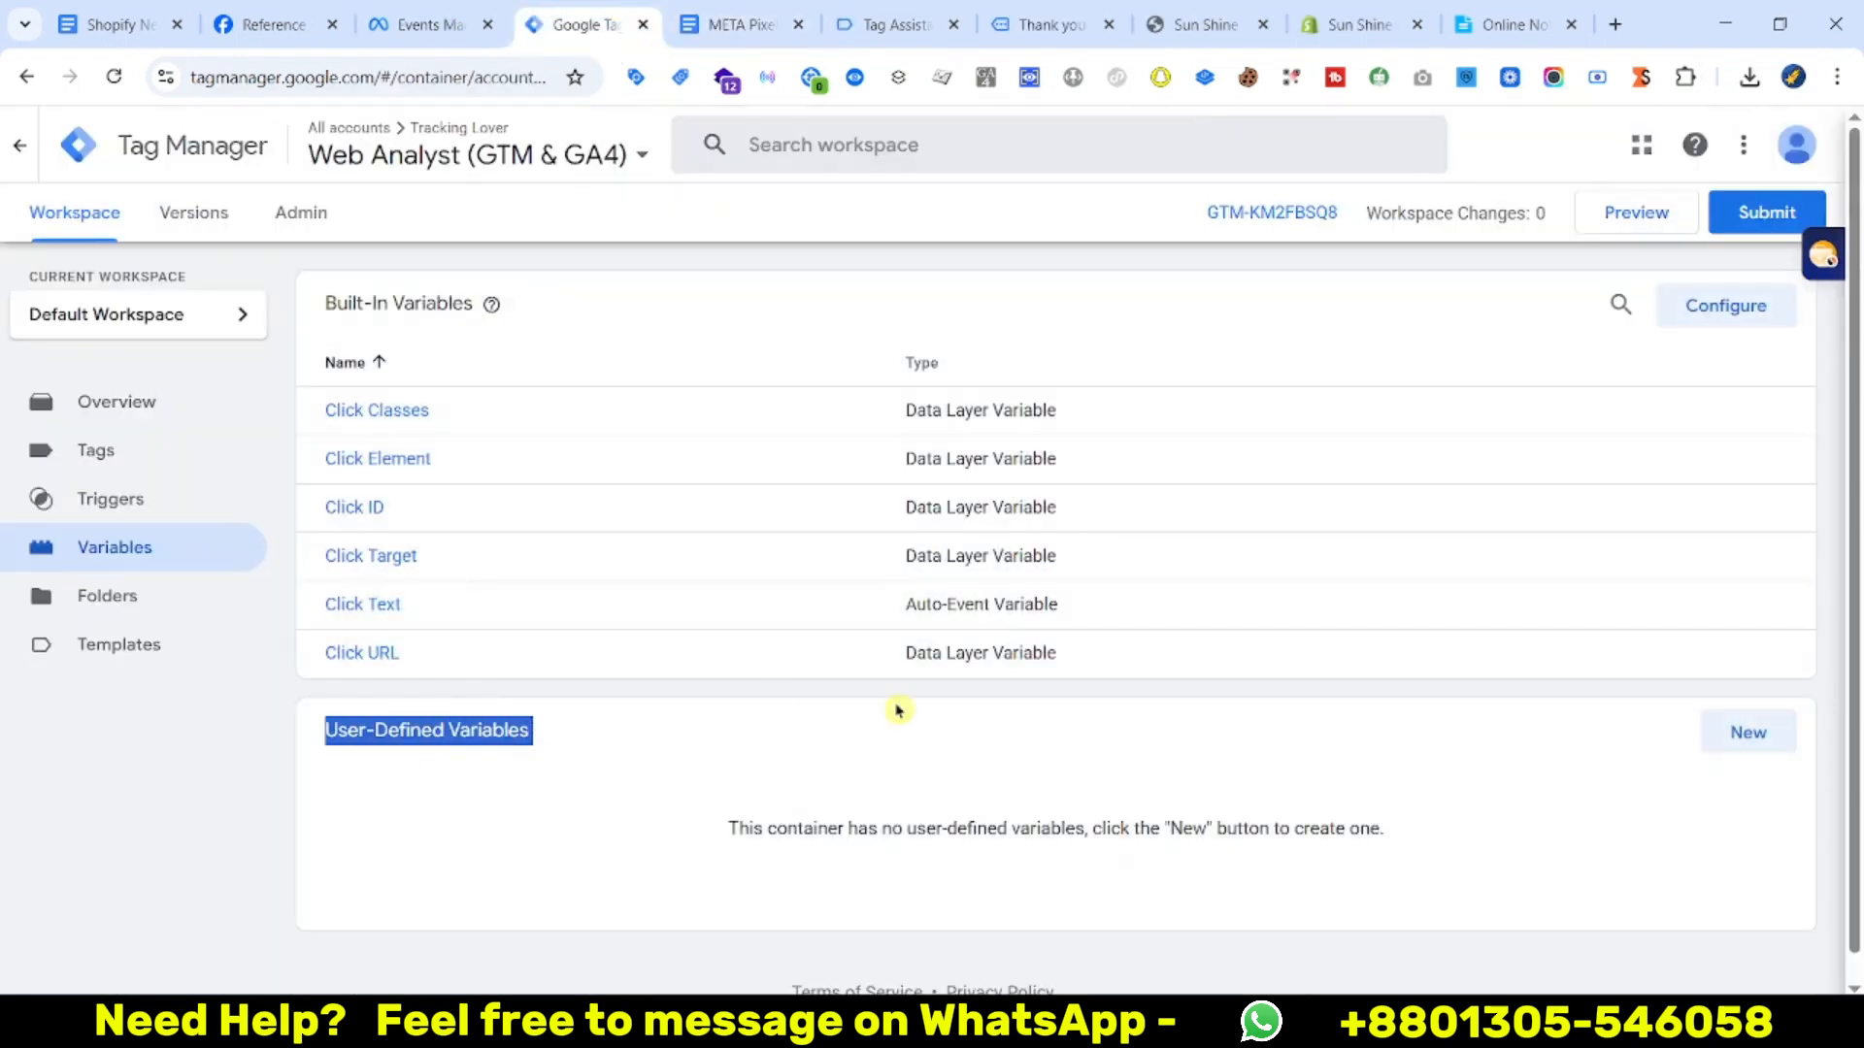
click(1708, 738)
click(1369, 416)
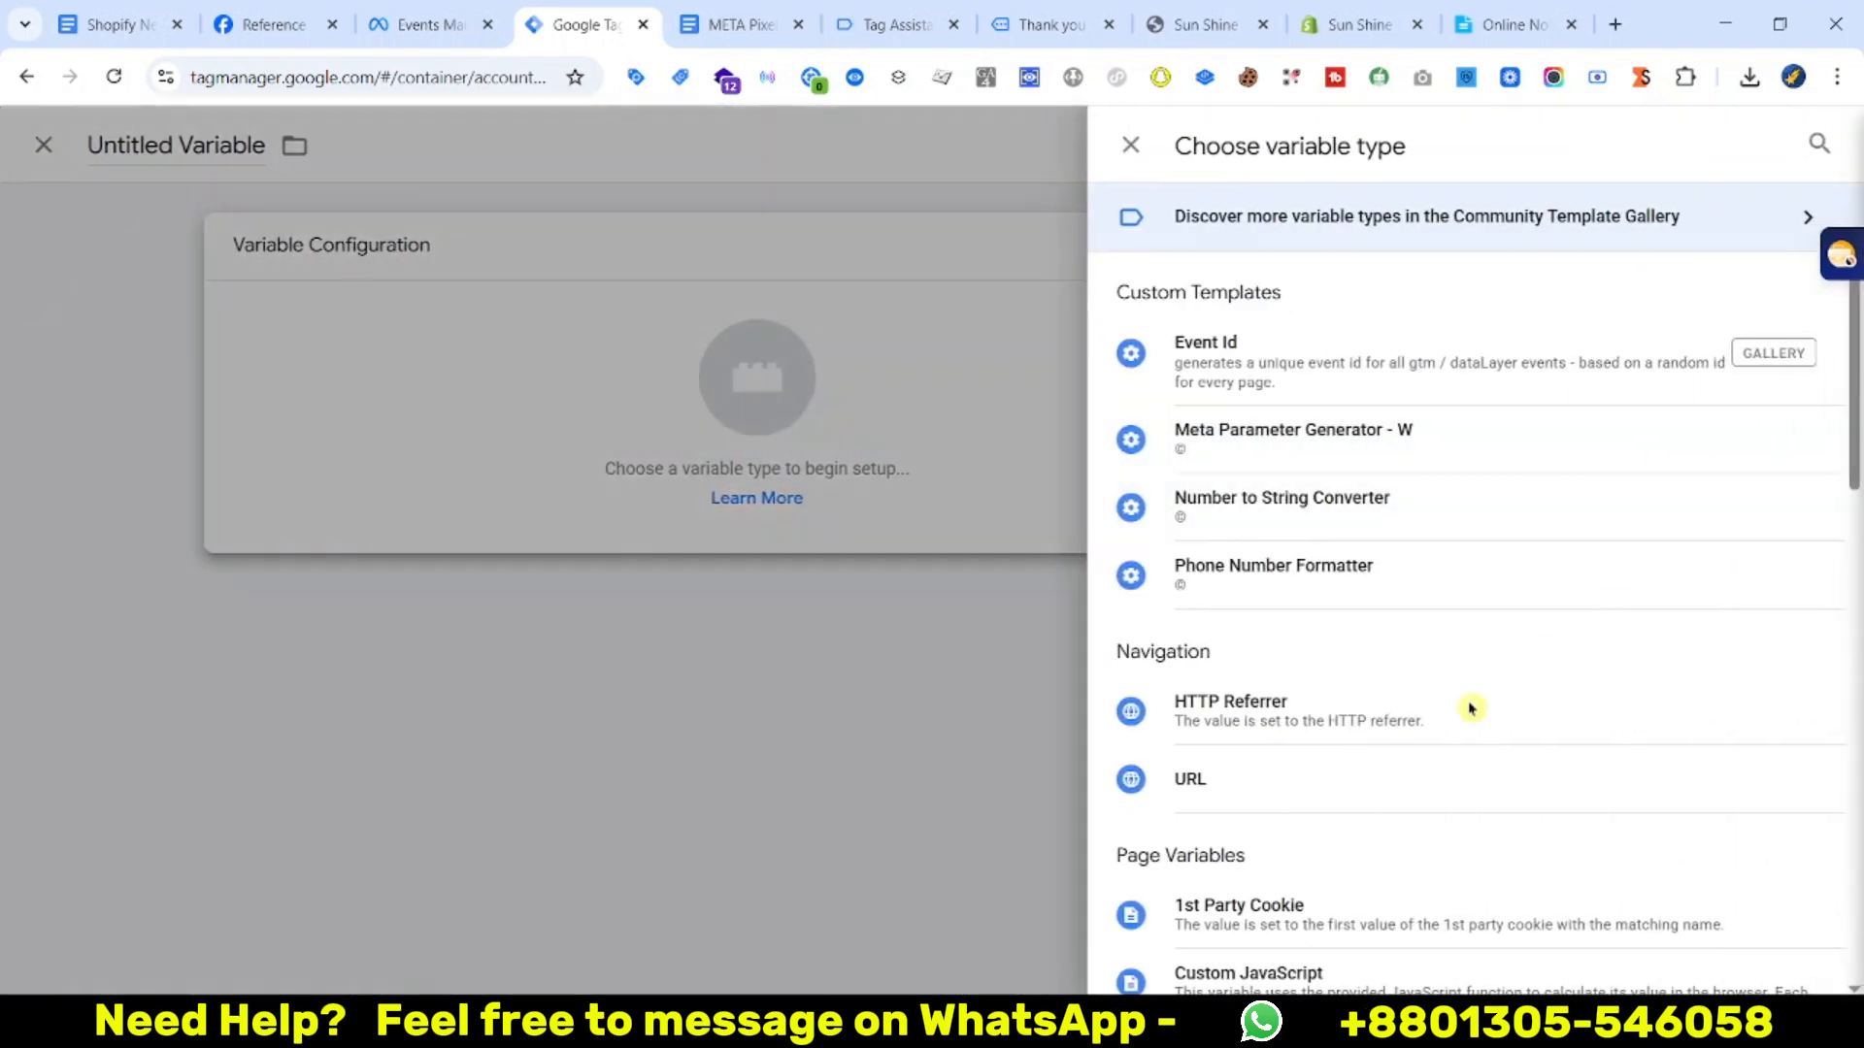
scroll(1262, 699, down, 4)
click(1204, 701)
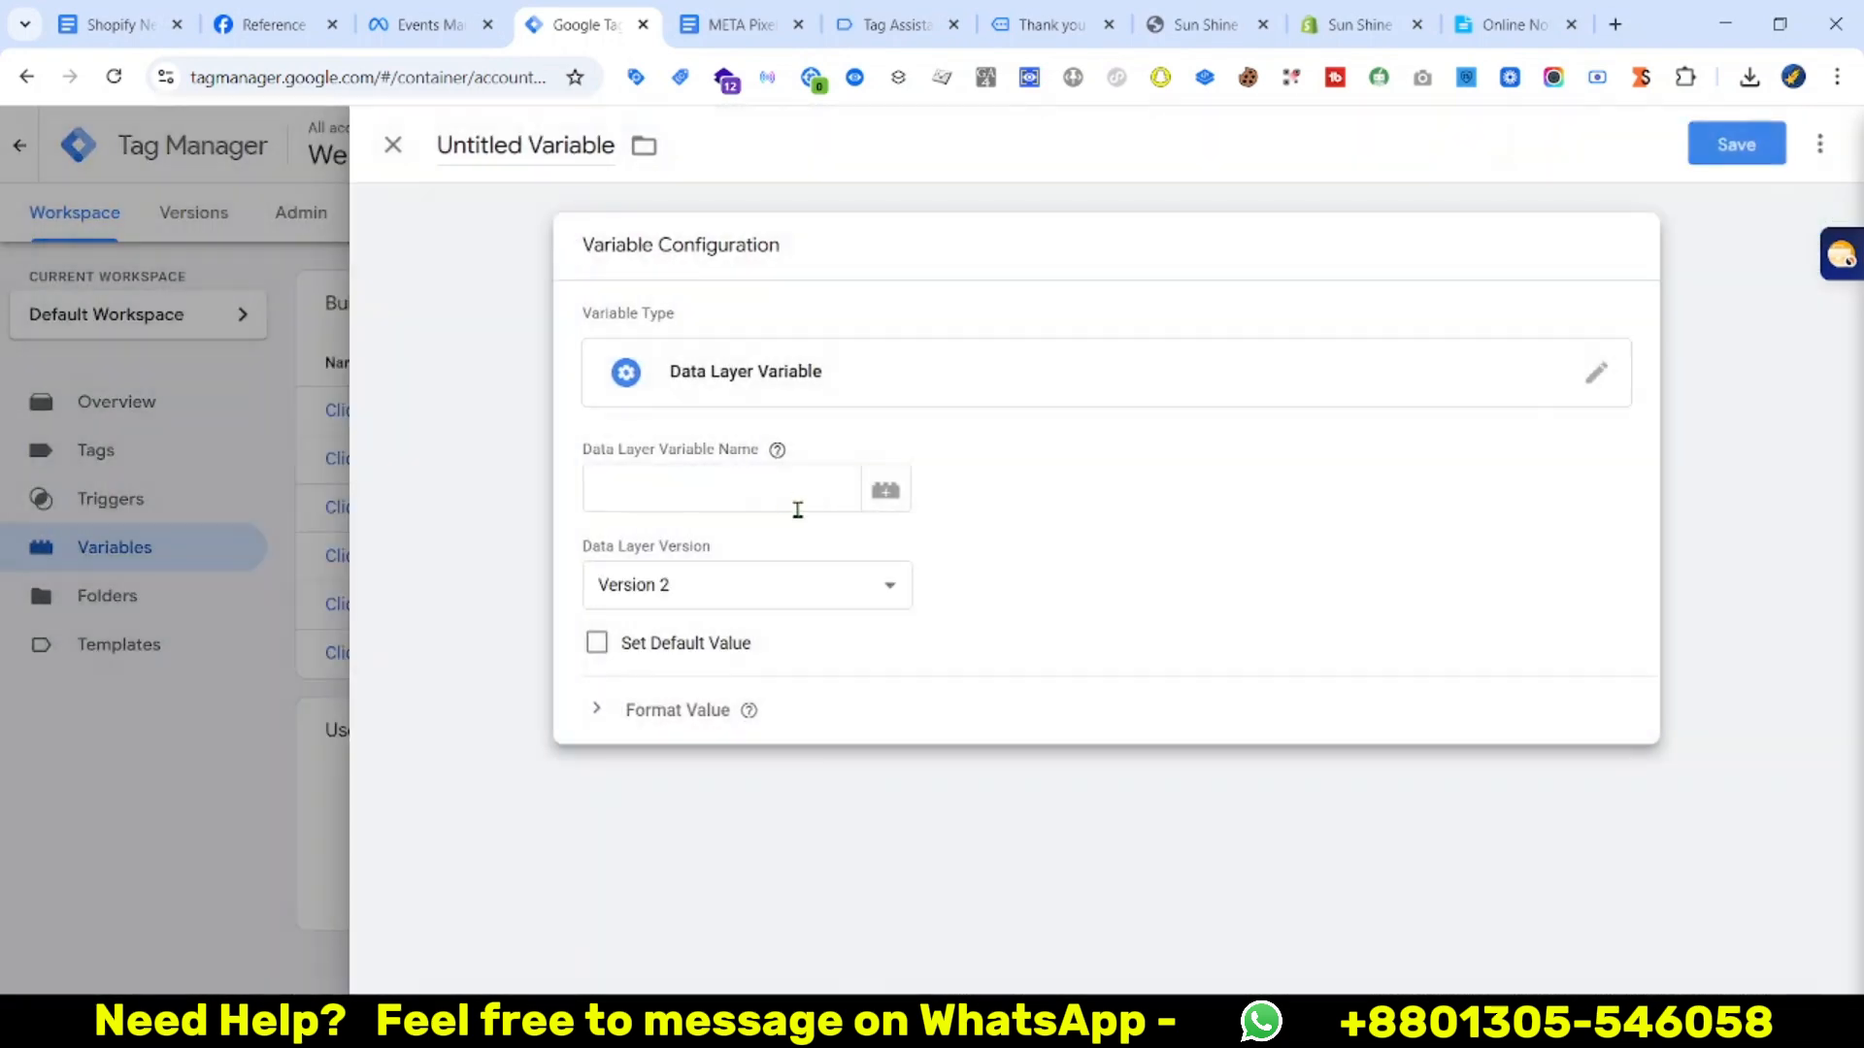
Copy the ecommerce key from the purchase dataLayer into the Data Layer Variable Name
click(738, 24)
click(893, 24)
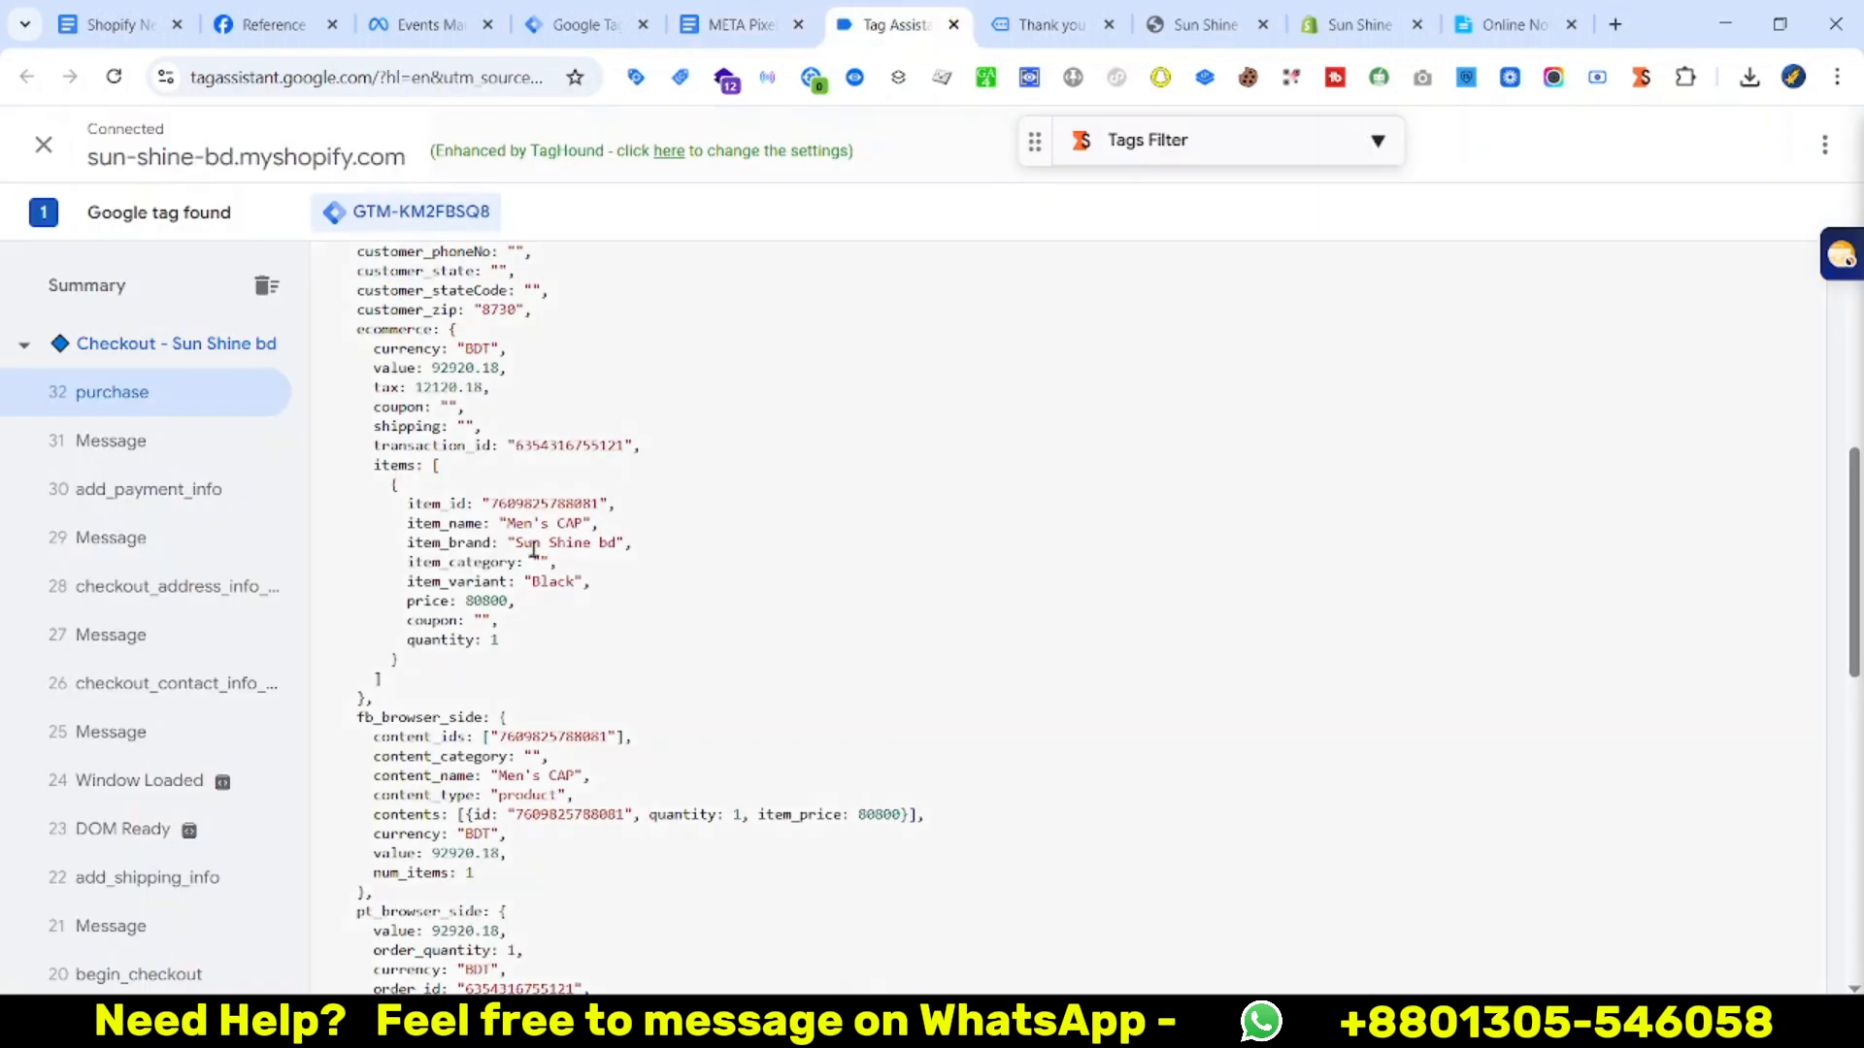
scroll(530, 713, up, 3)
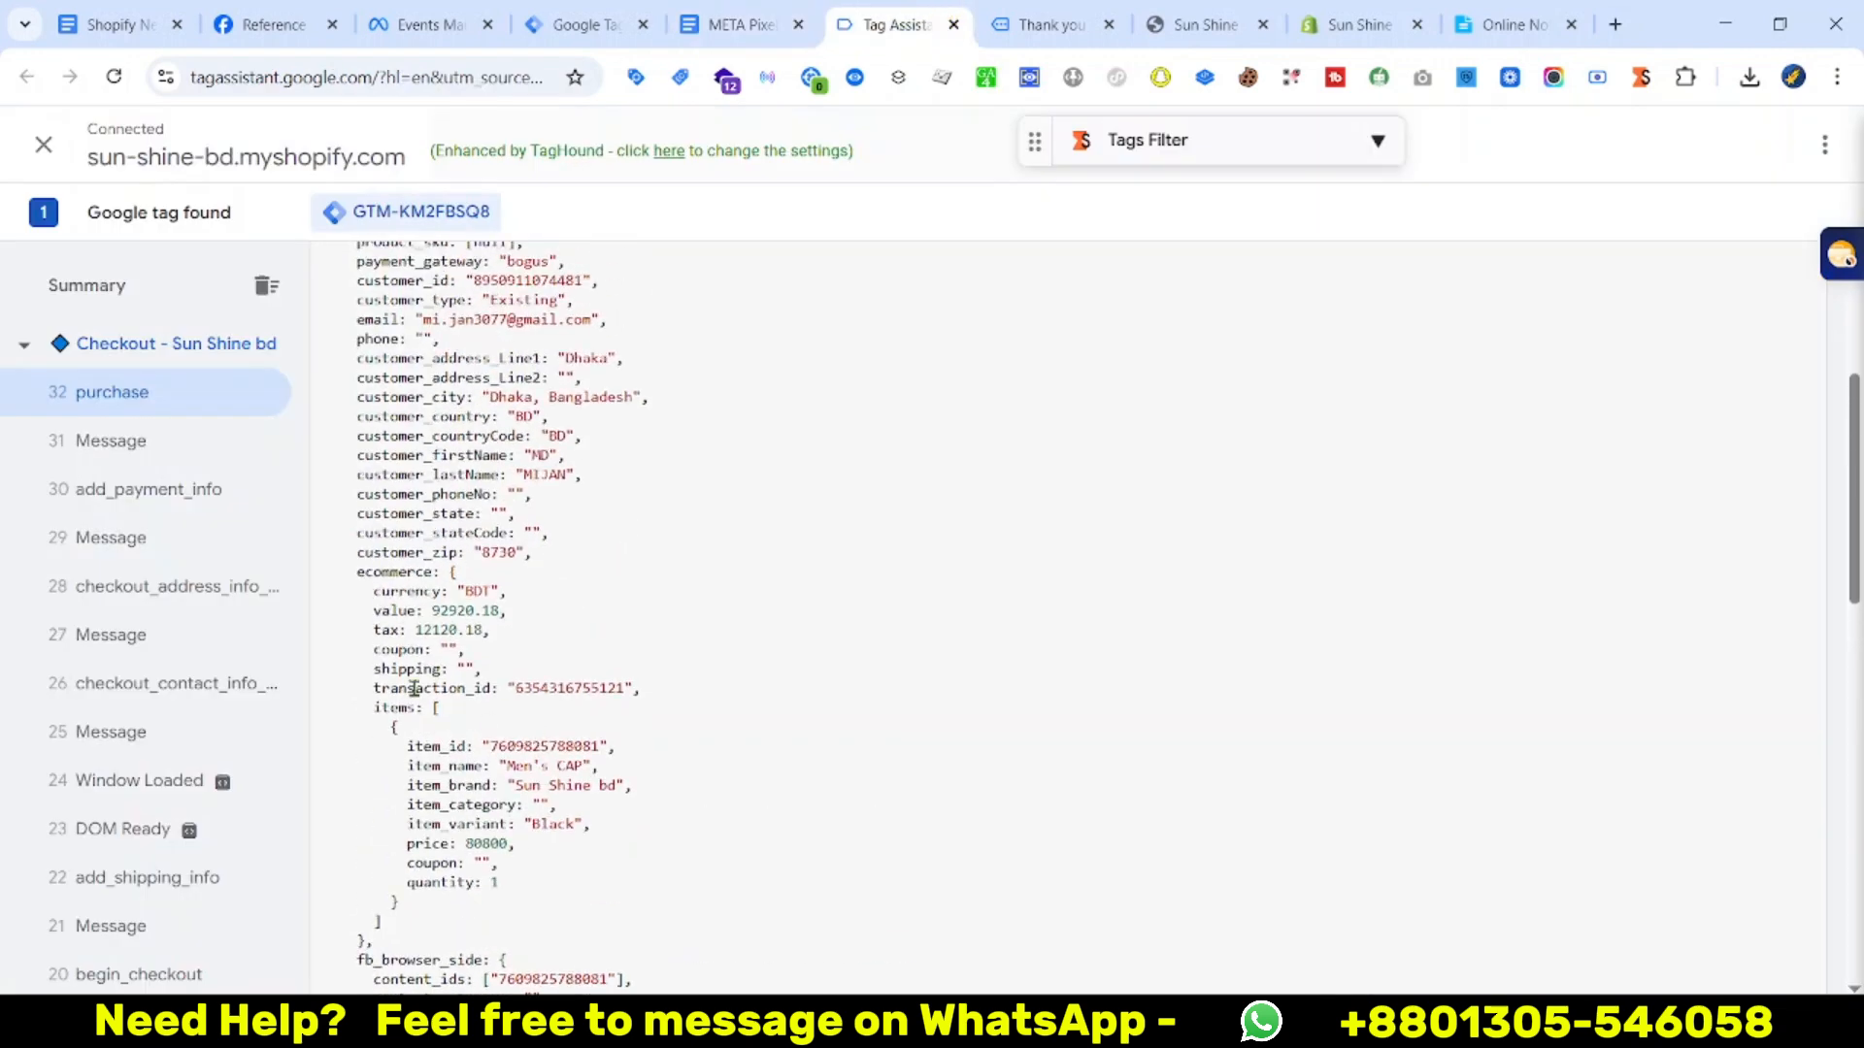
right_click(439, 584)
click(505, 602)
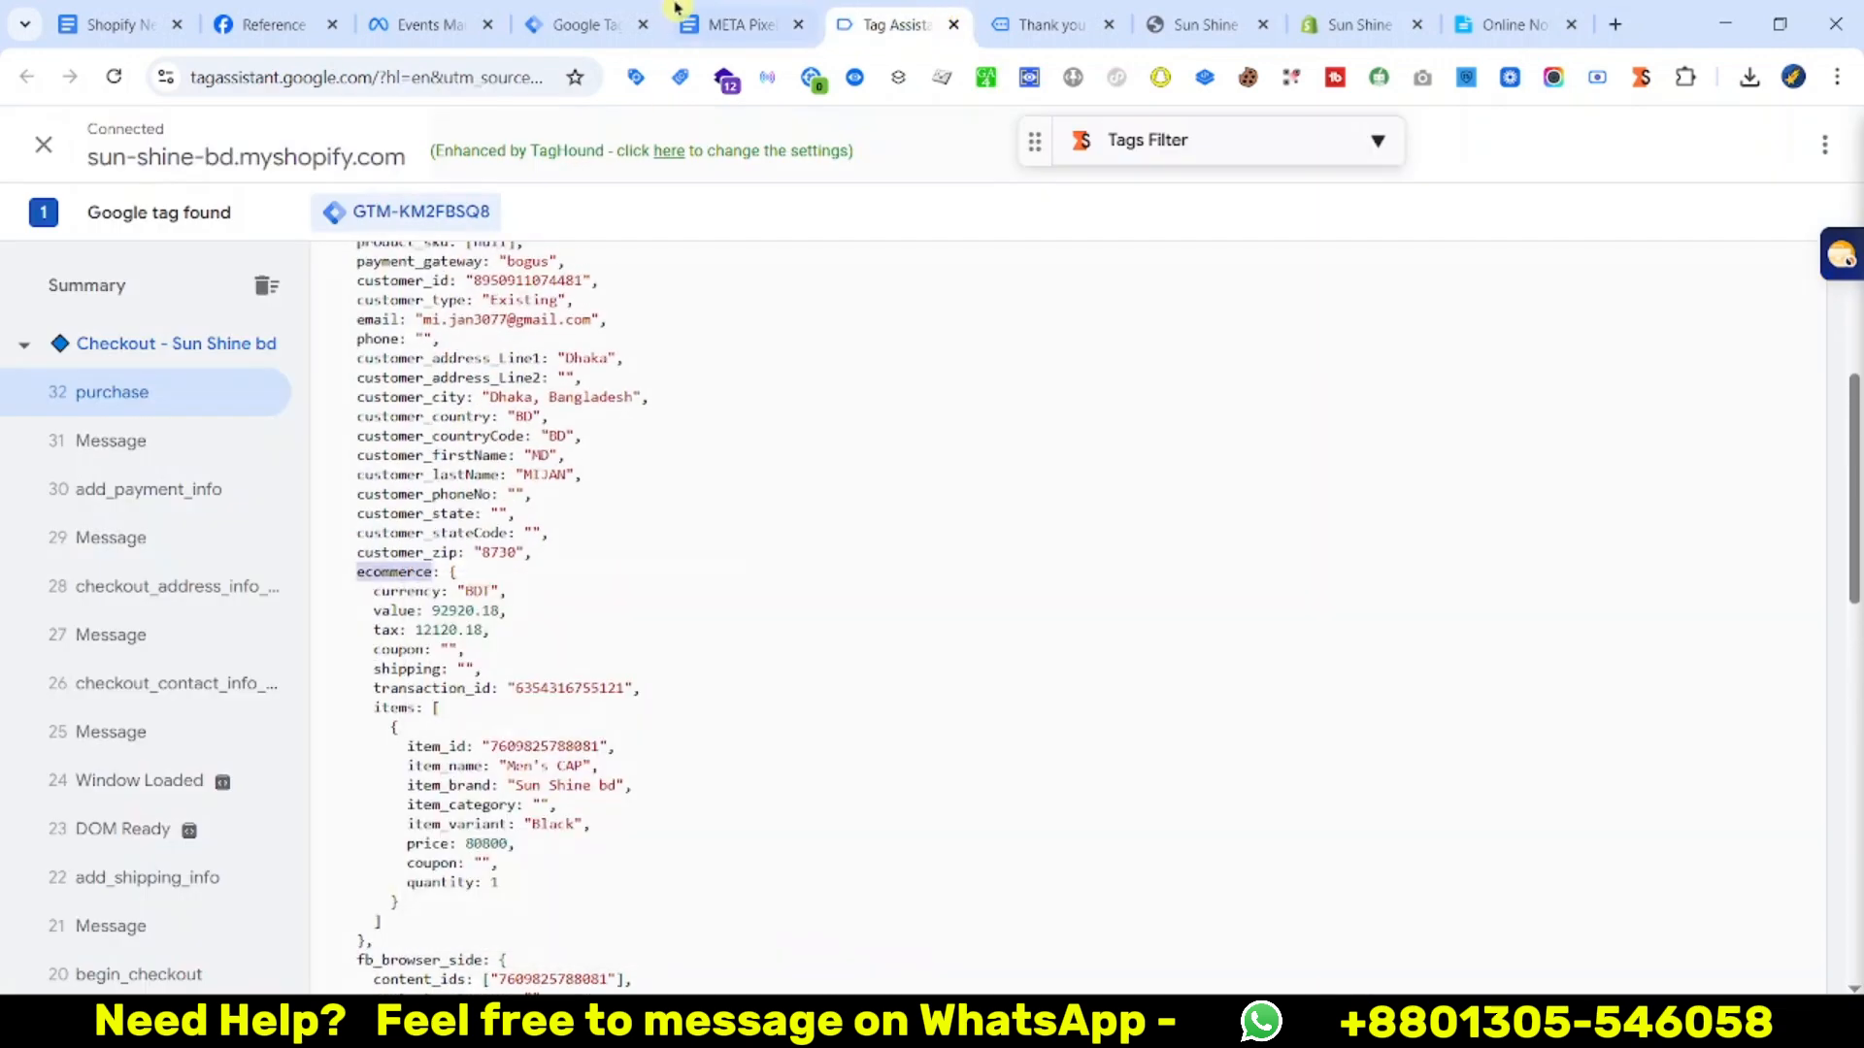
click(578, 25)
key(ctrl+v)
Save the Data Layer Variable under the name value
click(893, 25)
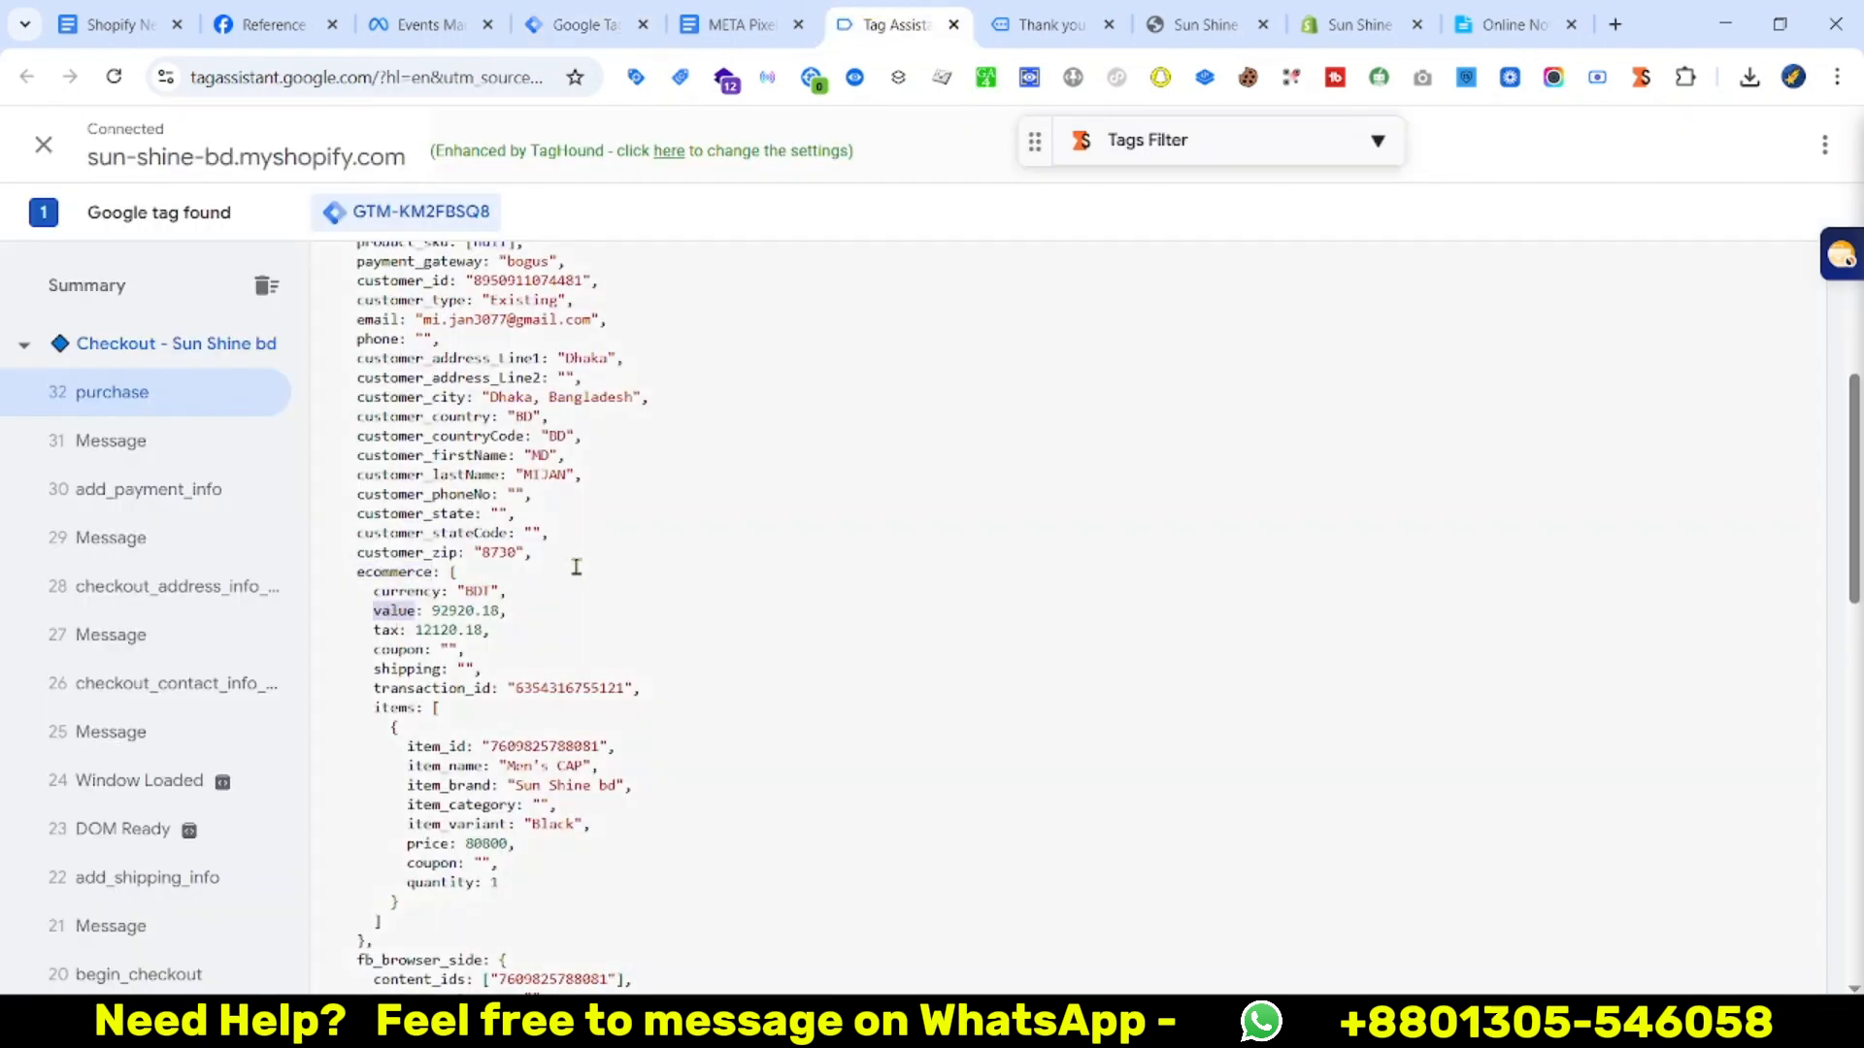
click(728, 21)
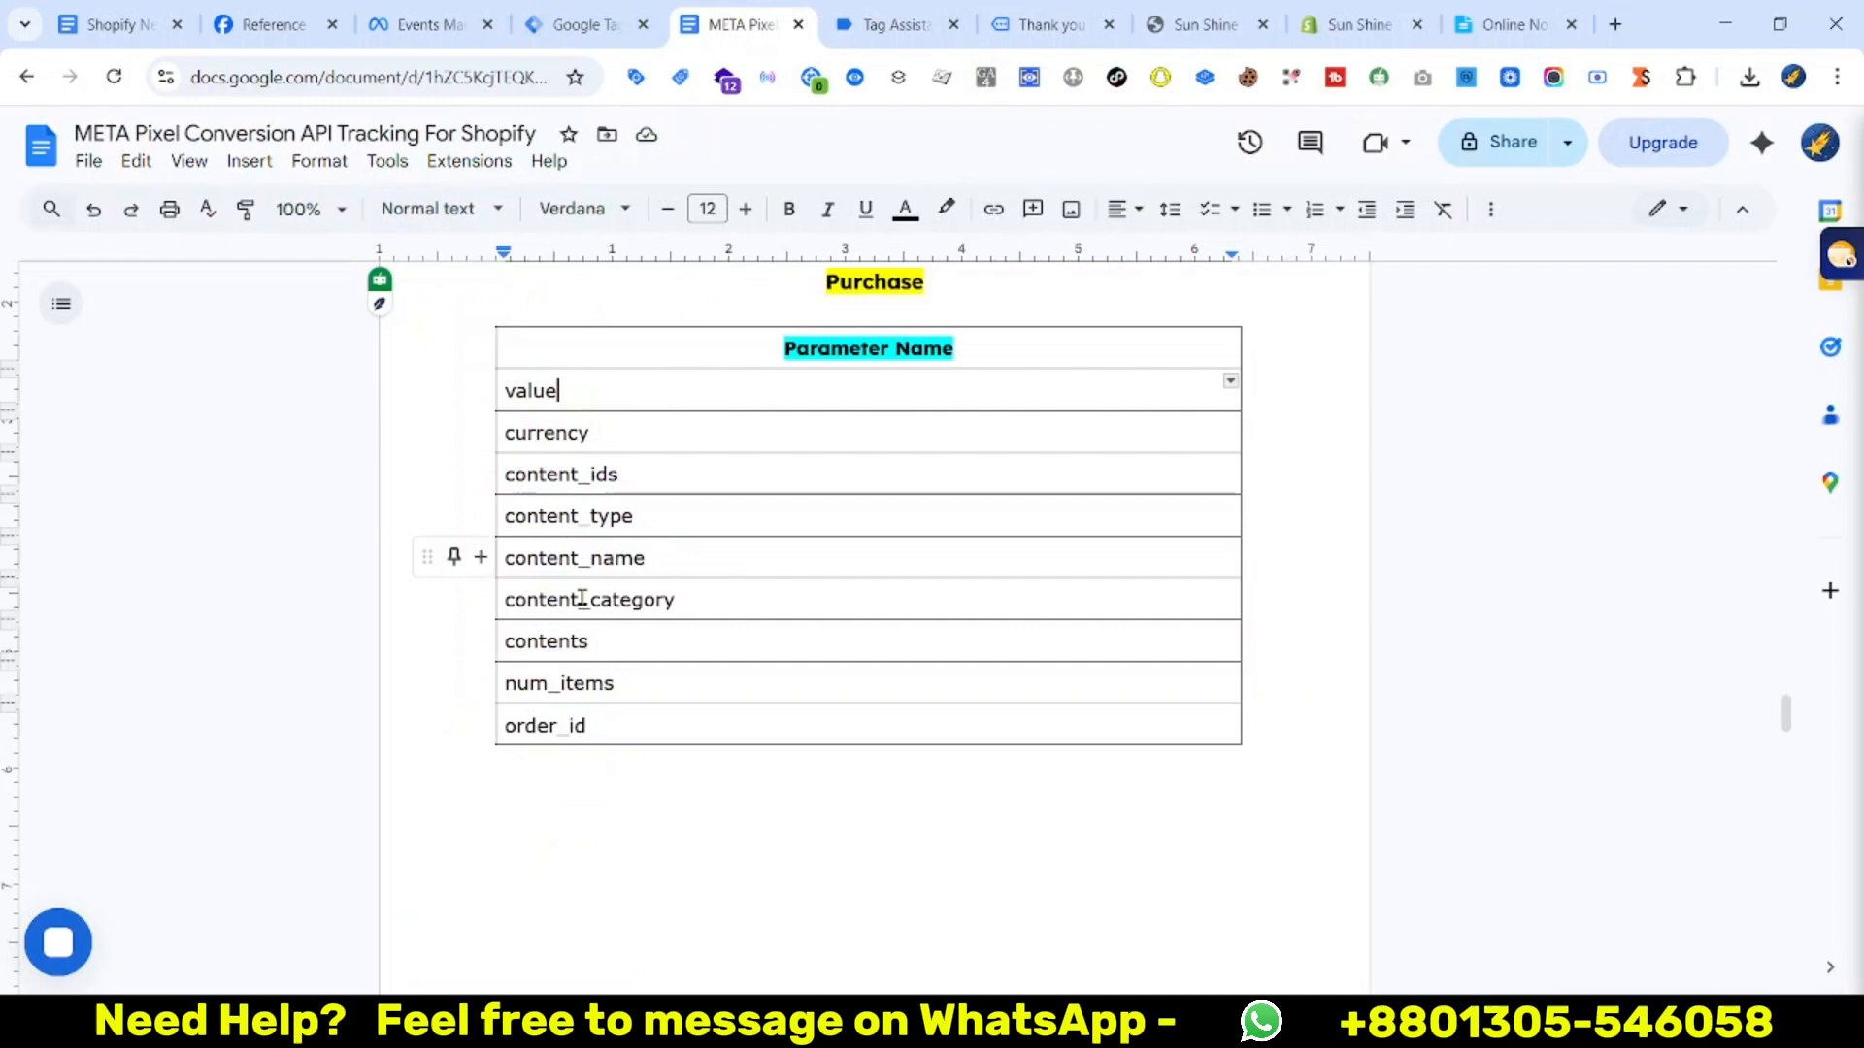
click(582, 22)
click(748, 488)
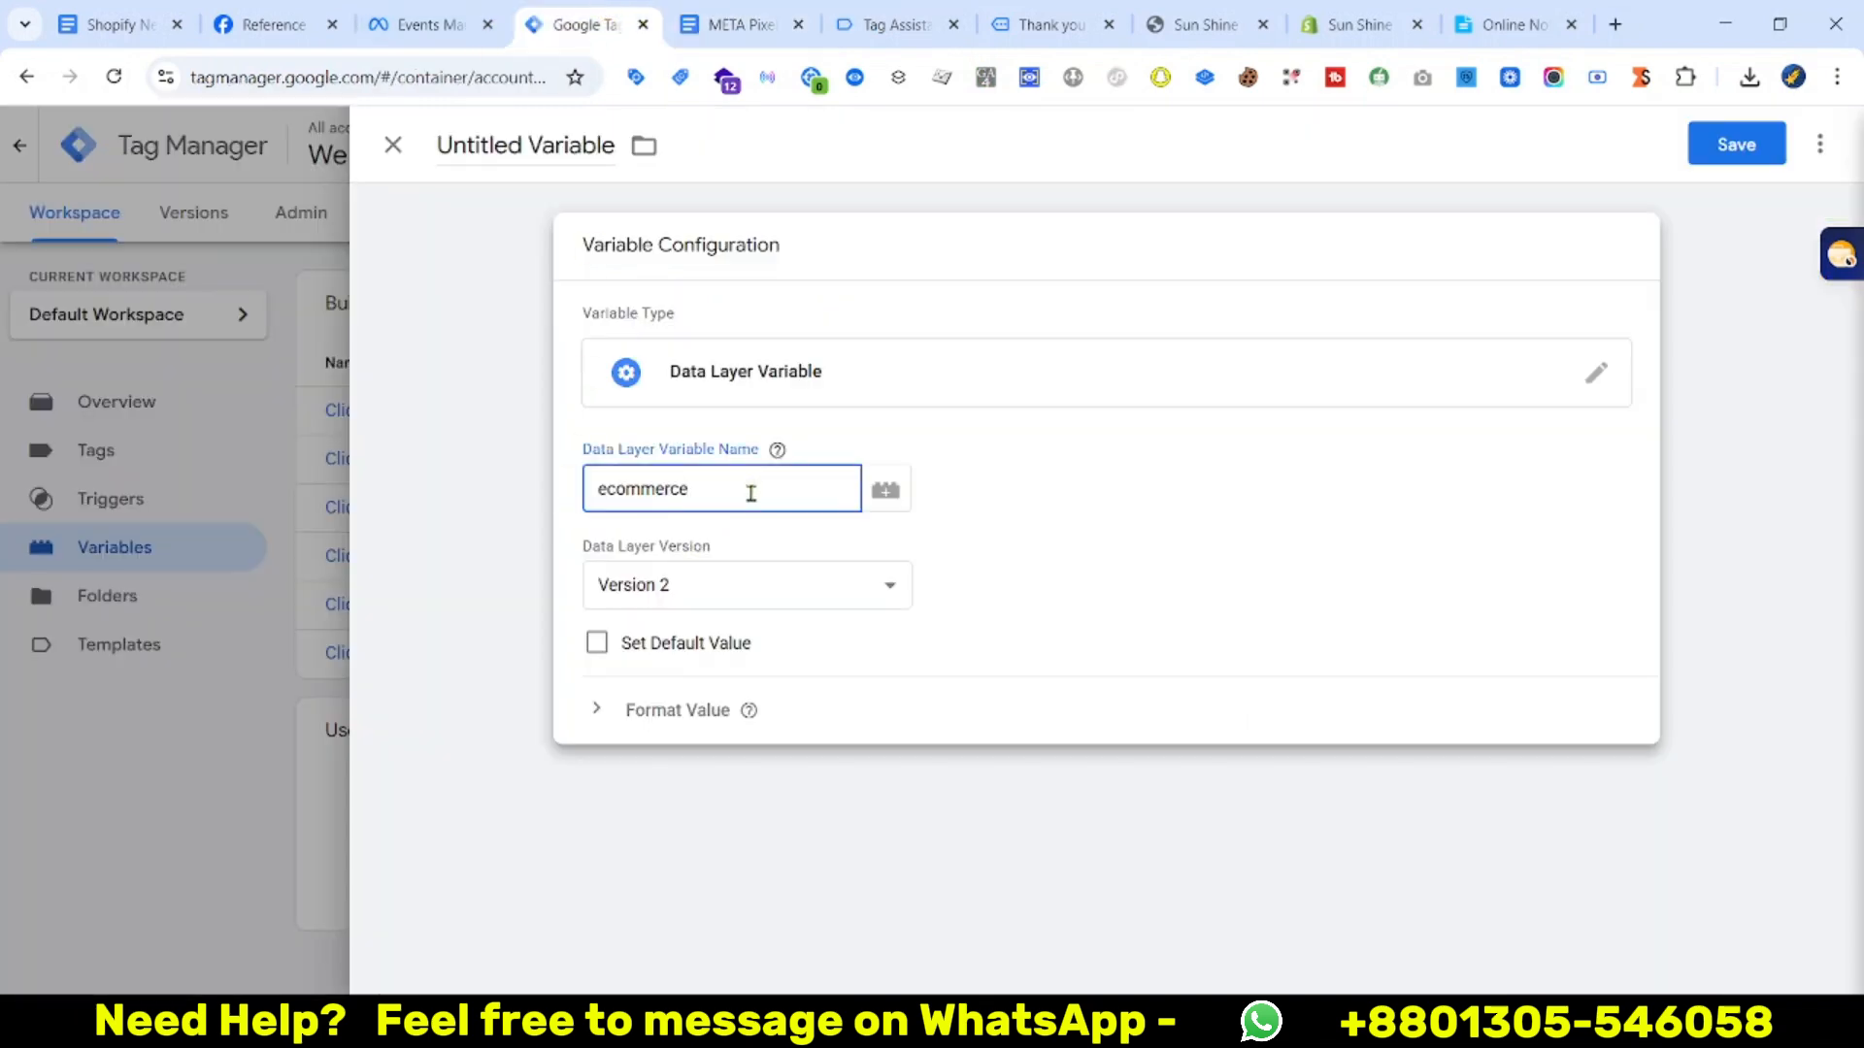
click(1737, 144)
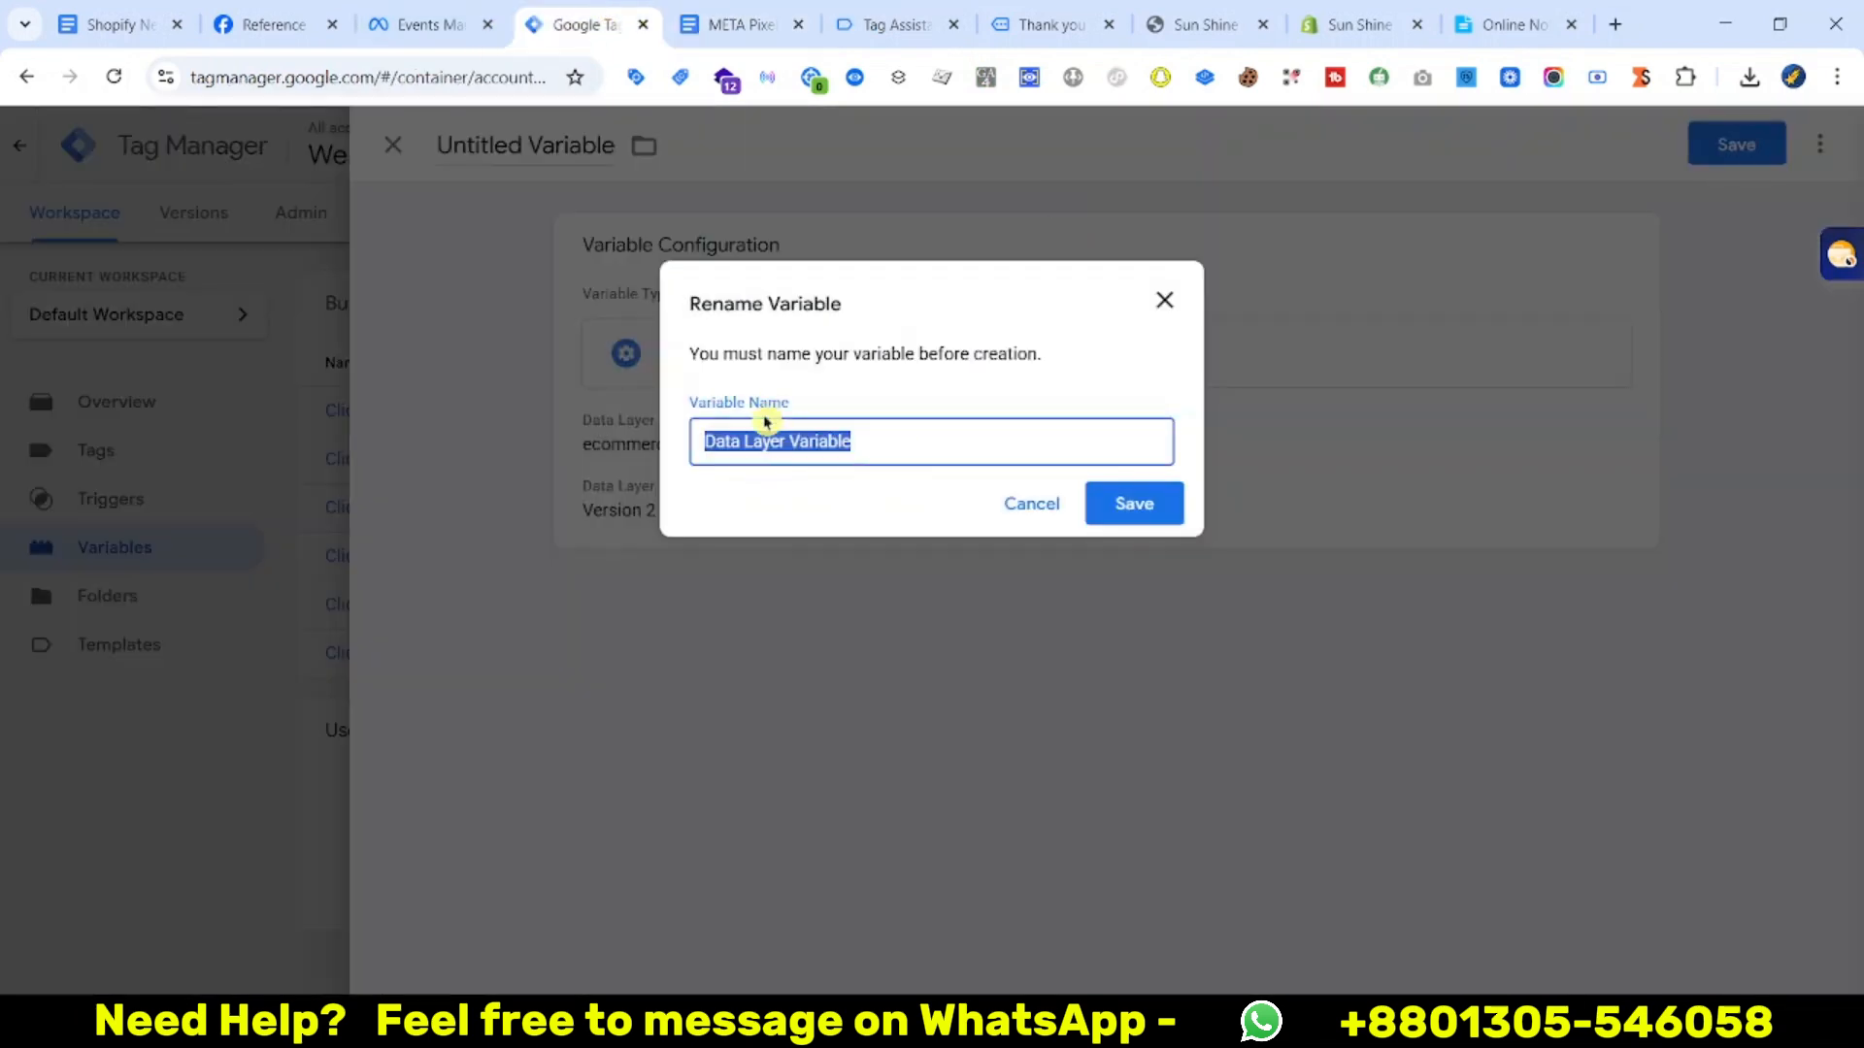
text(value)
click(1134, 504)
click(728, 22)
click(592, 22)
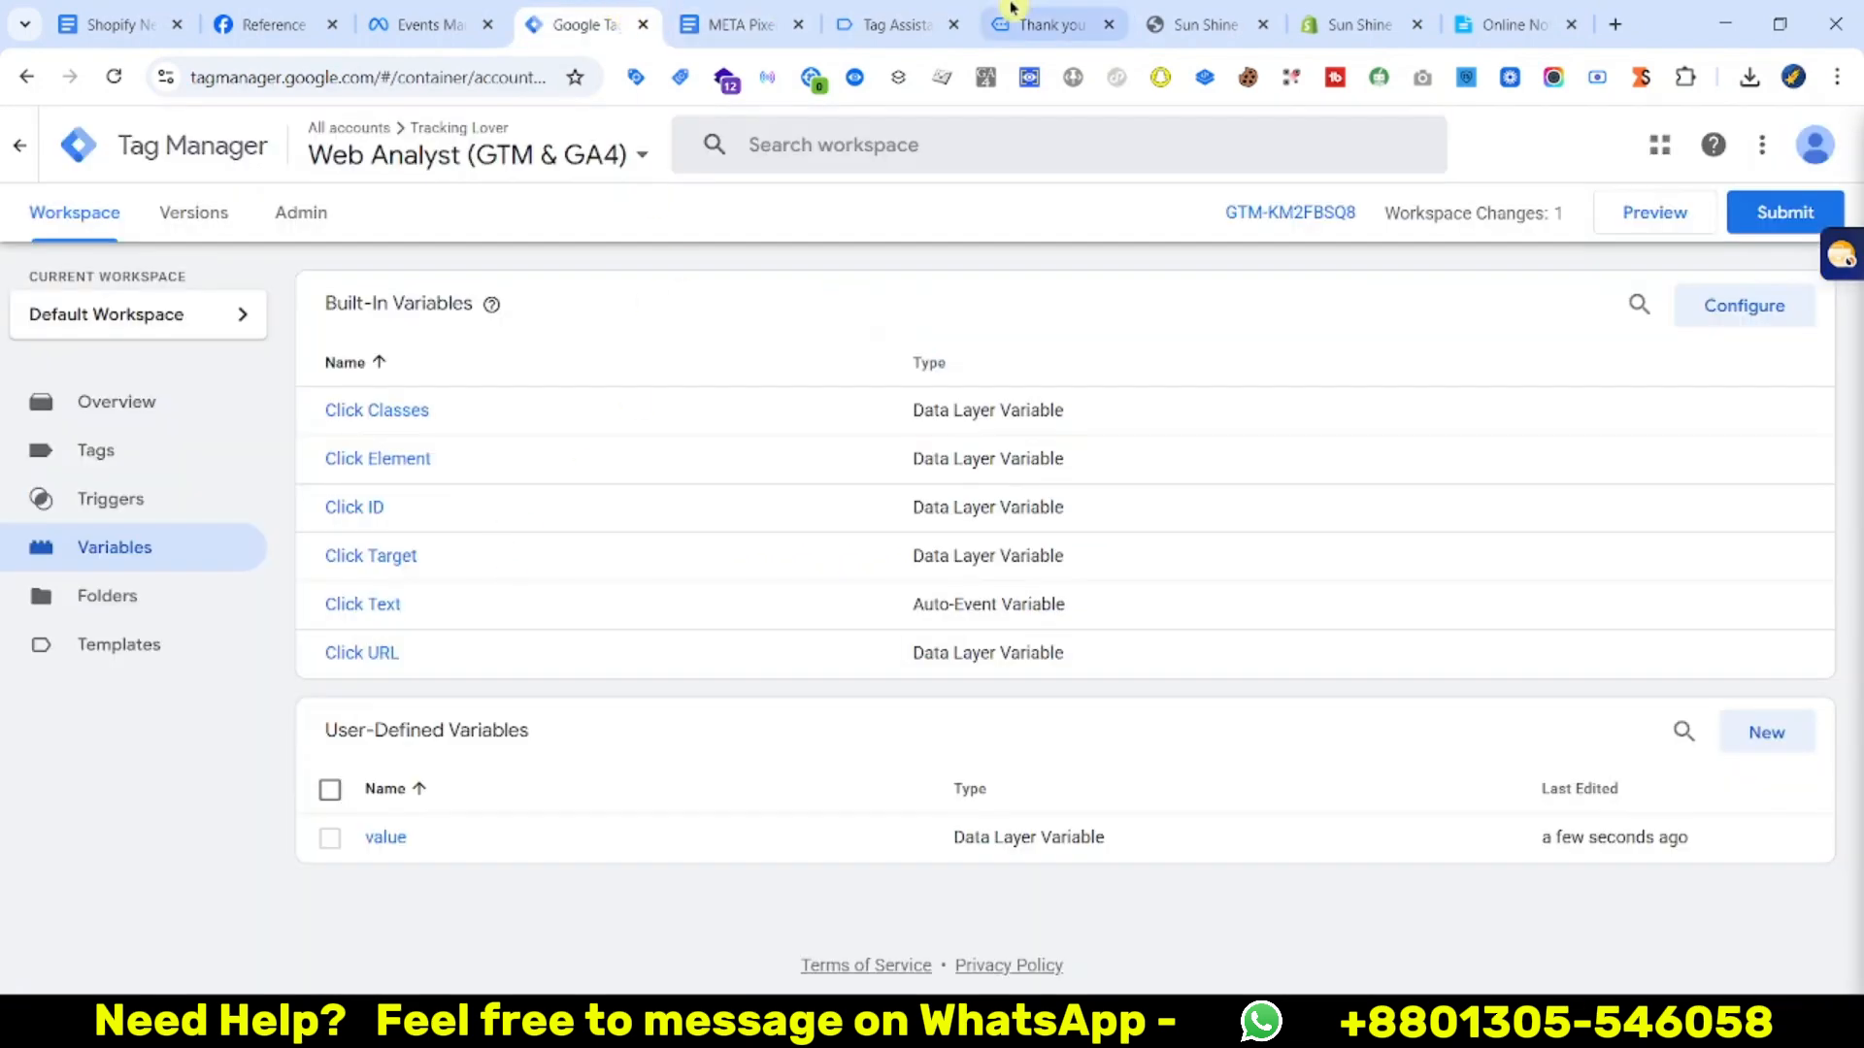
click(905, 11)
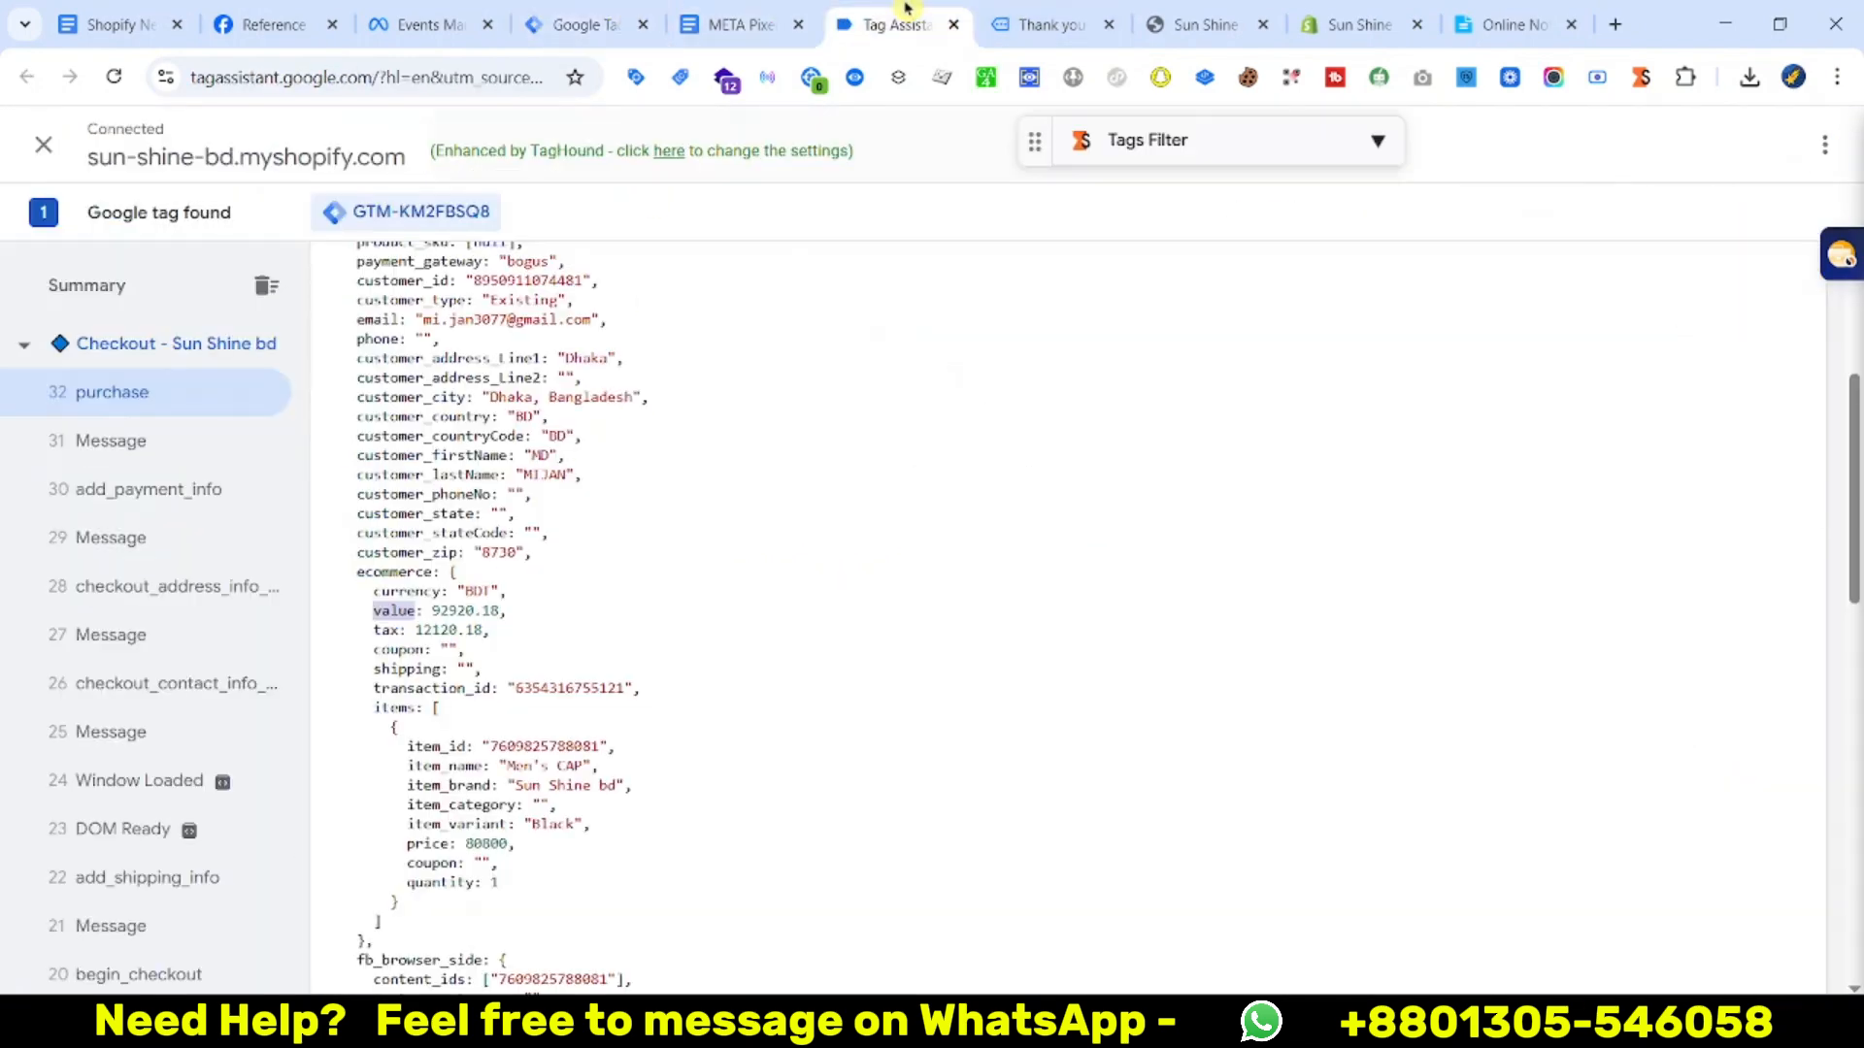
Copy the ecommerce and currency keys from the purchase data layer
right_click(406, 573)
click(427, 596)
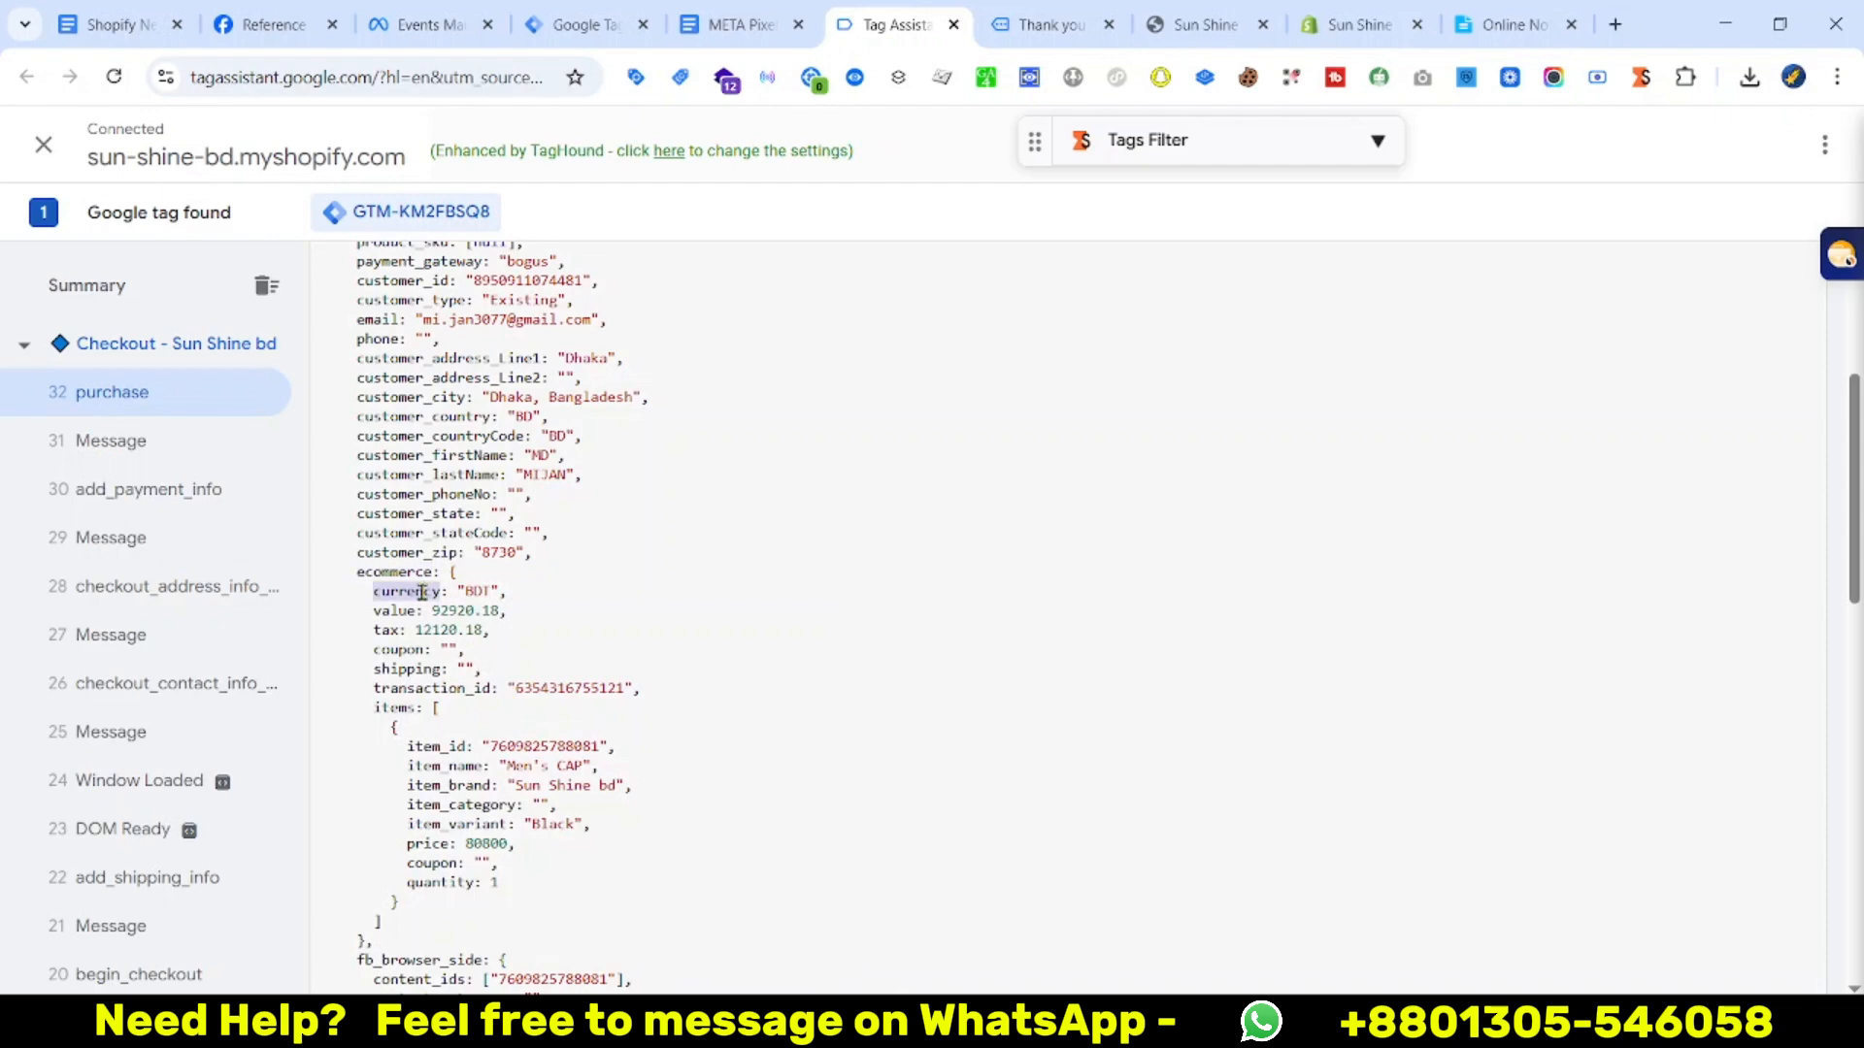
right_click(421, 592)
click(461, 623)
Create a Version 2 Data Layer Variable reading ecommerce.currency and save it as currency
click(582, 22)
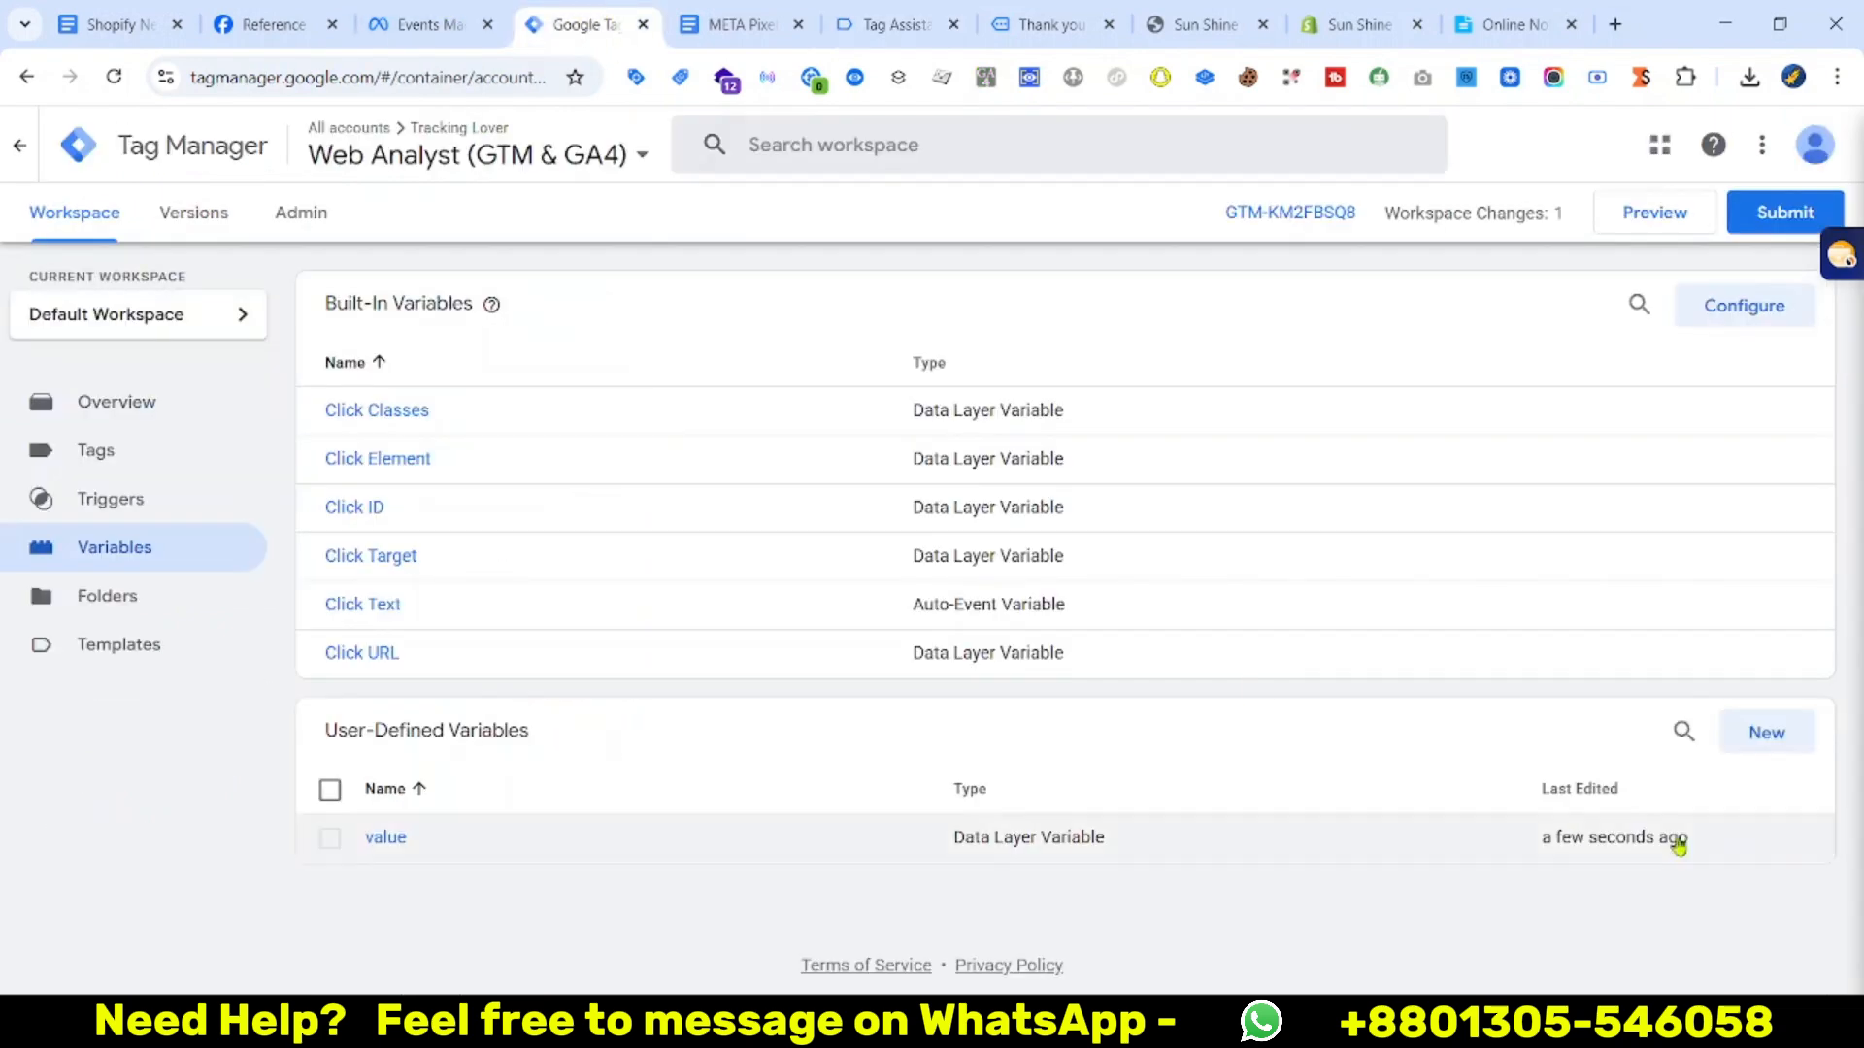
click(1781, 746)
click(1553, 517)
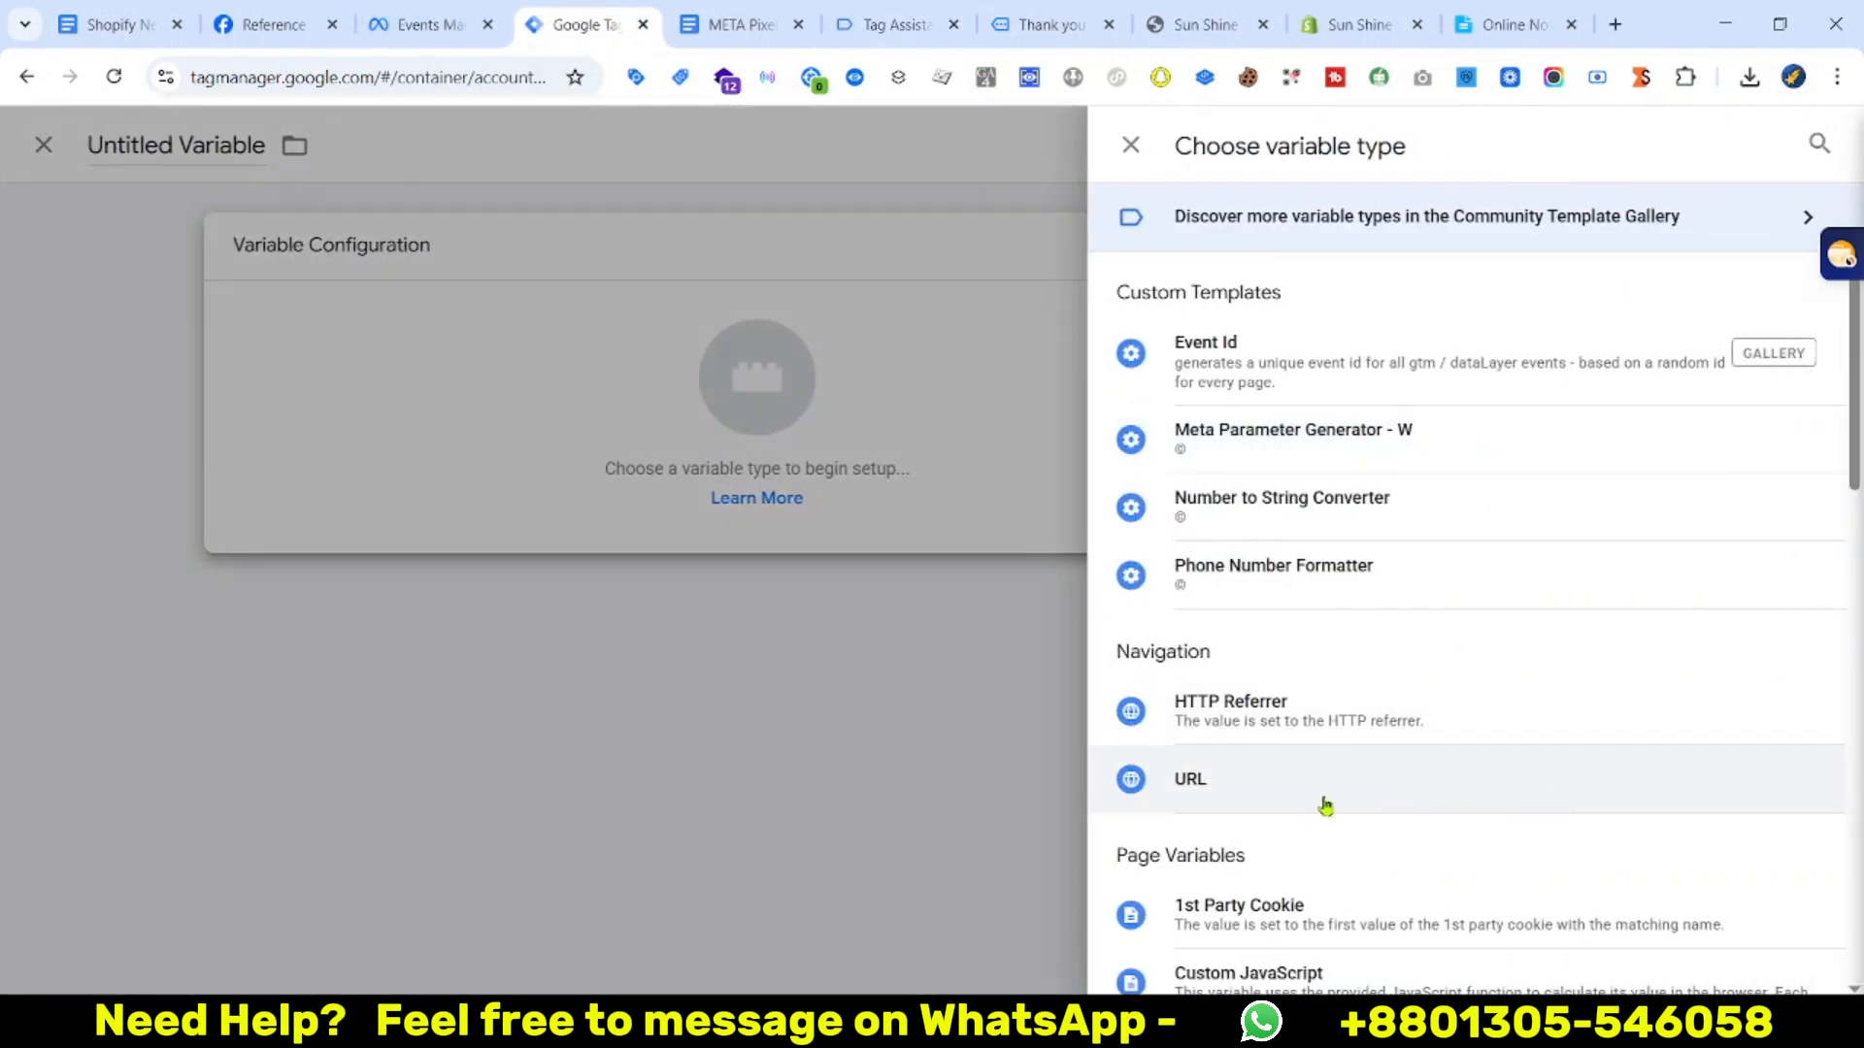
scroll(1325, 806, down, 1)
click(1247, 949)
click(760, 585)
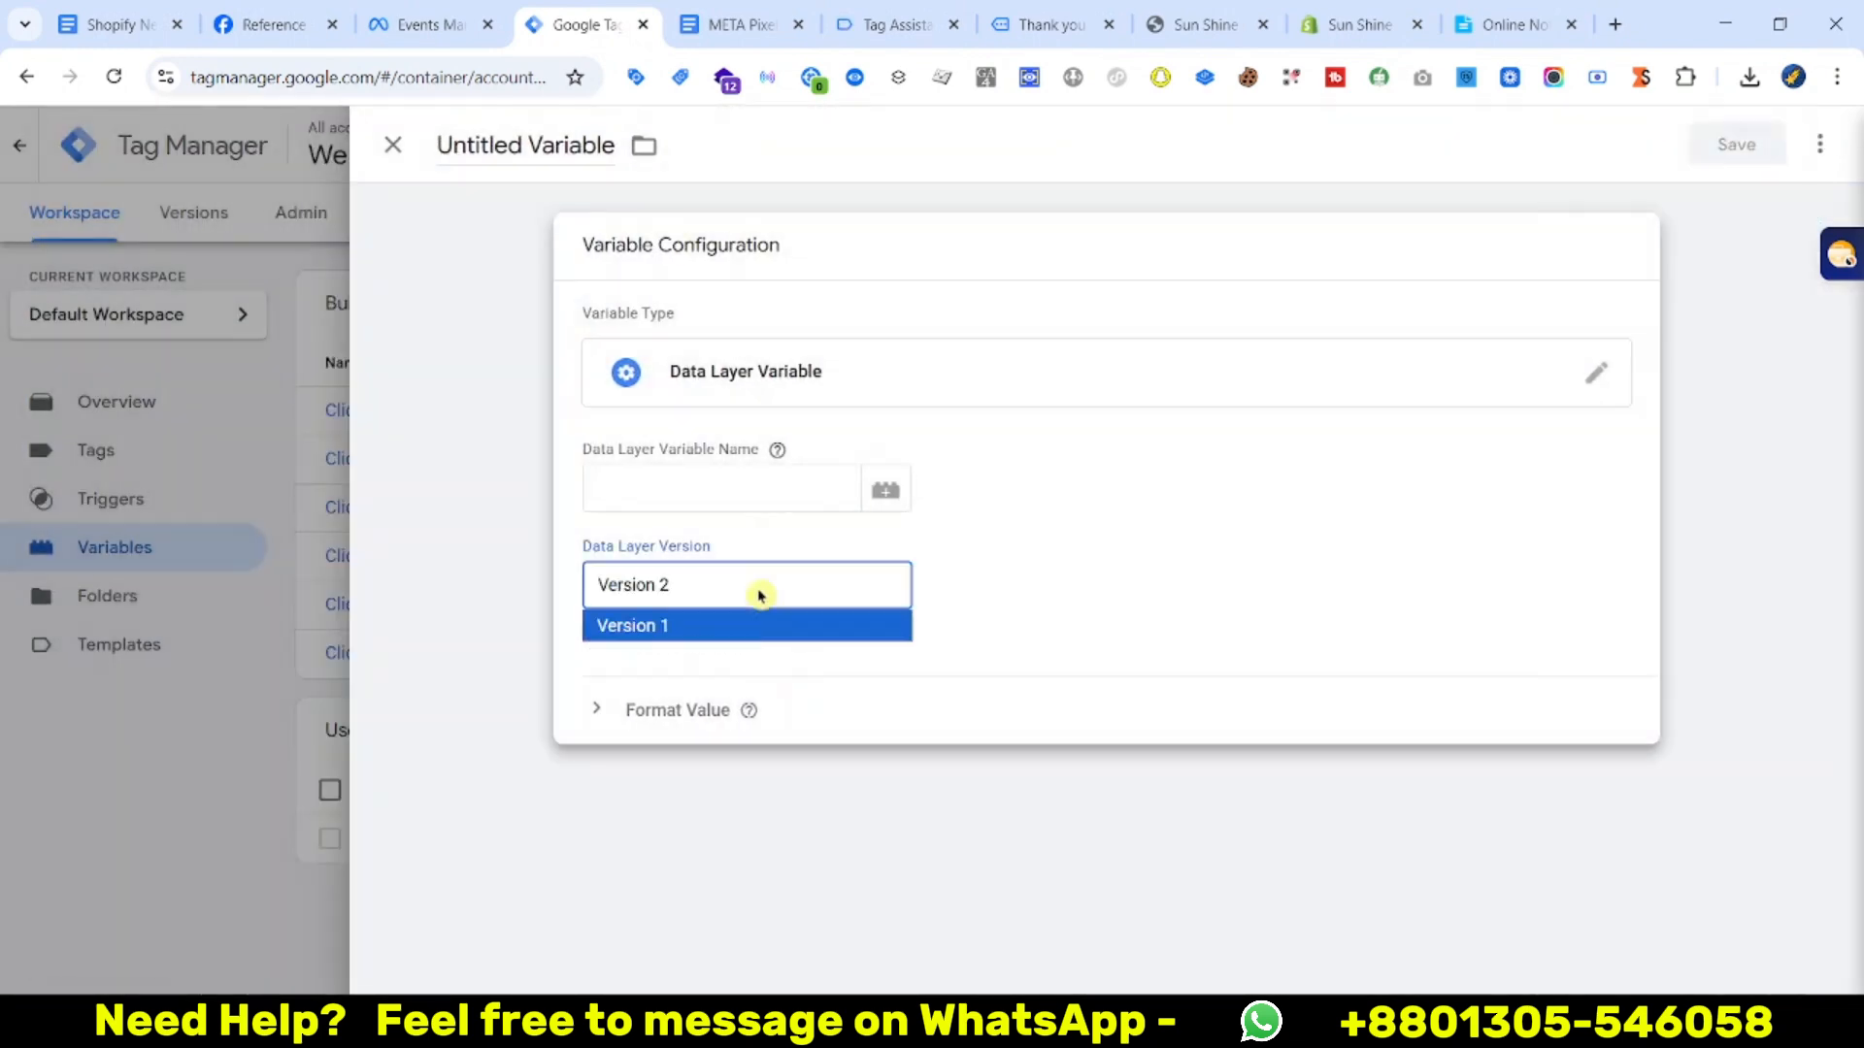
click(724, 491)
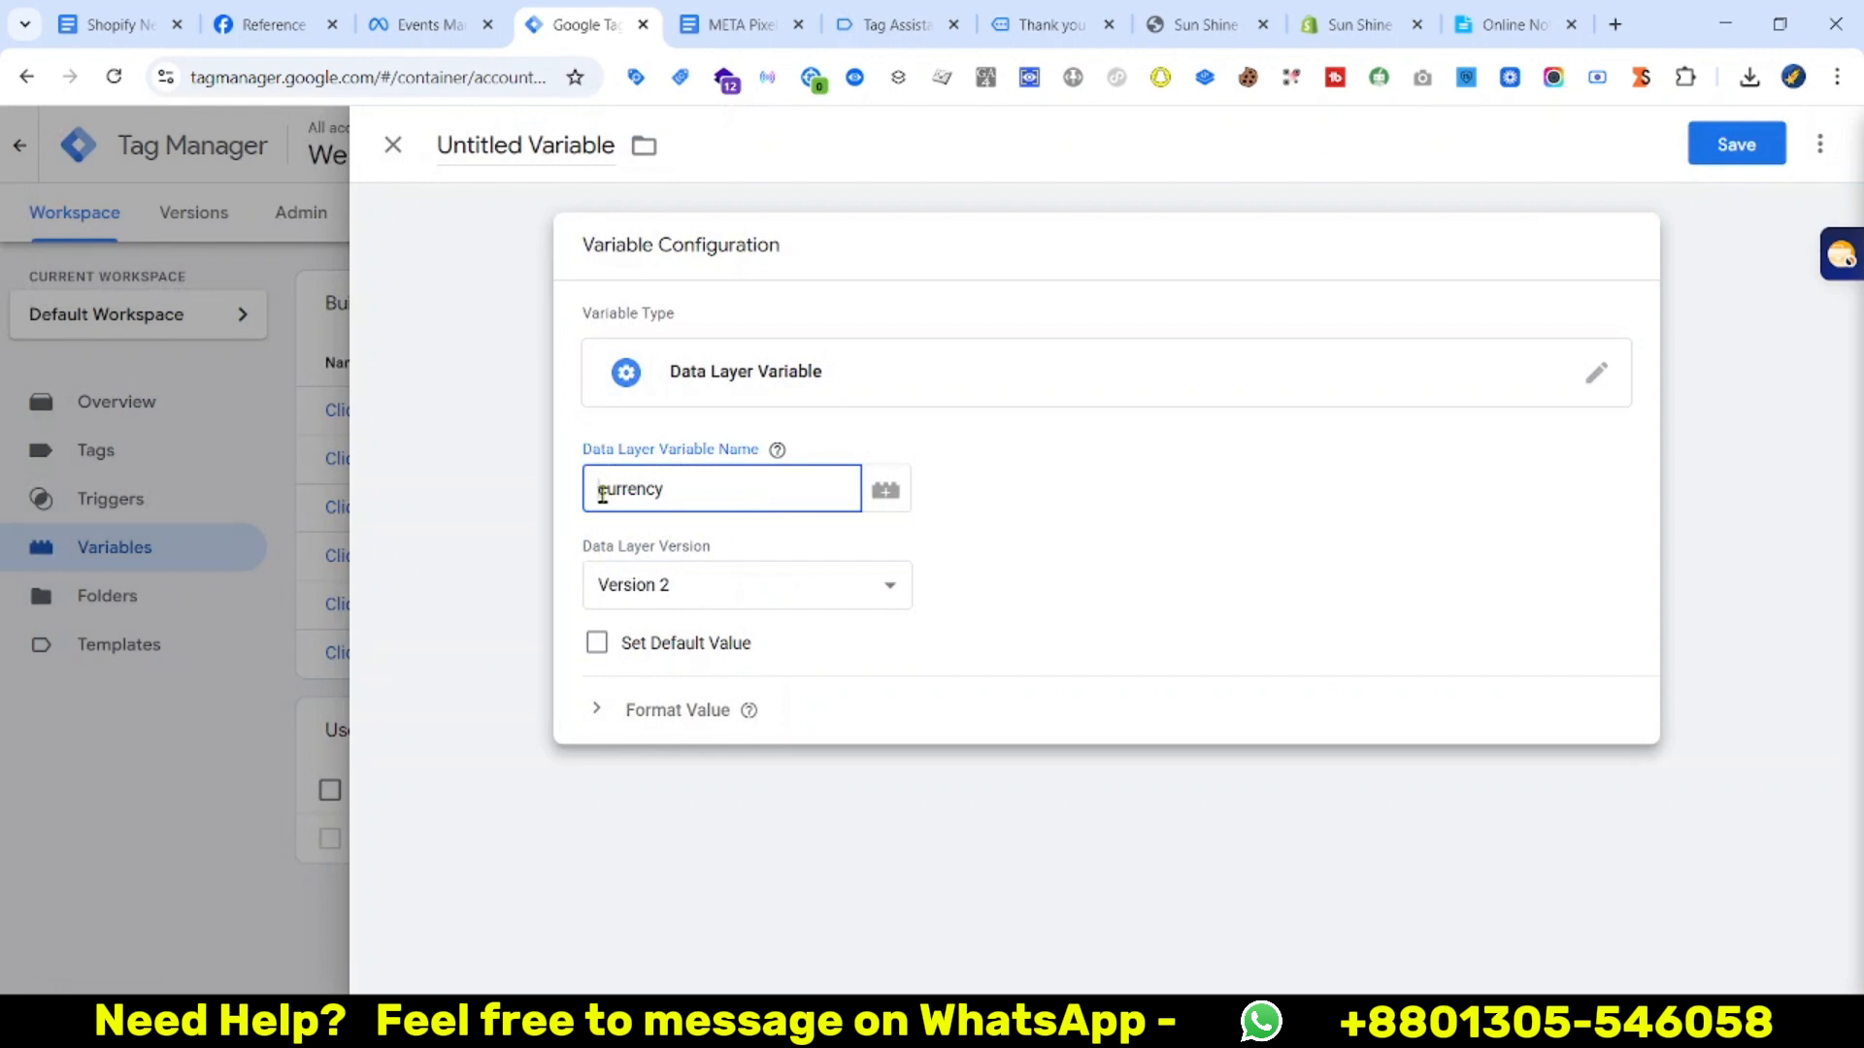
key(super+v)
click(680, 689)
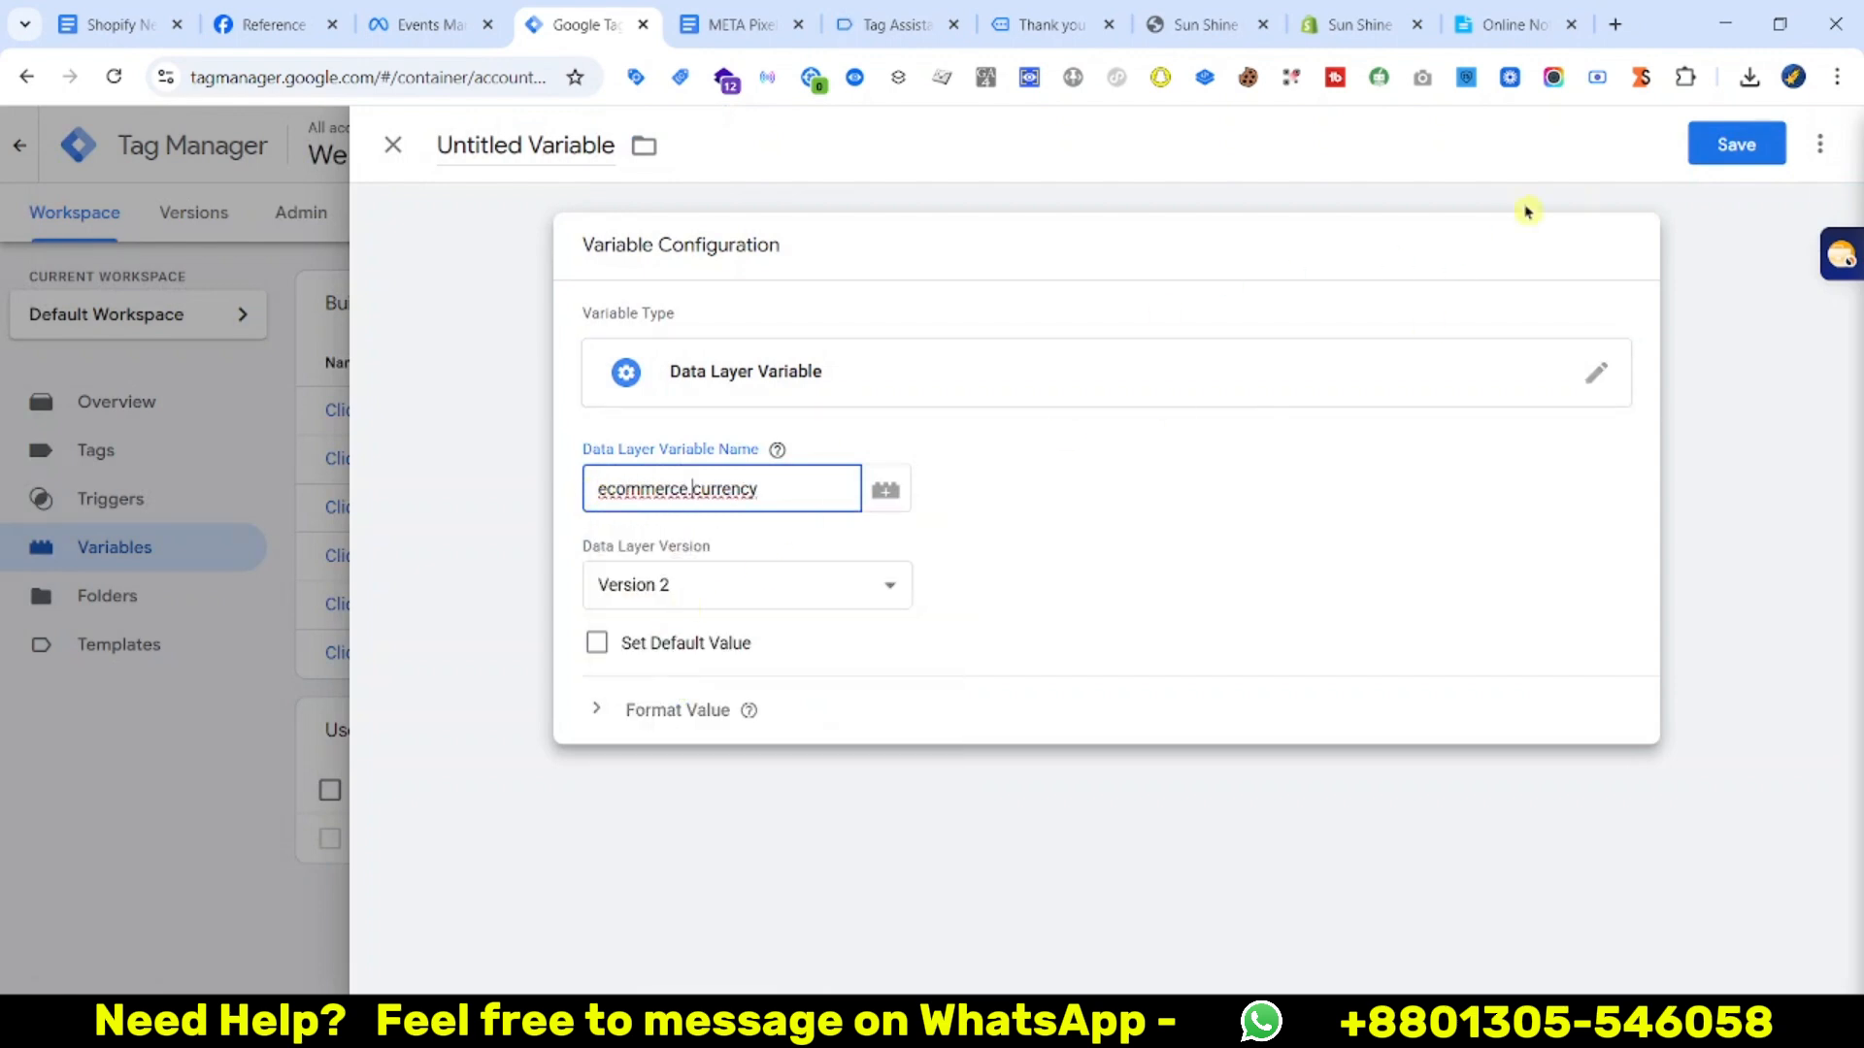
click(1734, 148)
key(super+v)
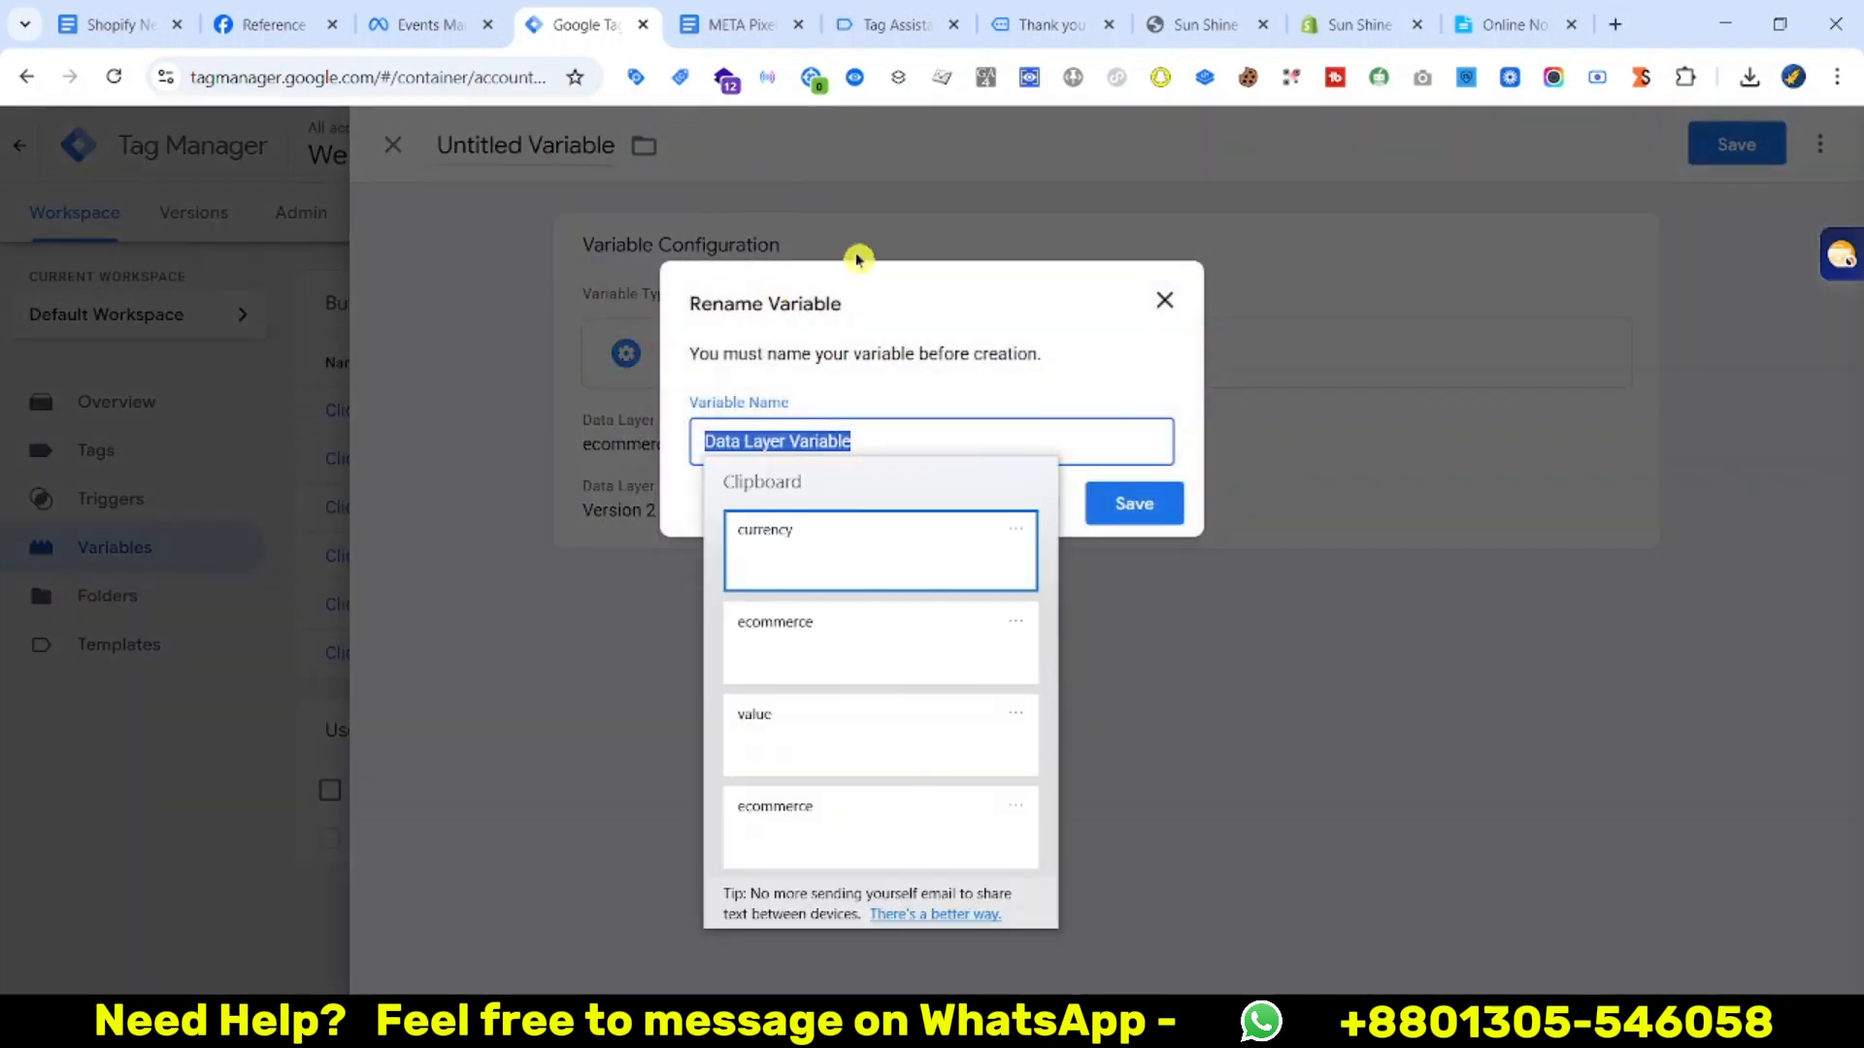
click(796, 545)
click(740, 24)
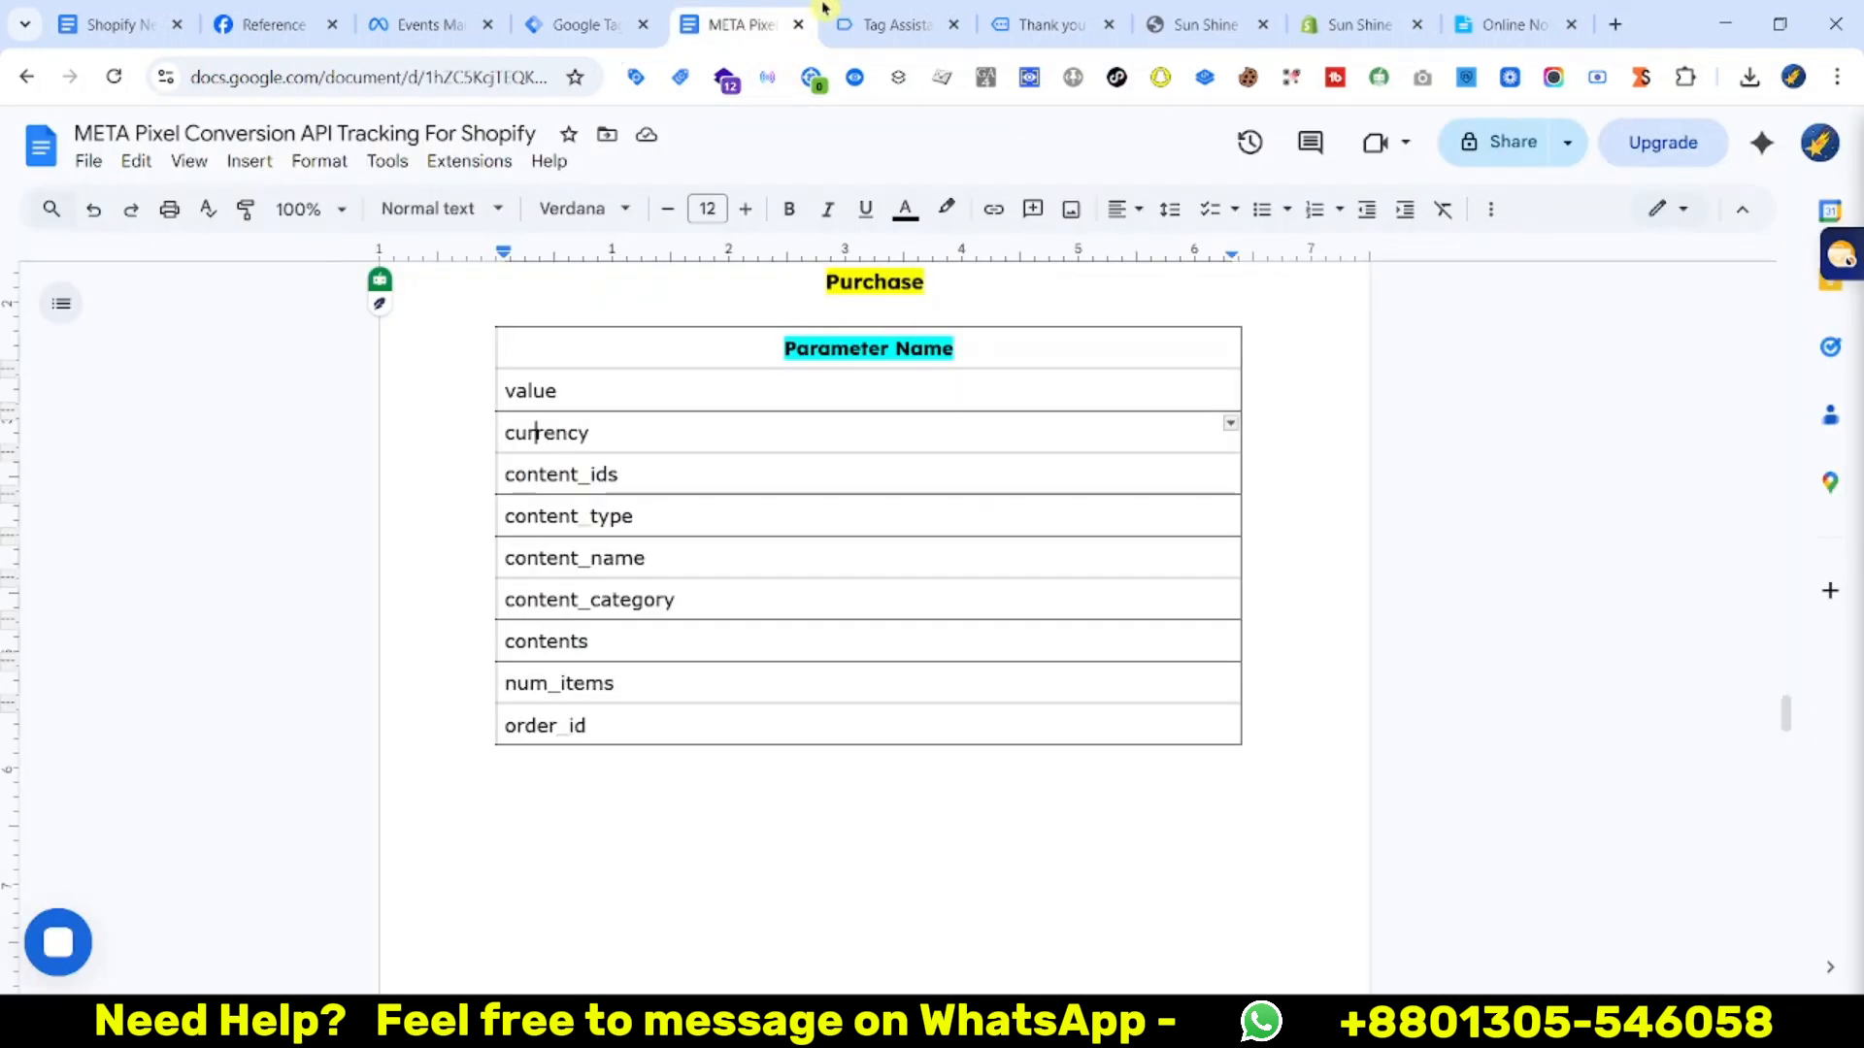
Copy the fb_browser_side key from the purchase event's data layer
click(893, 24)
scroll(656, 857, down, 4)
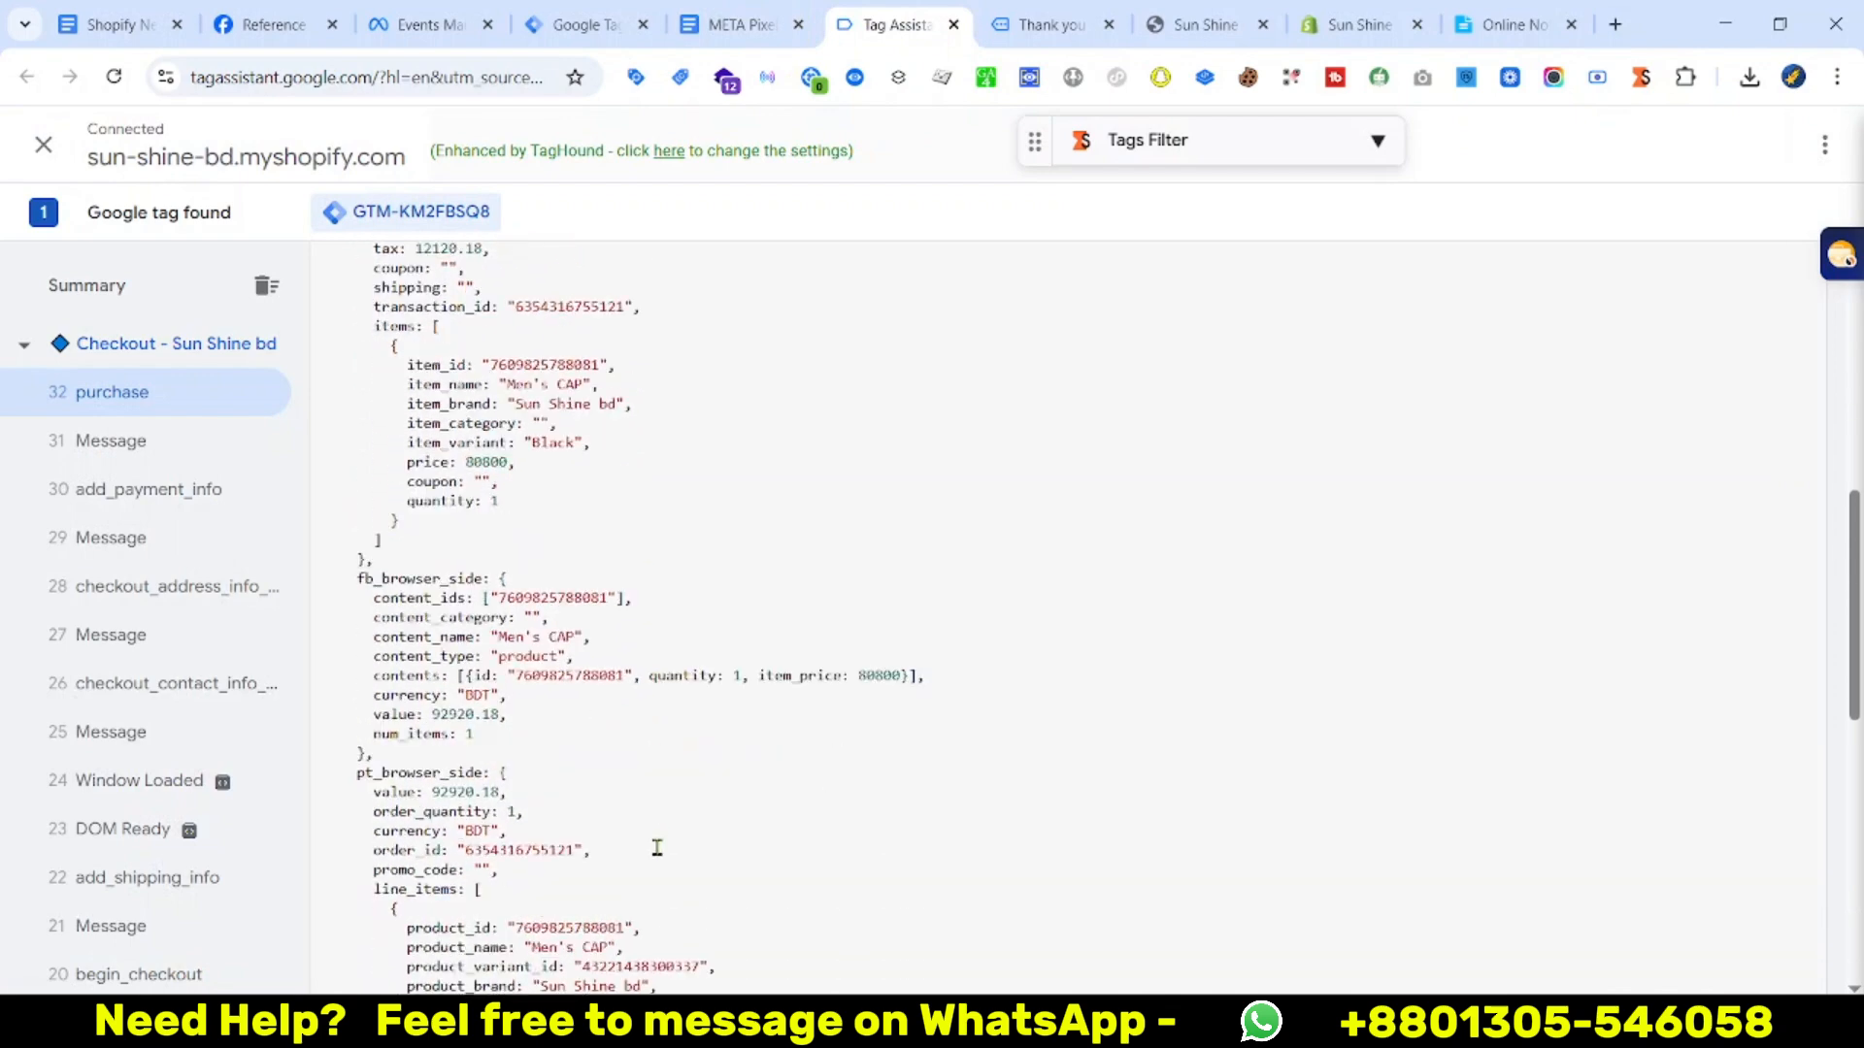
scroll(655, 854, up, 1)
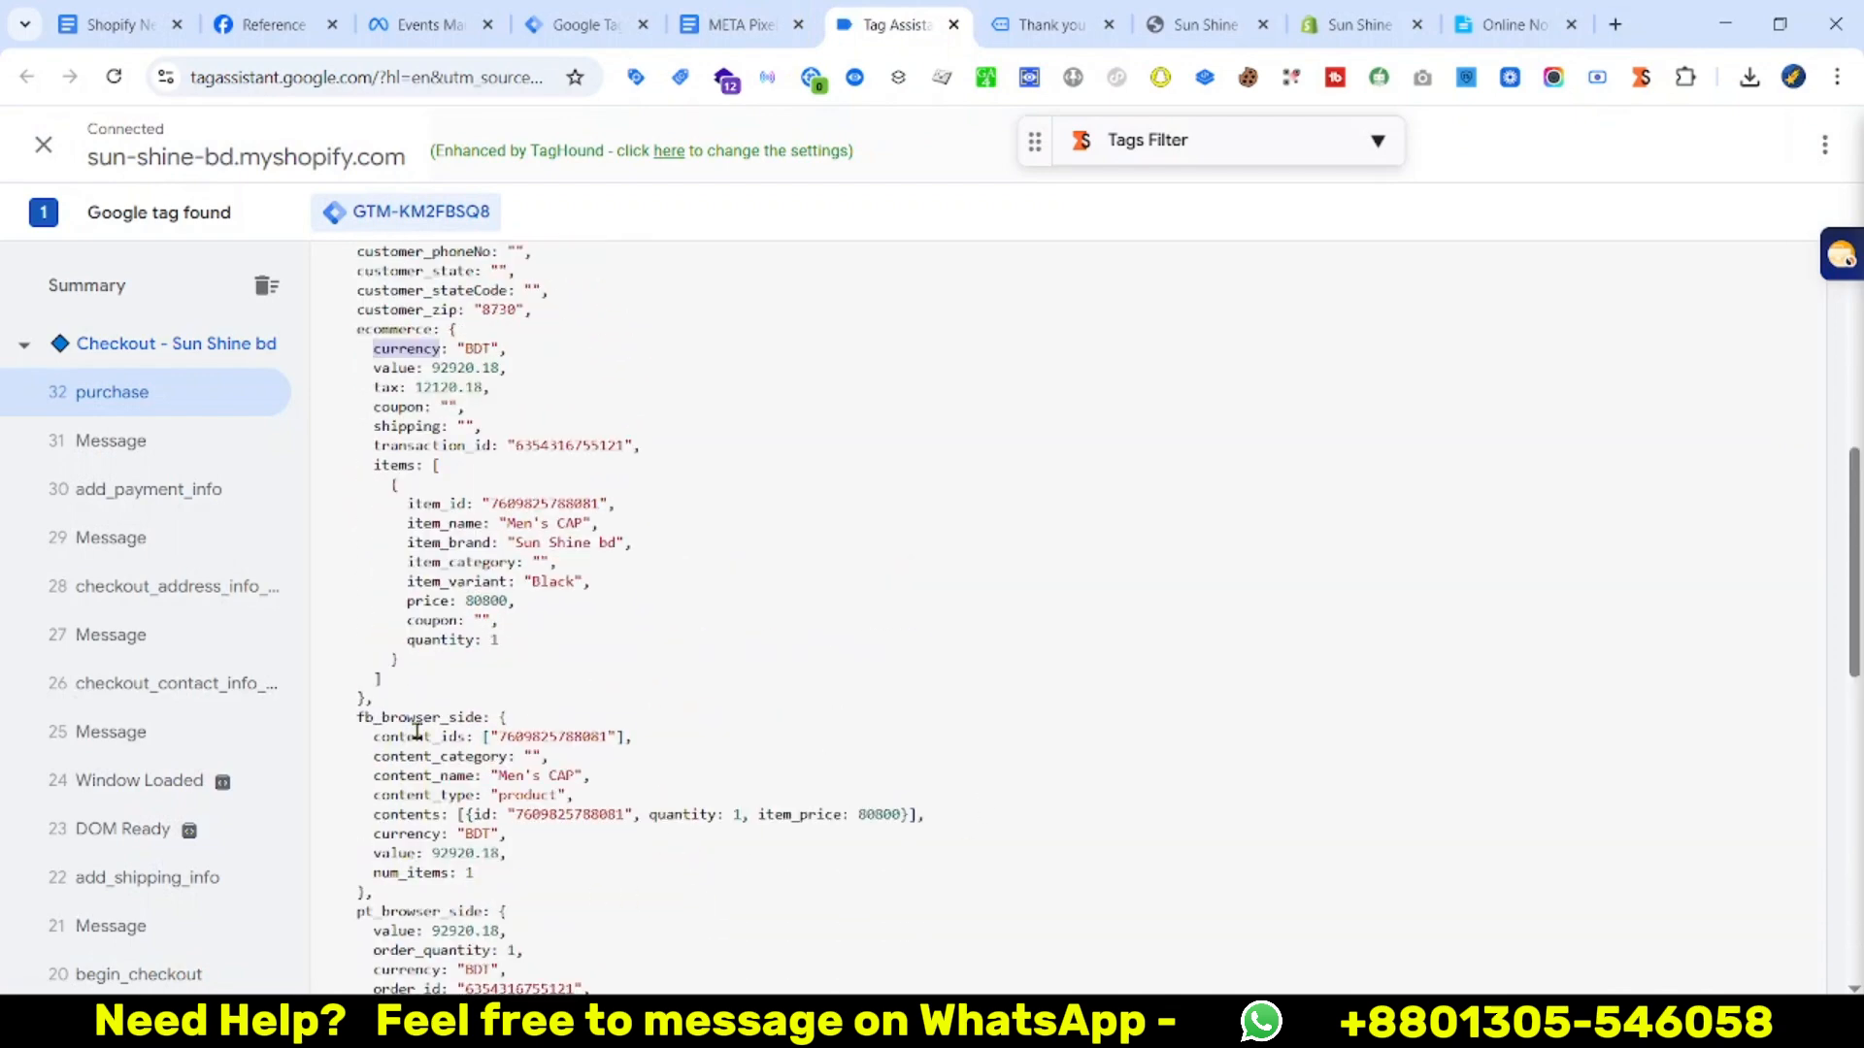
right_click(409, 723)
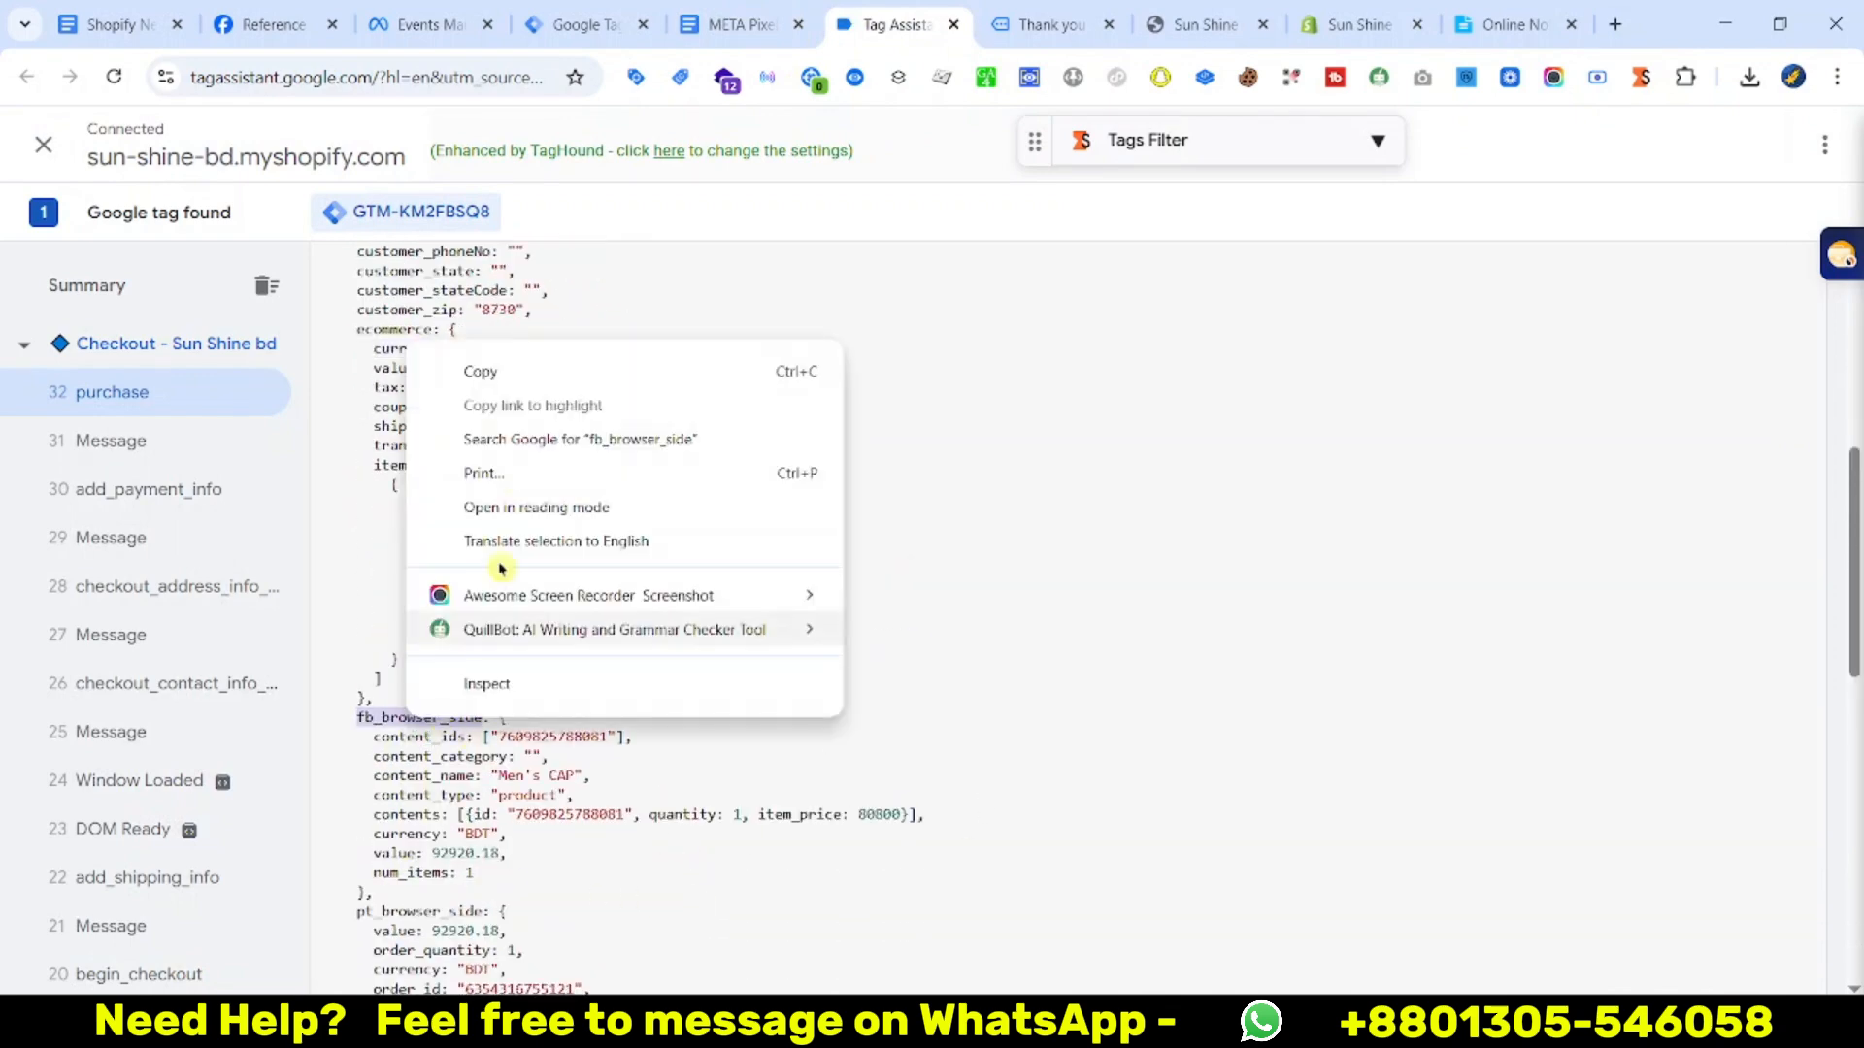
click(502, 375)
Start a third user-defined variable of type Data Layer Variable, ready for its key
click(573, 24)
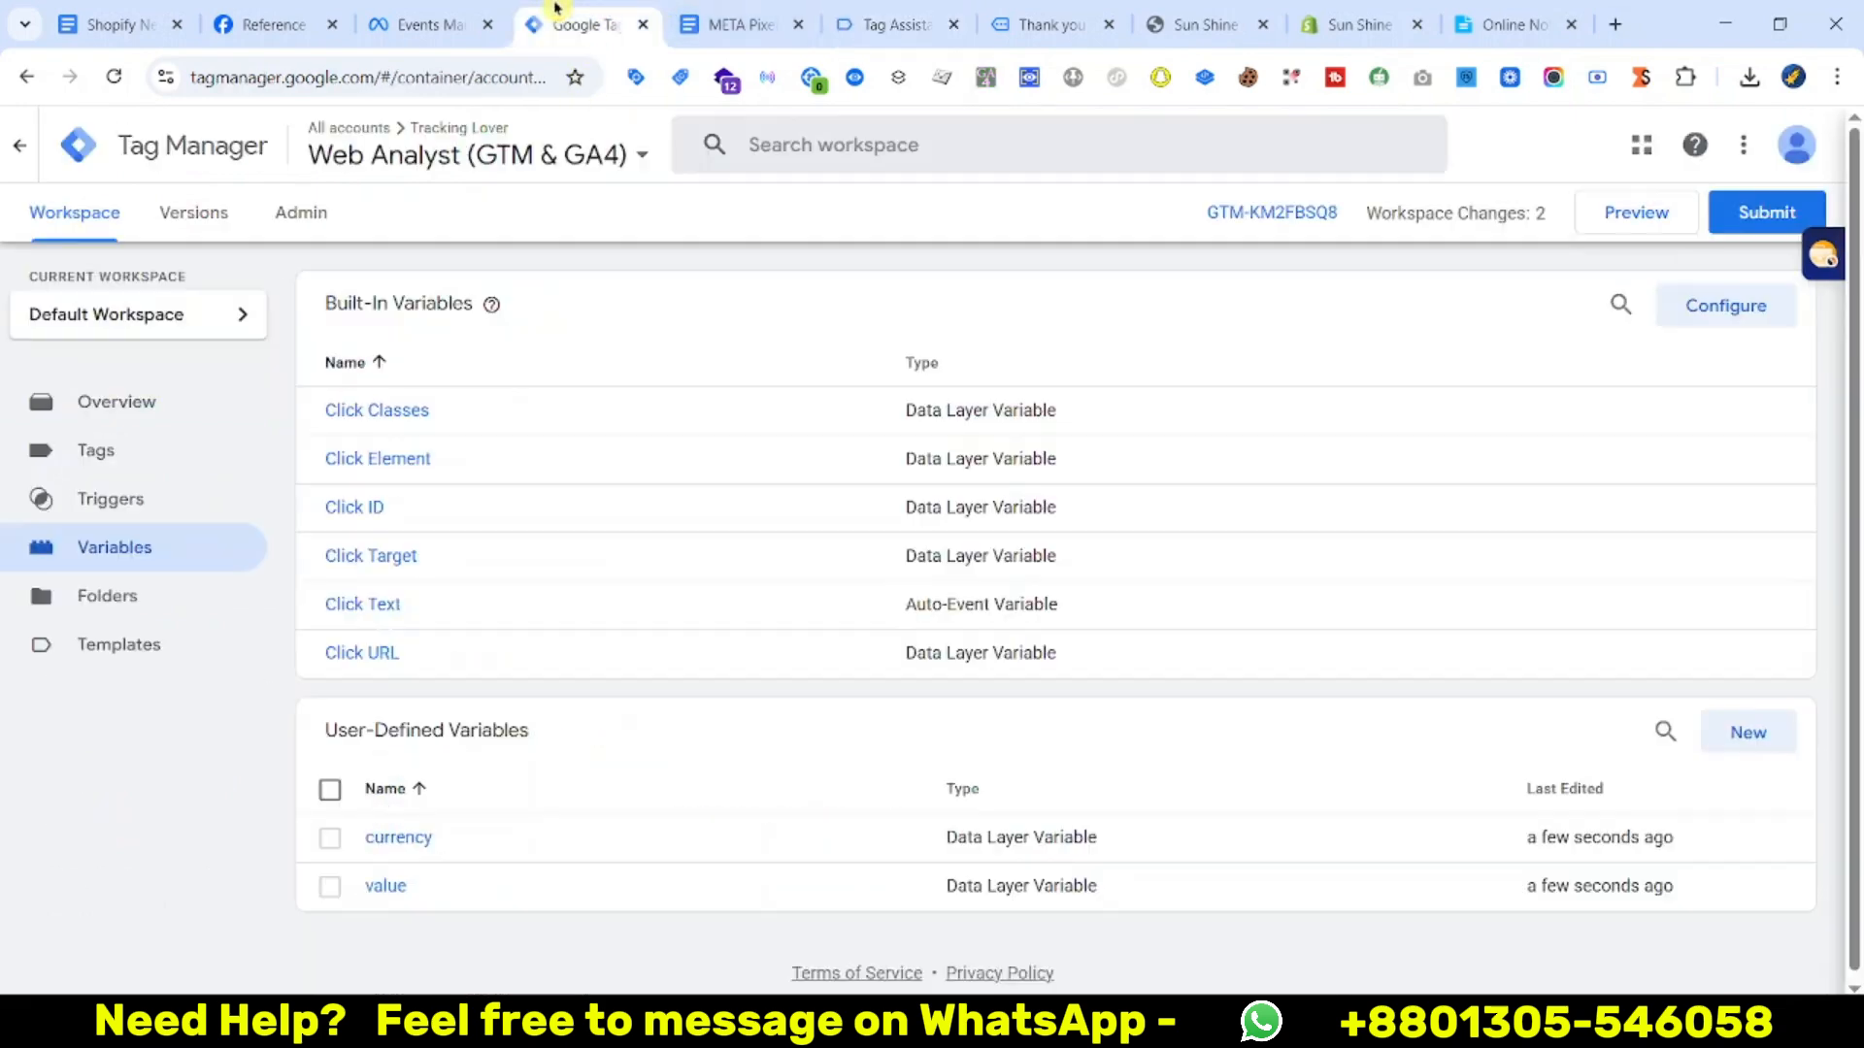
click(1740, 746)
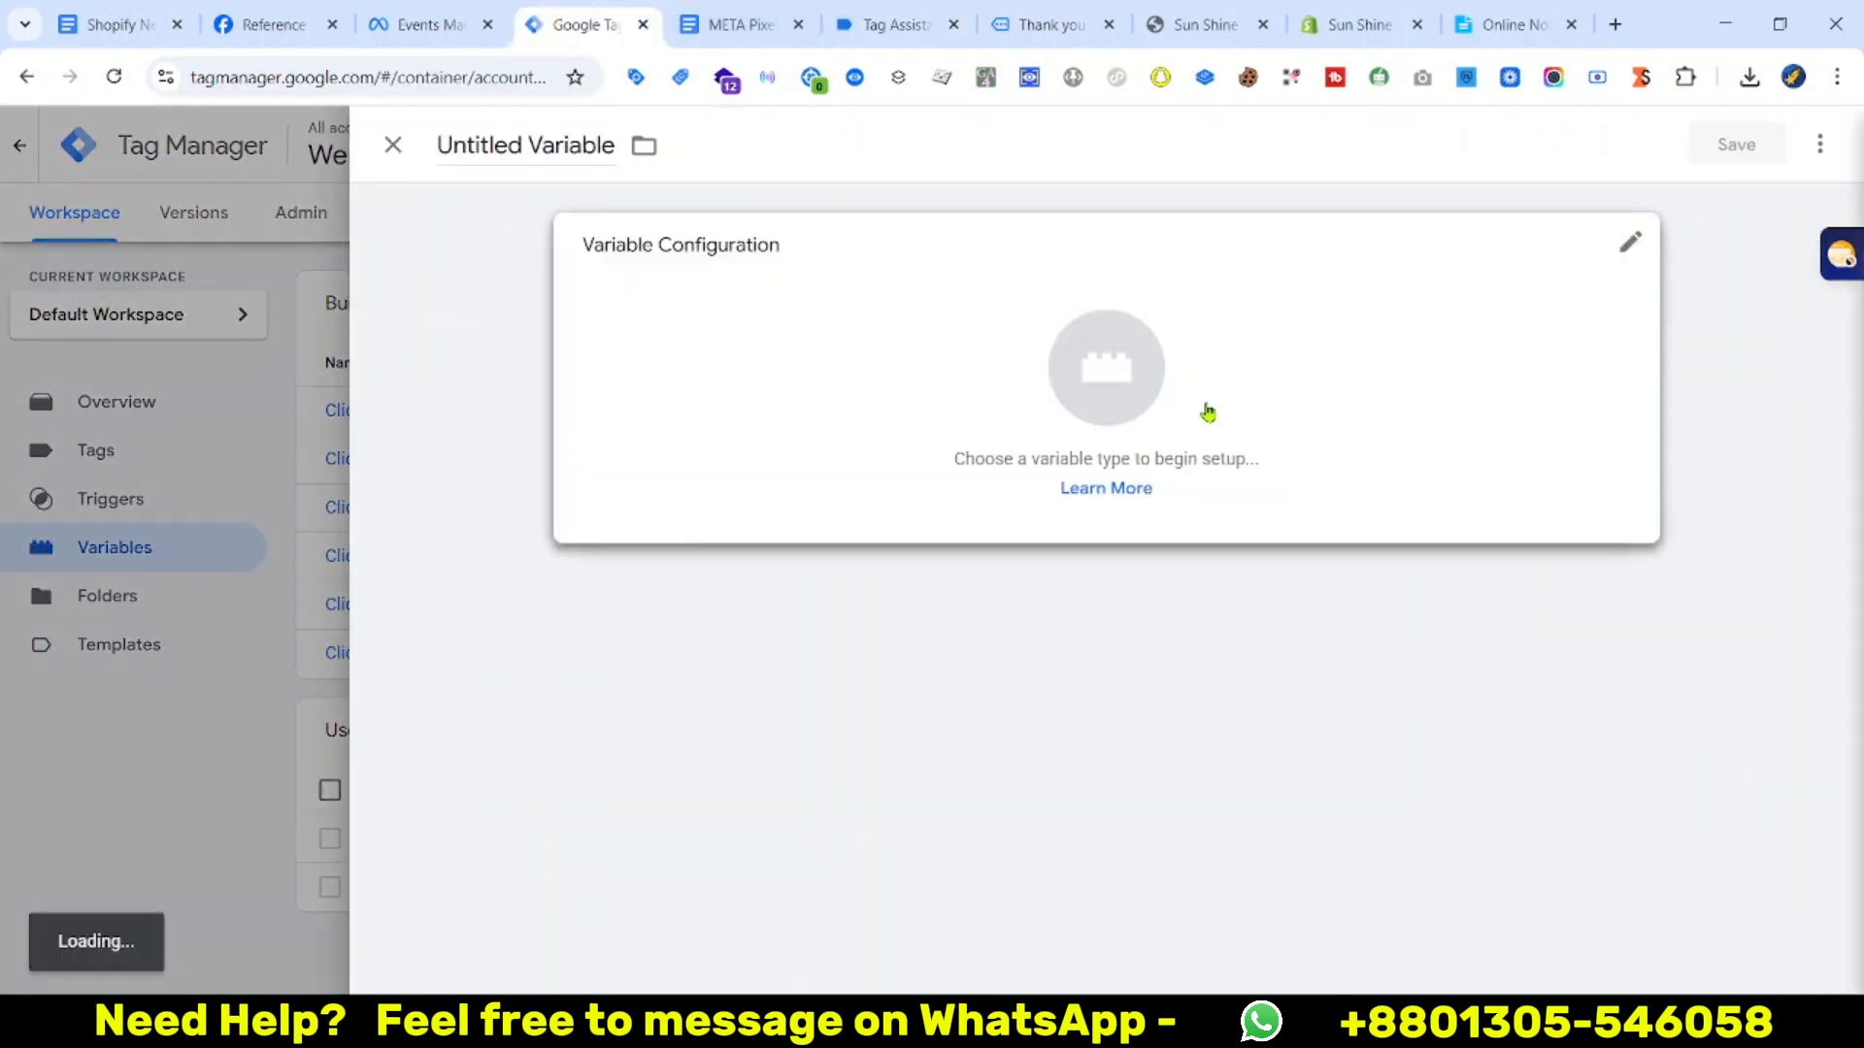
click(1206, 407)
scroll(1453, 806, down, 3)
scroll(1453, 806, down, 2)
click(1209, 701)
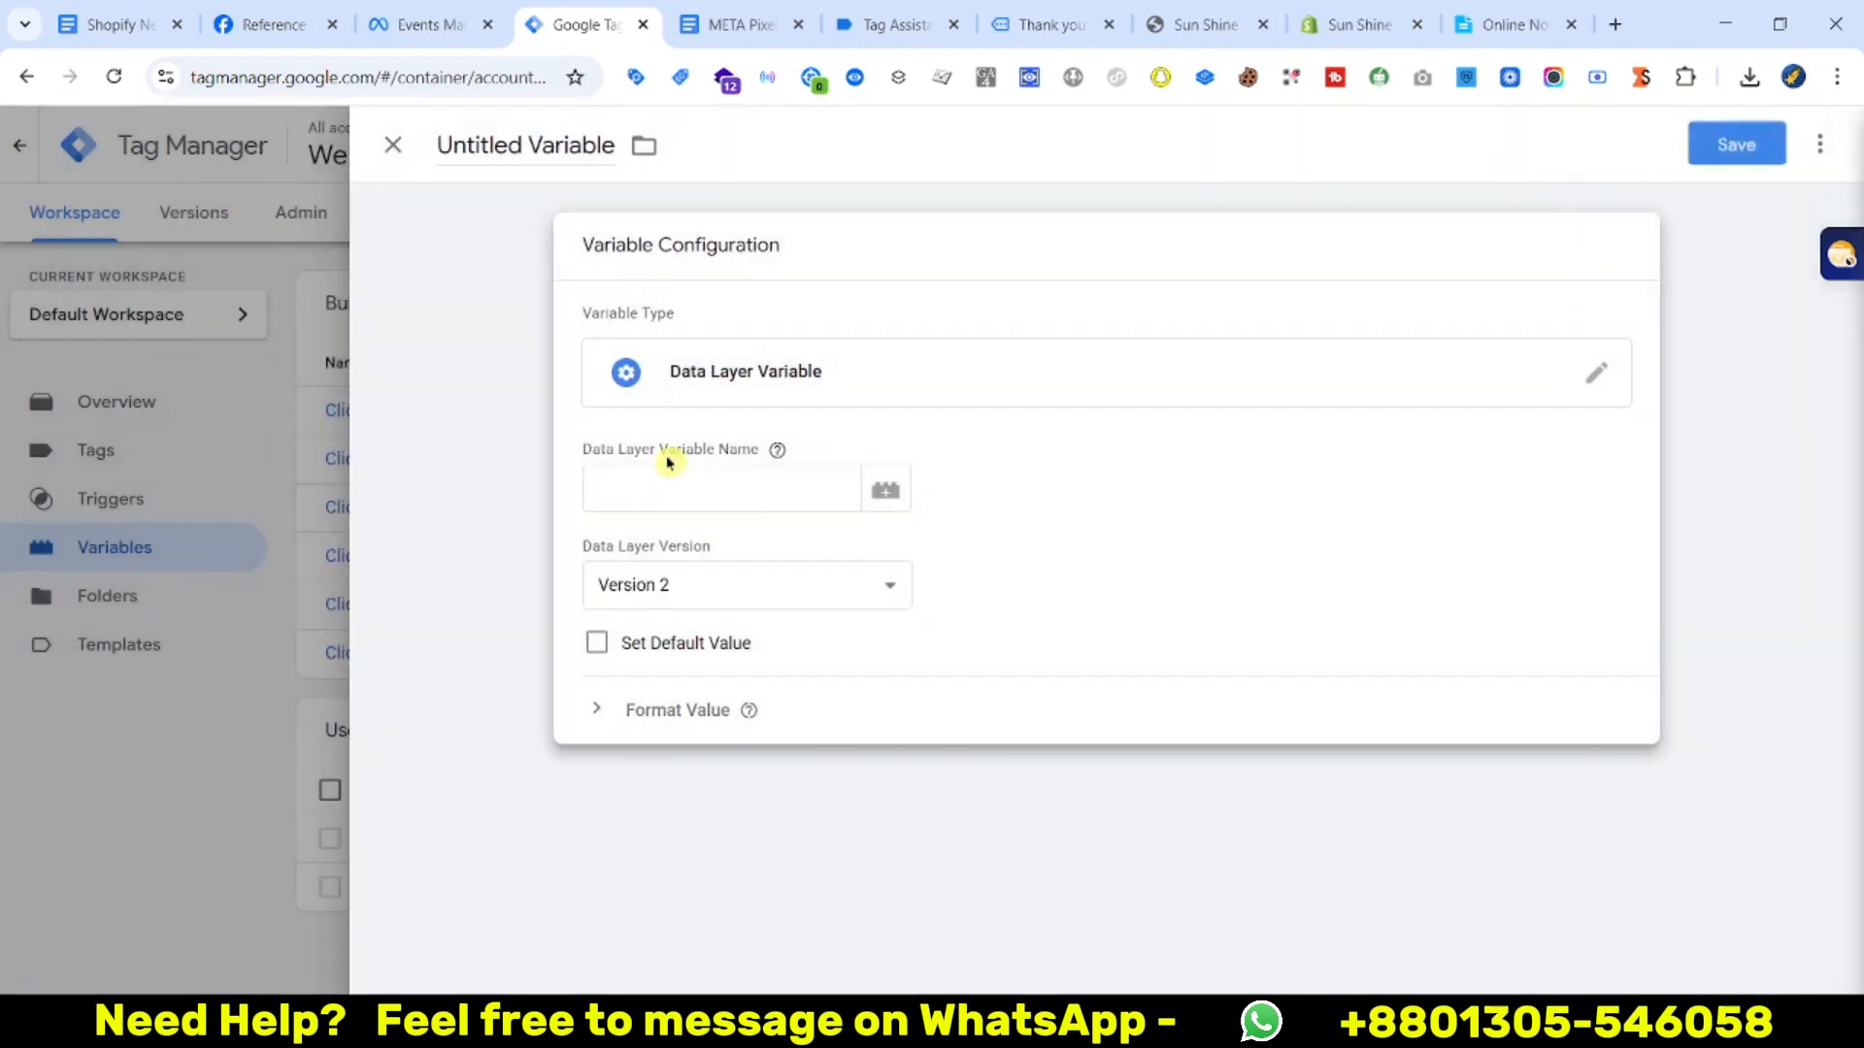
click(674, 492)
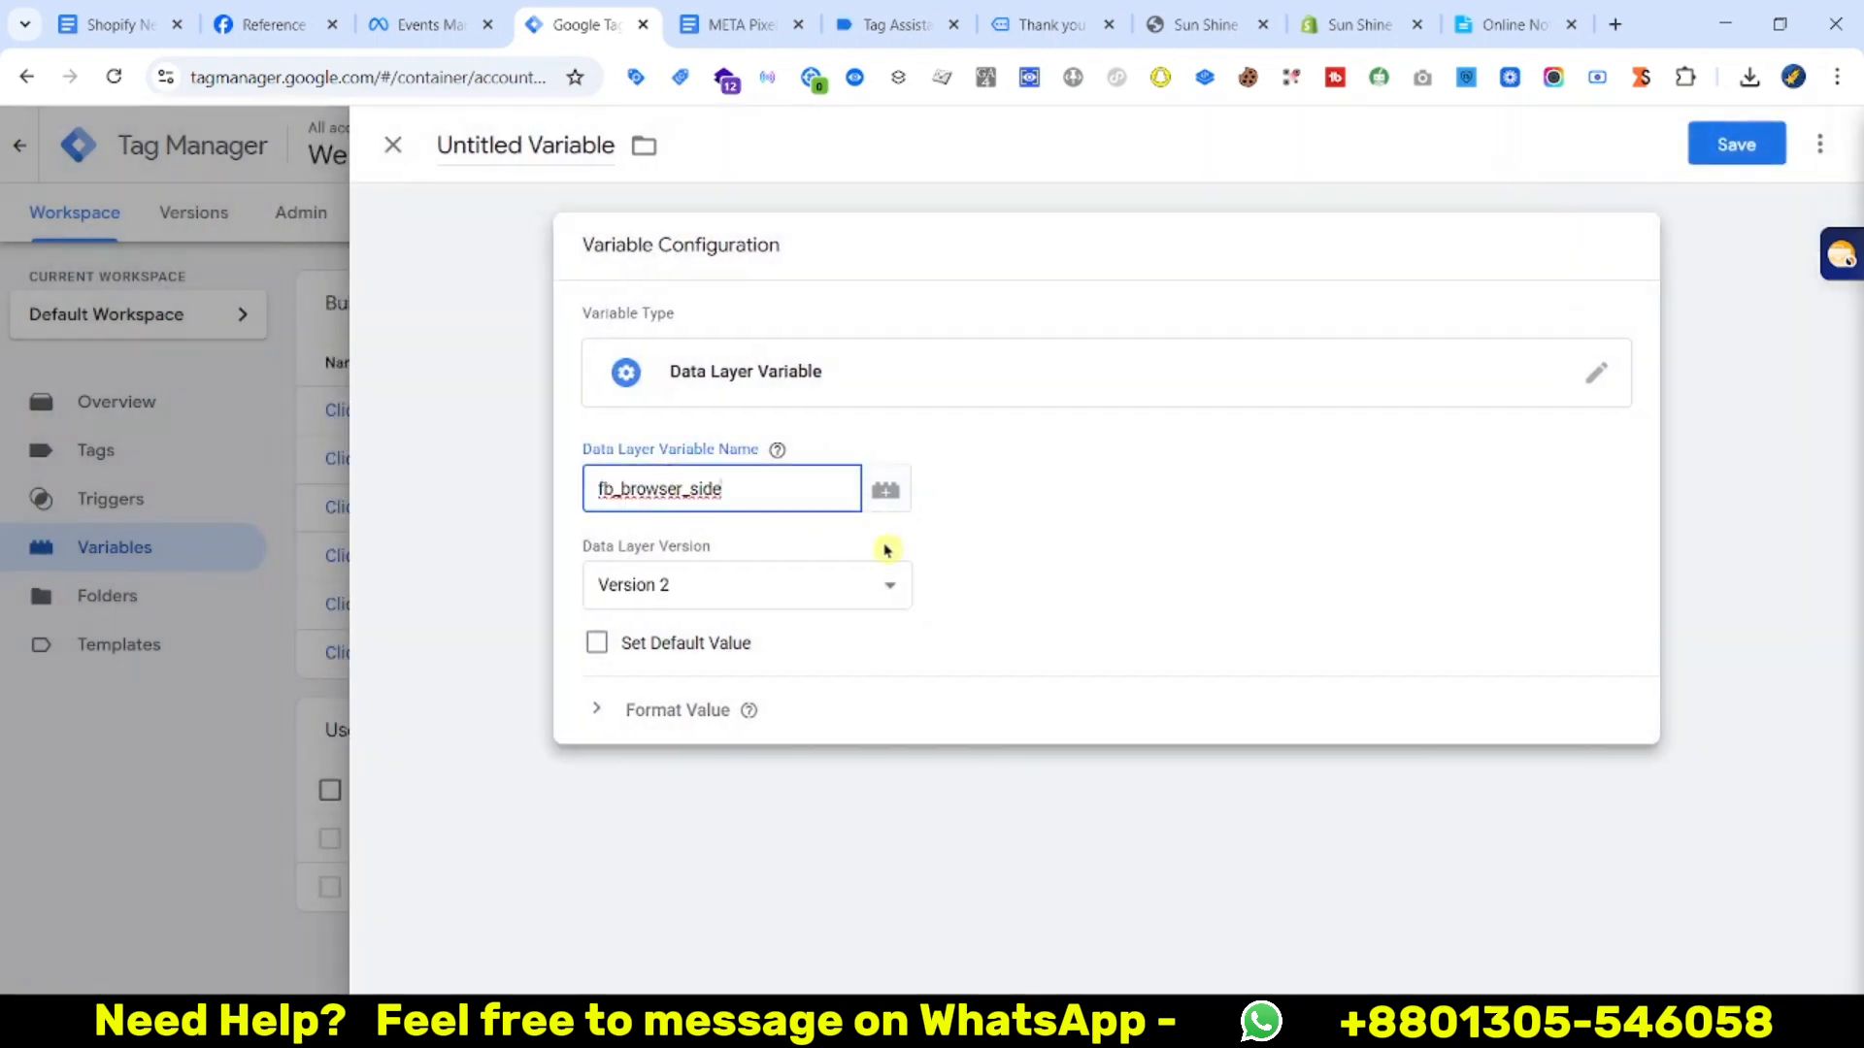
Check the parameter doc and copy the content_ids key from the purchase data layer
click(738, 24)
click(883, 21)
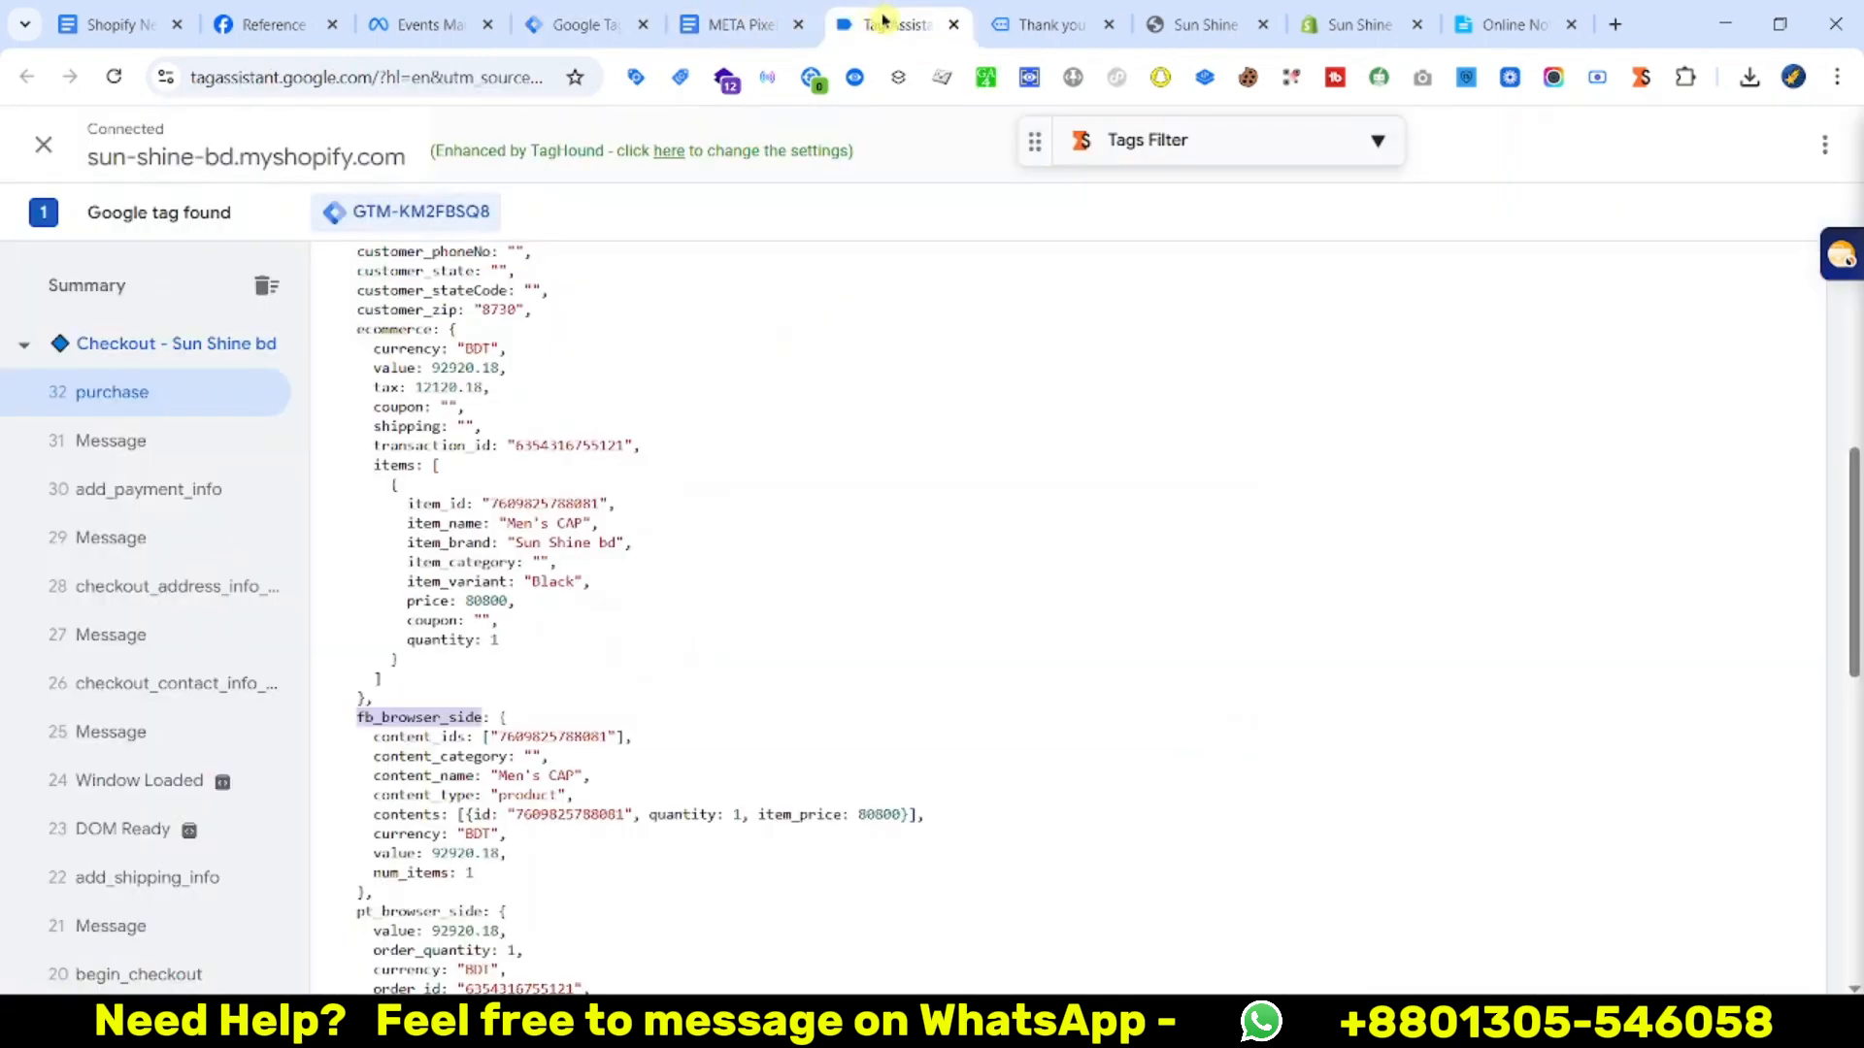
right_click(413, 740)
click(543, 402)
click(559, 23)
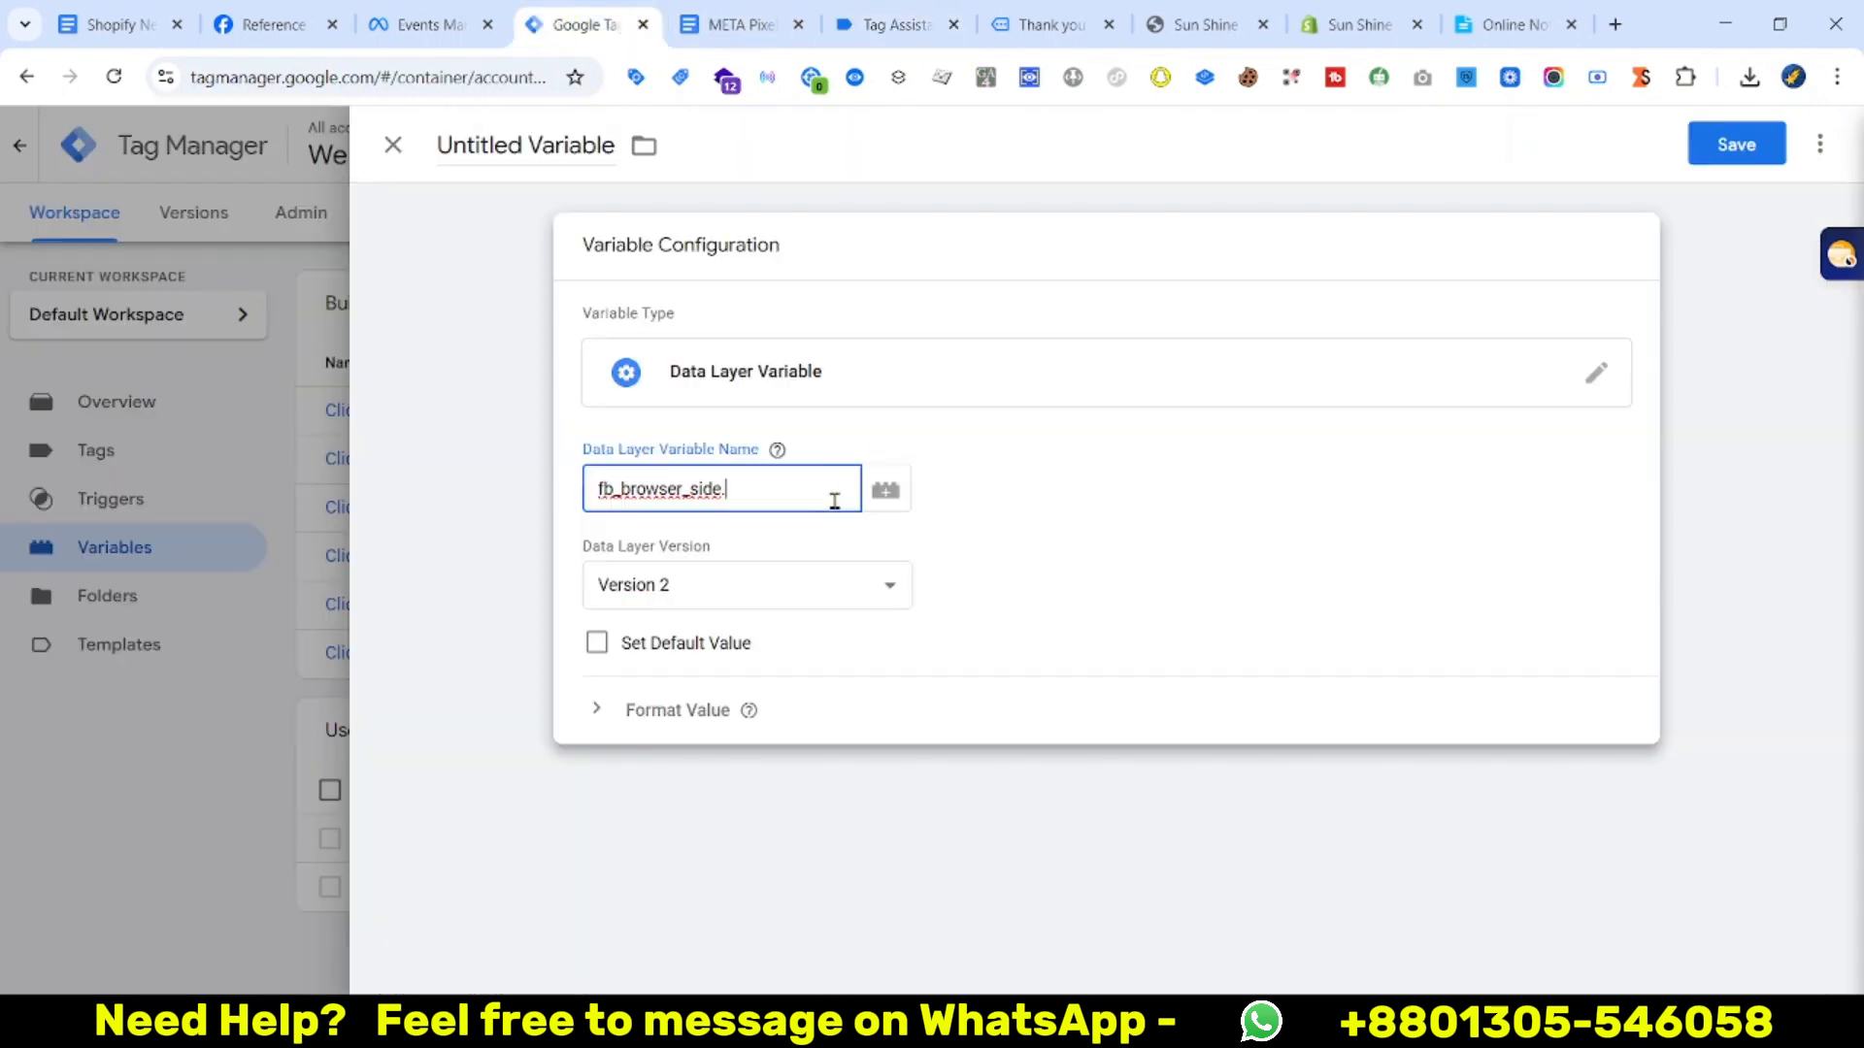
click(738, 24)
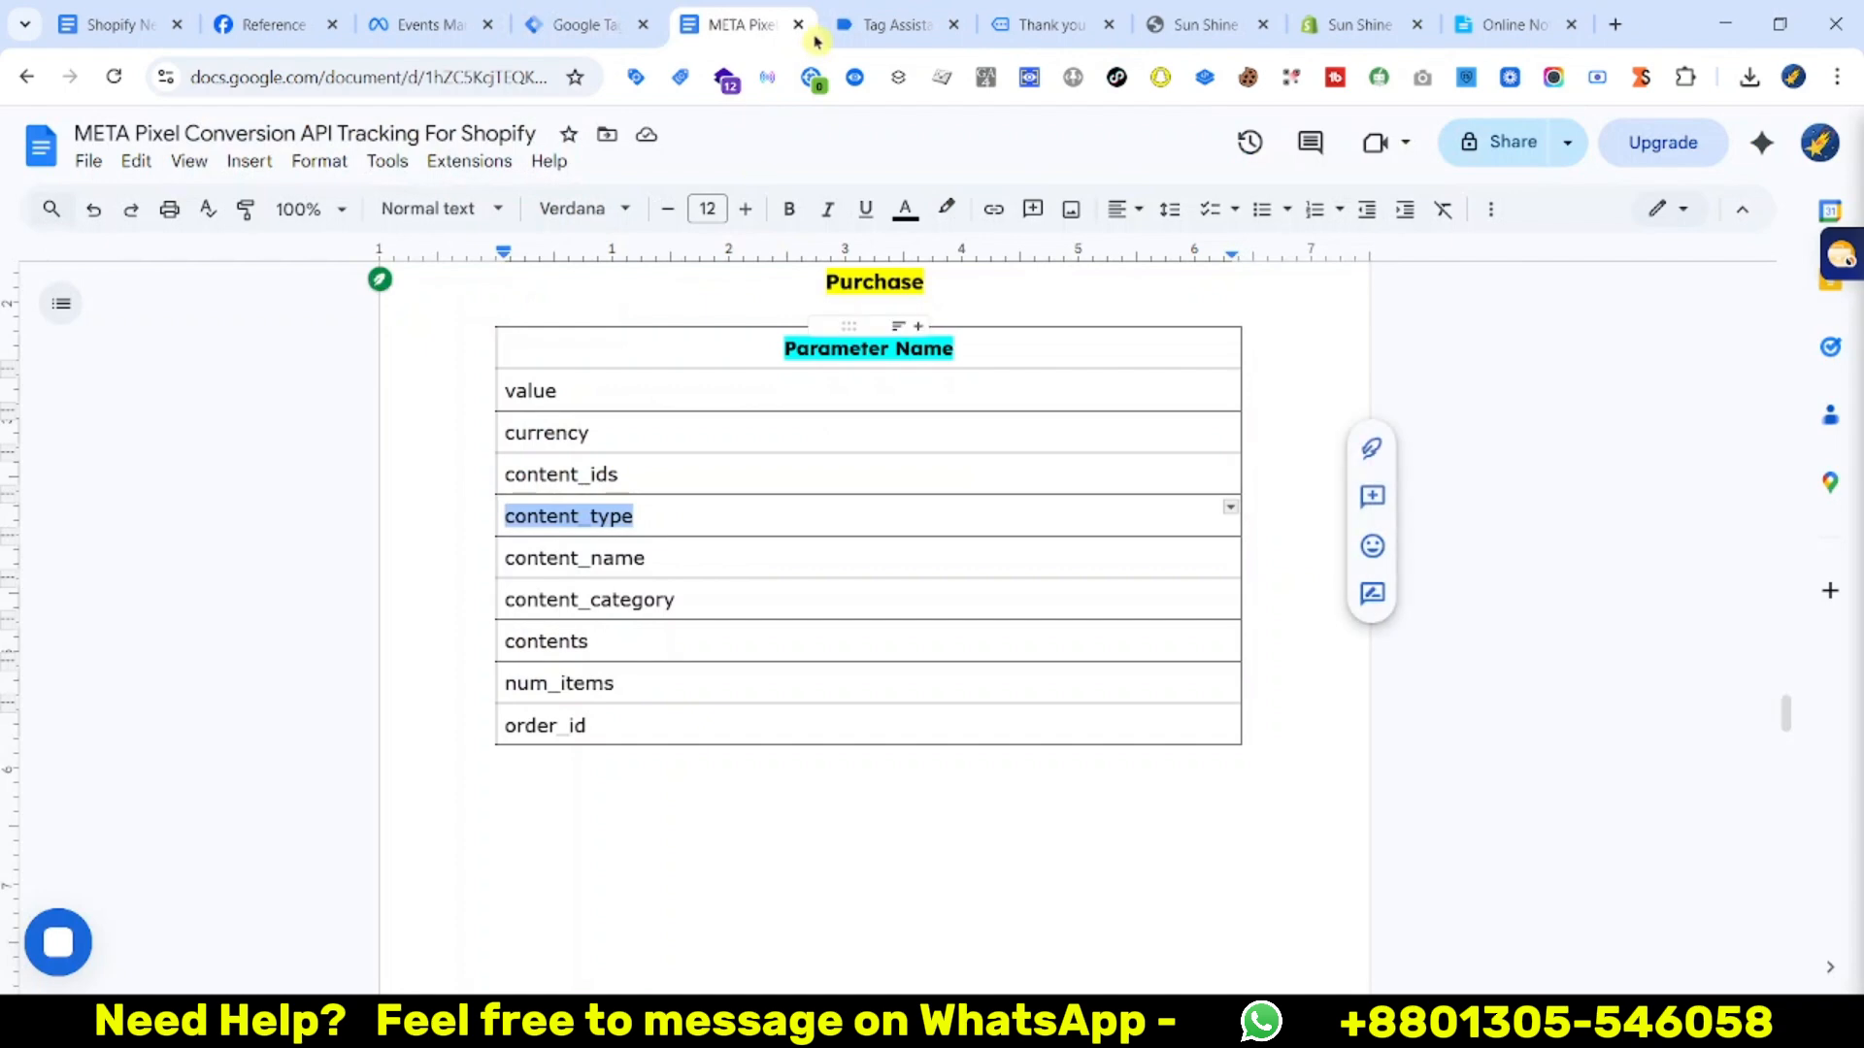
click(854, 24)
click(568, 25)
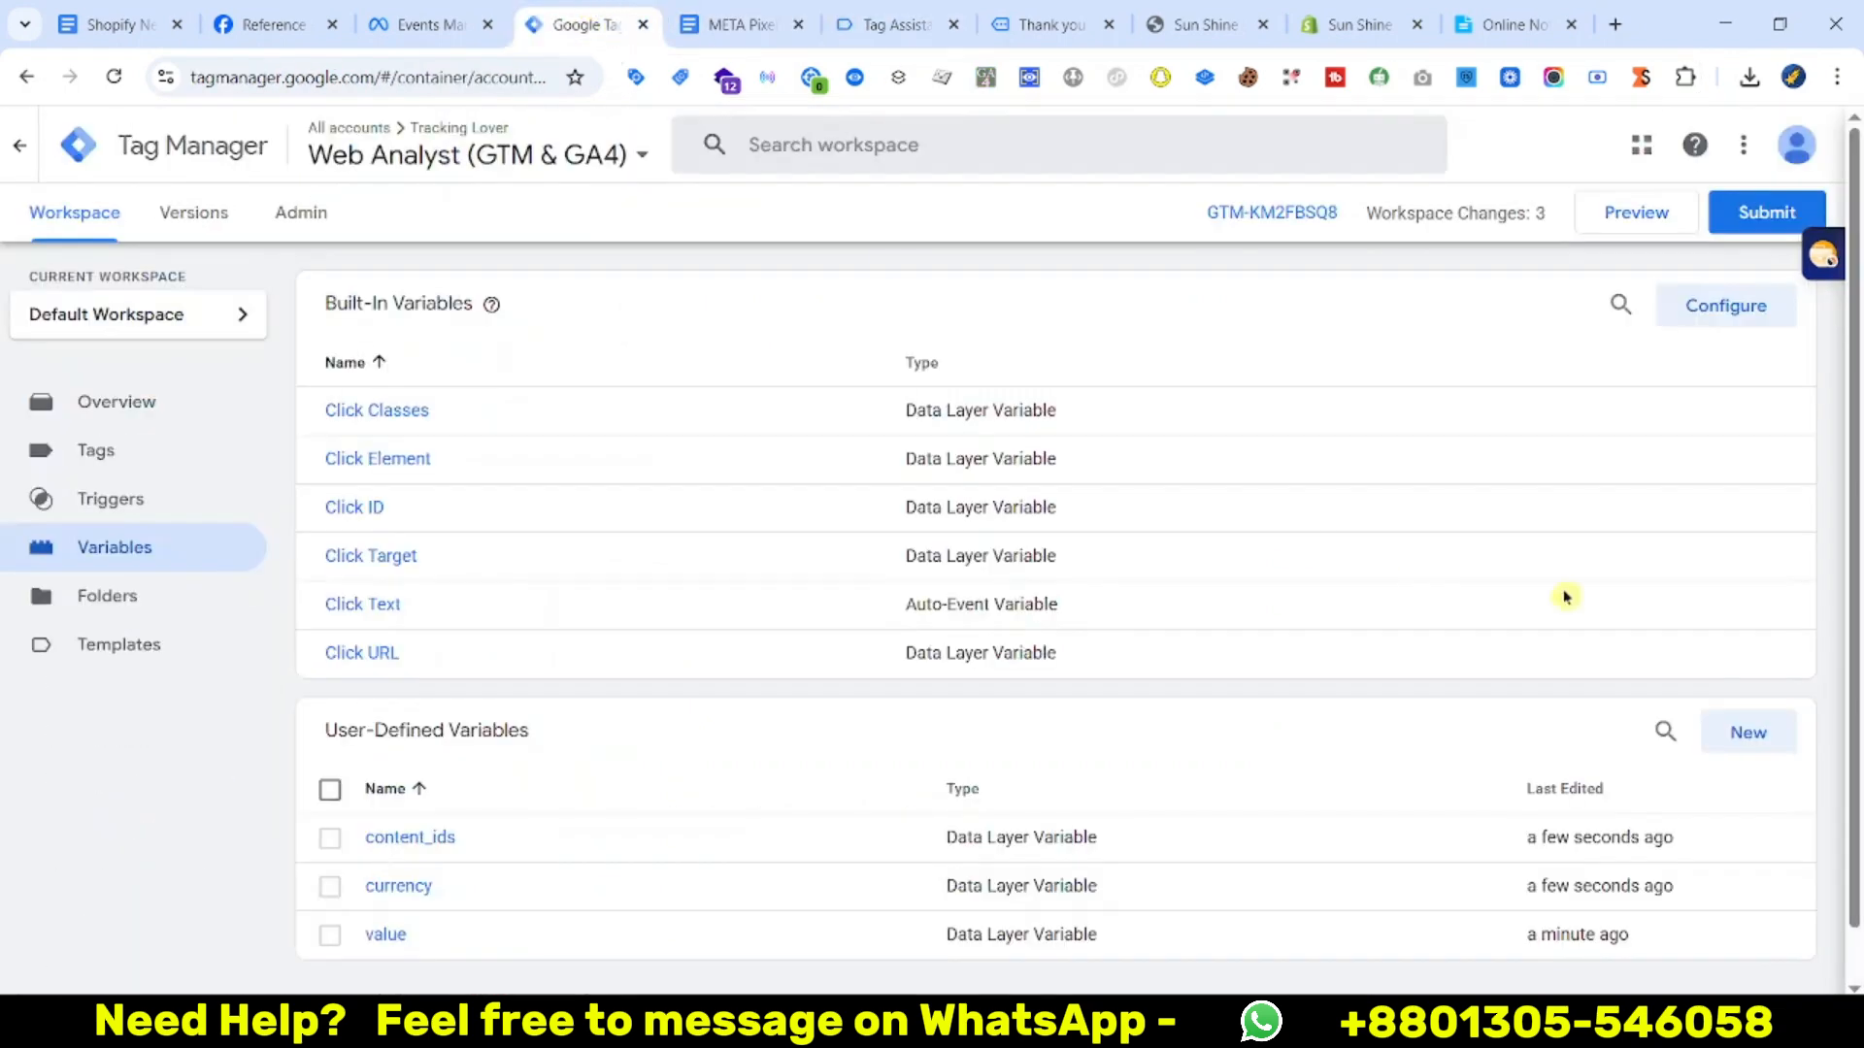
Create a Data Layer Variable reading fb_browser_side.content_type, saved as content_type
click(1715, 725)
click(1348, 470)
scroll(1582, 679, down, 4)
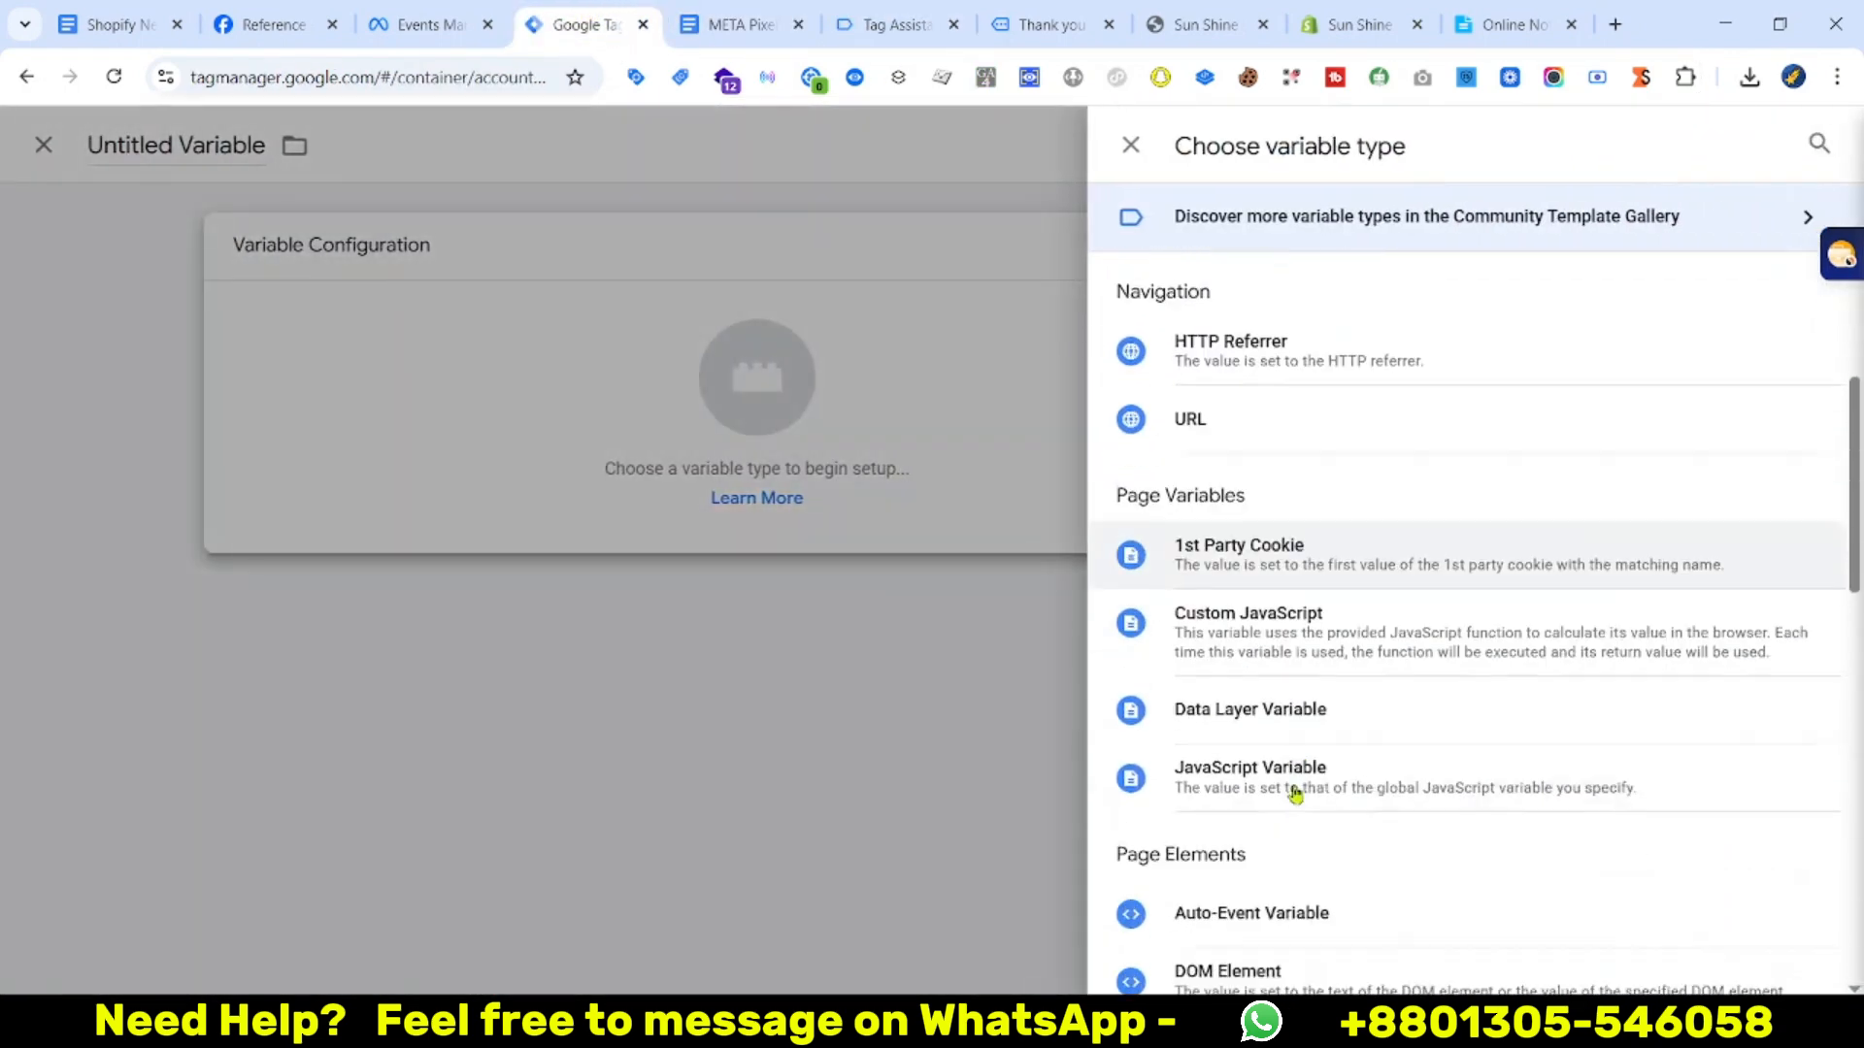
click(1306, 701)
click(765, 495)
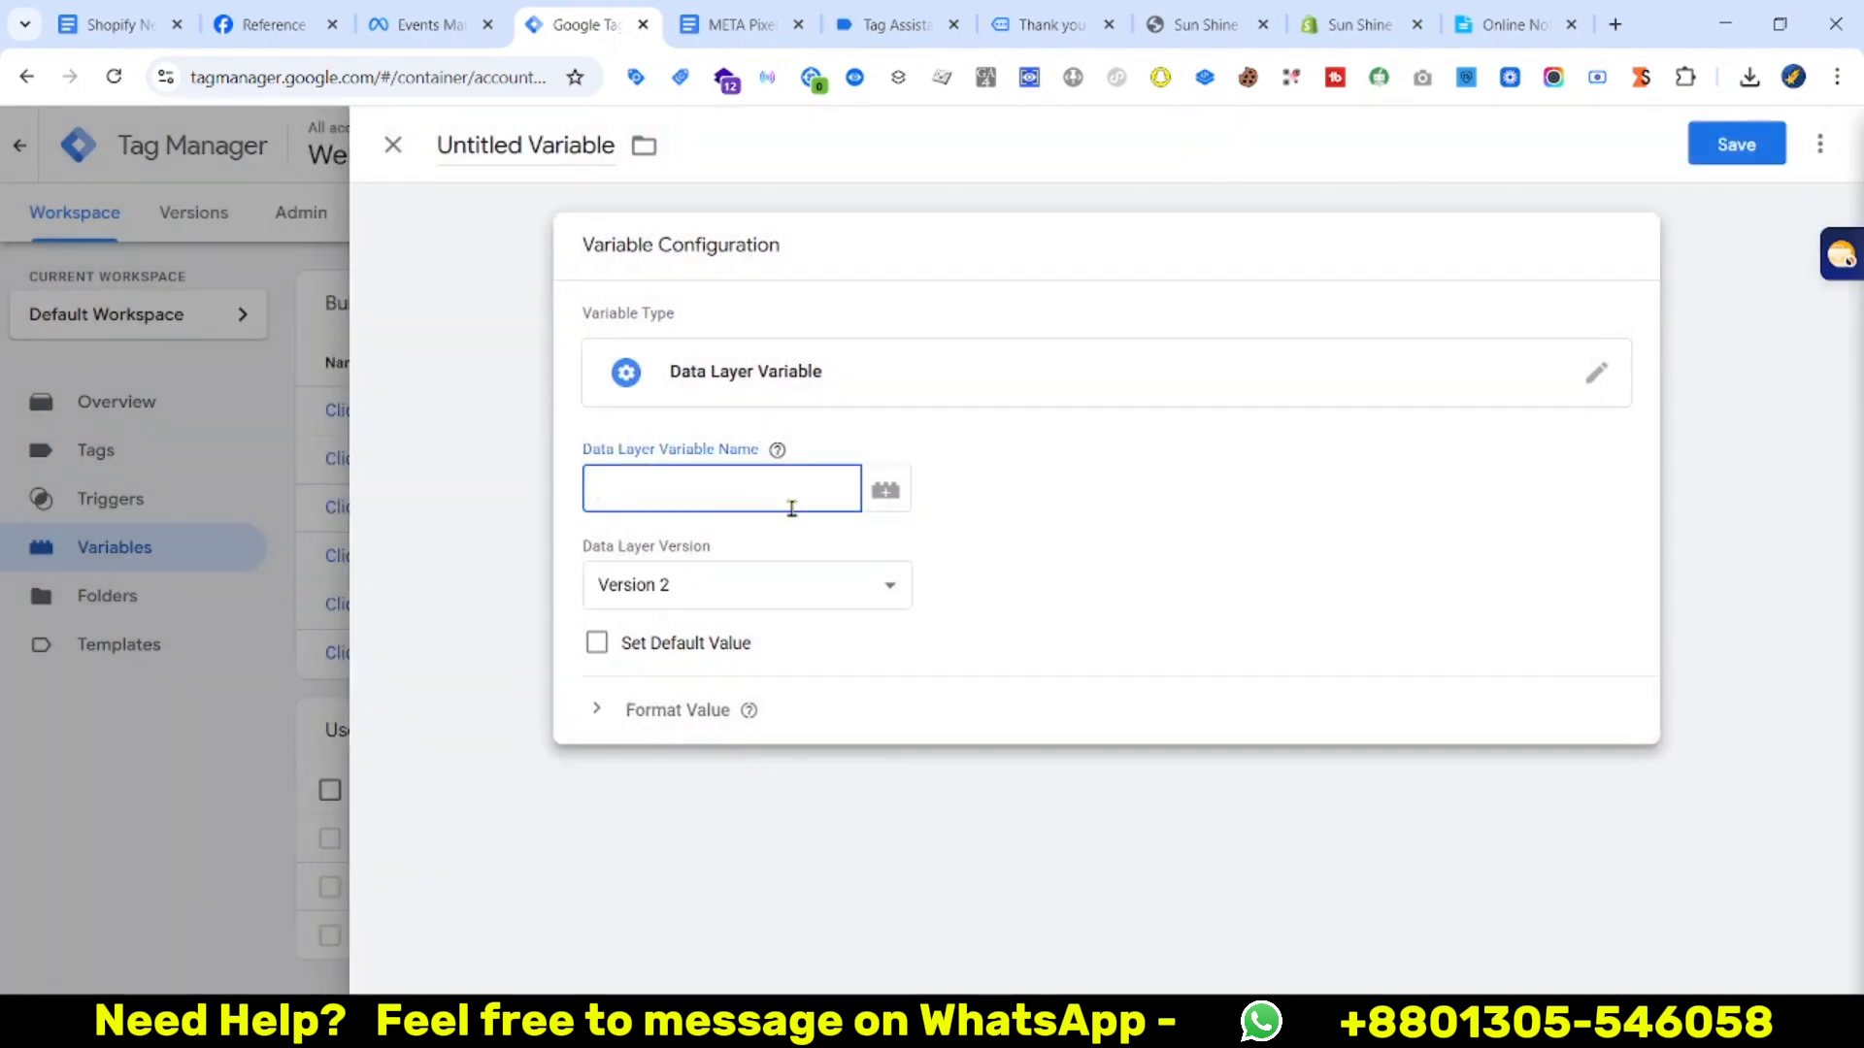
key(super+v)
click(724, 769)
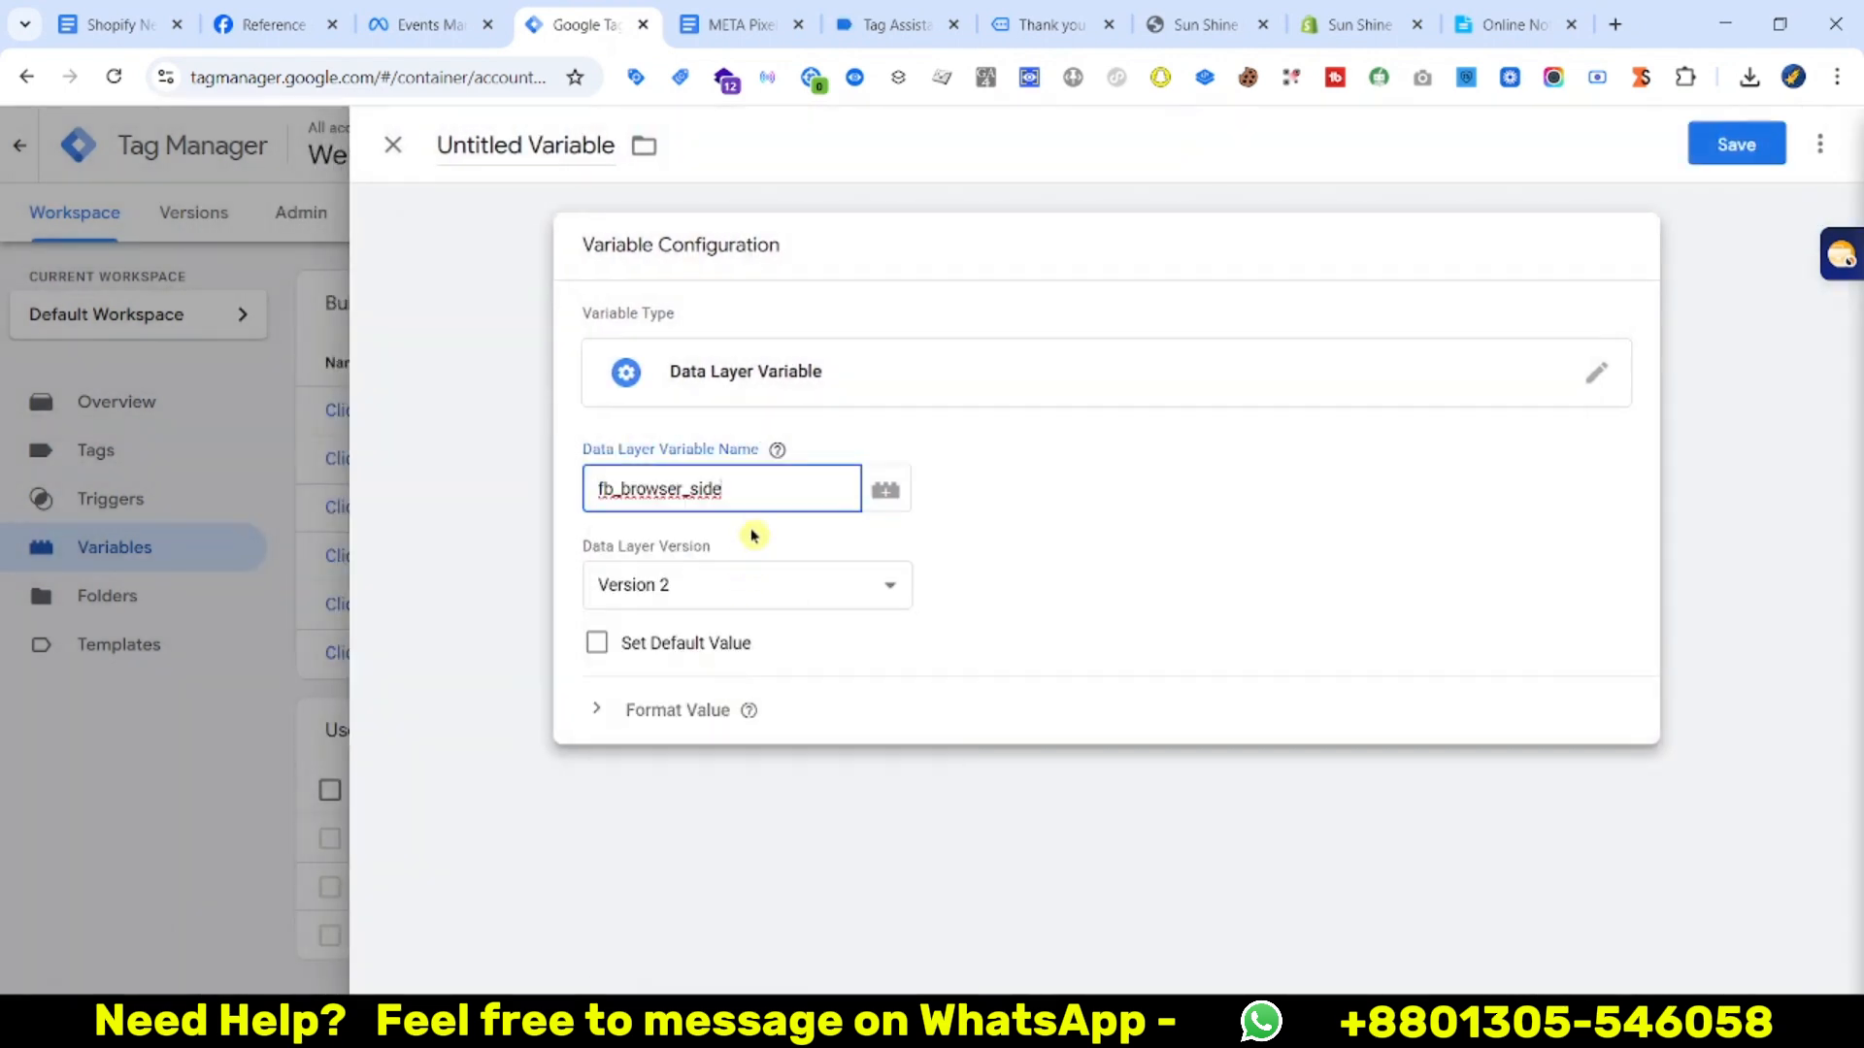
key(super+v)
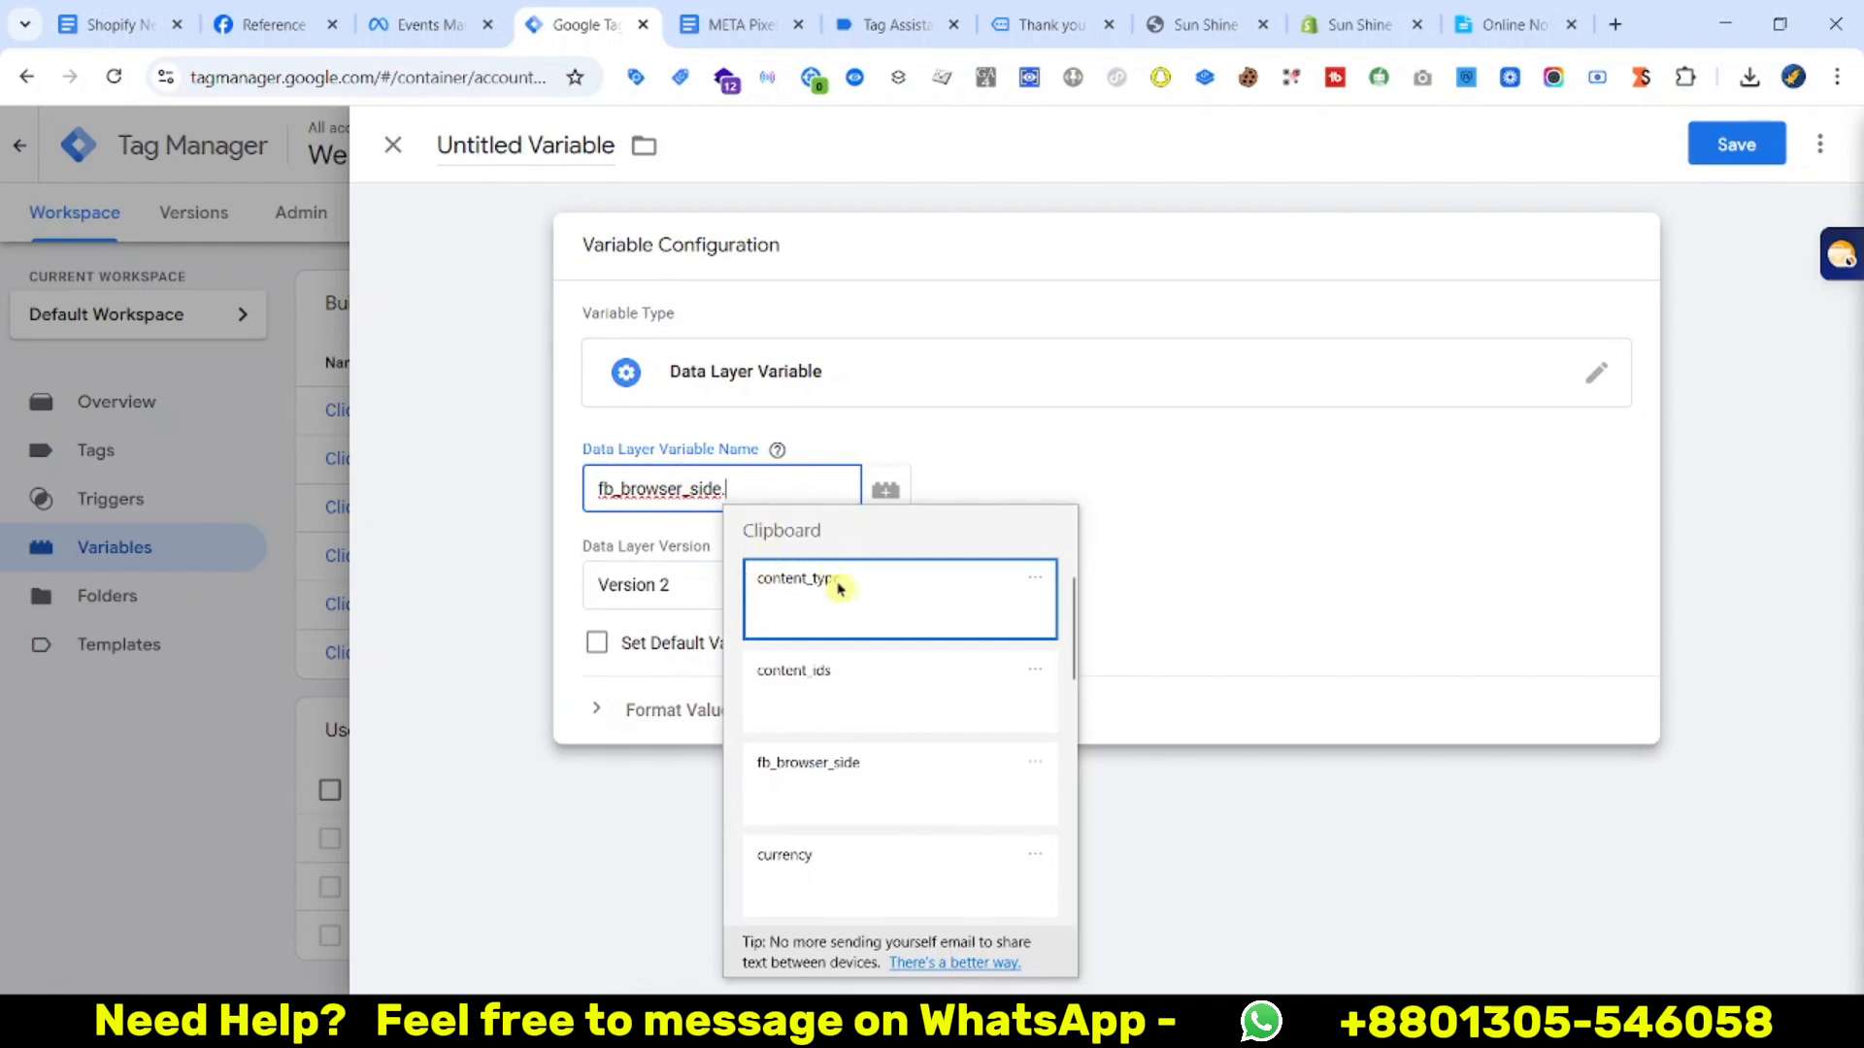
click(838, 587)
click(1736, 143)
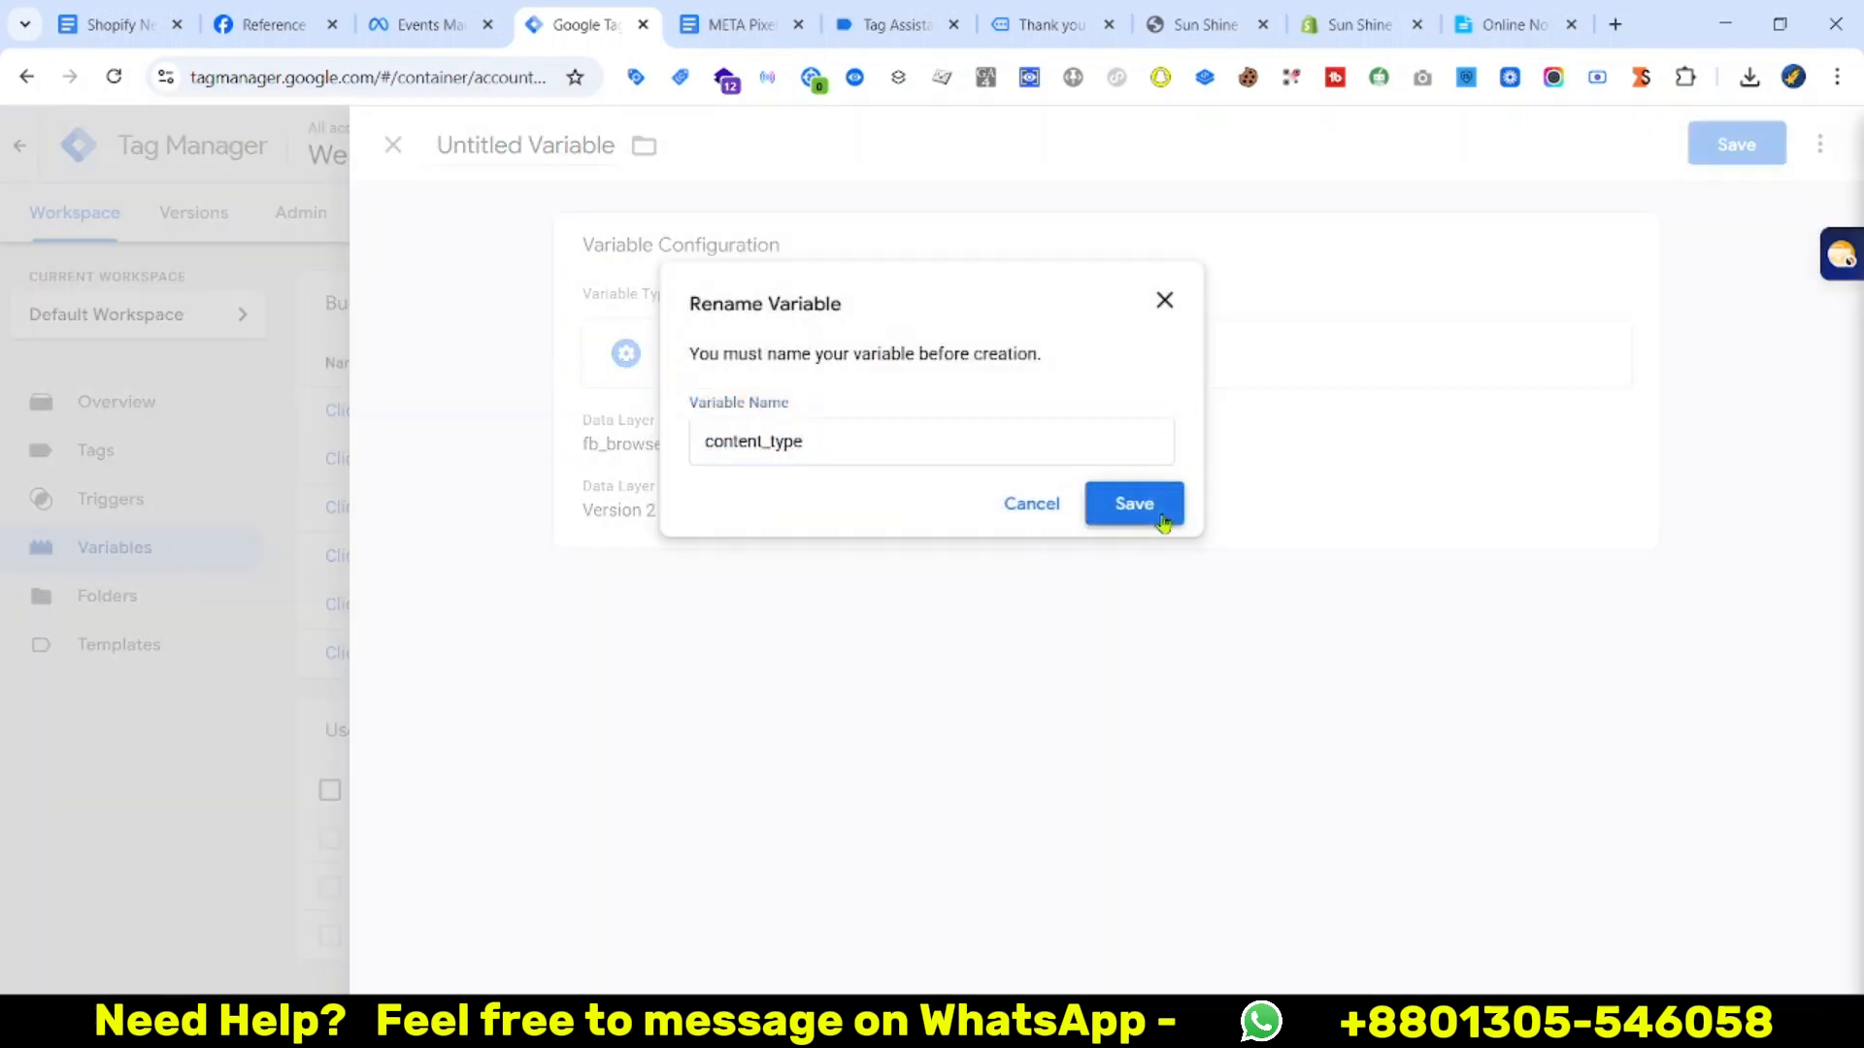
click(1162, 522)
Review the parameter list and purchase data layer, then go back to the variables list
click(743, 24)
click(888, 24)
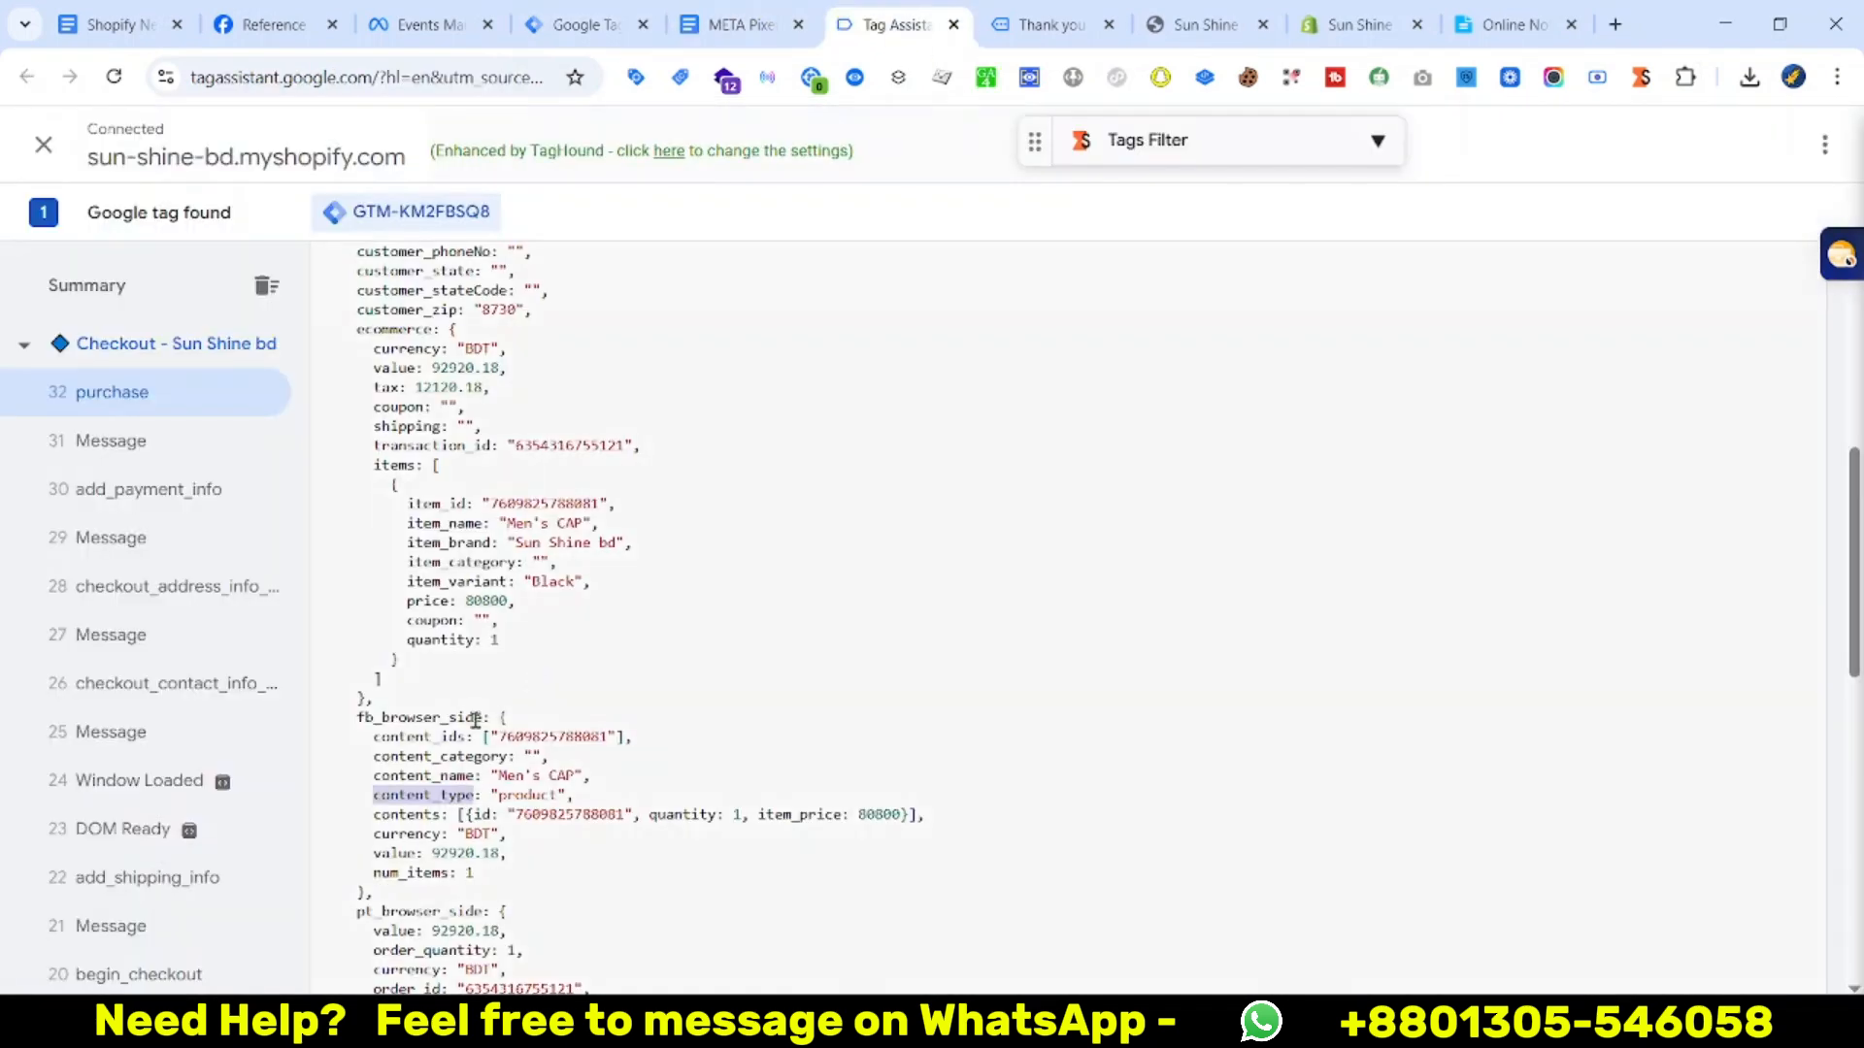
click(587, 24)
Create a Data Layer Variable reading fb_browser_side.content_name, saved as content_name
click(1718, 746)
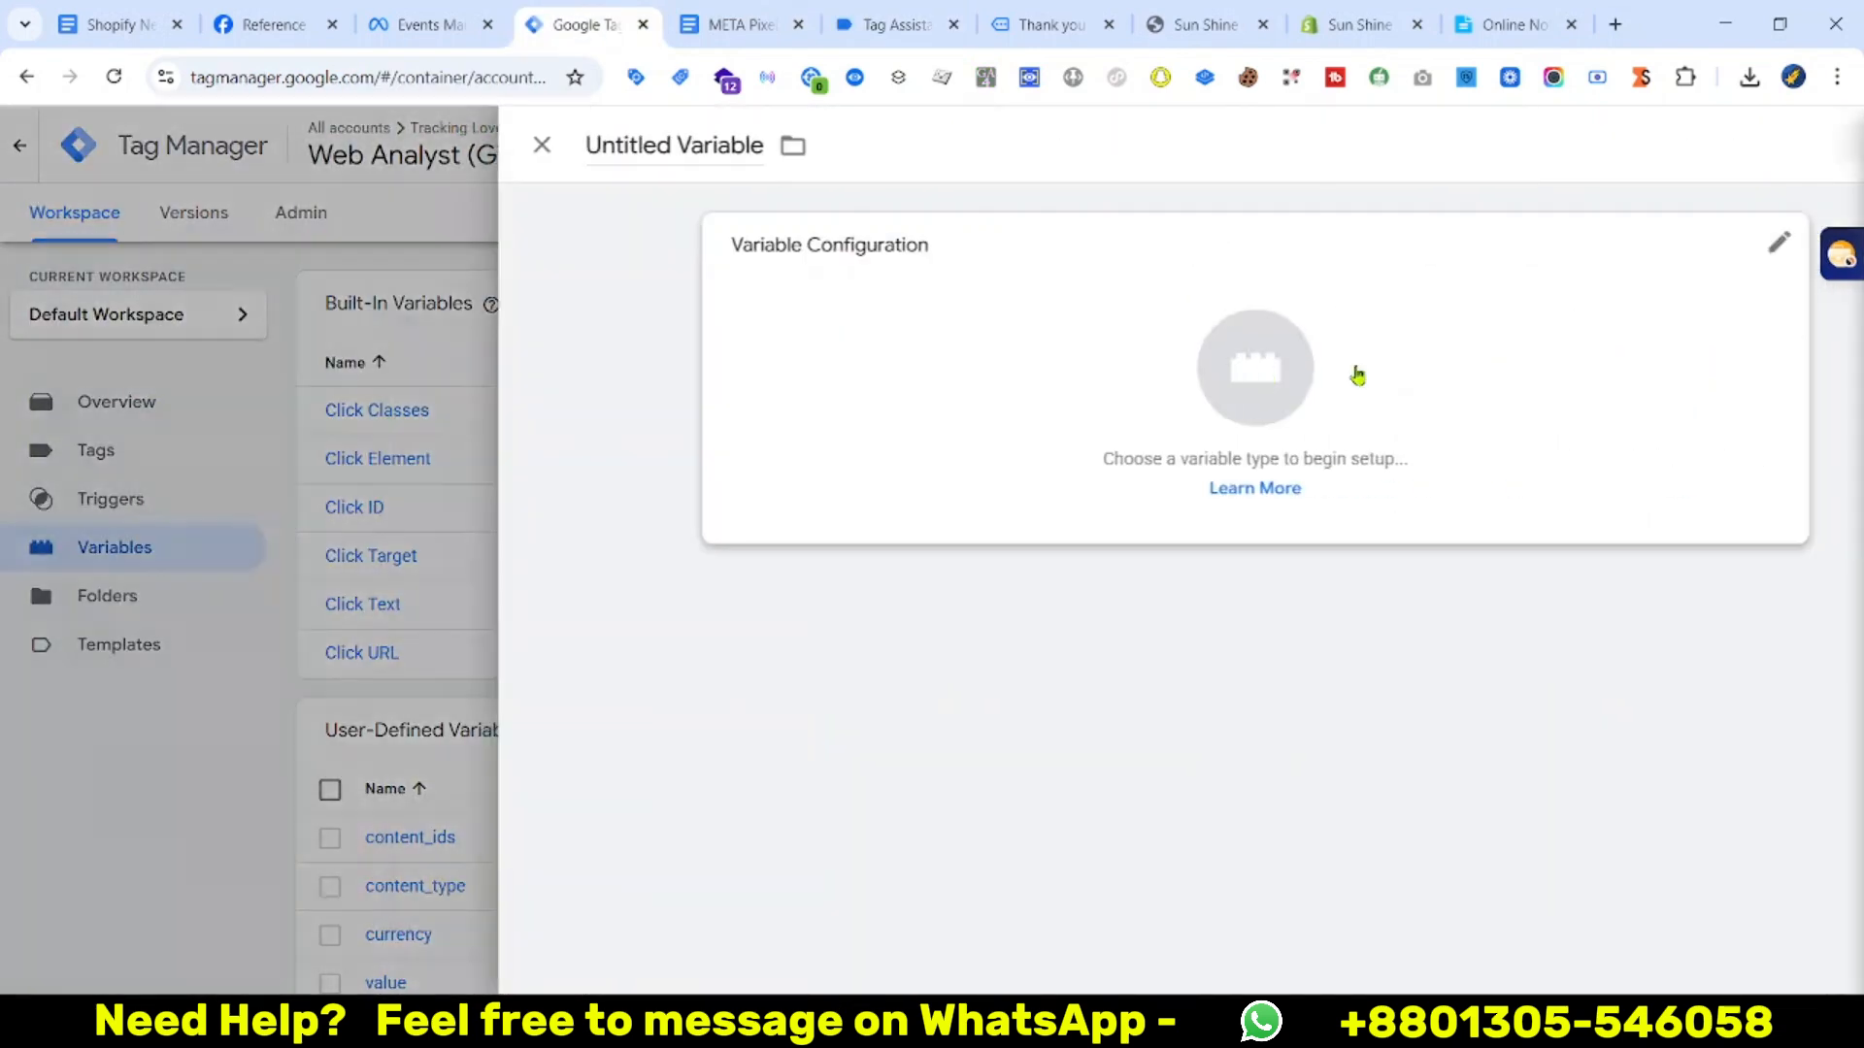
click(1352, 375)
scroll(1452, 853, down, 3)
click(1223, 698)
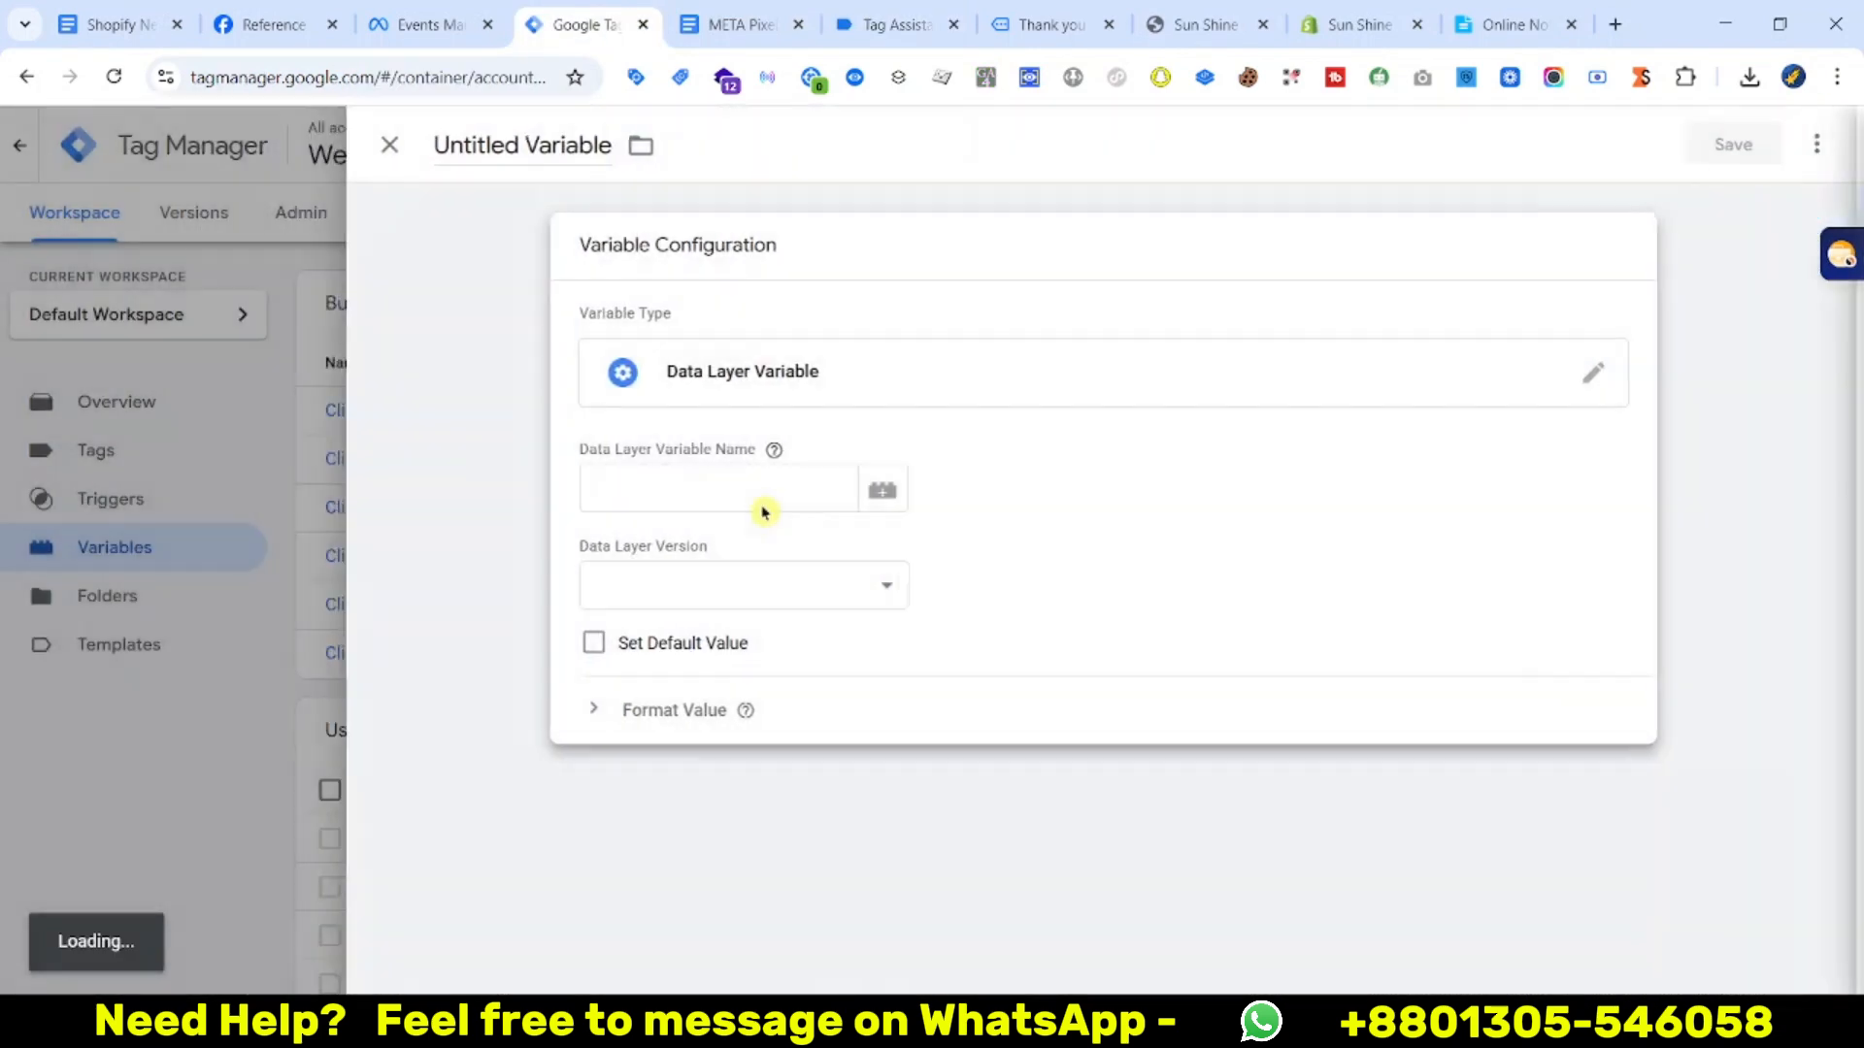
click(726, 495)
key(super+v)
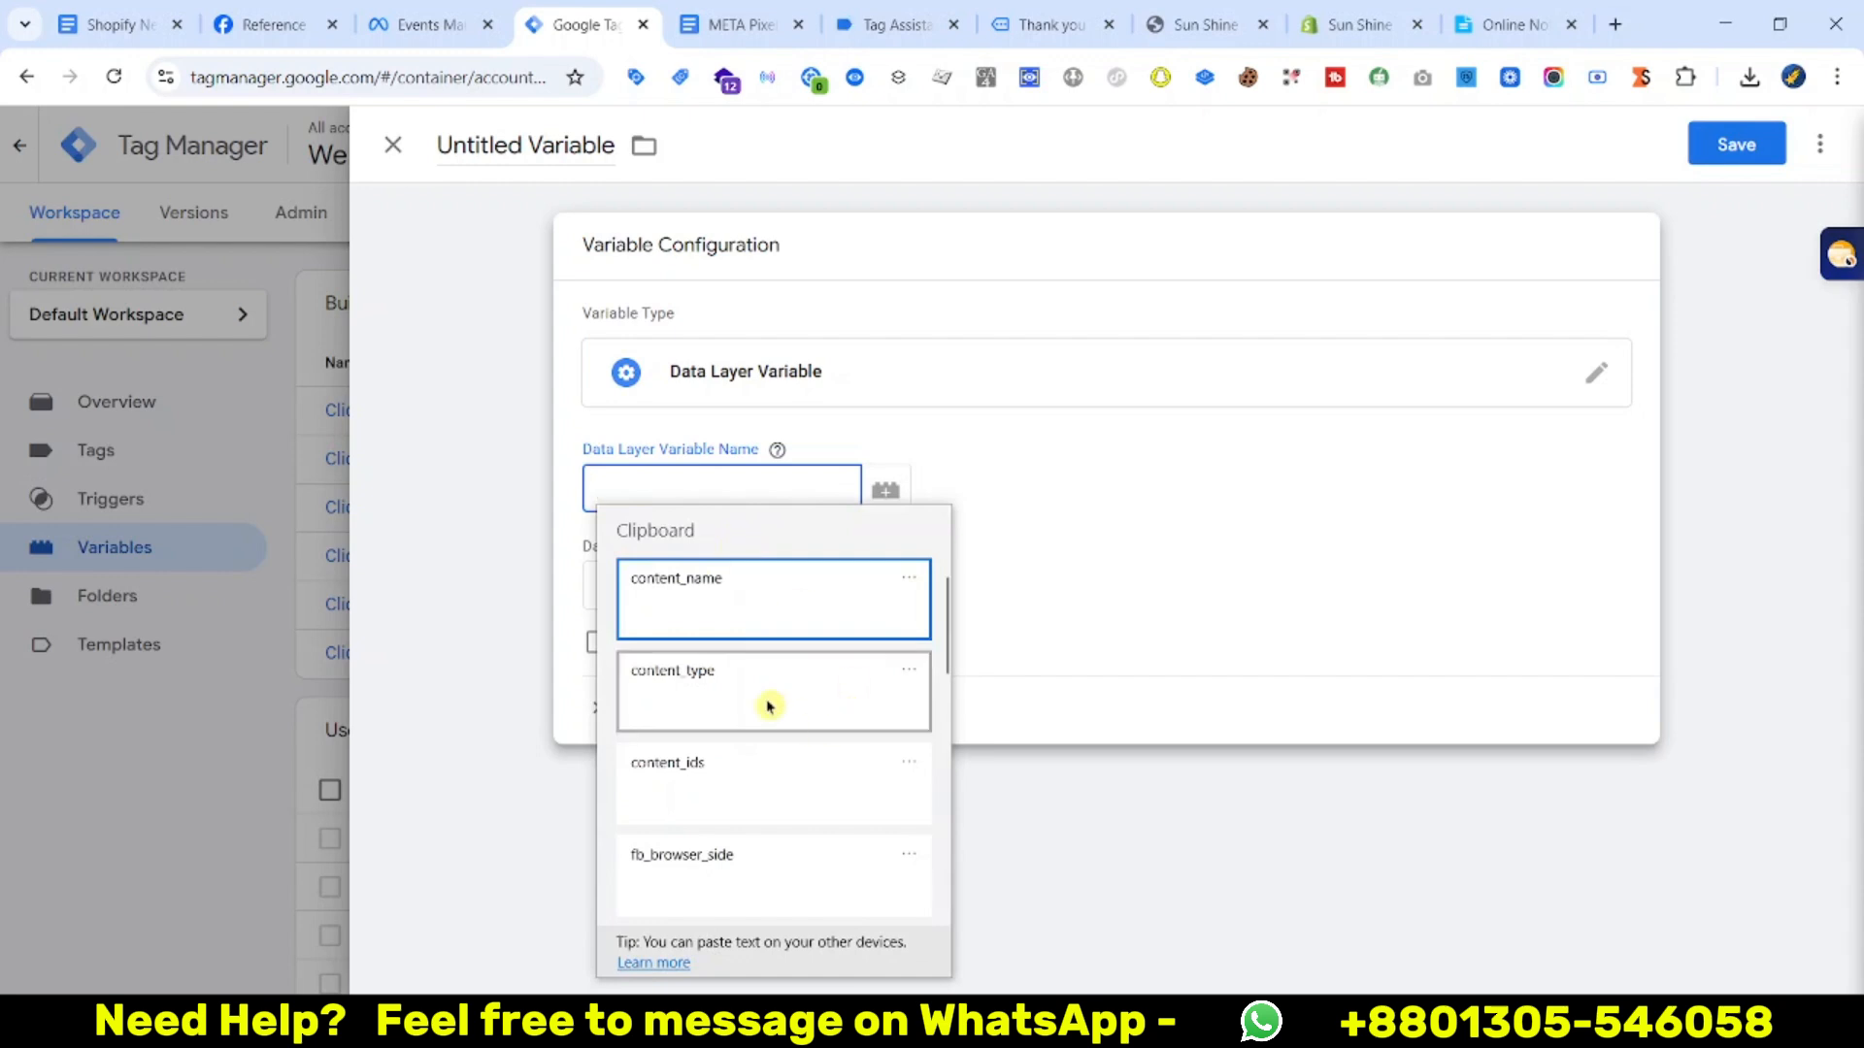
click(715, 861)
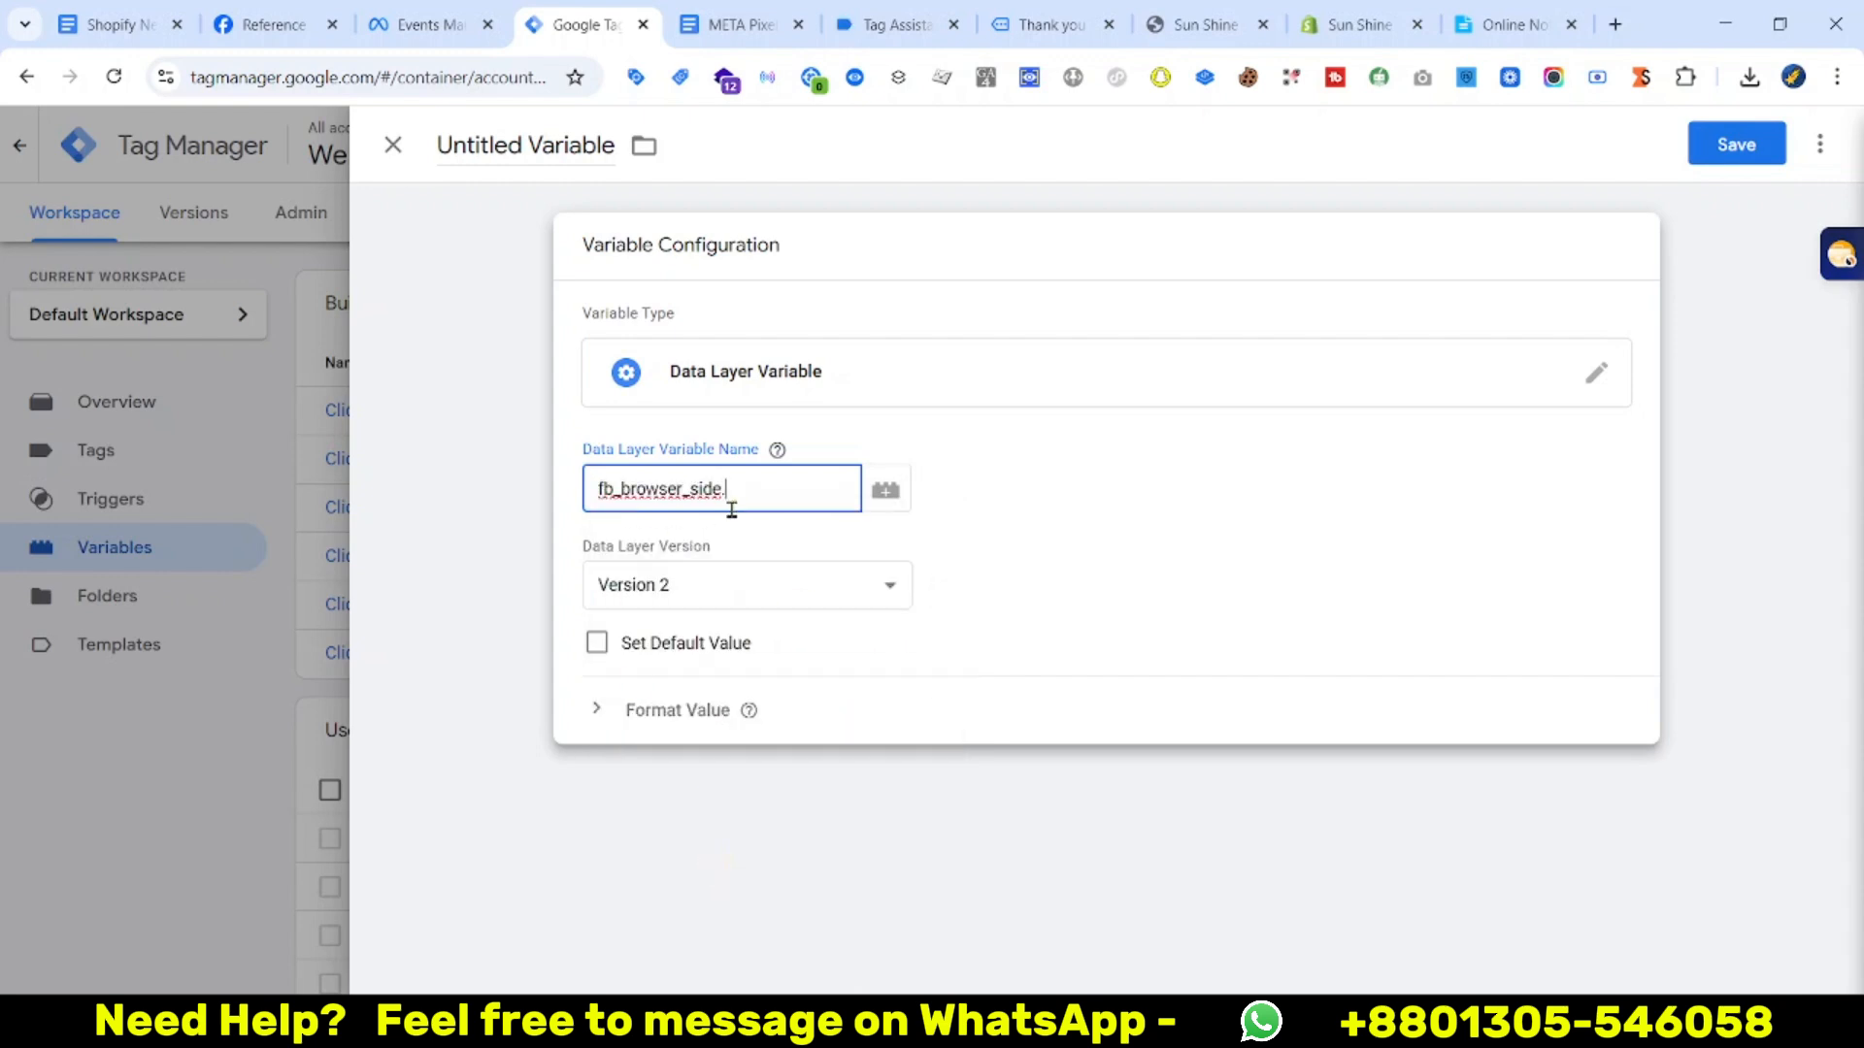
key(super+v)
text(.)
click(921, 617)
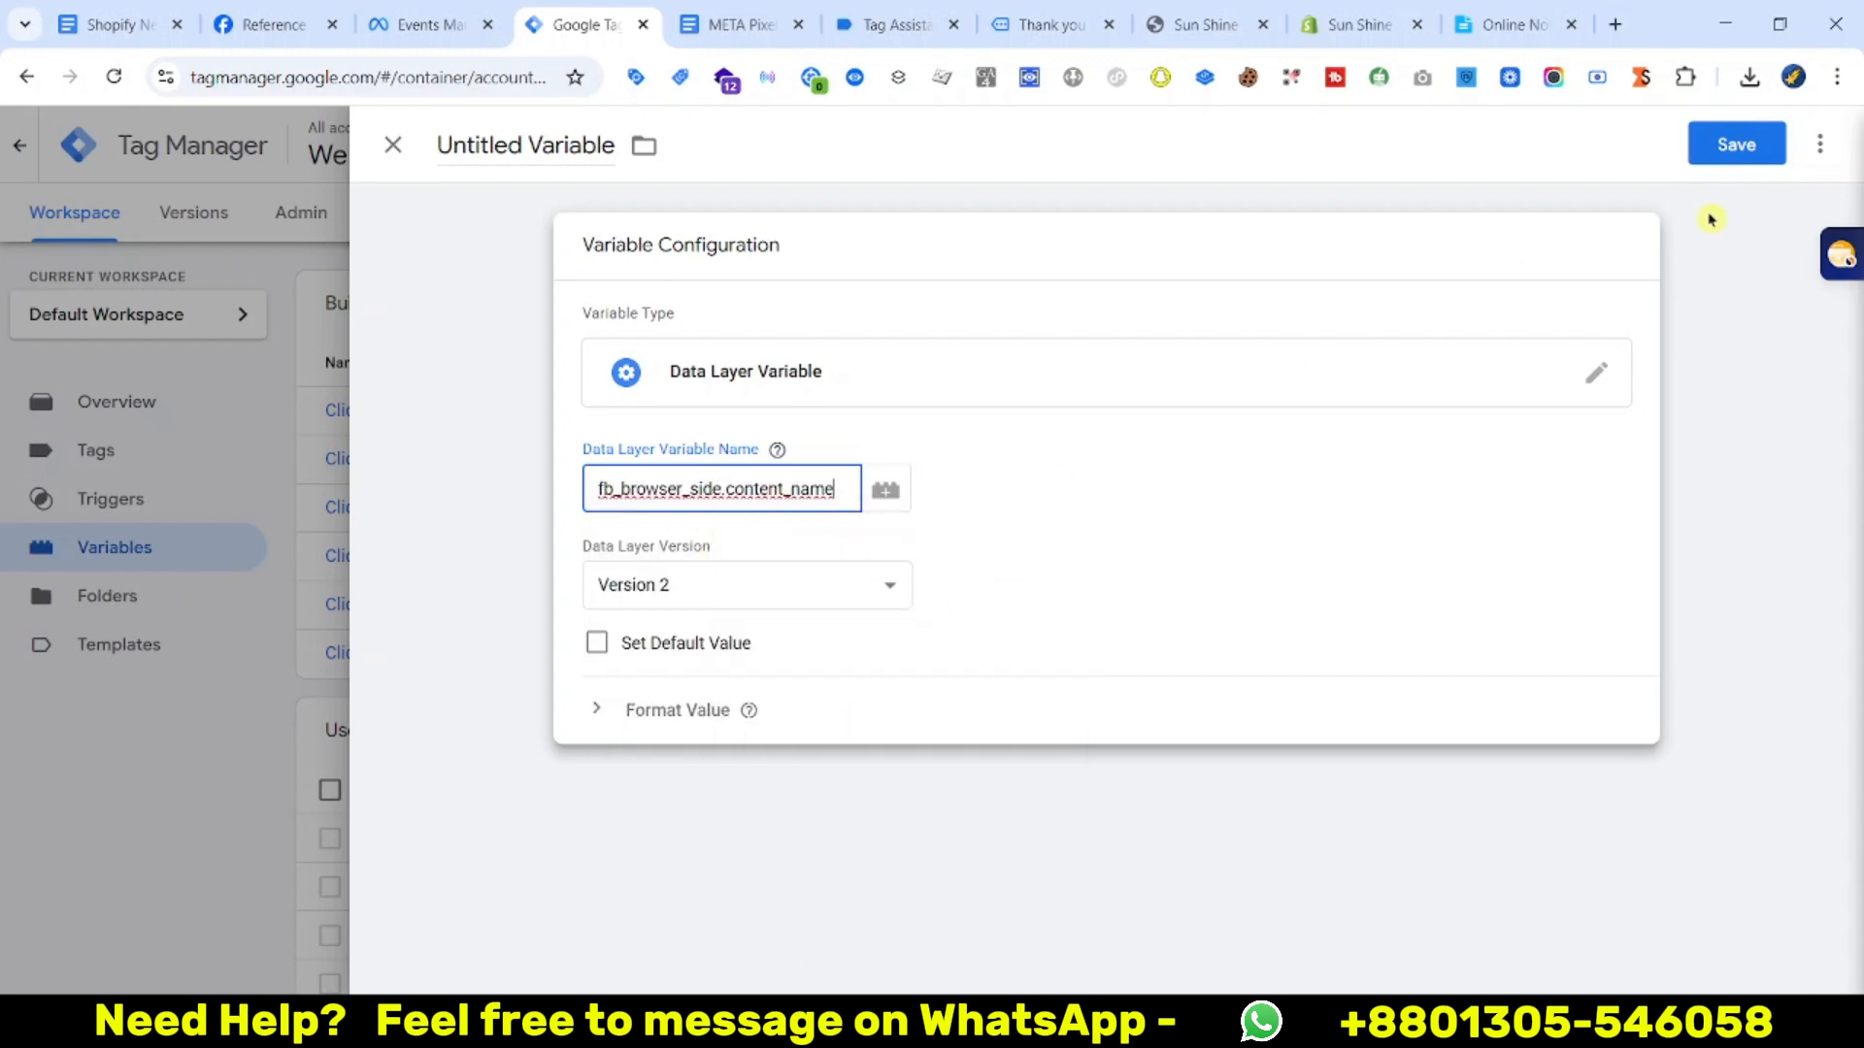
click(1726, 144)
key(super+v)
click(788, 554)
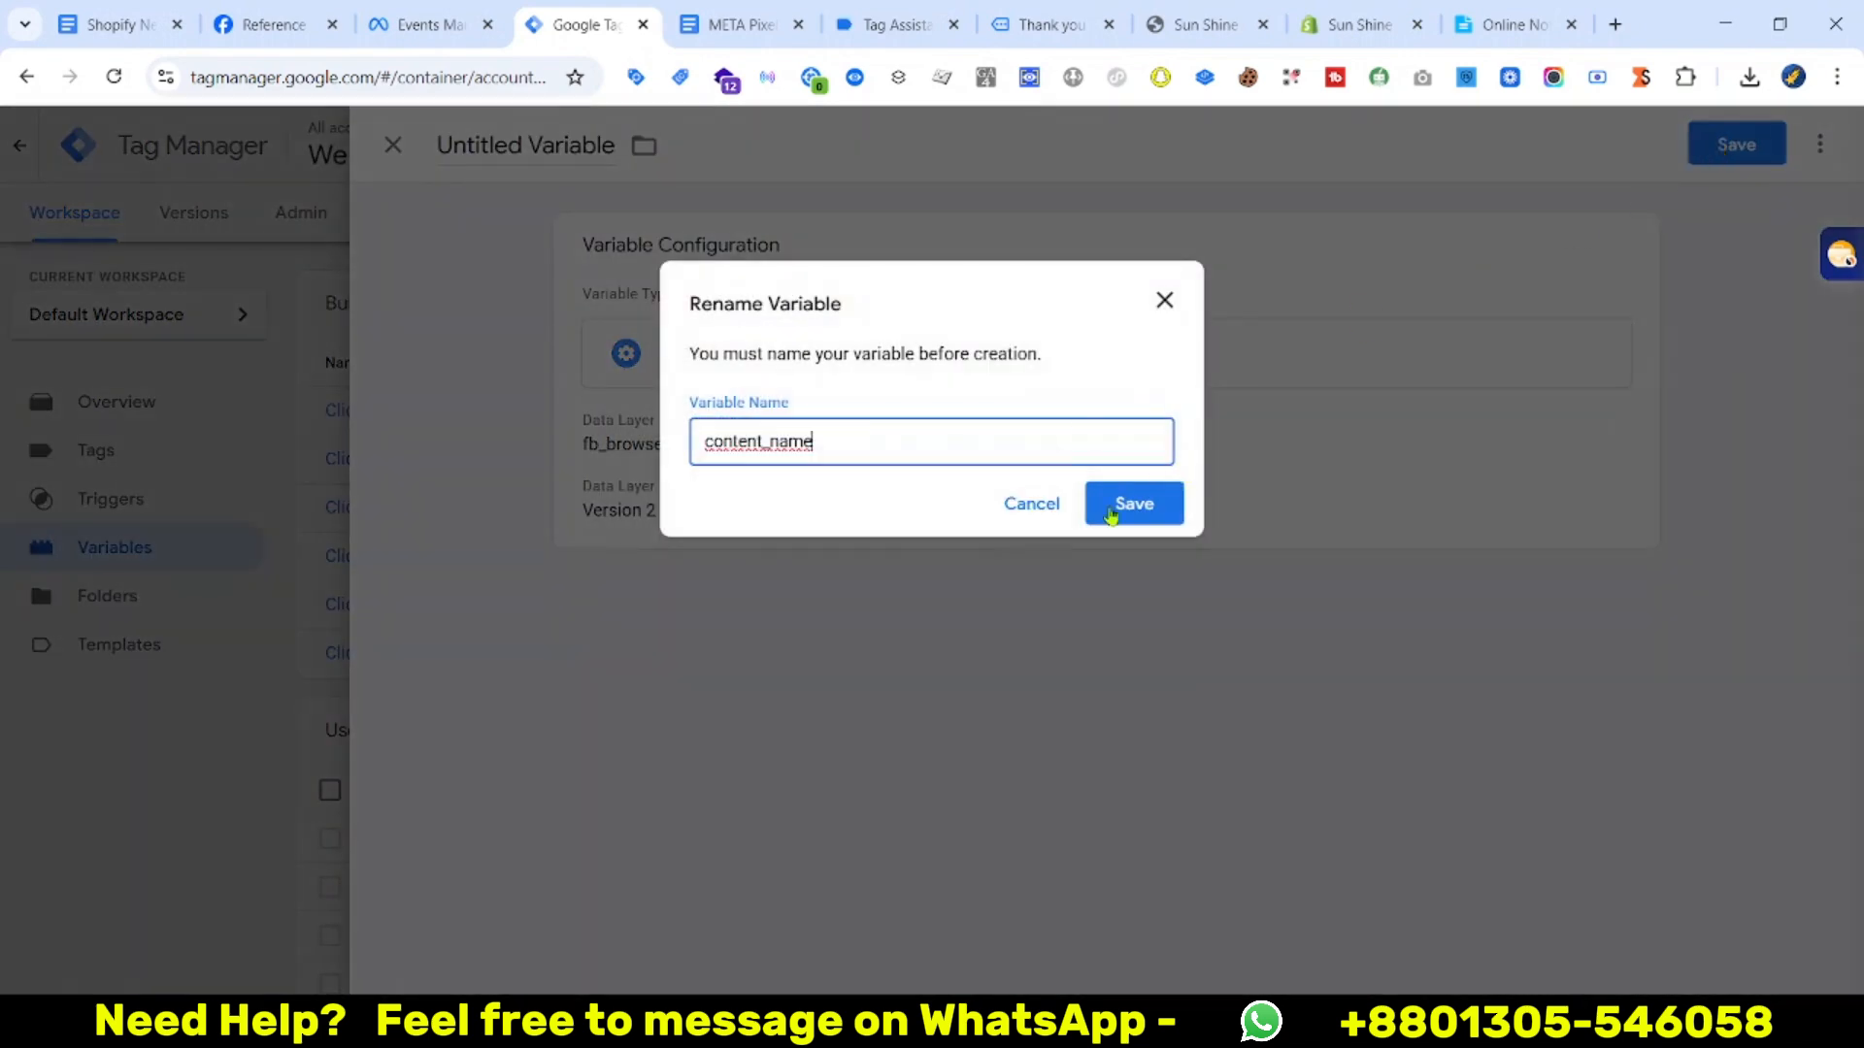
click(789, 26)
Copy the content_category key from the purchase data layer
click(881, 22)
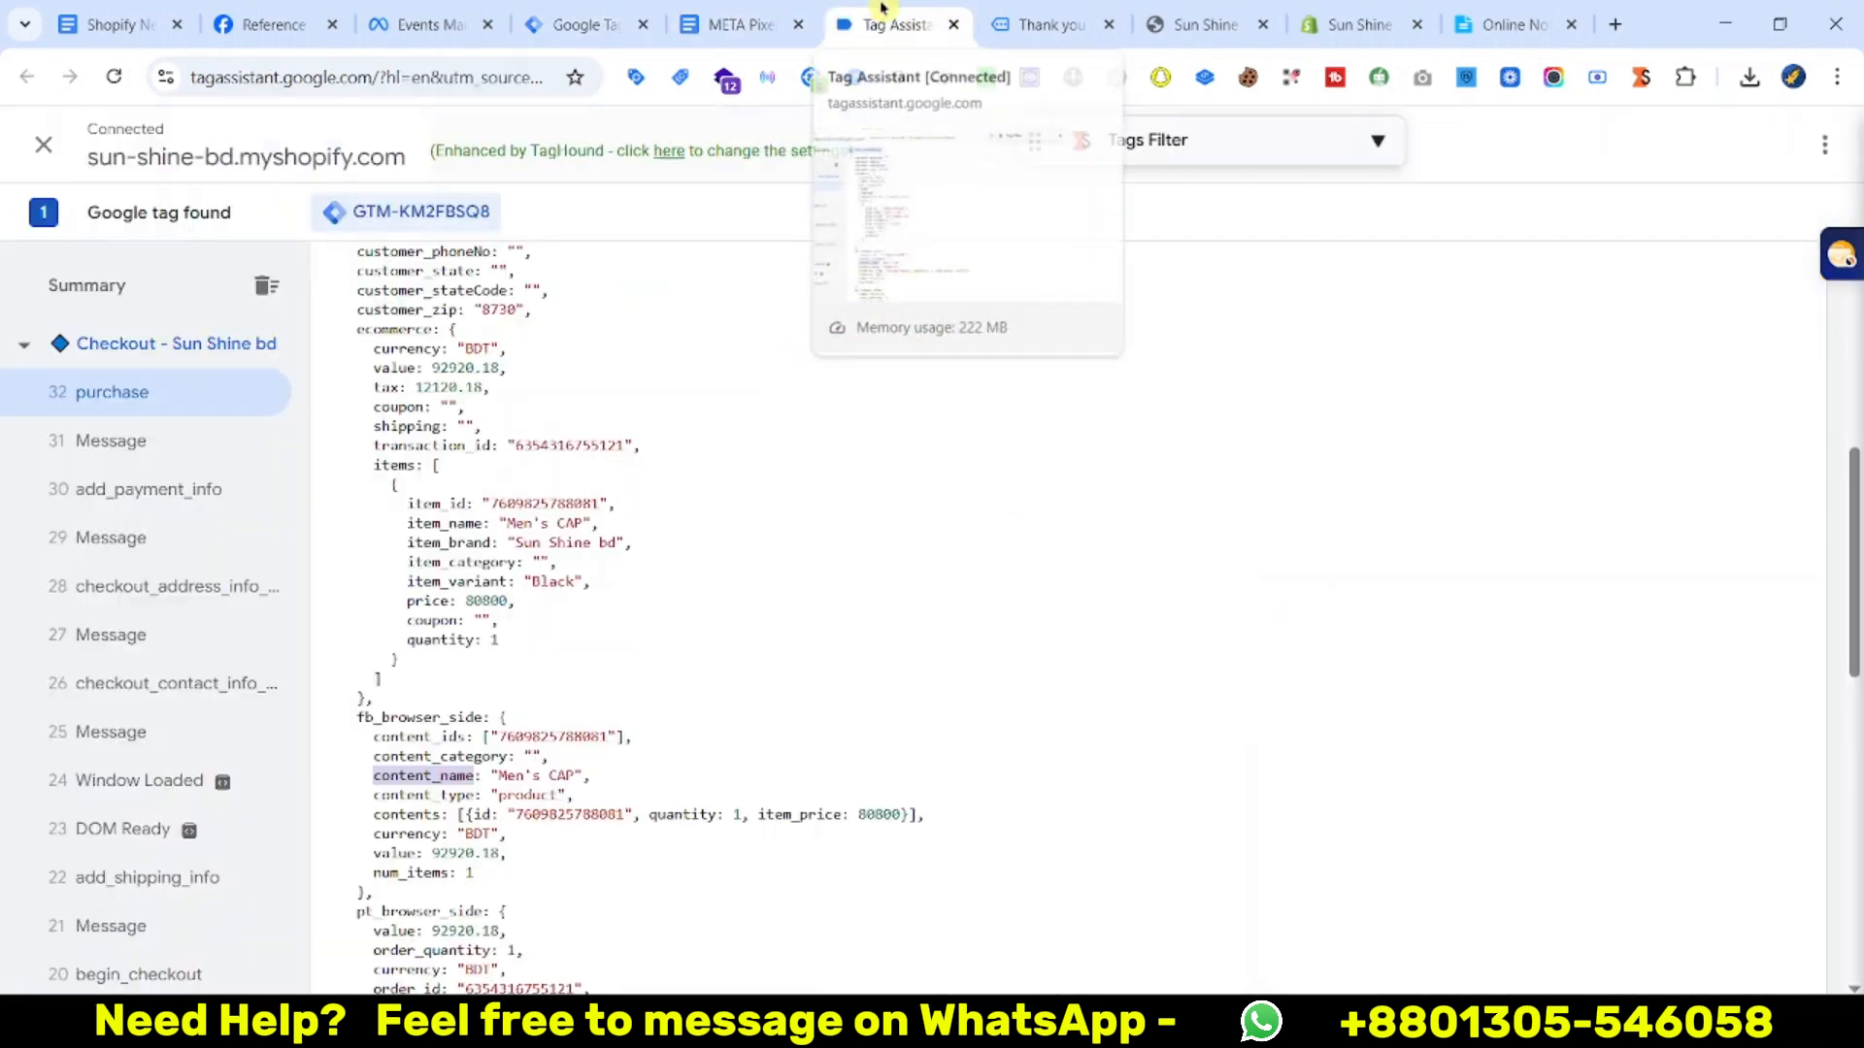
scroll(621, 704, down, 2)
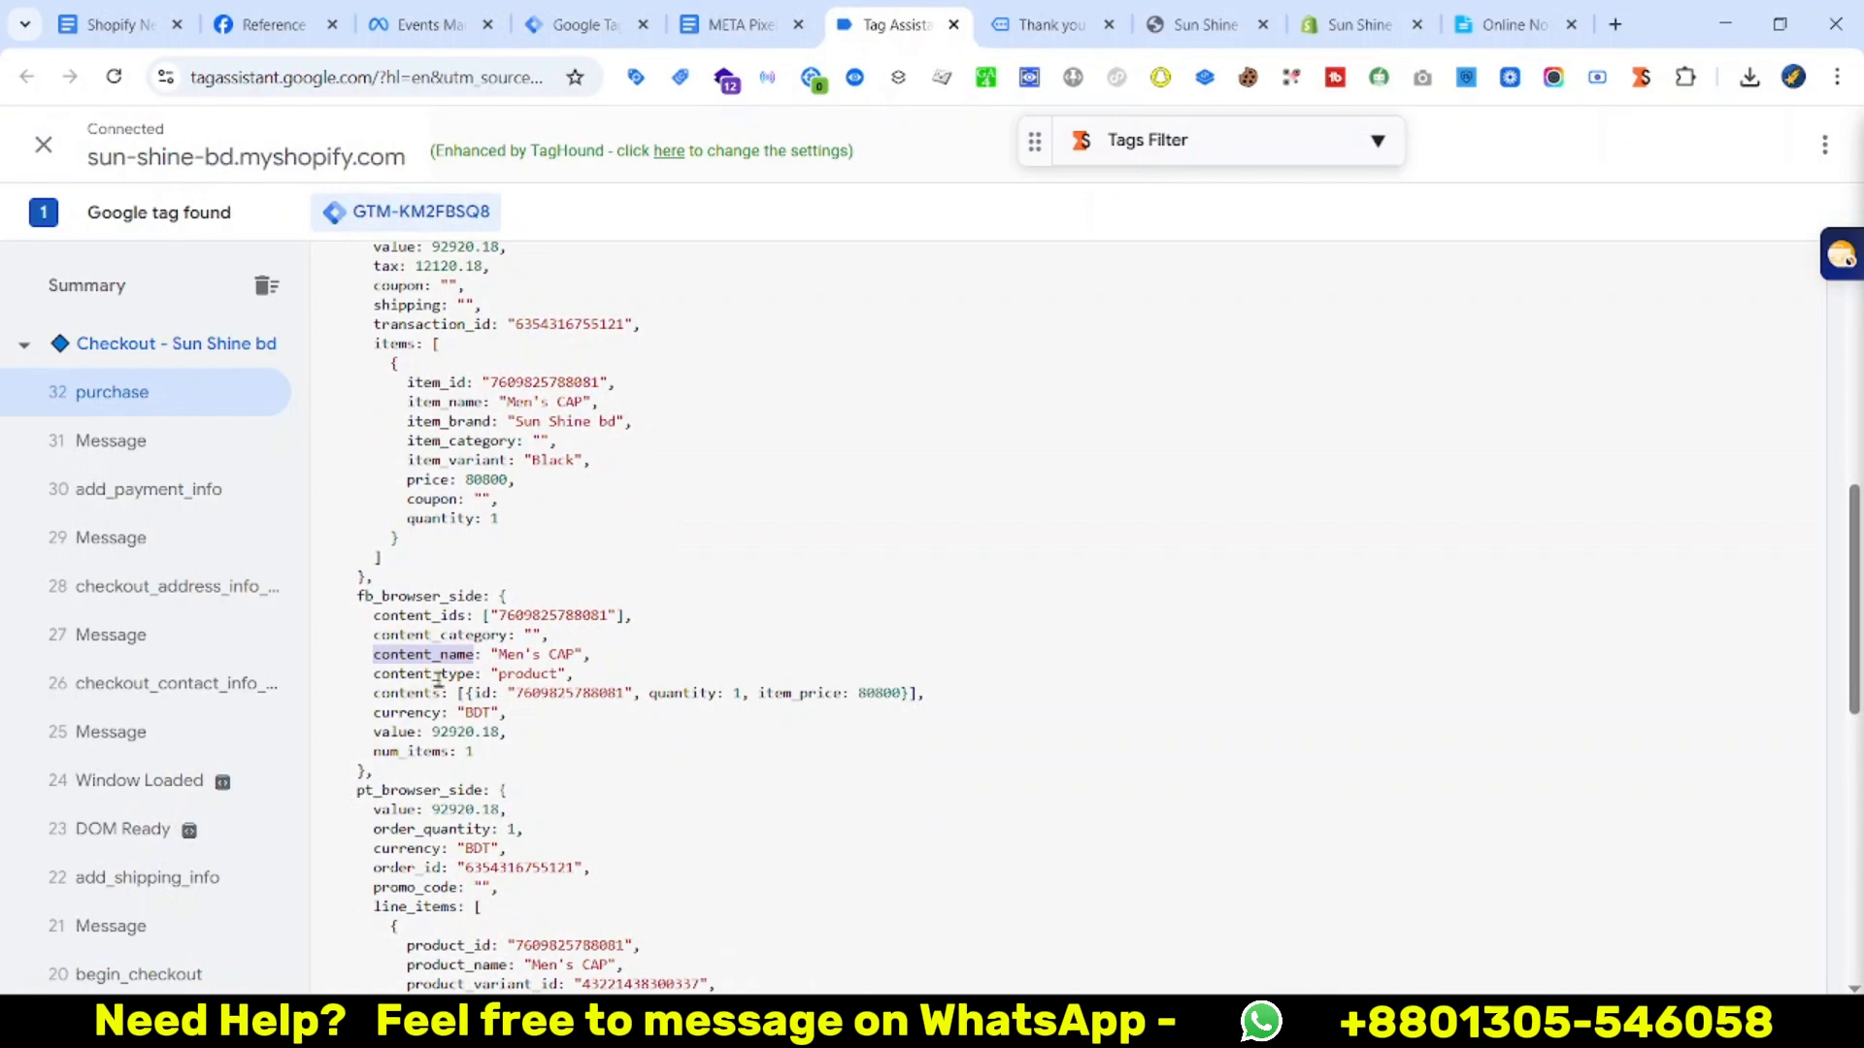
click(572, 287)
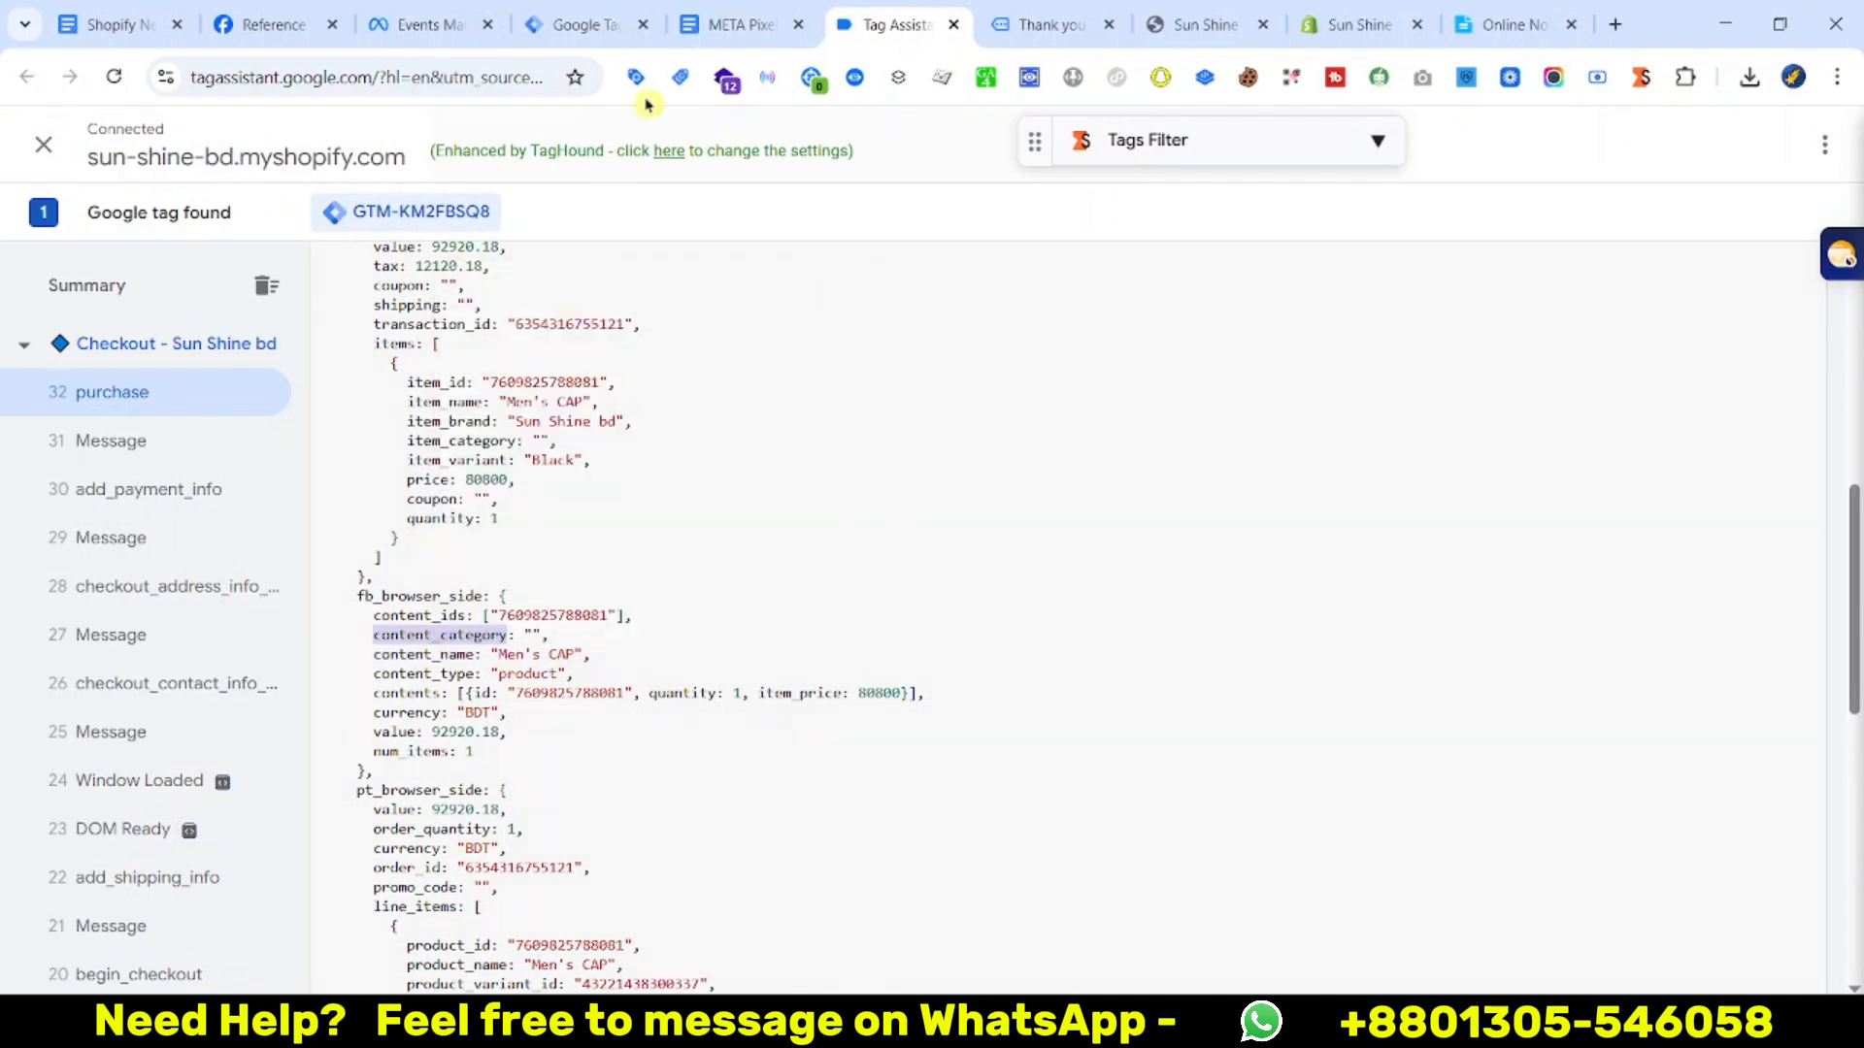
click(595, 11)
Create and save a Data Layer Variable reading fb_browser_side.content_category
click(1718, 730)
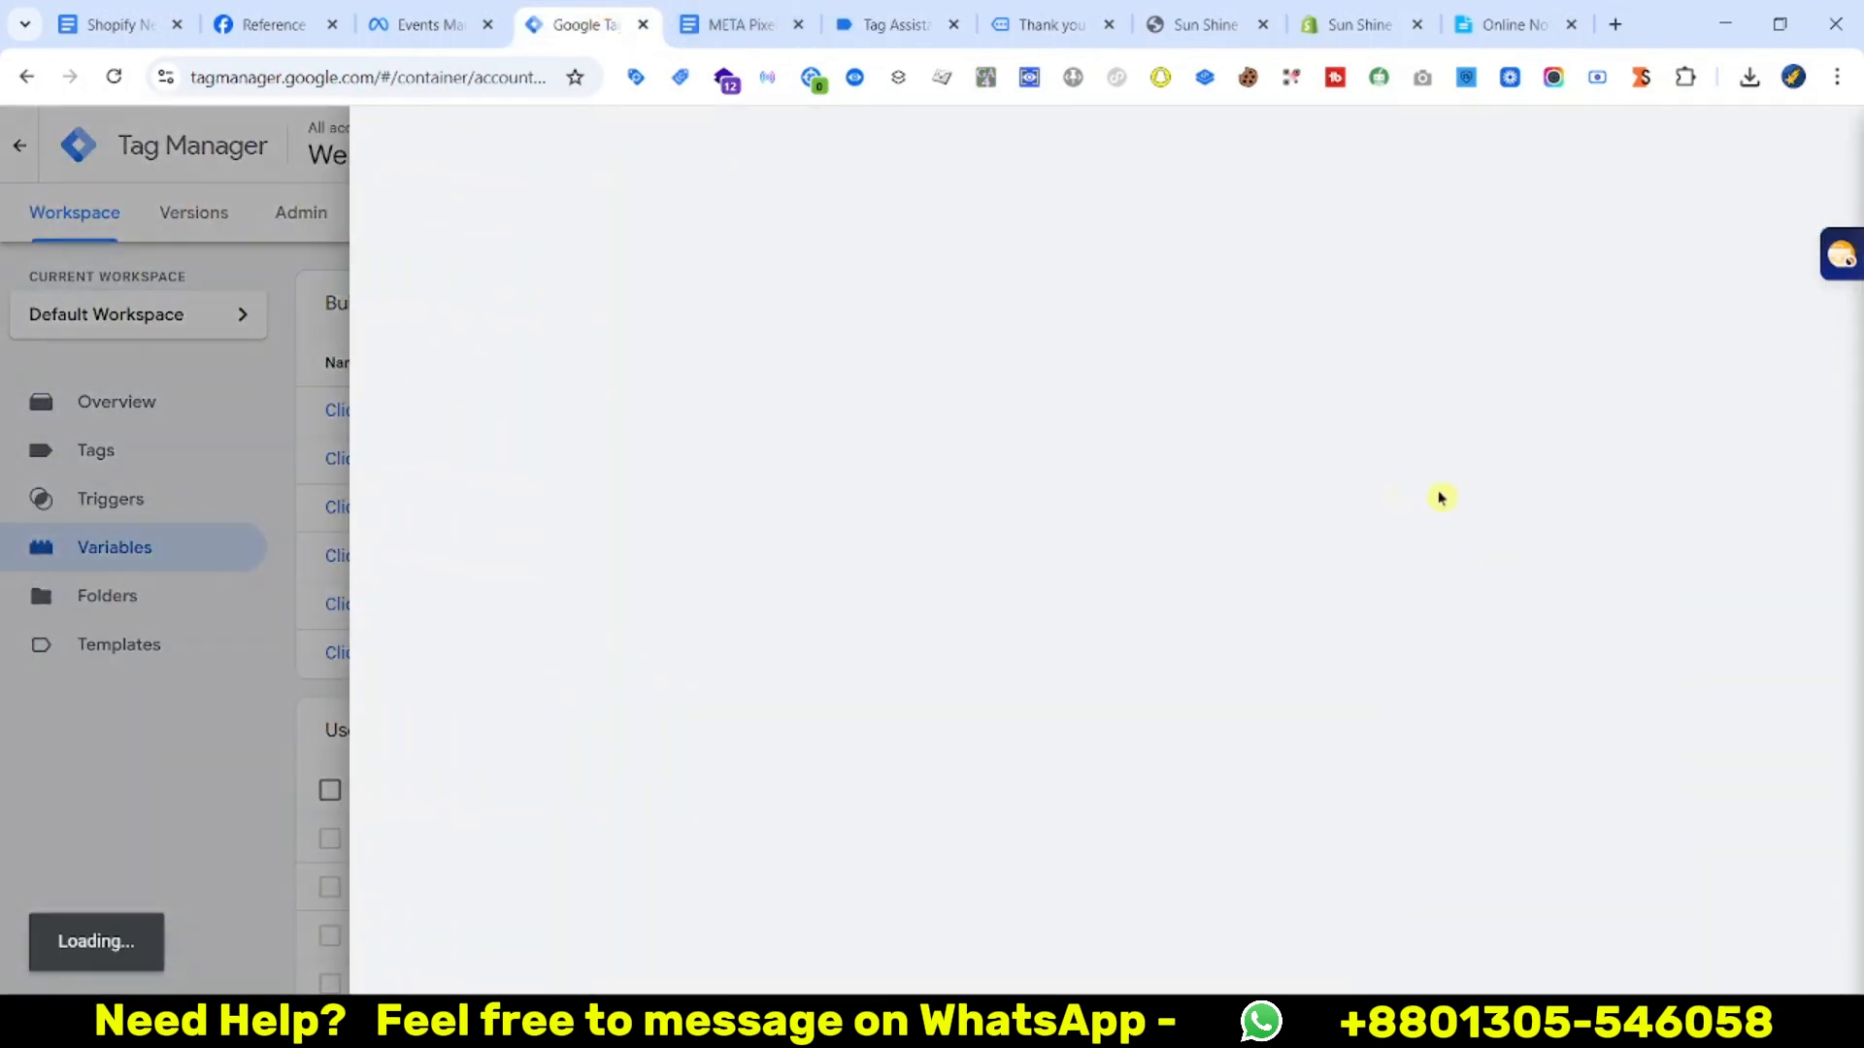
click(1082, 395)
scroll(1498, 699, down, 3)
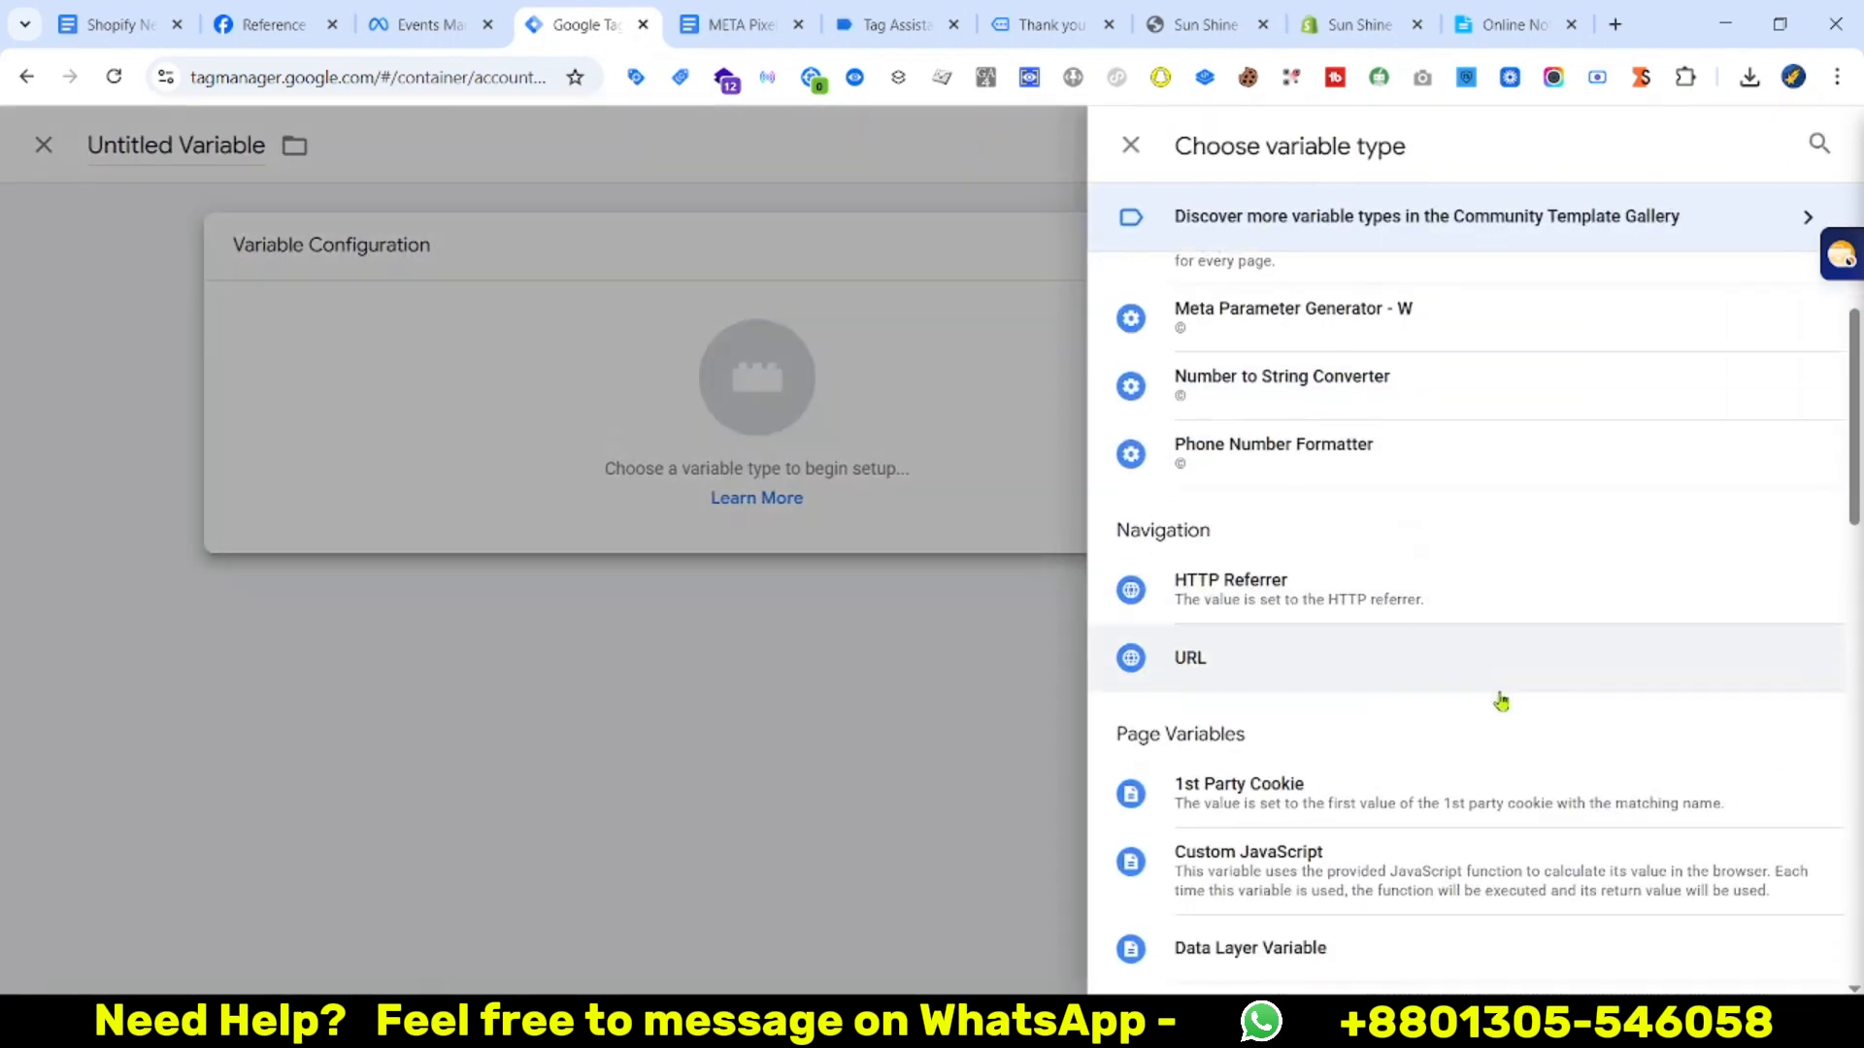
click(1302, 716)
click(770, 491)
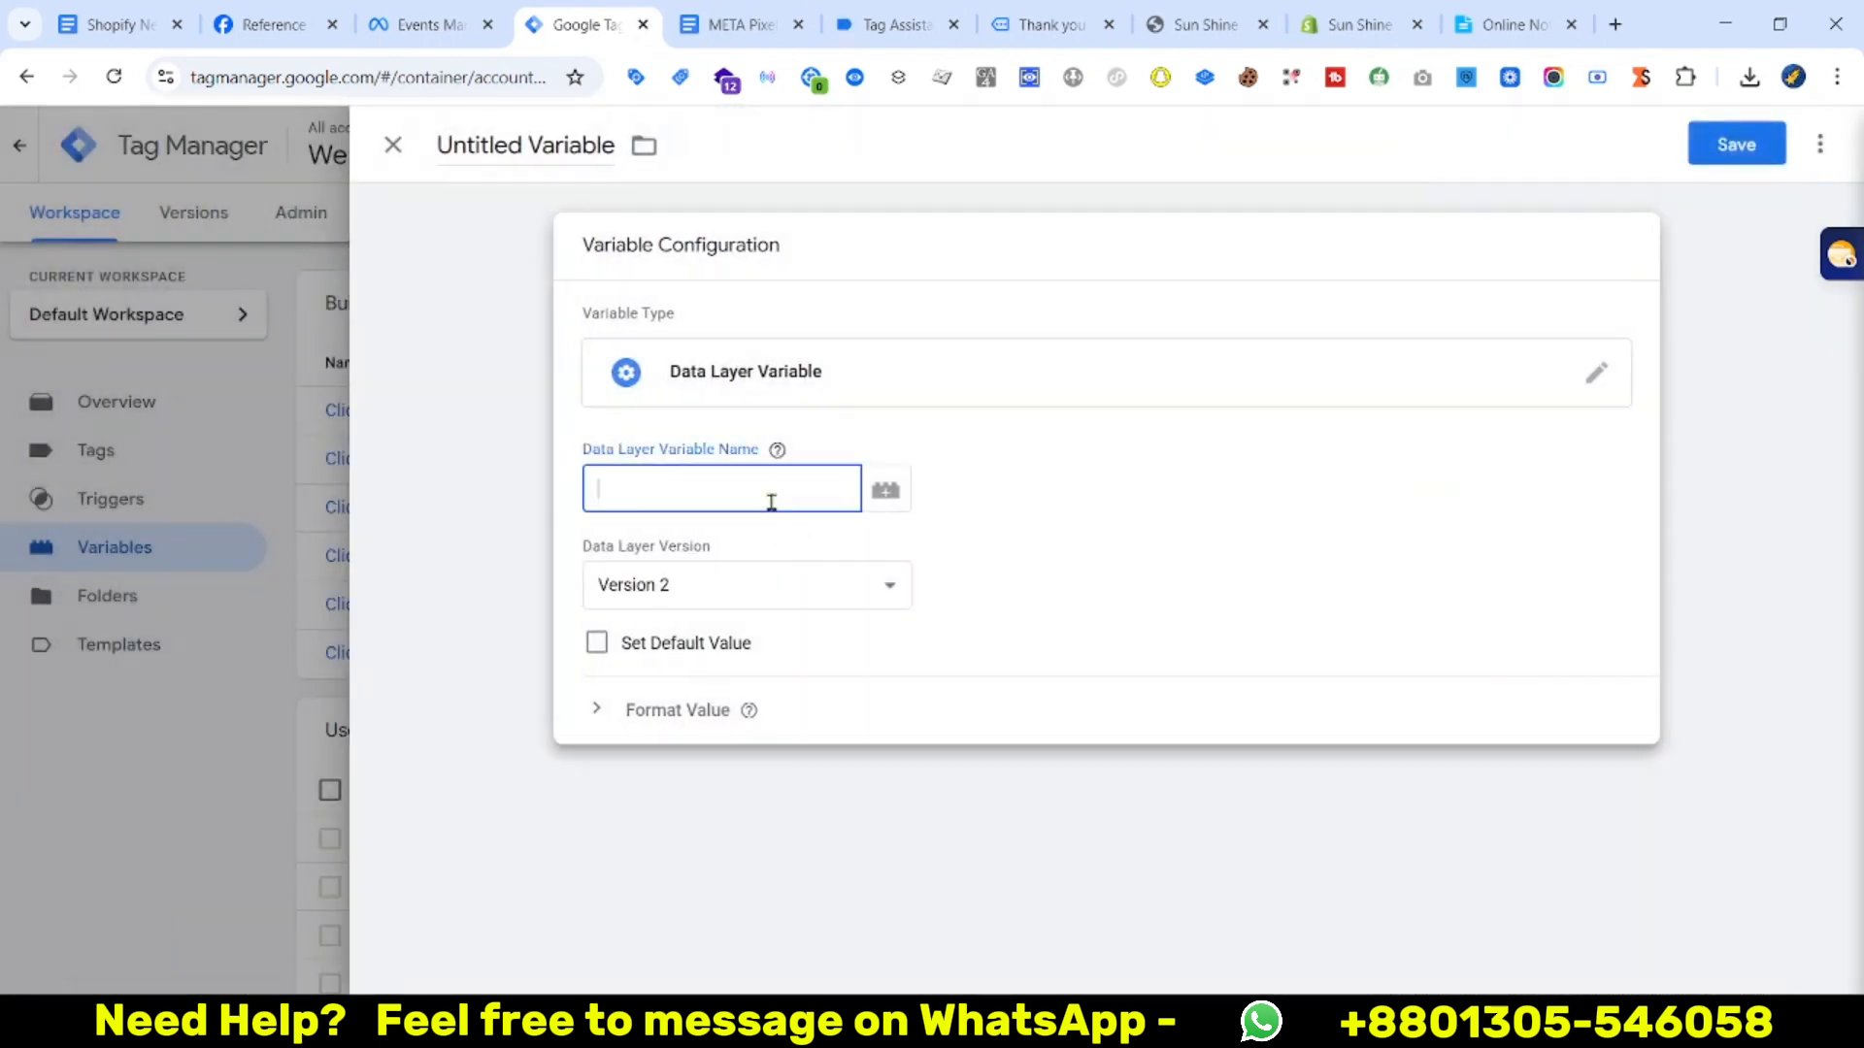
key(super+v)
scroll(824, 815, up, 1)
scroll(753, 853, down, 2)
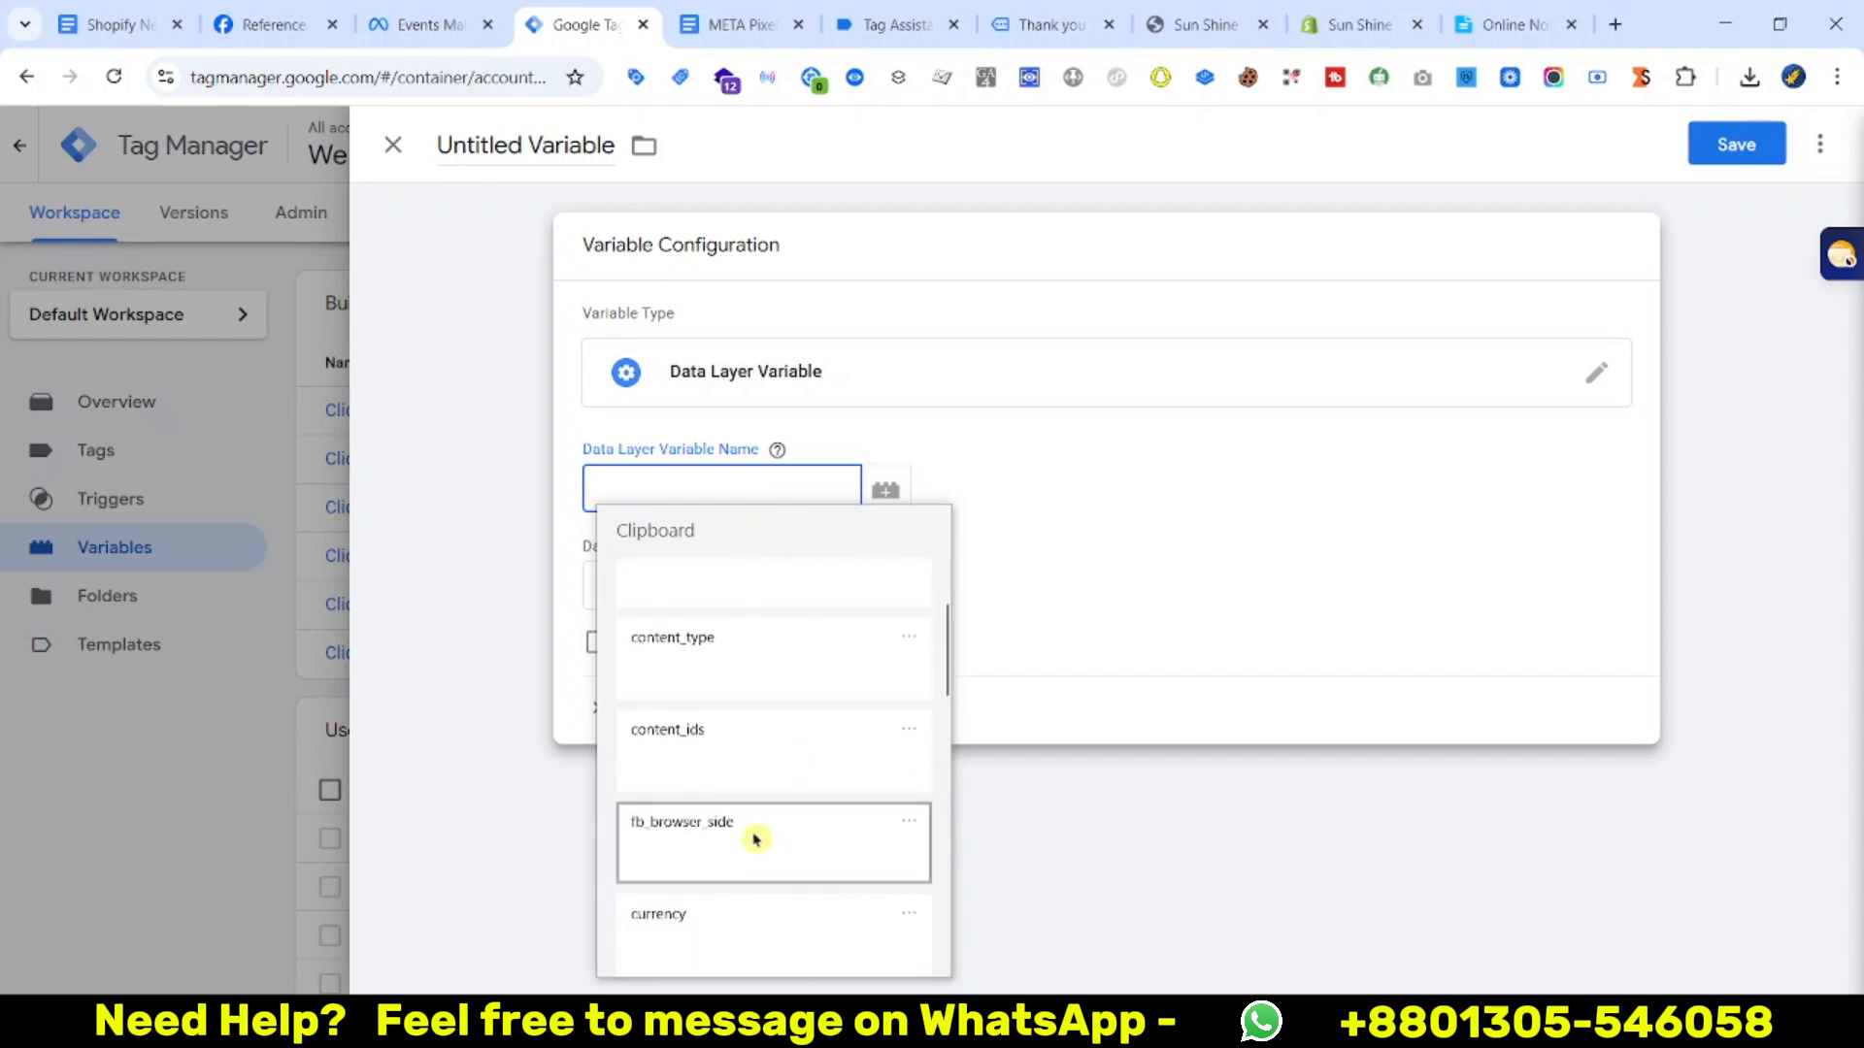
click(757, 835)
click(759, 499)
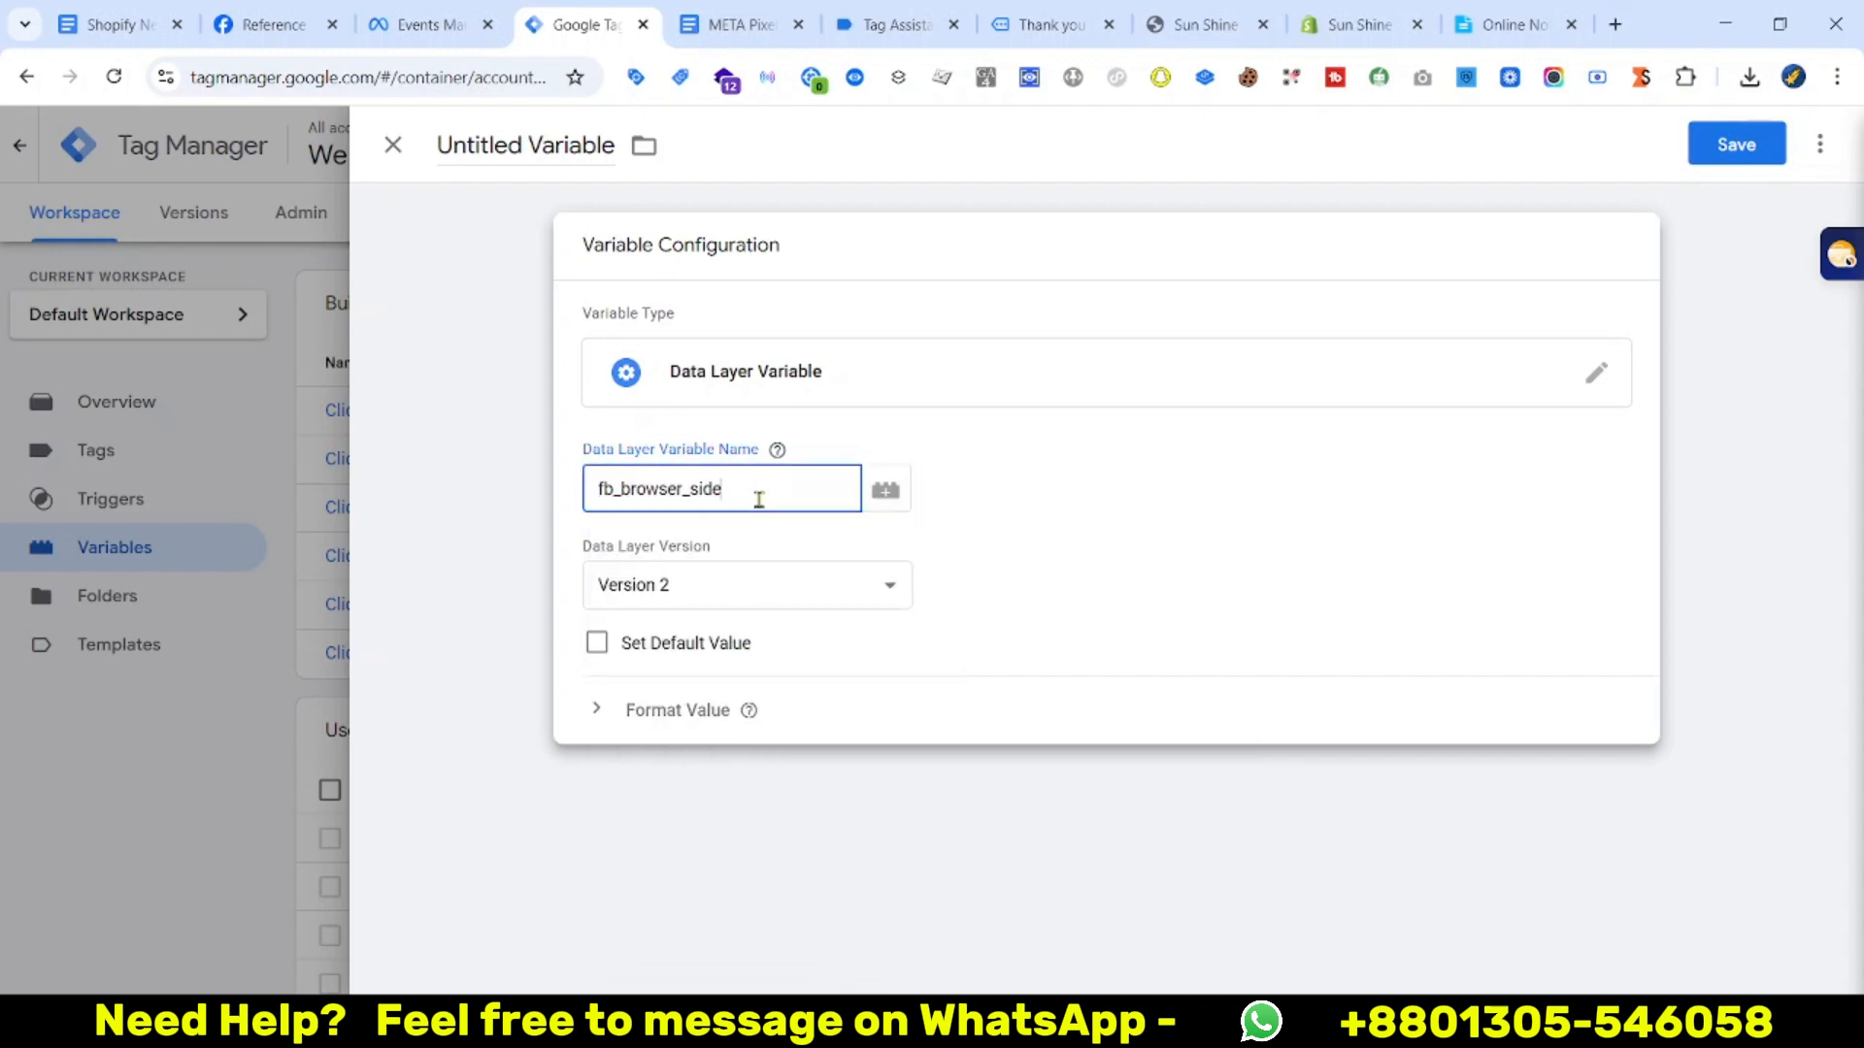
text(.)
key(super+v)
click(796, 574)
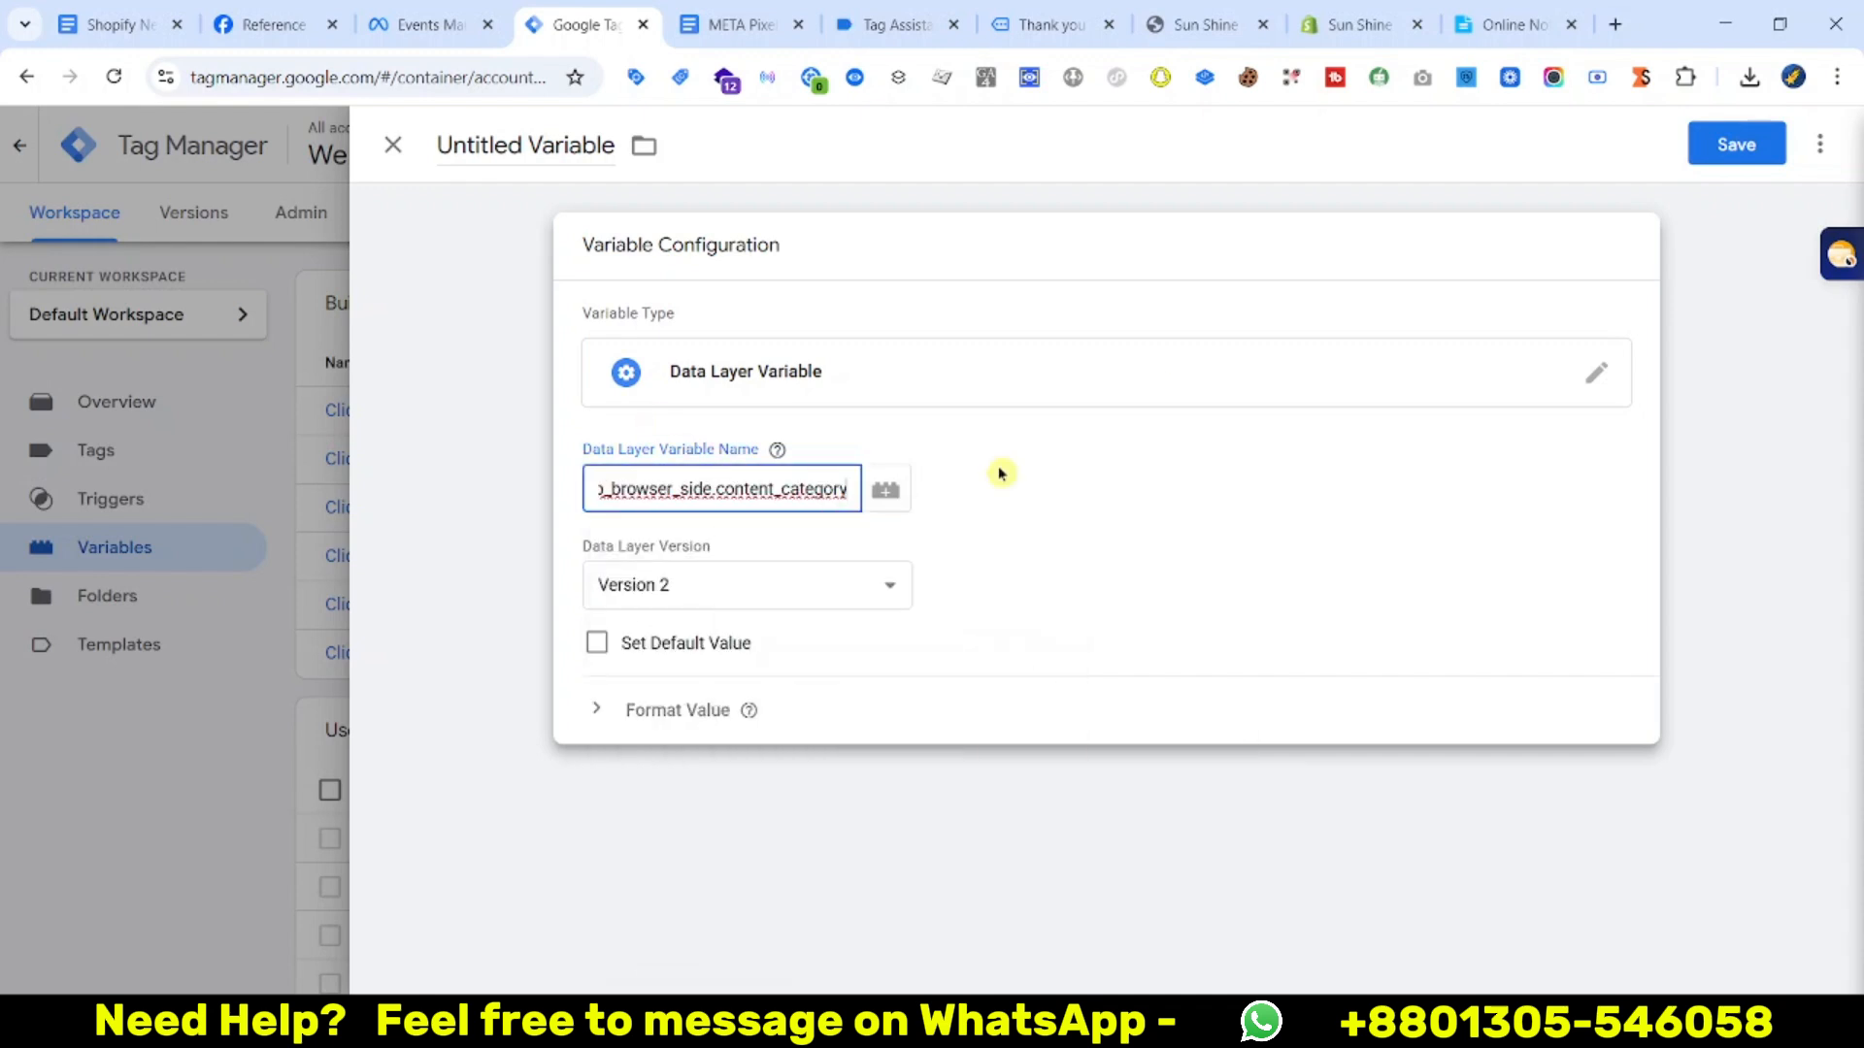
click(1736, 146)
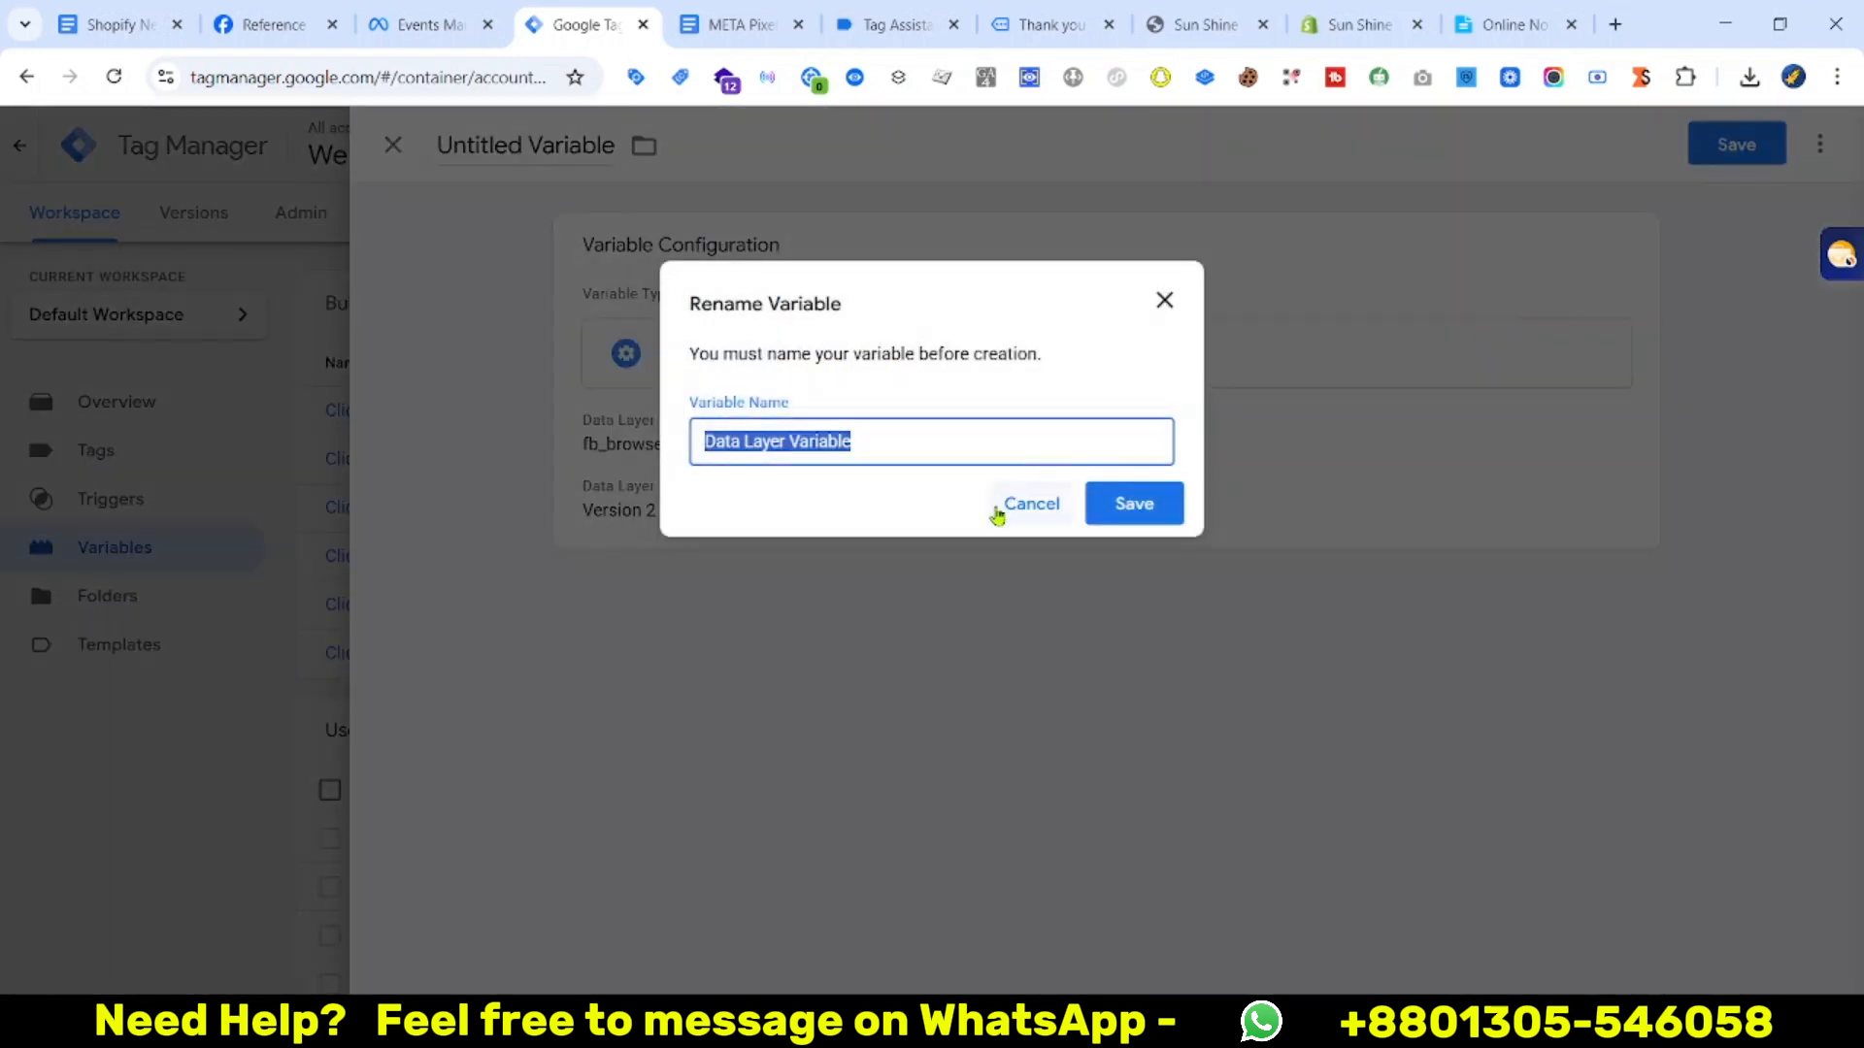
Copy the contents key from the purchase data layer
click(741, 24)
click(895, 24)
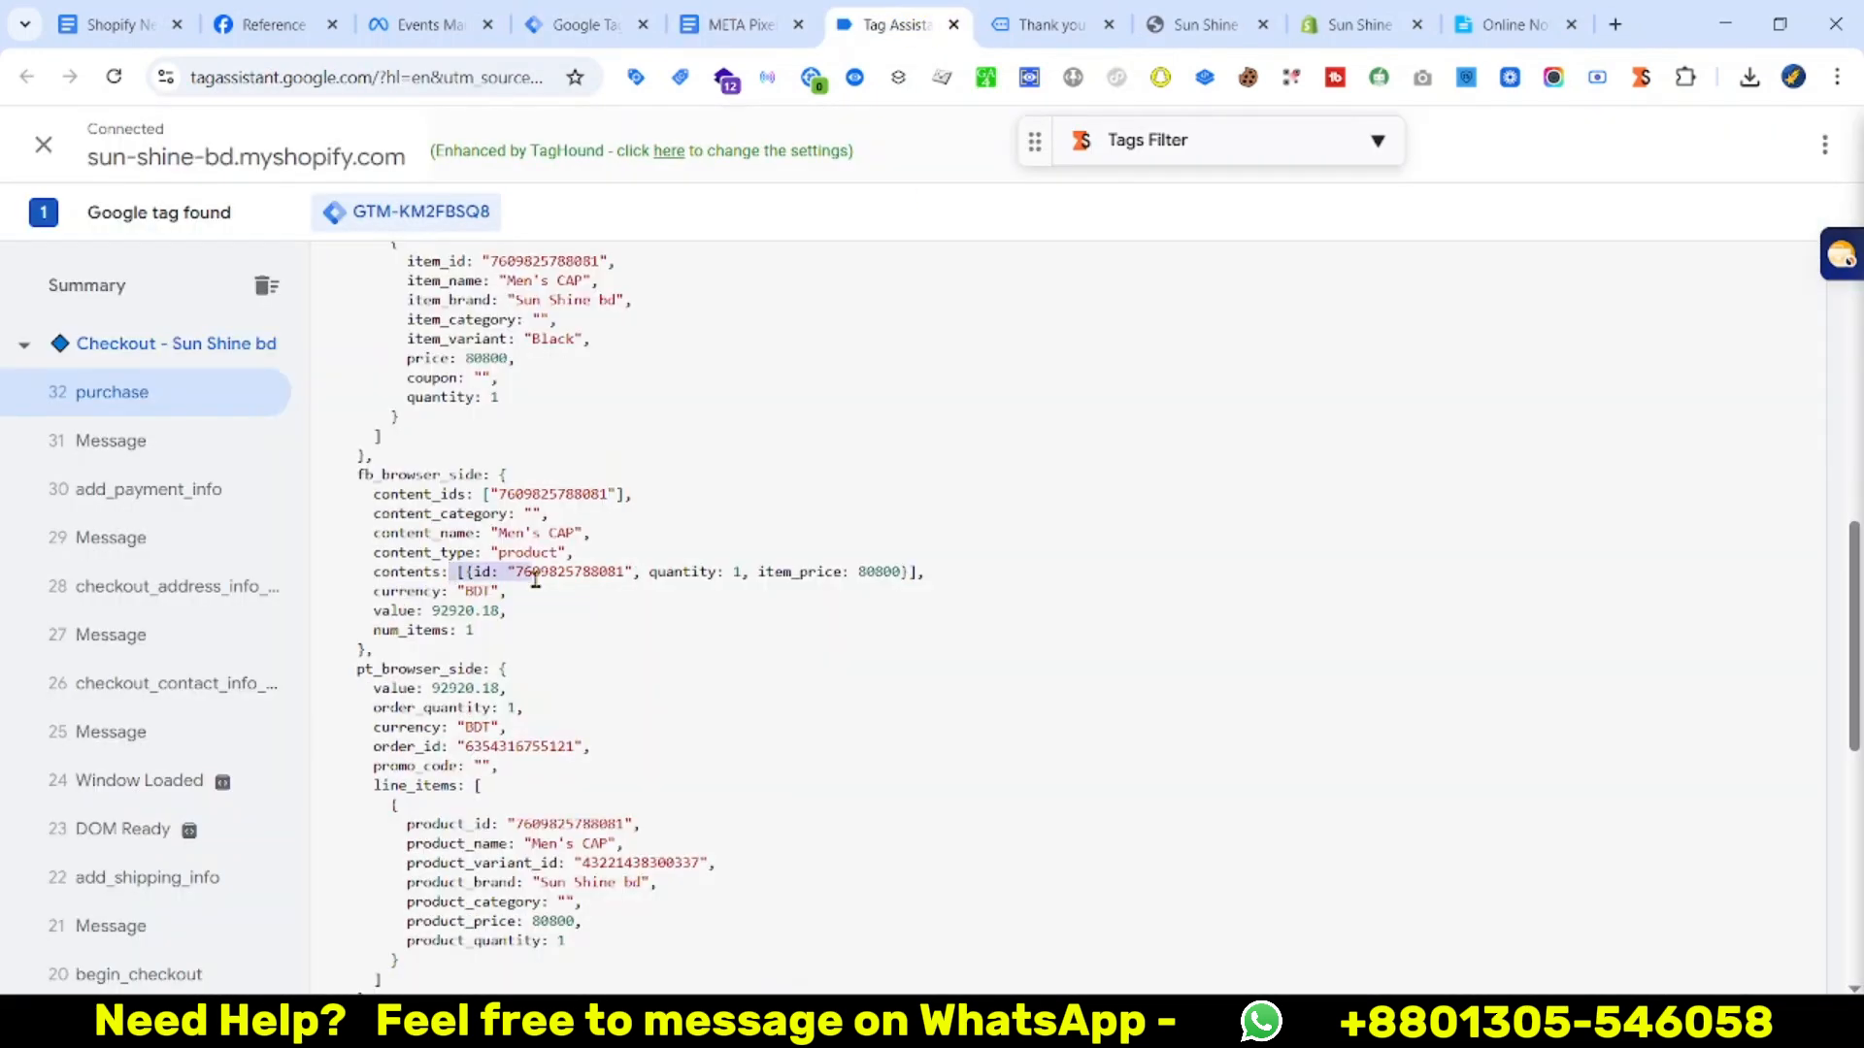
click(450, 589)
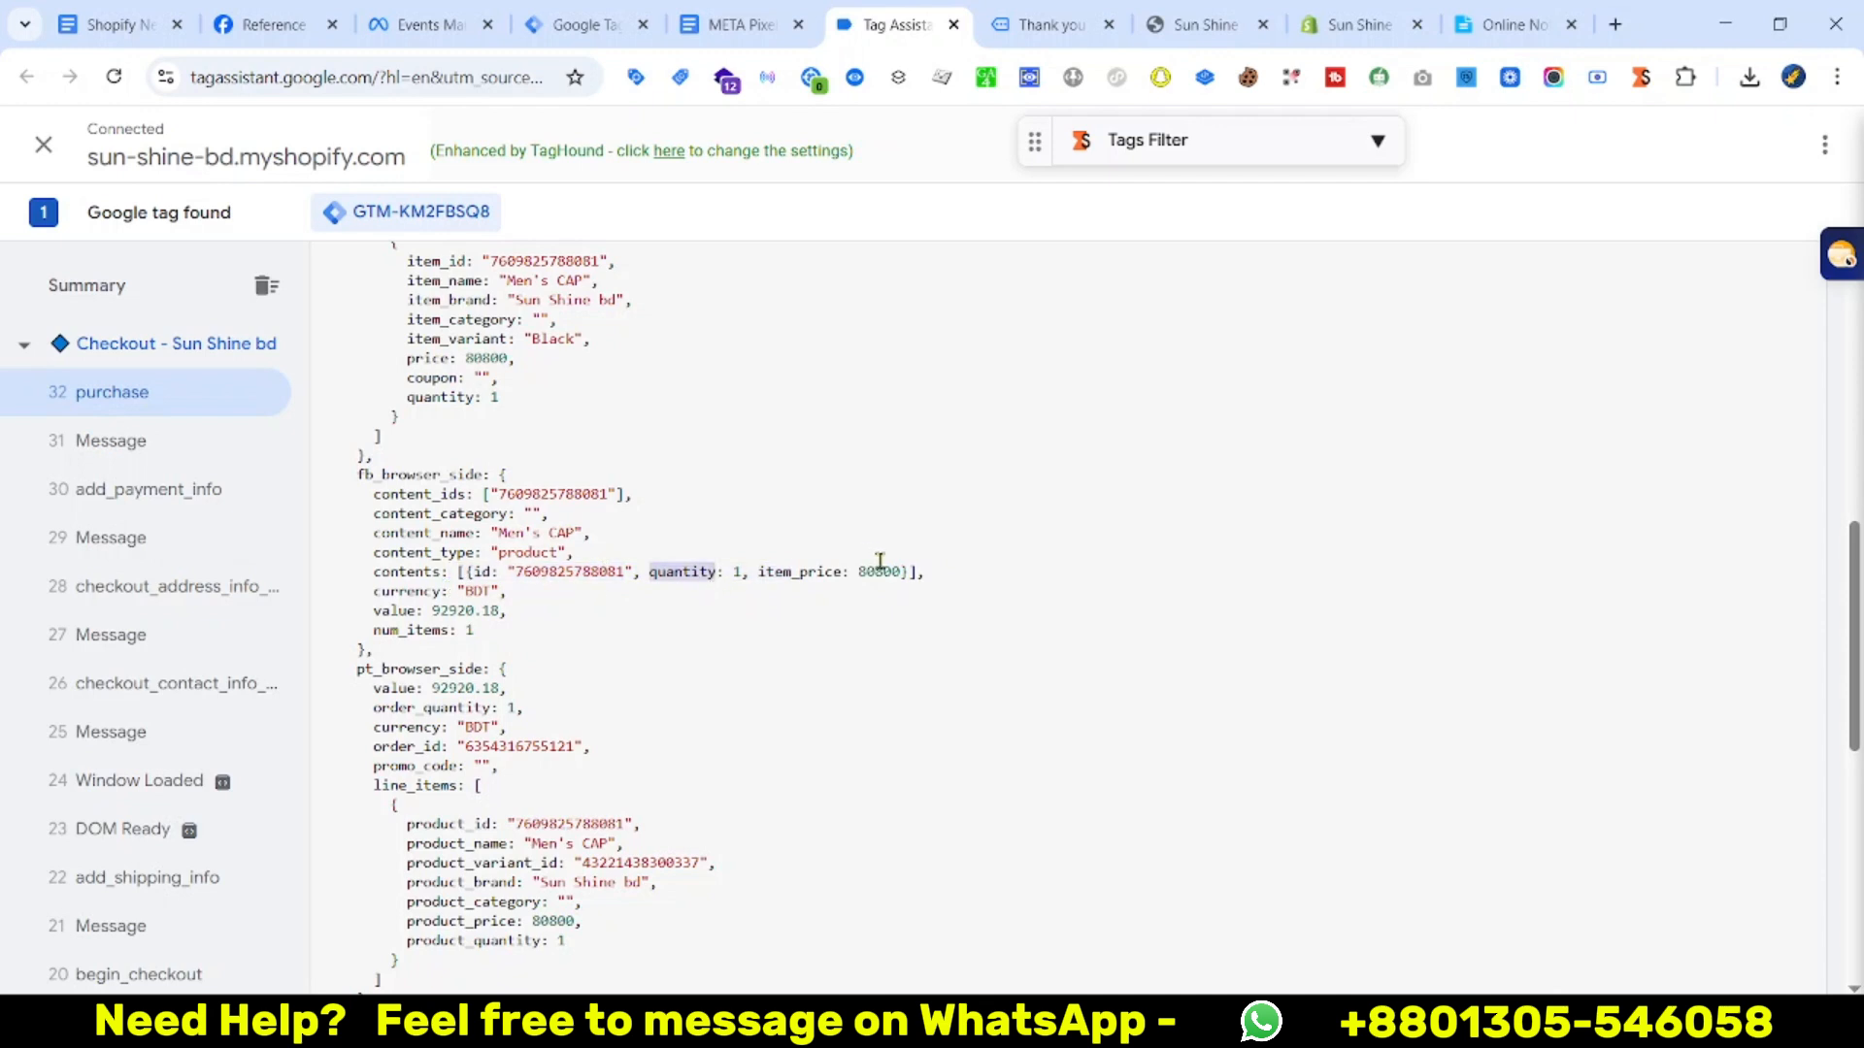
right_click(428, 573)
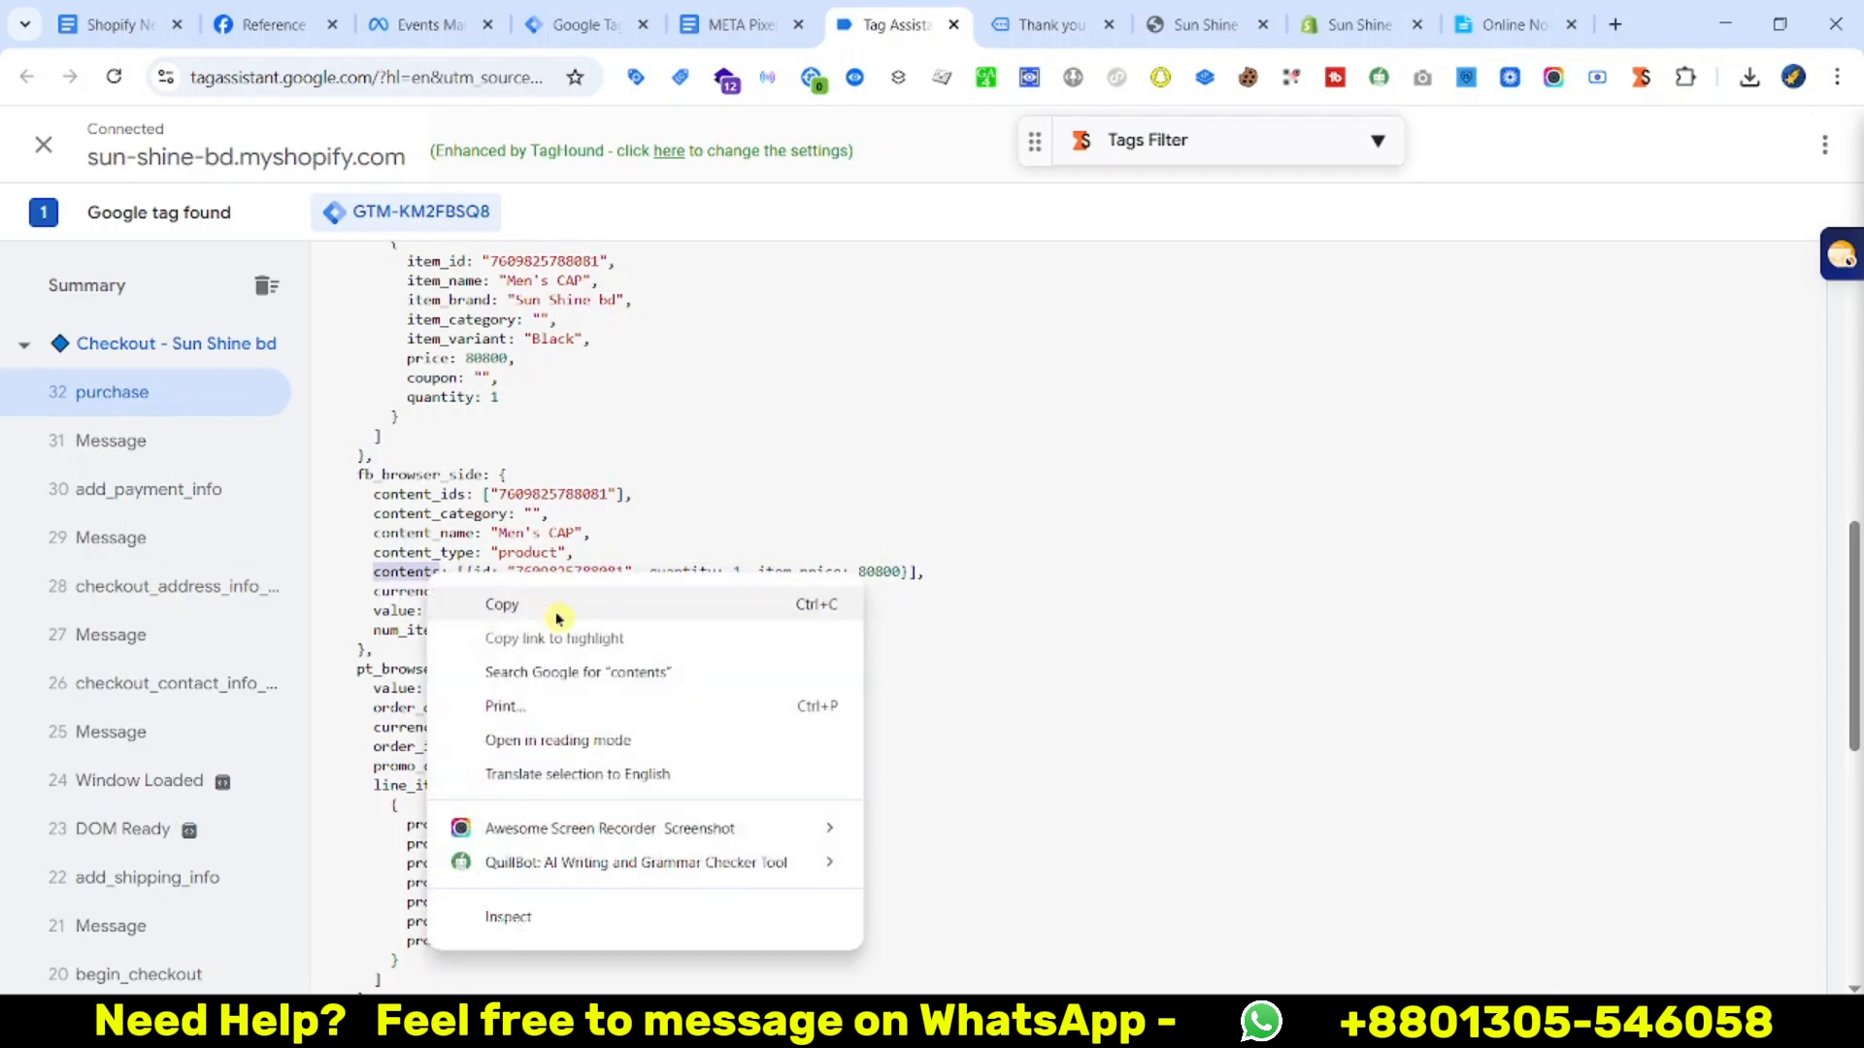
click(524, 609)
click(575, 24)
Create a Data Layer Variable reading fb_browser_side.contents, saved as contents
click(1773, 738)
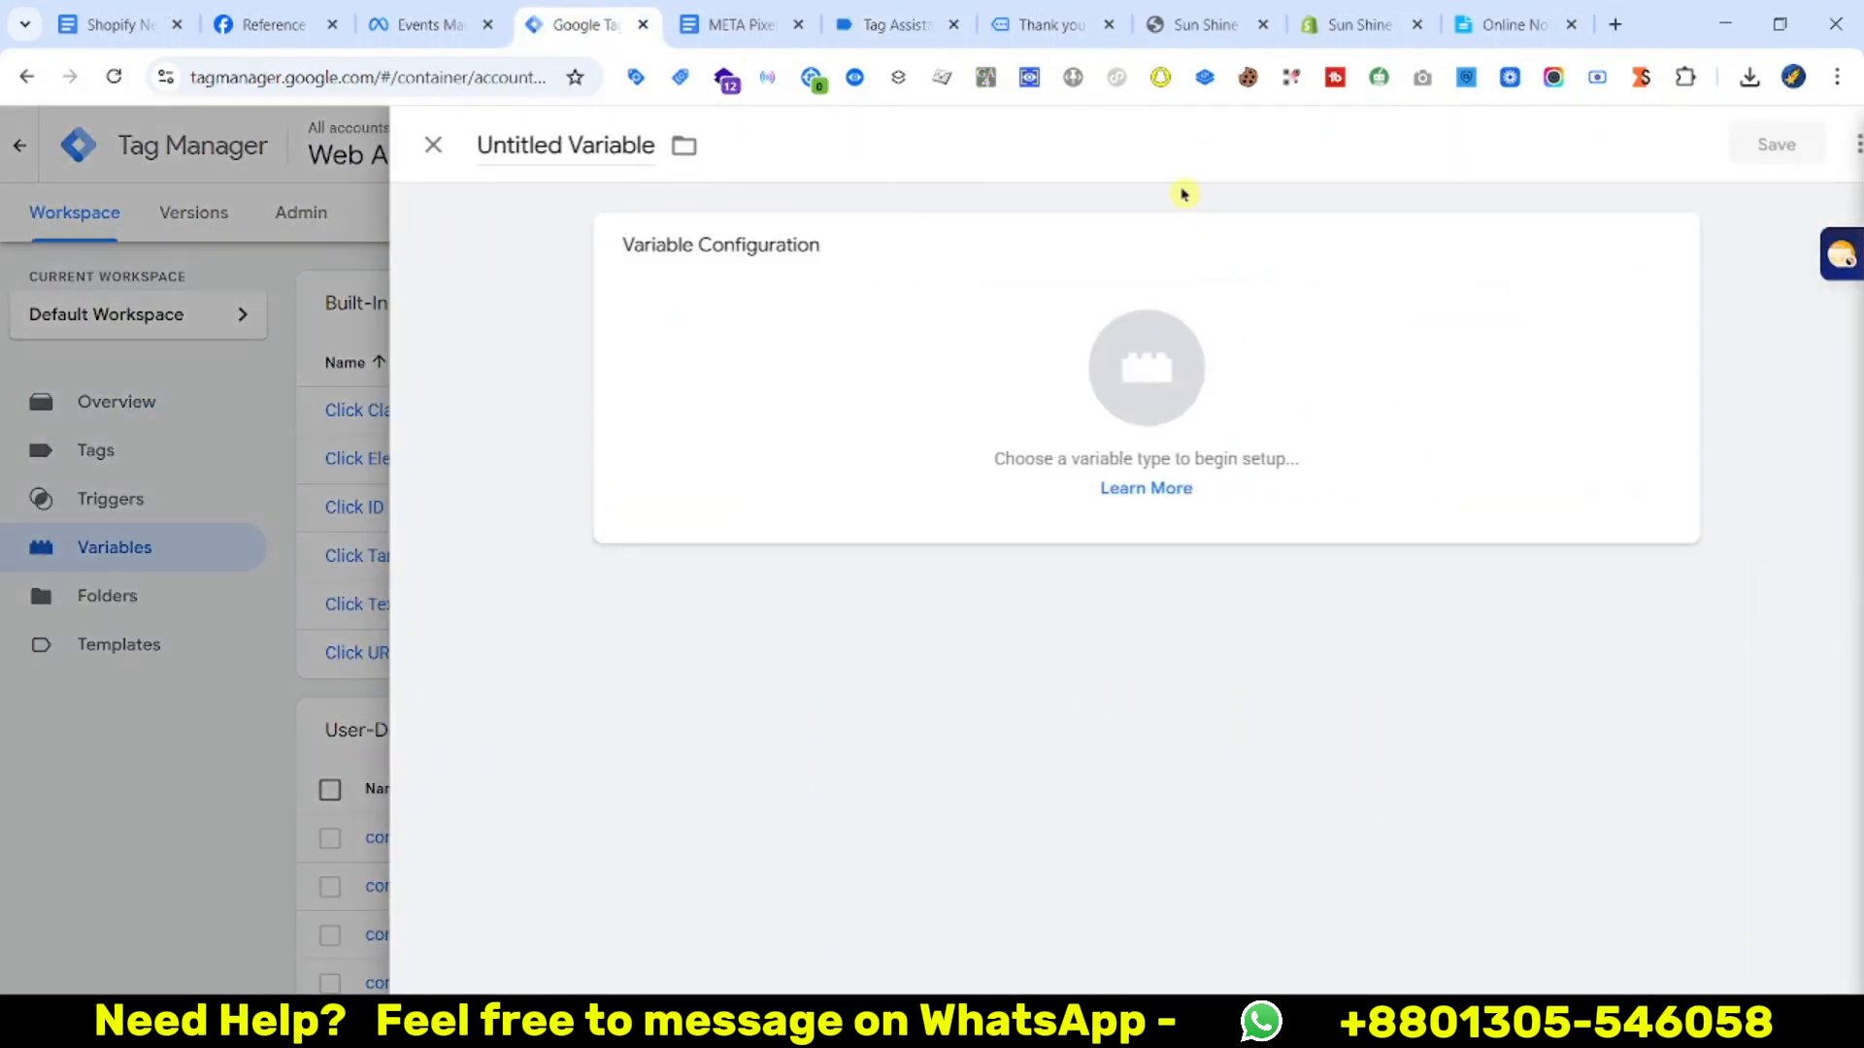
click(1456, 462)
click(1246, 581)
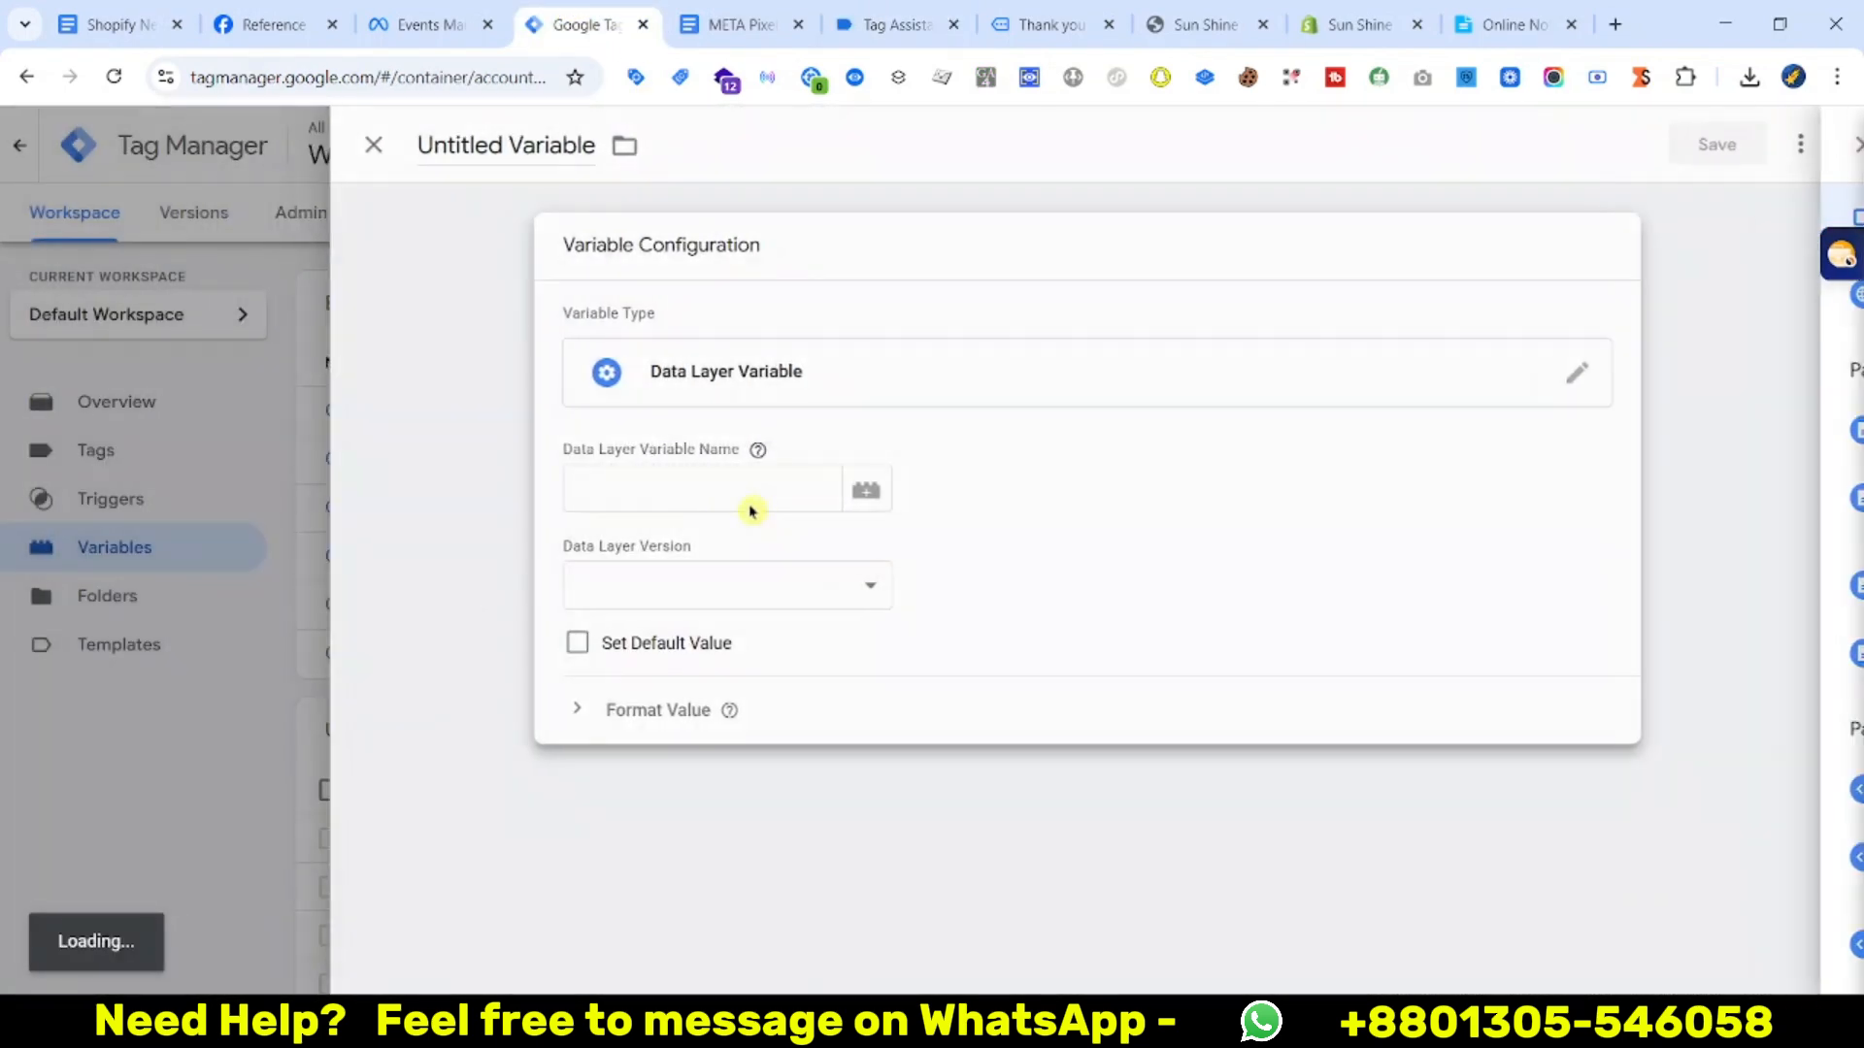
click(797, 497)
key(super+v)
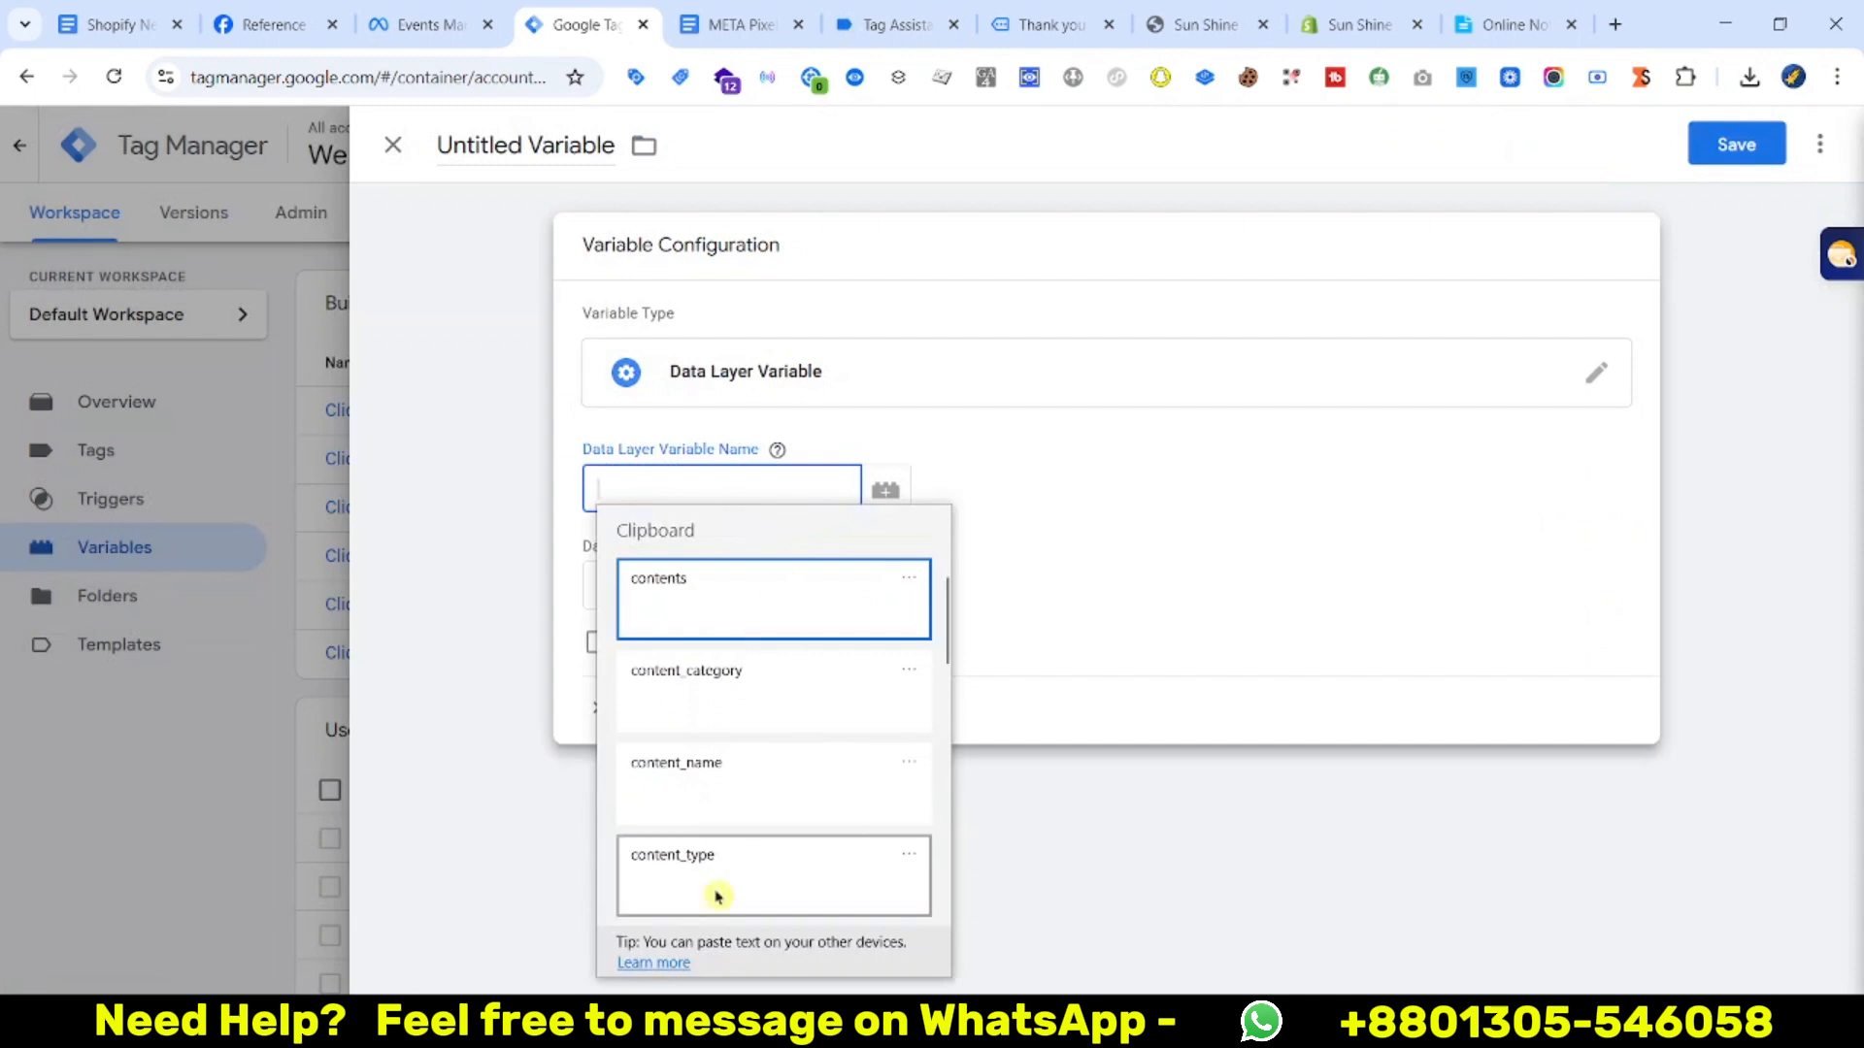
scroll(707, 844, down, 3)
click(732, 811)
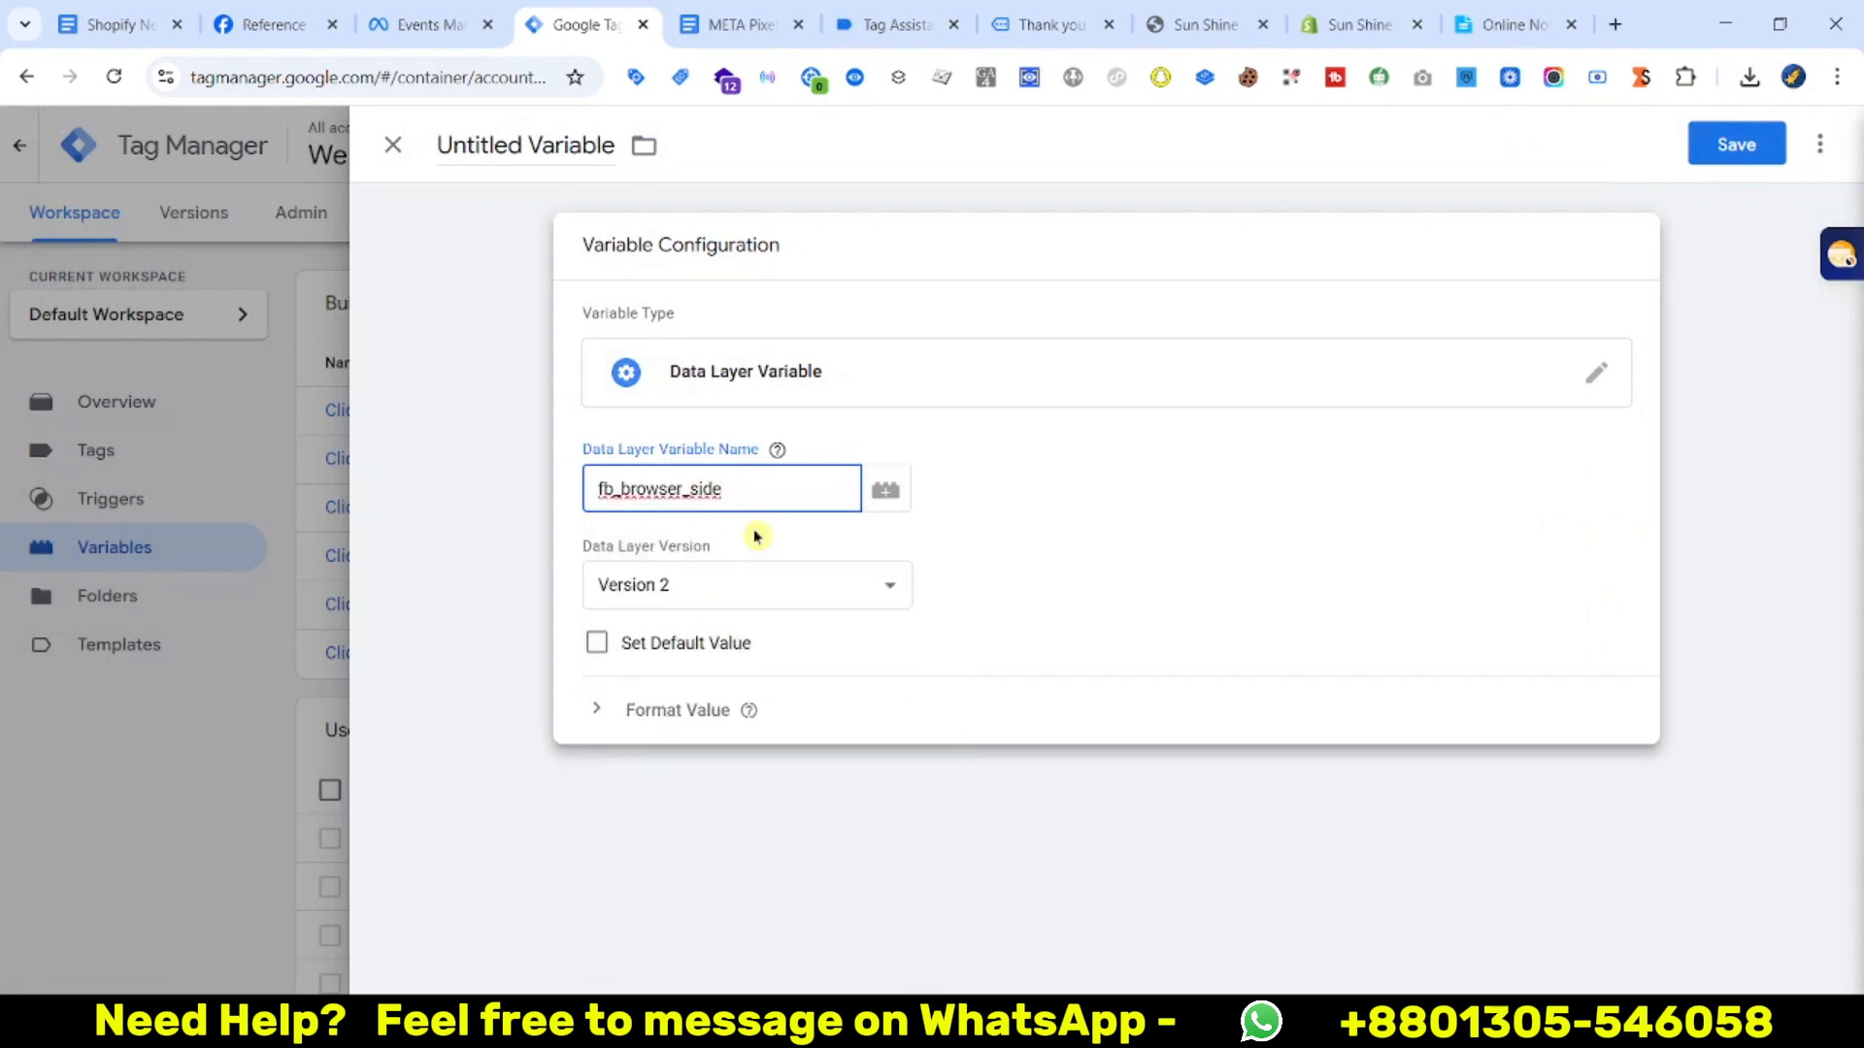
key(super+v)
click(747, 612)
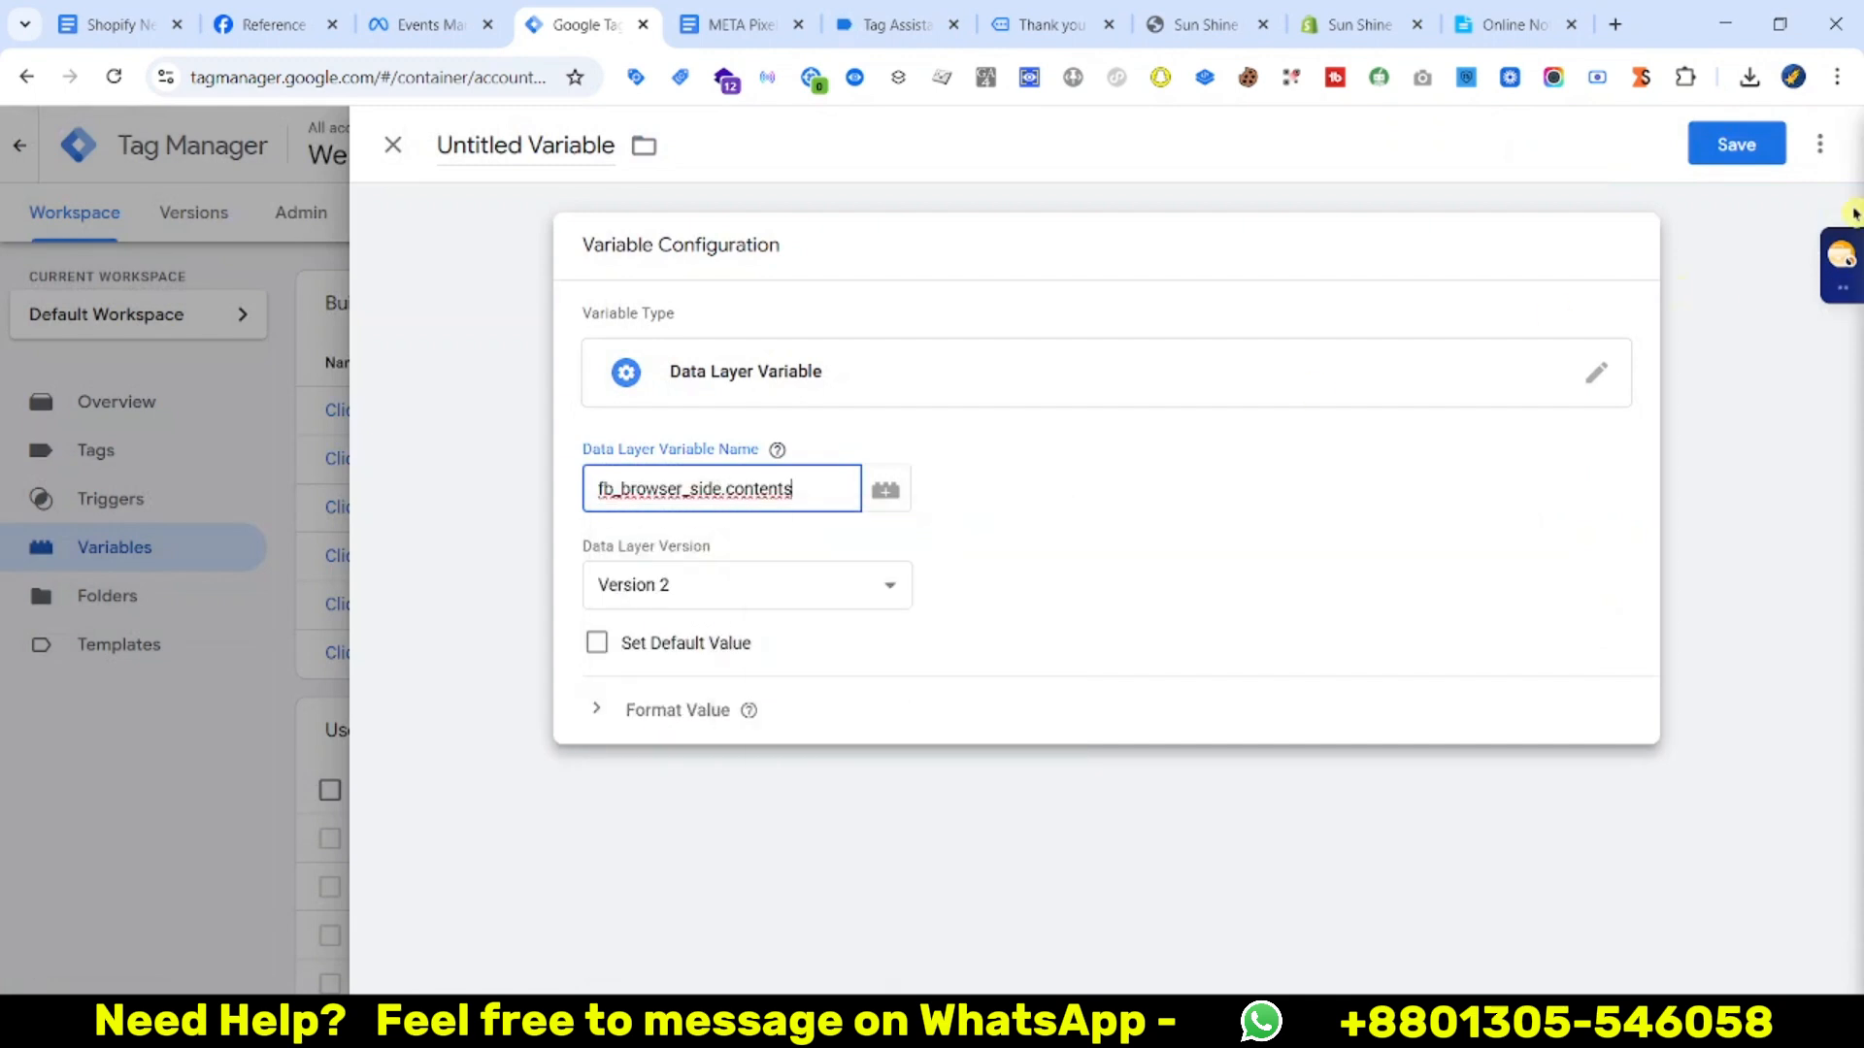
click(1709, 156)
key(ctrl+v)
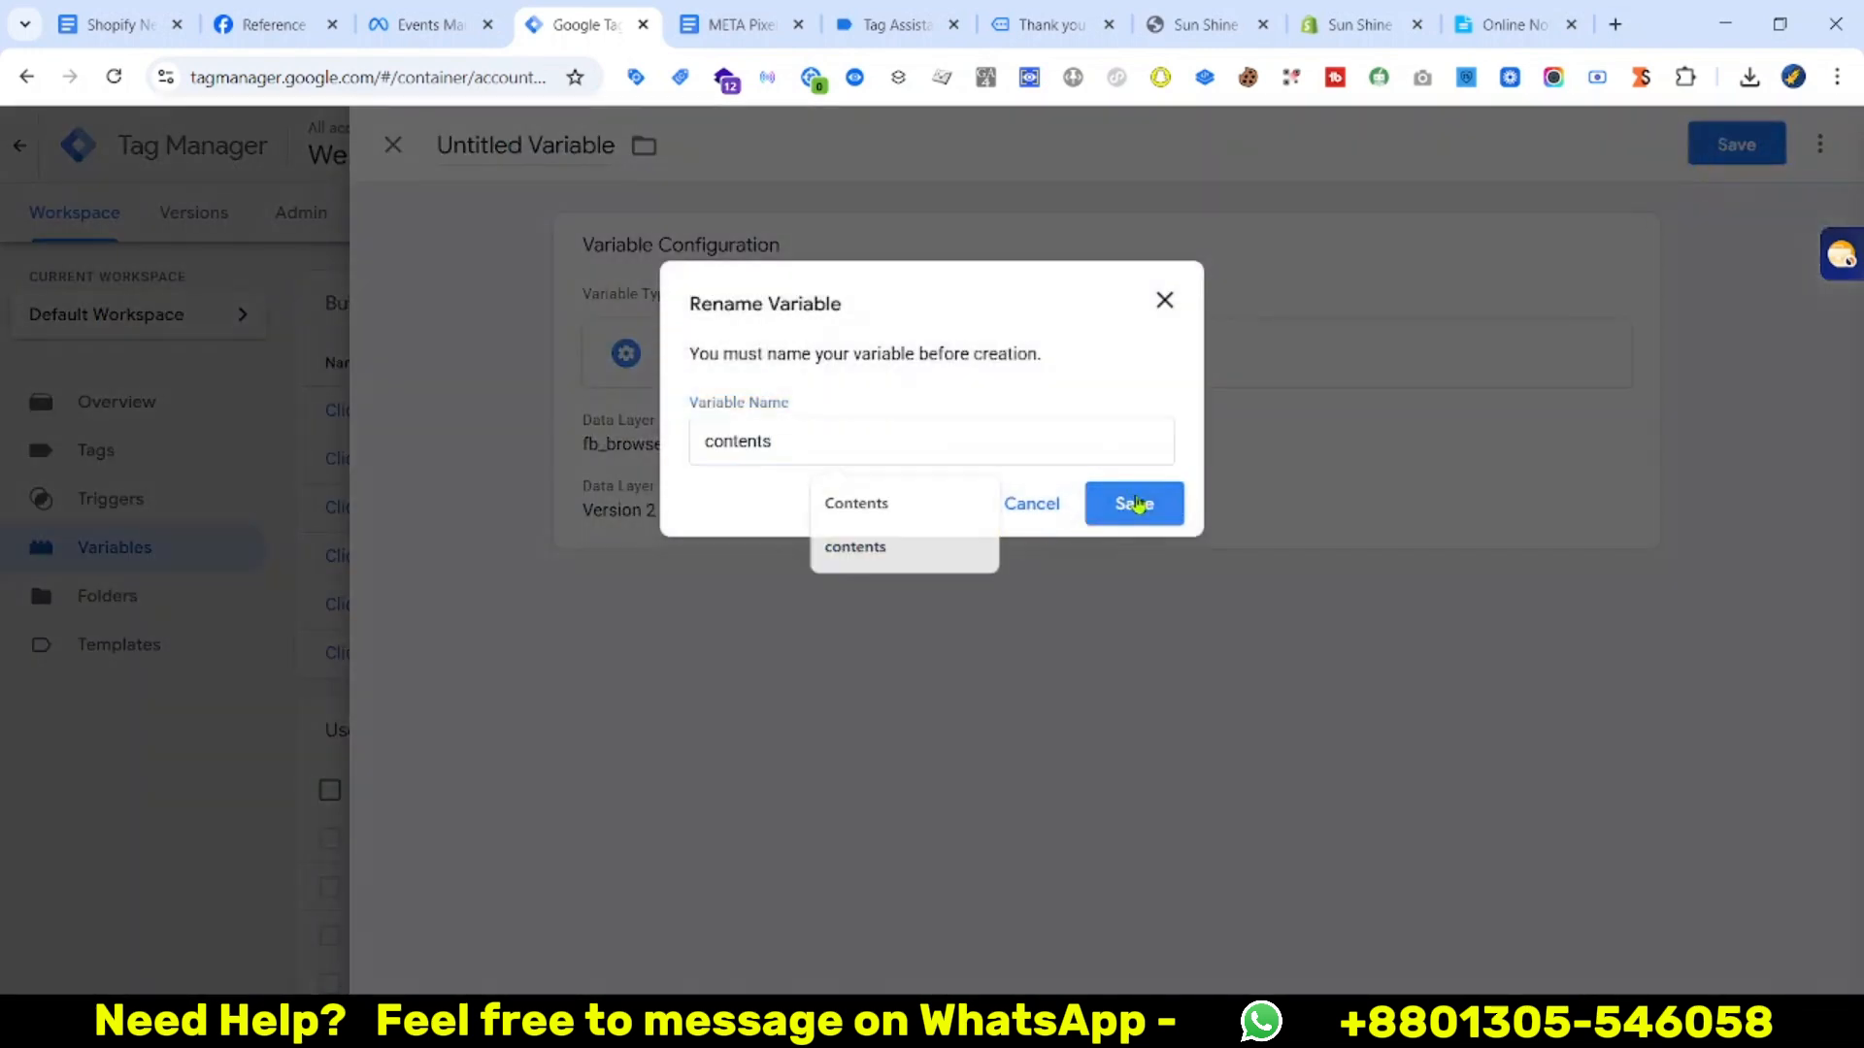
click(1126, 504)
Copy the num_items key from the purchase event data
click(784, 14)
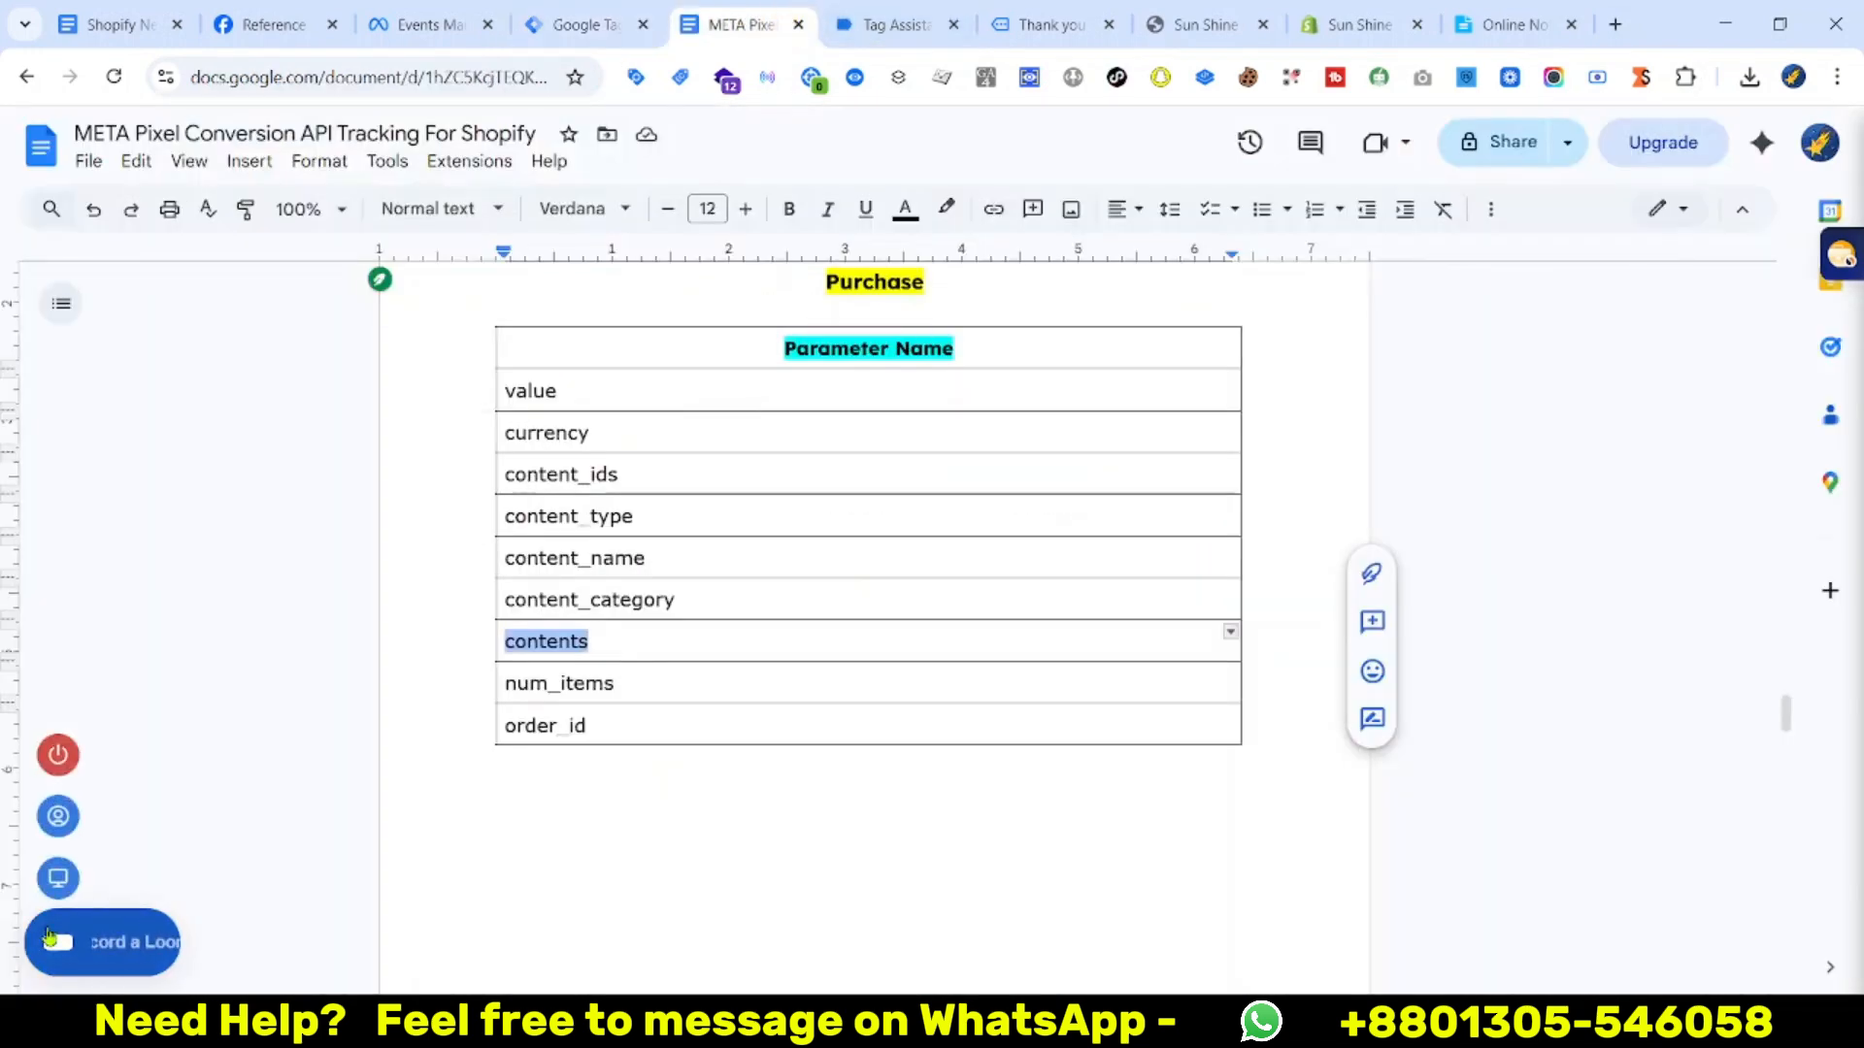
click(893, 24)
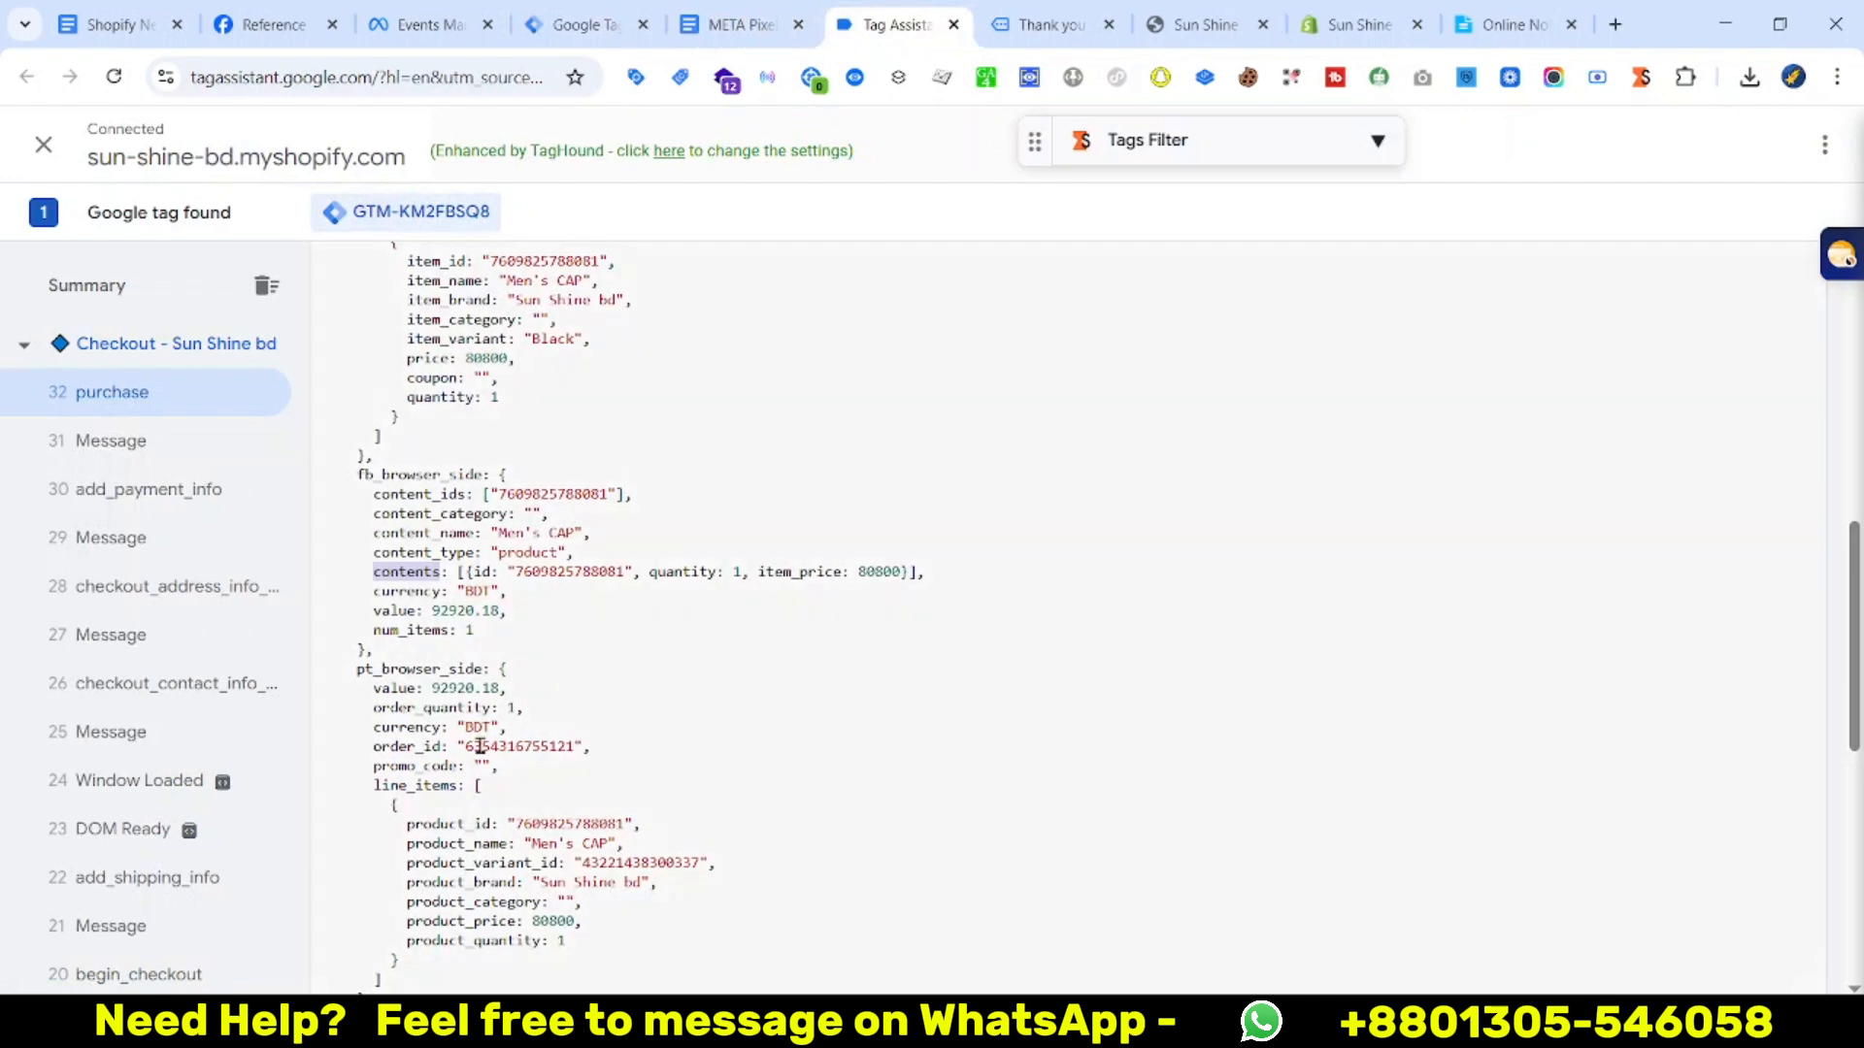
scroll(478, 746, down, 1)
double_click(409, 509)
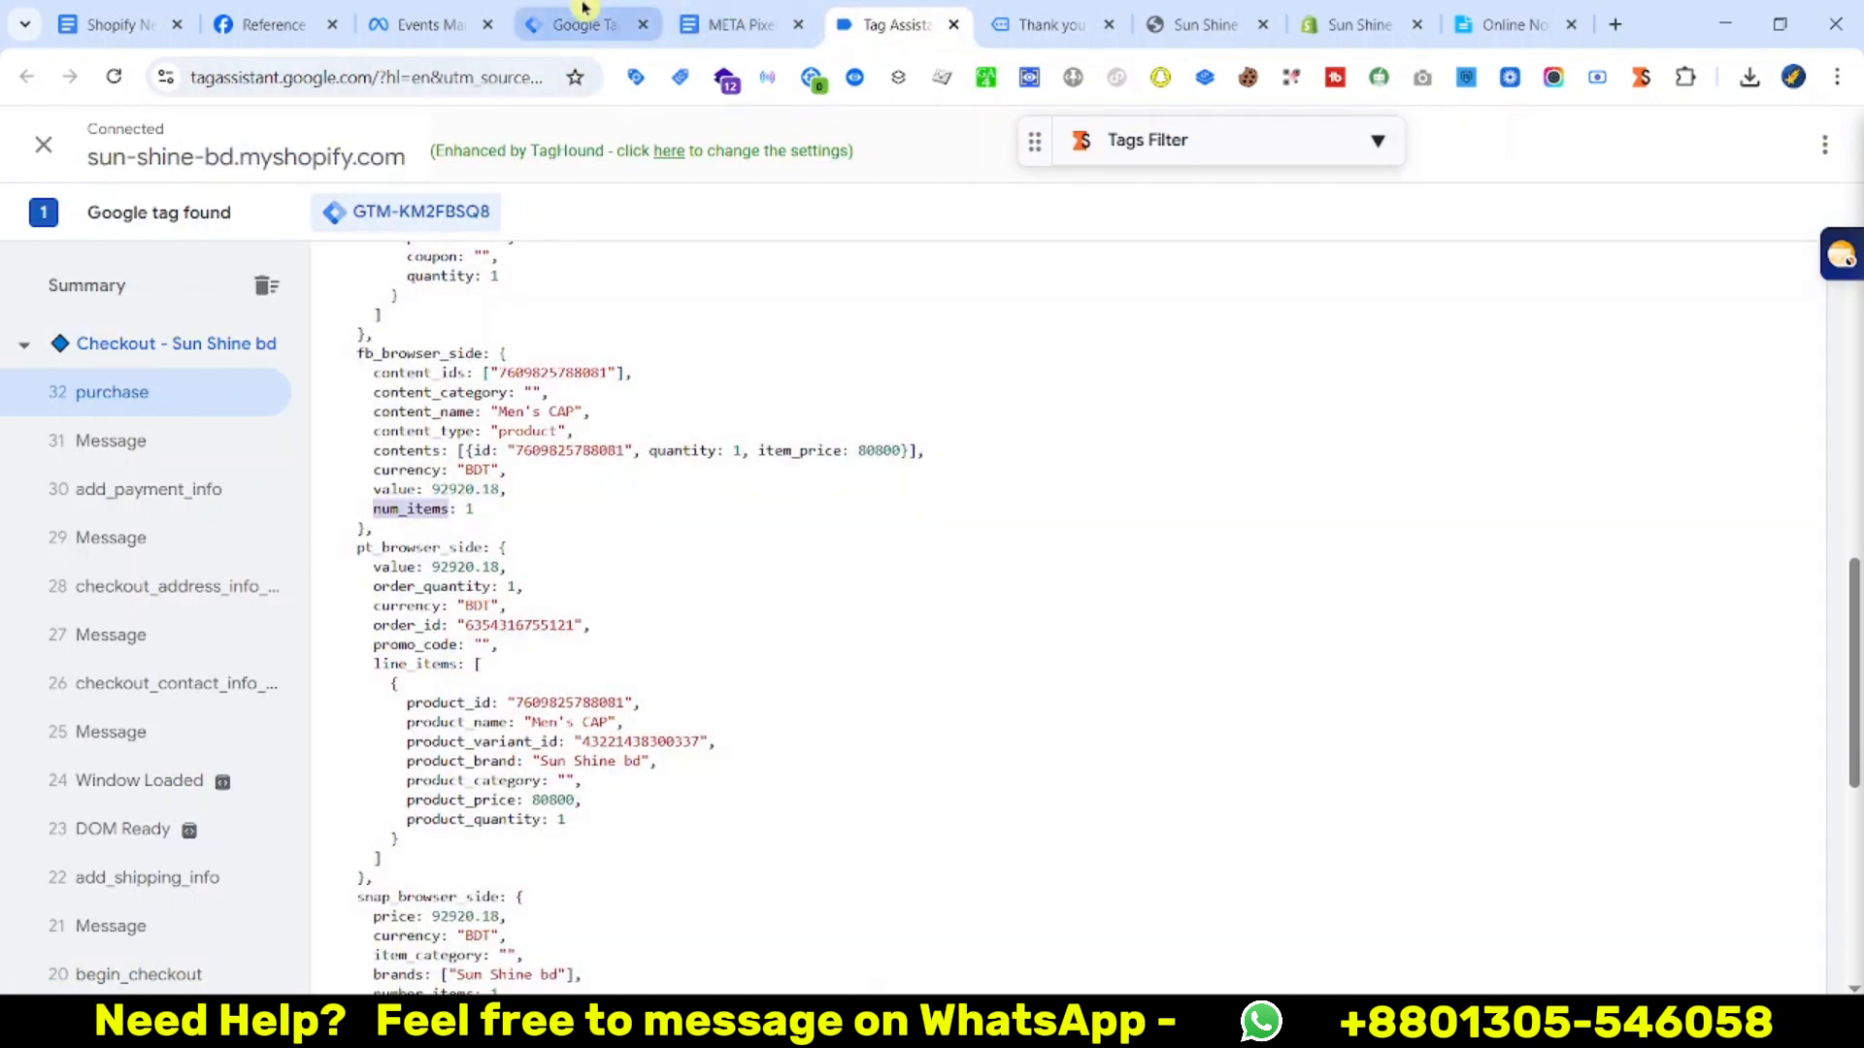
Save a Data Layer Variable reading fb_browser_side.num_items, named num_items
click(583, 21)
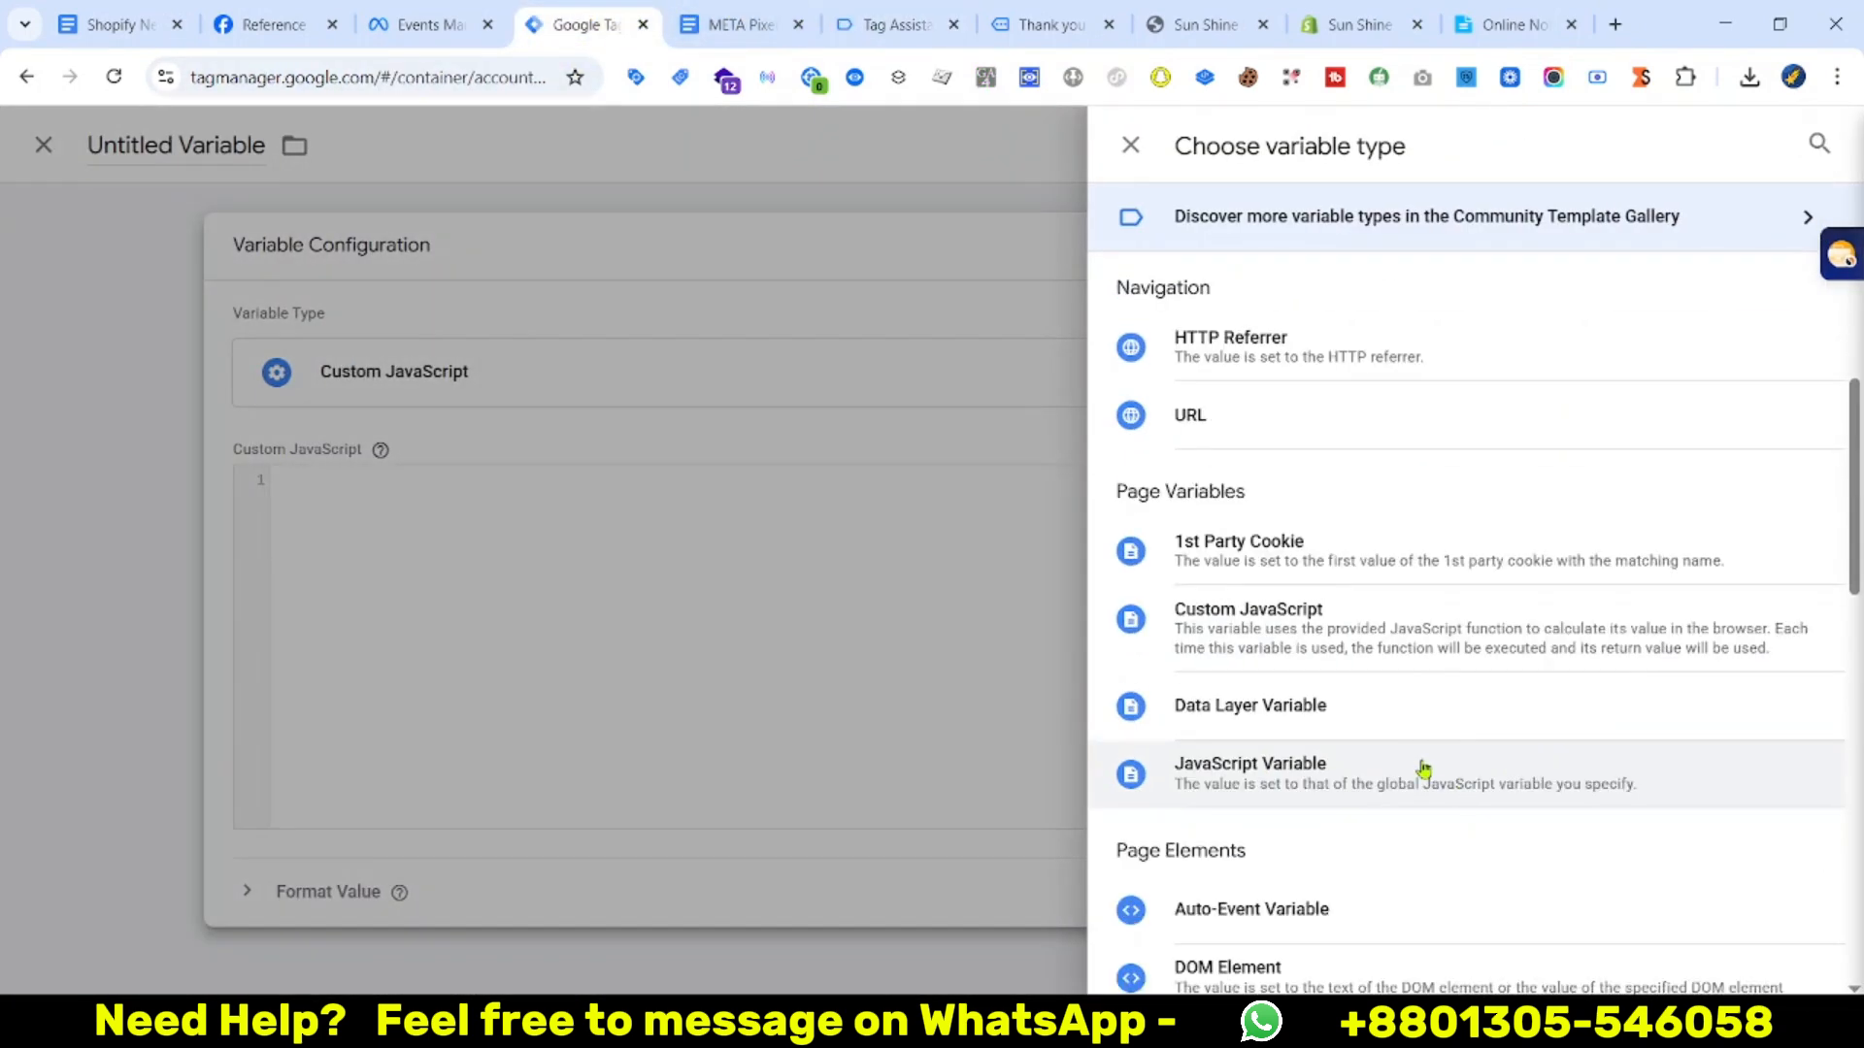
click(1408, 703)
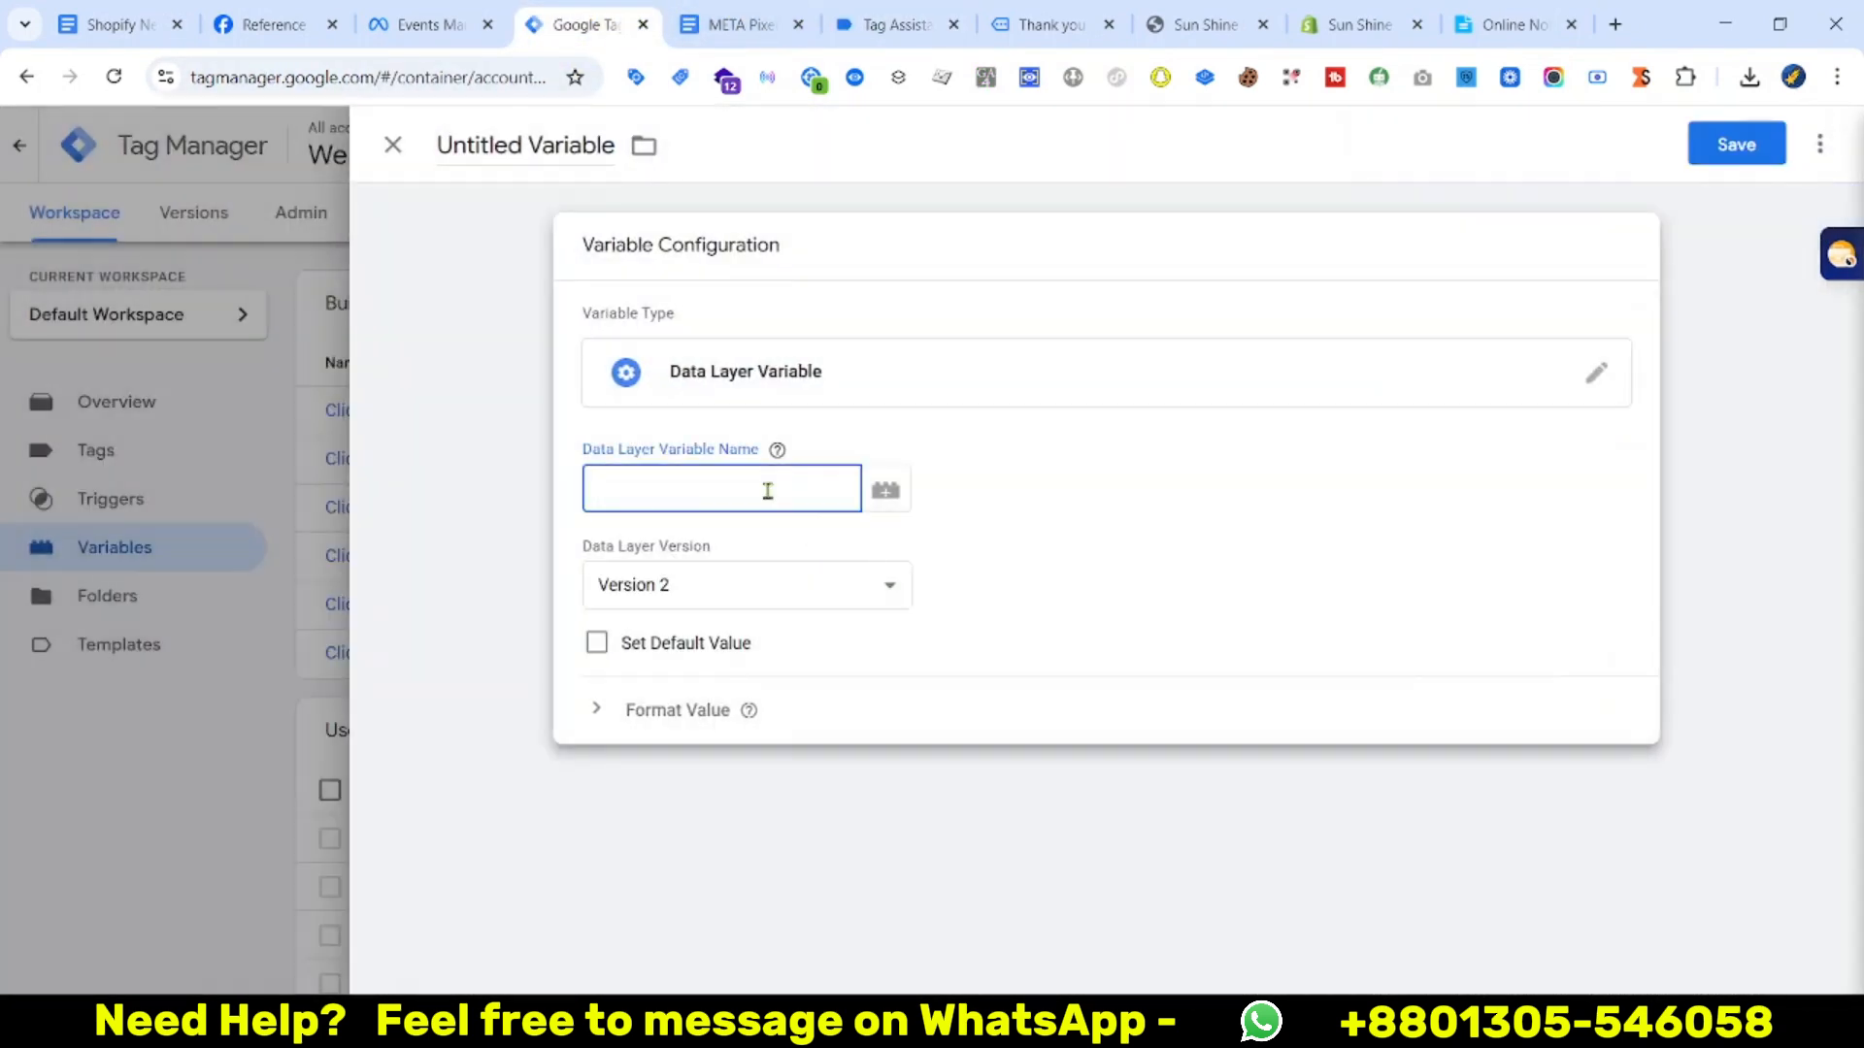
key(super+v)
click(748, 811)
key(super+v)
click(1700, 145)
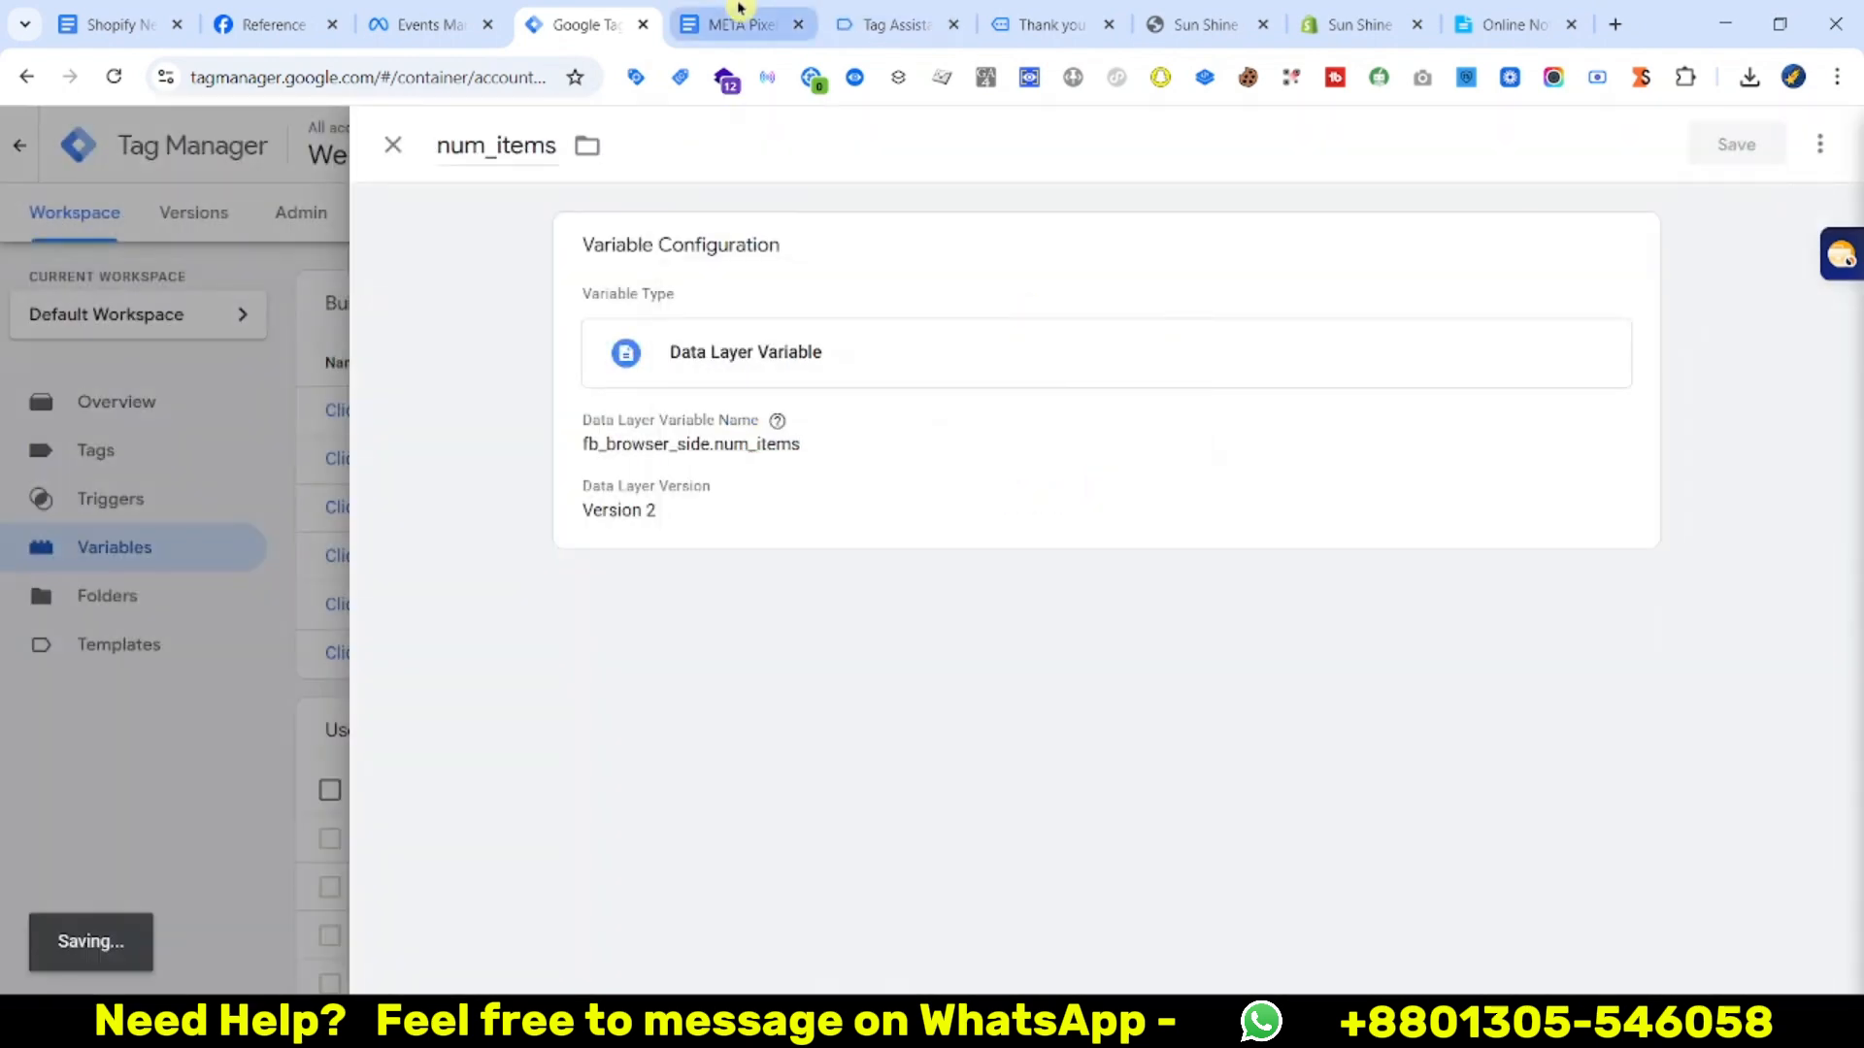
click(741, 22)
double_click(544, 725)
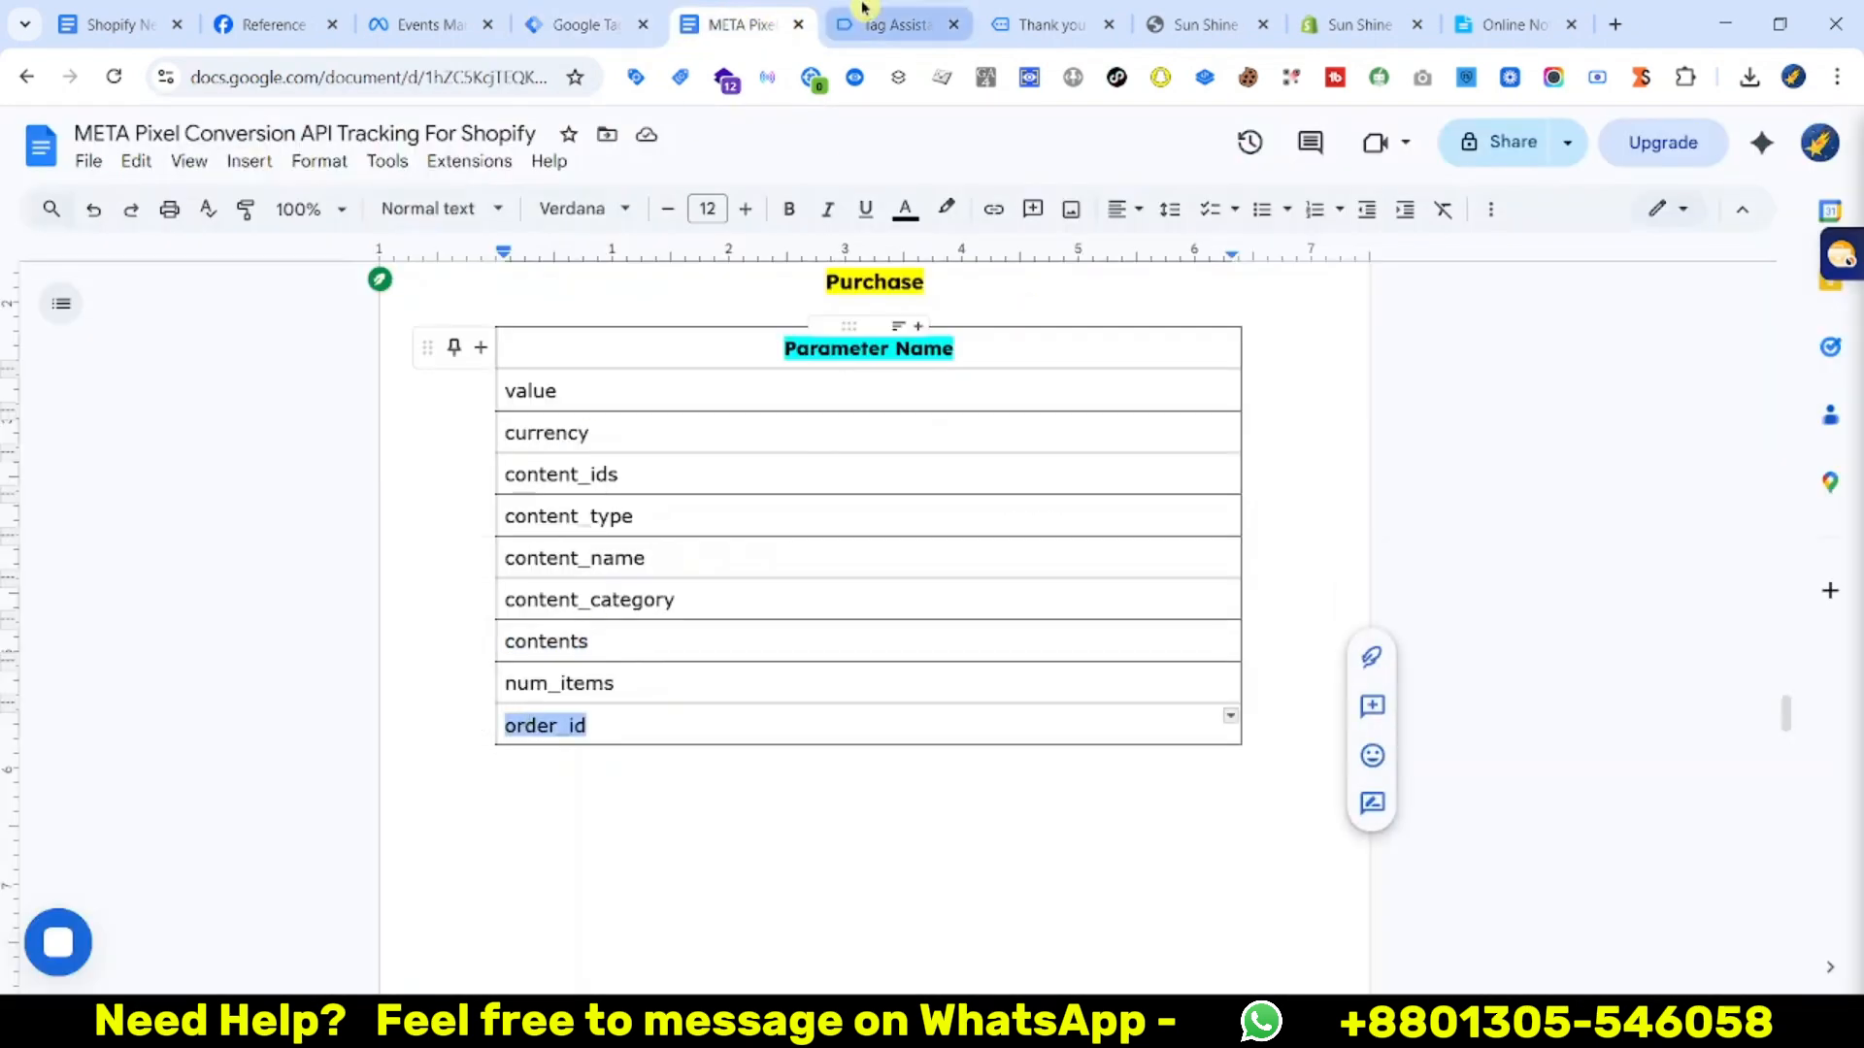
Copy the transaction_id key from the purchase event data
click(862, 11)
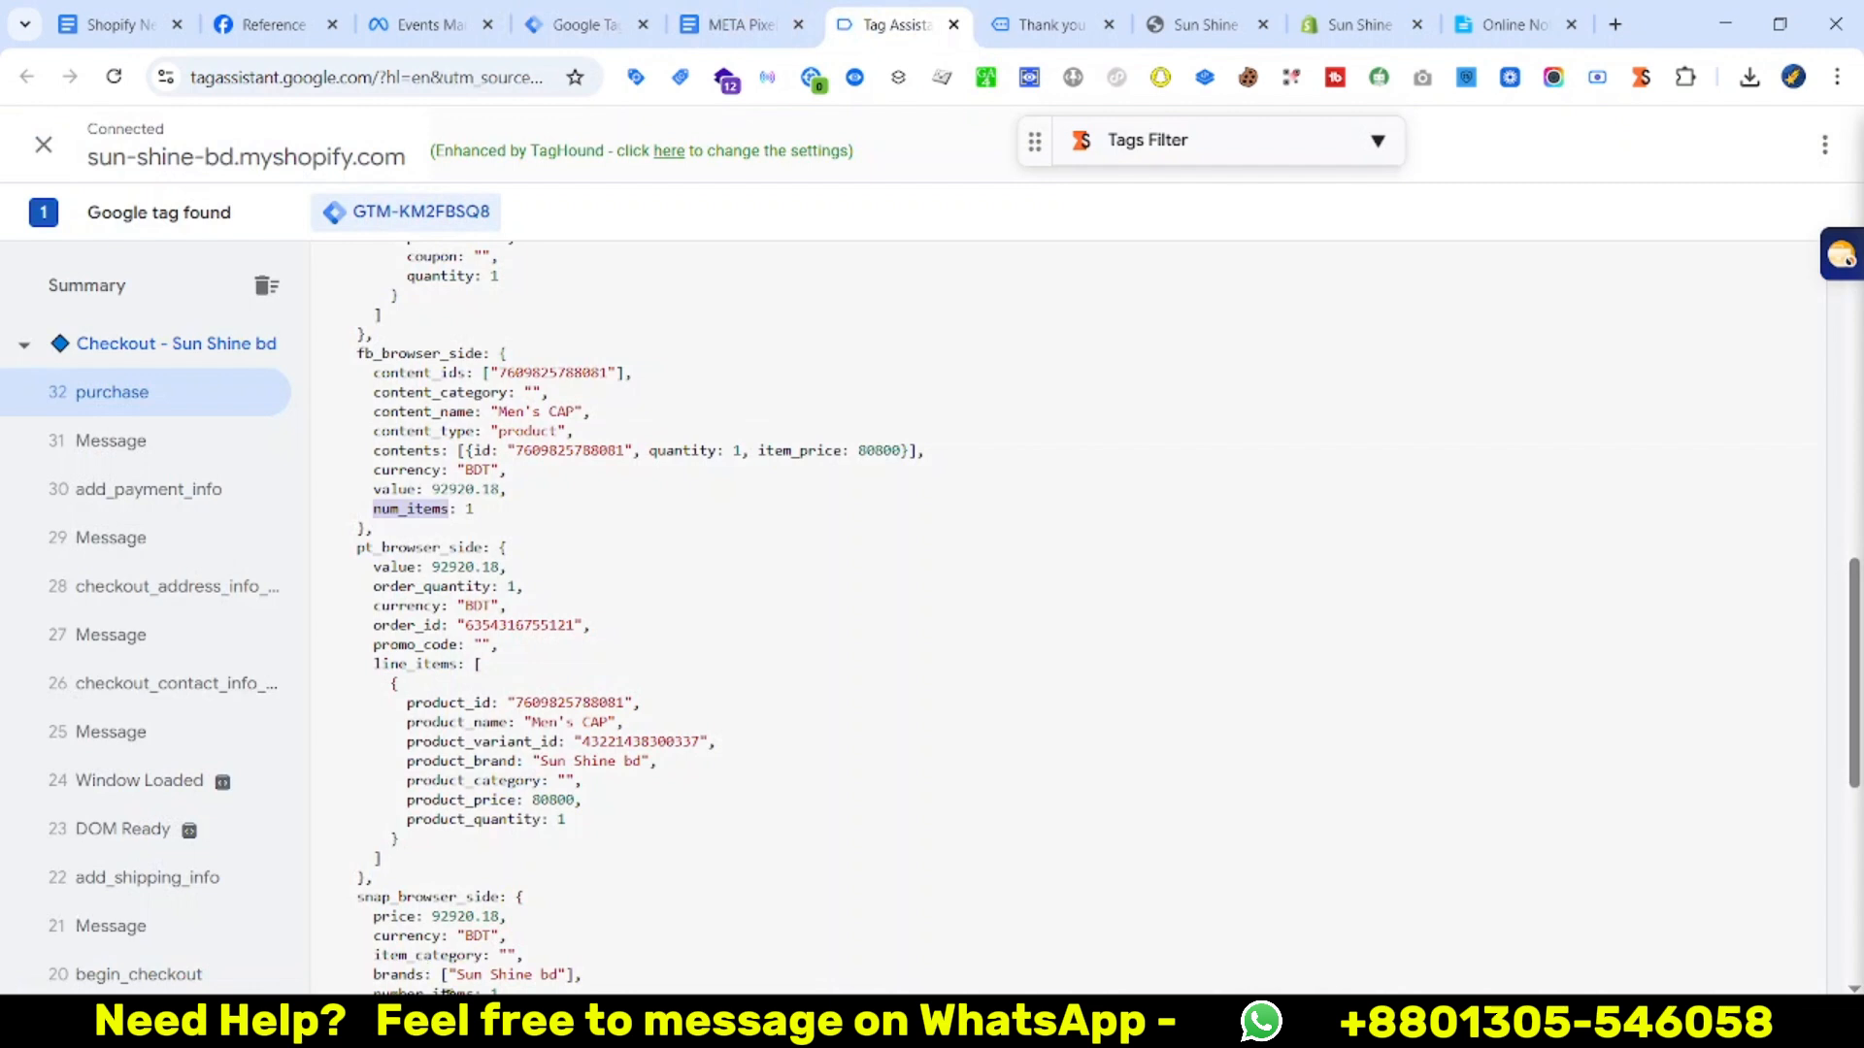
scroll(506, 765, up, 4)
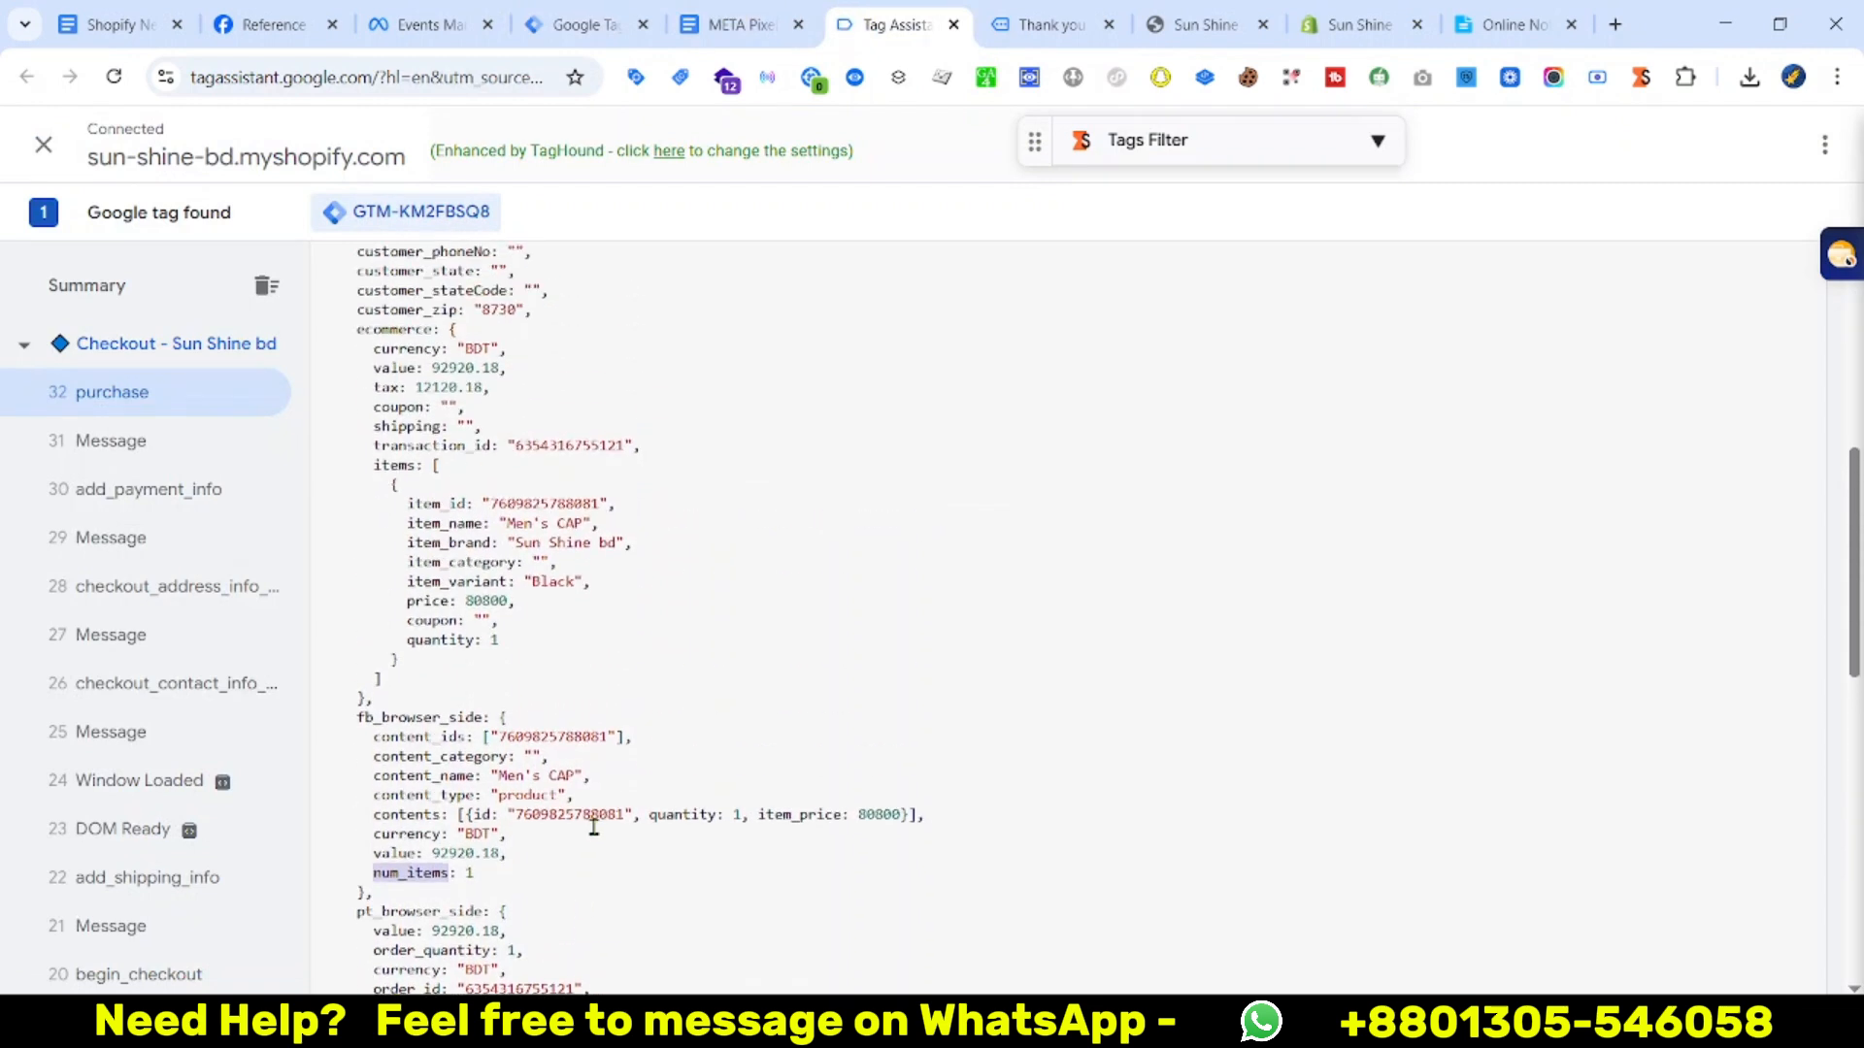
scroll(600, 852, up, 1)
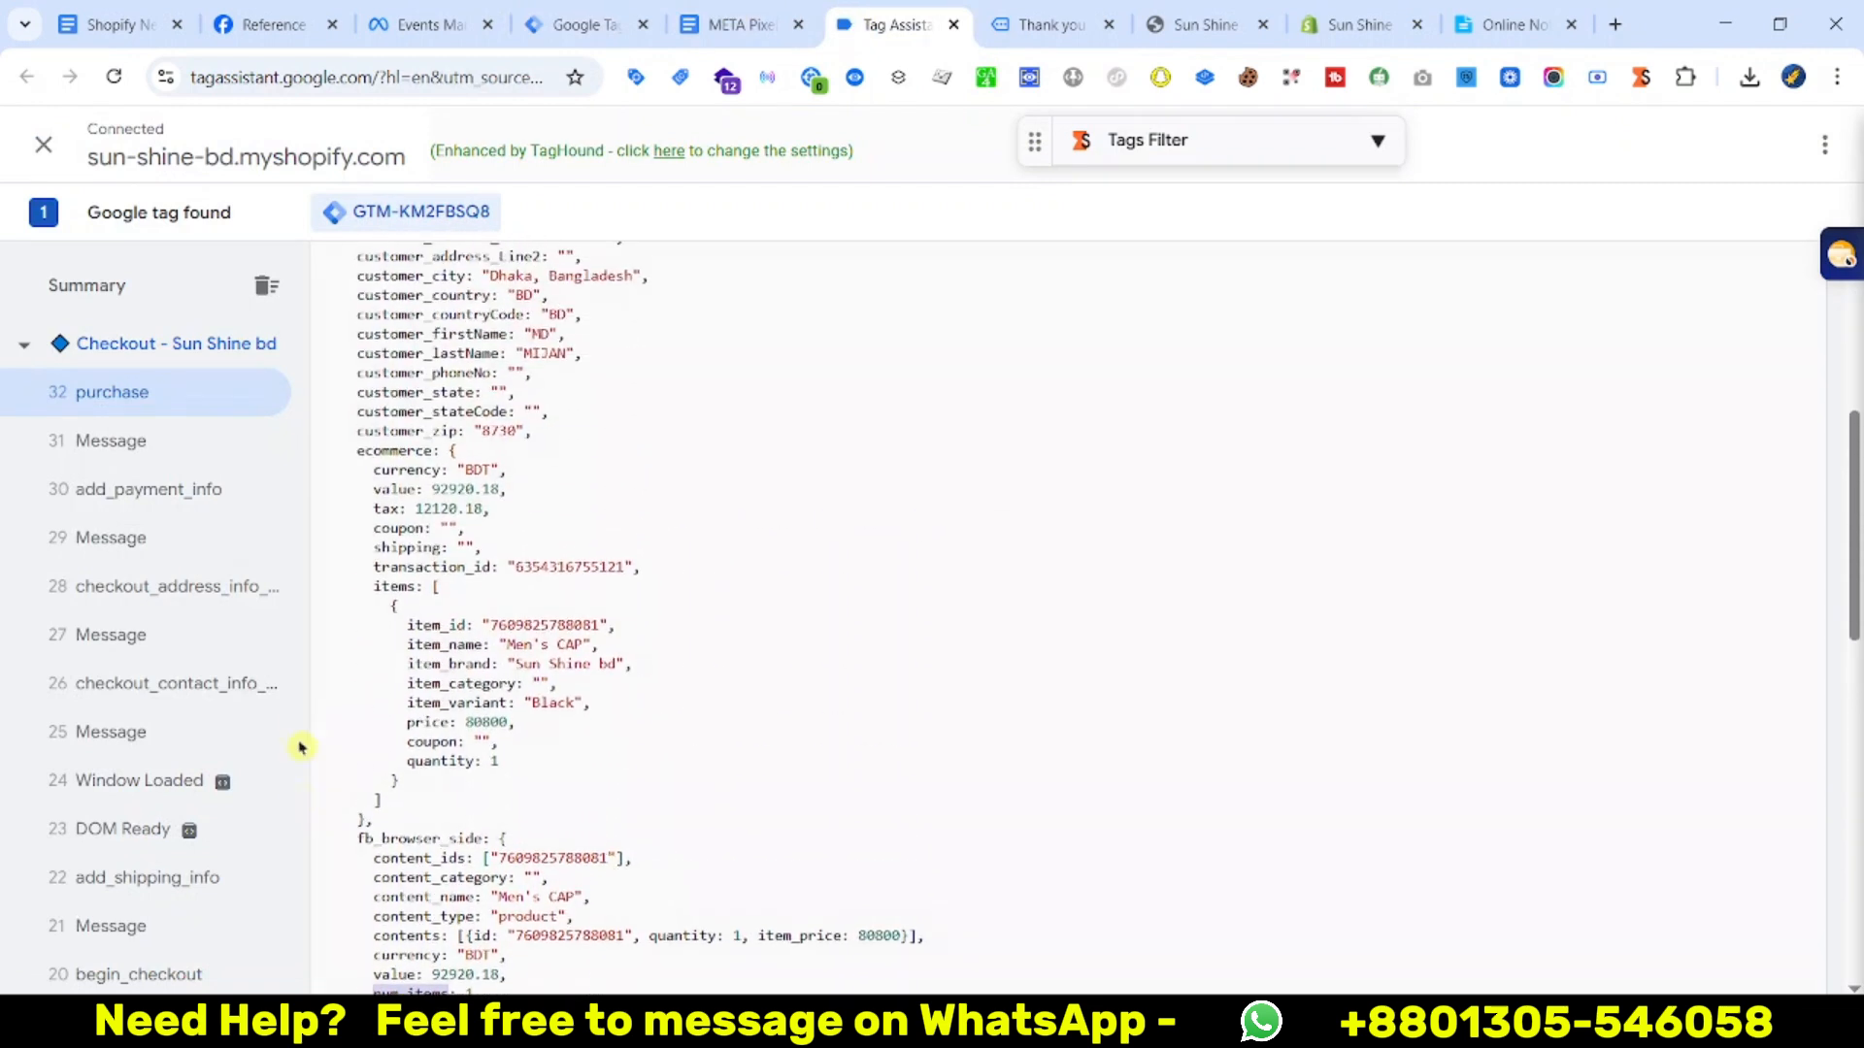
right_click(487, 573)
click(507, 596)
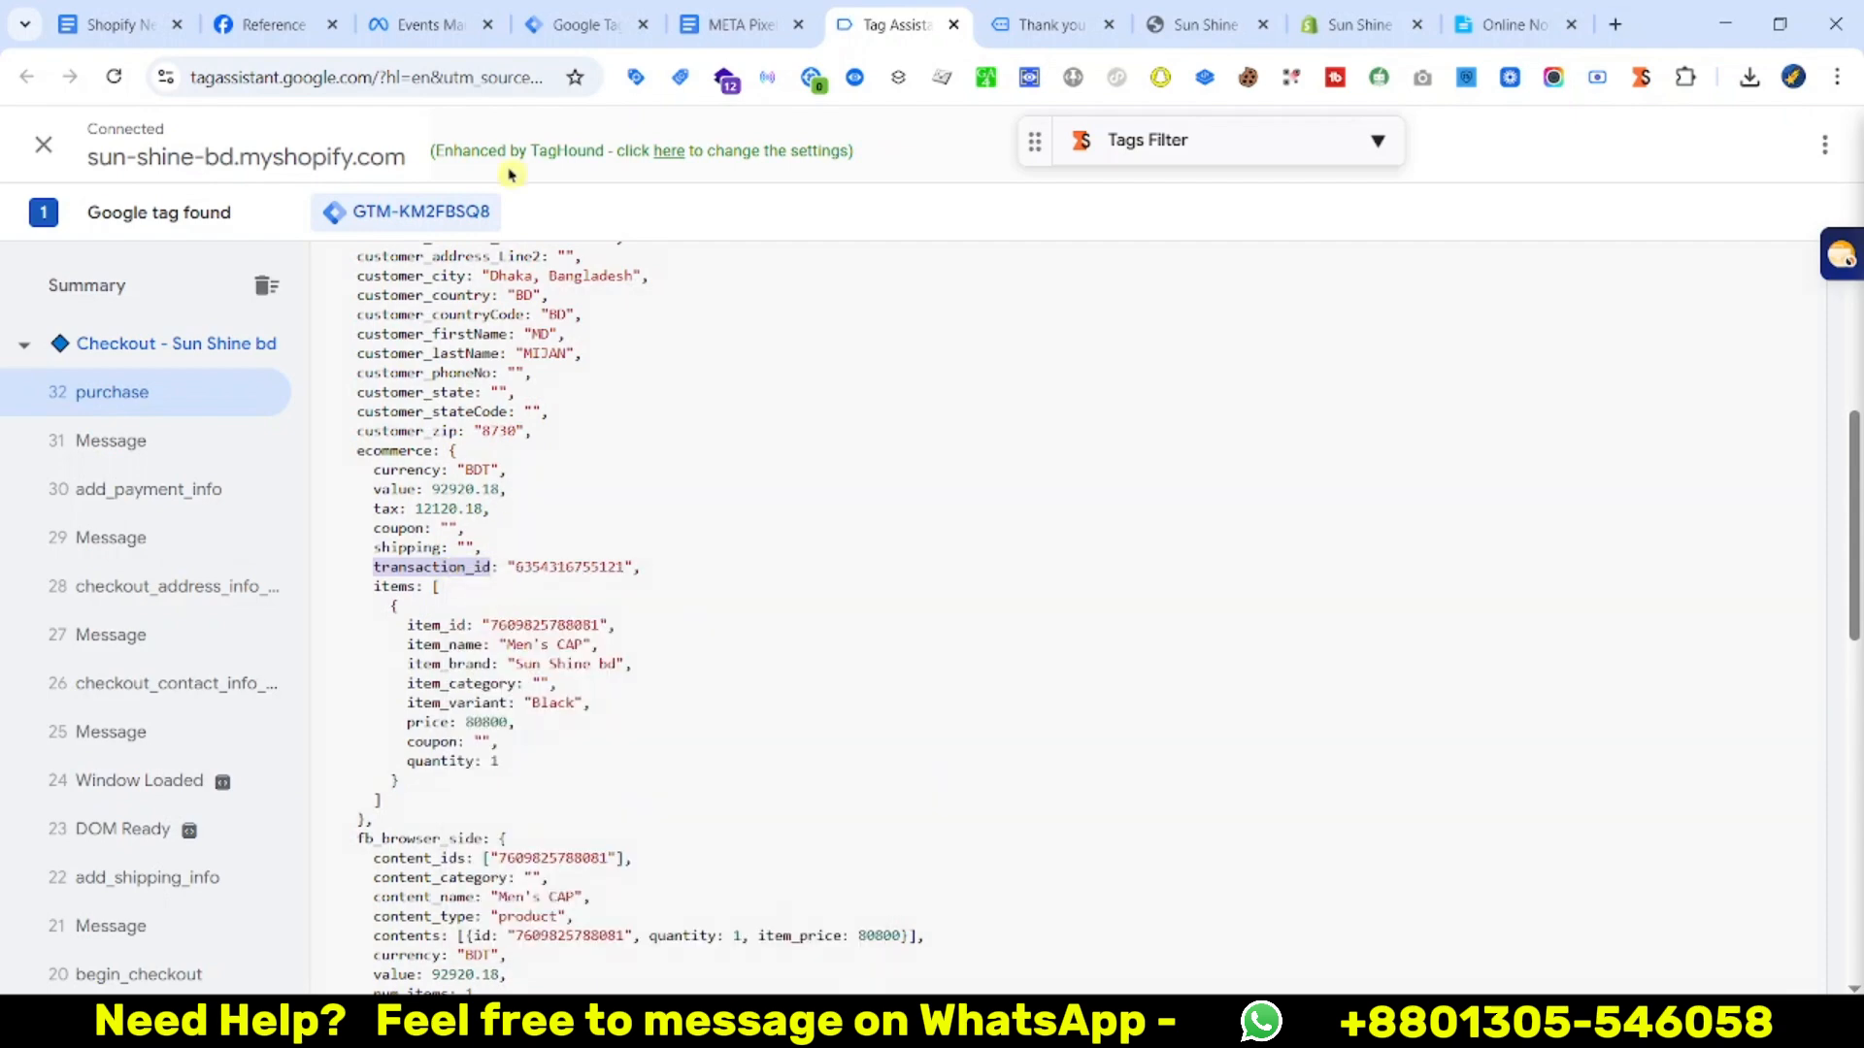
key(ctrl+shift+Tab)
key(ctrl+shift+Tab)
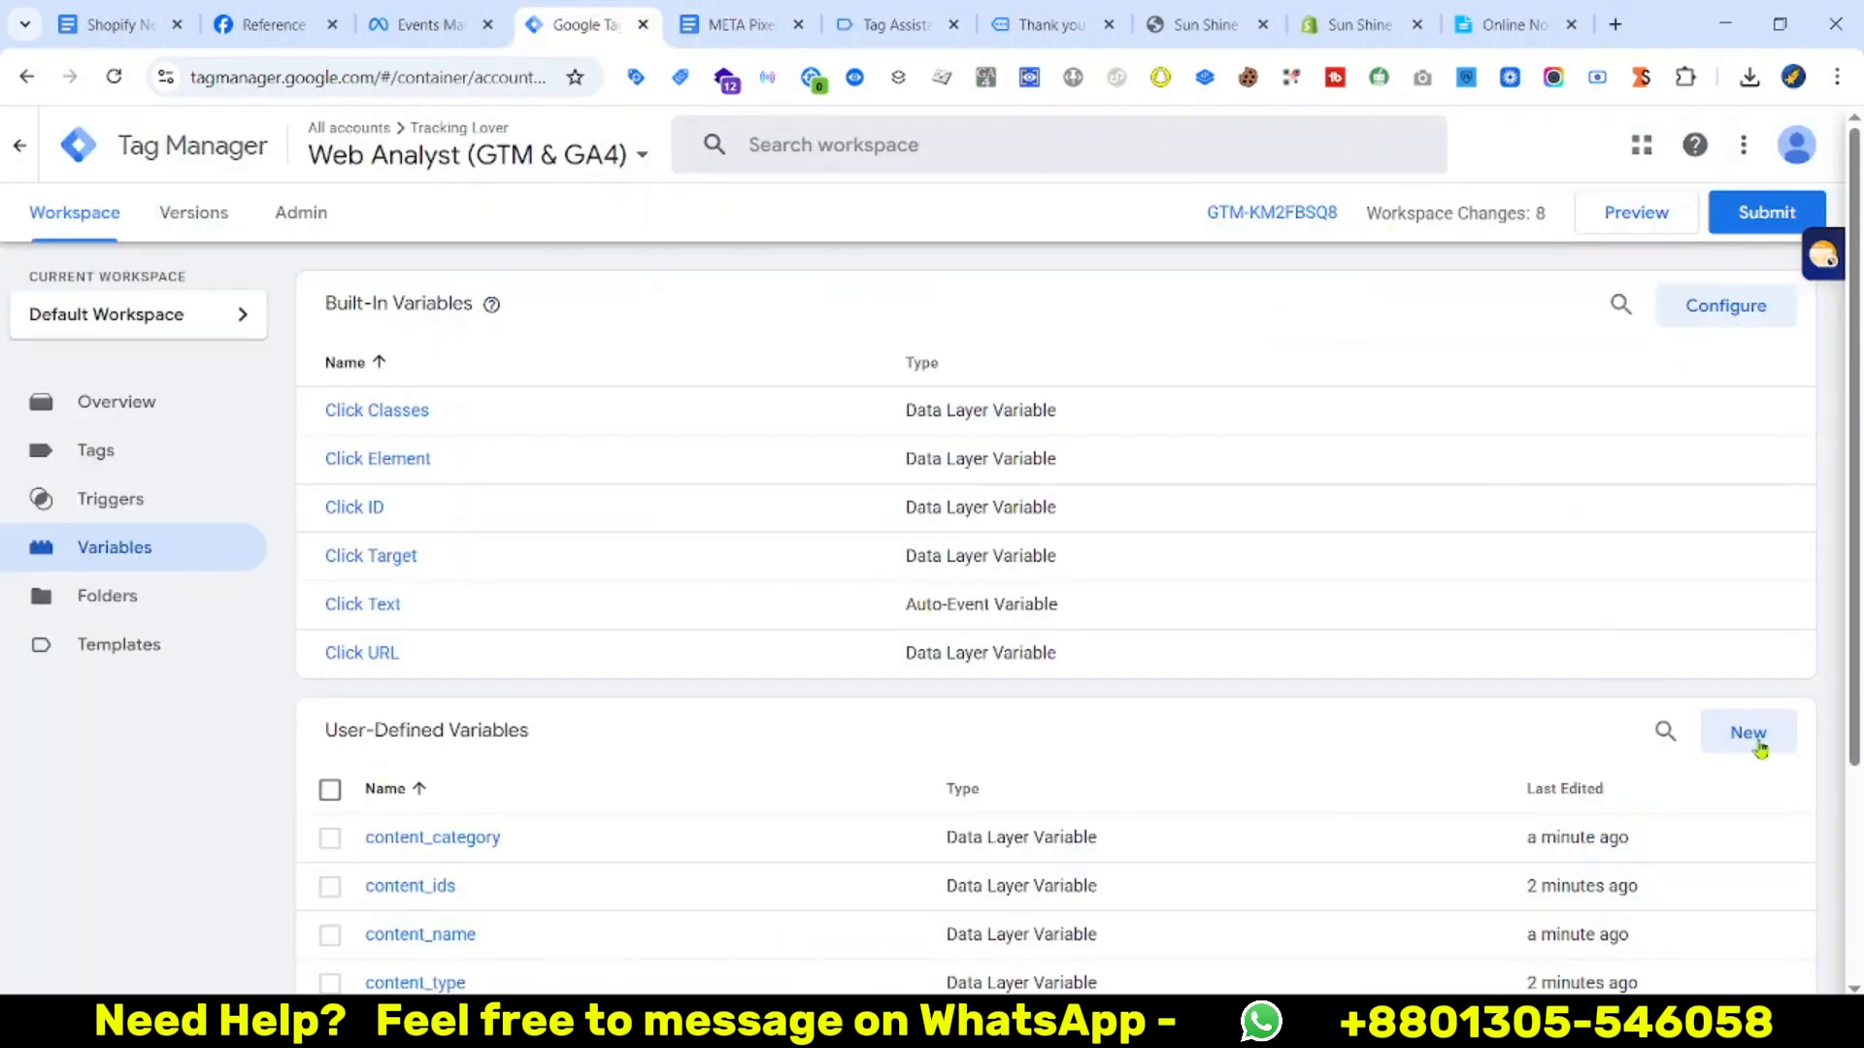
Start a new user-defined variable of type Data Layer Variable
click(1747, 735)
click(1330, 404)
scroll(1610, 791, down, 5)
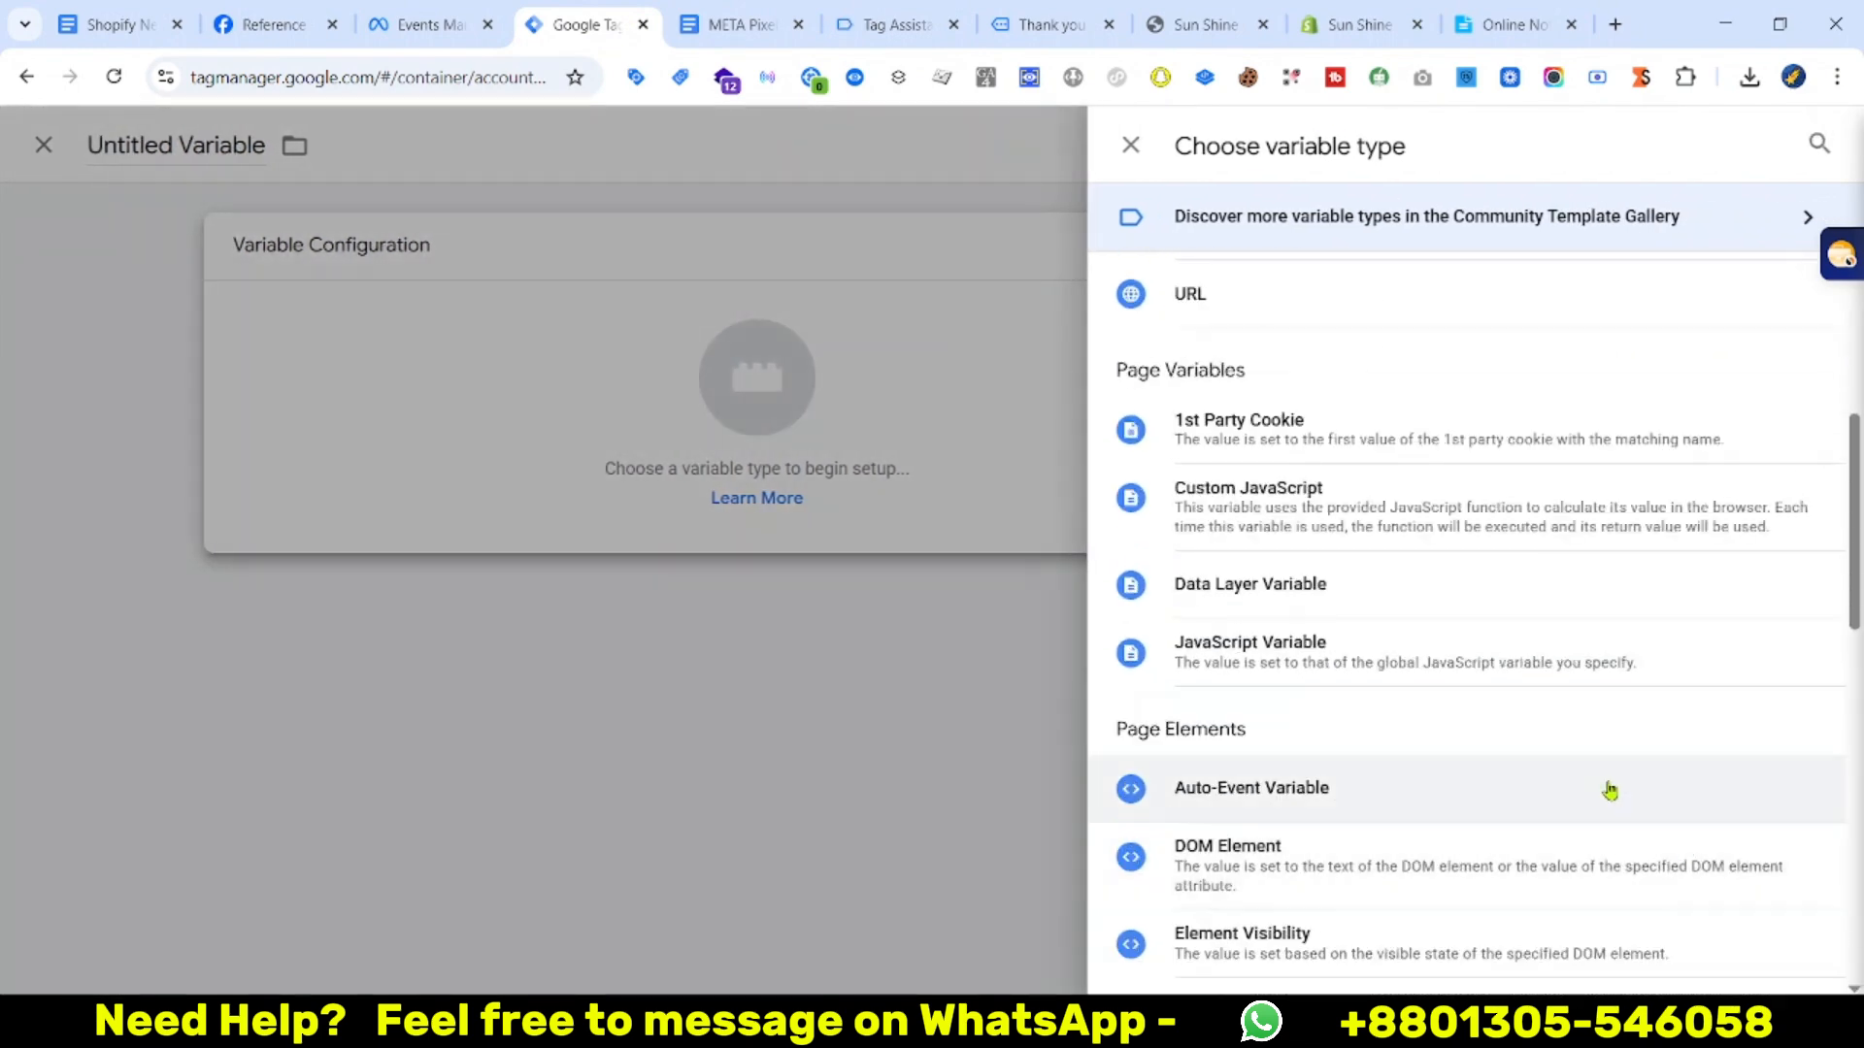
scroll(1456, 738, down, 3)
scroll(1252, 417, up, 3)
click(1262, 583)
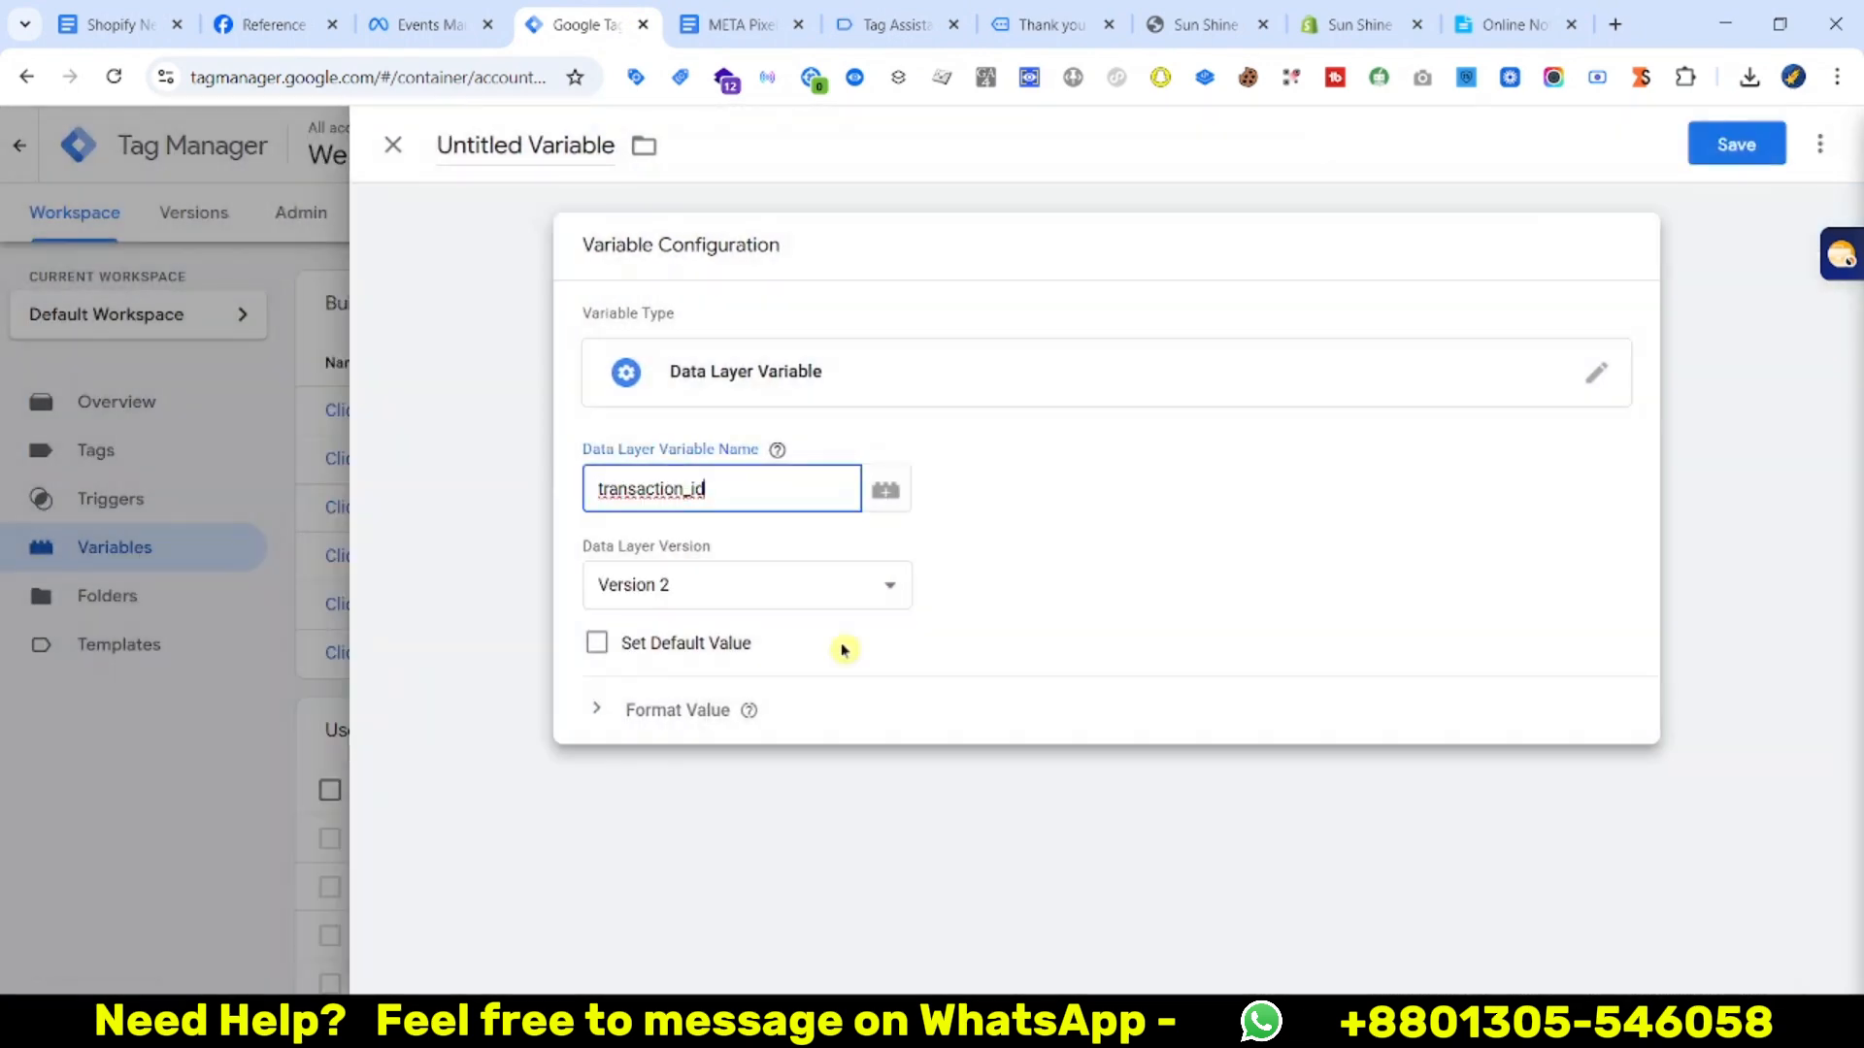
Set the key to ecommerce.transaction_id and save the variable as transaction_id
click(739, 11)
key(ctrl+Tab)
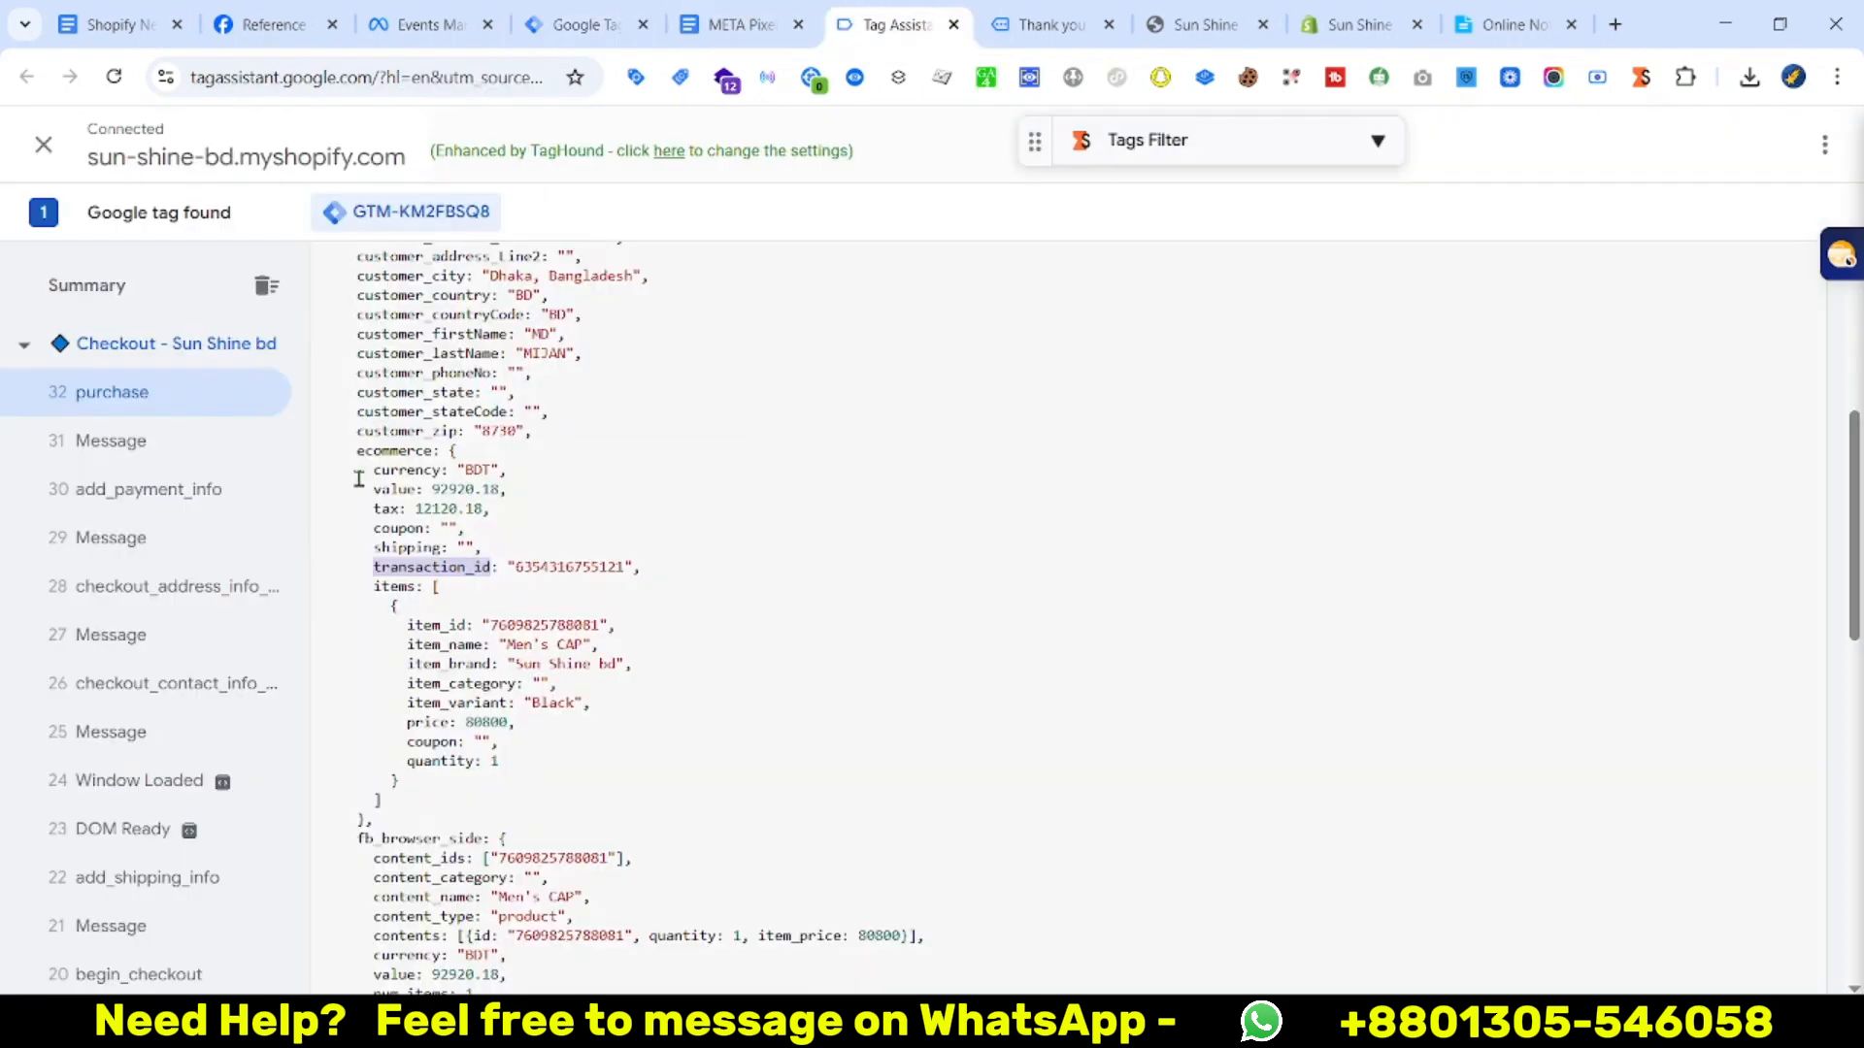
double_click(374, 449)
key(ctrl+c)
click(534, 9)
key(ctrl+v)
text(.)
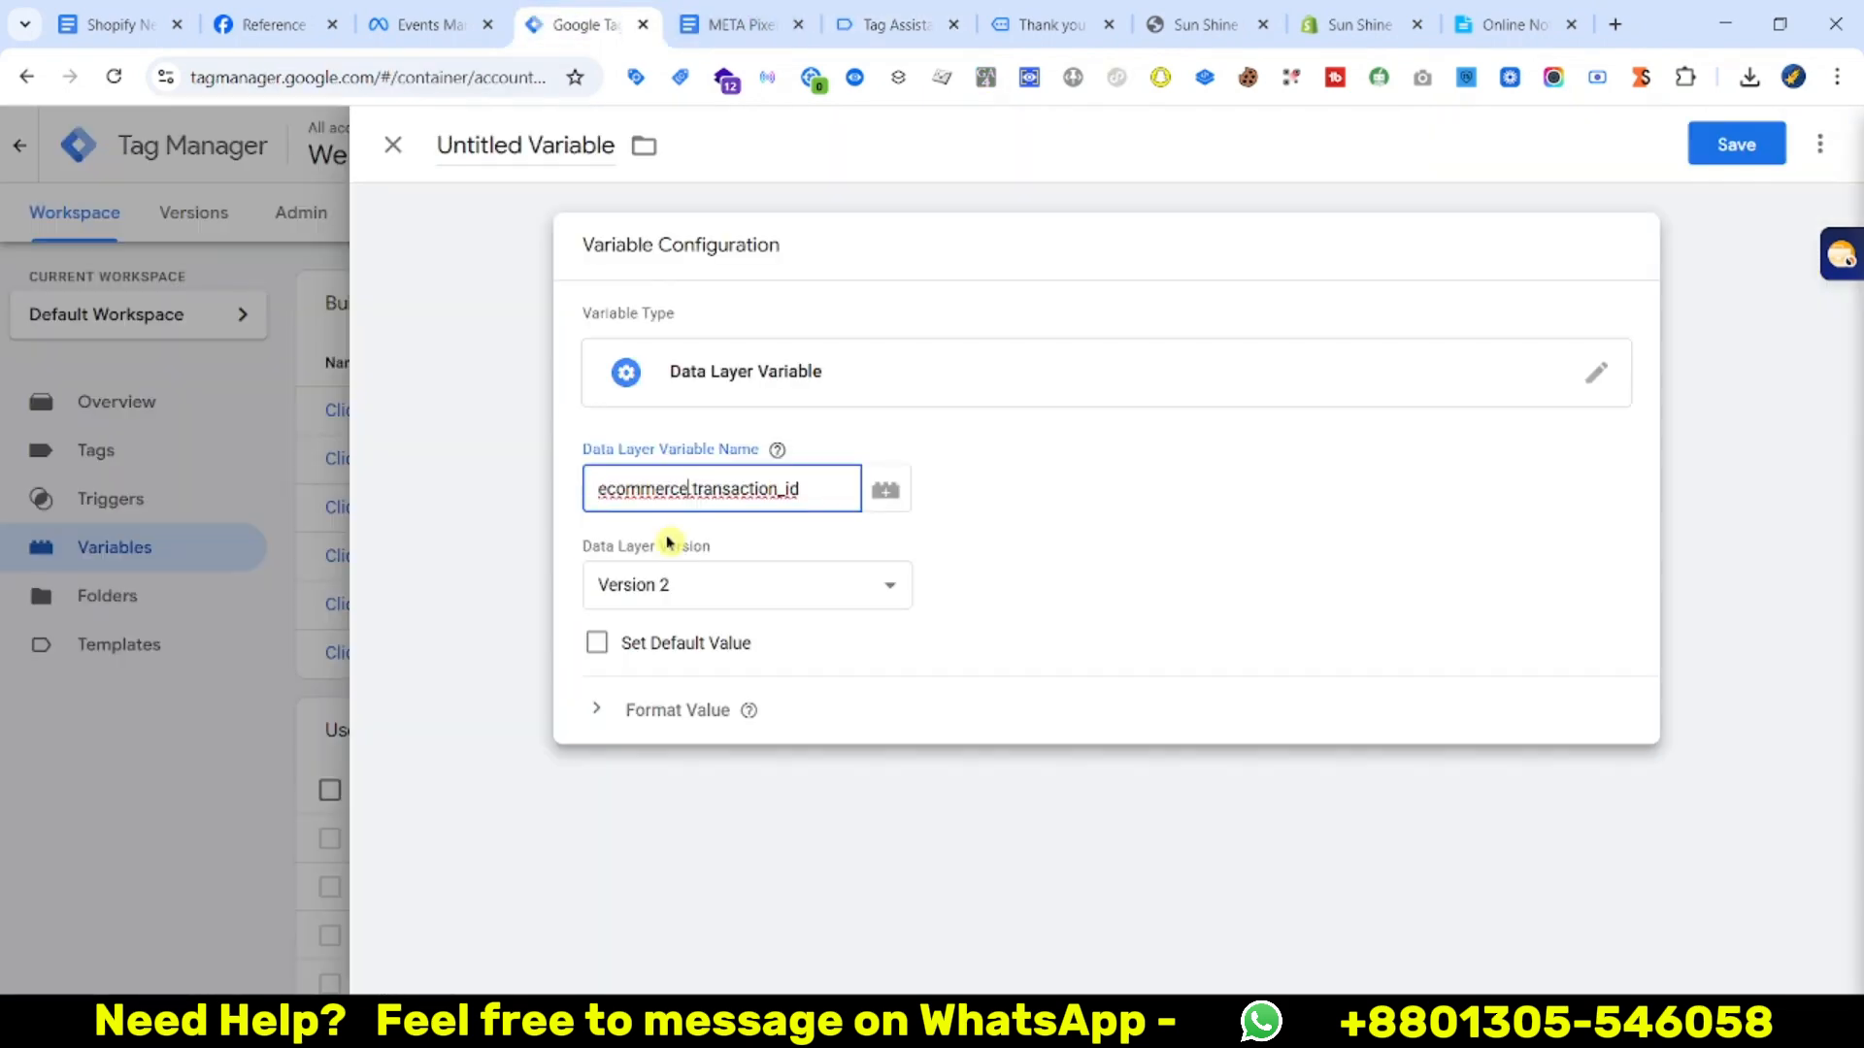
click(1749, 134)
key(super+v)
click(916, 668)
click(1126, 510)
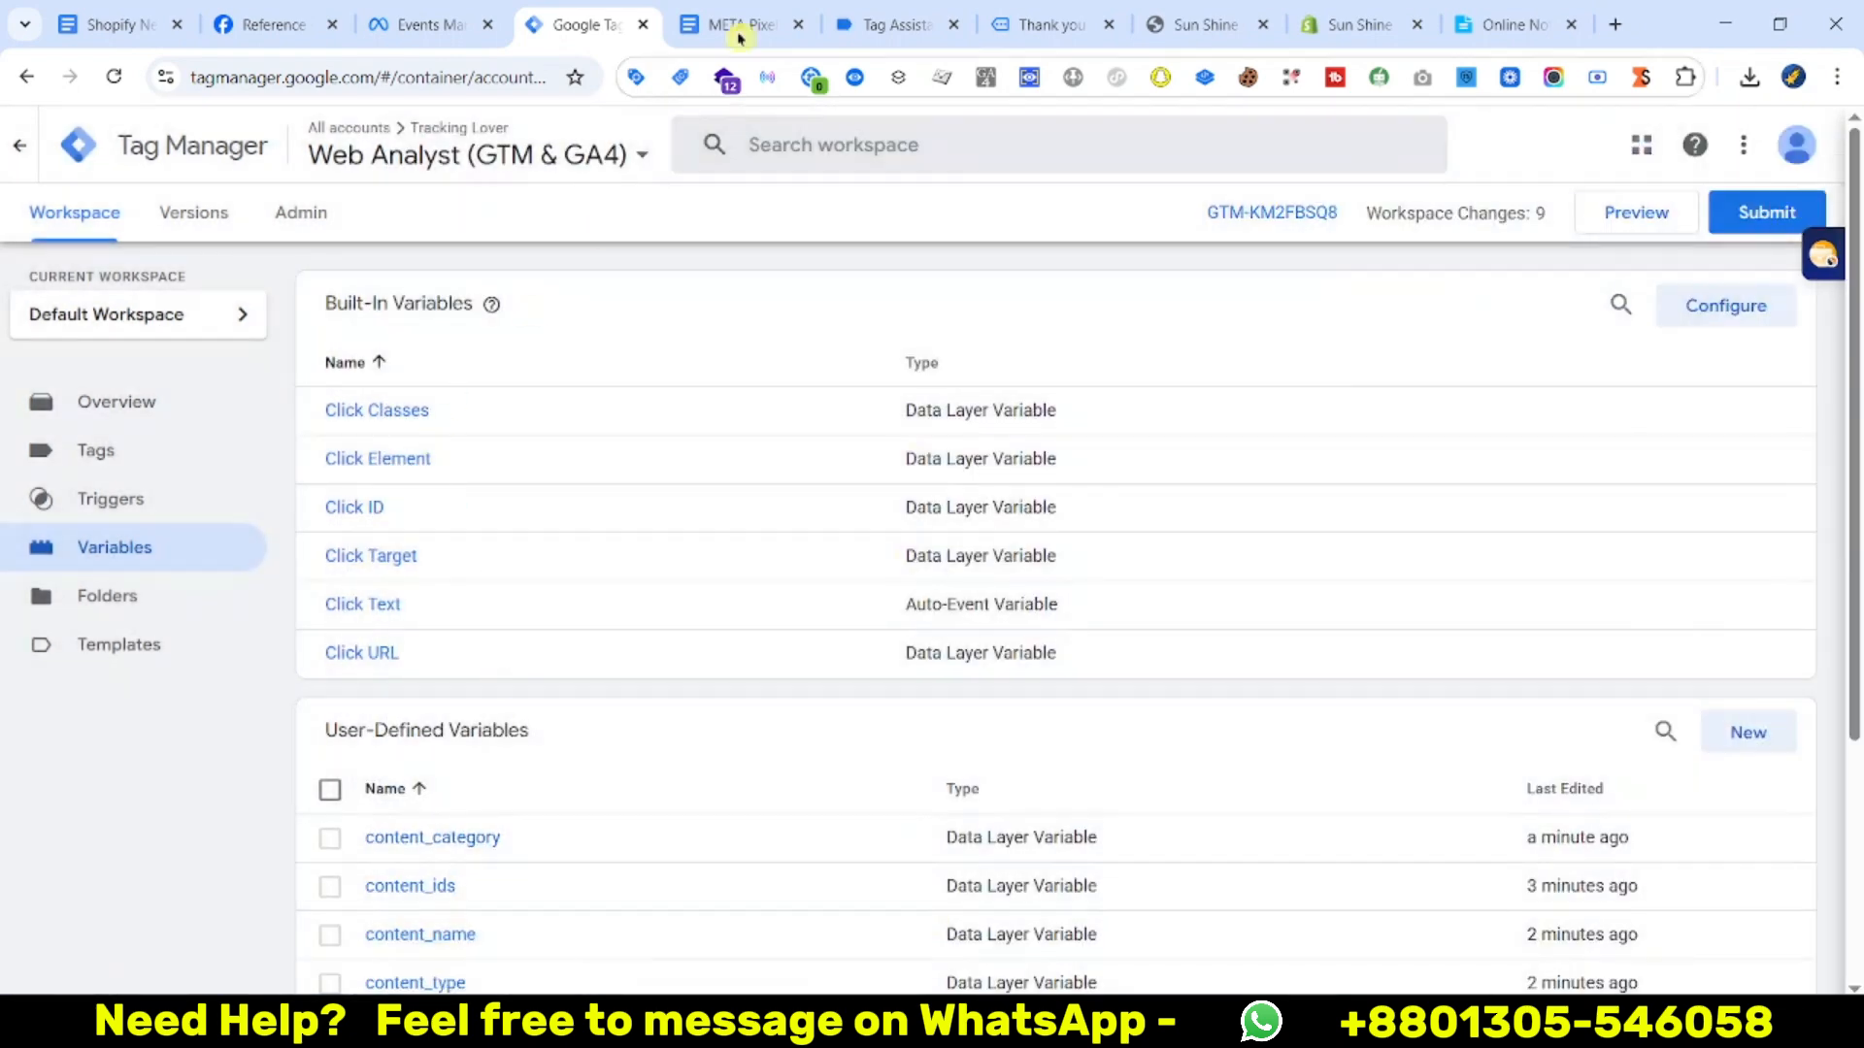
Copy the purchase event name from the data layer output
click(902, 12)
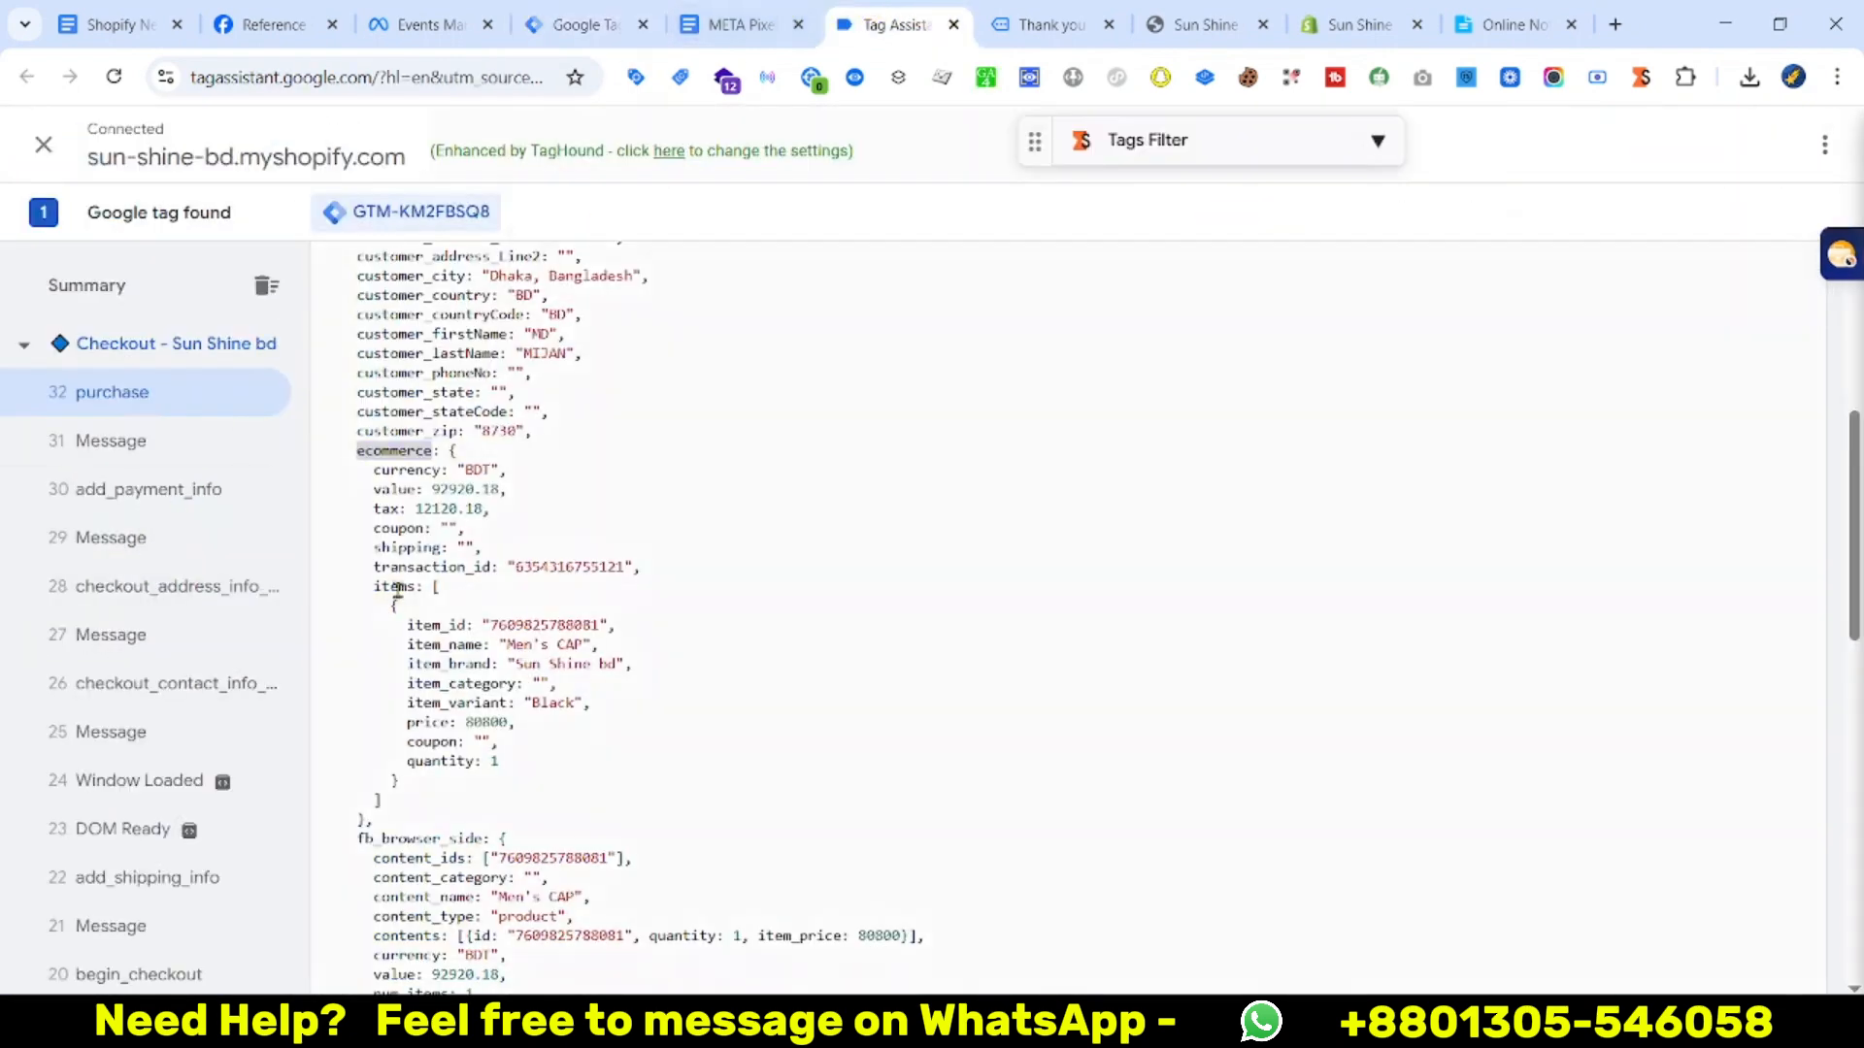
scroll(845, 757, up, 5)
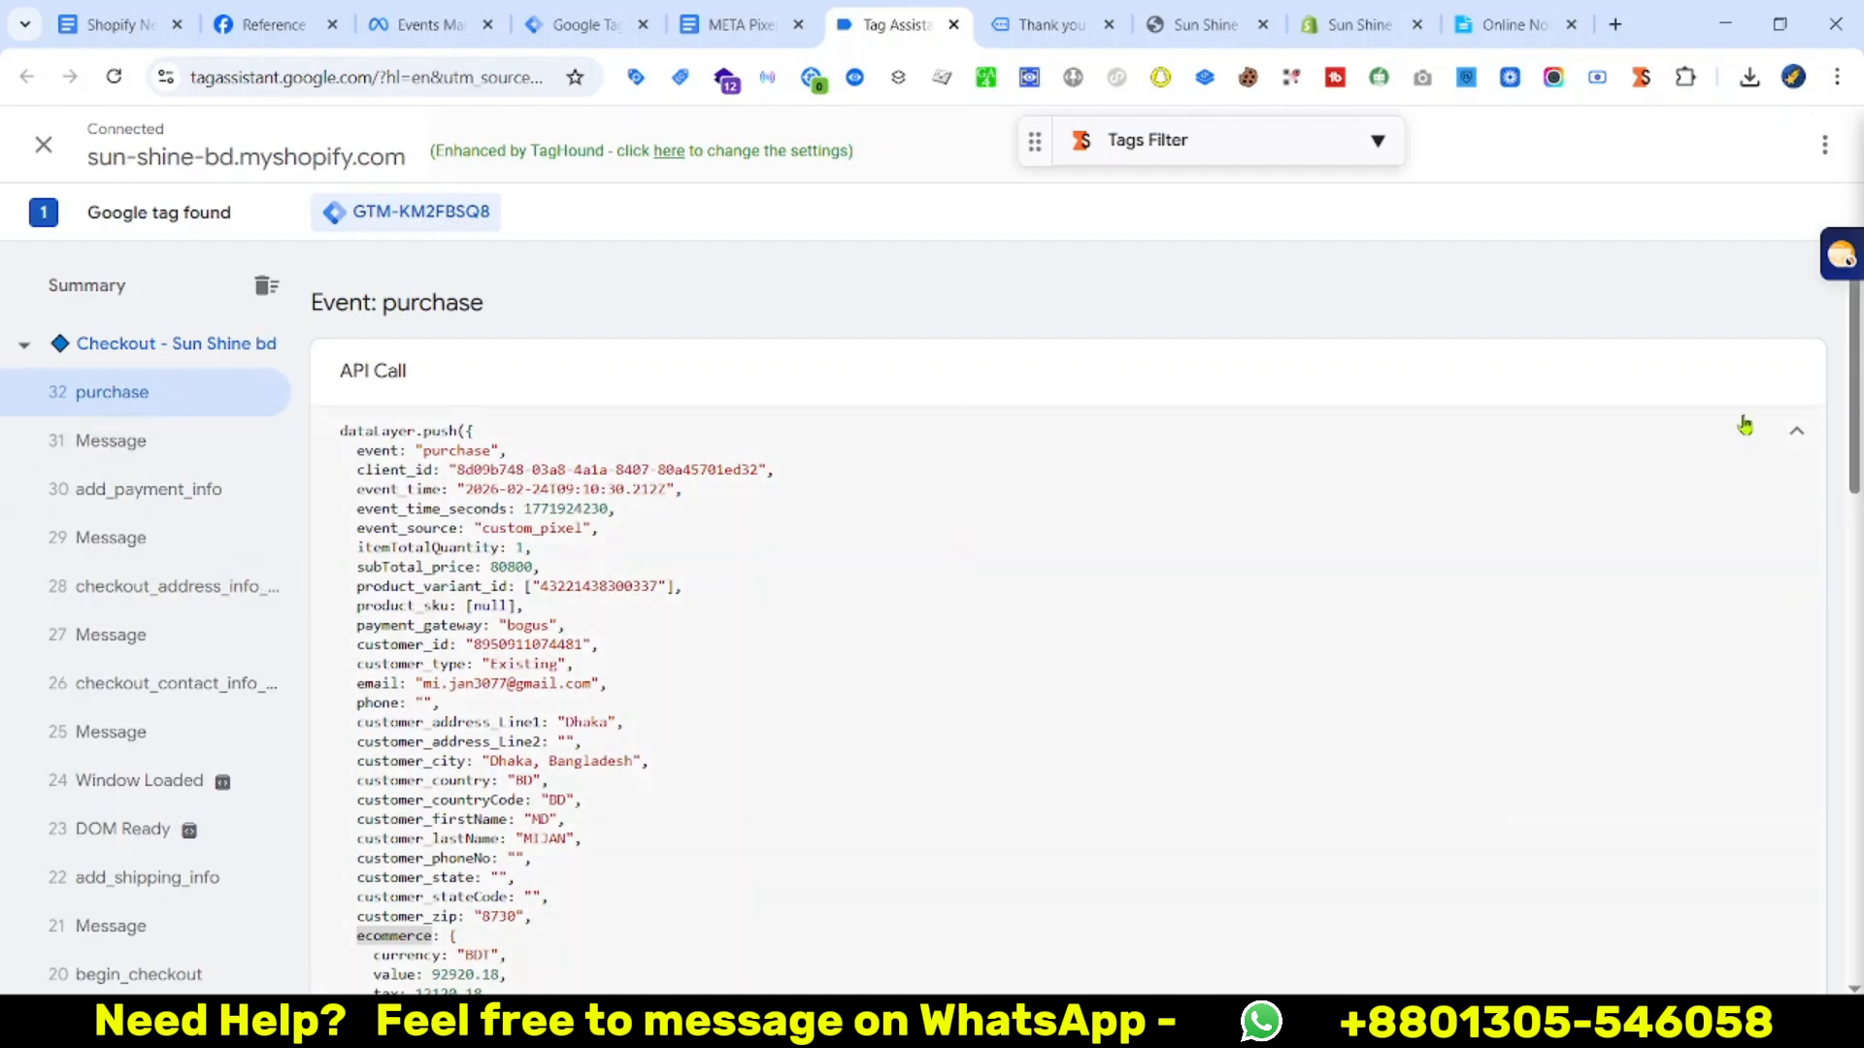
click(1797, 432)
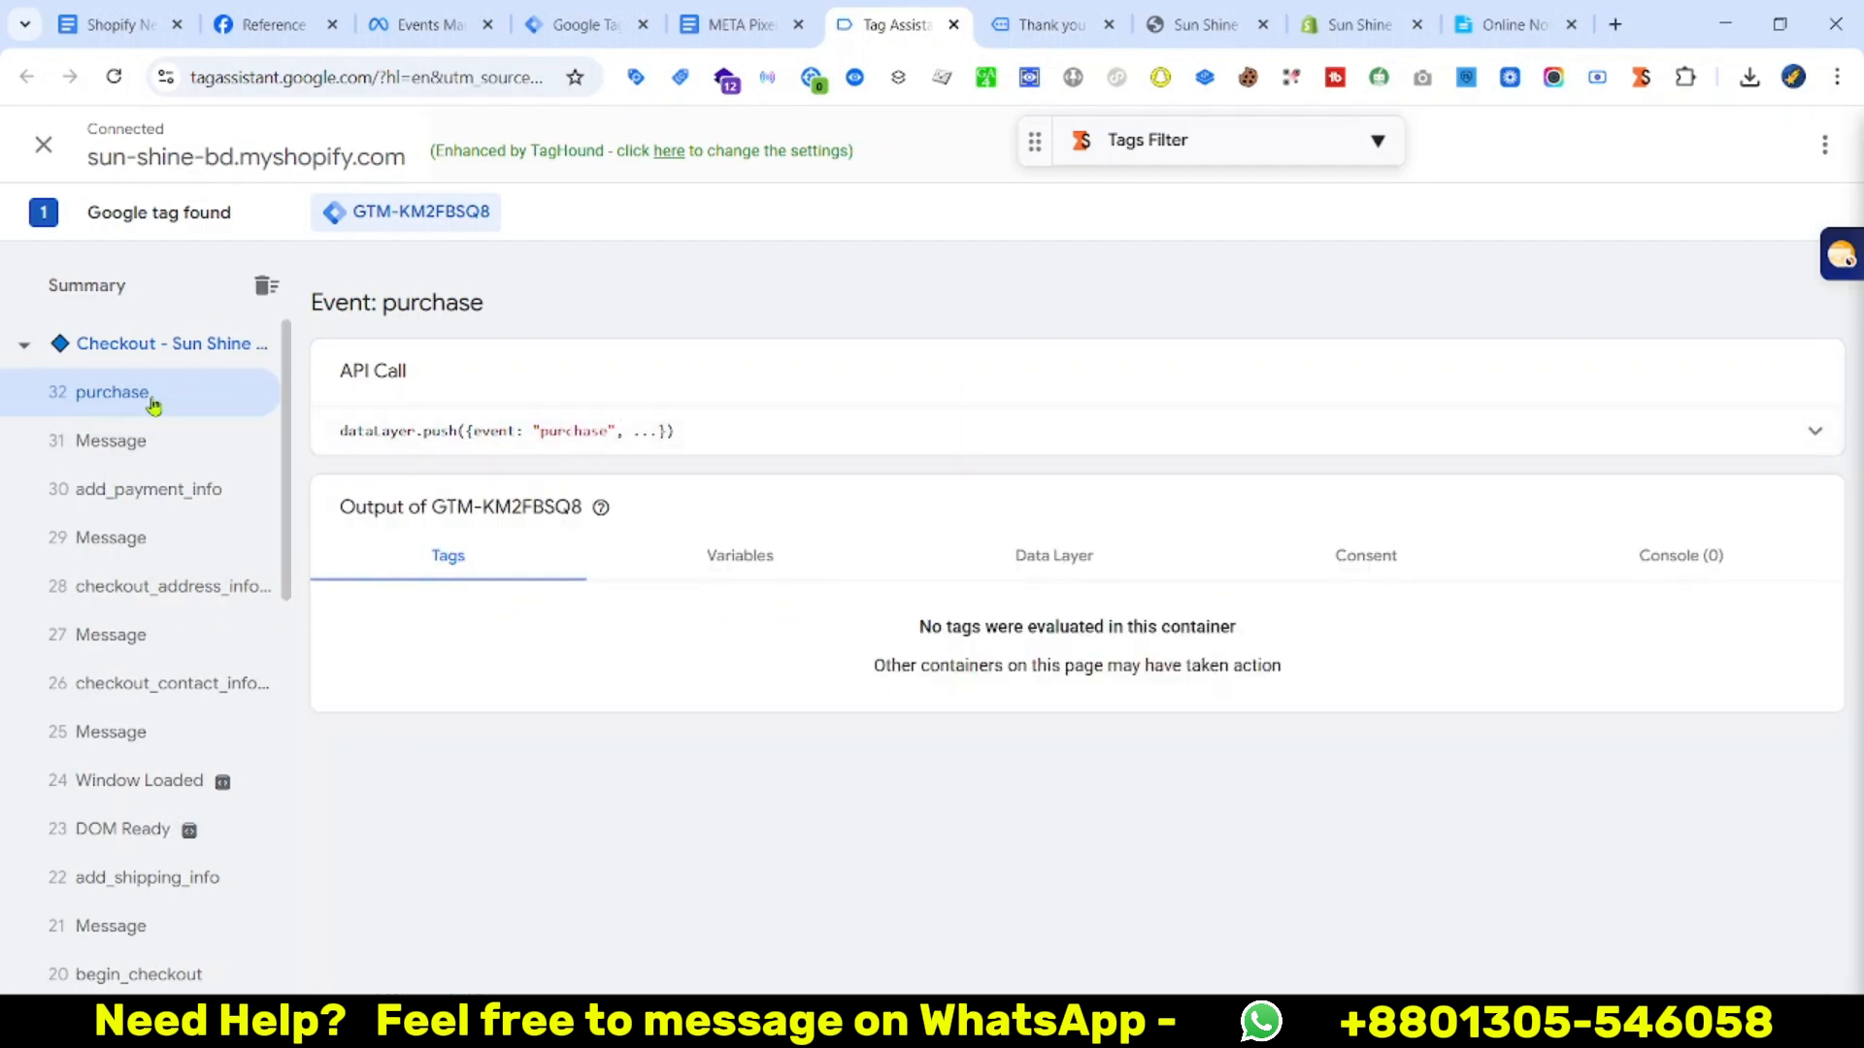
right_click(577, 431)
click(686, 470)
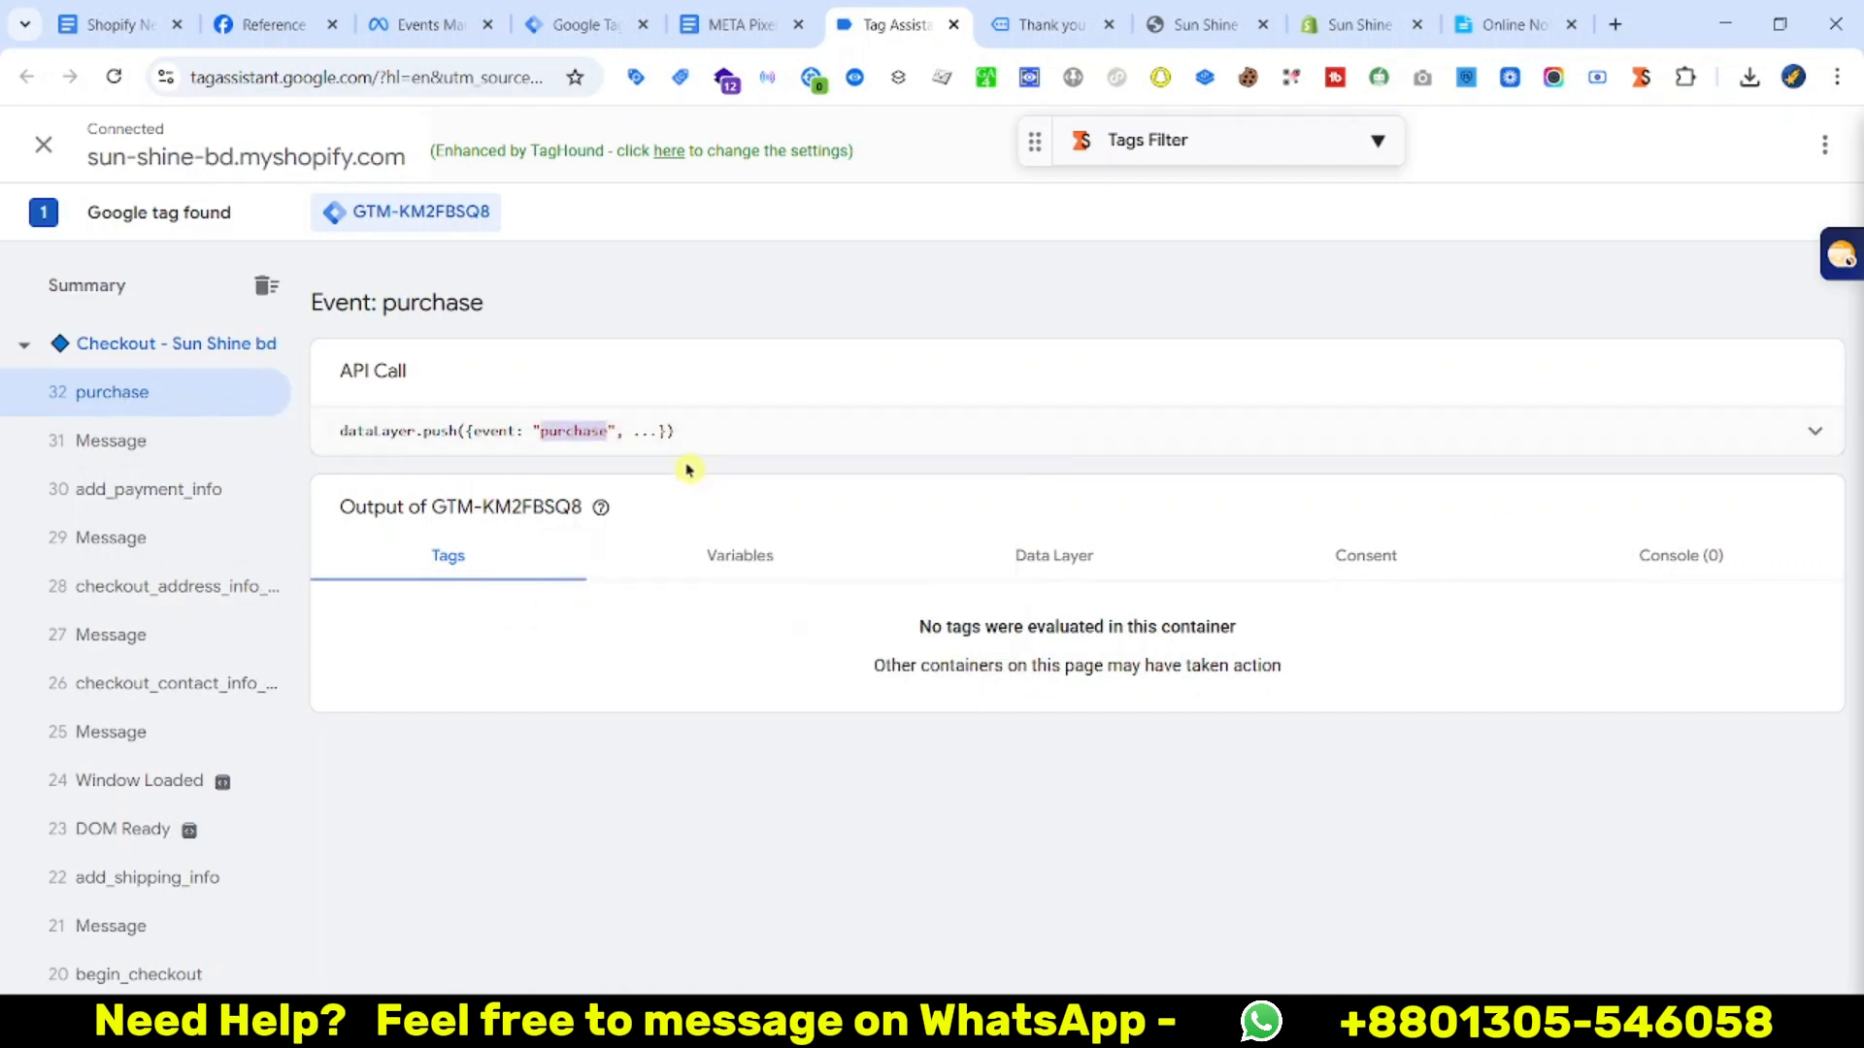
click(580, 25)
Create a Custom Event trigger named purchase that fires on event name purchase
click(1748, 732)
click(39, 501)
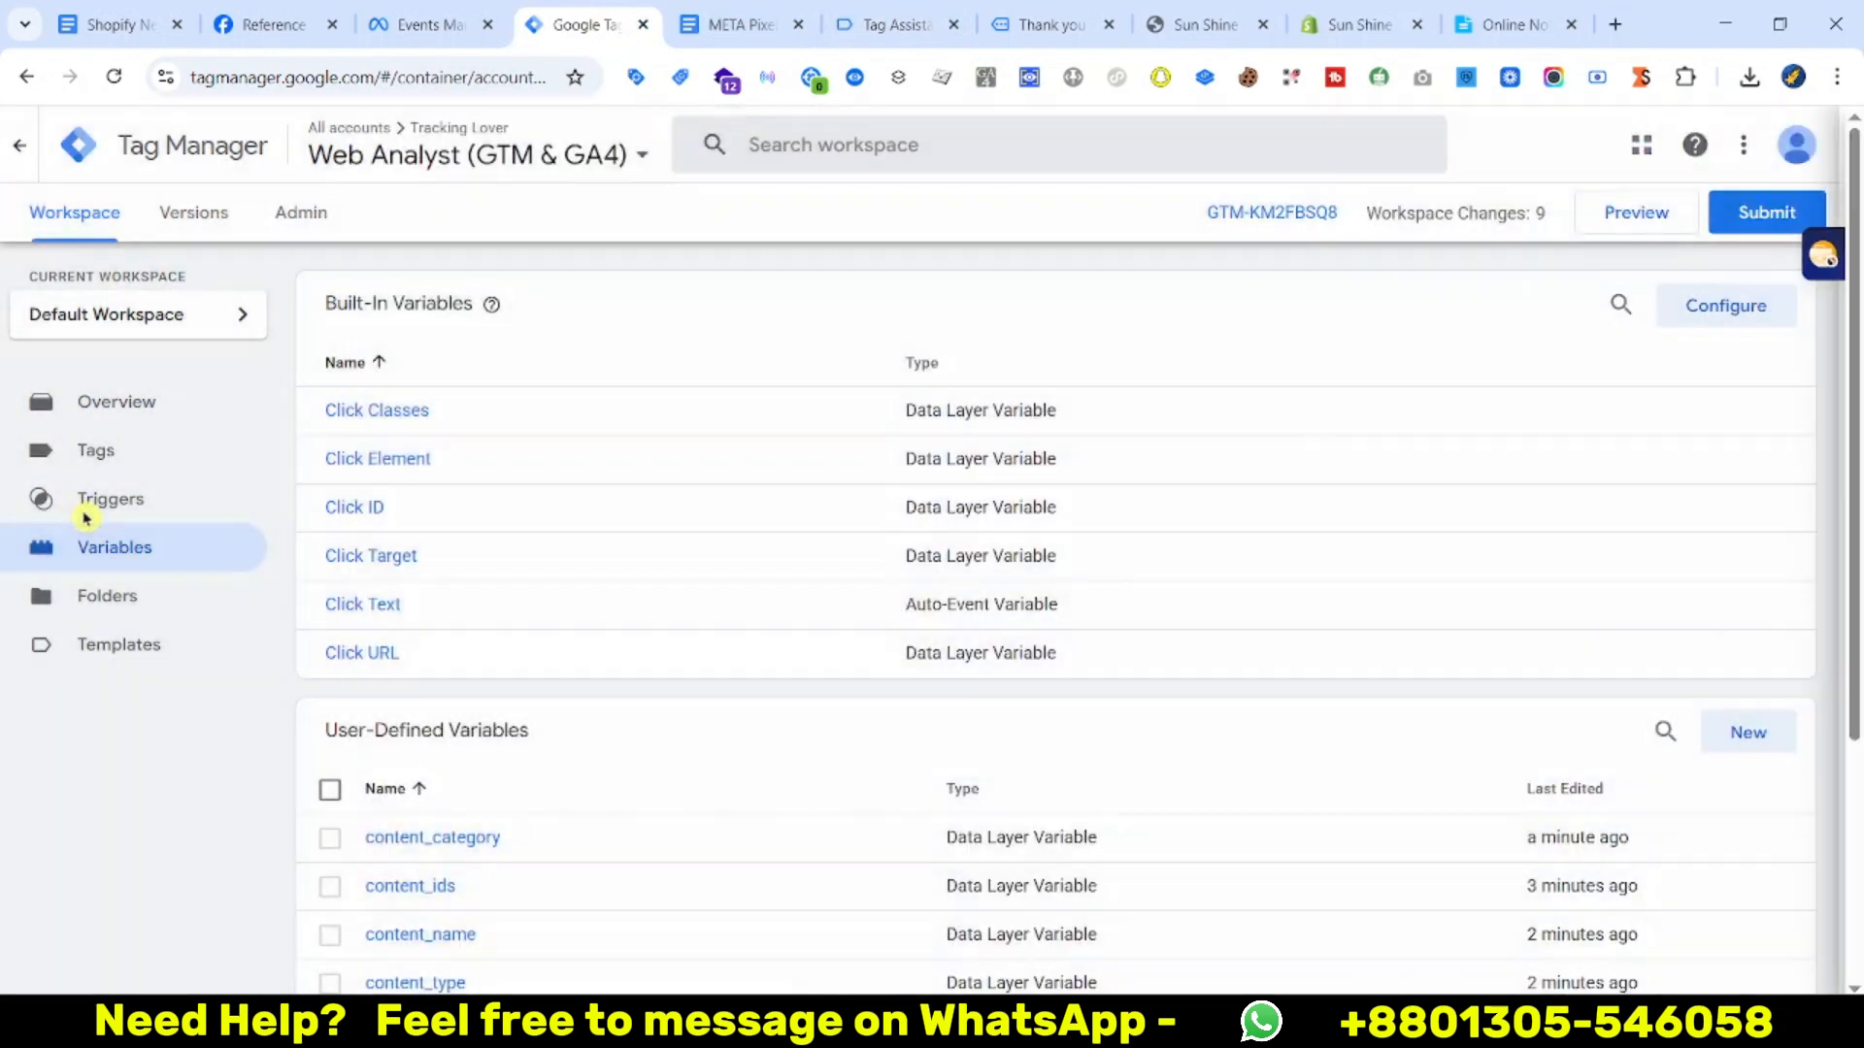
click(93, 512)
click(1747, 306)
click(1336, 381)
scroll(1485, 615, down, 5)
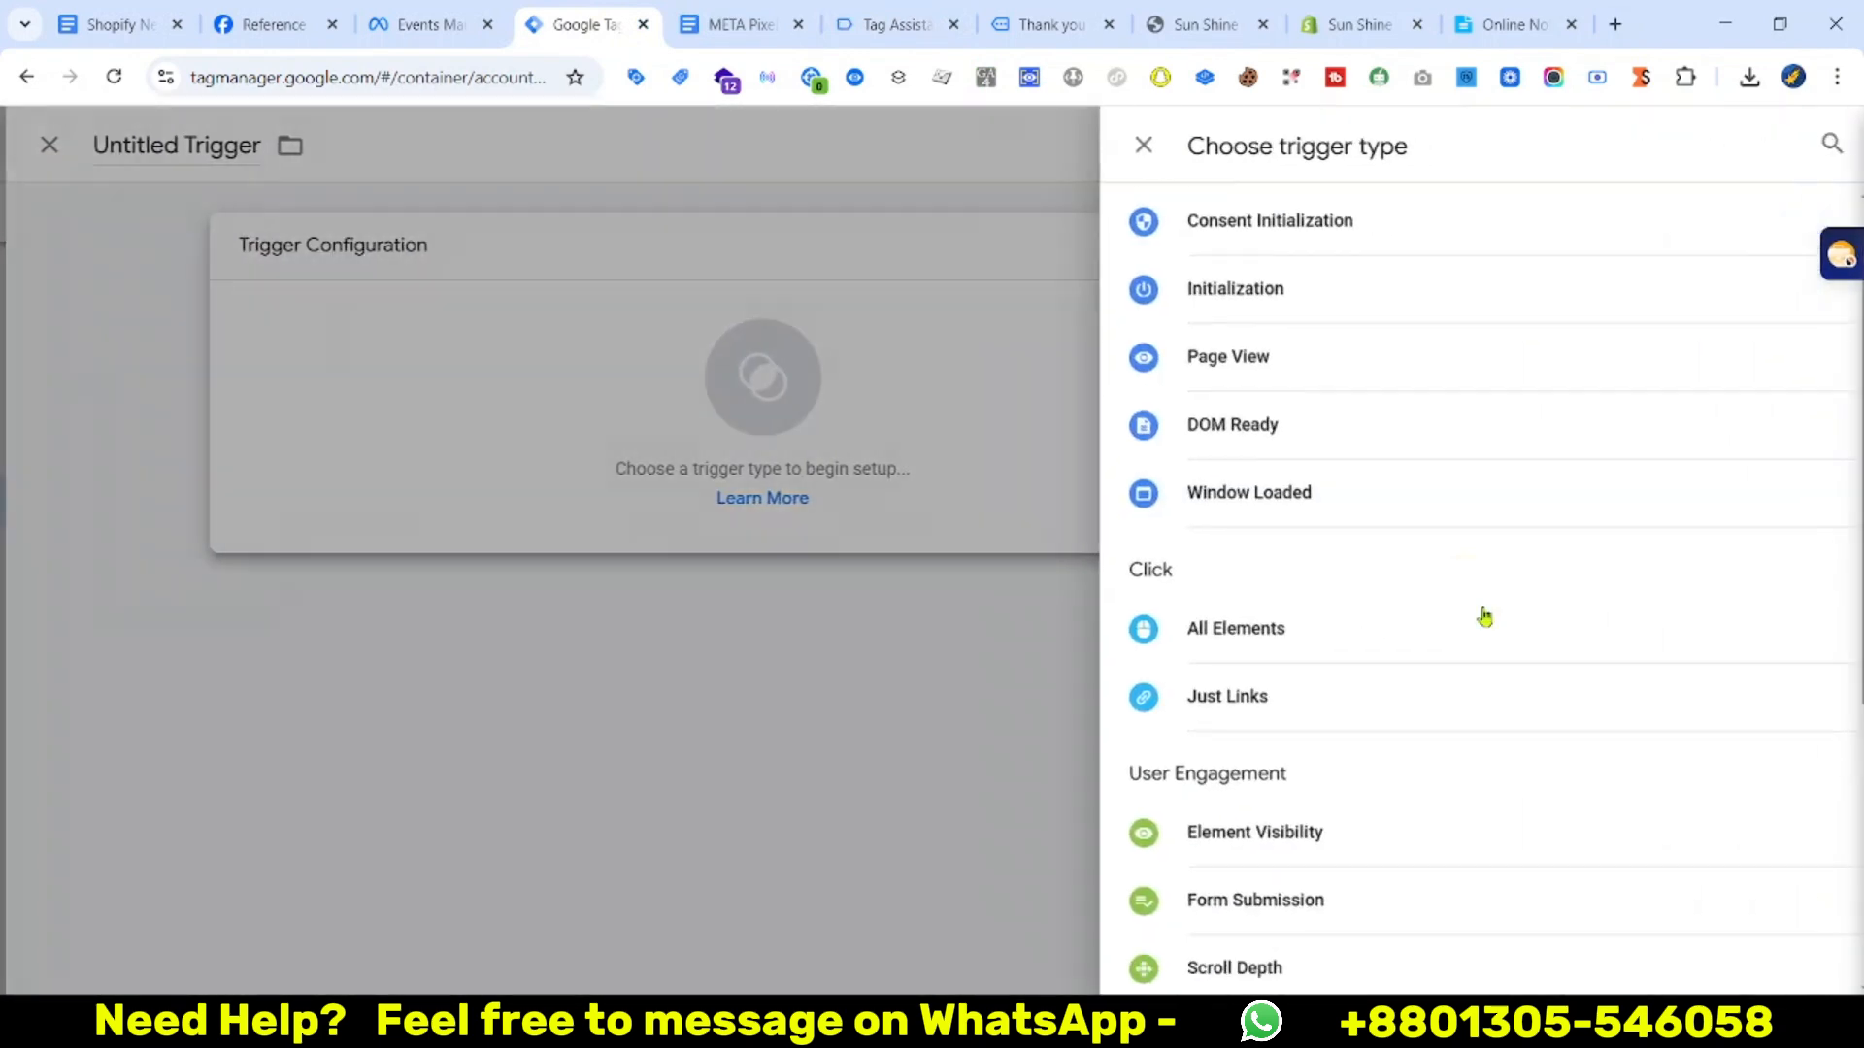
click(1207, 761)
click(614, 472)
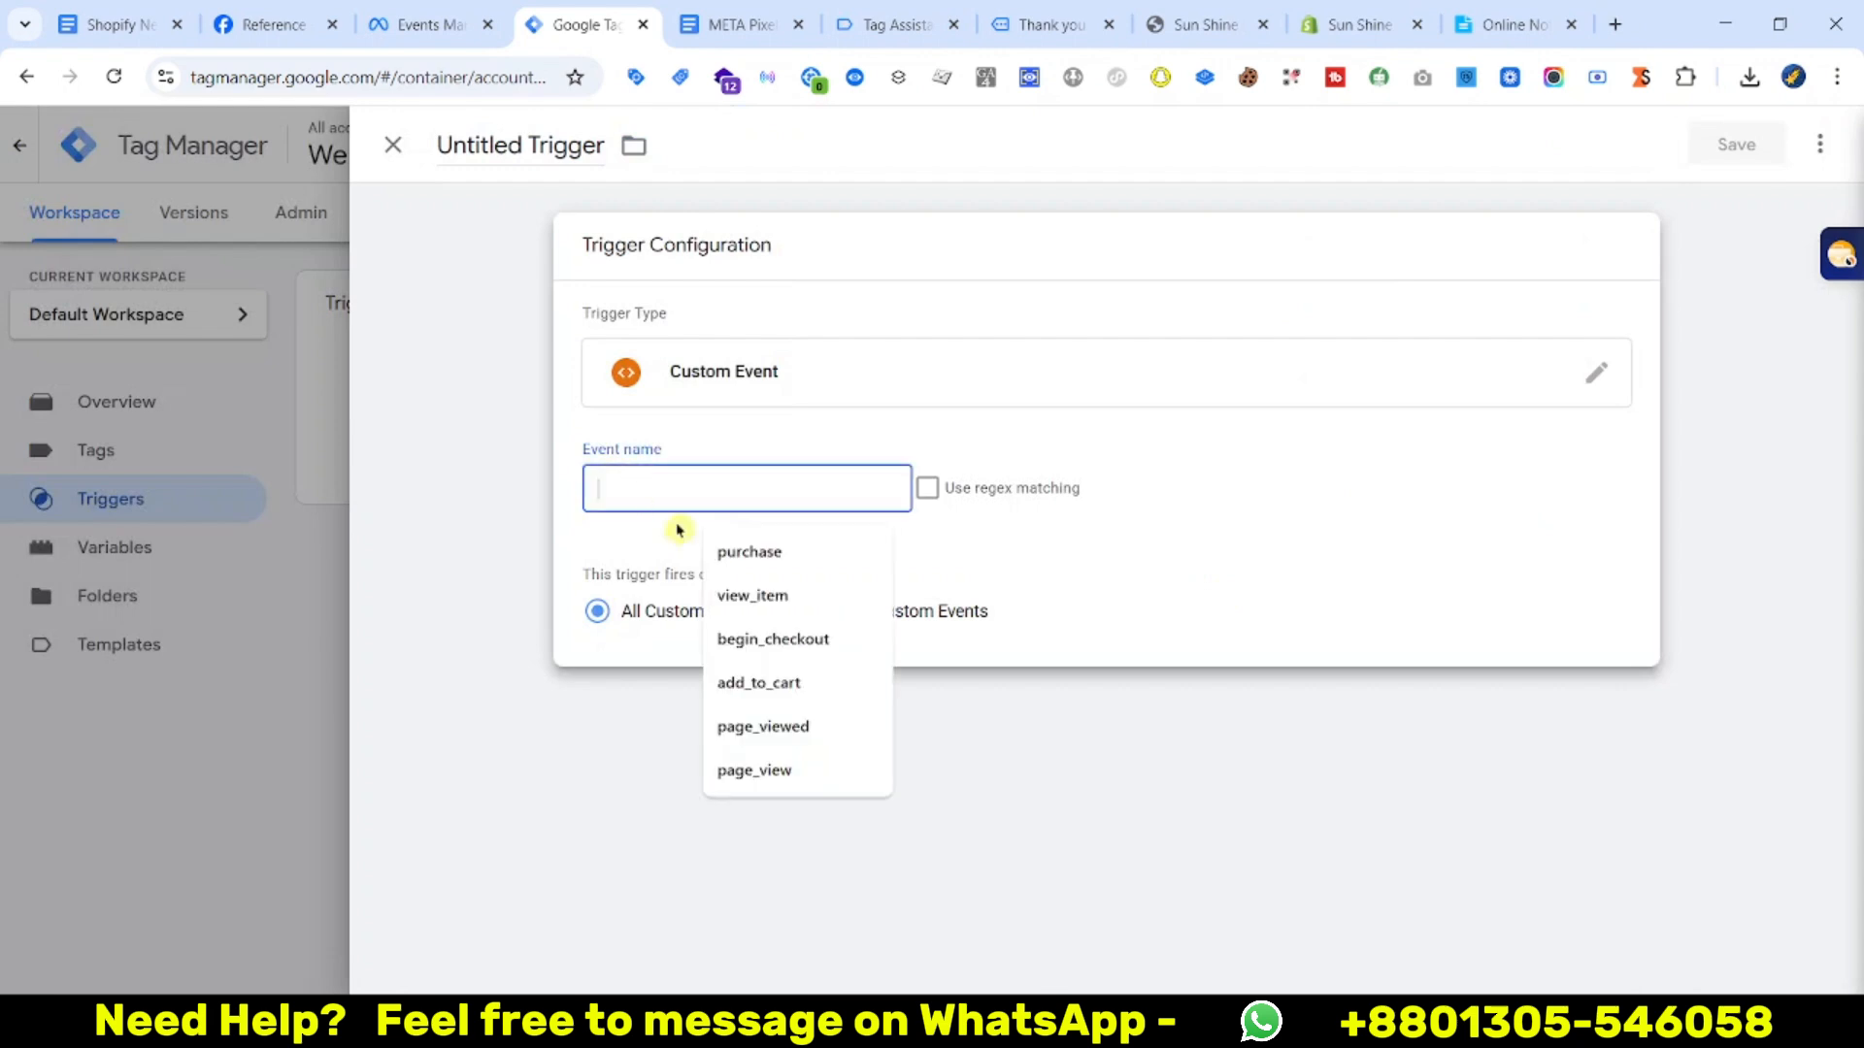
click(738, 545)
click(1772, 143)
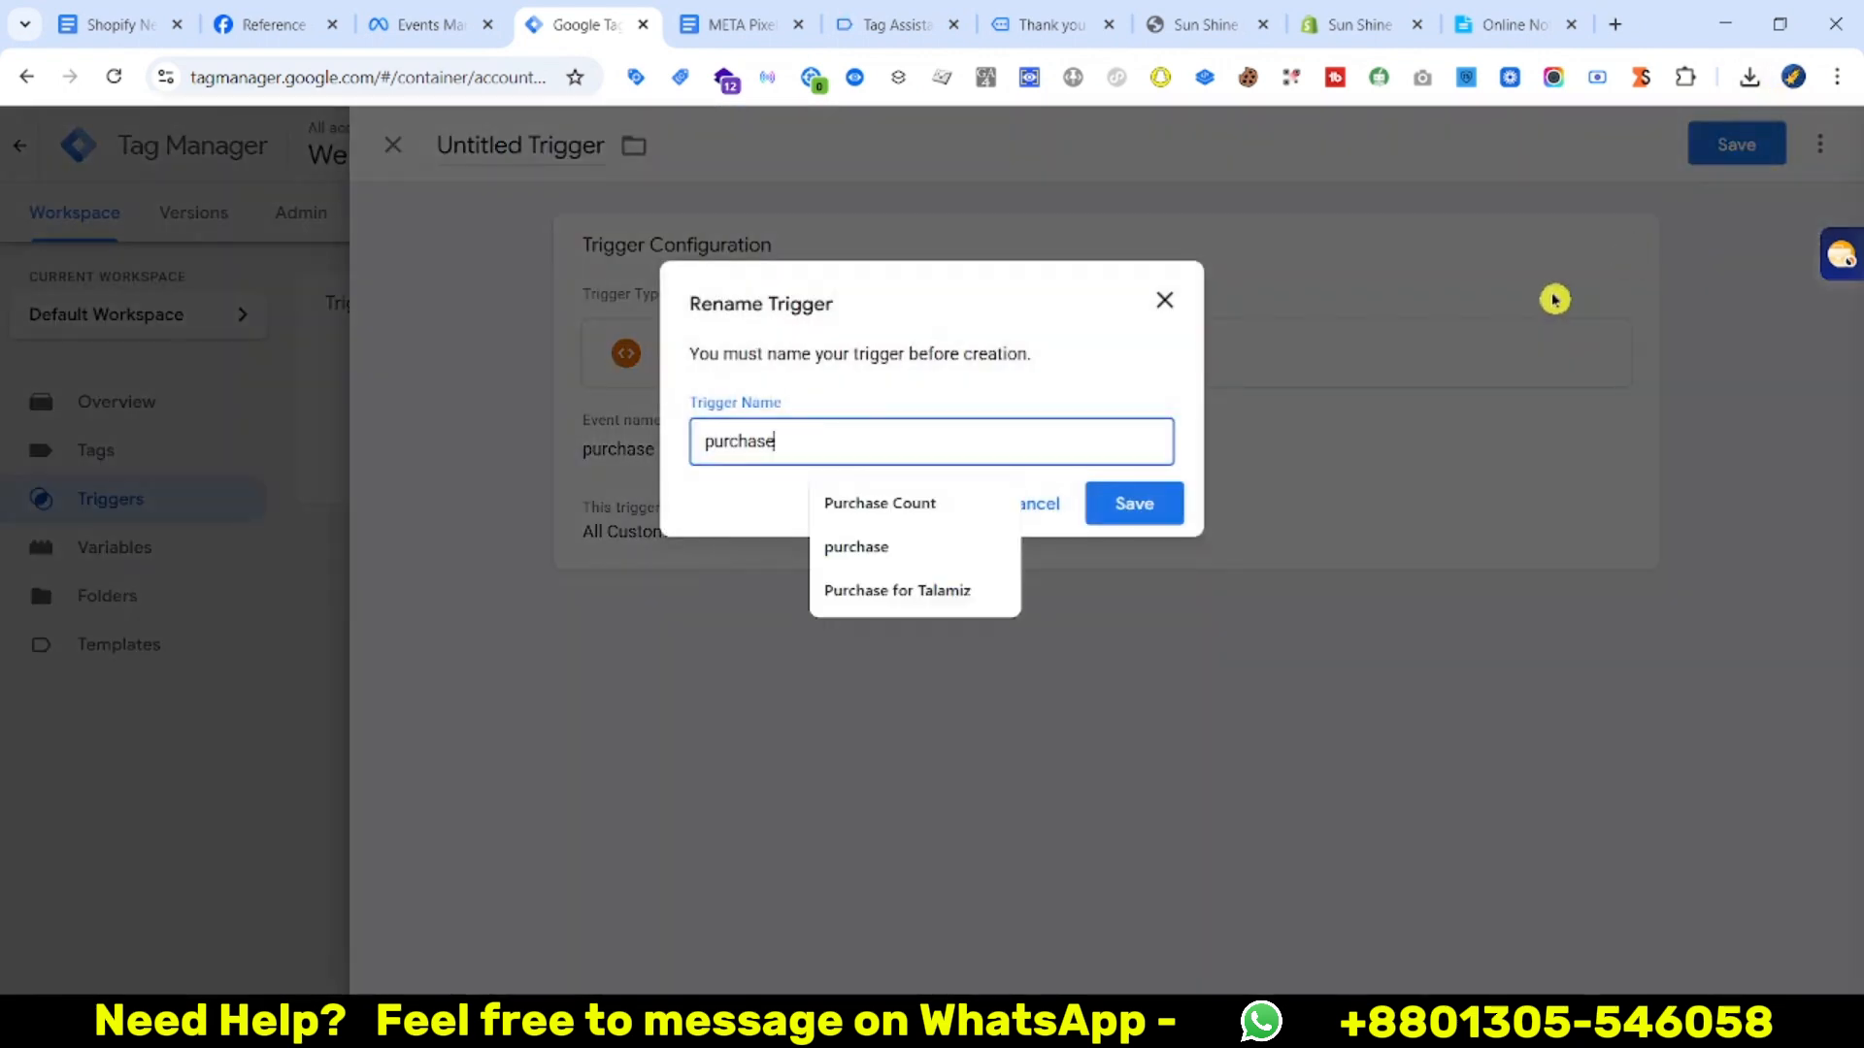
click(1161, 503)
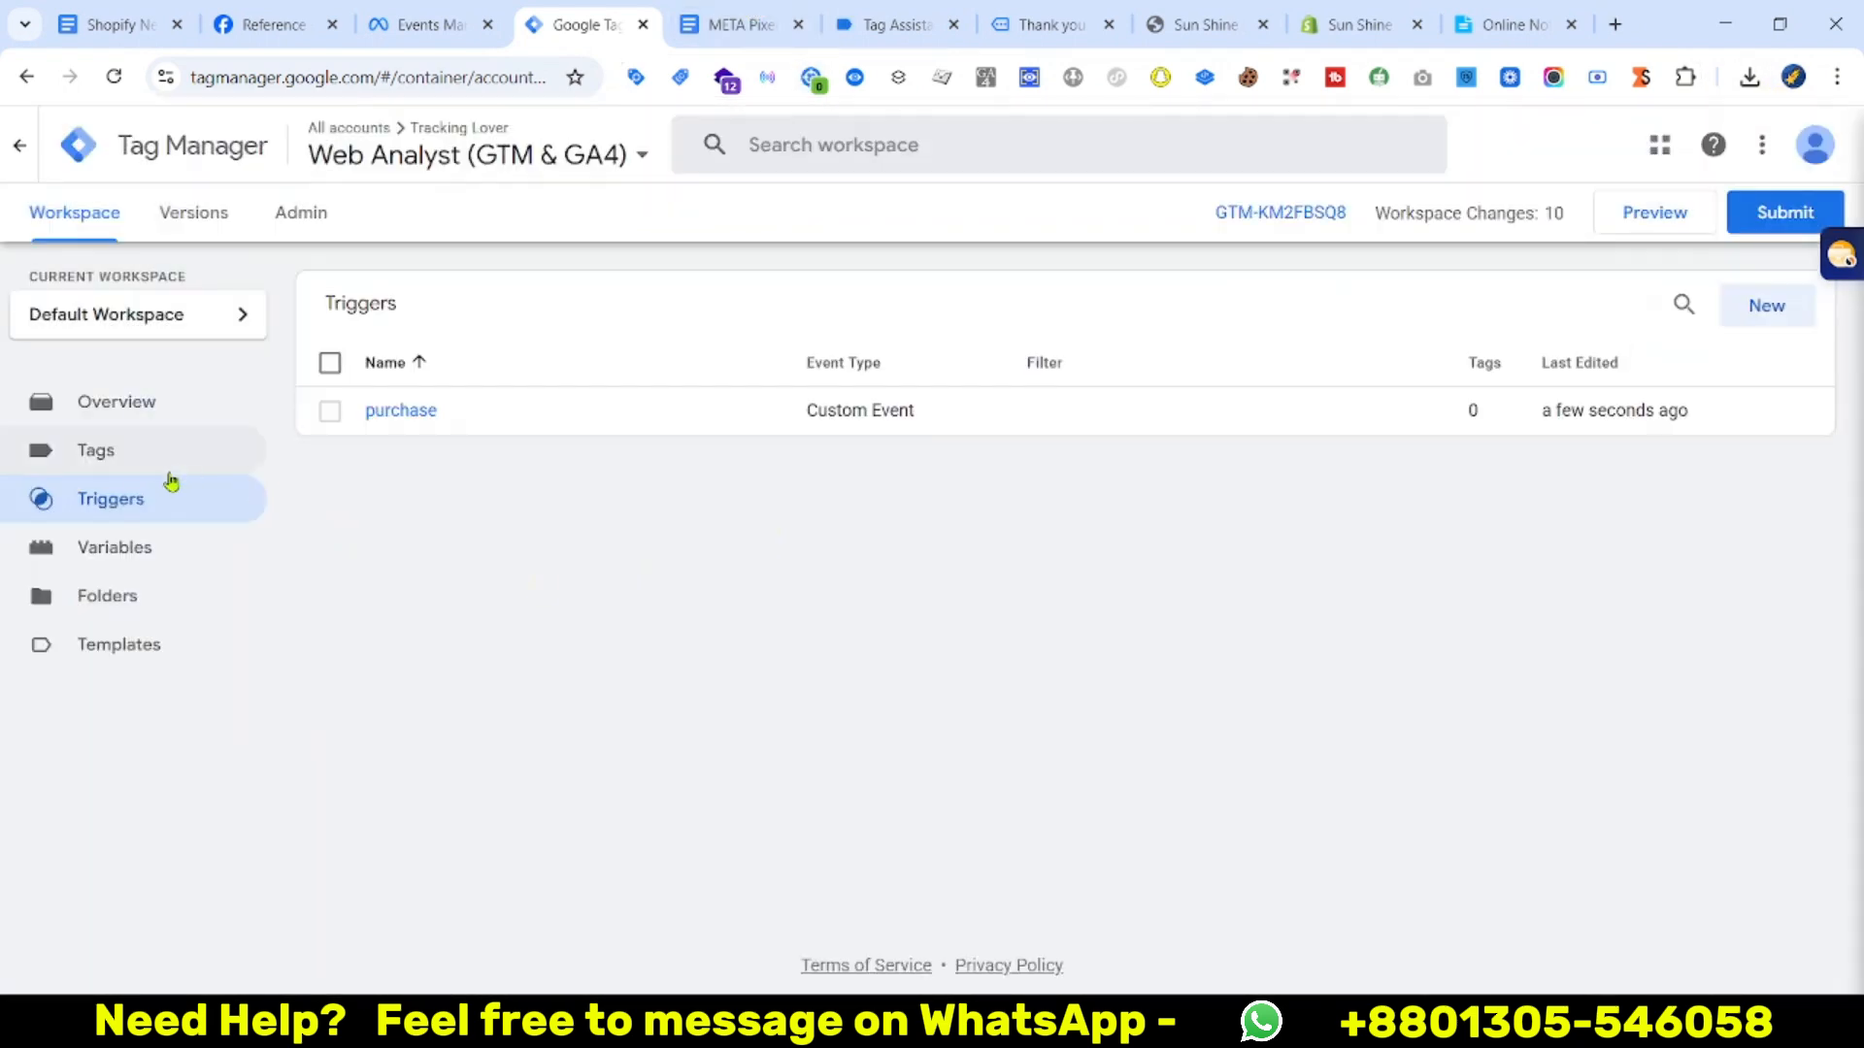
click(158, 460)
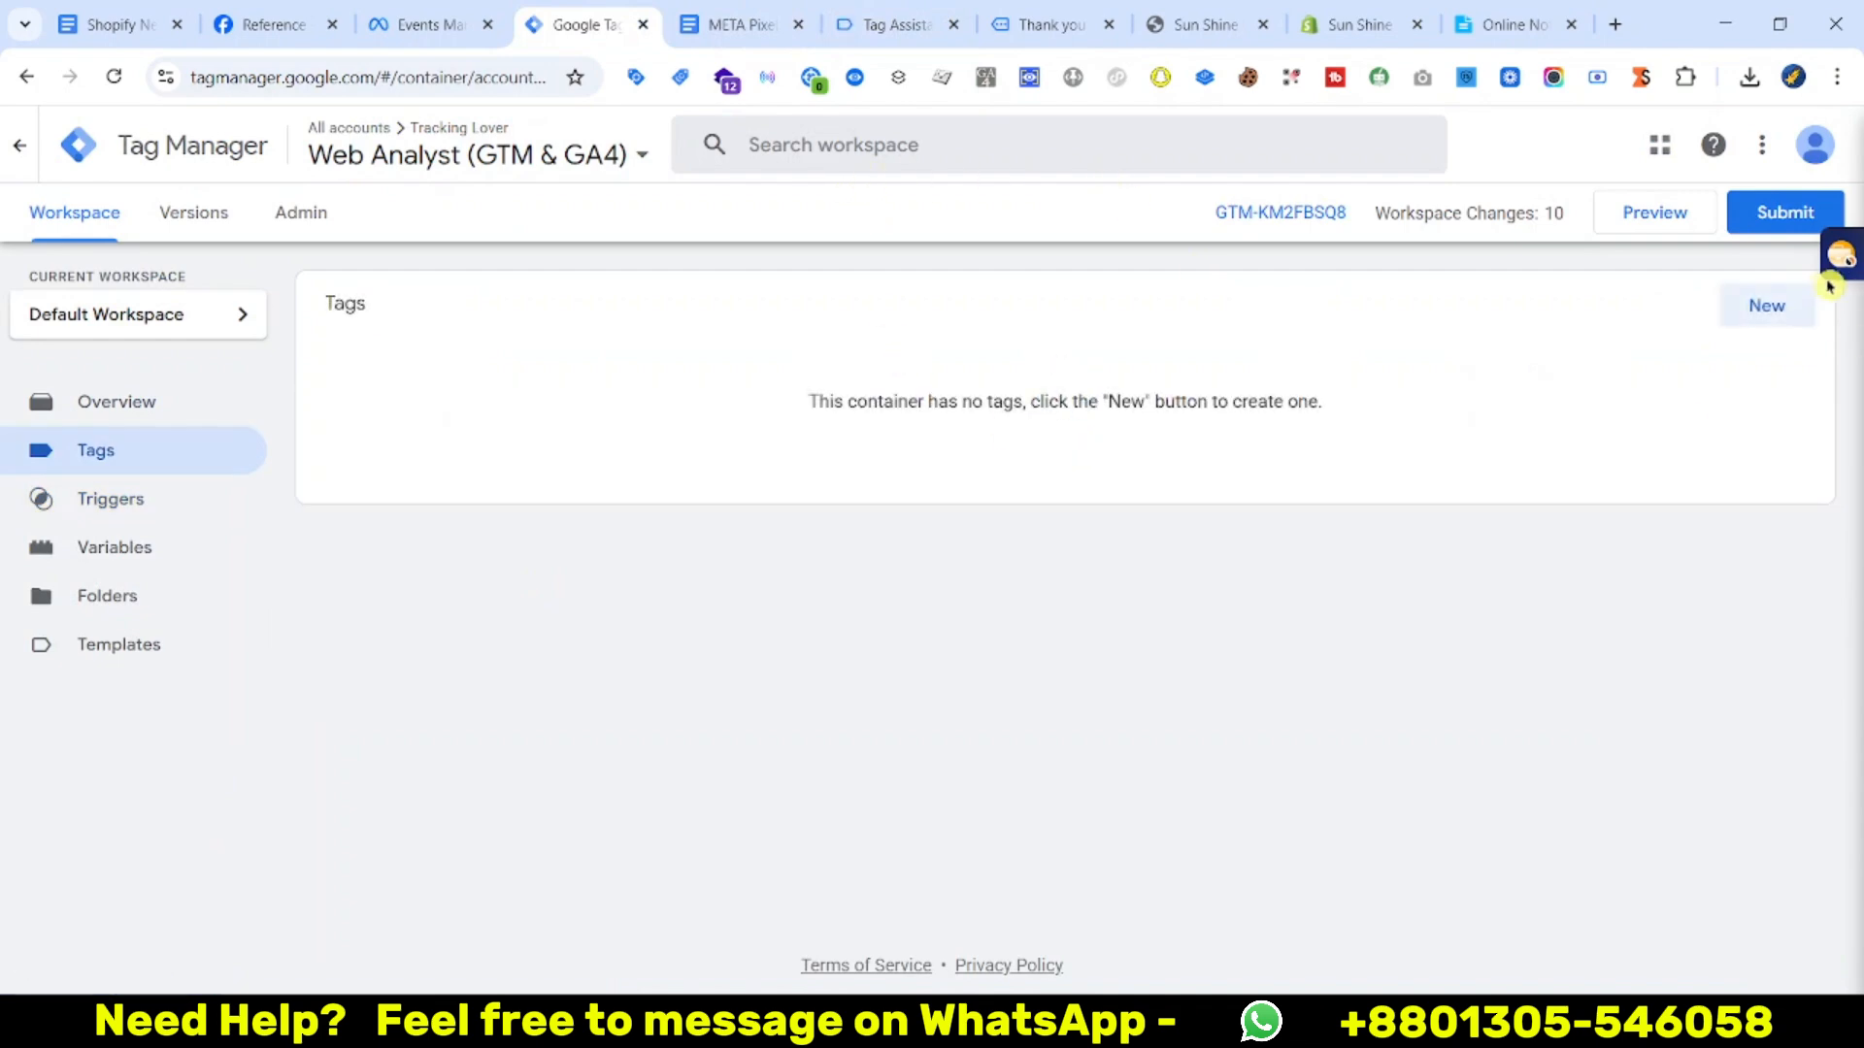
Create a new tag of type Facebook Pixel
click(1784, 312)
click(1352, 370)
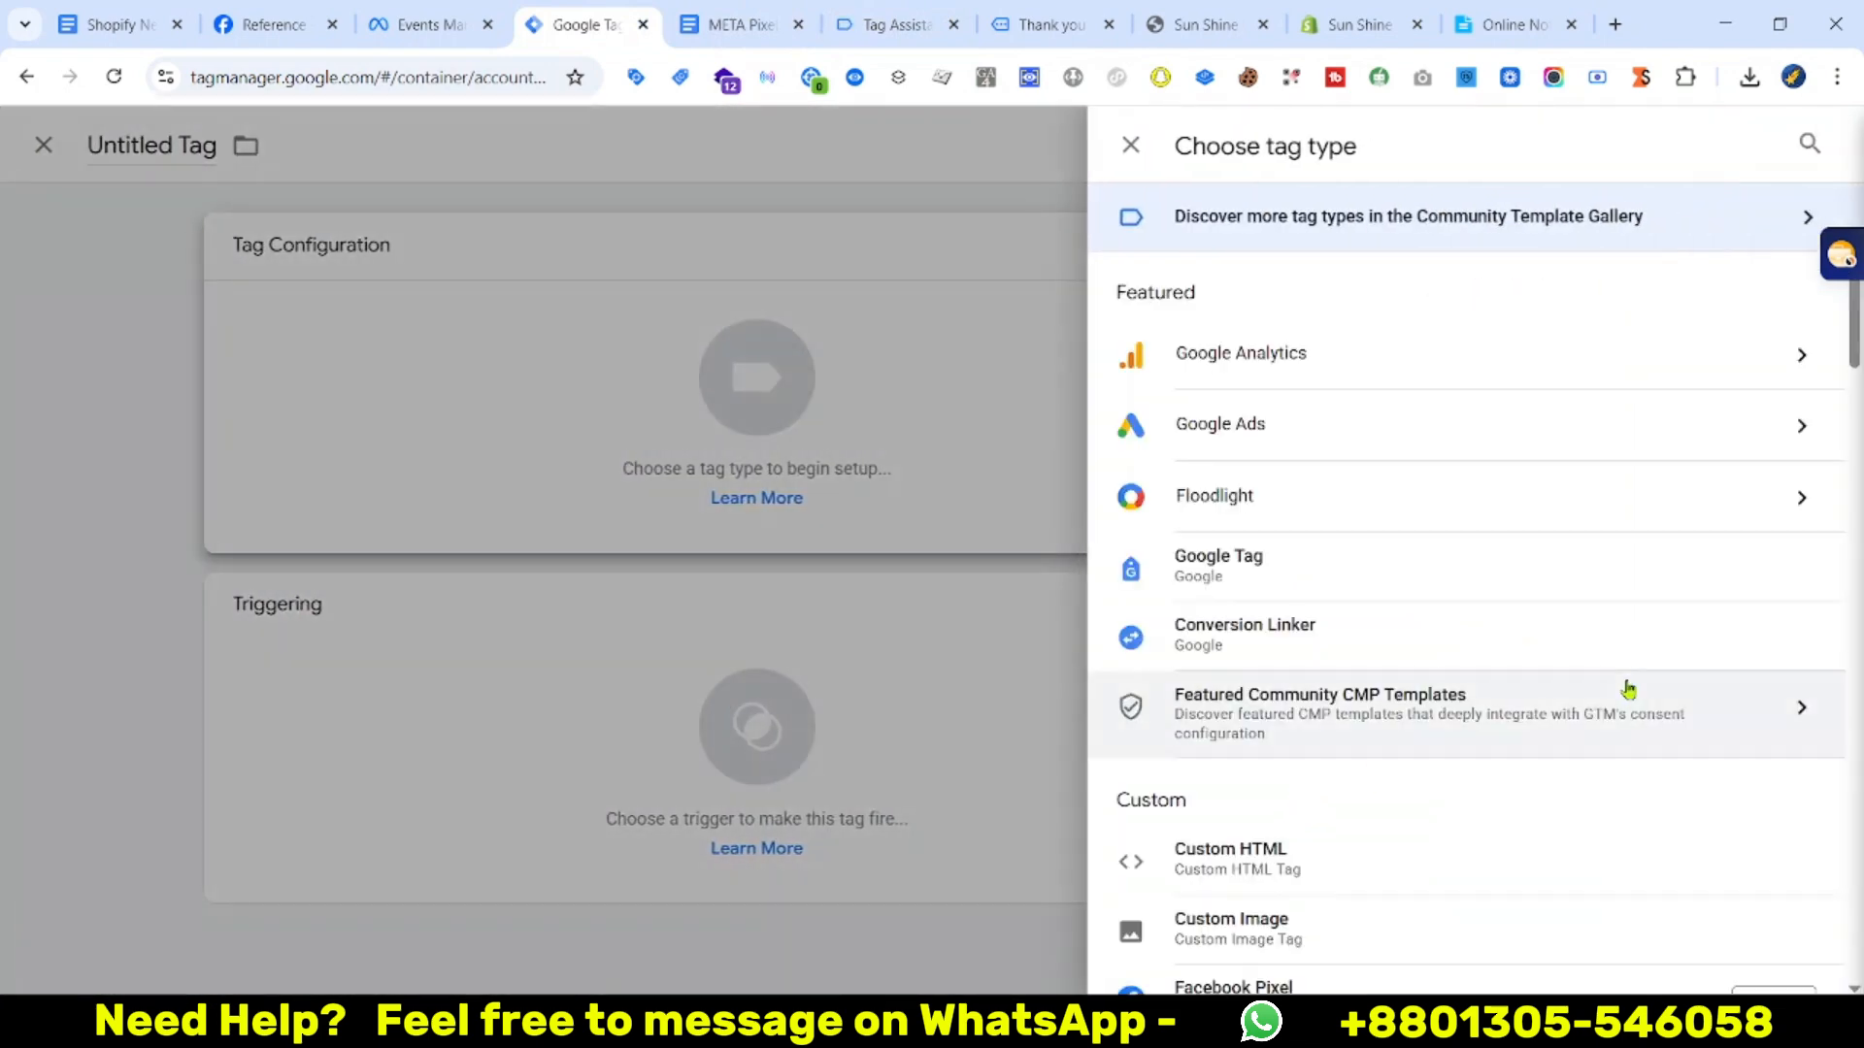
scroll(1439, 680, down, 1)
scroll(1438, 679, down, 3)
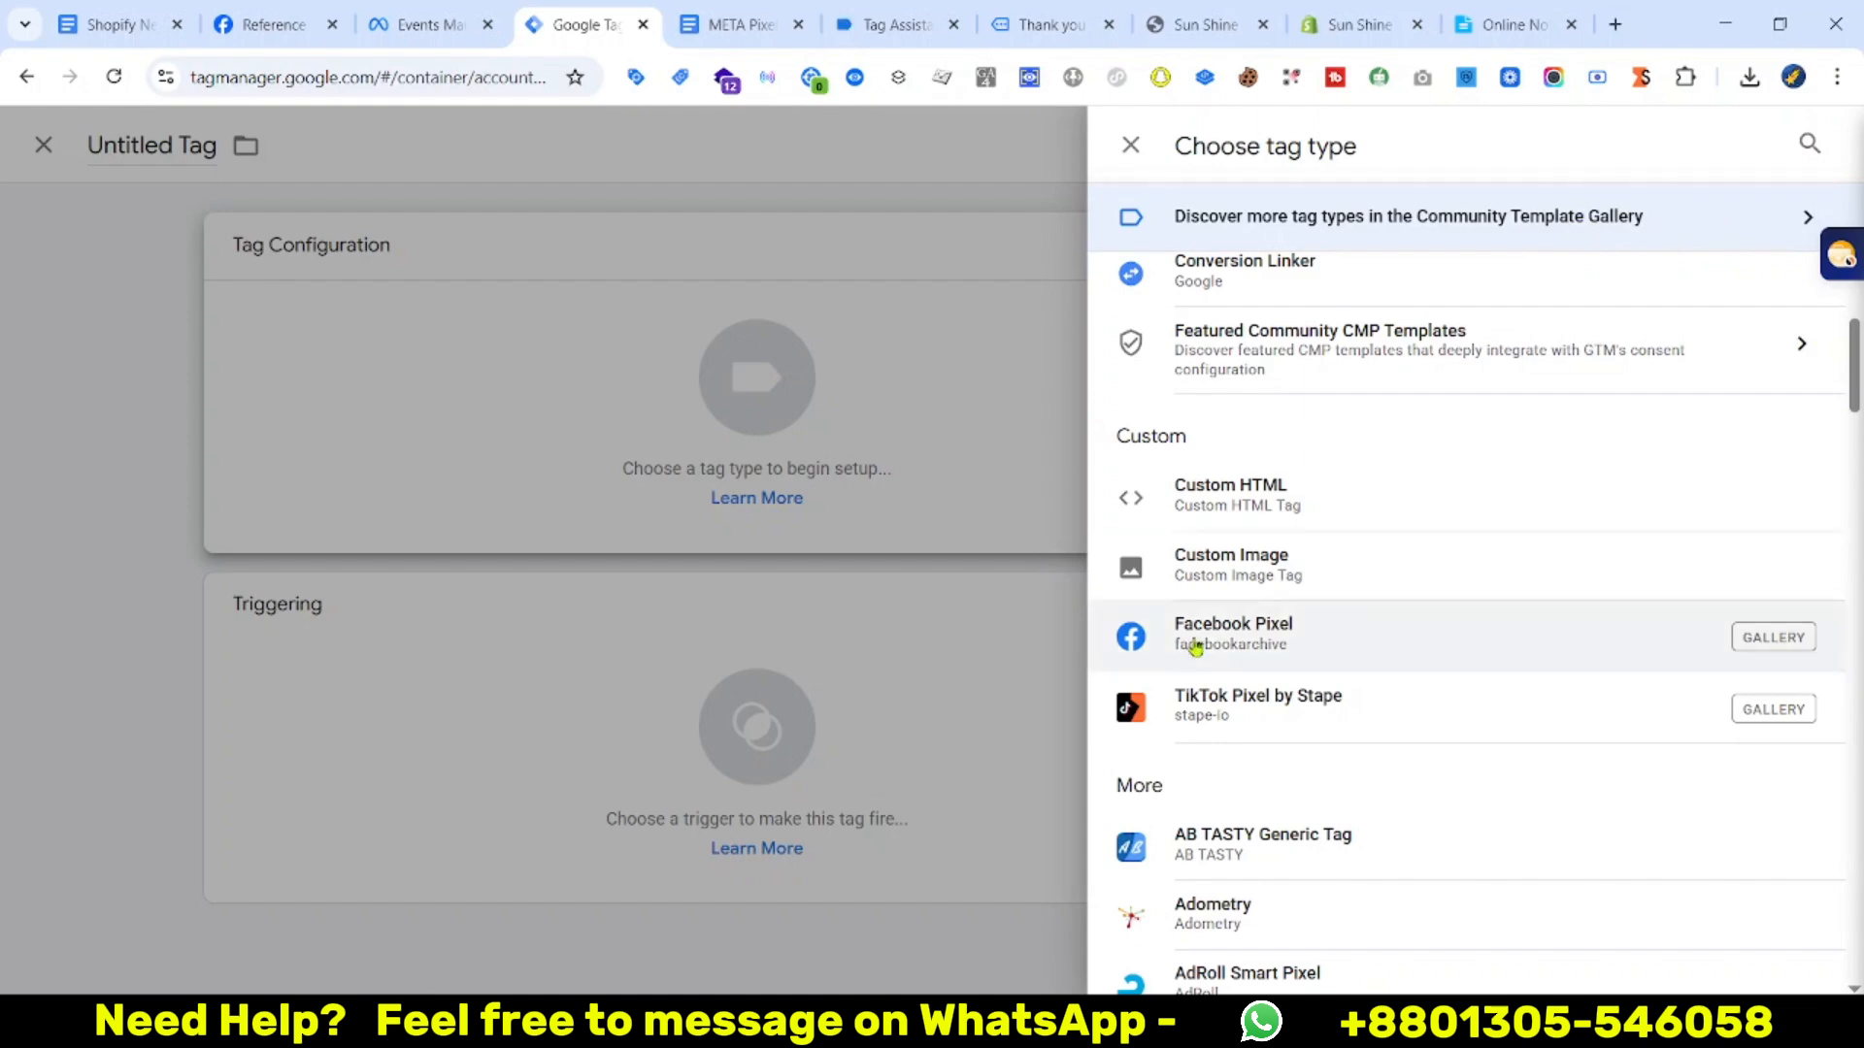
click(1386, 646)
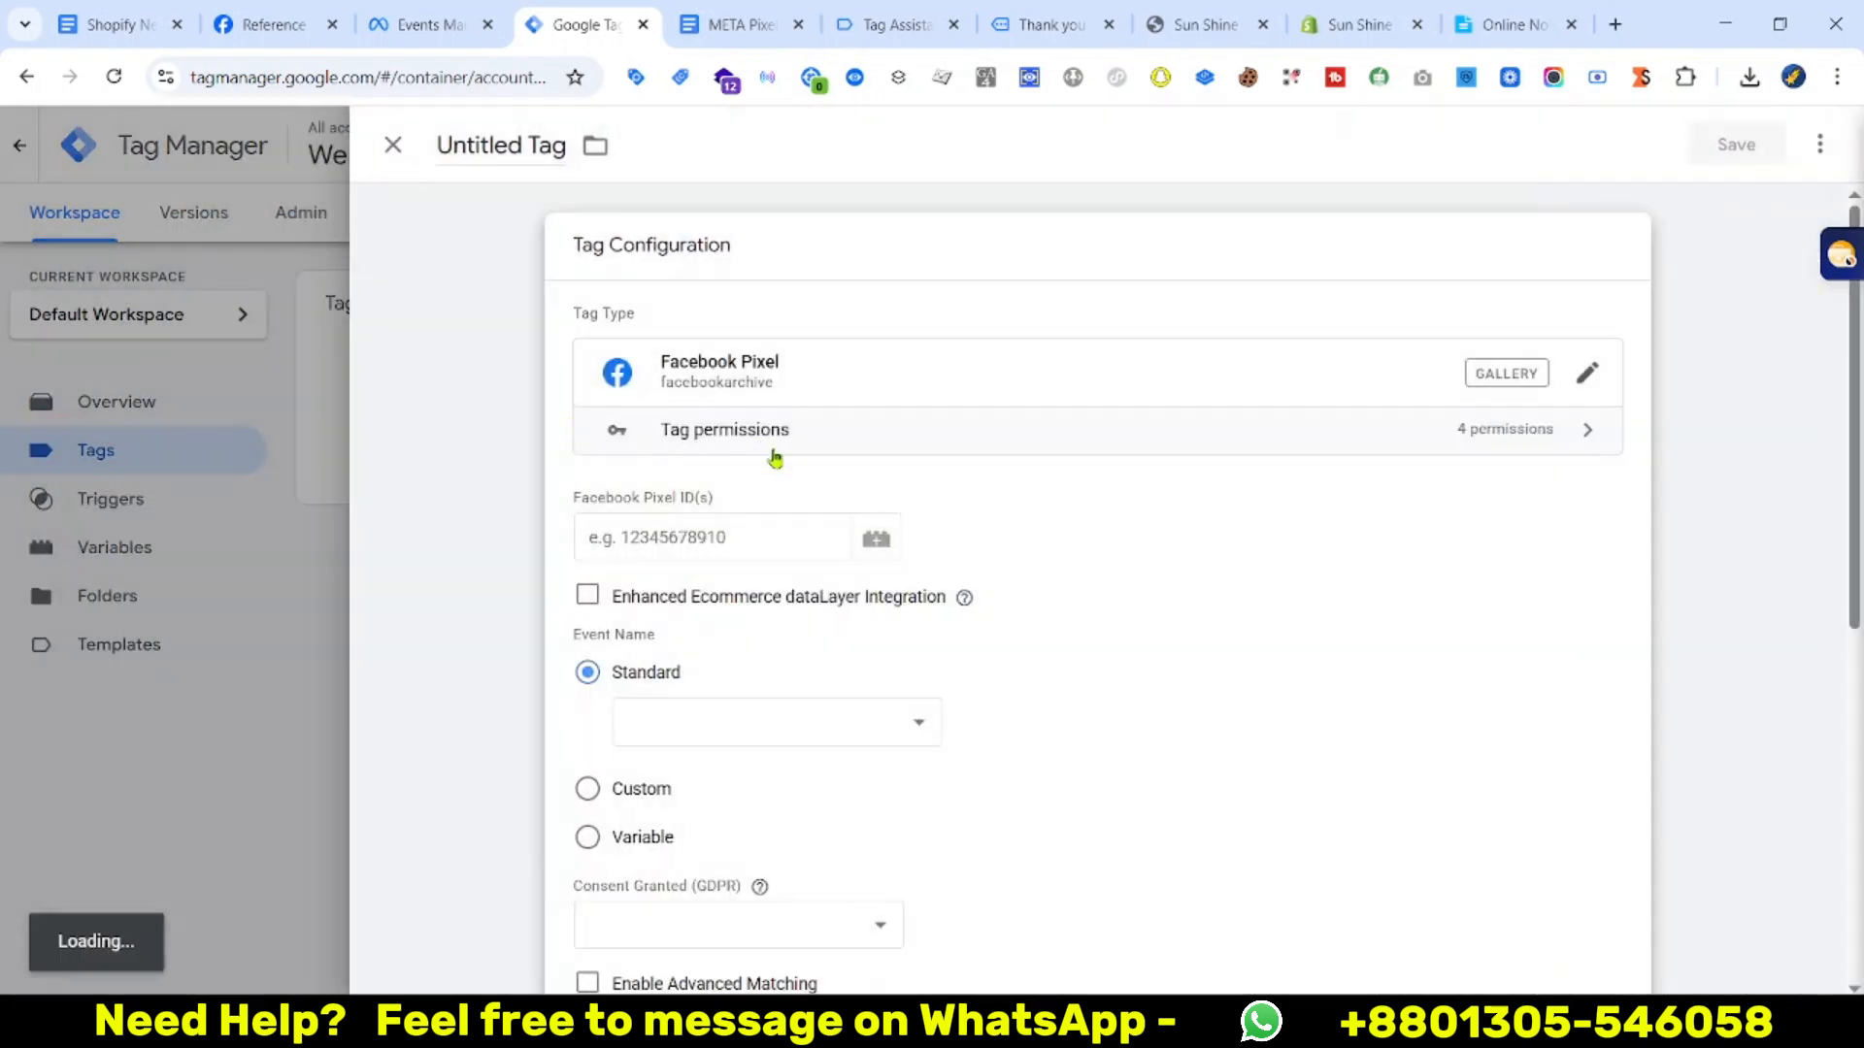
Copy the dataset ID from Events Manager to use as the Facebook Pixel ID
click(672, 517)
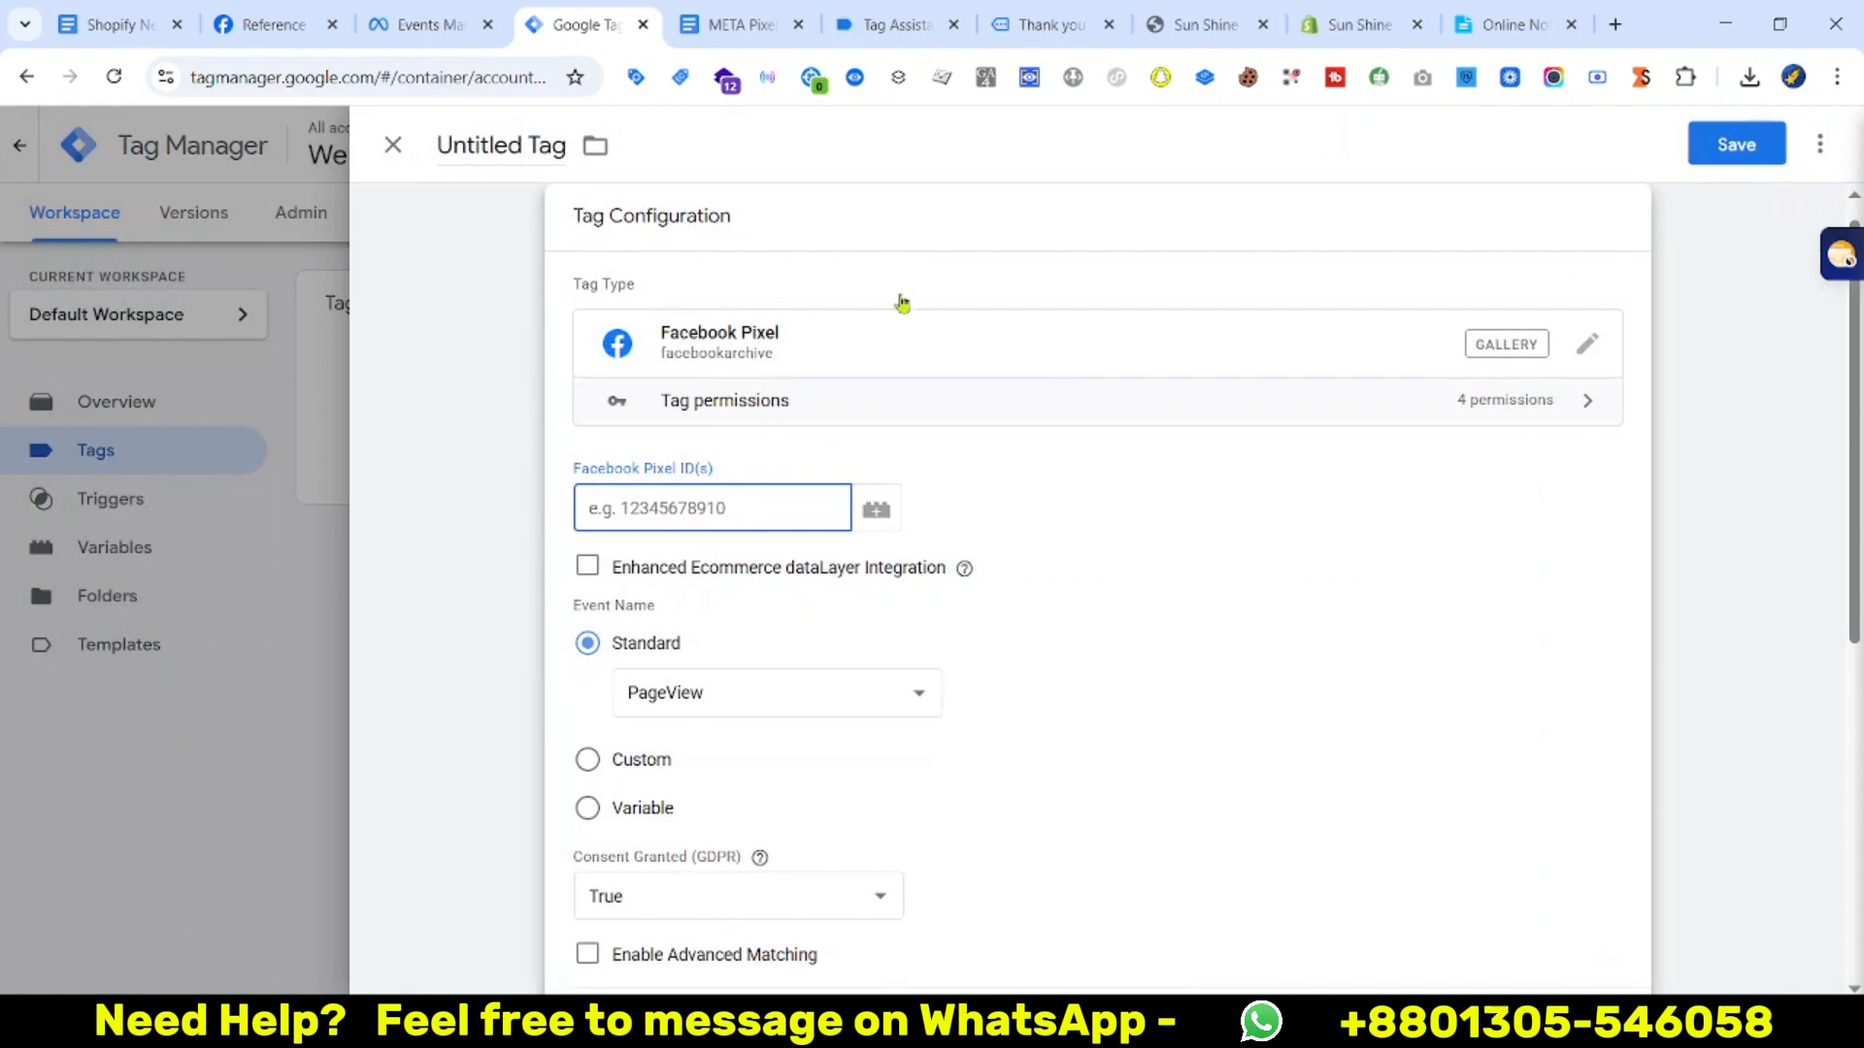
click(443, 14)
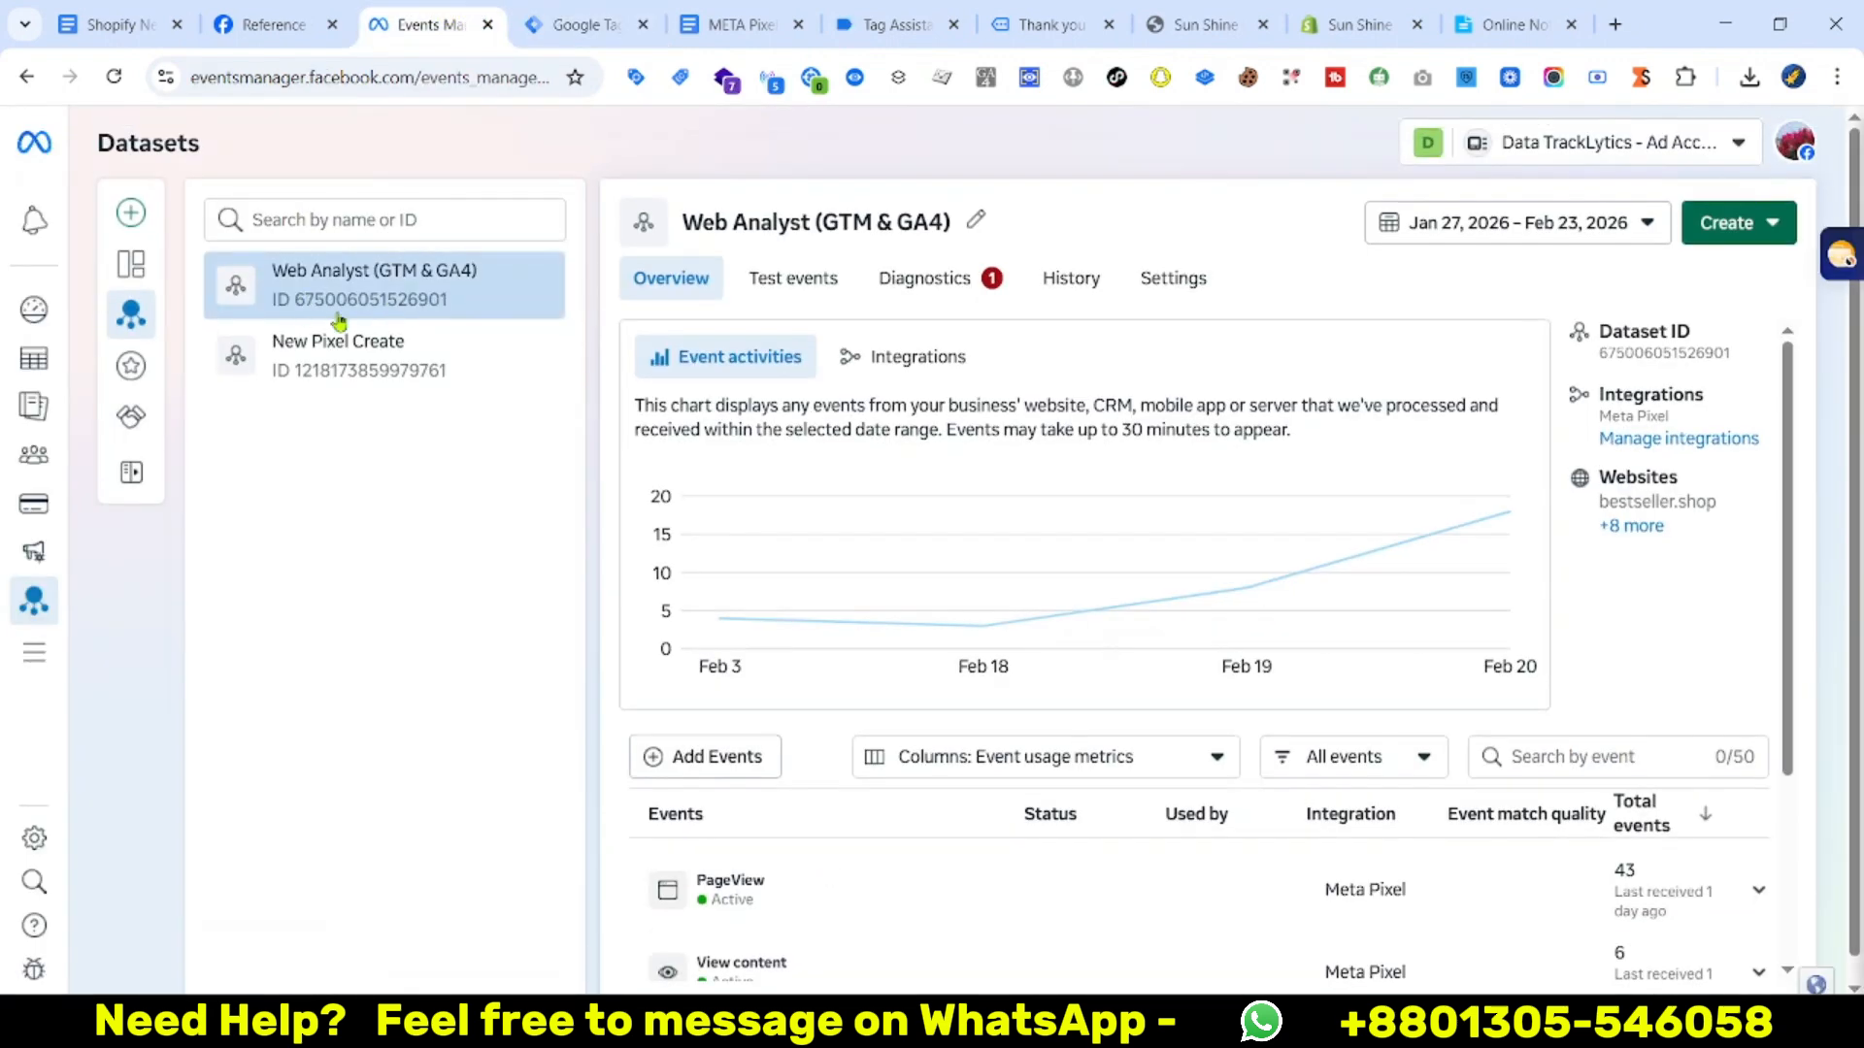
double_click(369, 299)
right_click(424, 309)
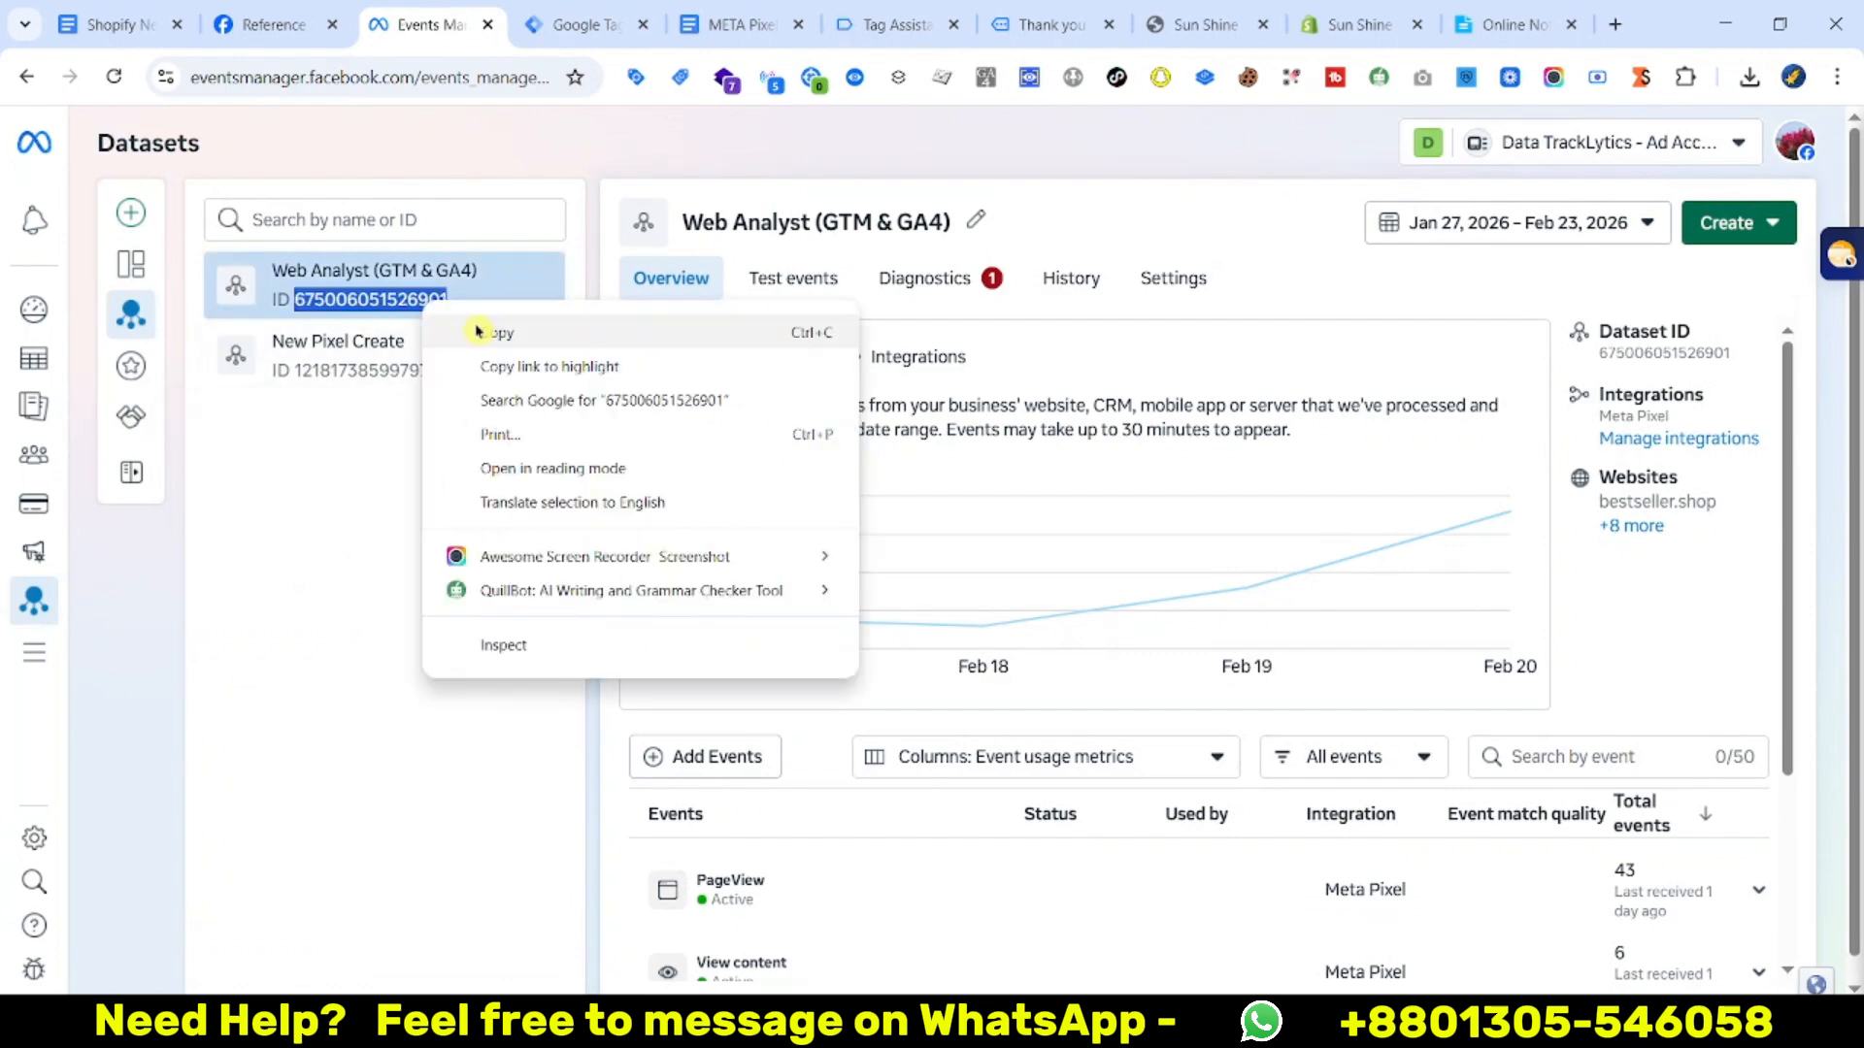
click(478, 331)
click(563, 25)
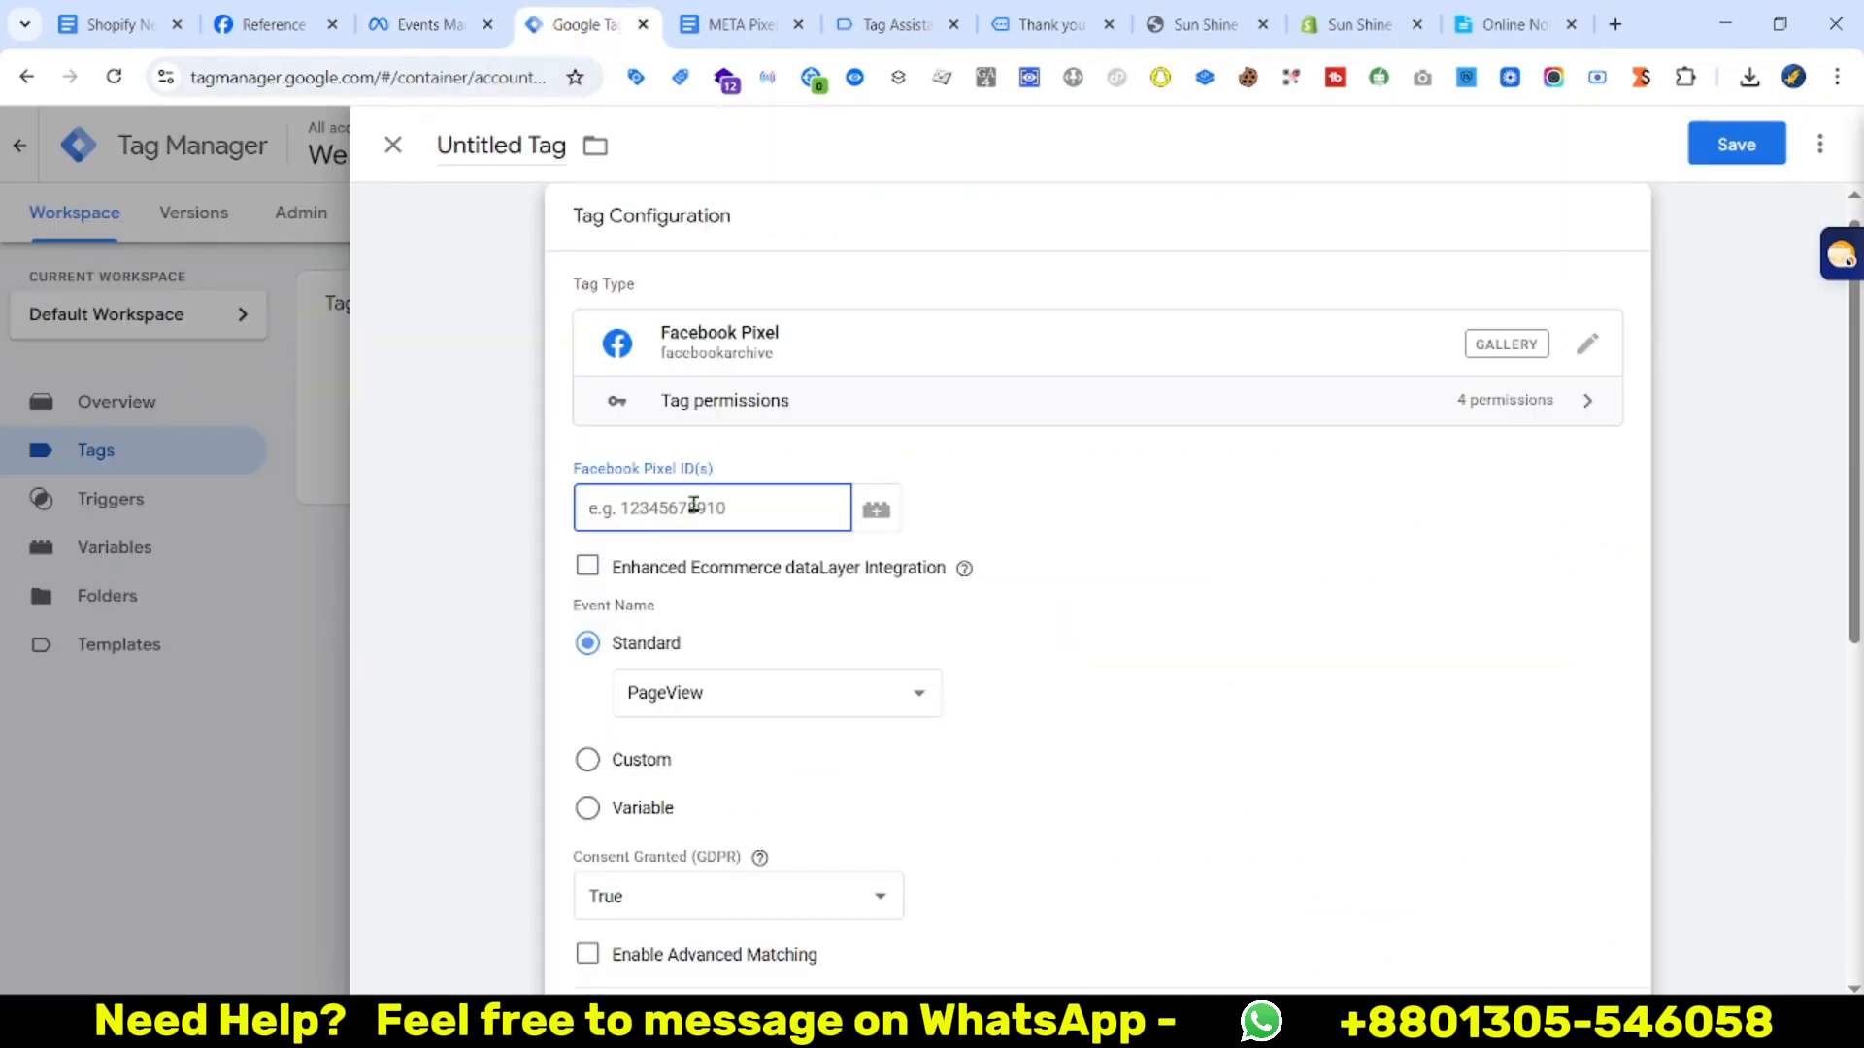
Fire the tag on All Pages and save it as Facebook Pixel - Page View
scroll(460, 629, down, 1)
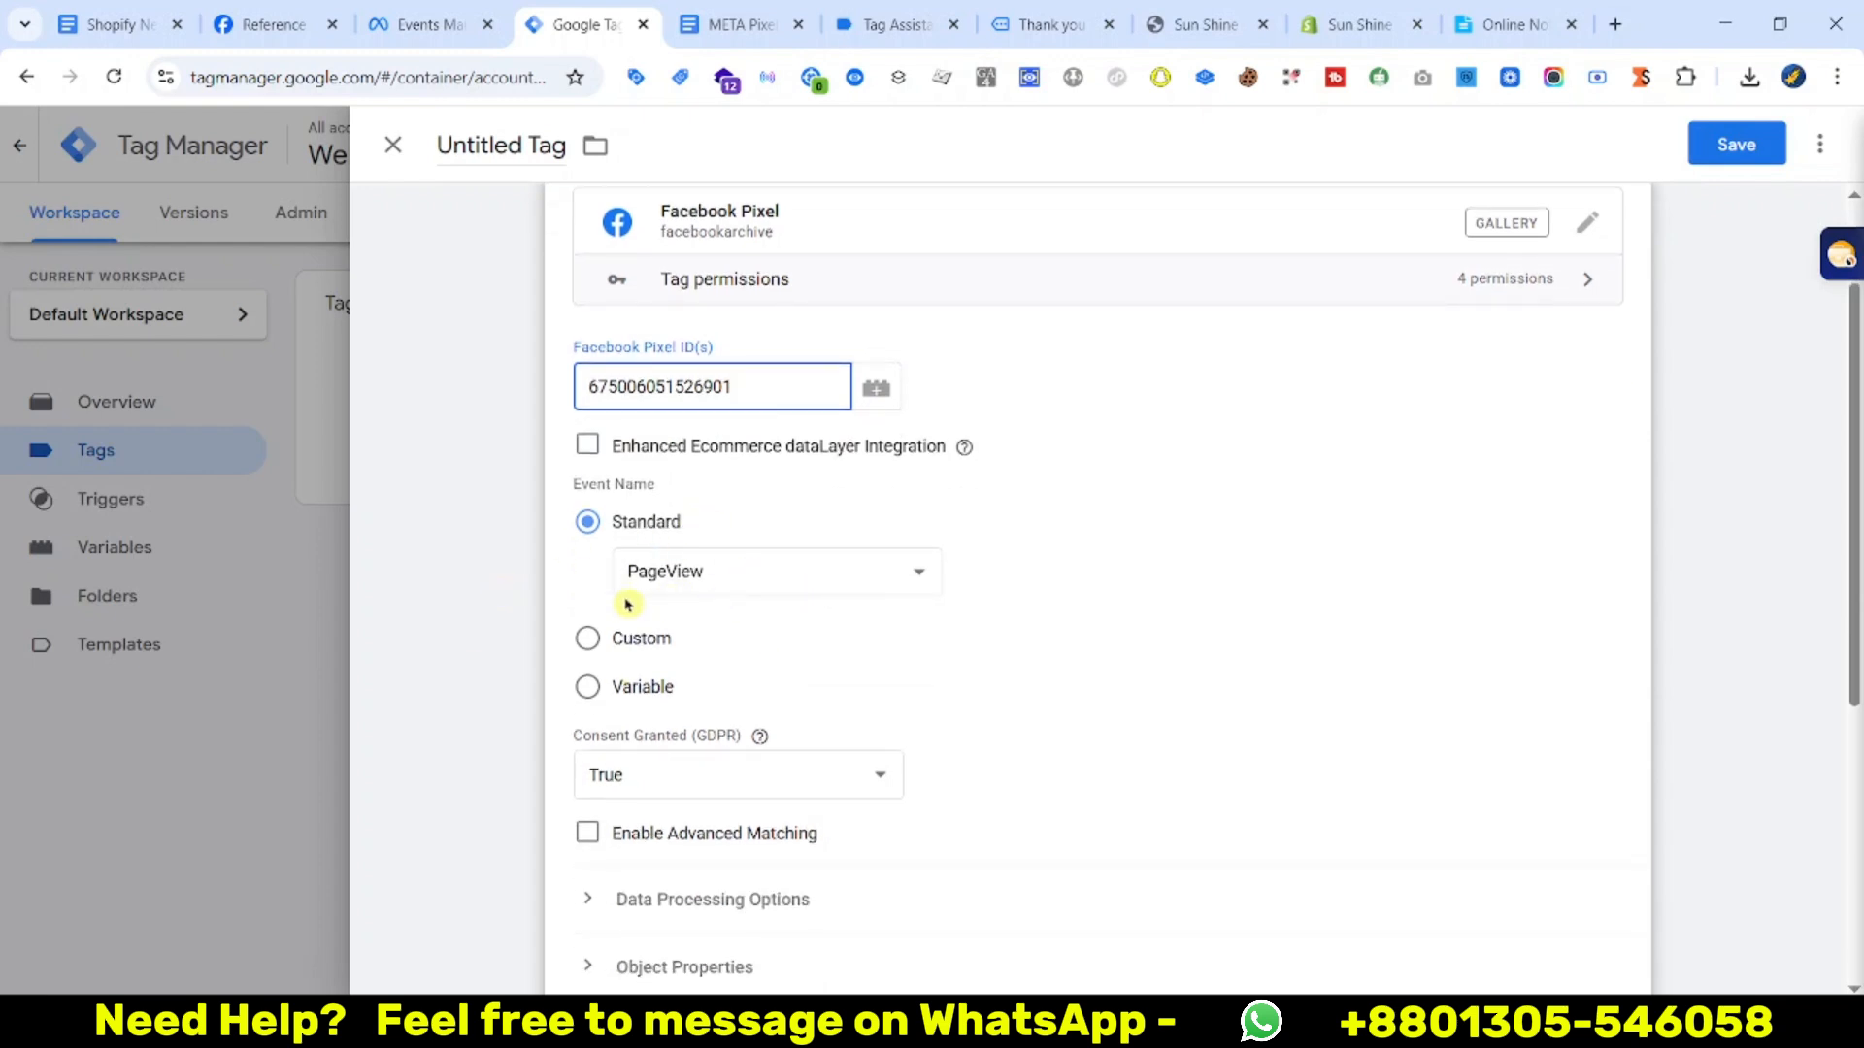
scroll(736, 598, down, 5)
click(861, 690)
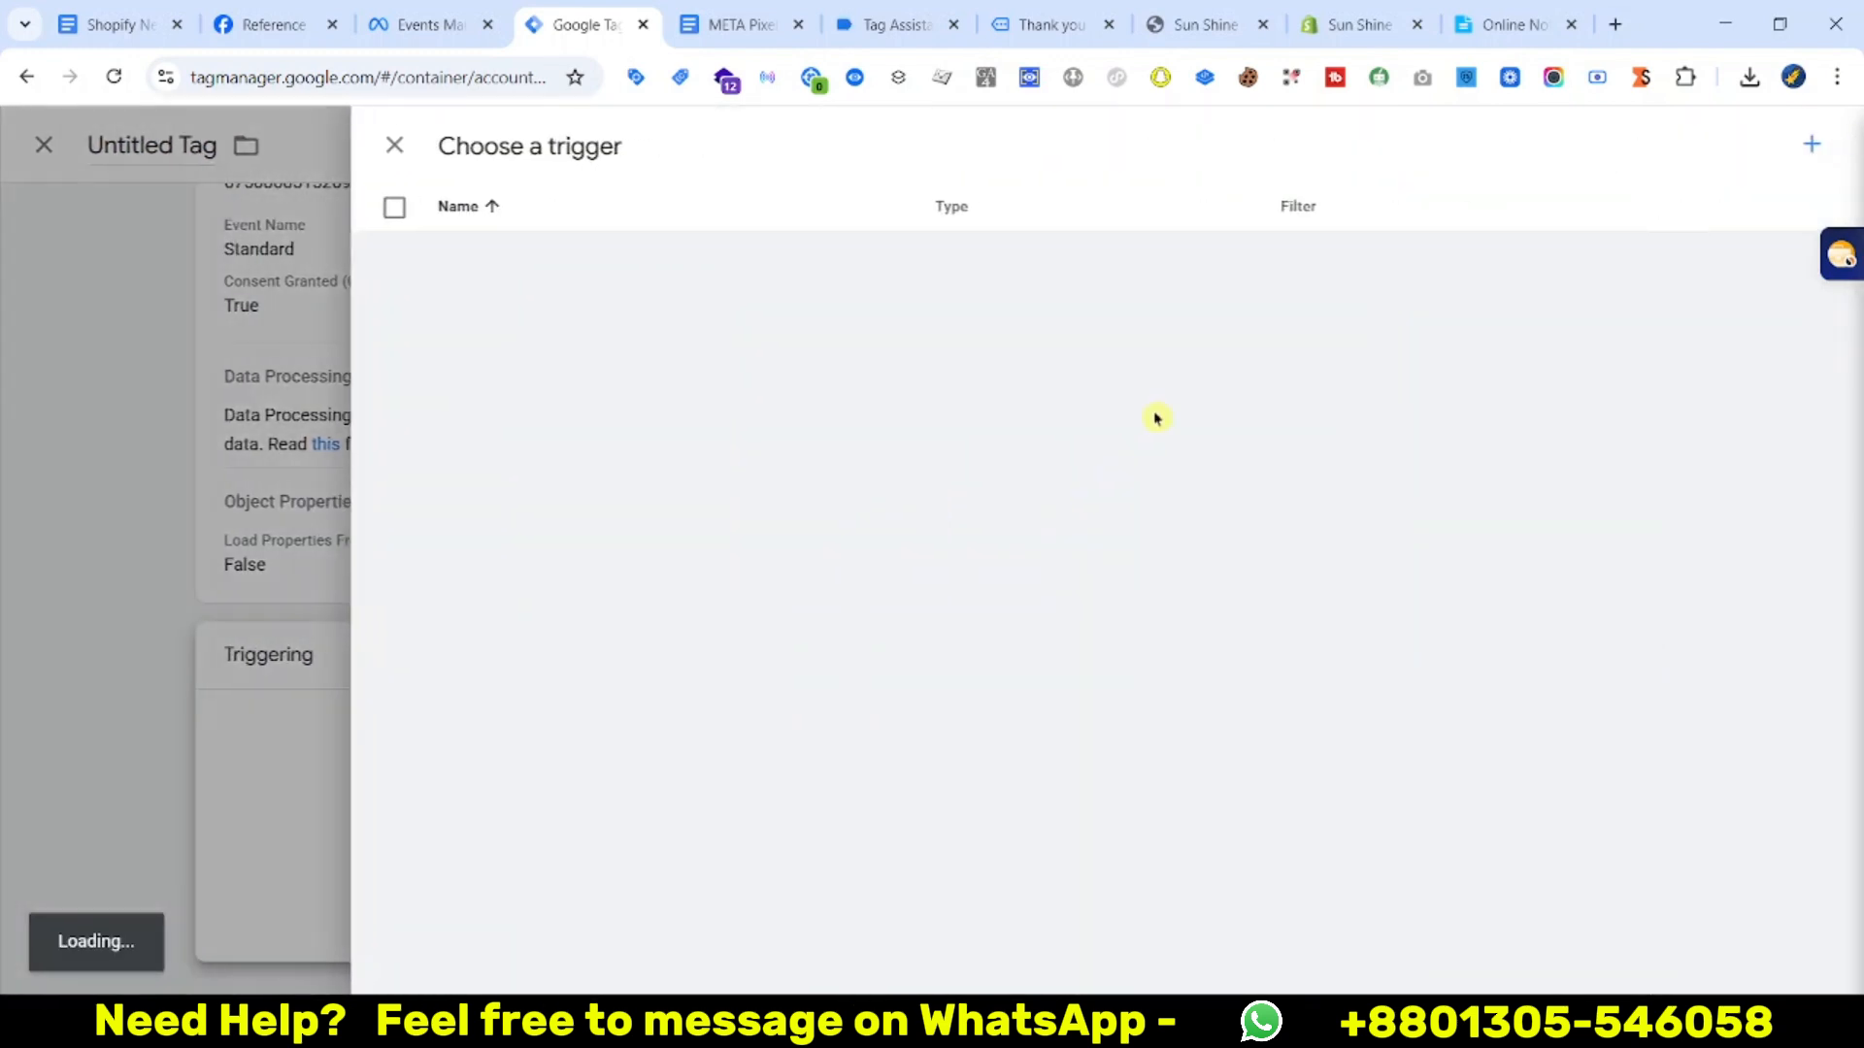
click(506, 277)
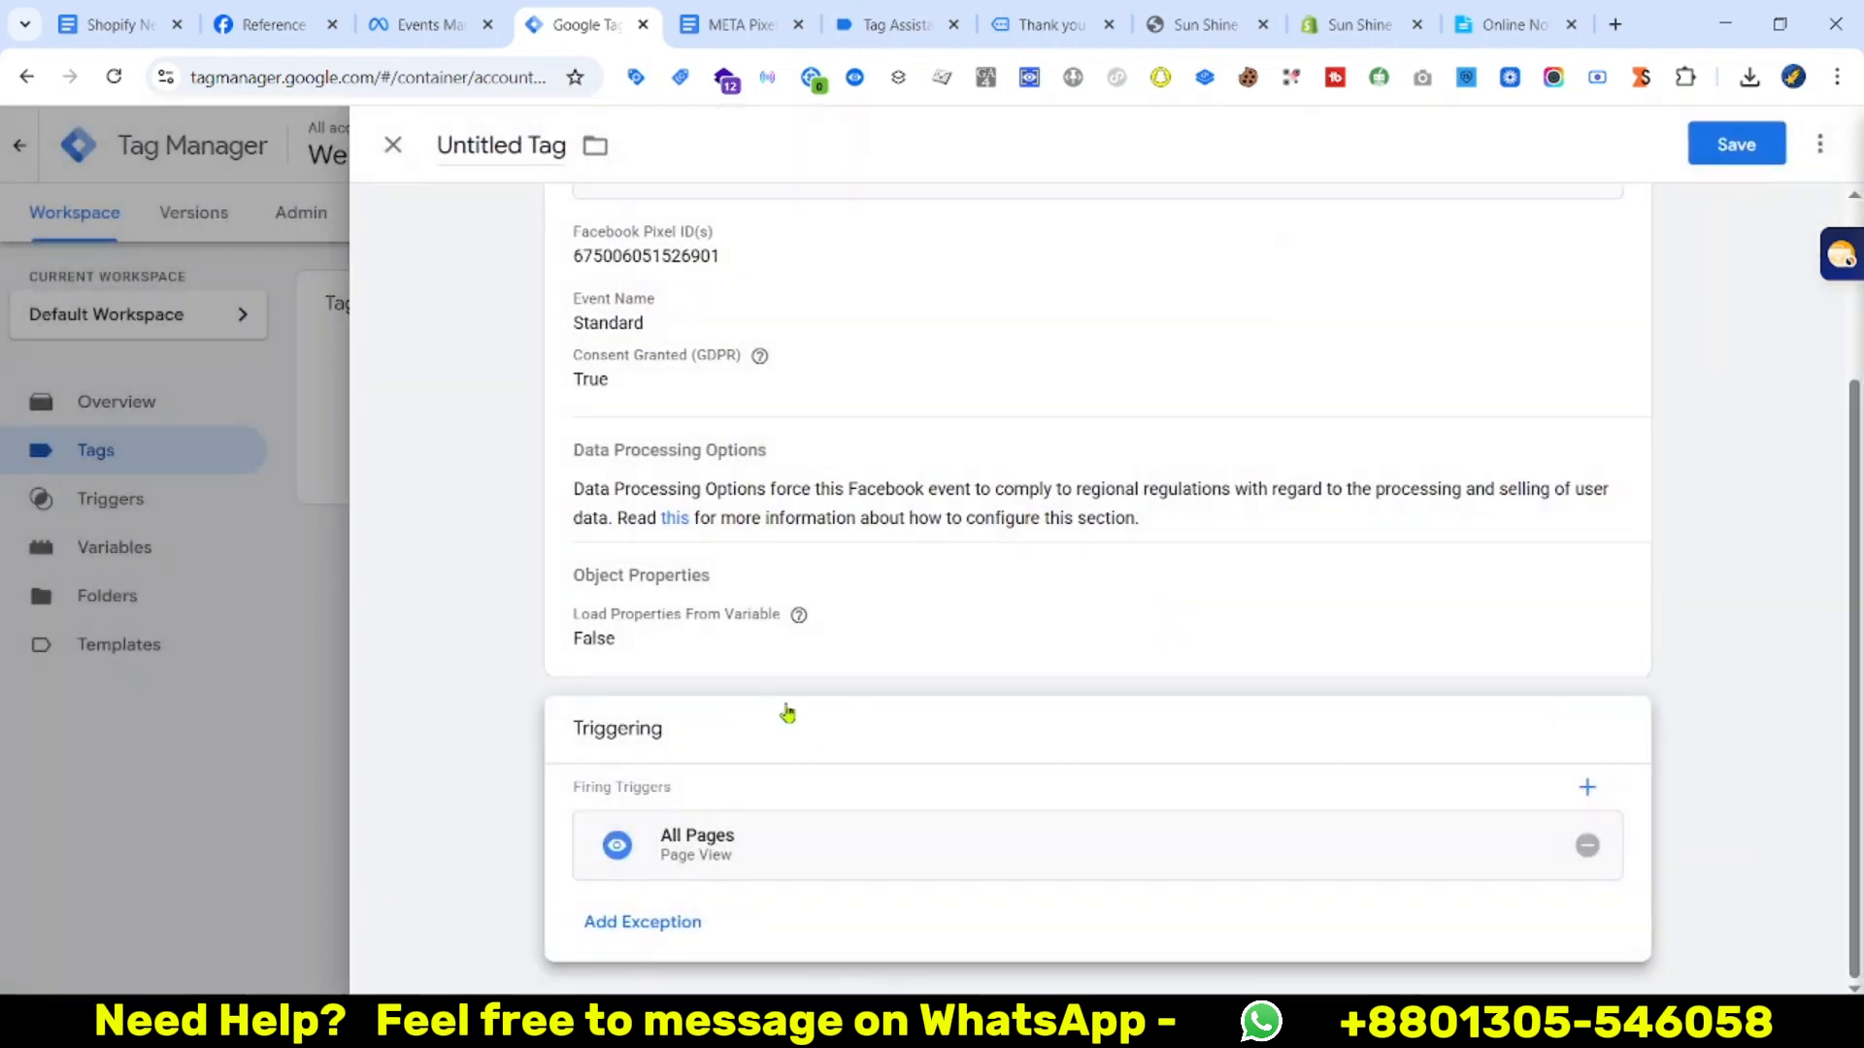
scroll(698, 707, up, 2)
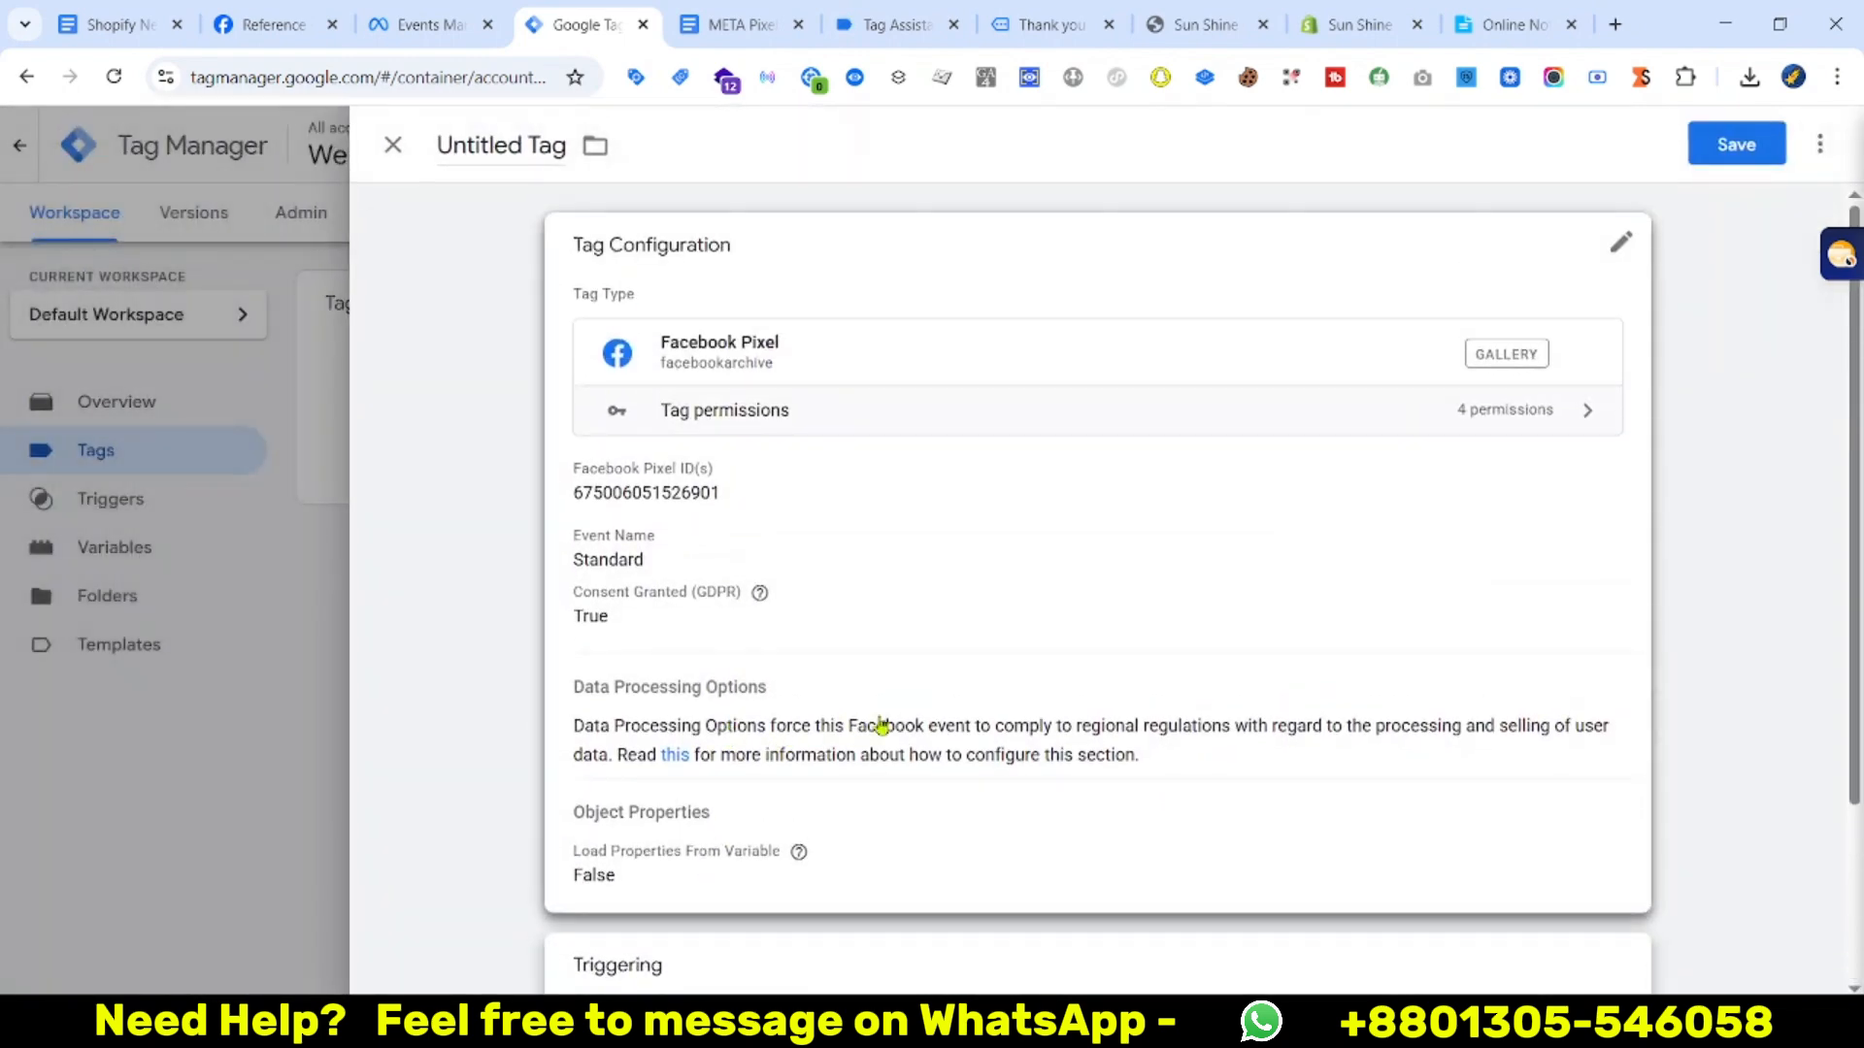
click(1737, 144)
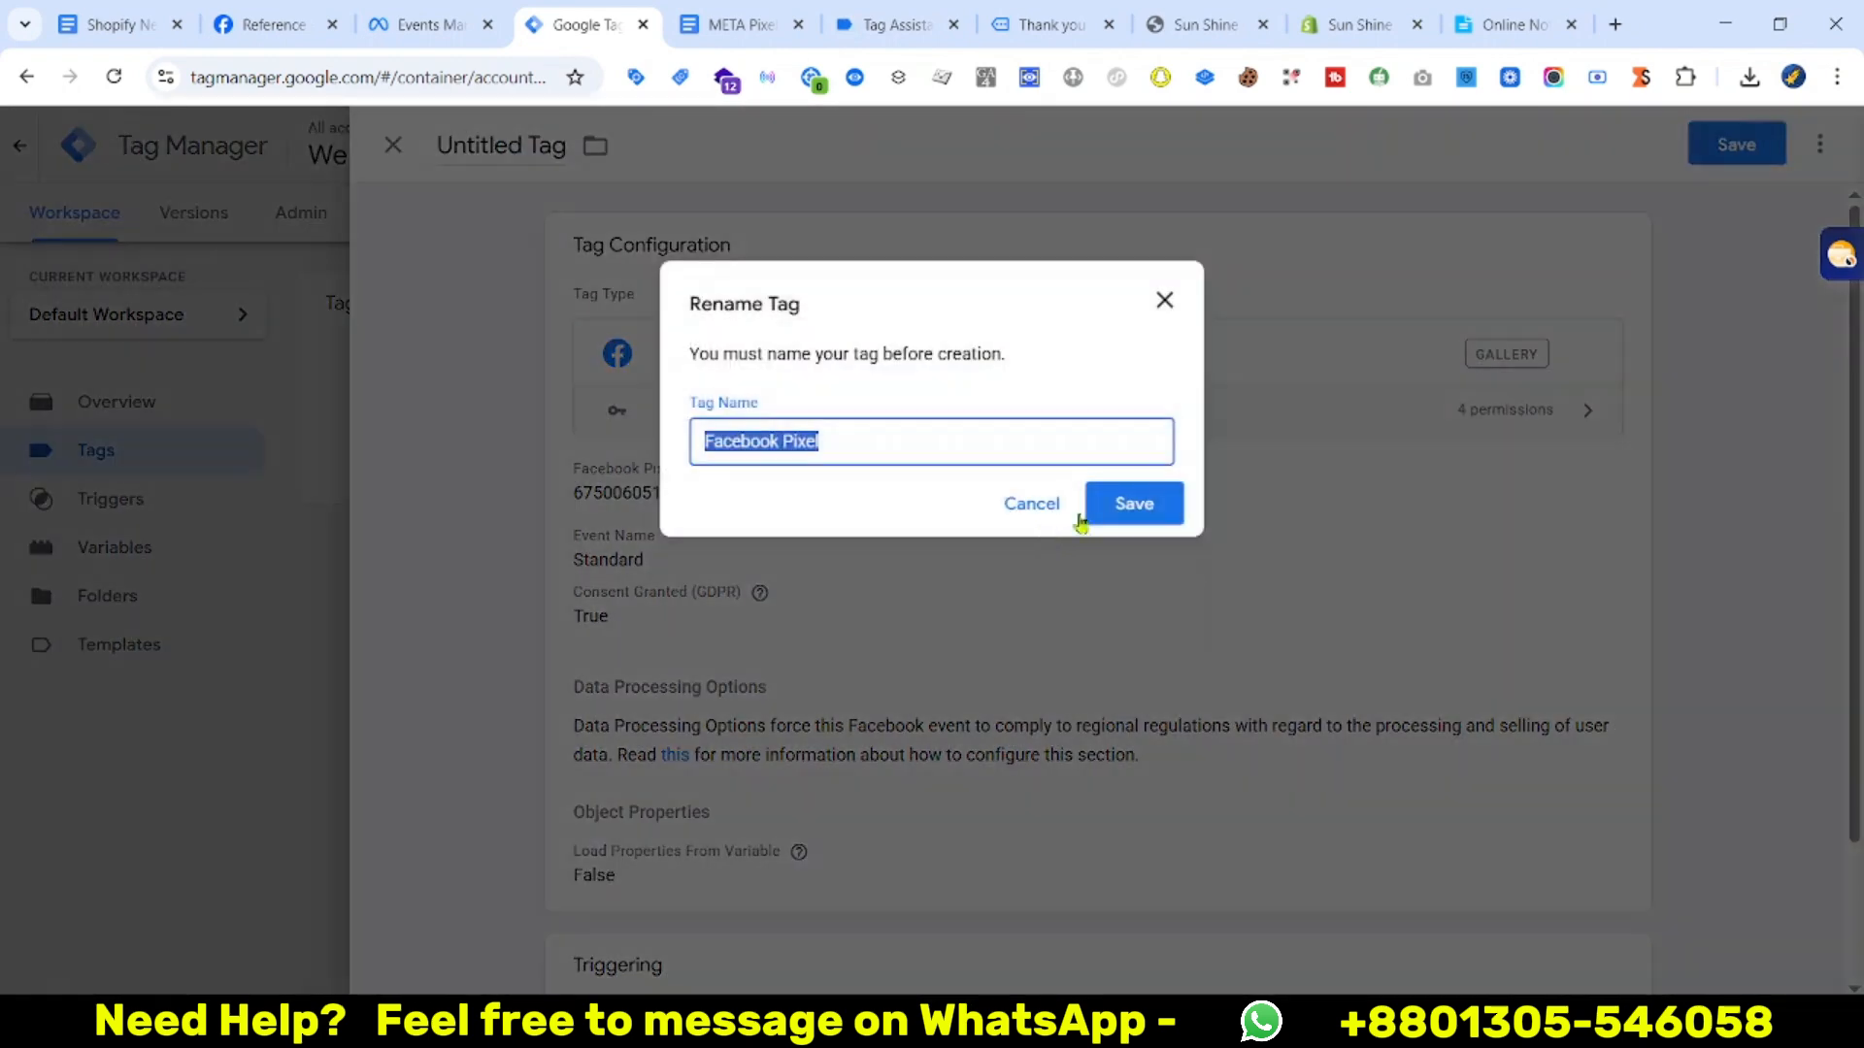
click(1040, 427)
click(923, 546)
click(1133, 504)
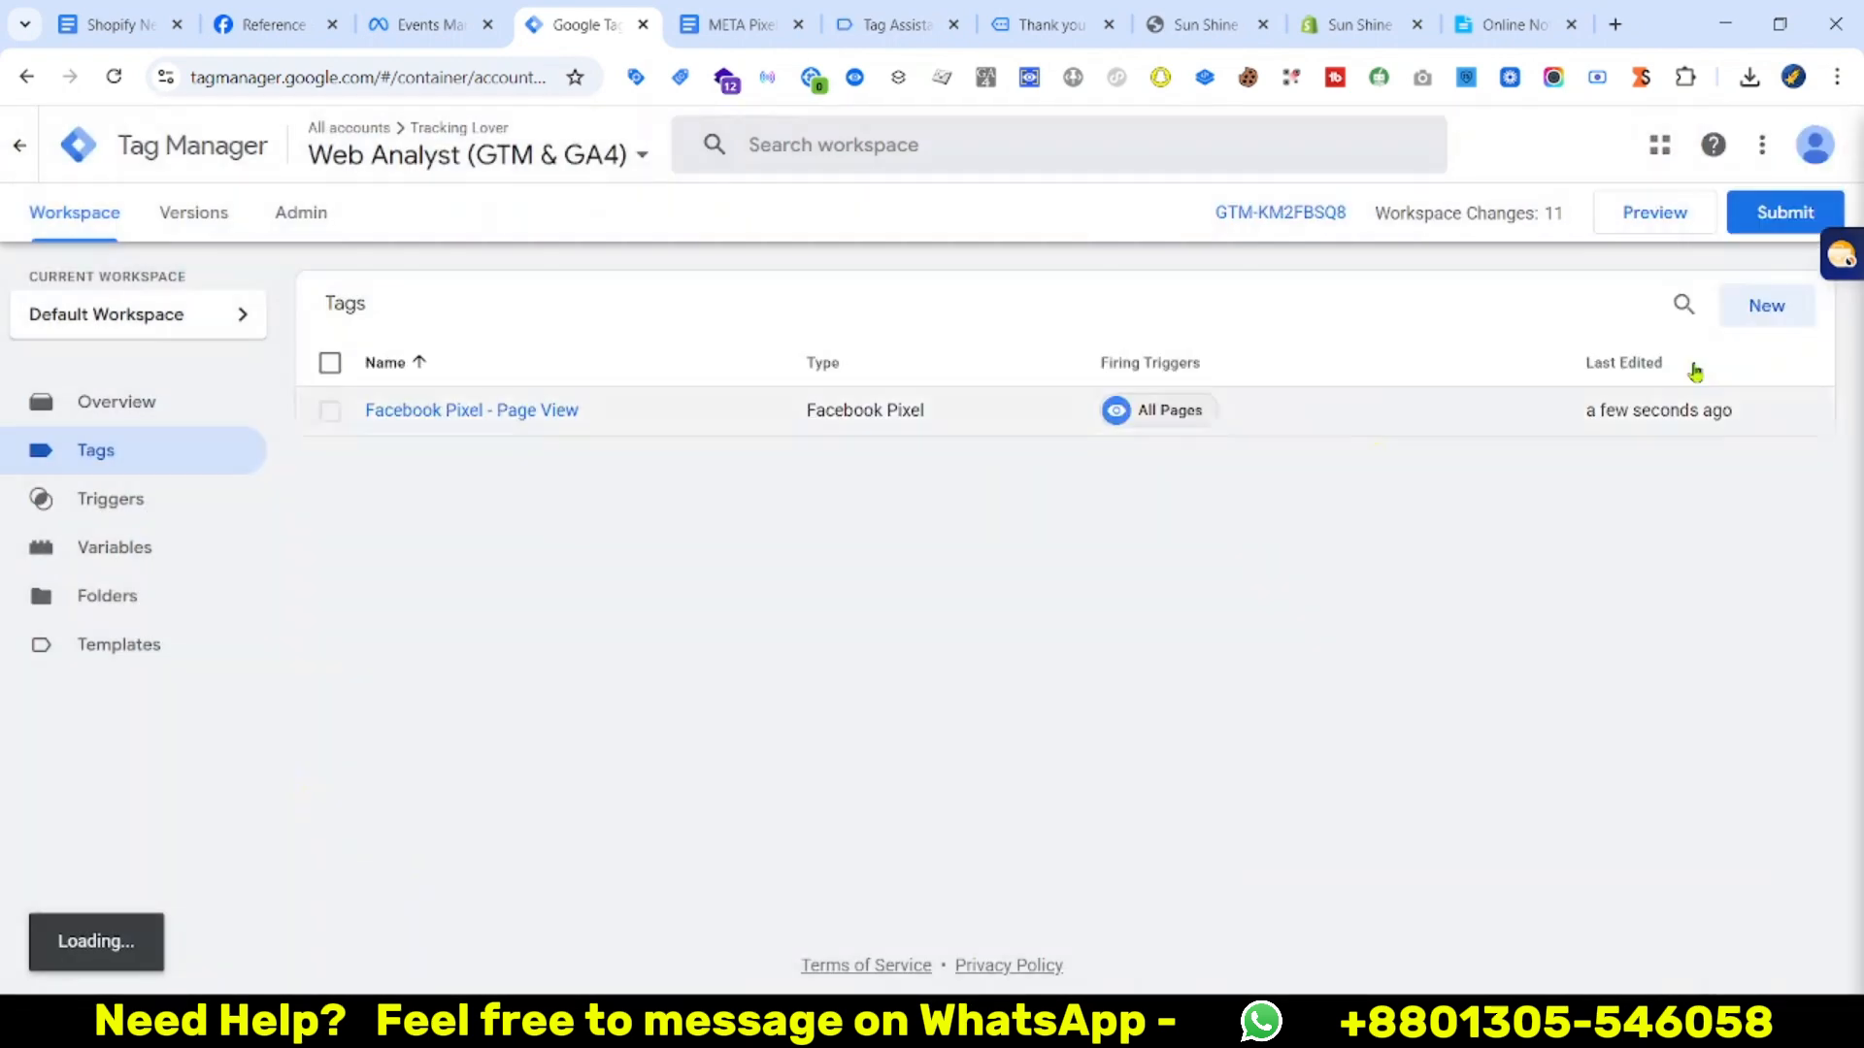
Duplicate the Page View tag and remove 'Copy of' from the copy's title
click(461, 413)
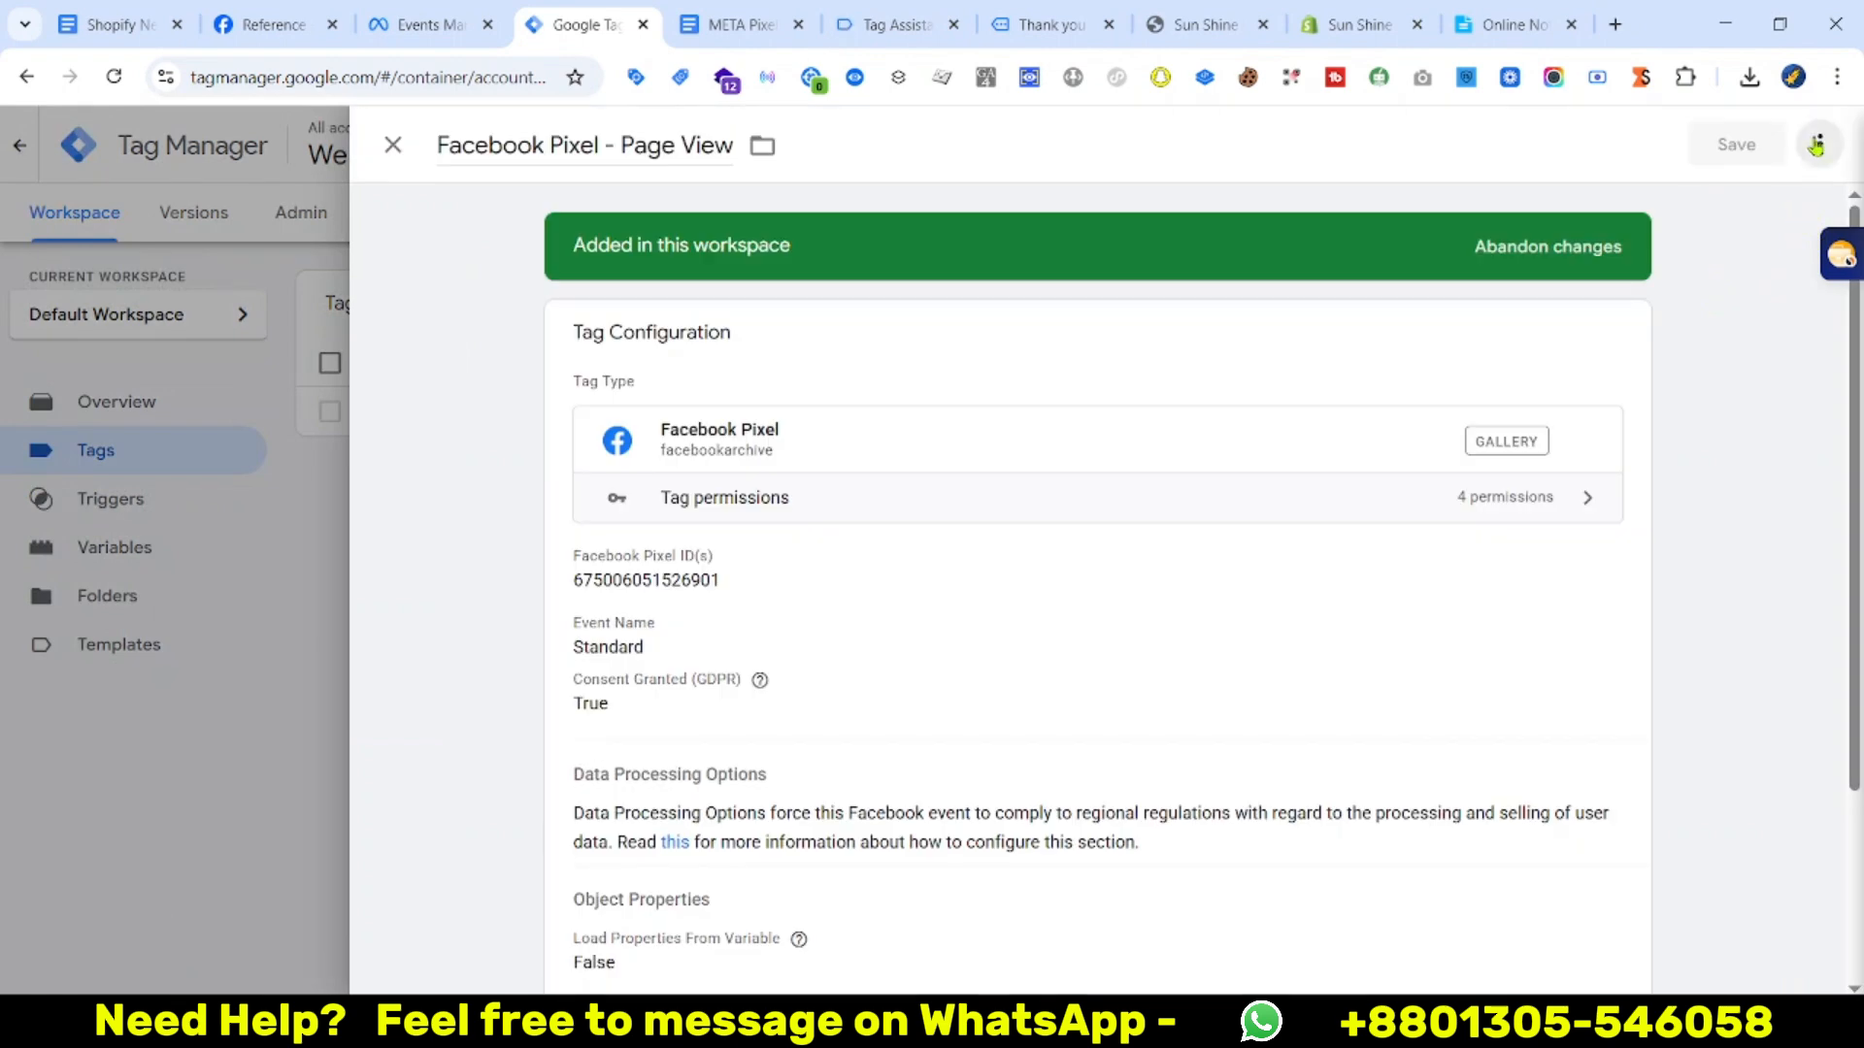
click(1820, 144)
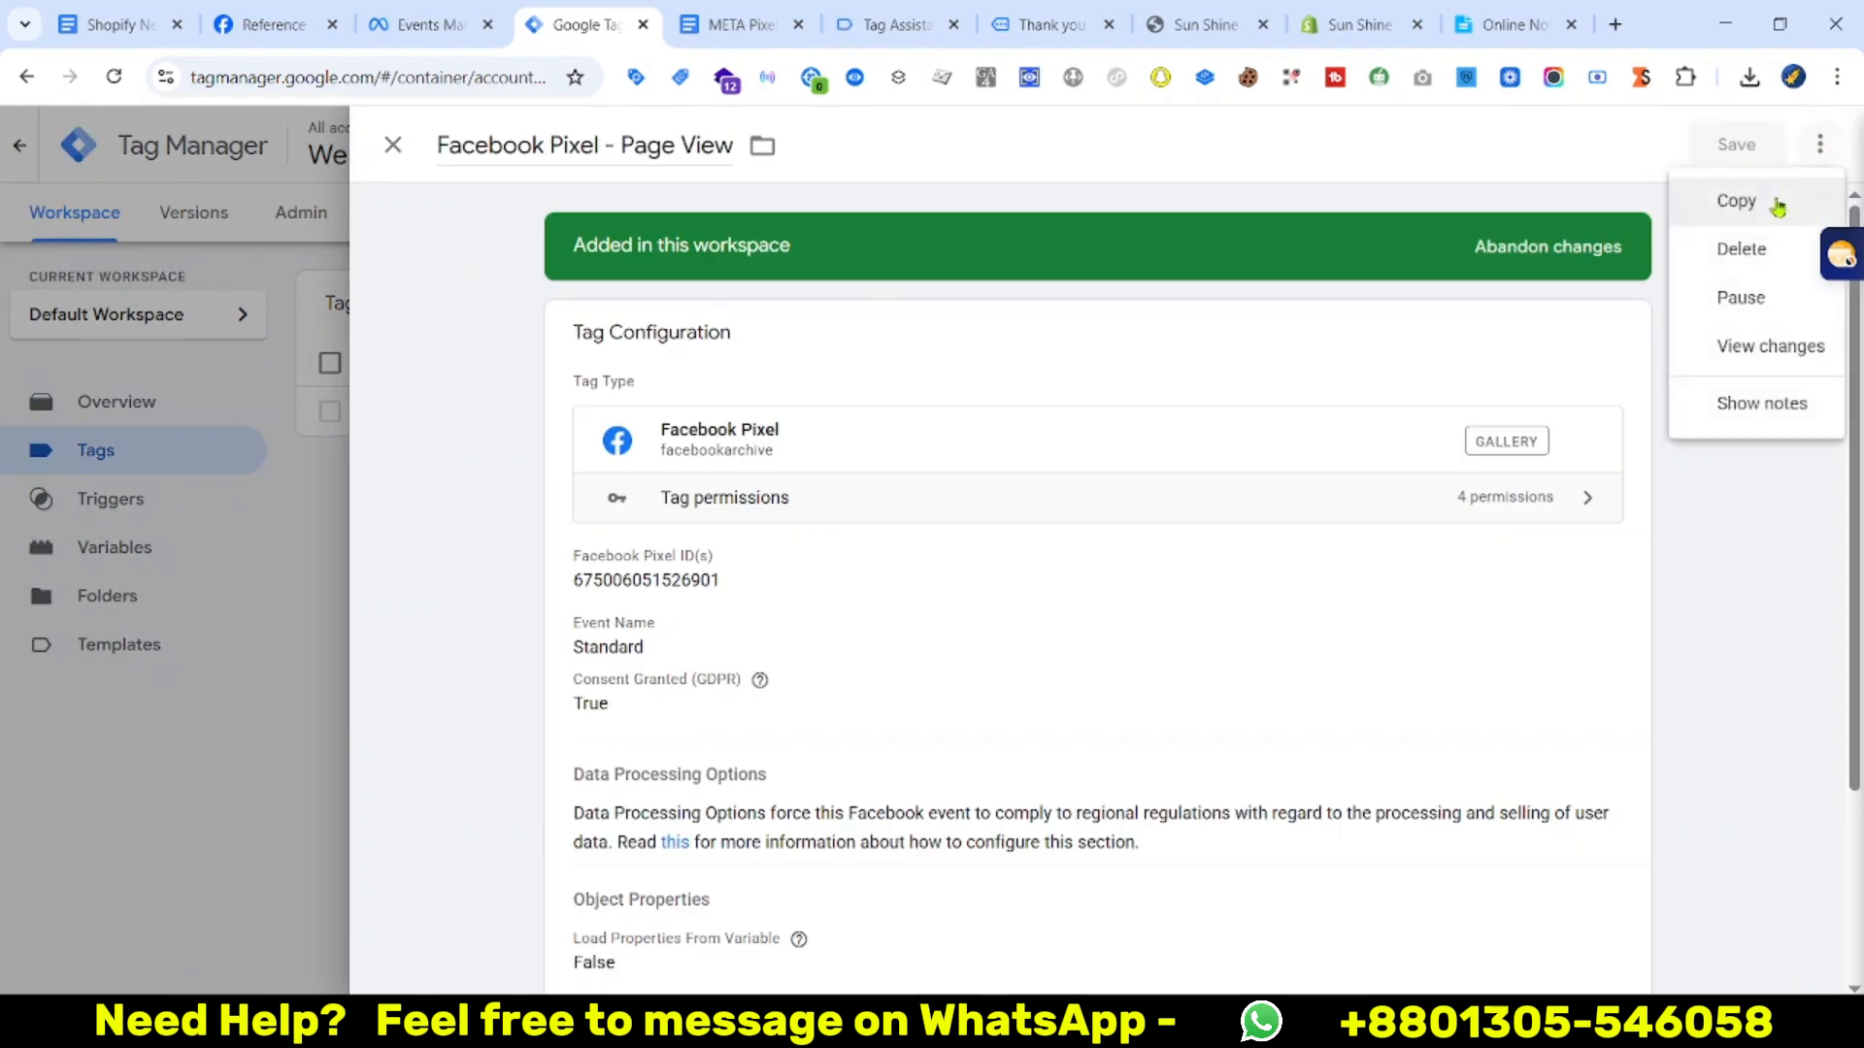
click(1779, 201)
click(528, 146)
key(ctrl+BackSpace)
key(ctrl+BackSpace)
key(ctrl+Right)
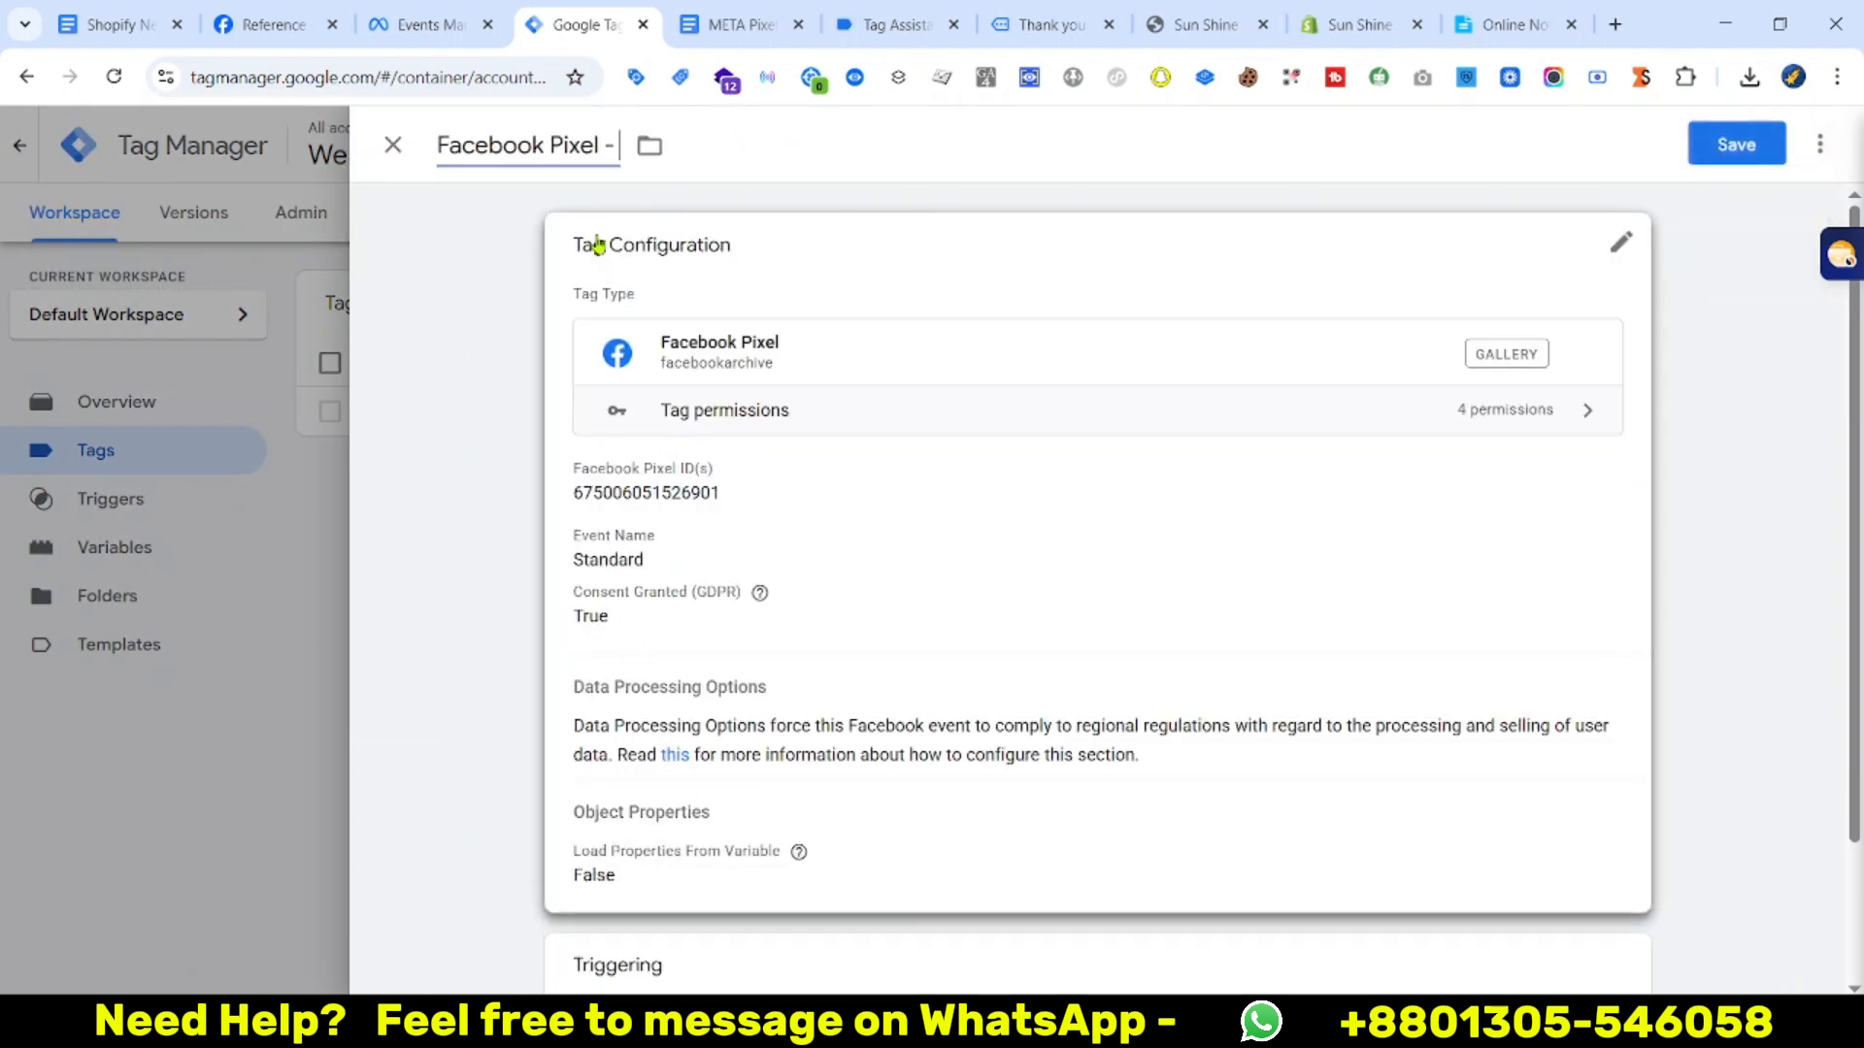
Change the copied tag's standard event to Purchase
click(598, 244)
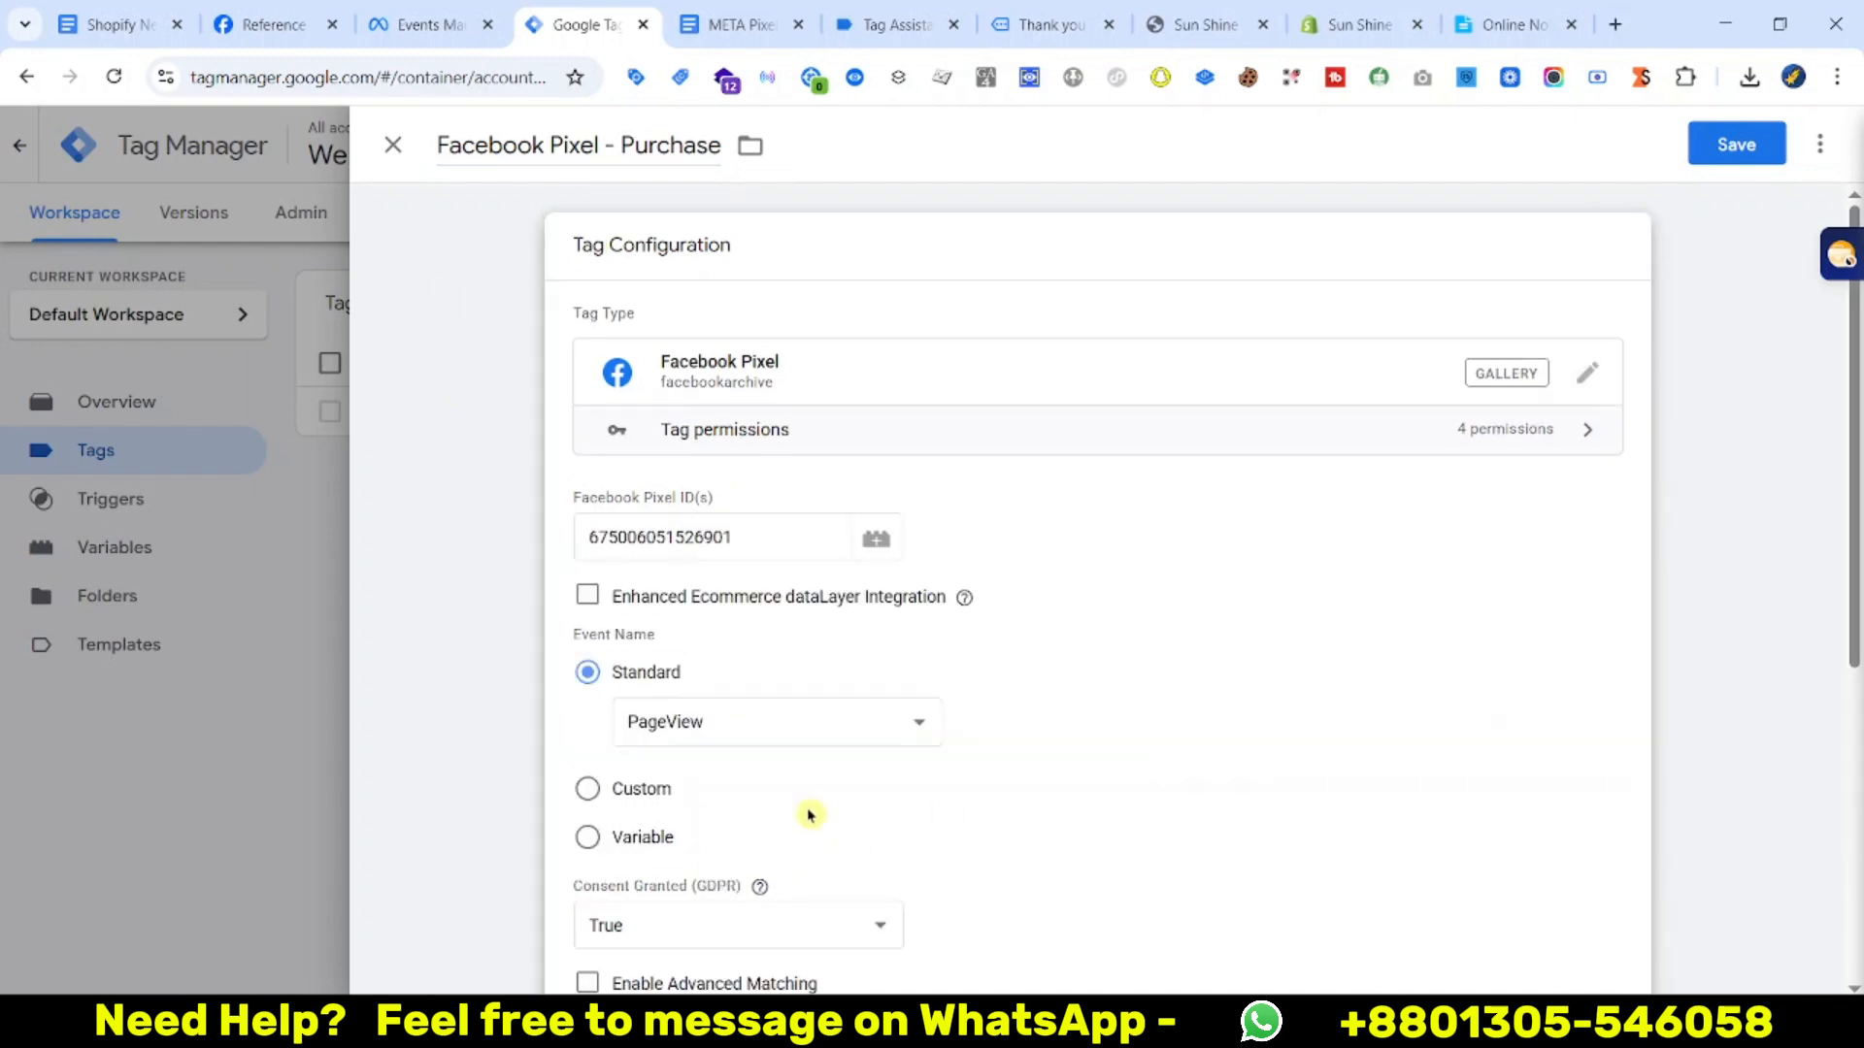
click(756, 735)
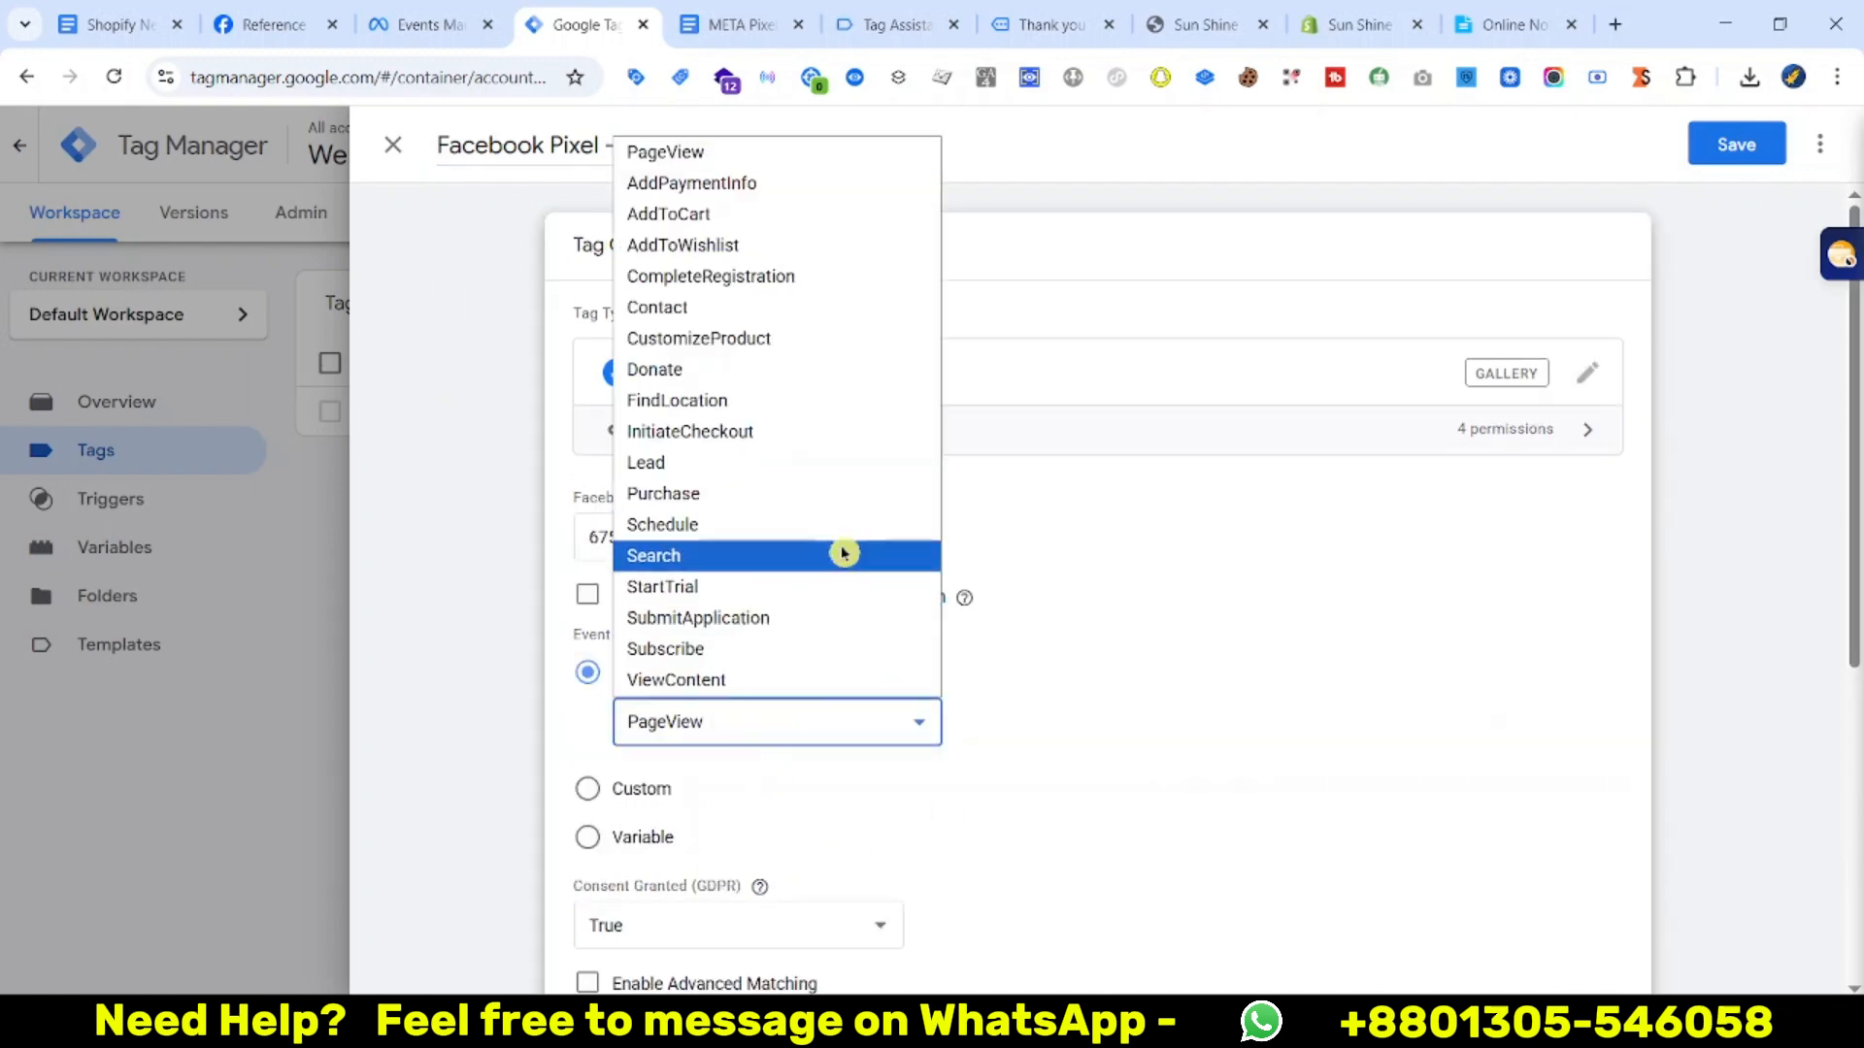
click(670, 494)
scroll(887, 828, down, 3)
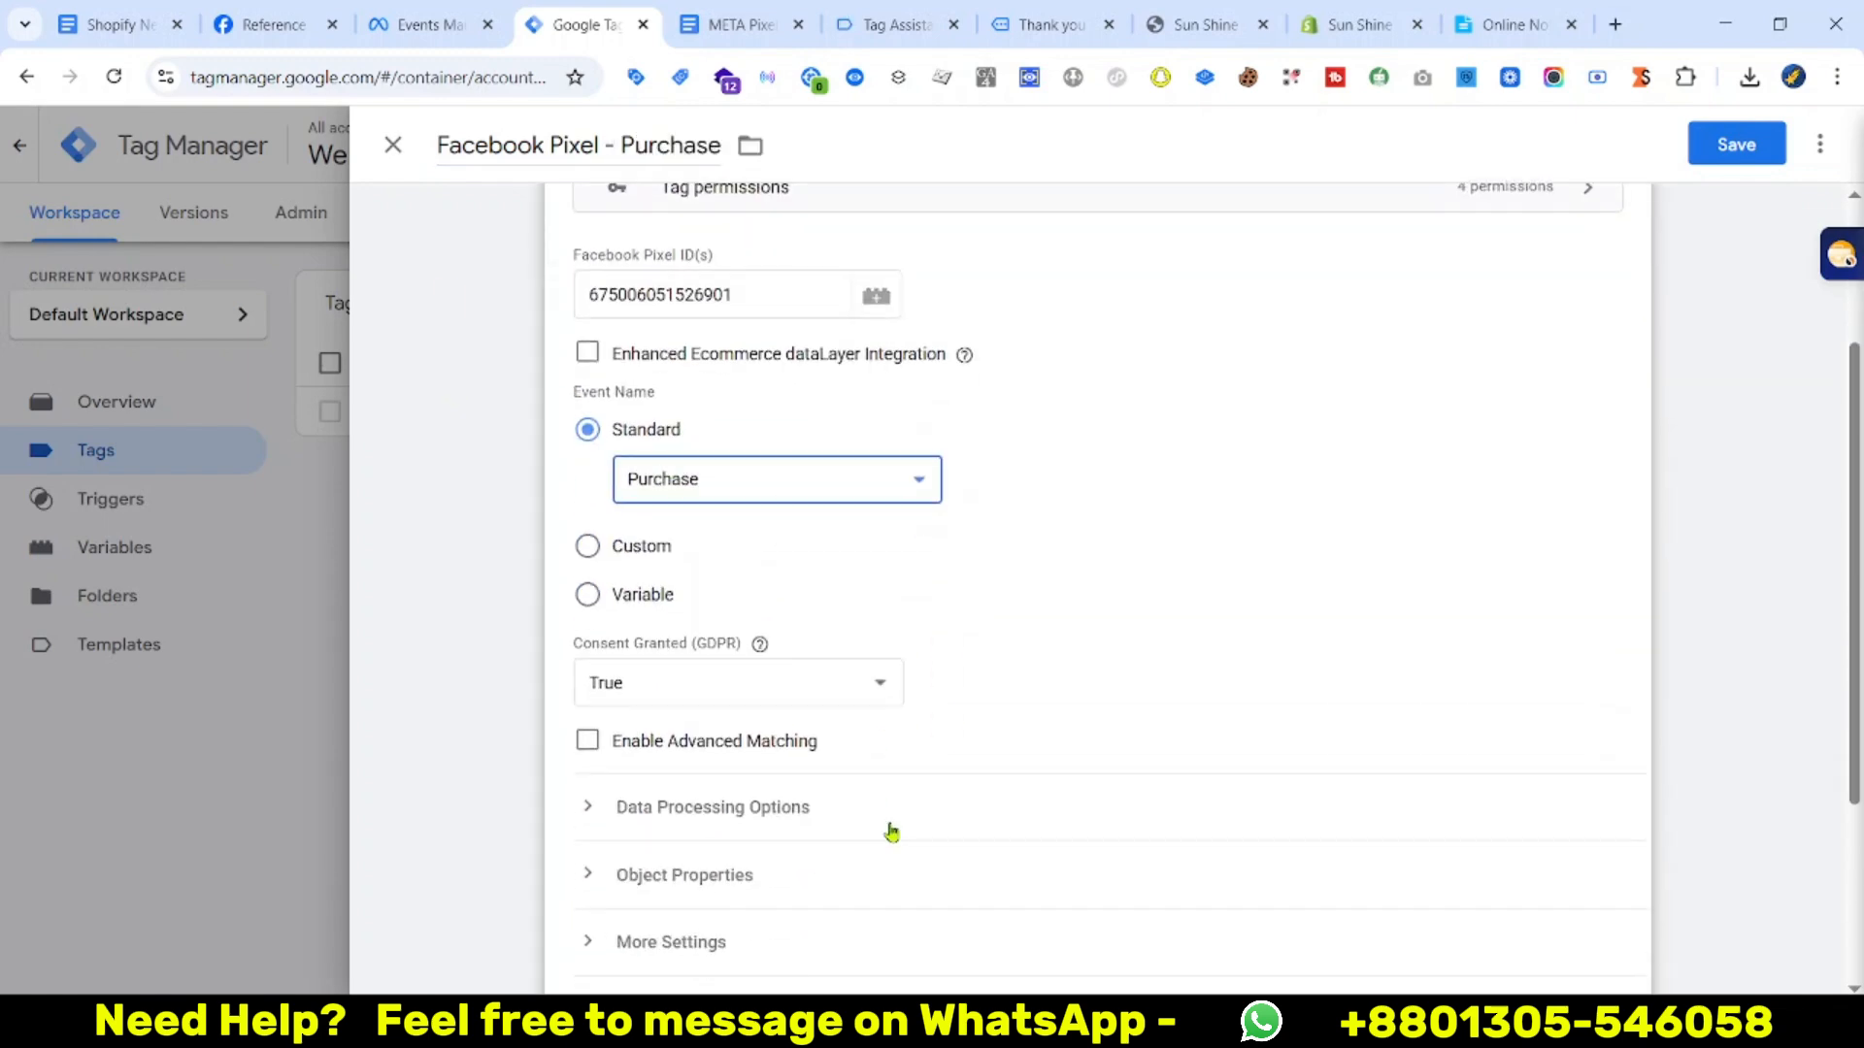
scroll(886, 828, up, 1)
scroll(680, 835, down, 2)
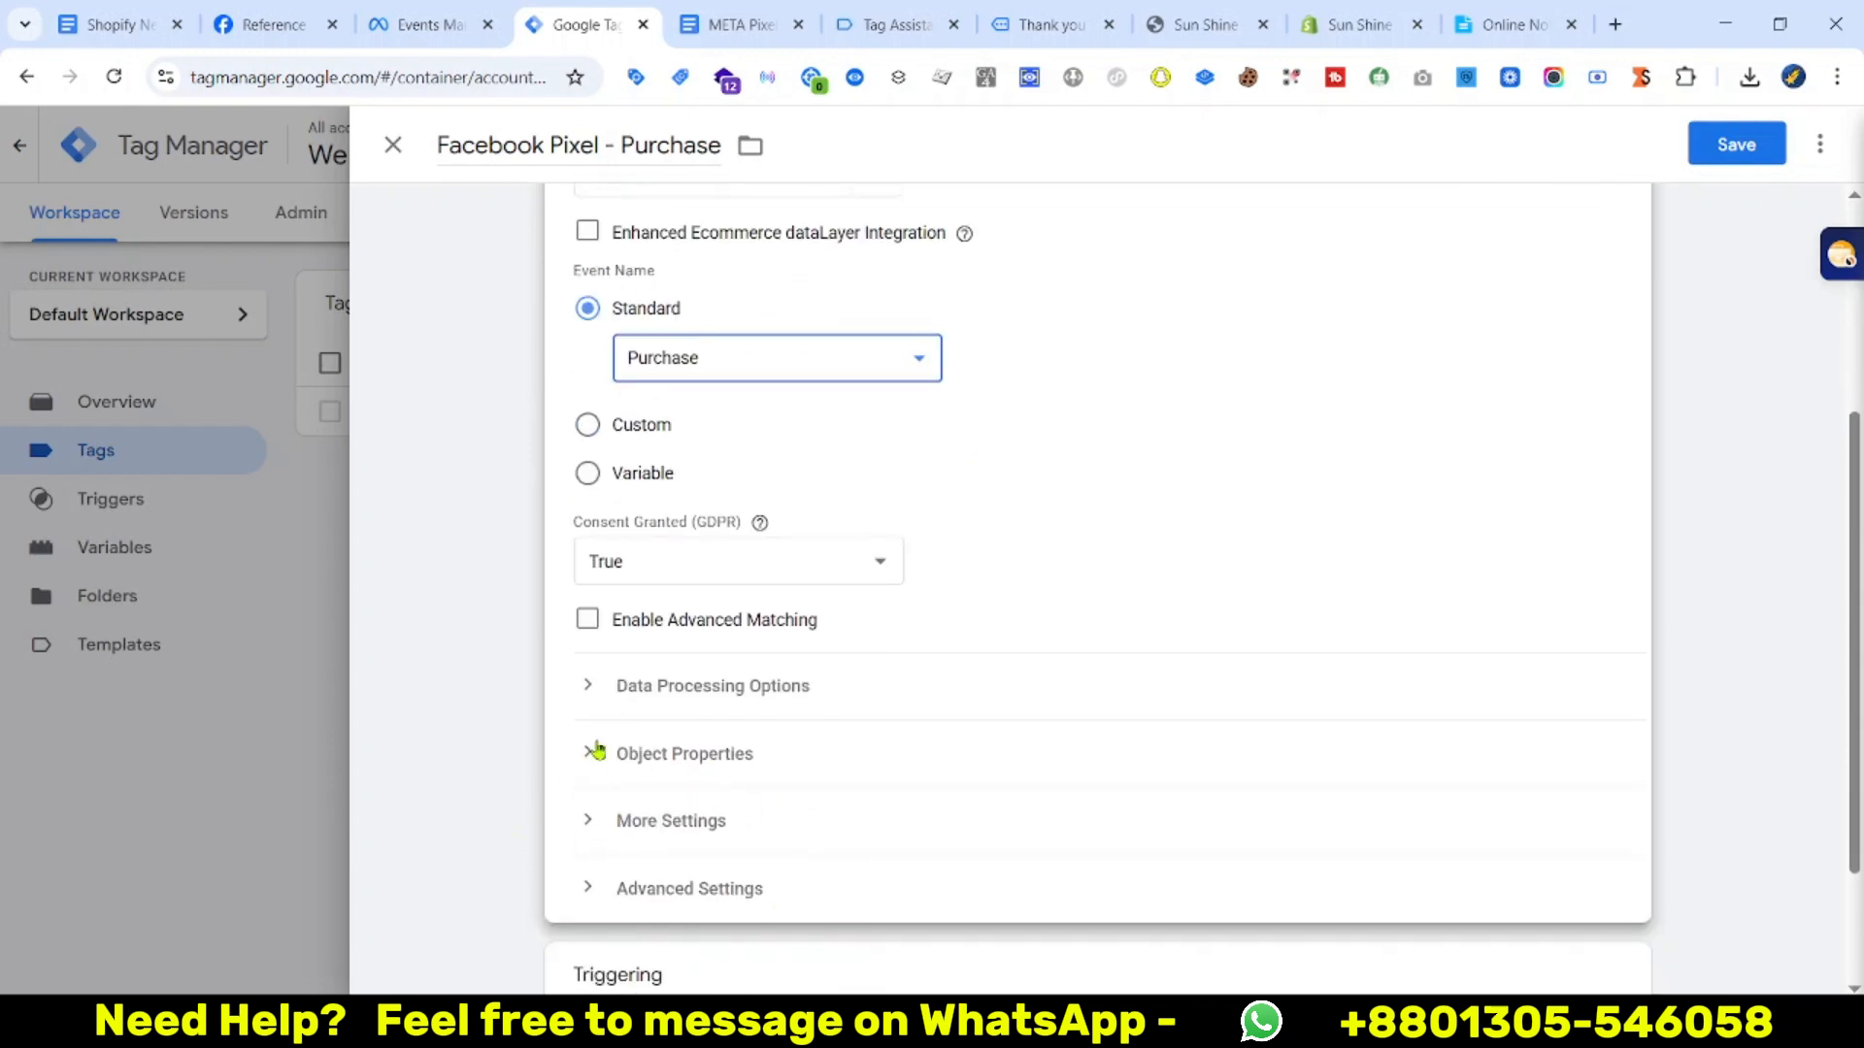
Expand Object Properties and add seven empty property rows
click(573, 766)
scroll(621, 743, down, 1)
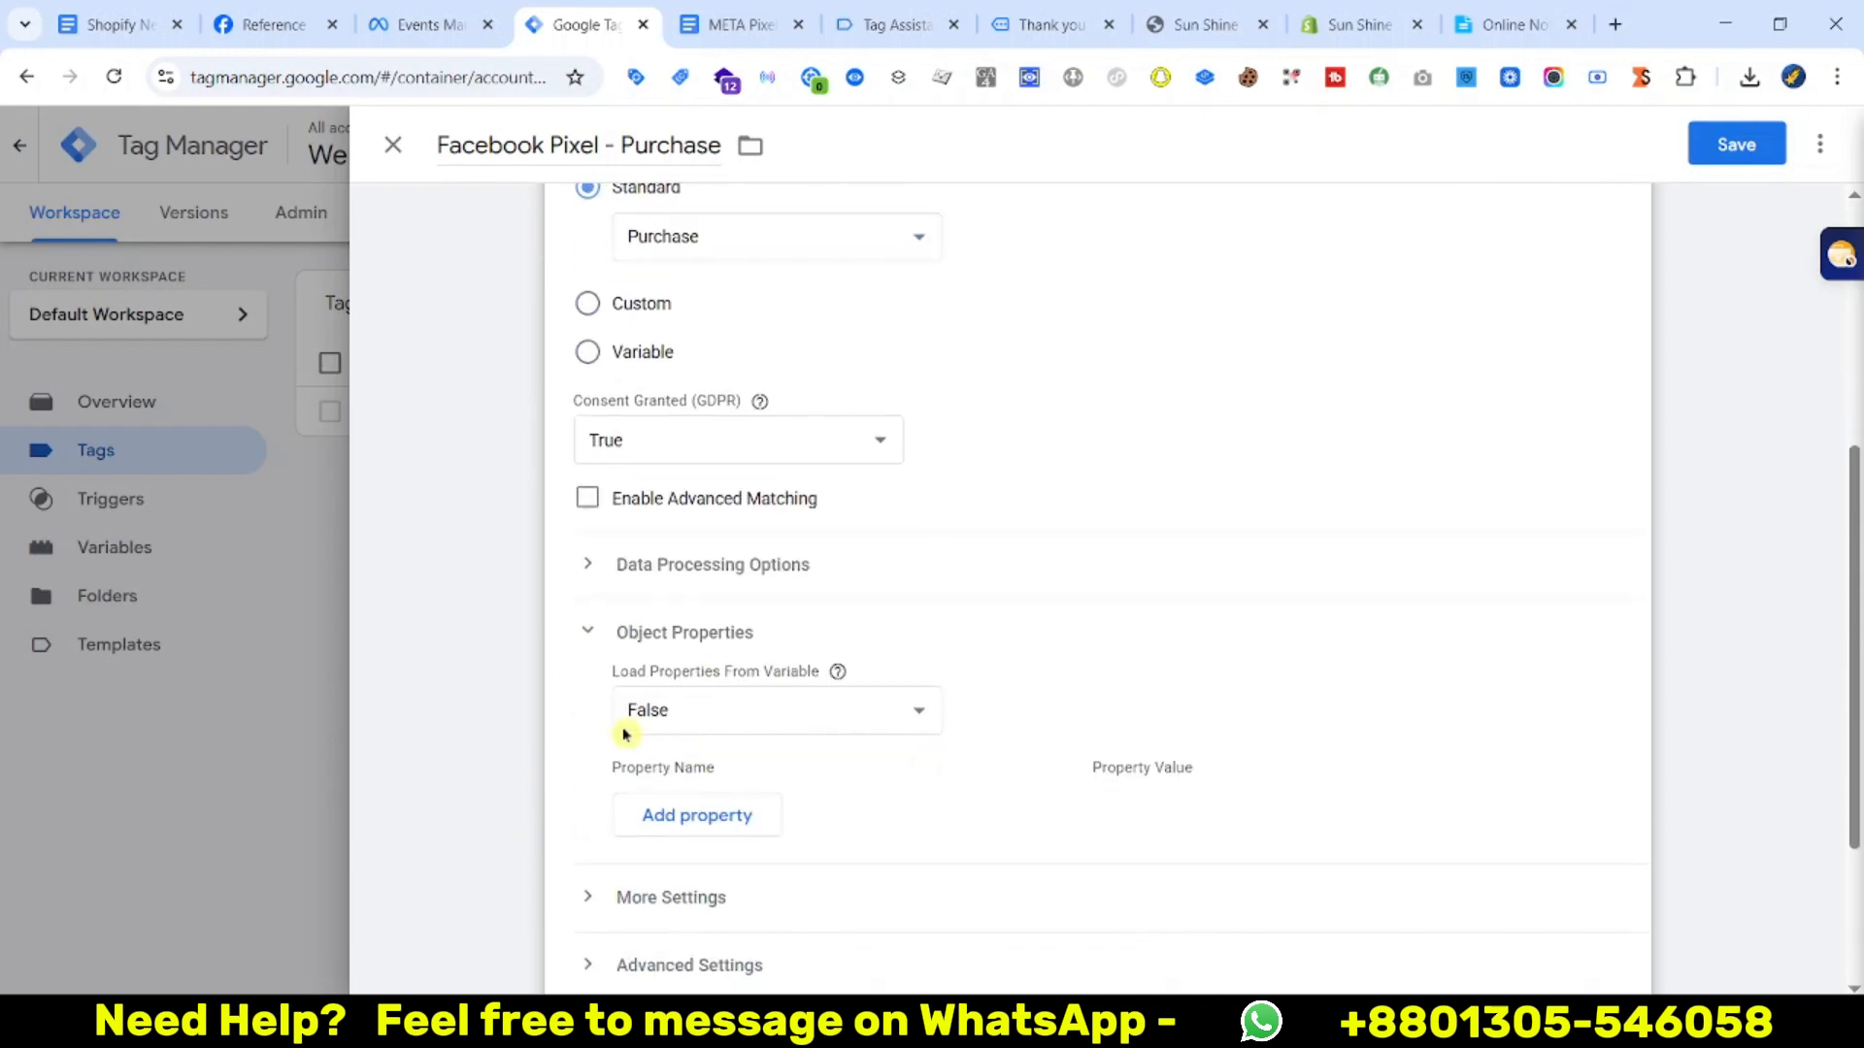
scroll(611, 812, down, 2)
click(699, 575)
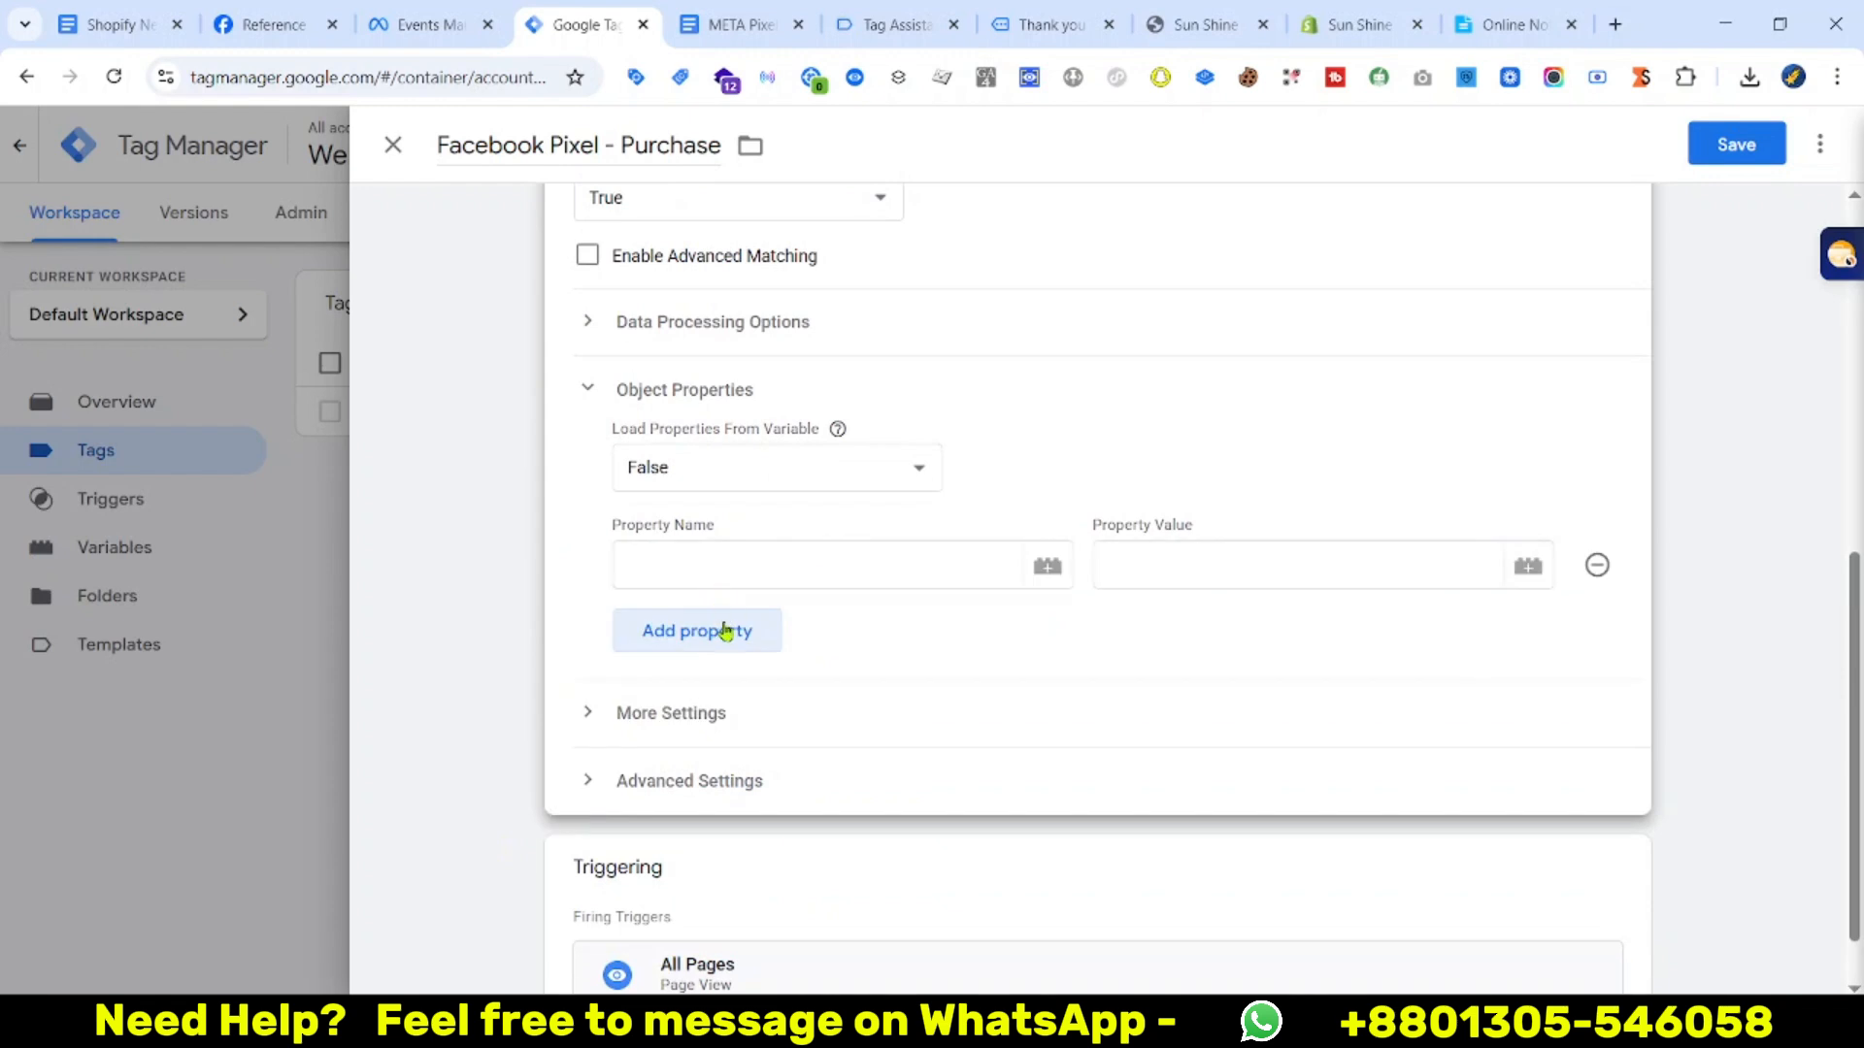
click(728, 629)
click(735, 689)
click(757, 748)
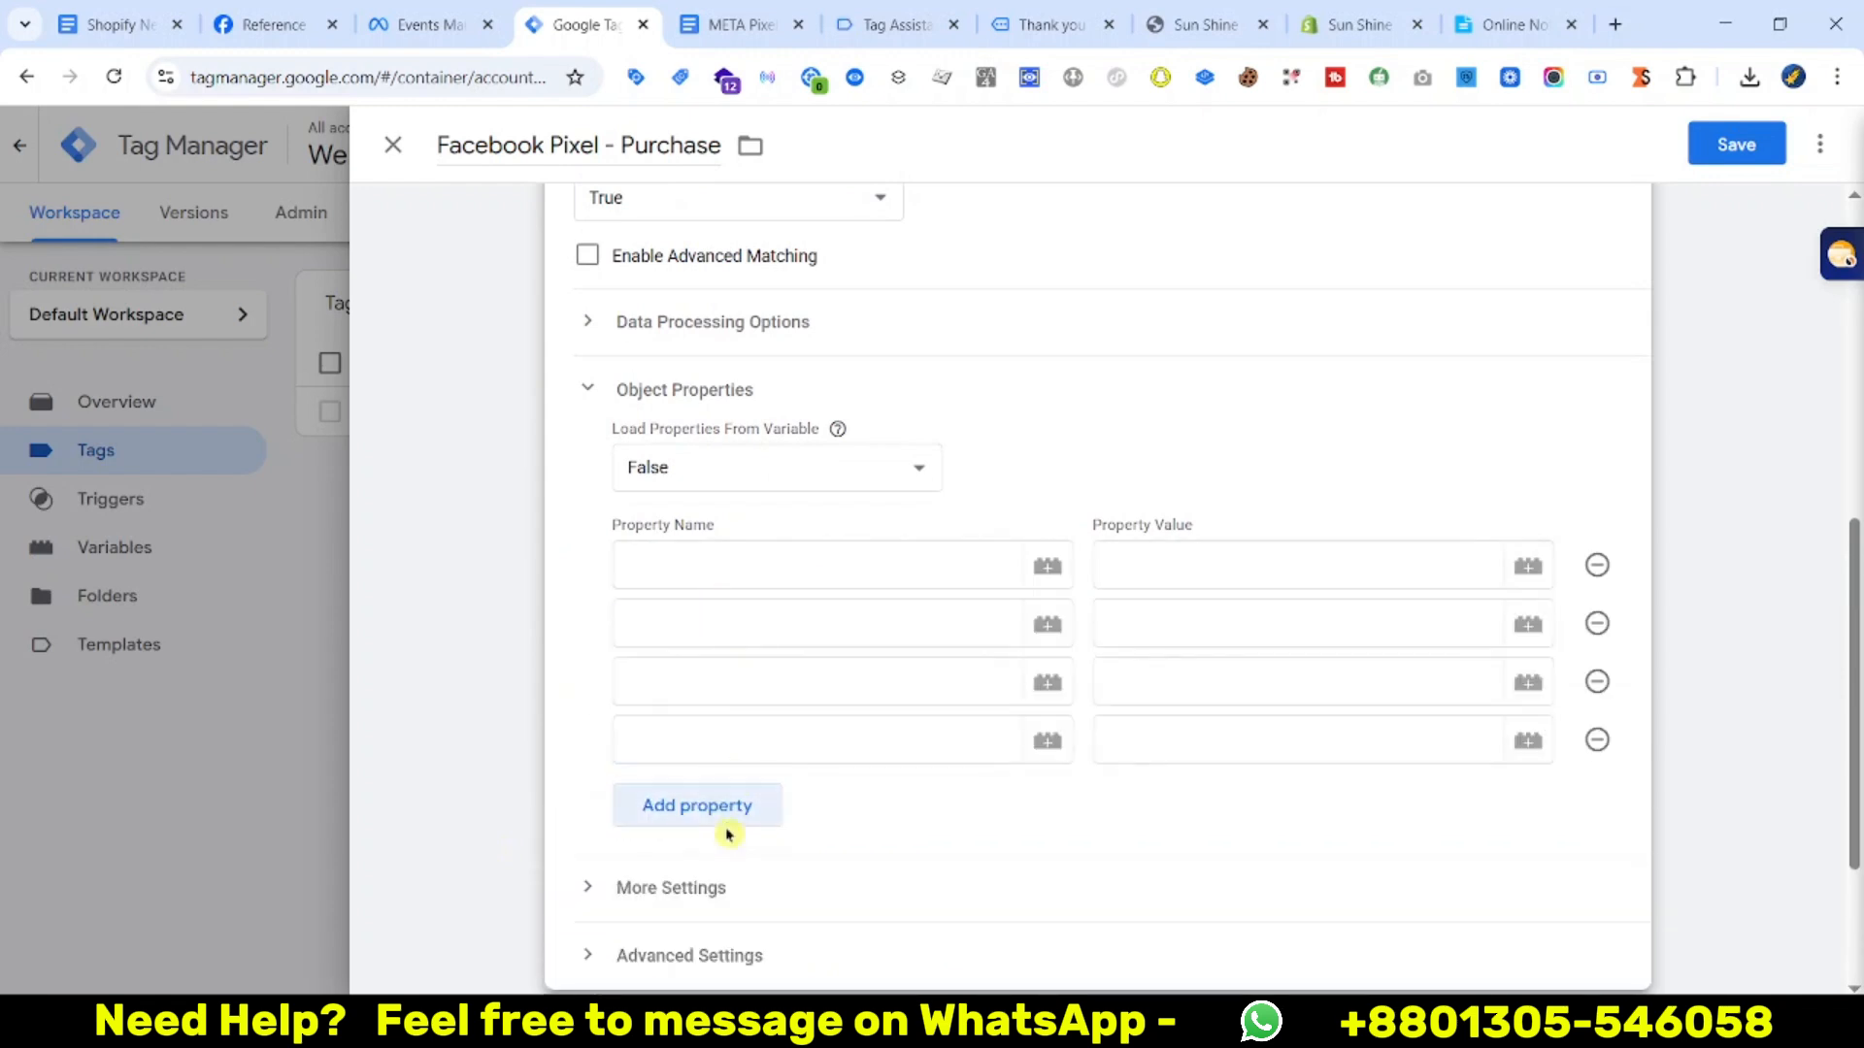
click(726, 820)
click(730, 878)
click(736, 922)
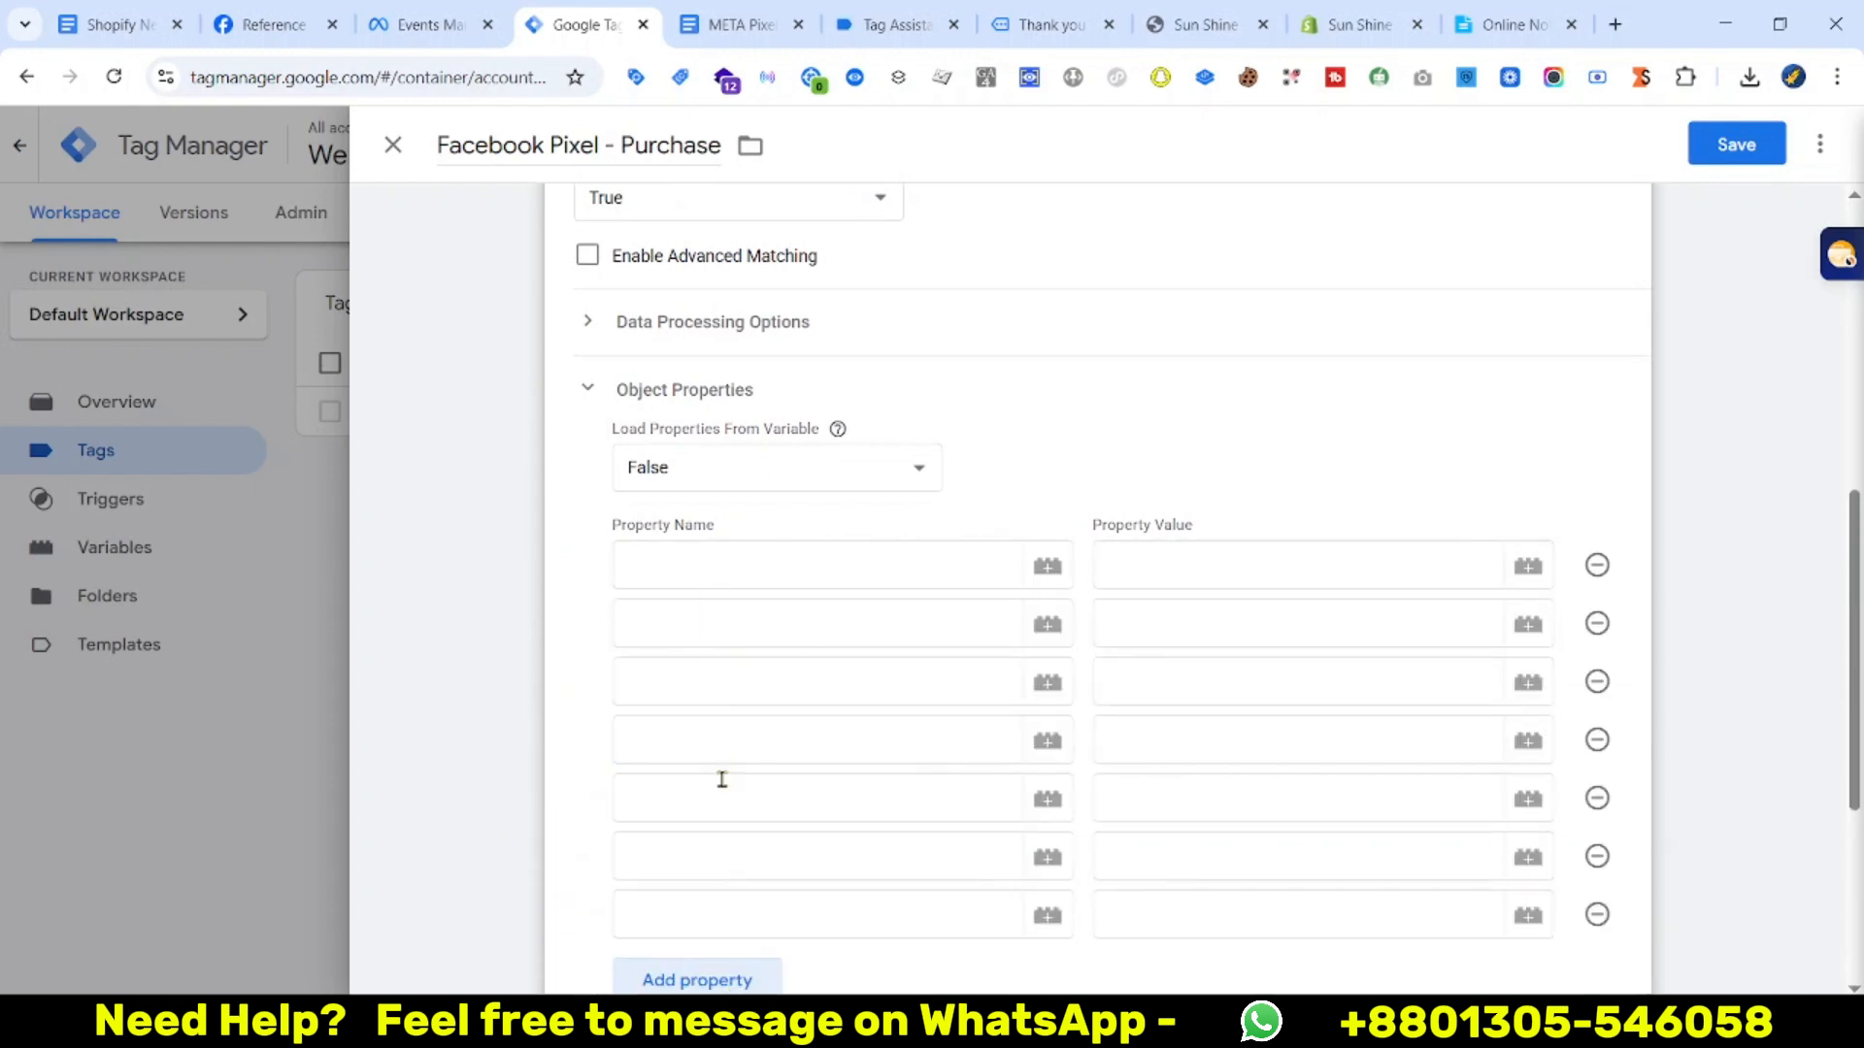
click(713, 558)
Copy value and currency from the reference document into the first two property names
click(728, 24)
double_click(532, 393)
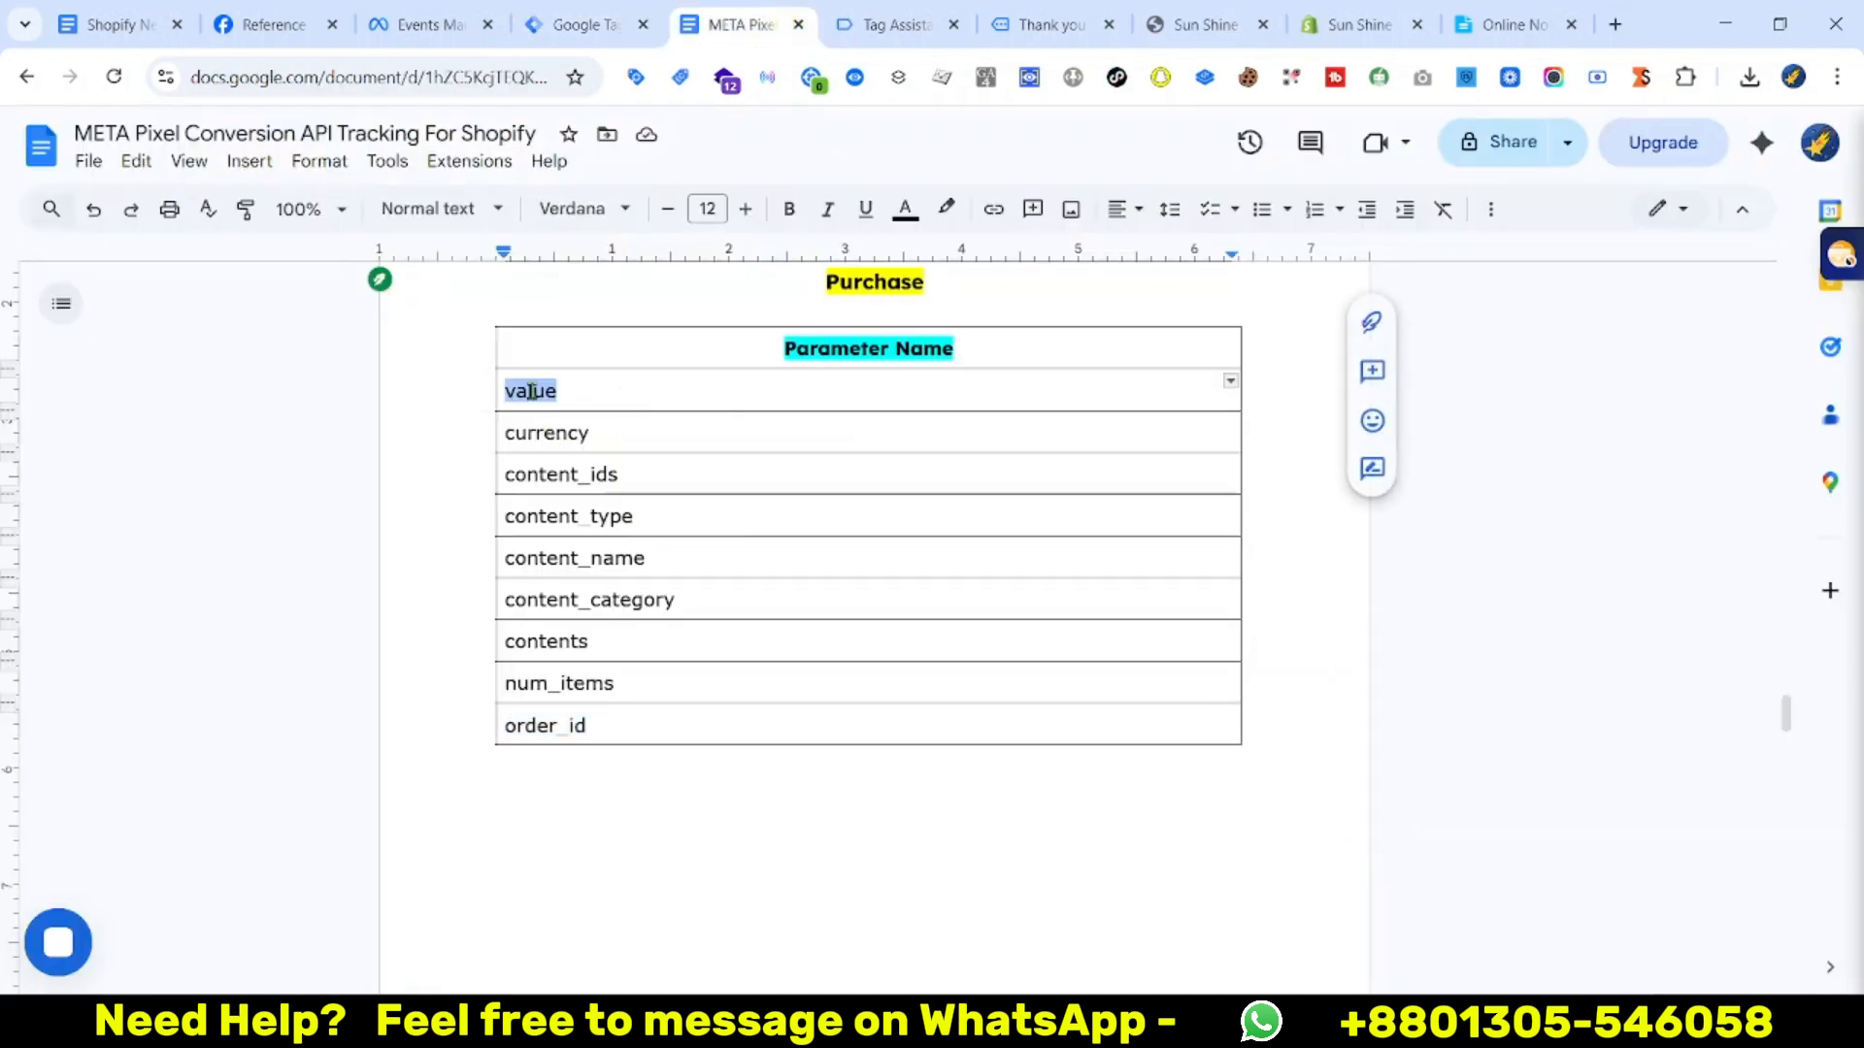
click(578, 24)
key(ctrl+v)
click(646, 621)
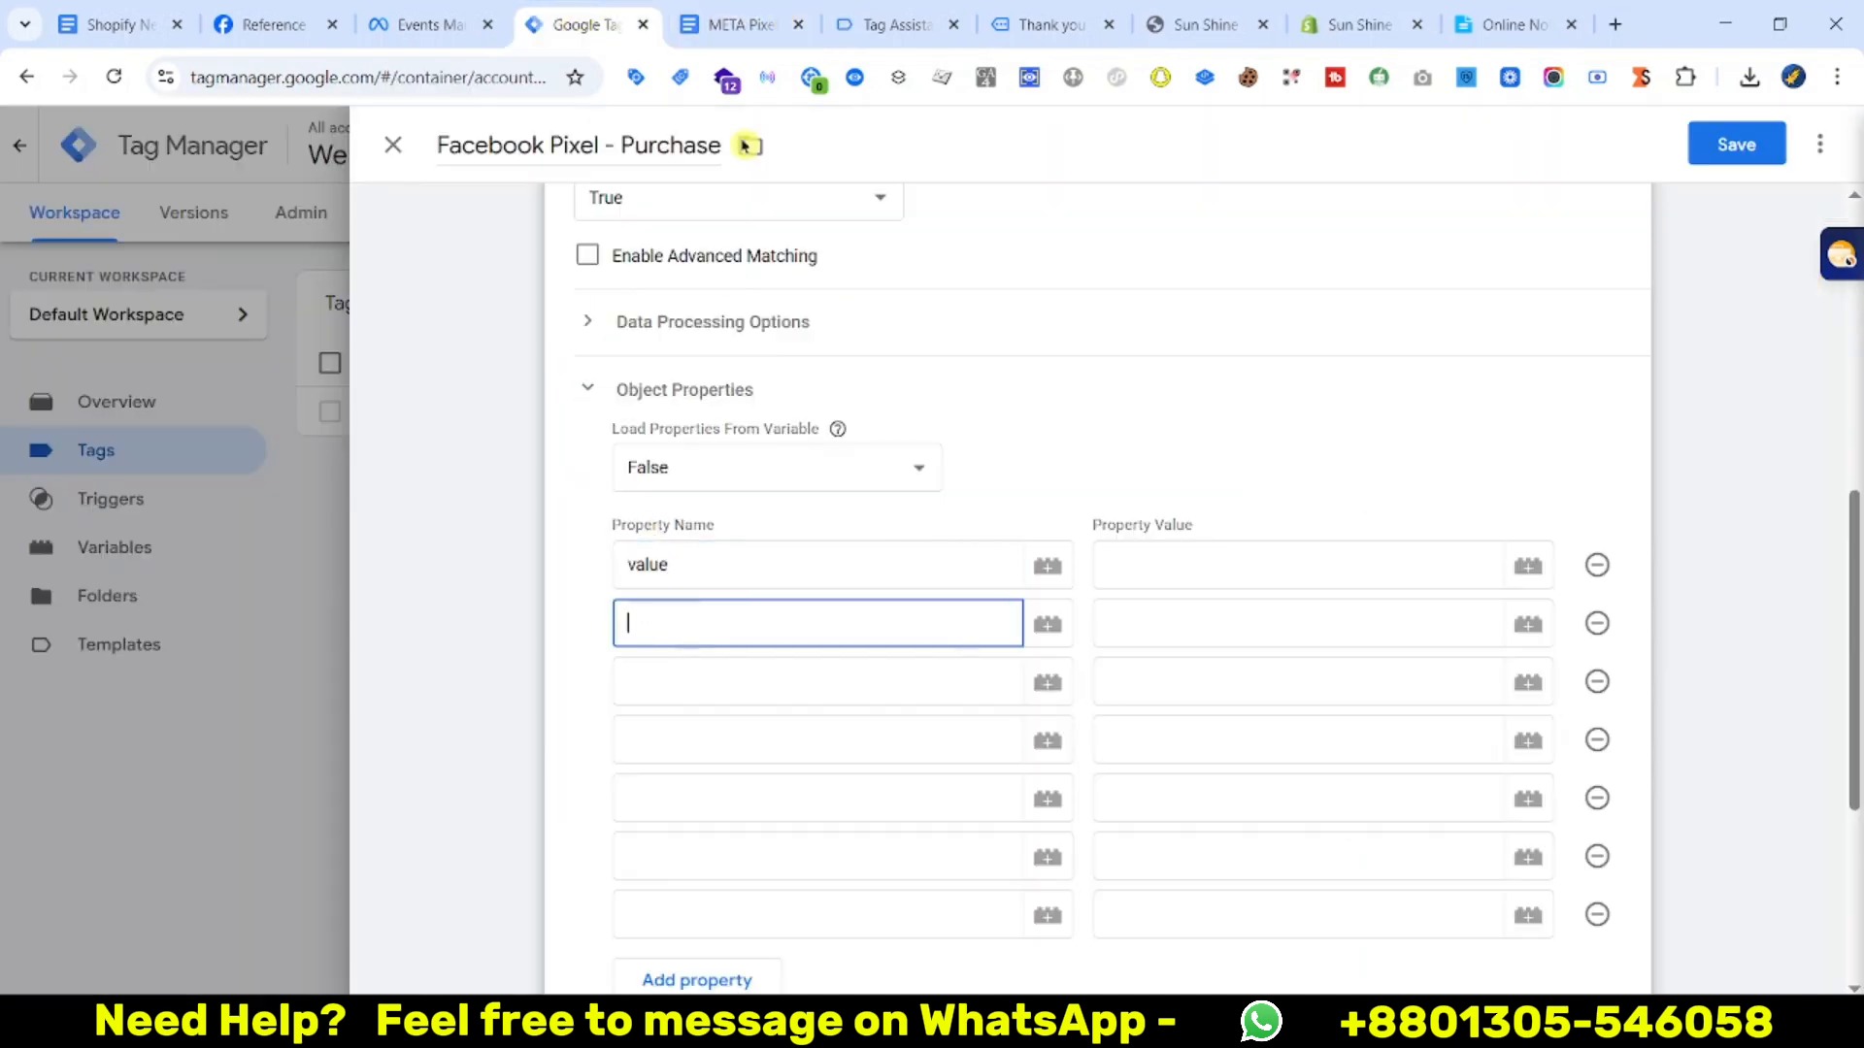
click(728, 24)
double_click(532, 434)
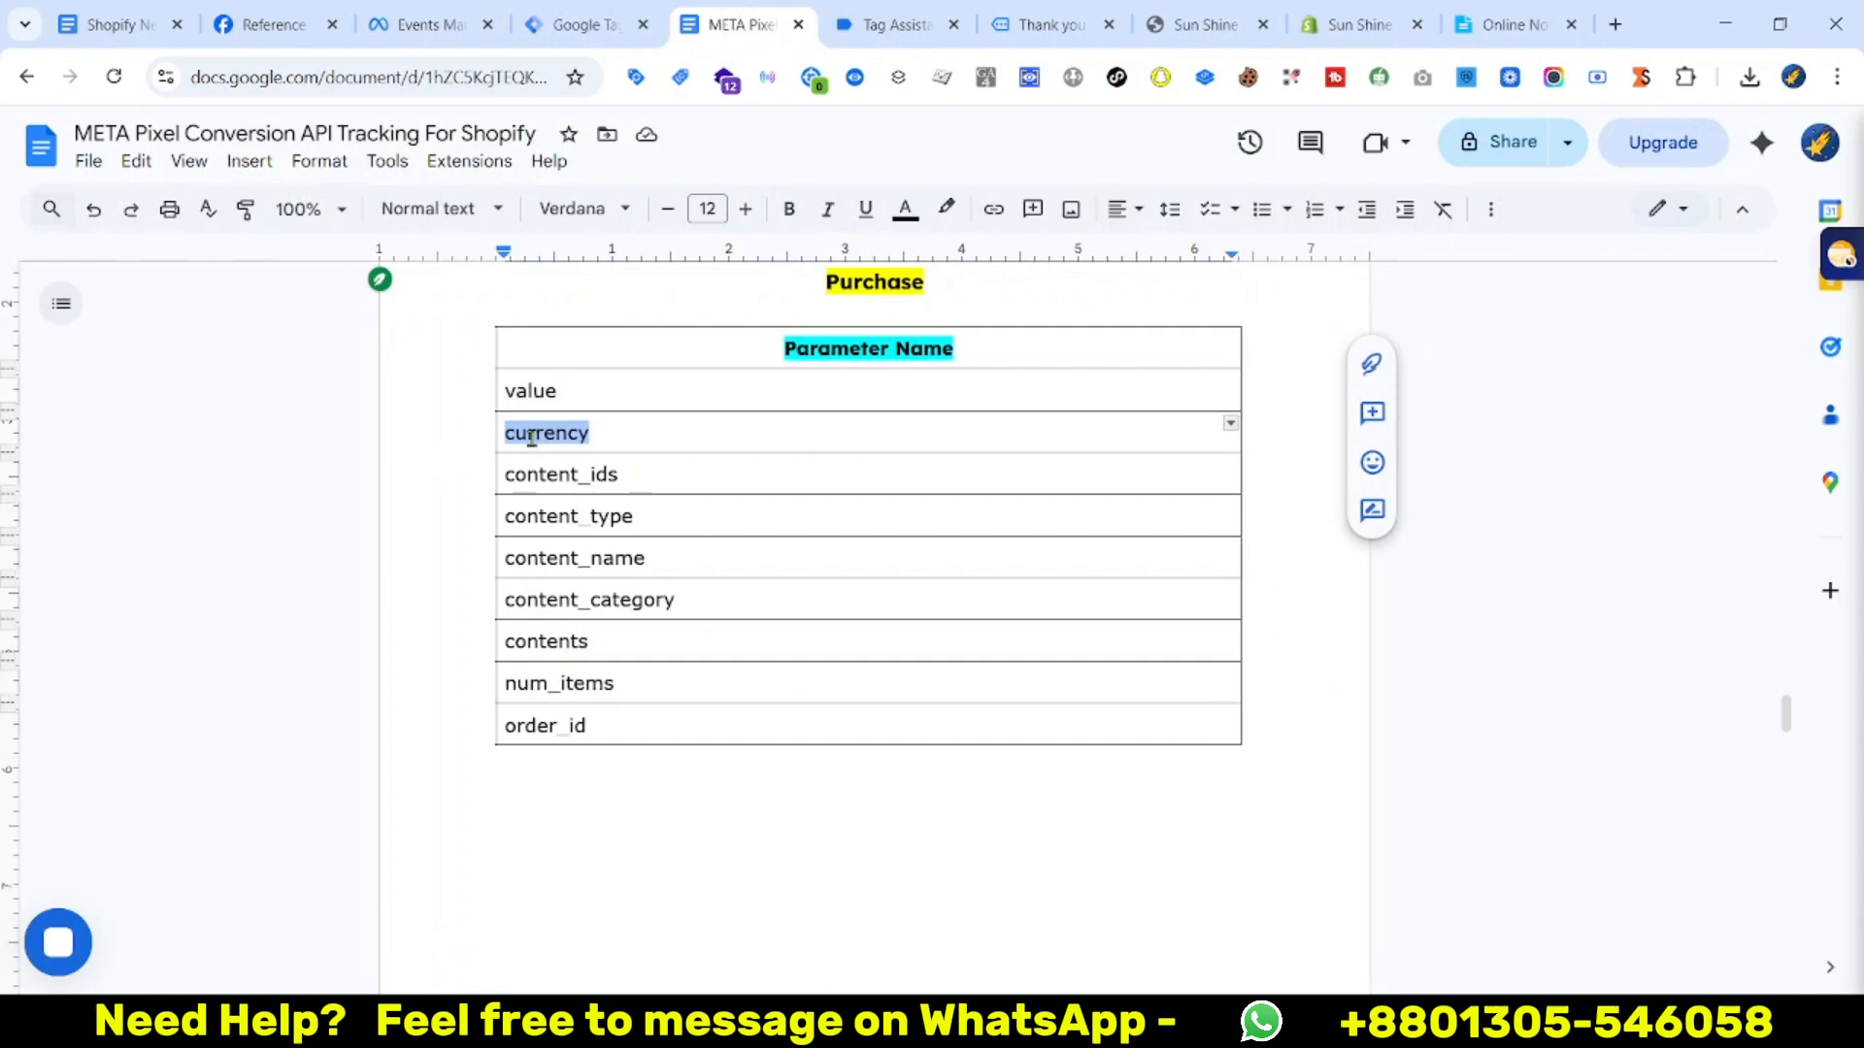
click(579, 24)
key(ctrl+v)
Fill in content_ids and content_type as the third and fourth property names
click(728, 24)
double_click(558, 471)
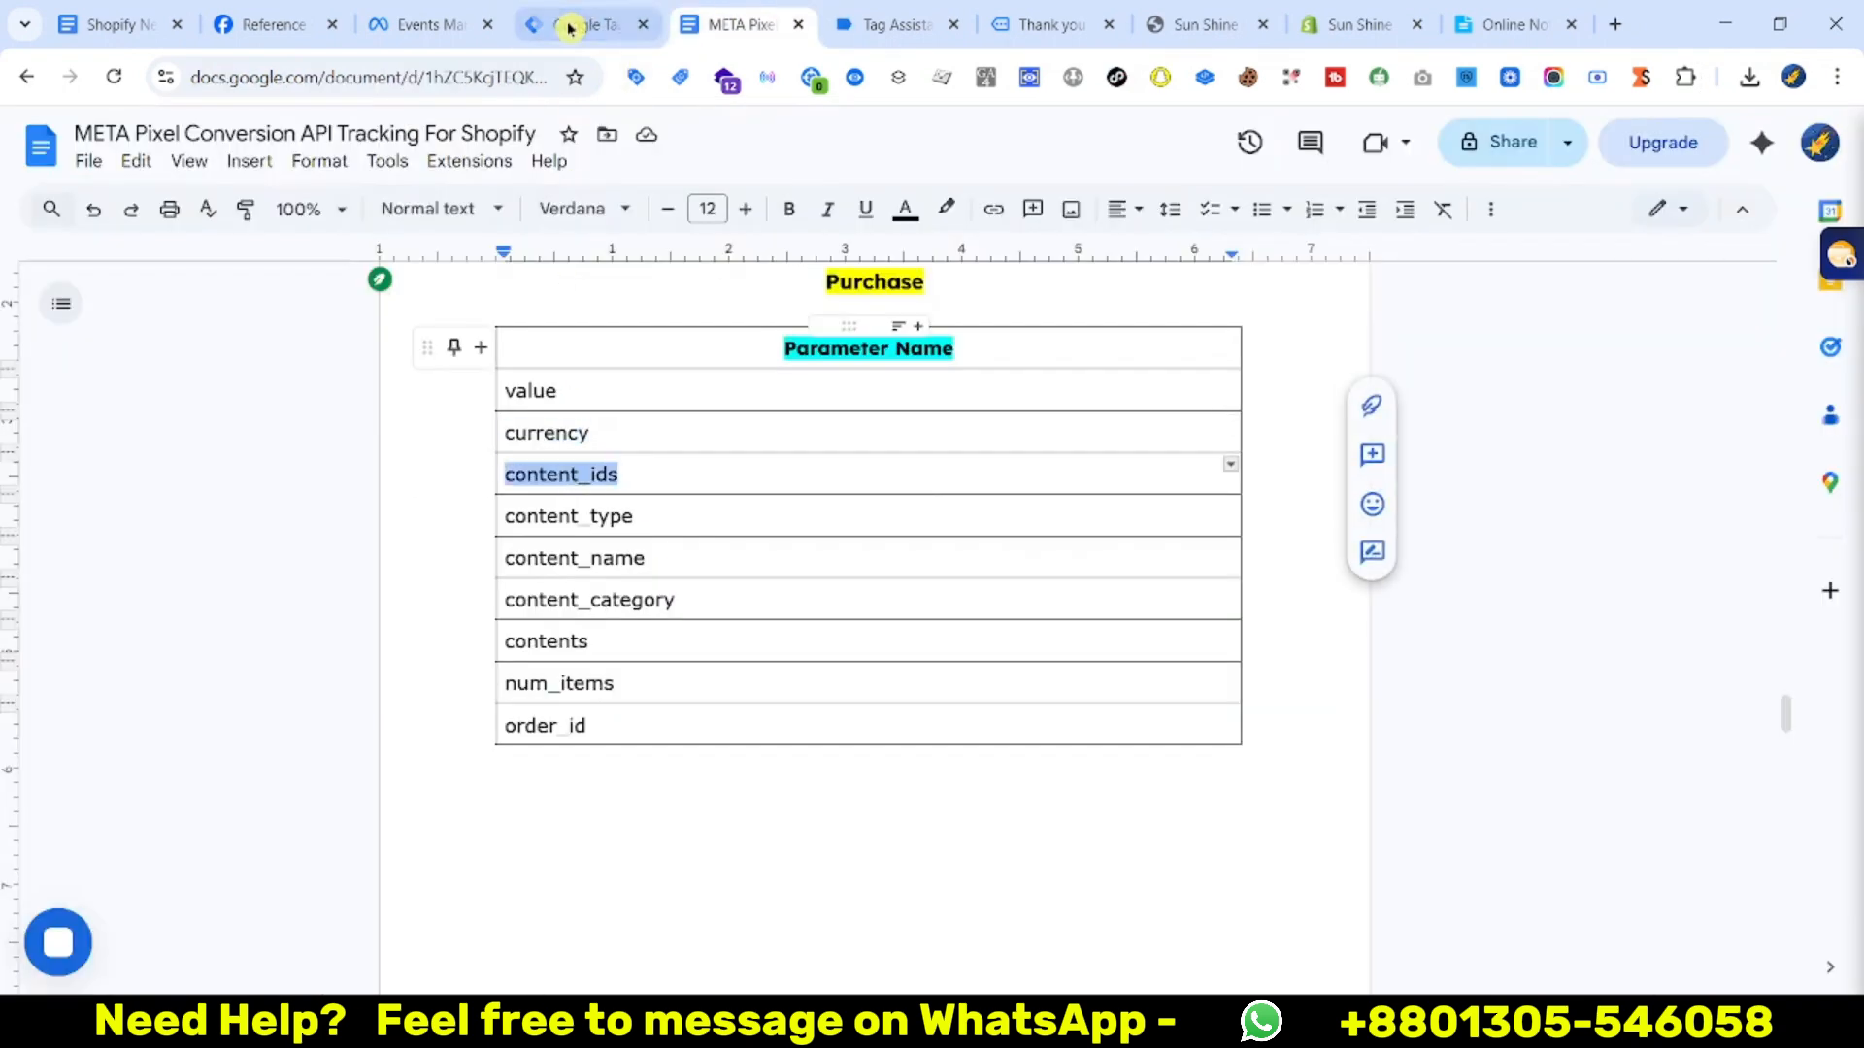
click(579, 25)
click(657, 677)
click(748, 22)
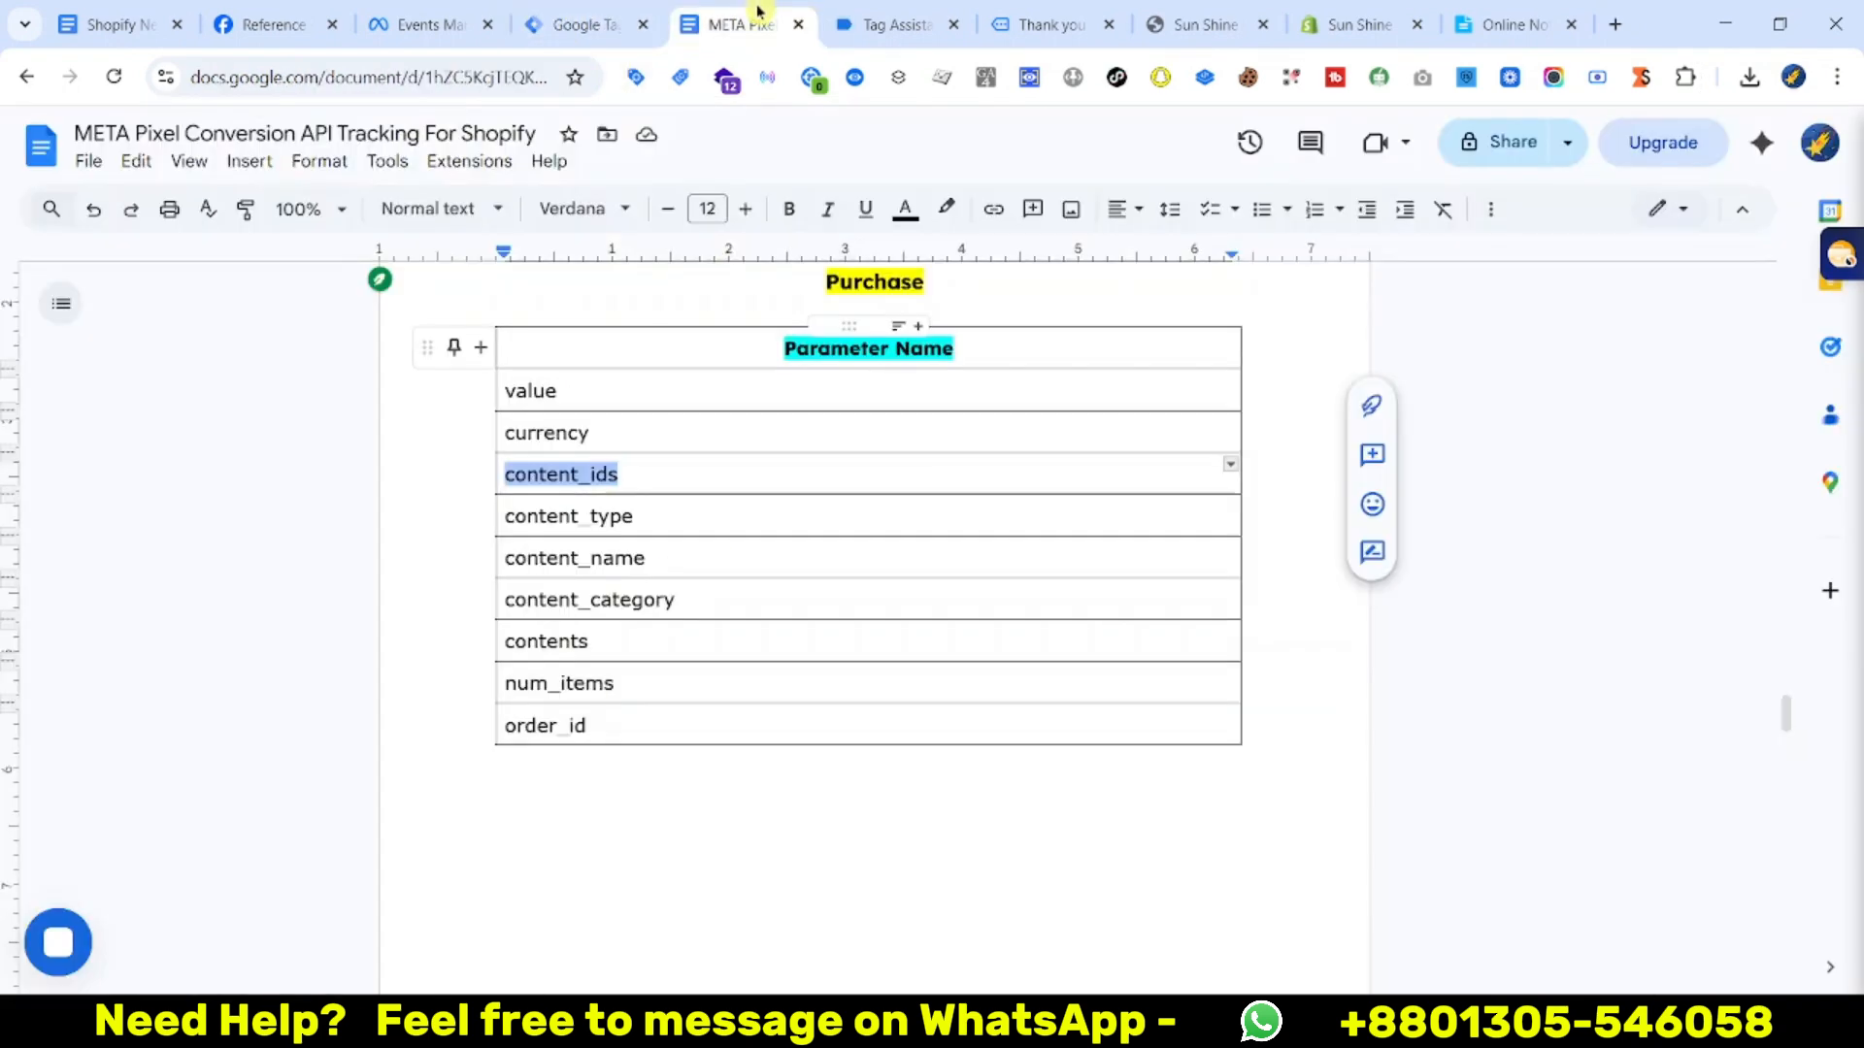
double_click(569, 517)
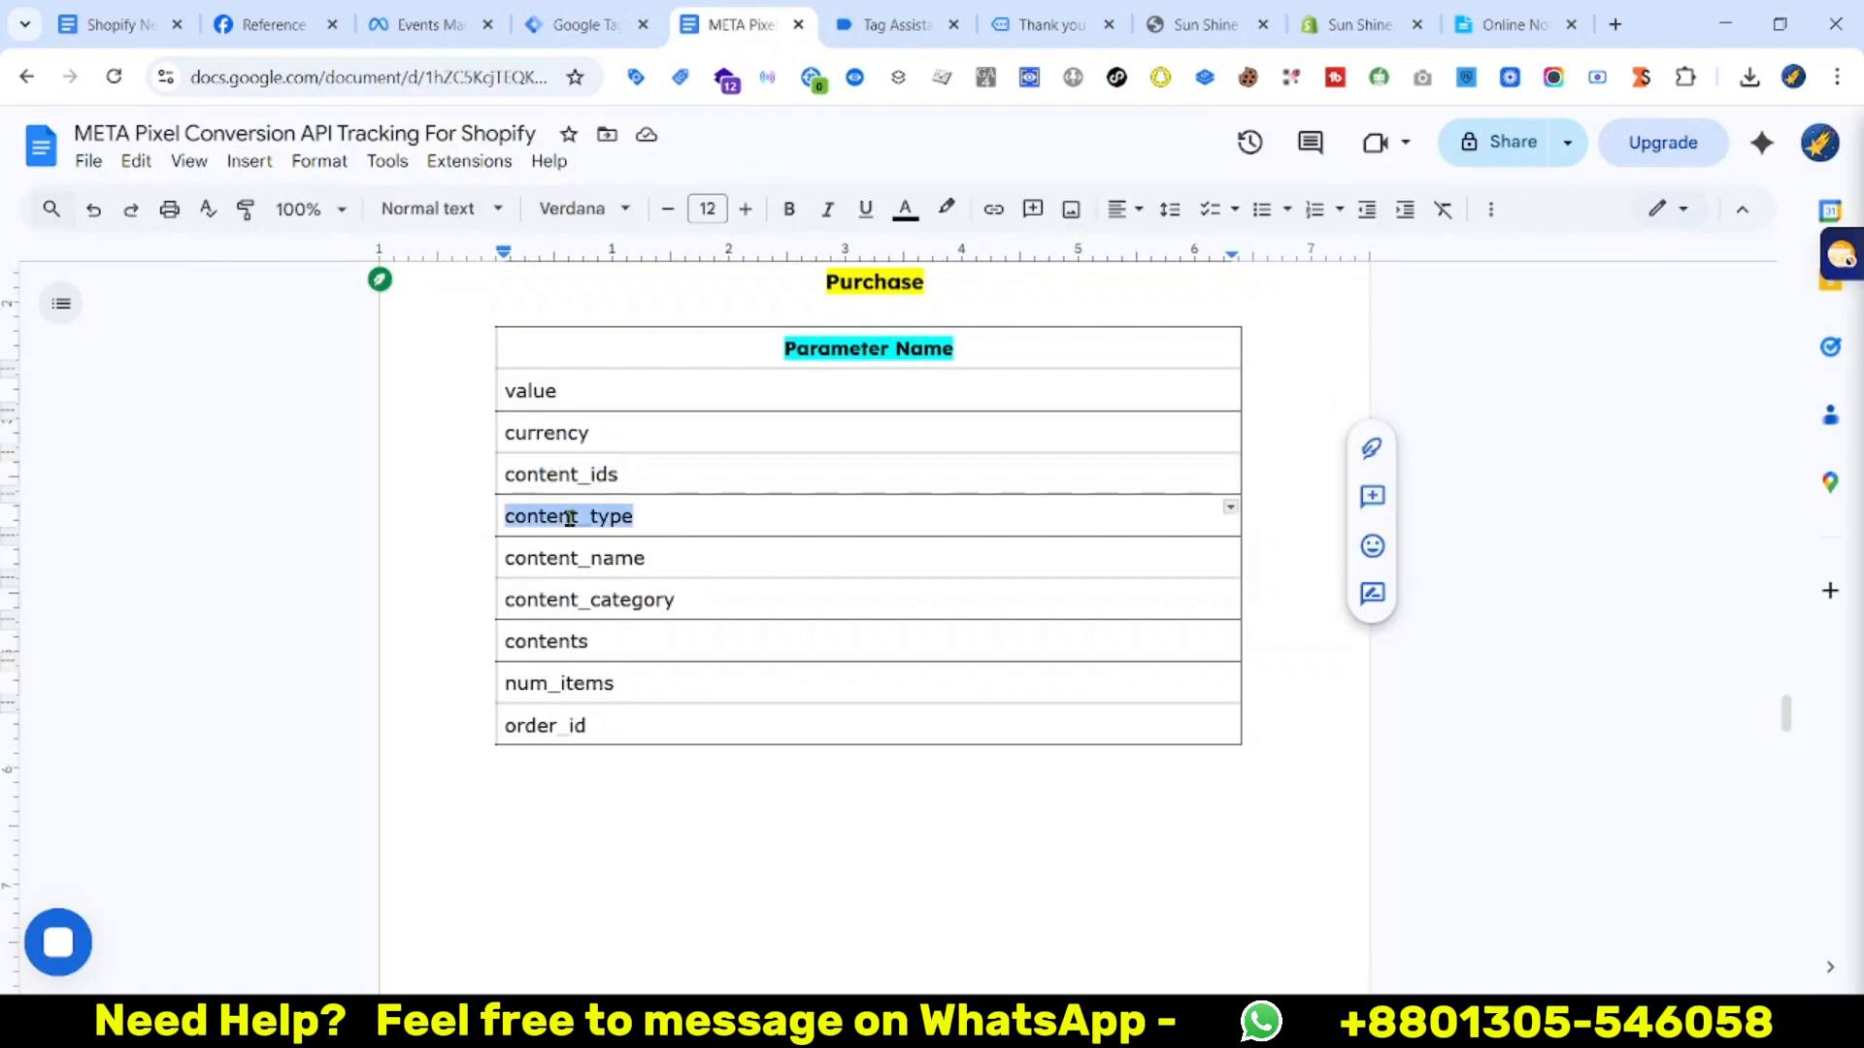
click(579, 24)
click(790, 742)
key(ctrl+v)
Add content_name, content_category and contents as the next property names
click(754, 796)
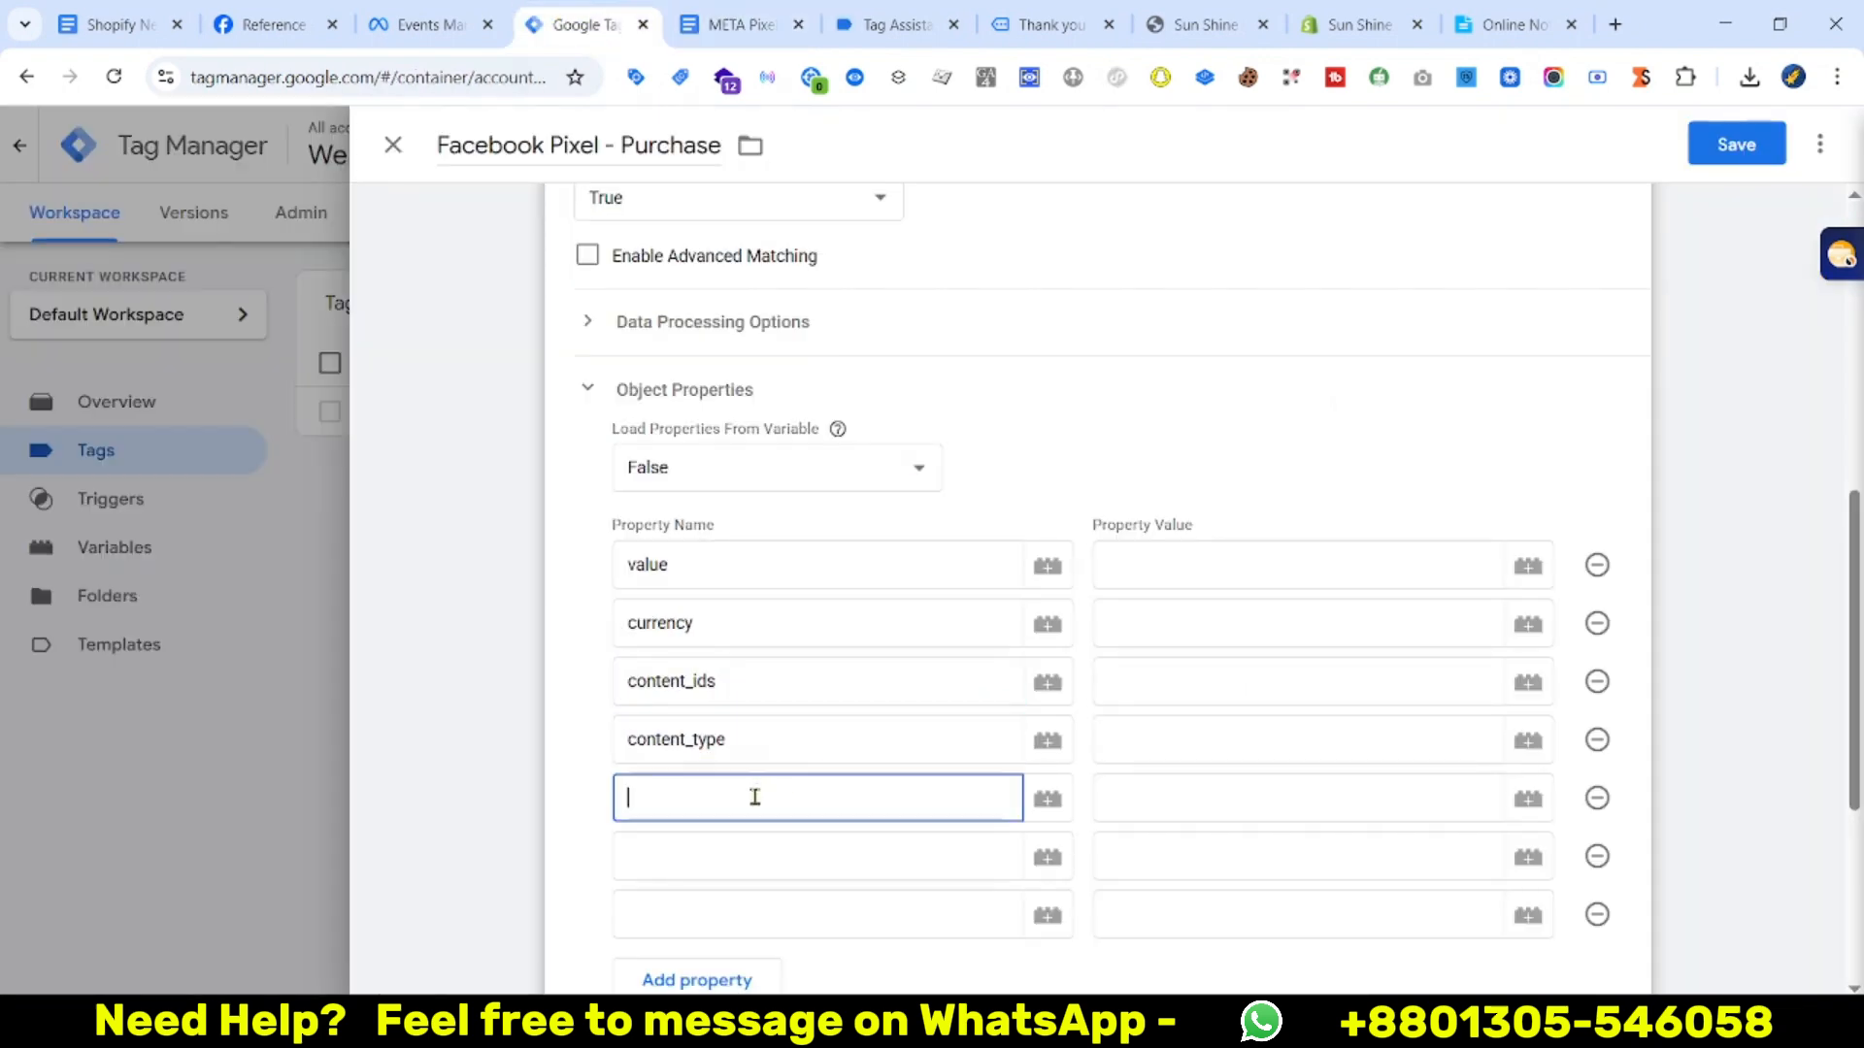
click(743, 24)
double_click(571, 556)
key(ctrl+c)
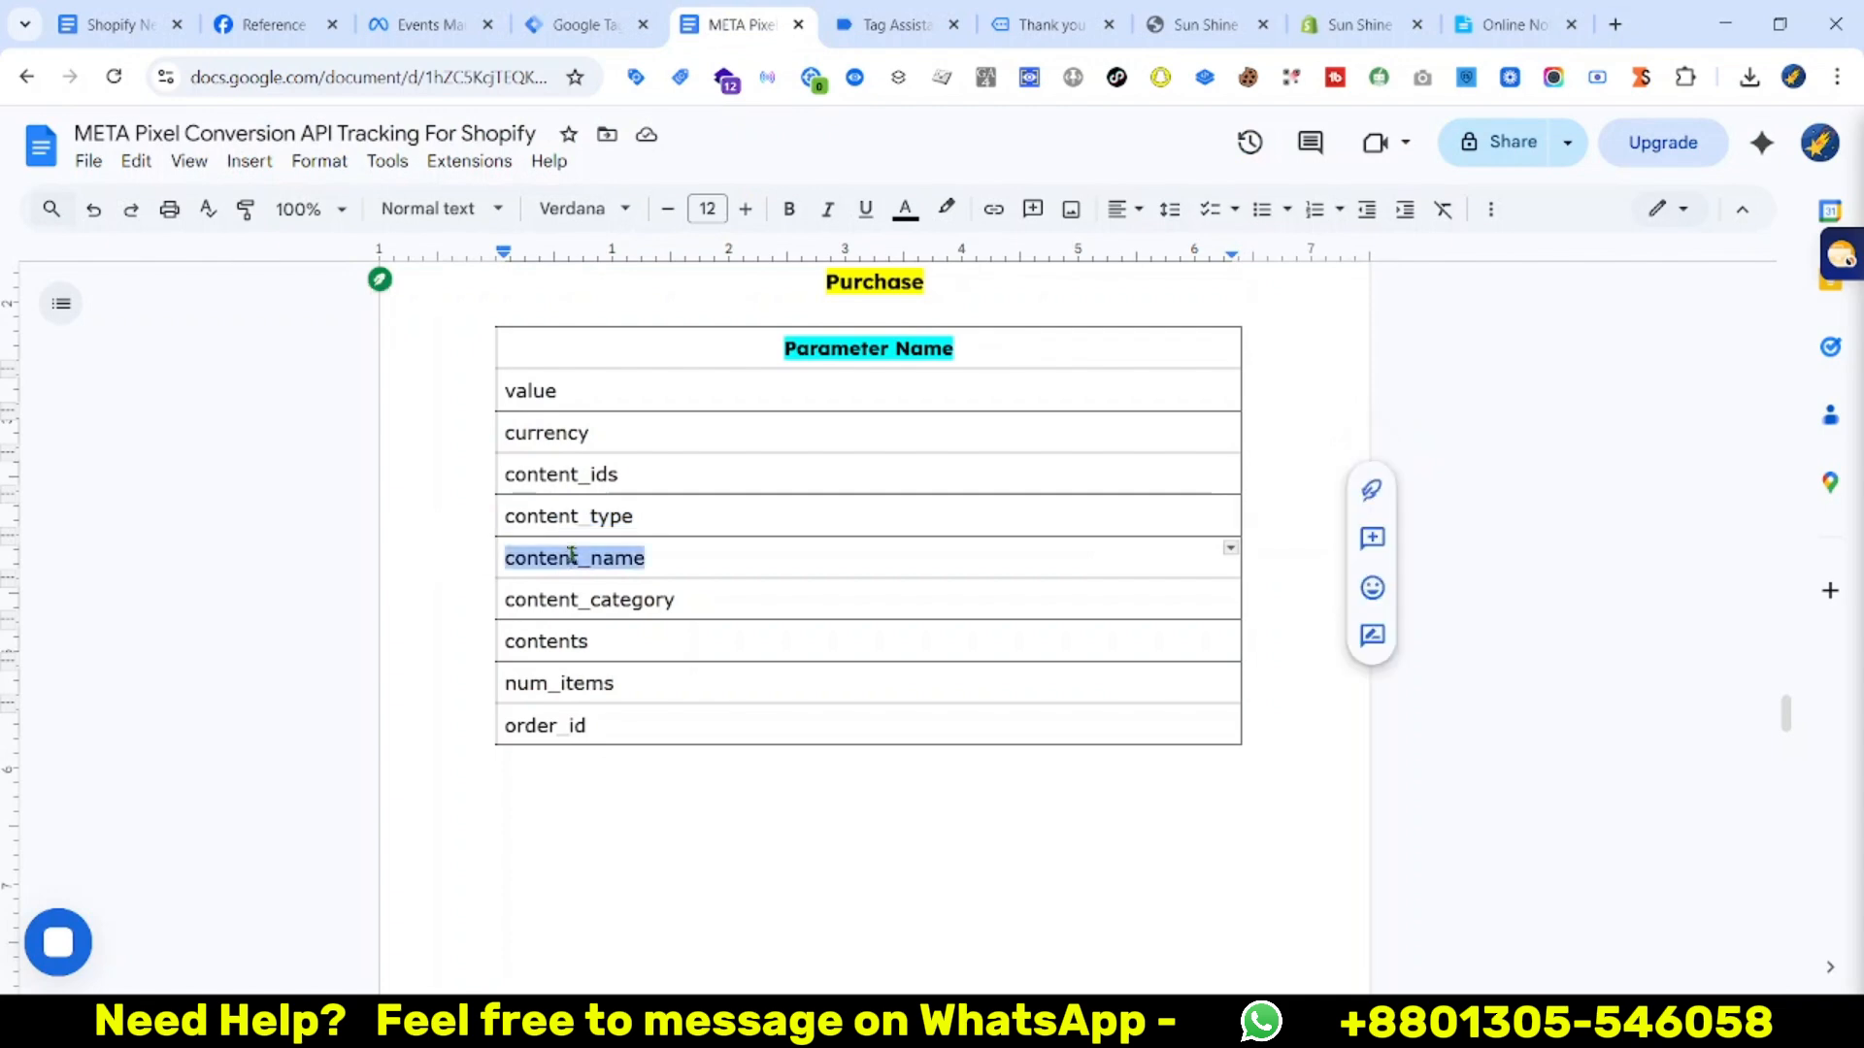
click(575, 15)
key(ctrl+v)
click(726, 854)
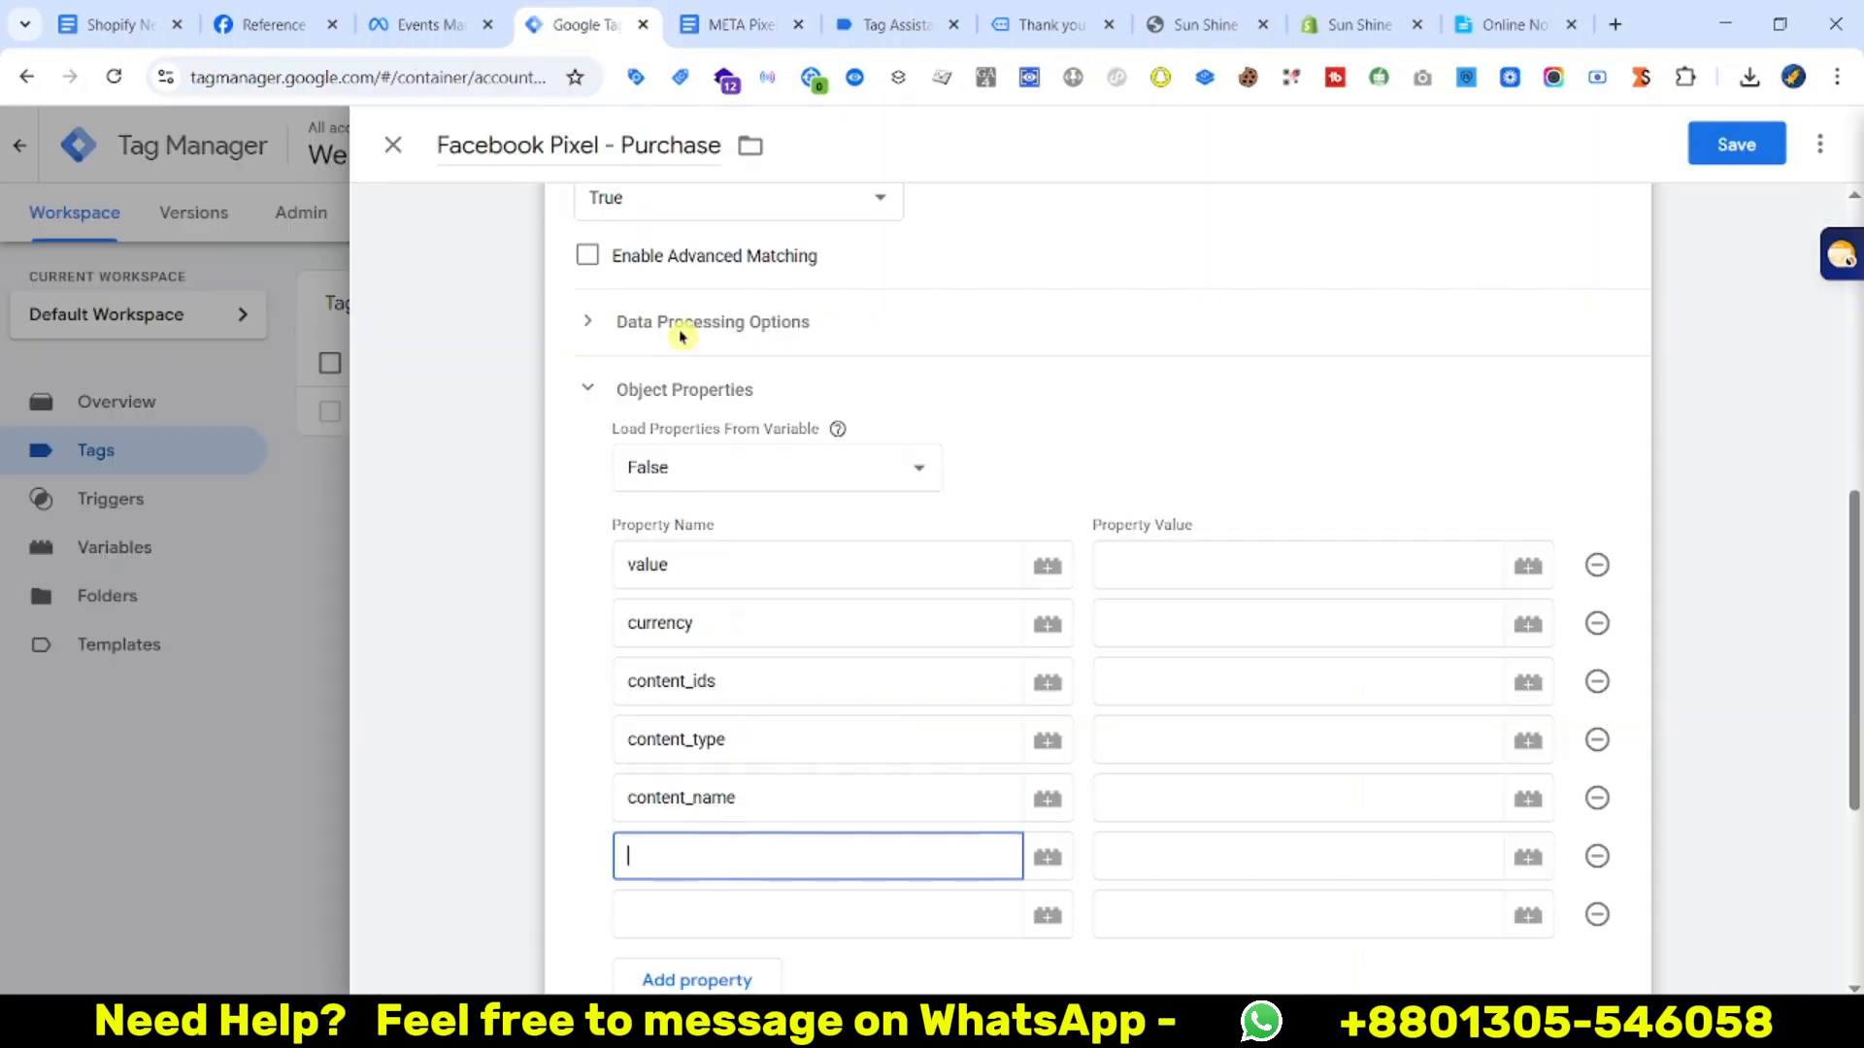
click(742, 24)
double_click(583, 594)
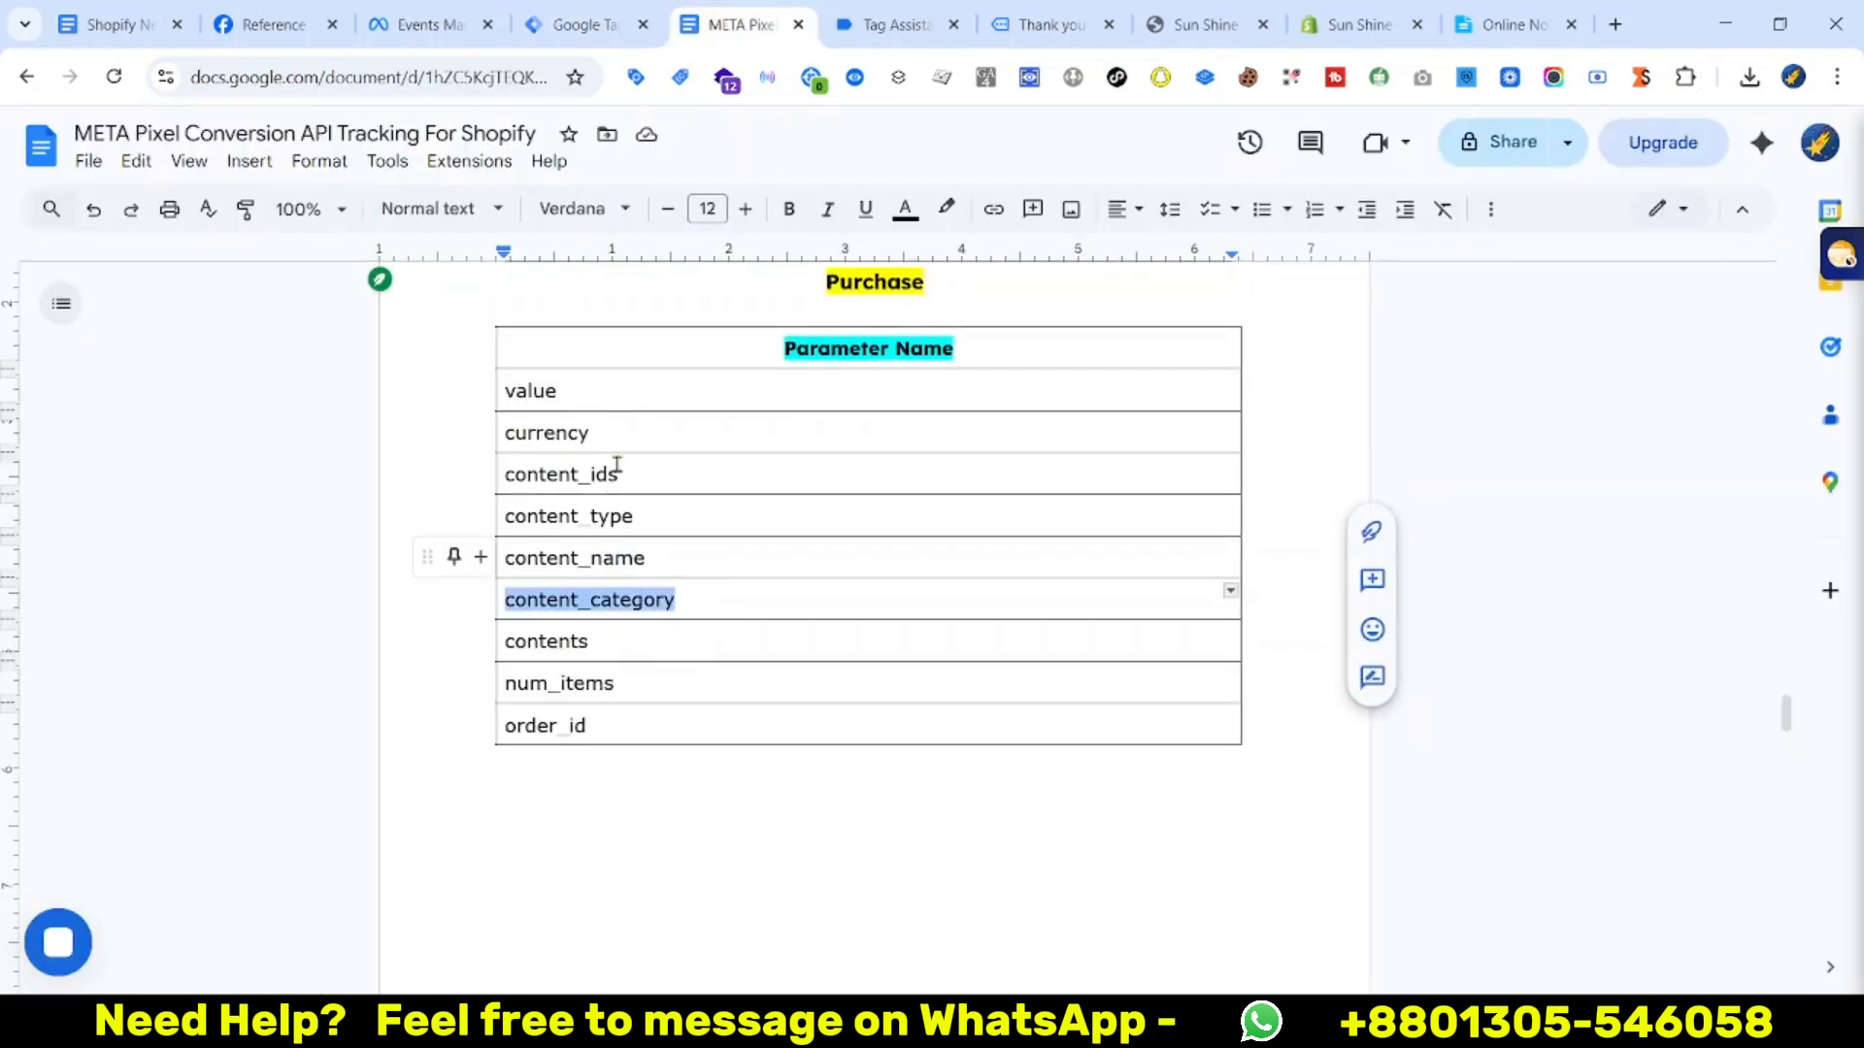
click(573, 19)
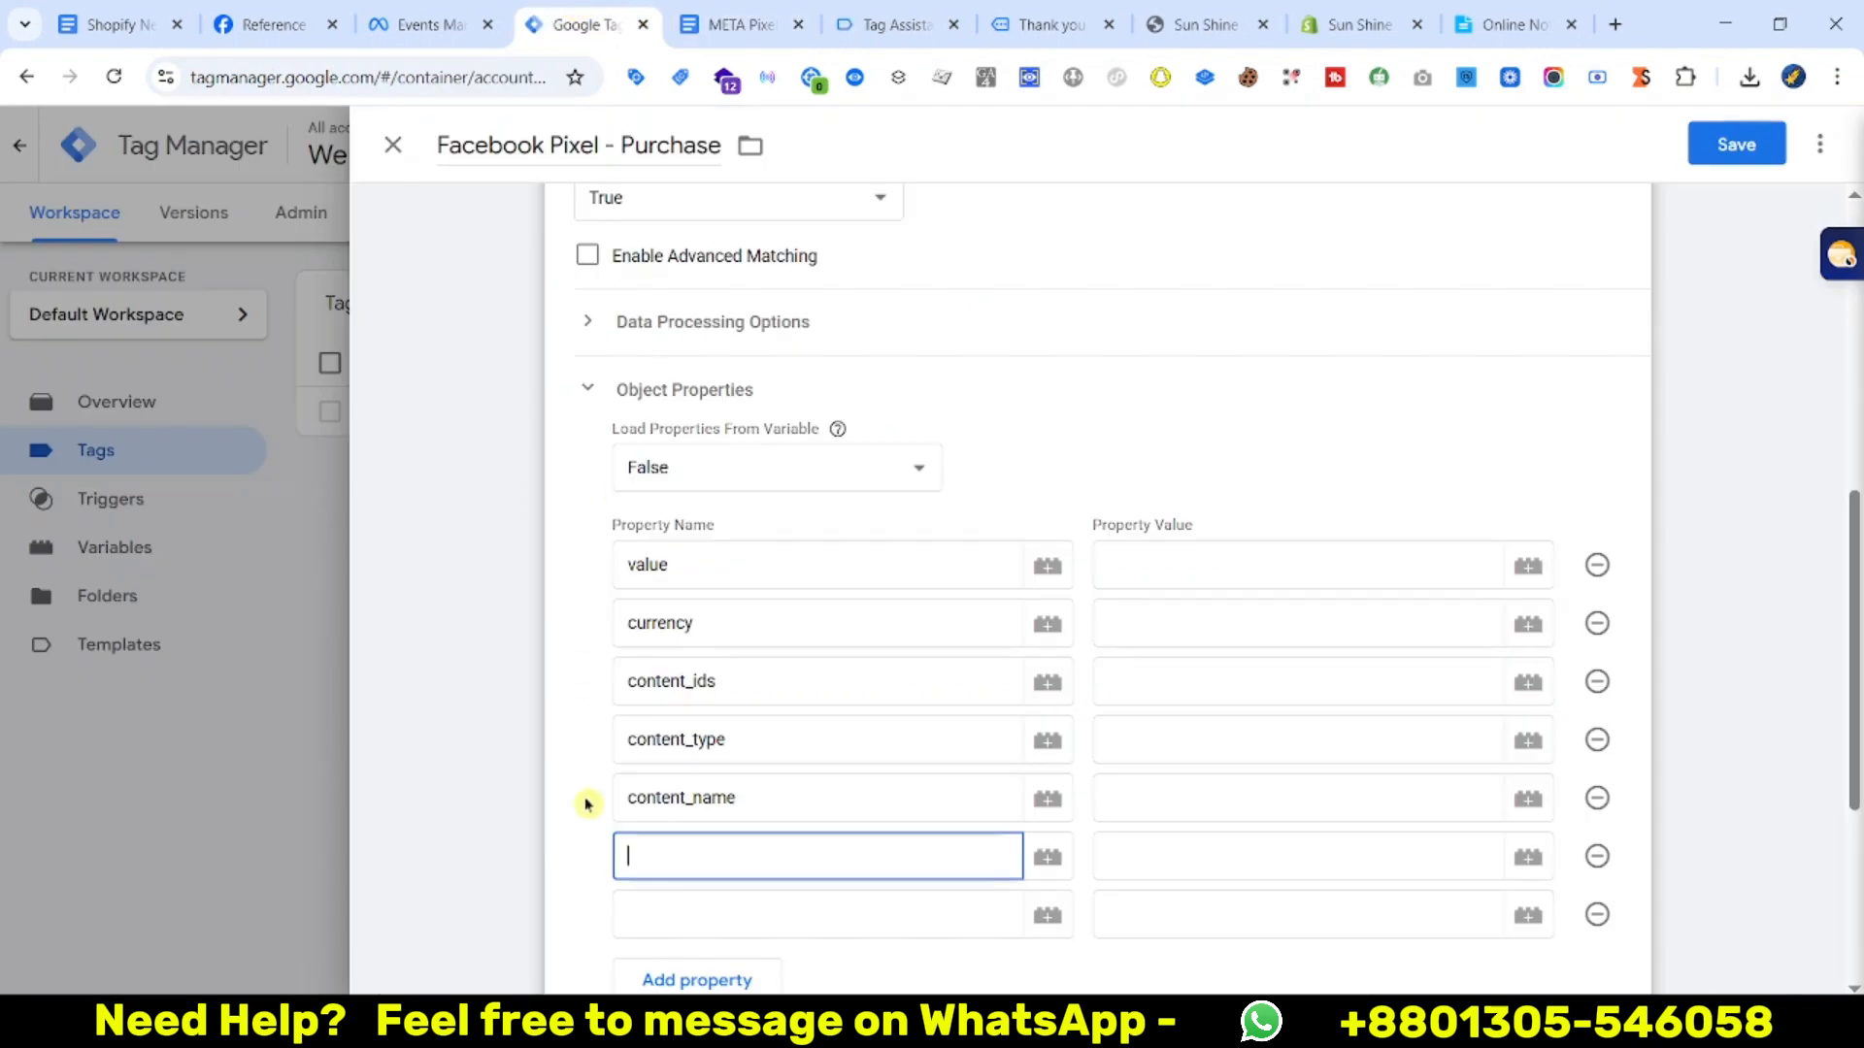
click(689, 18)
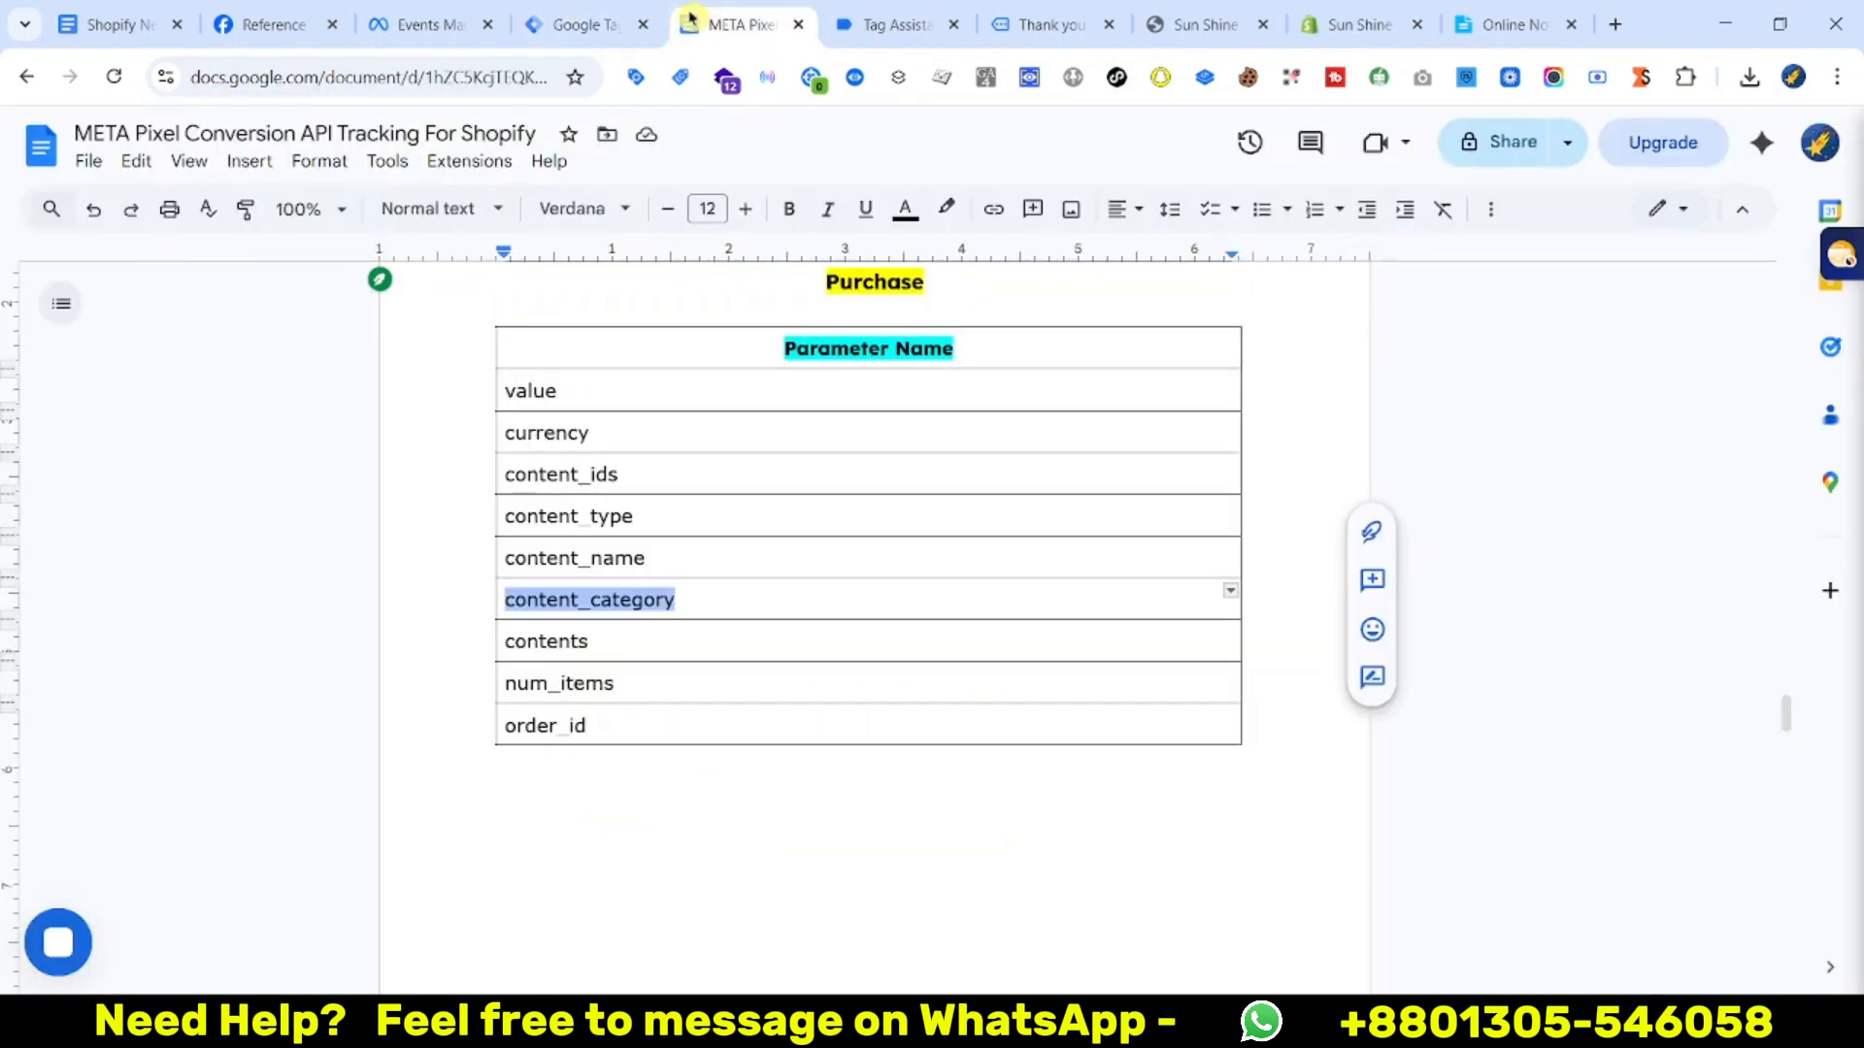
double_click(544, 641)
key(ctrl+c)
click(578, 21)
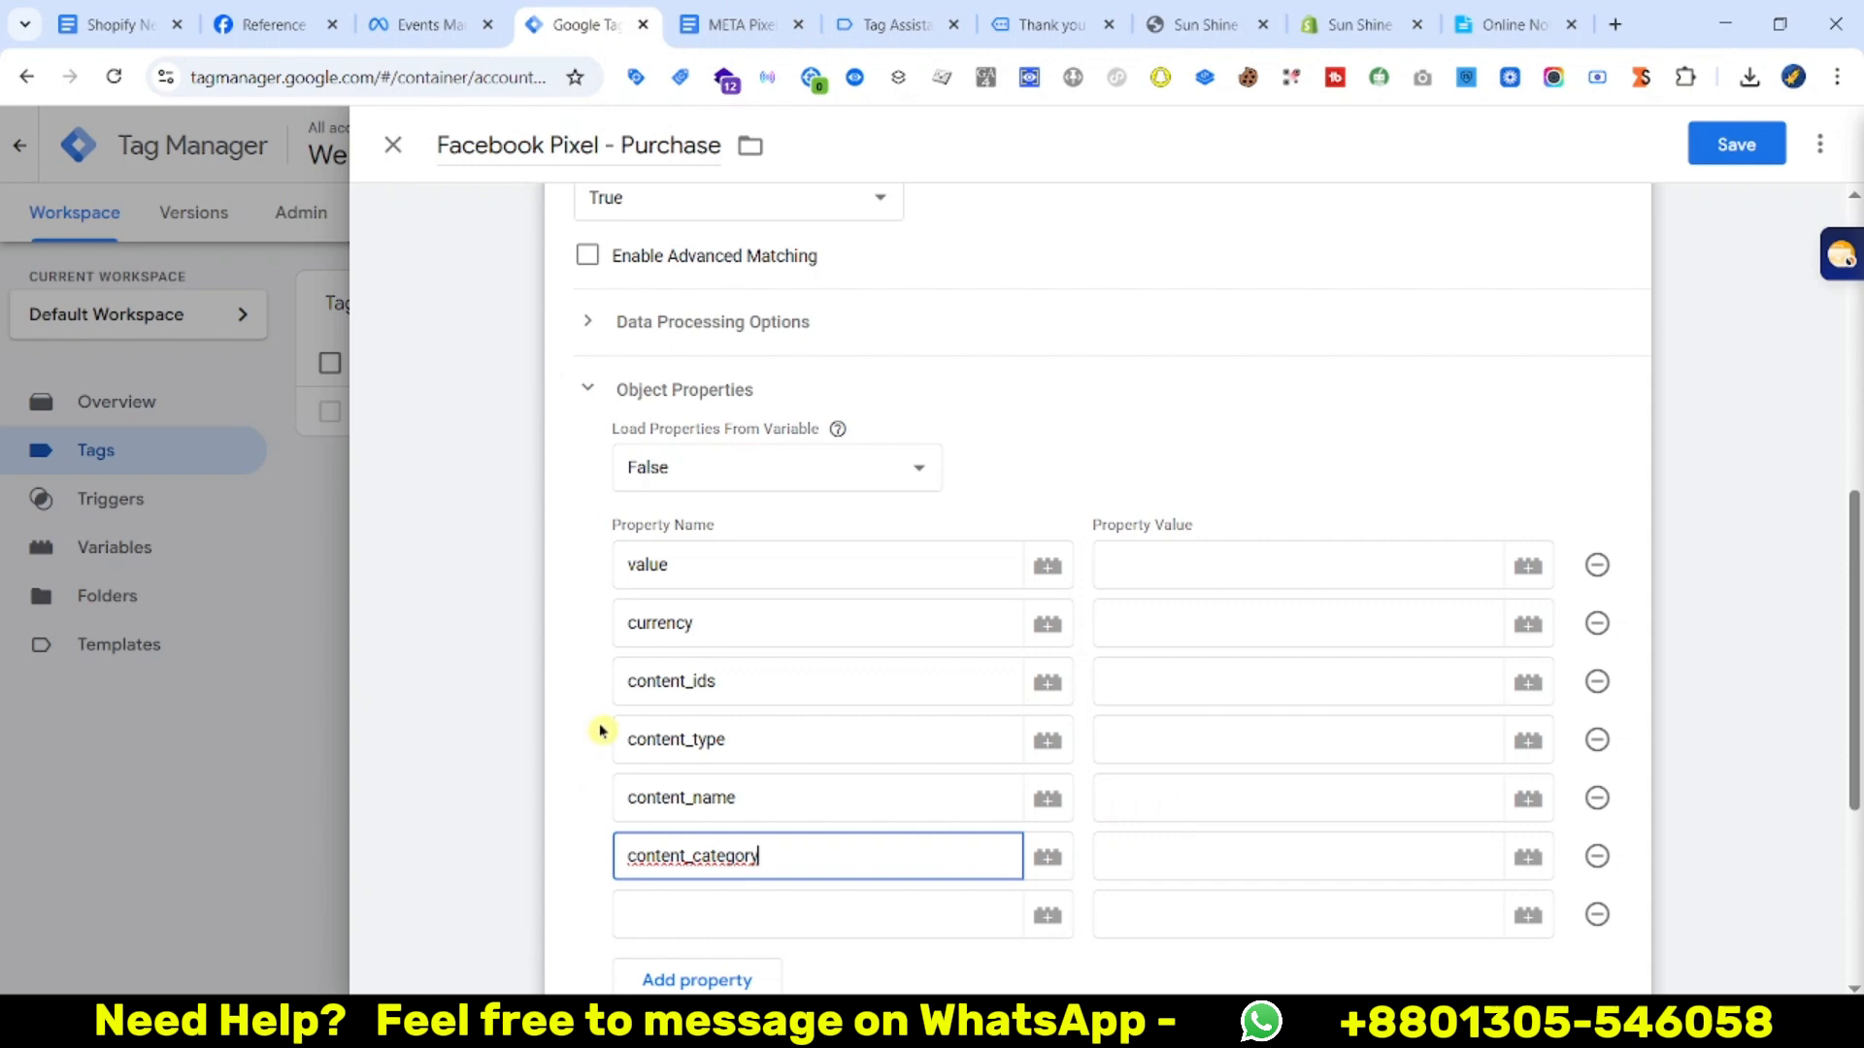
click(745, 911)
key(ctrl+v)
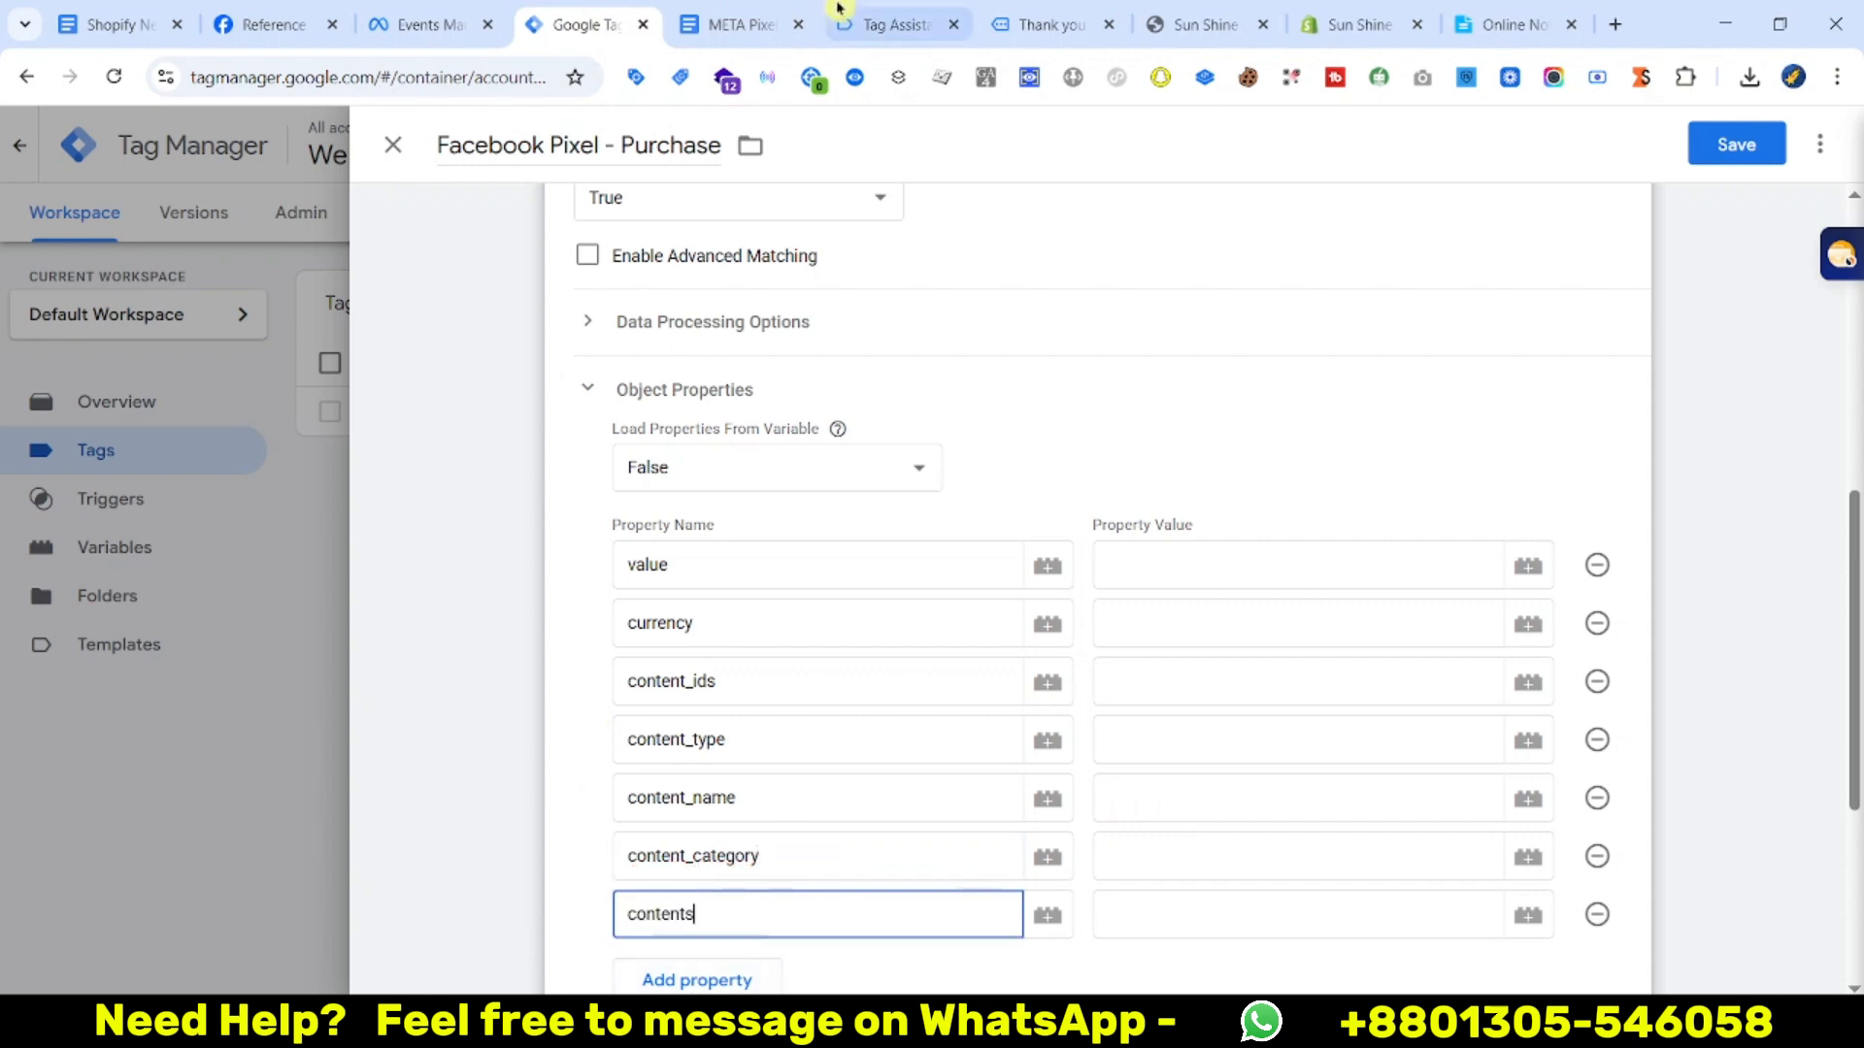
Add two more property rows and paste num_items as a property name
click(776, 17)
scroll(806, 471, down, 1)
double_click(566, 557)
key(ctrl+c)
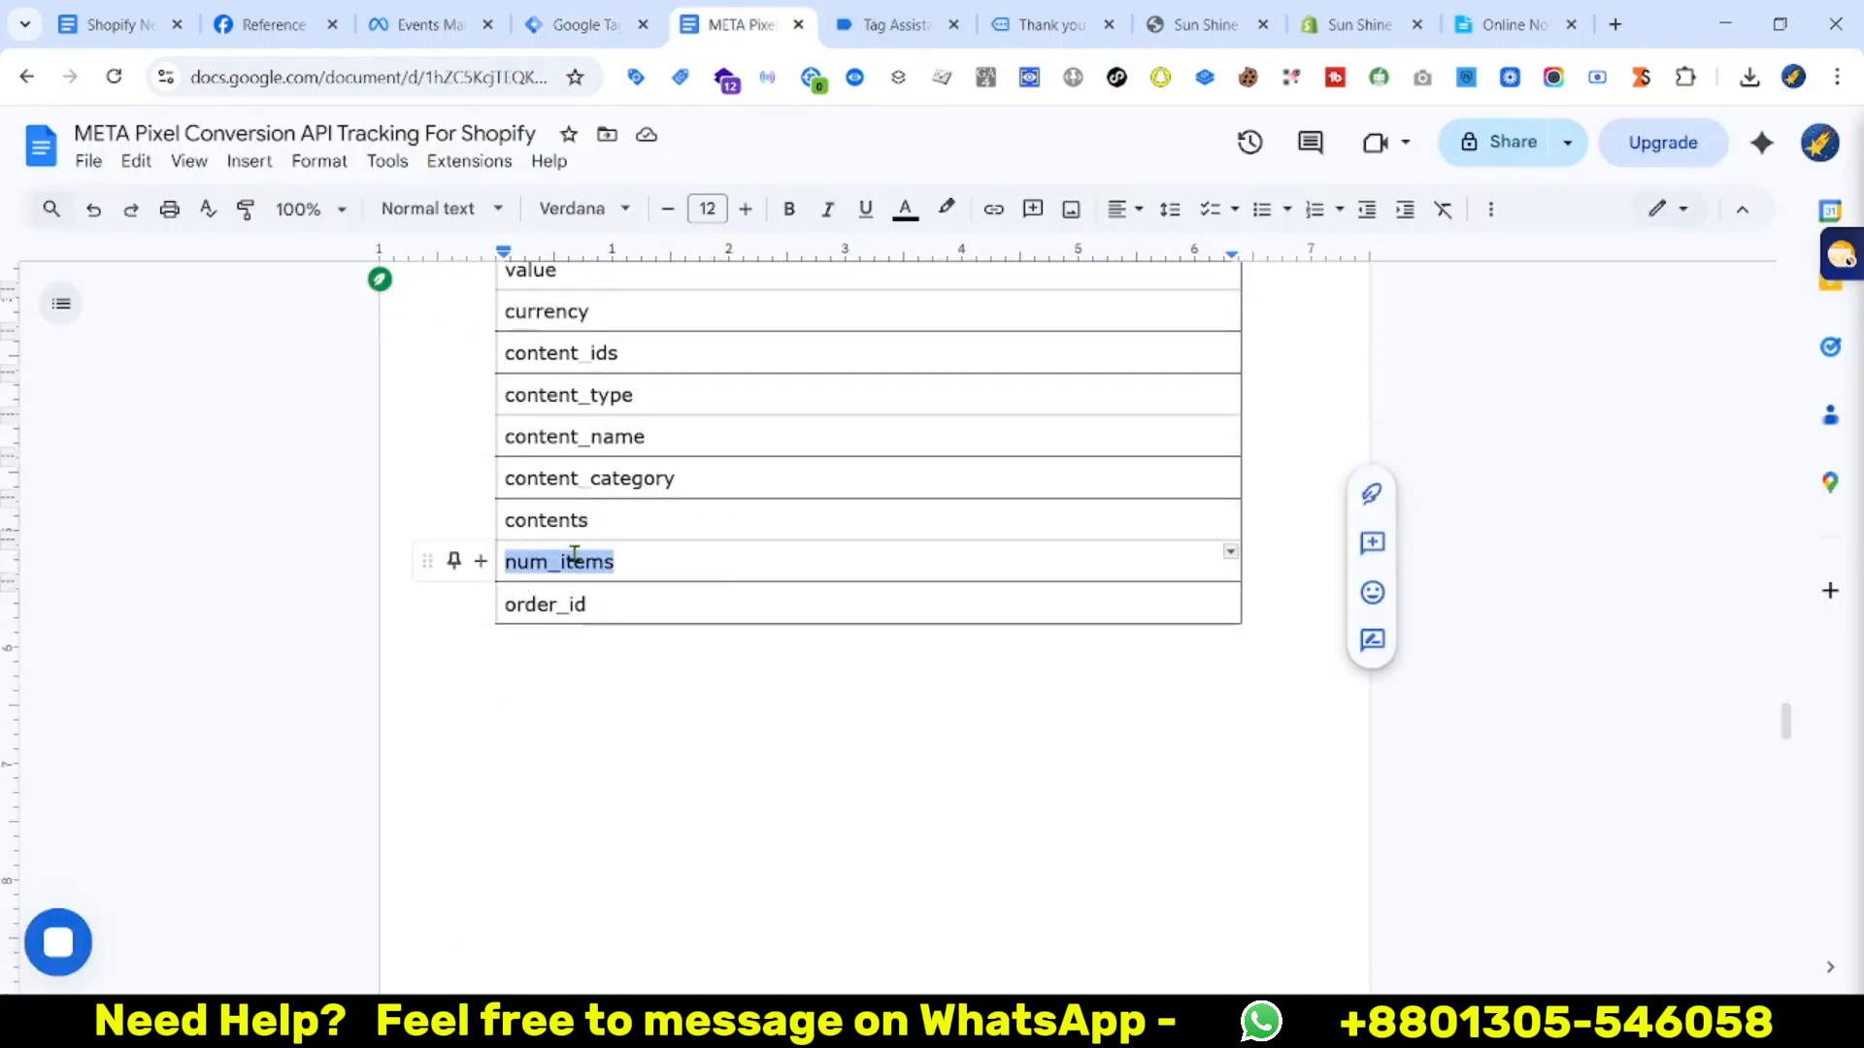
click(583, 12)
scroll(686, 820, down, 4)
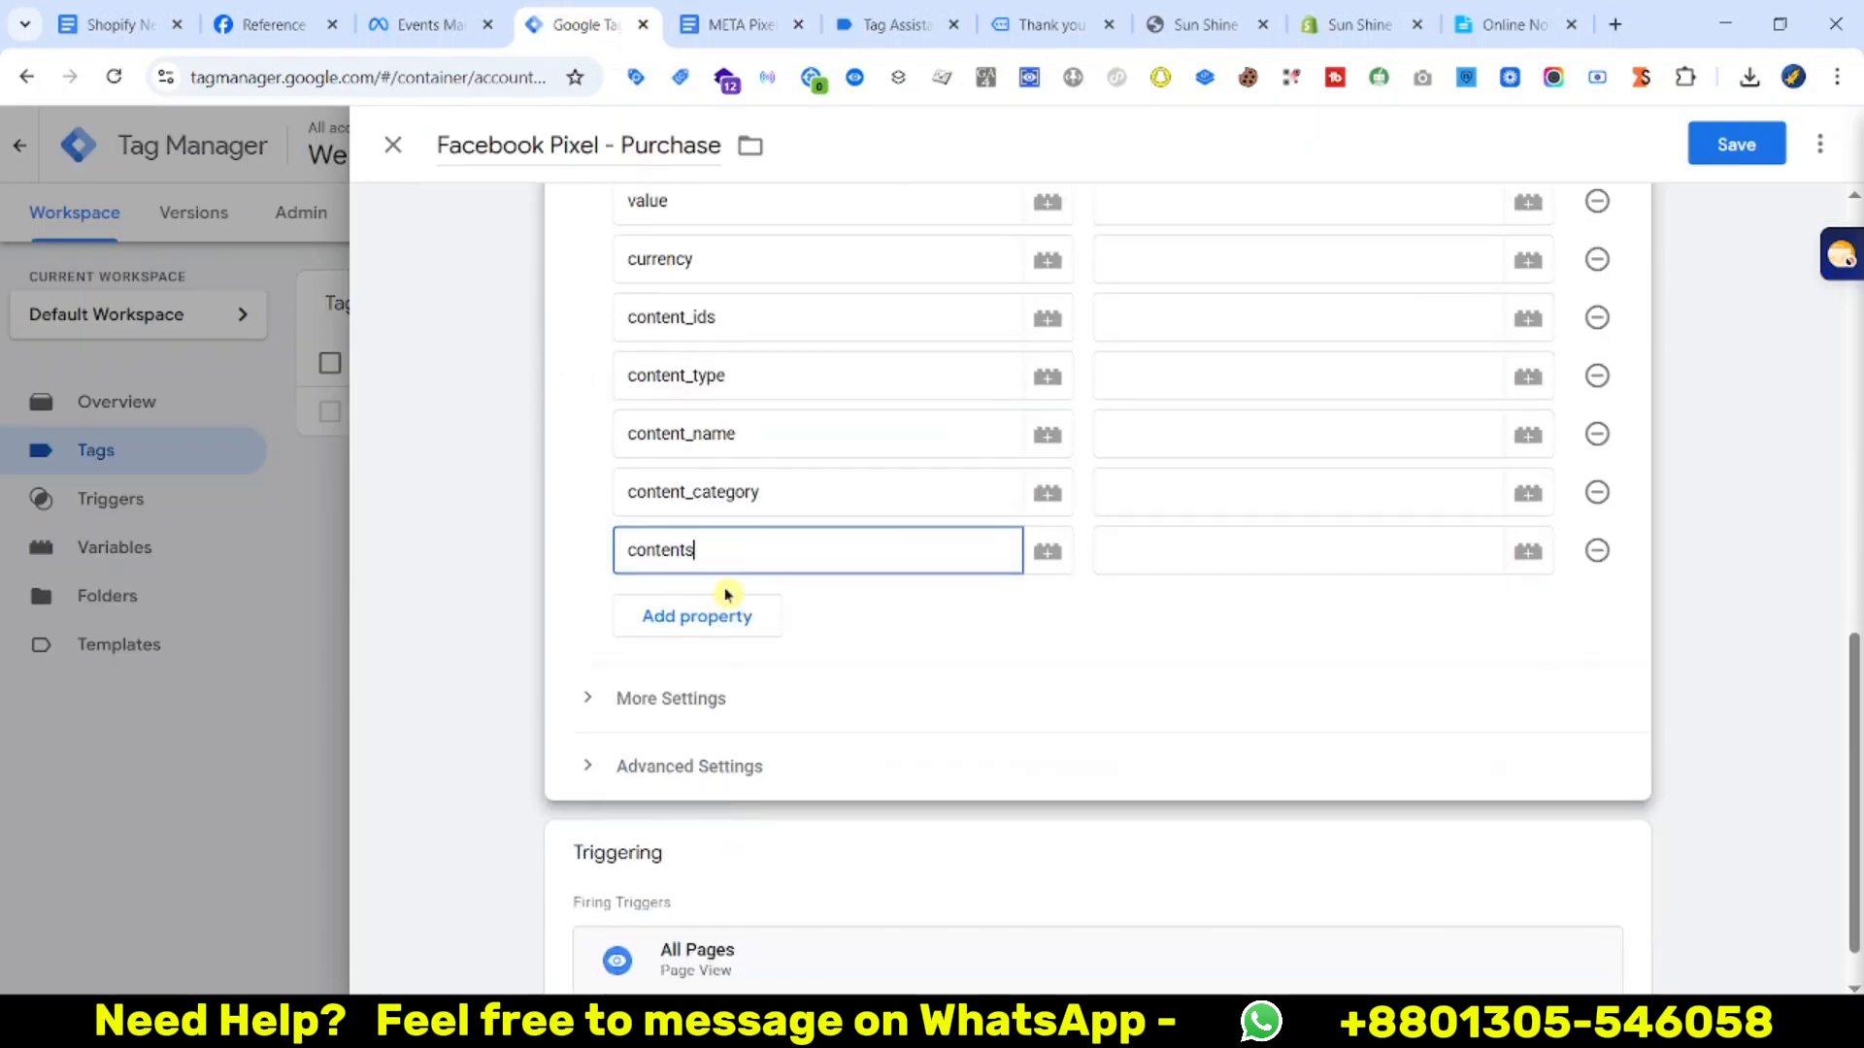
click(718, 626)
click(703, 700)
click(715, 621)
key(ctrl+v)
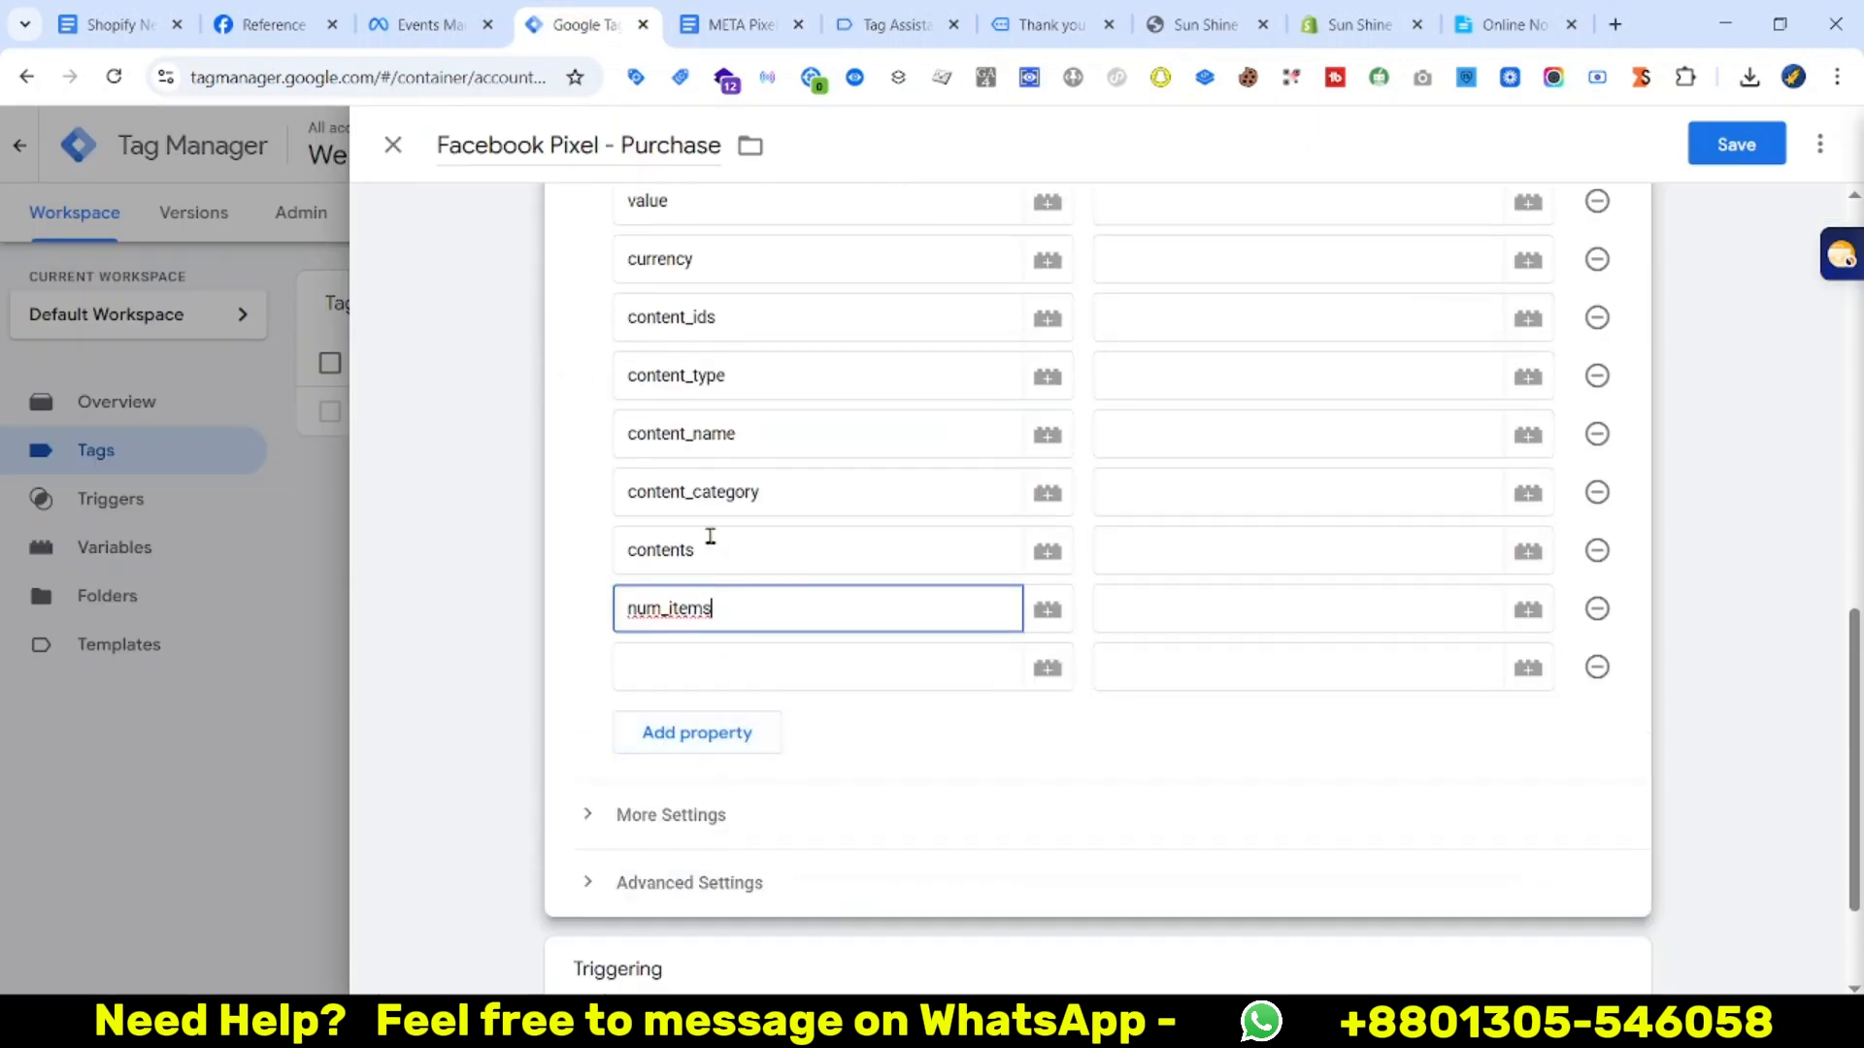
Copy order_id from the META Pixel Doc for the row below num_items
click(766, 16)
double_click(568, 604)
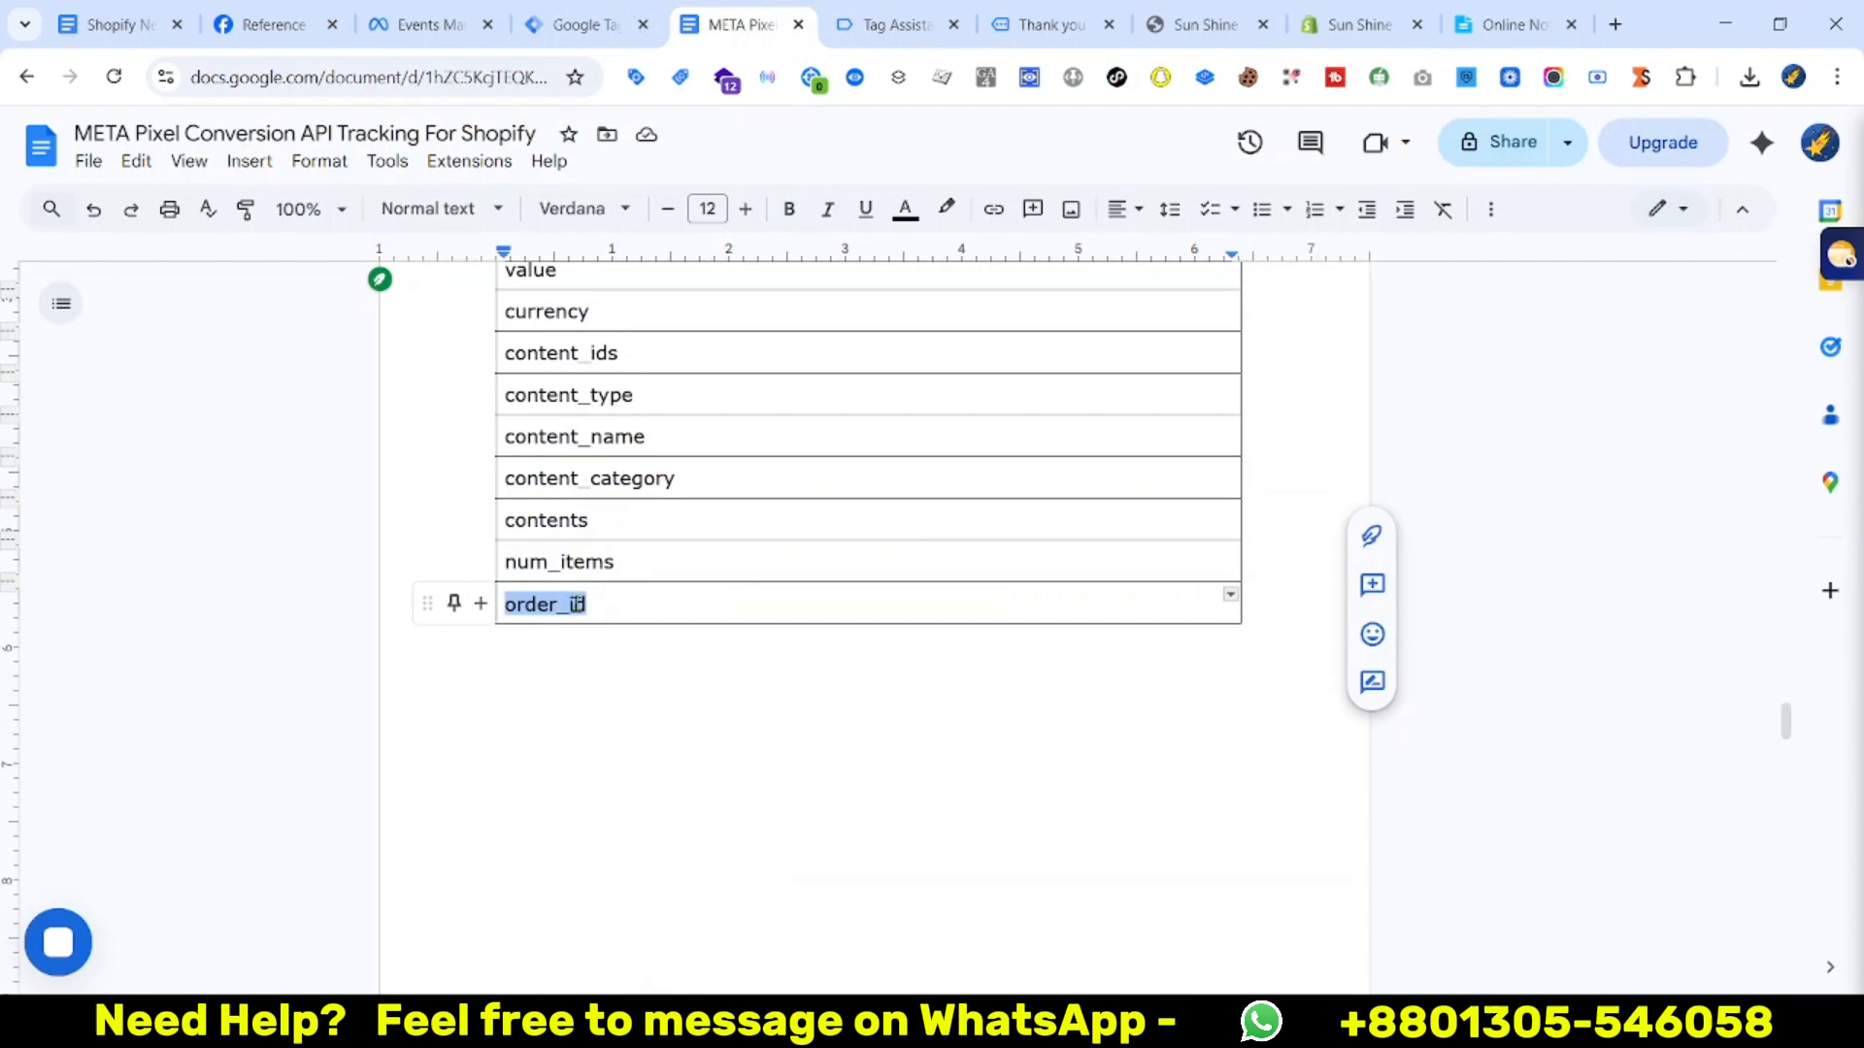
click(568, 19)
click(653, 670)
scroll(958, 755, up, 4)
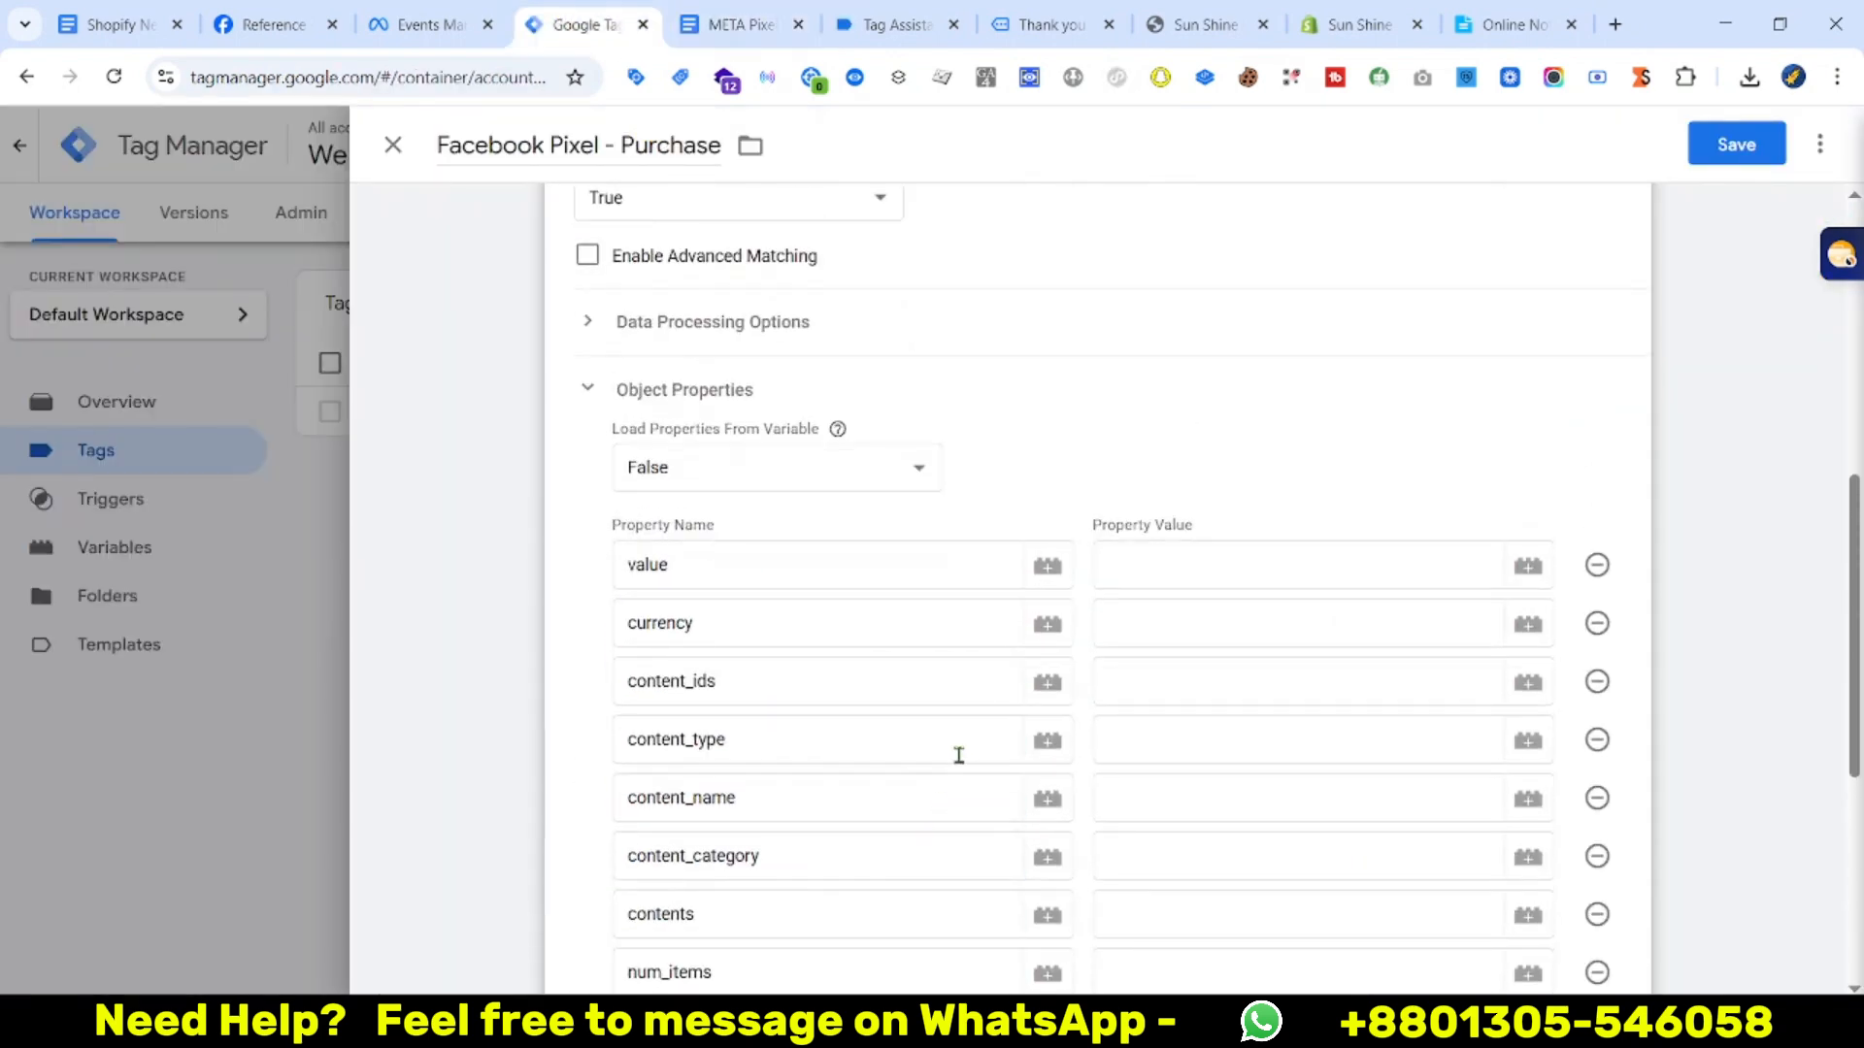
Map value, currency, content_ids and content_type to their matching {{ }} variables
click(1188, 573)
text({{val)
click(1211, 615)
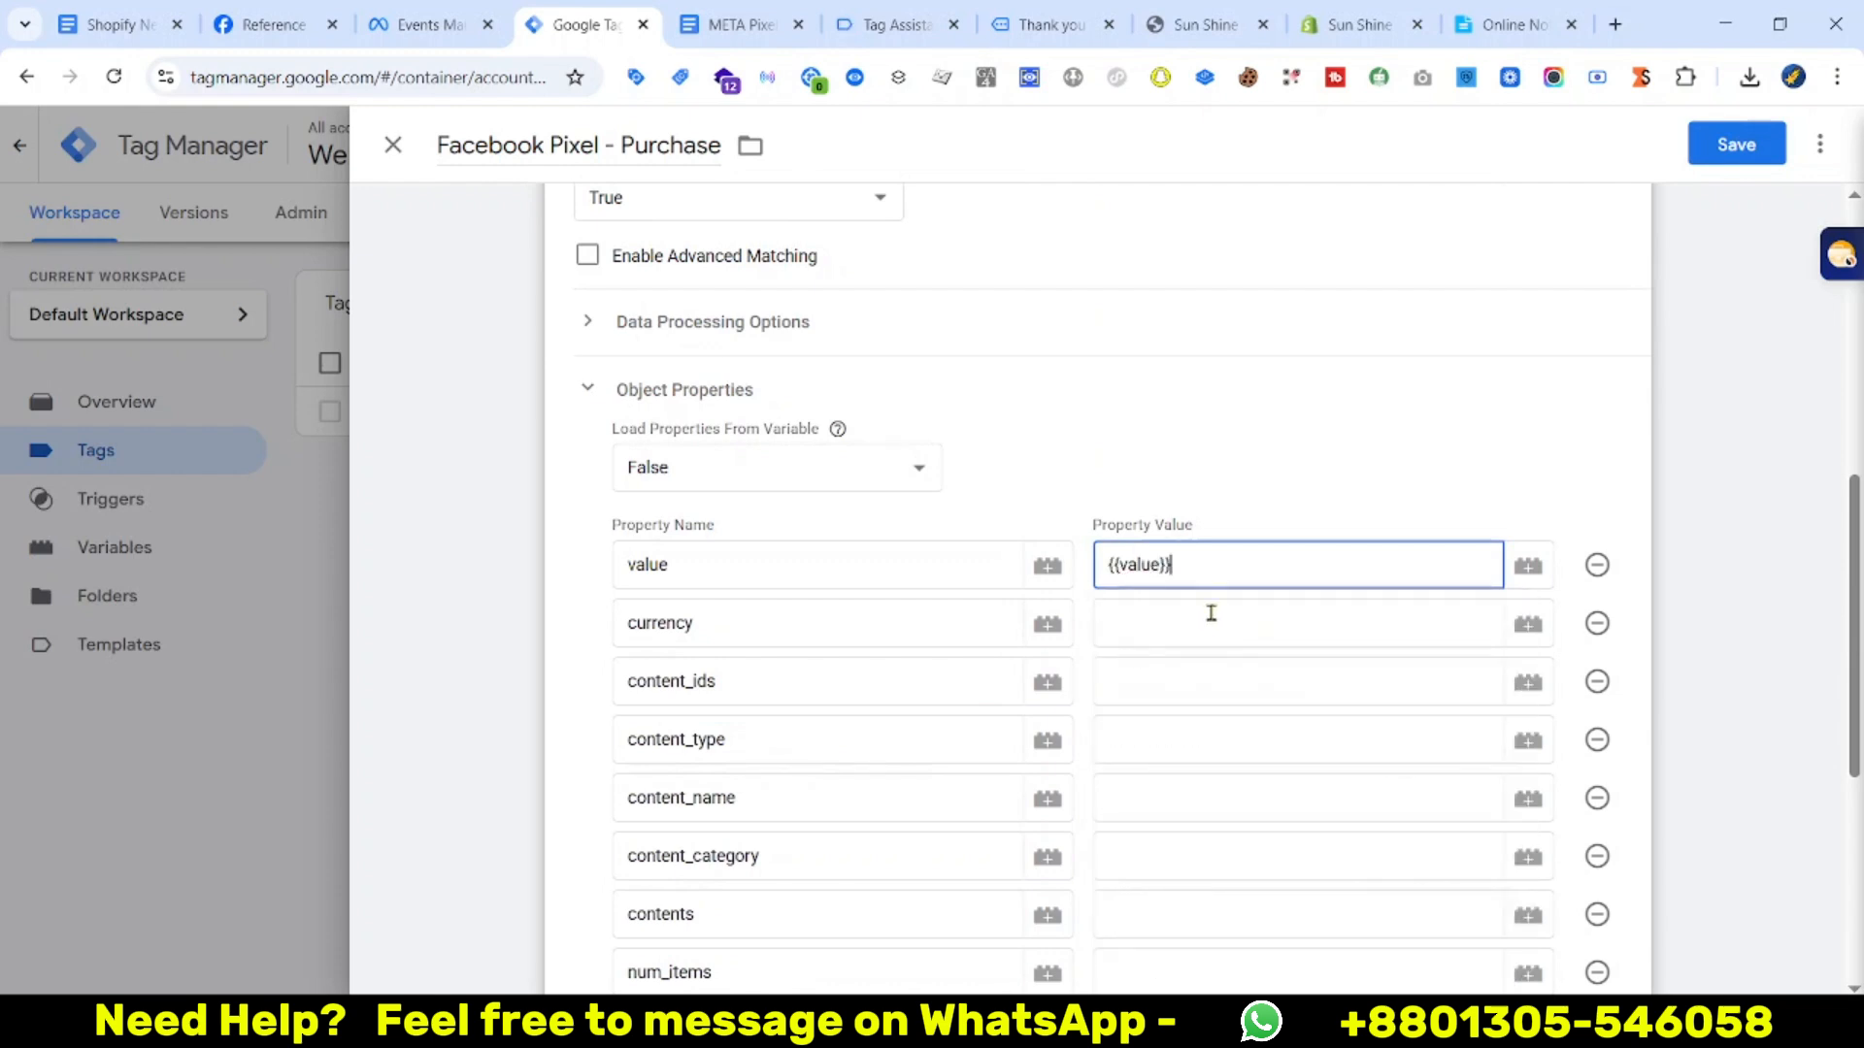
click(1211, 613)
text({{curr)
click(1207, 677)
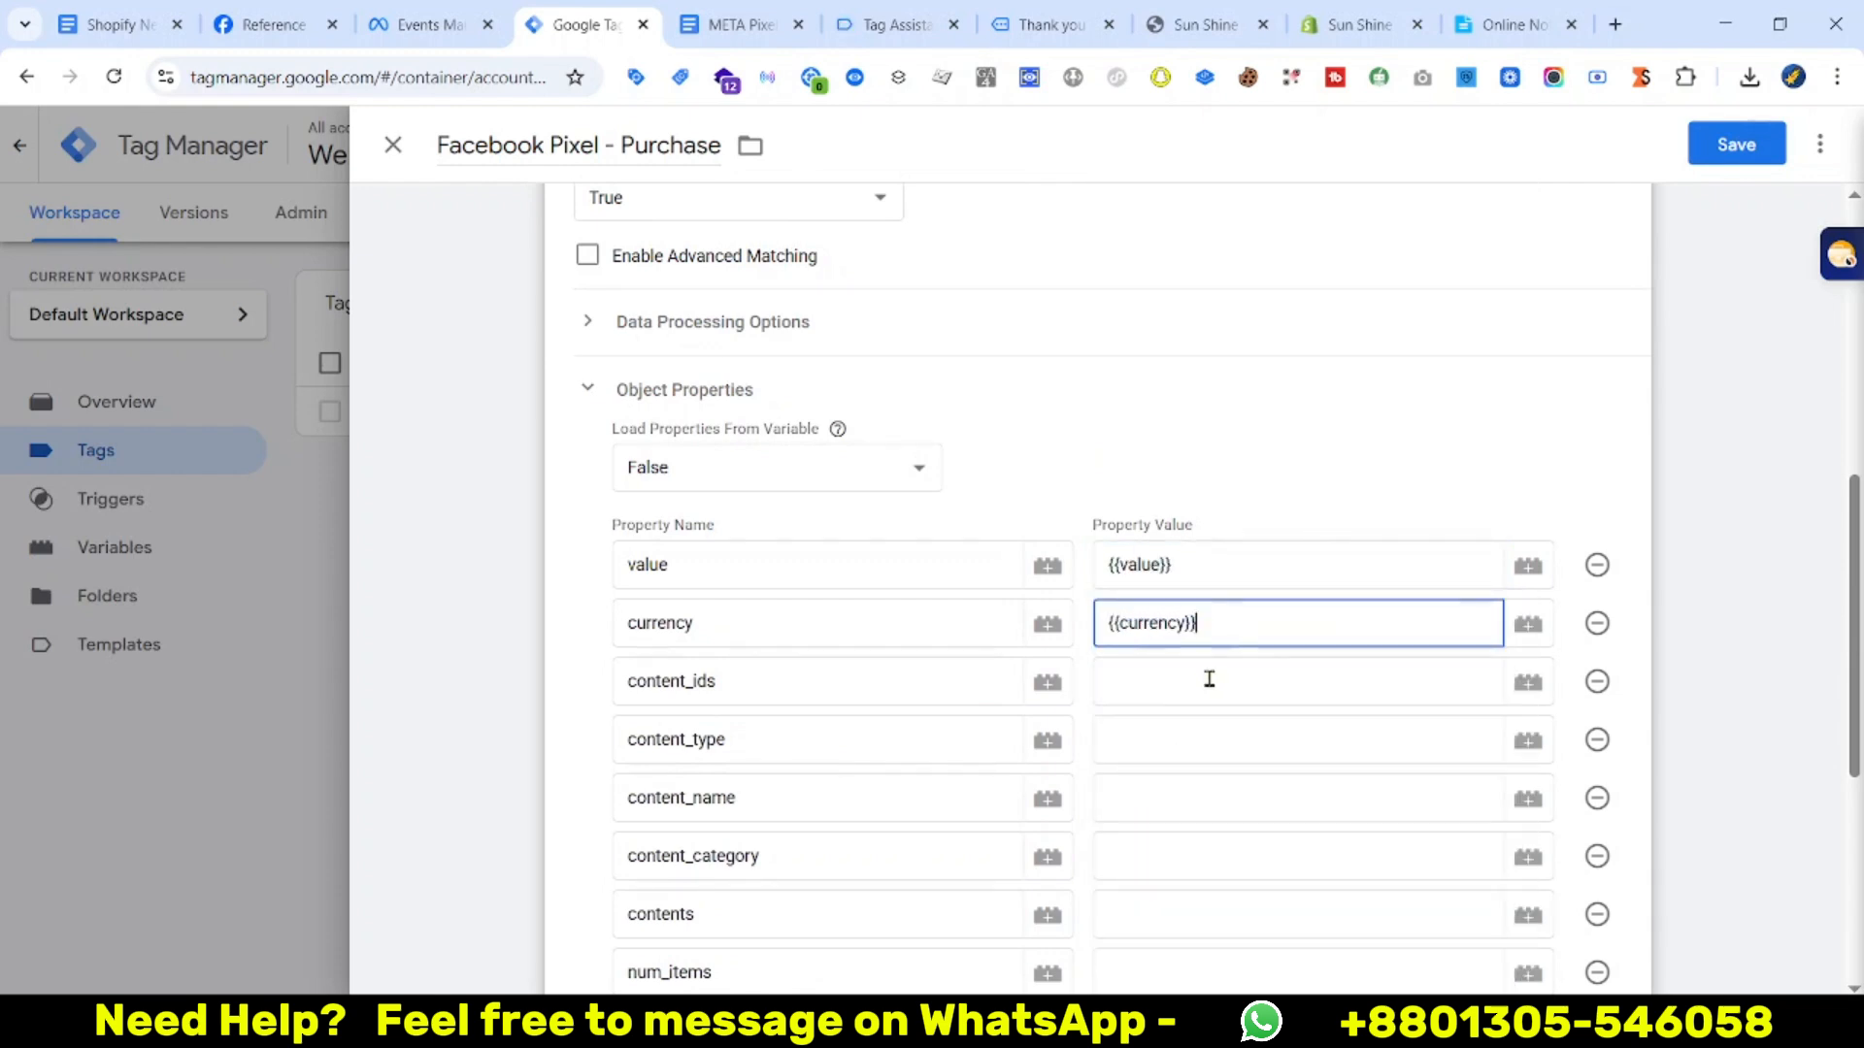
click(1208, 680)
text({{id)
click(1177, 775)
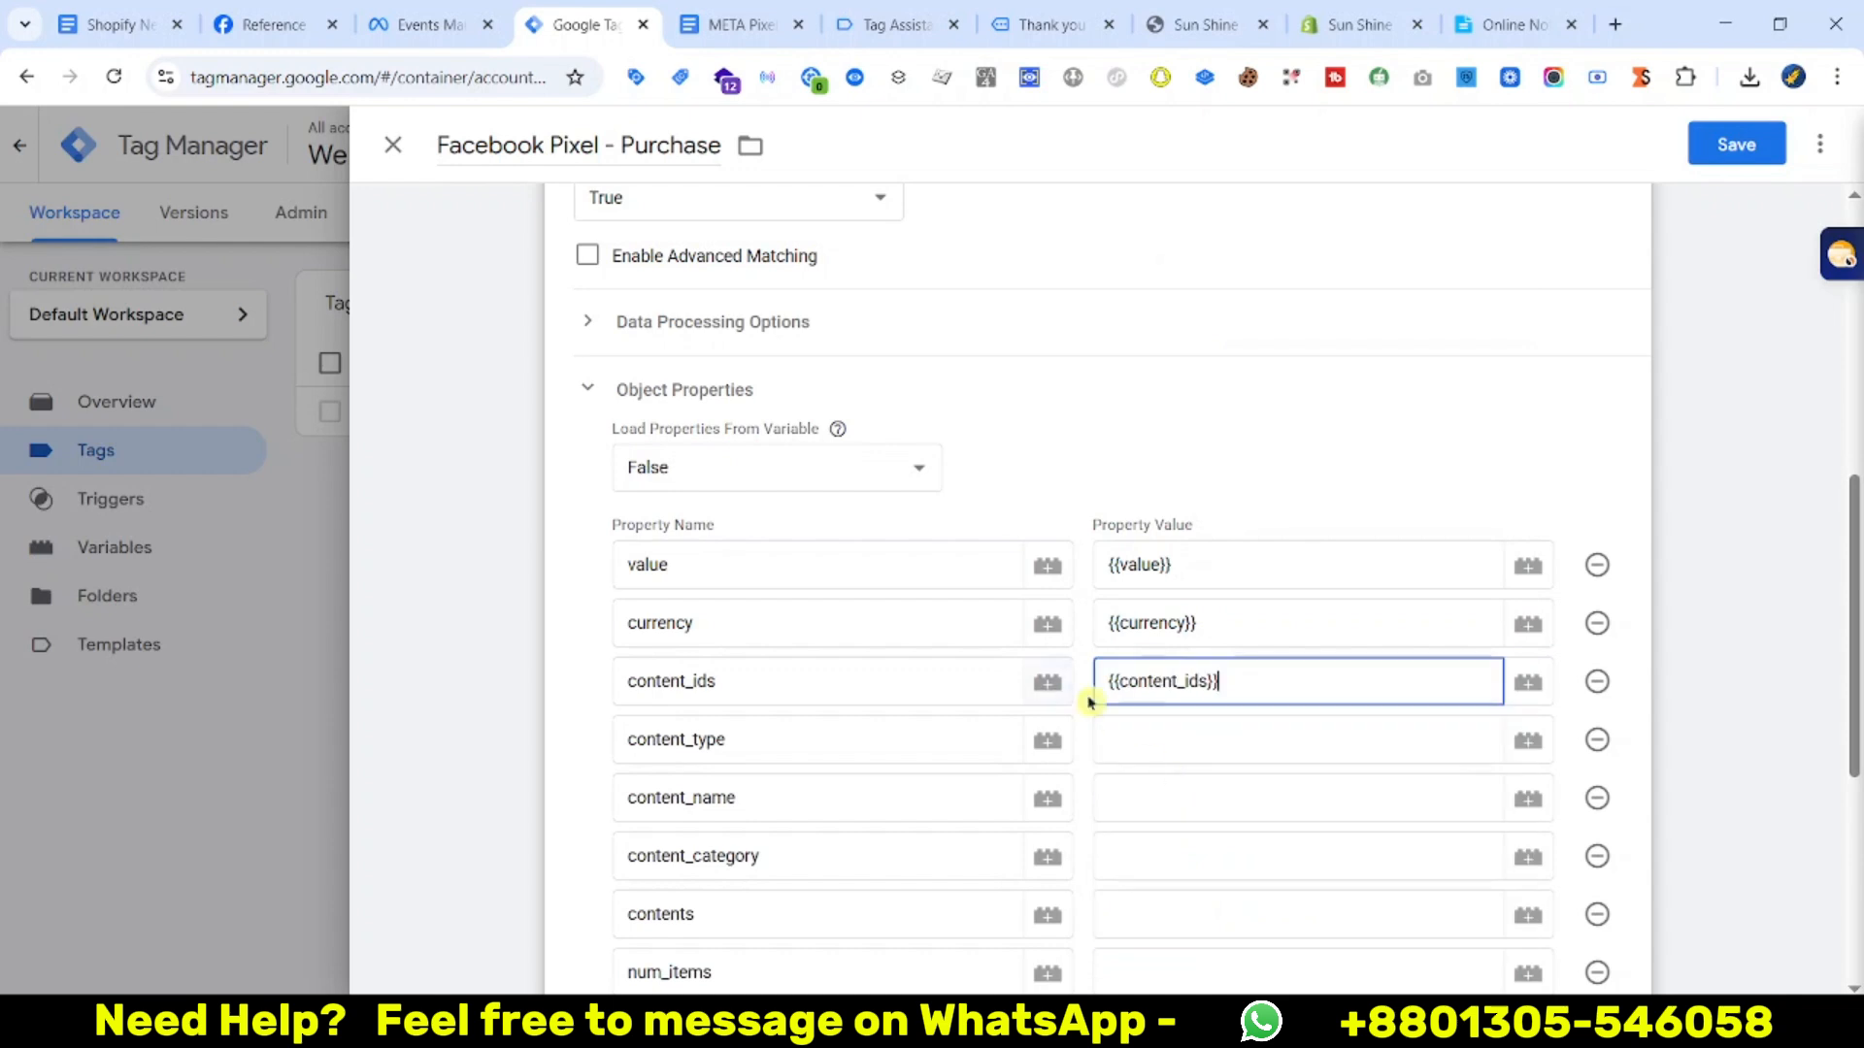
click(1170, 735)
text({{ty)
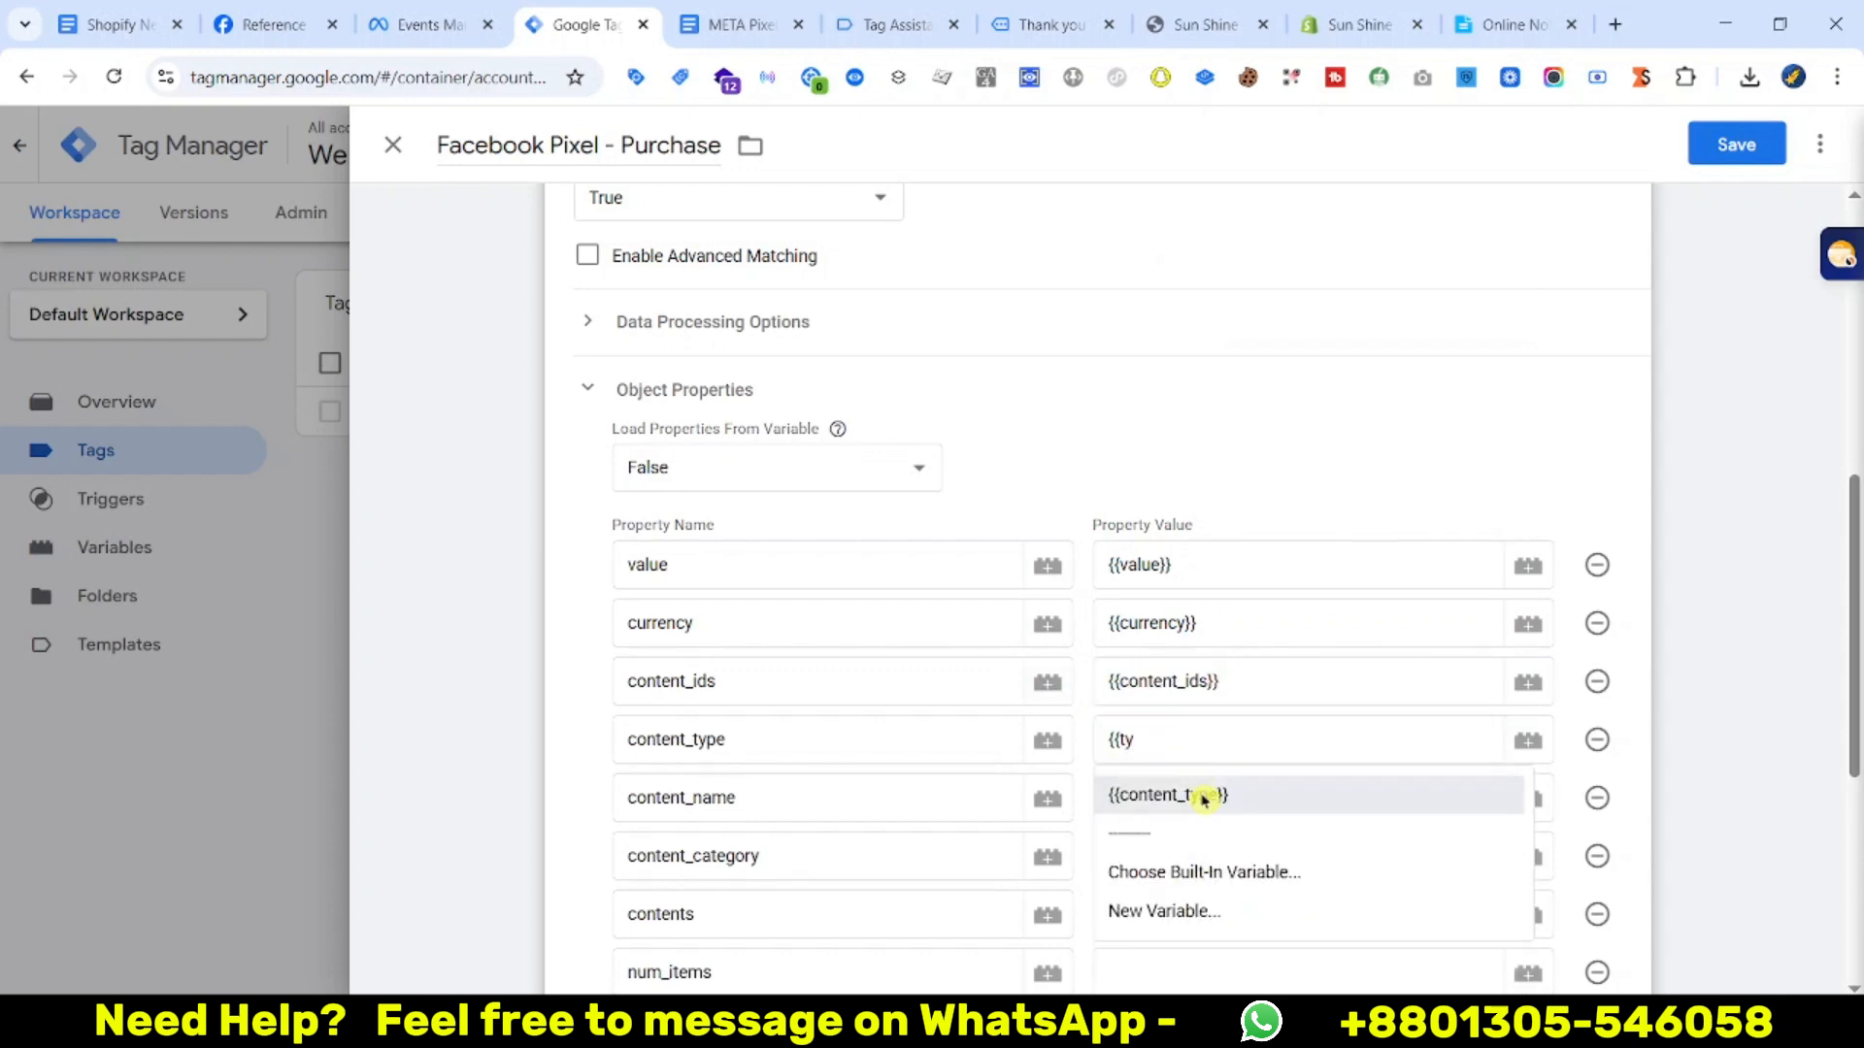
click(1173, 786)
Map content_name, content_category and contents to their matching variables
click(1173, 789)
text({{na)
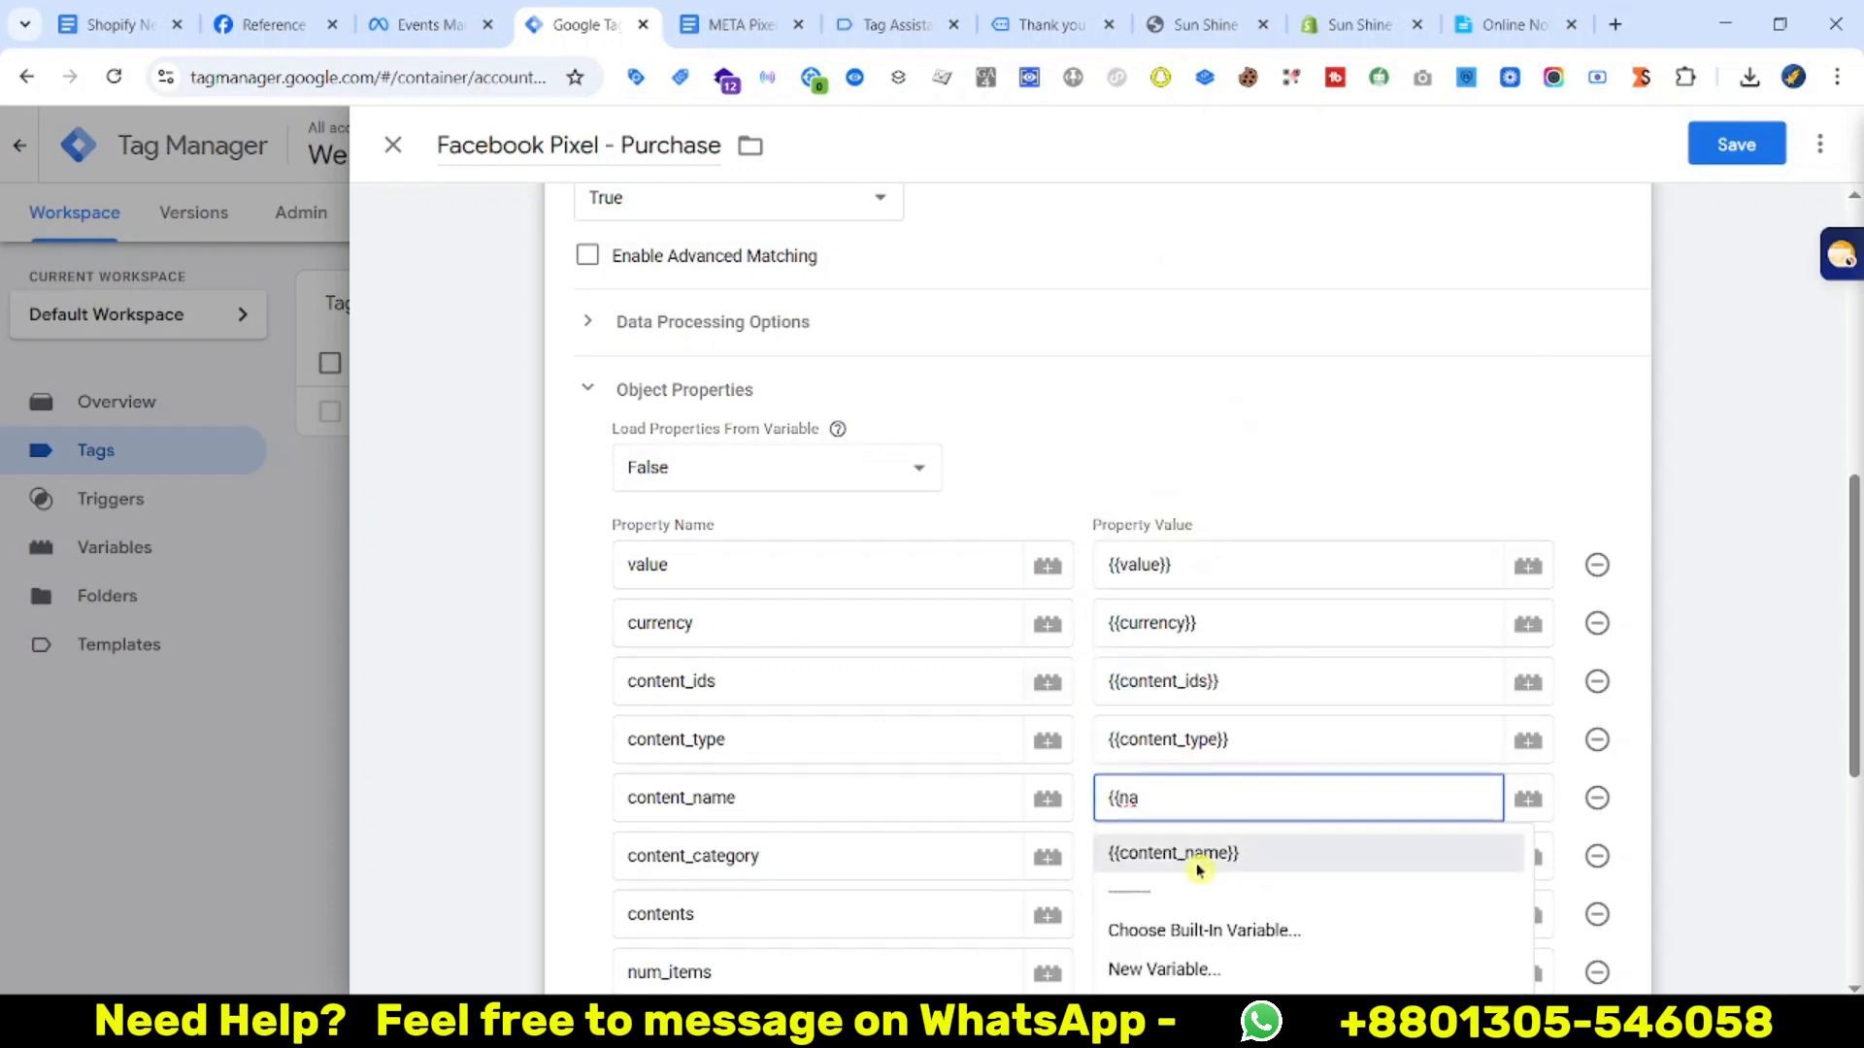
click(1196, 858)
click(1193, 851)
text({{cat)
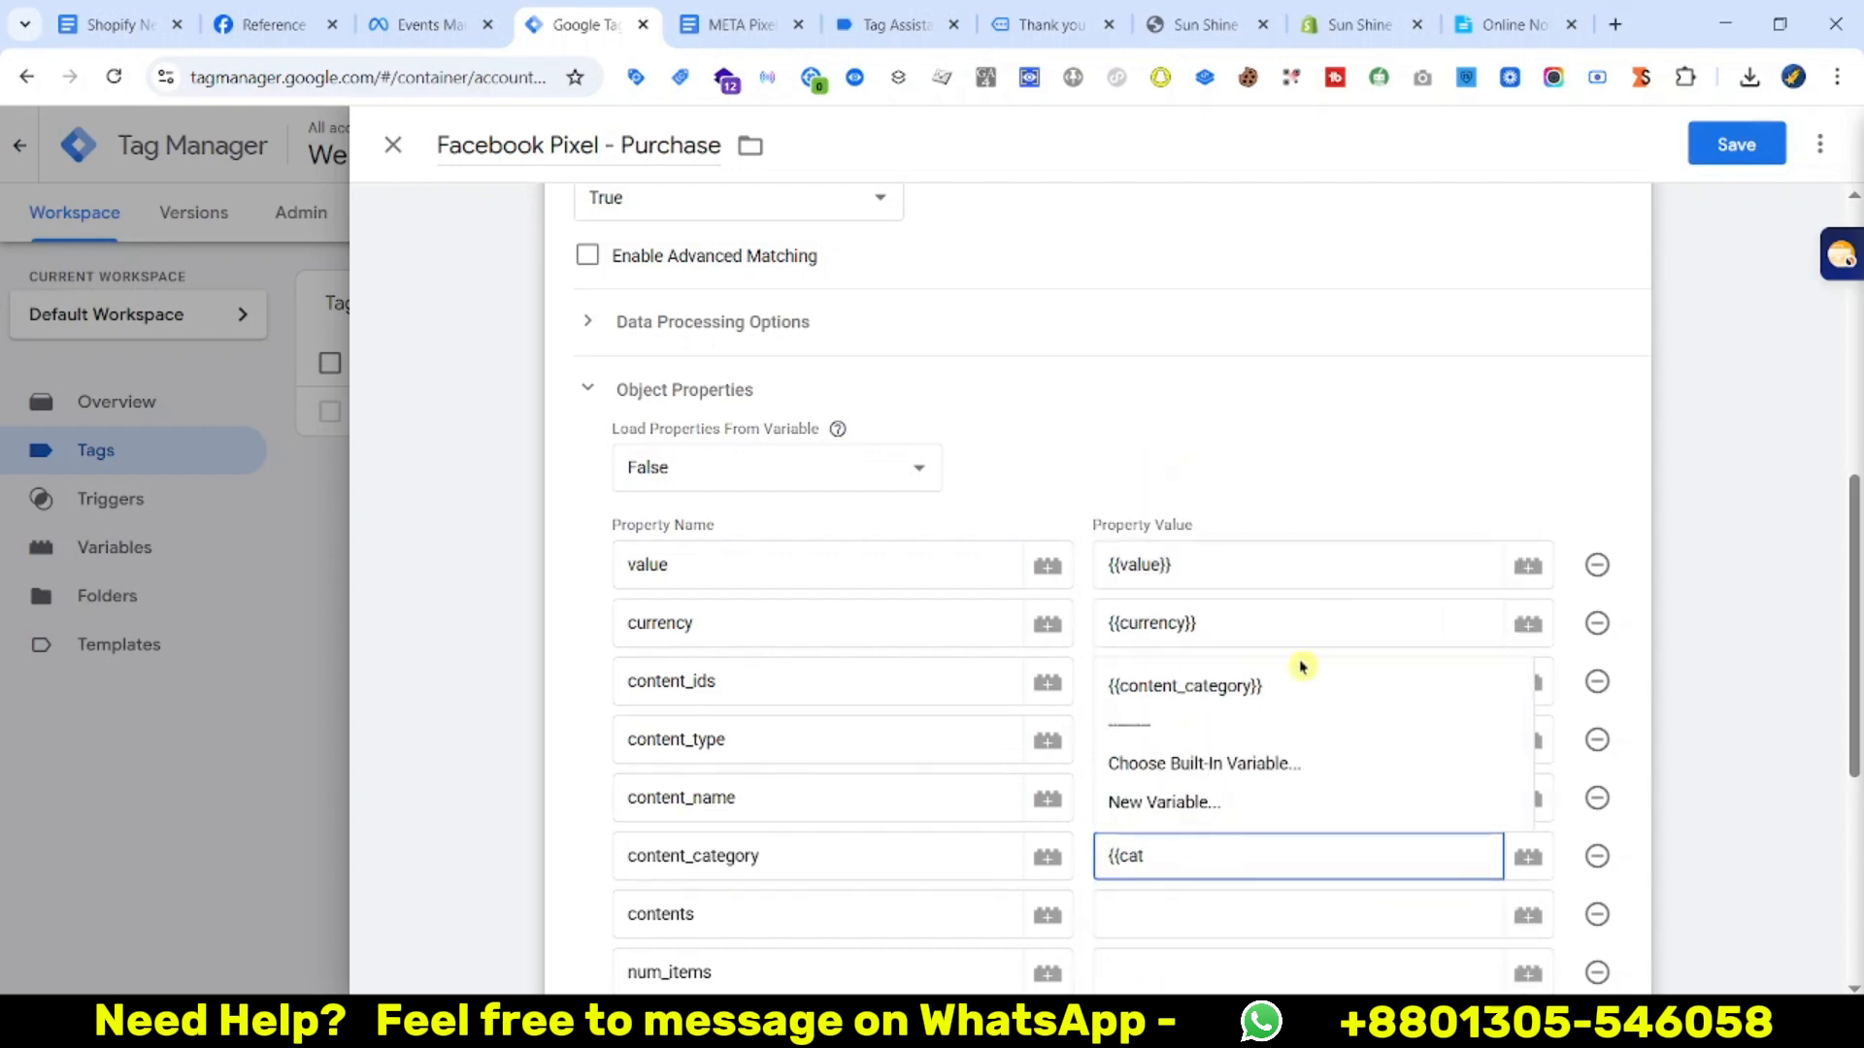
click(1302, 691)
click(1155, 918)
text({{conte)
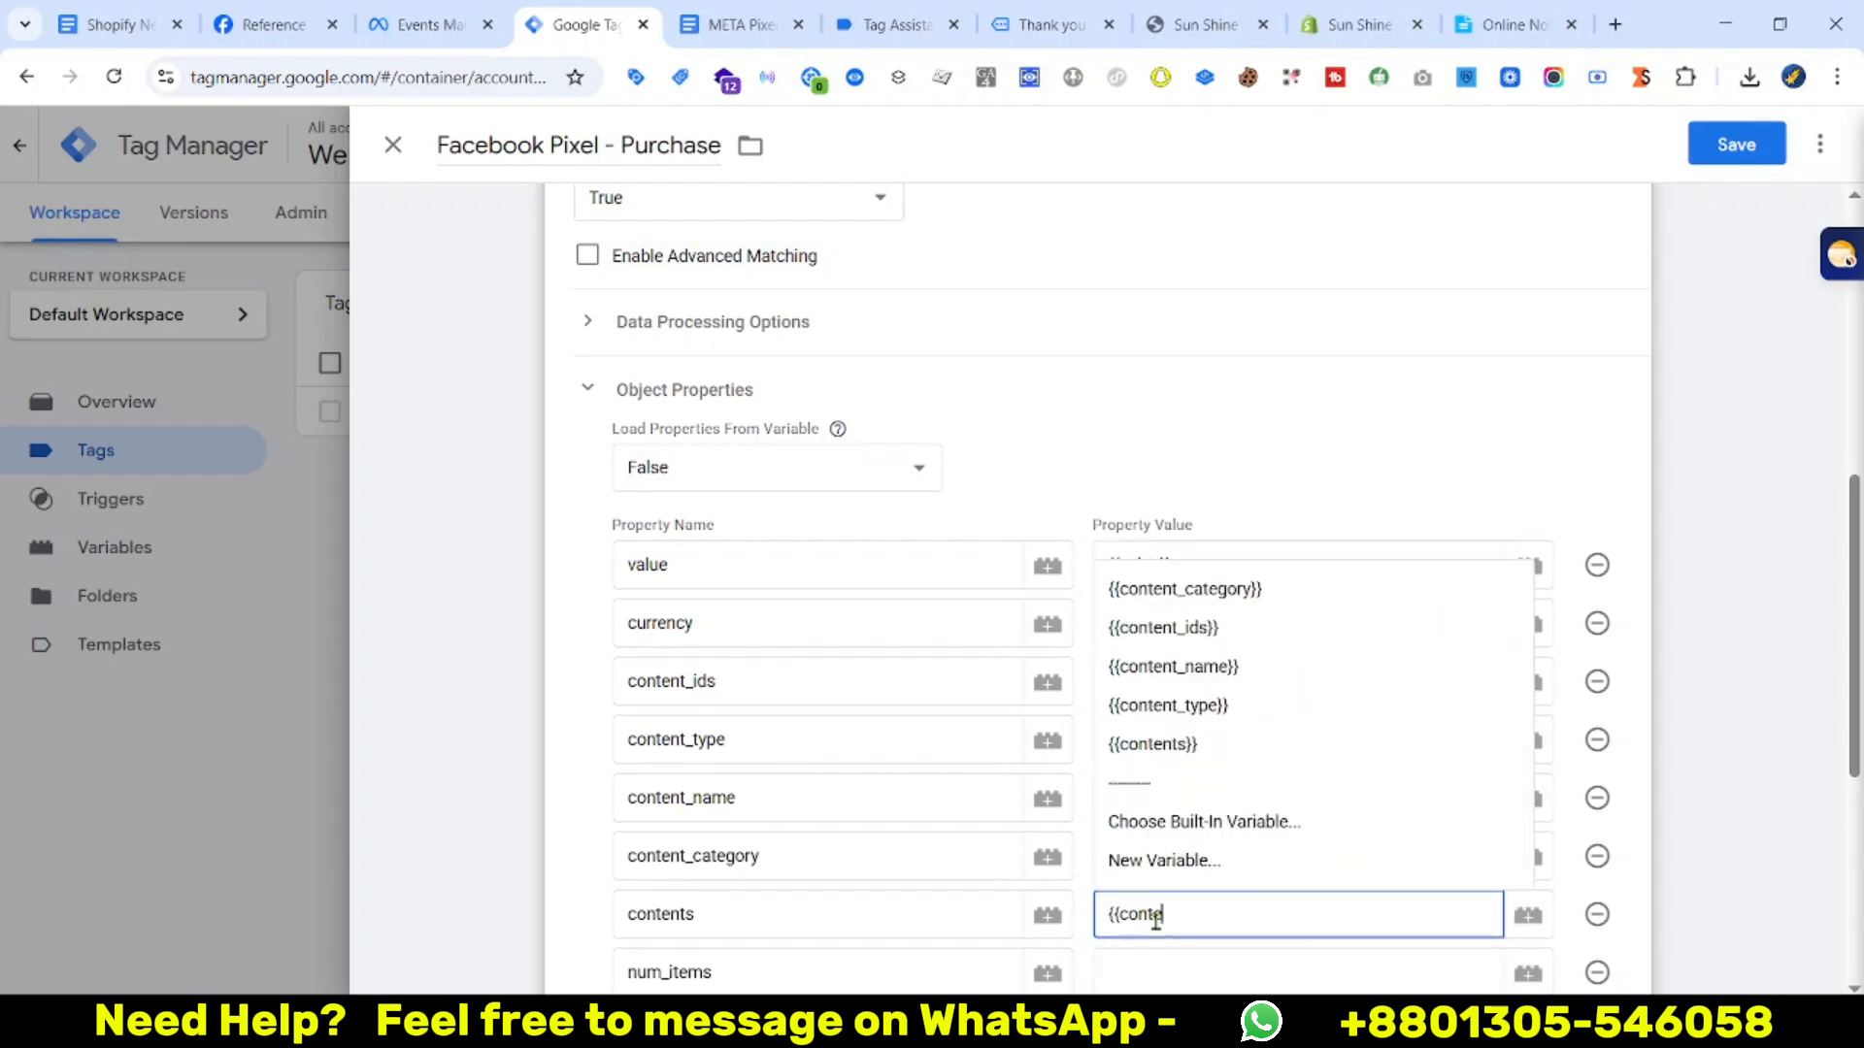
click(1242, 744)
Map num_items to {{num_items}} and order_id to {{transaction_id}}
scroll(1248, 853, down, 3)
click(1163, 726)
text({{)
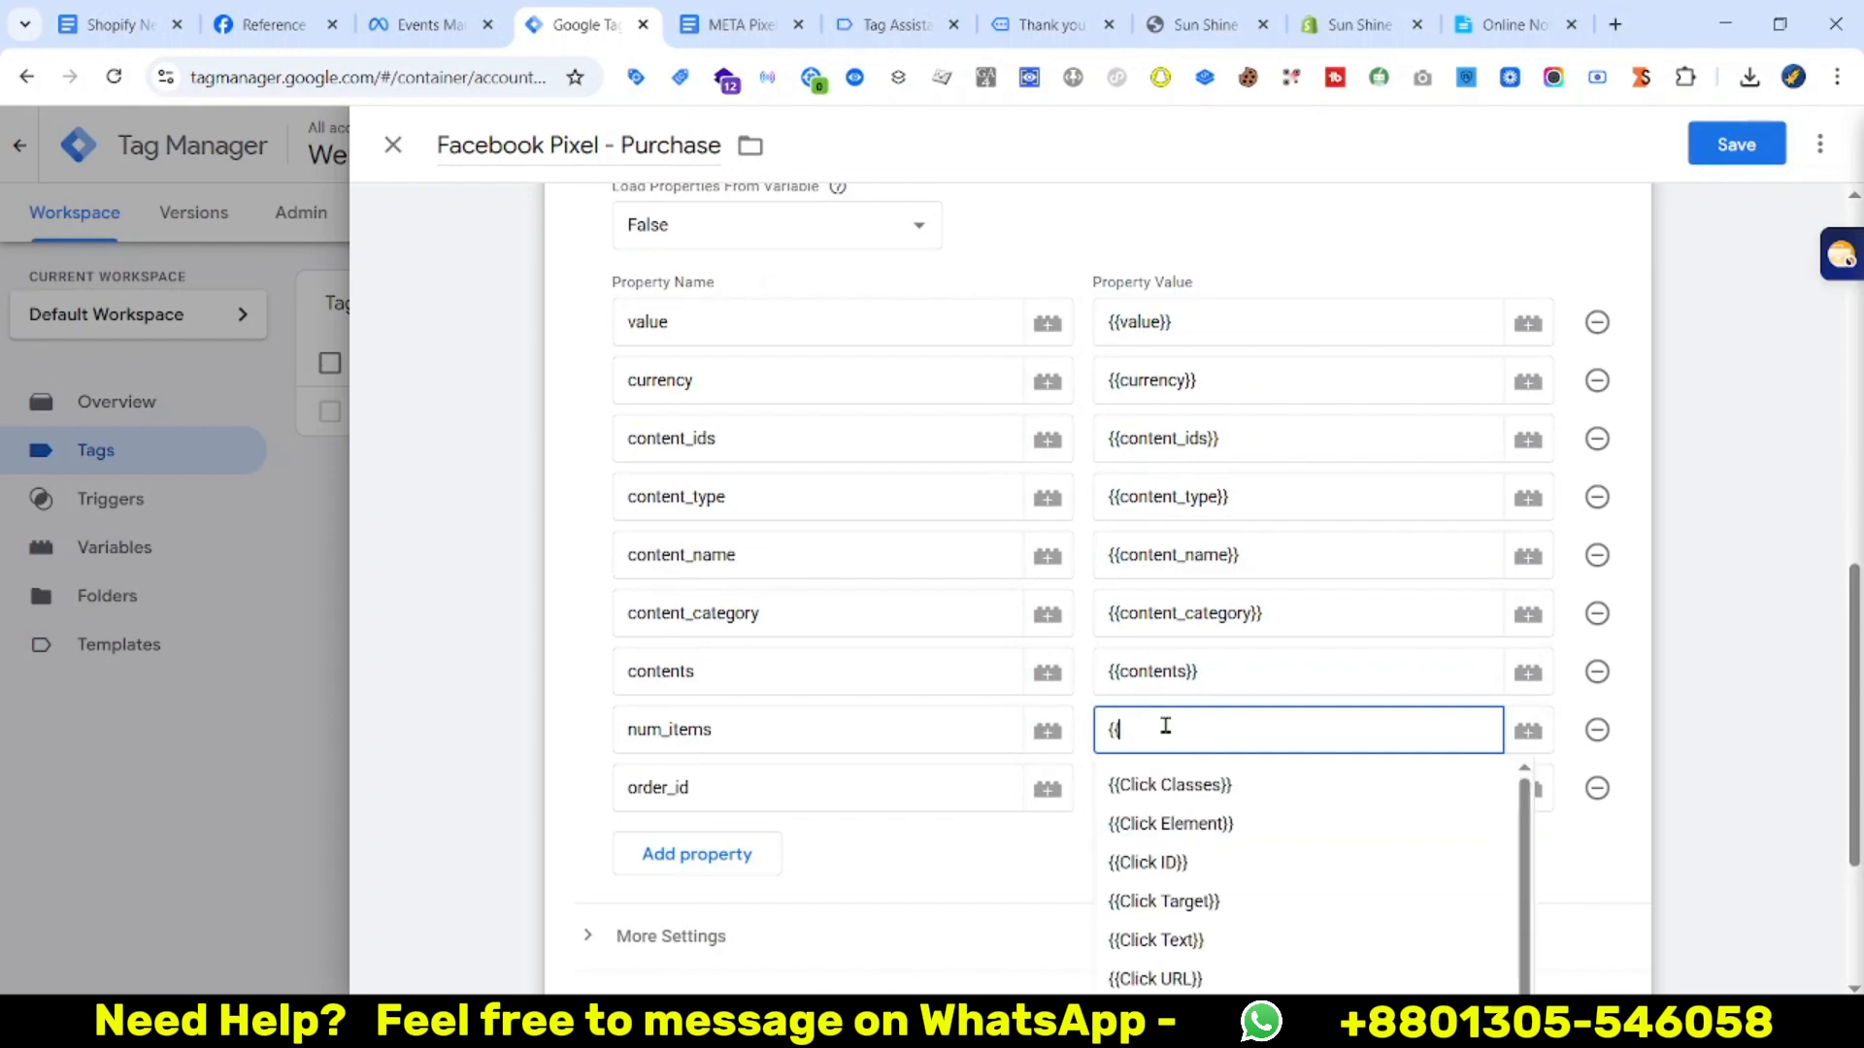
text(n)
click(1186, 625)
click(1175, 773)
text({{)
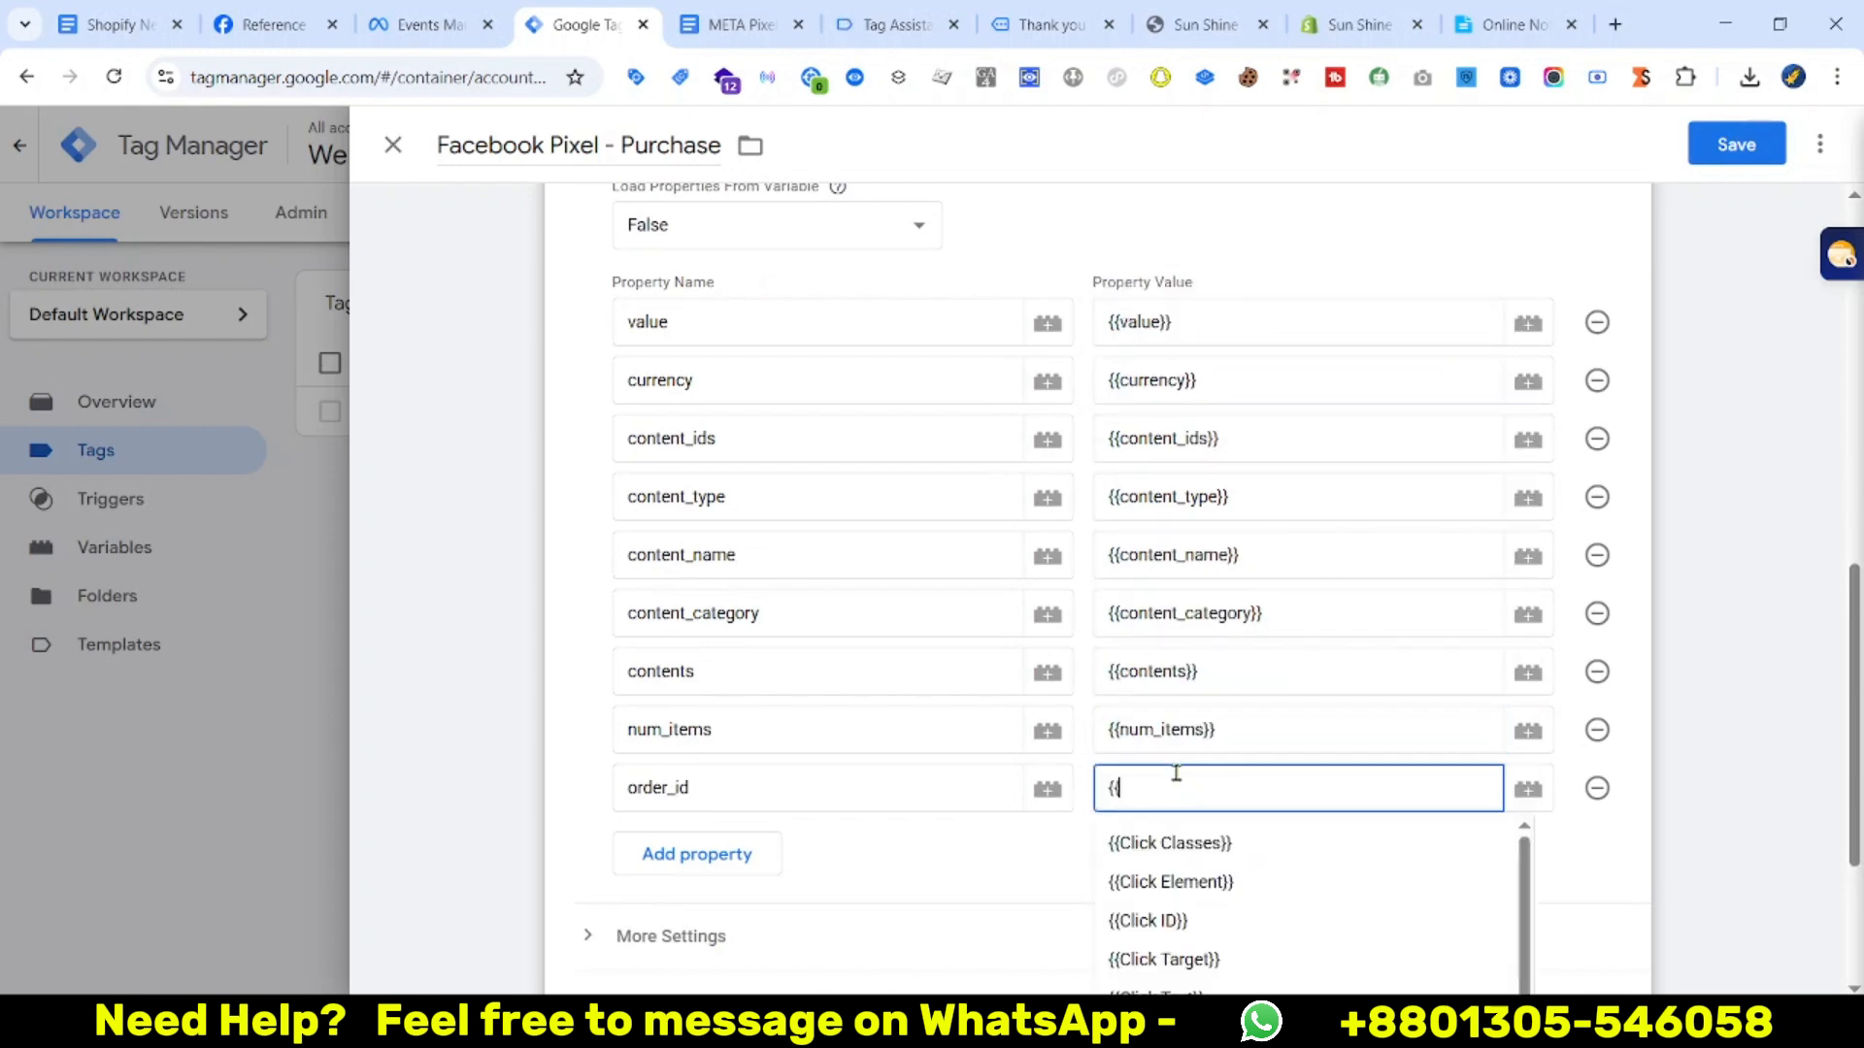
text(tra)
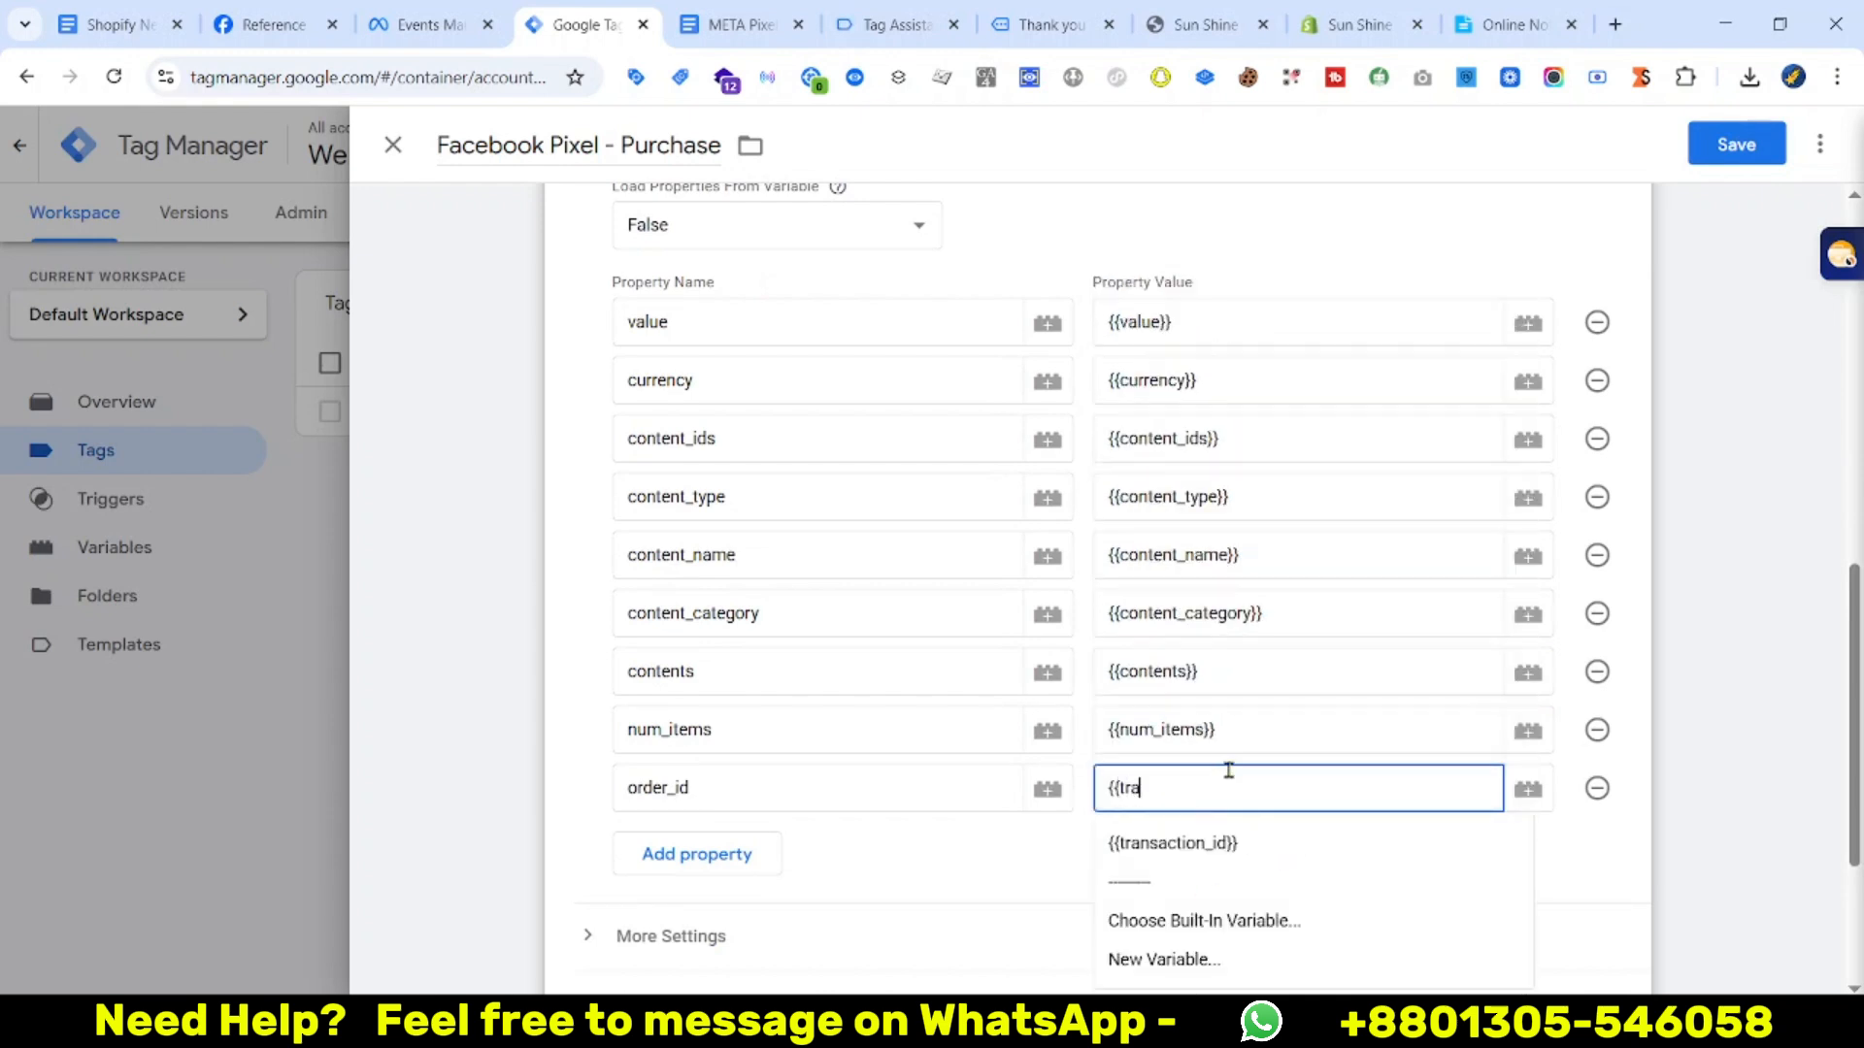
click(1196, 844)
scroll(1195, 847, up, 4)
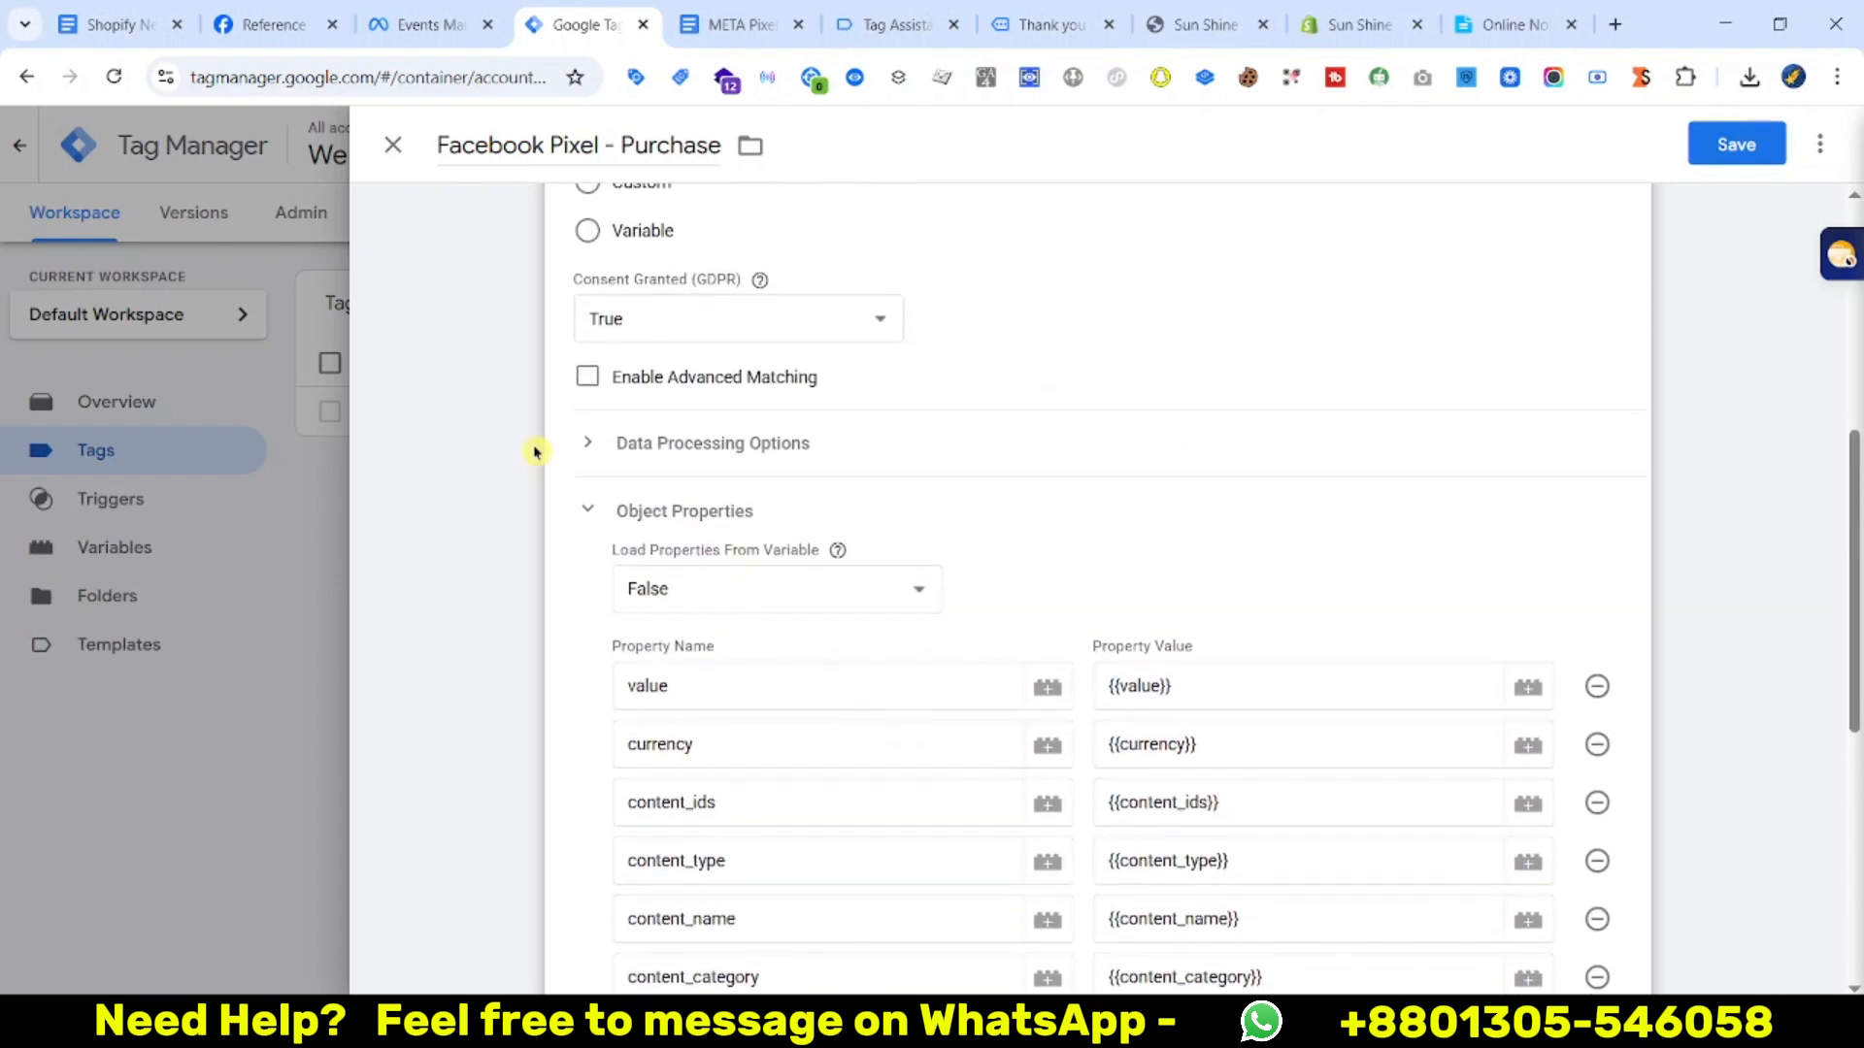
Try Enable Advanced Matching with customer information rows, then remove them and turn it back off
click(586, 378)
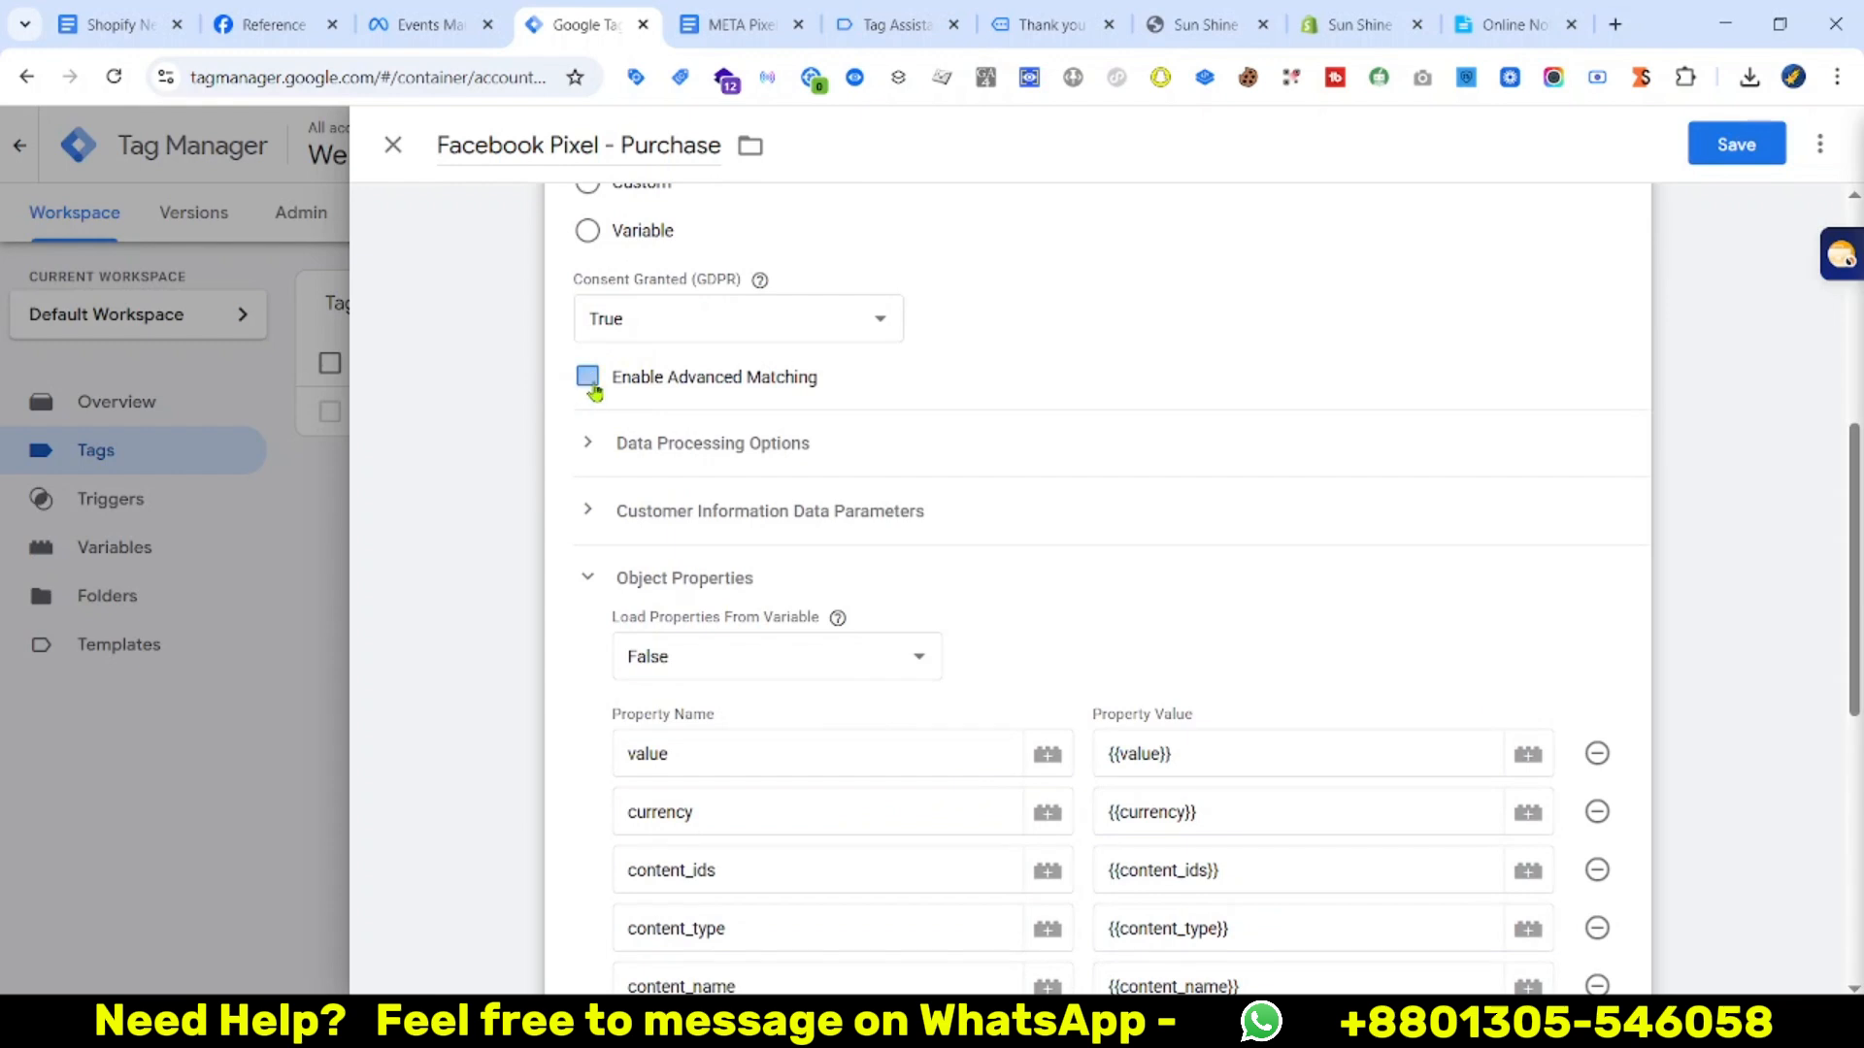
click(589, 384)
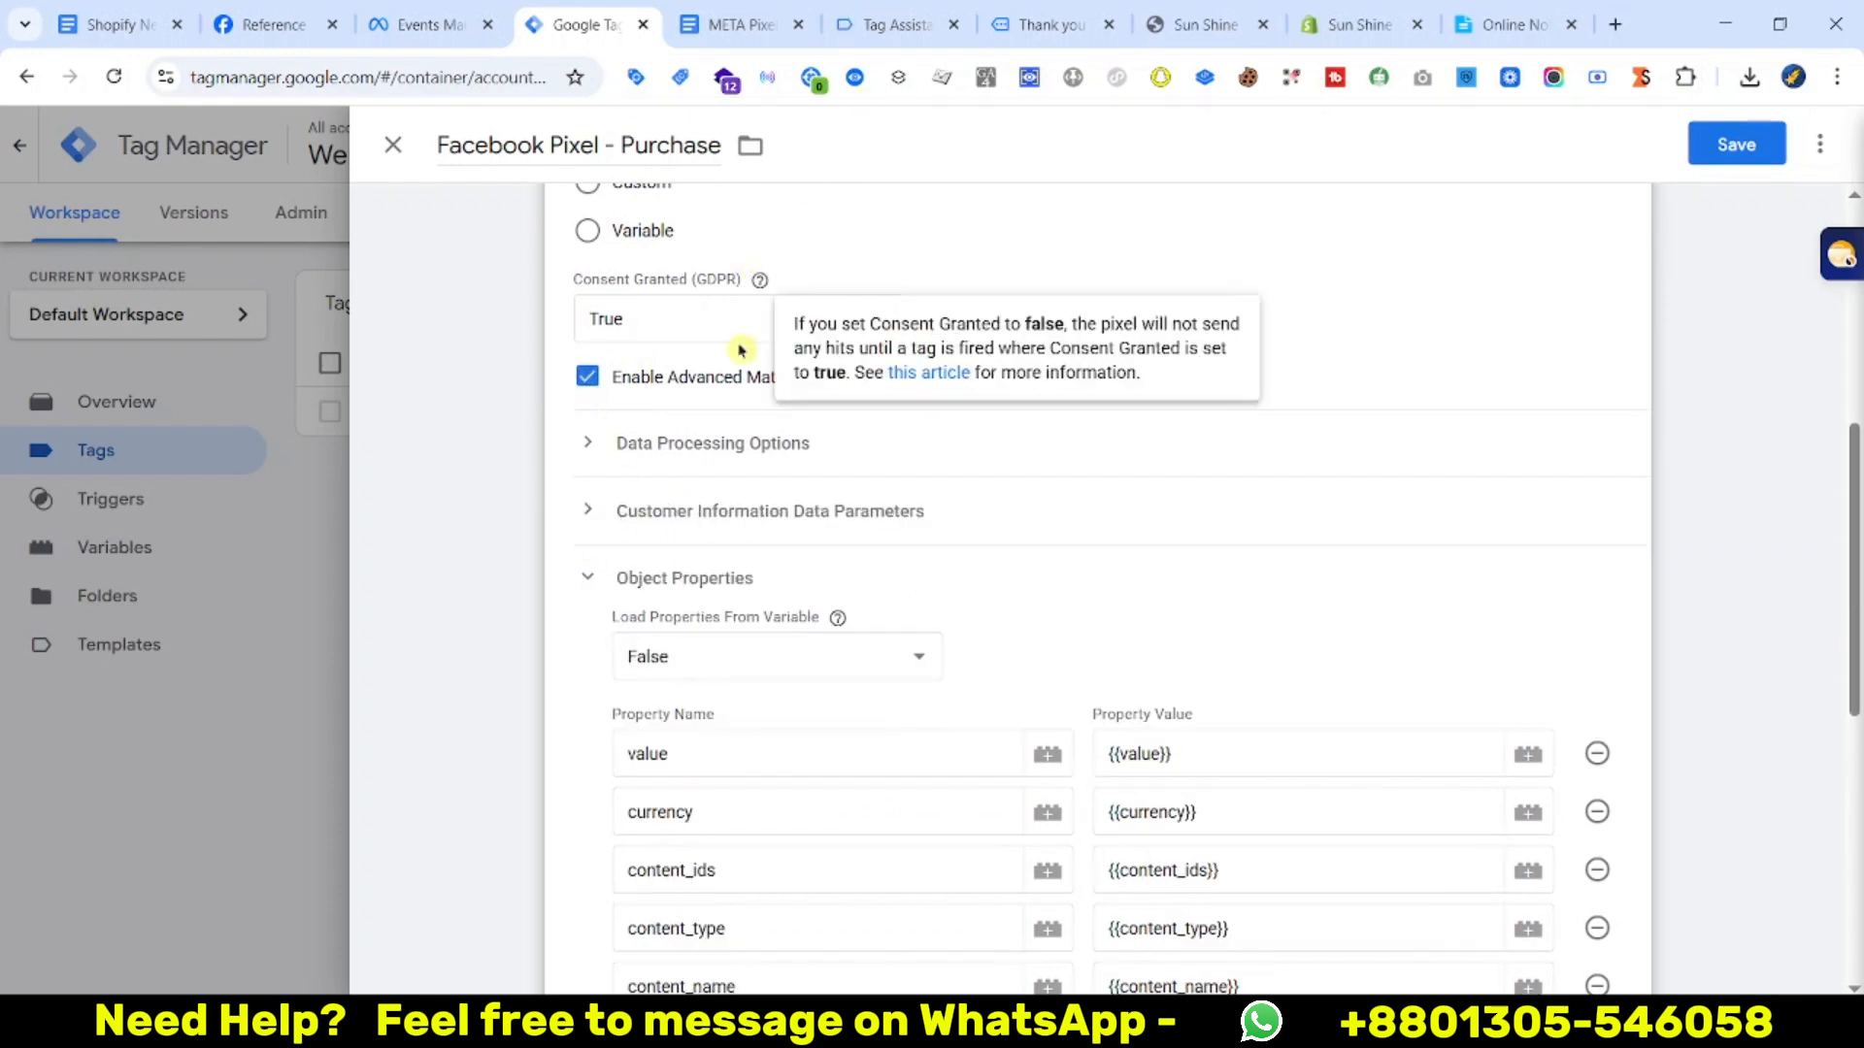
scroll(906, 580, down, 1)
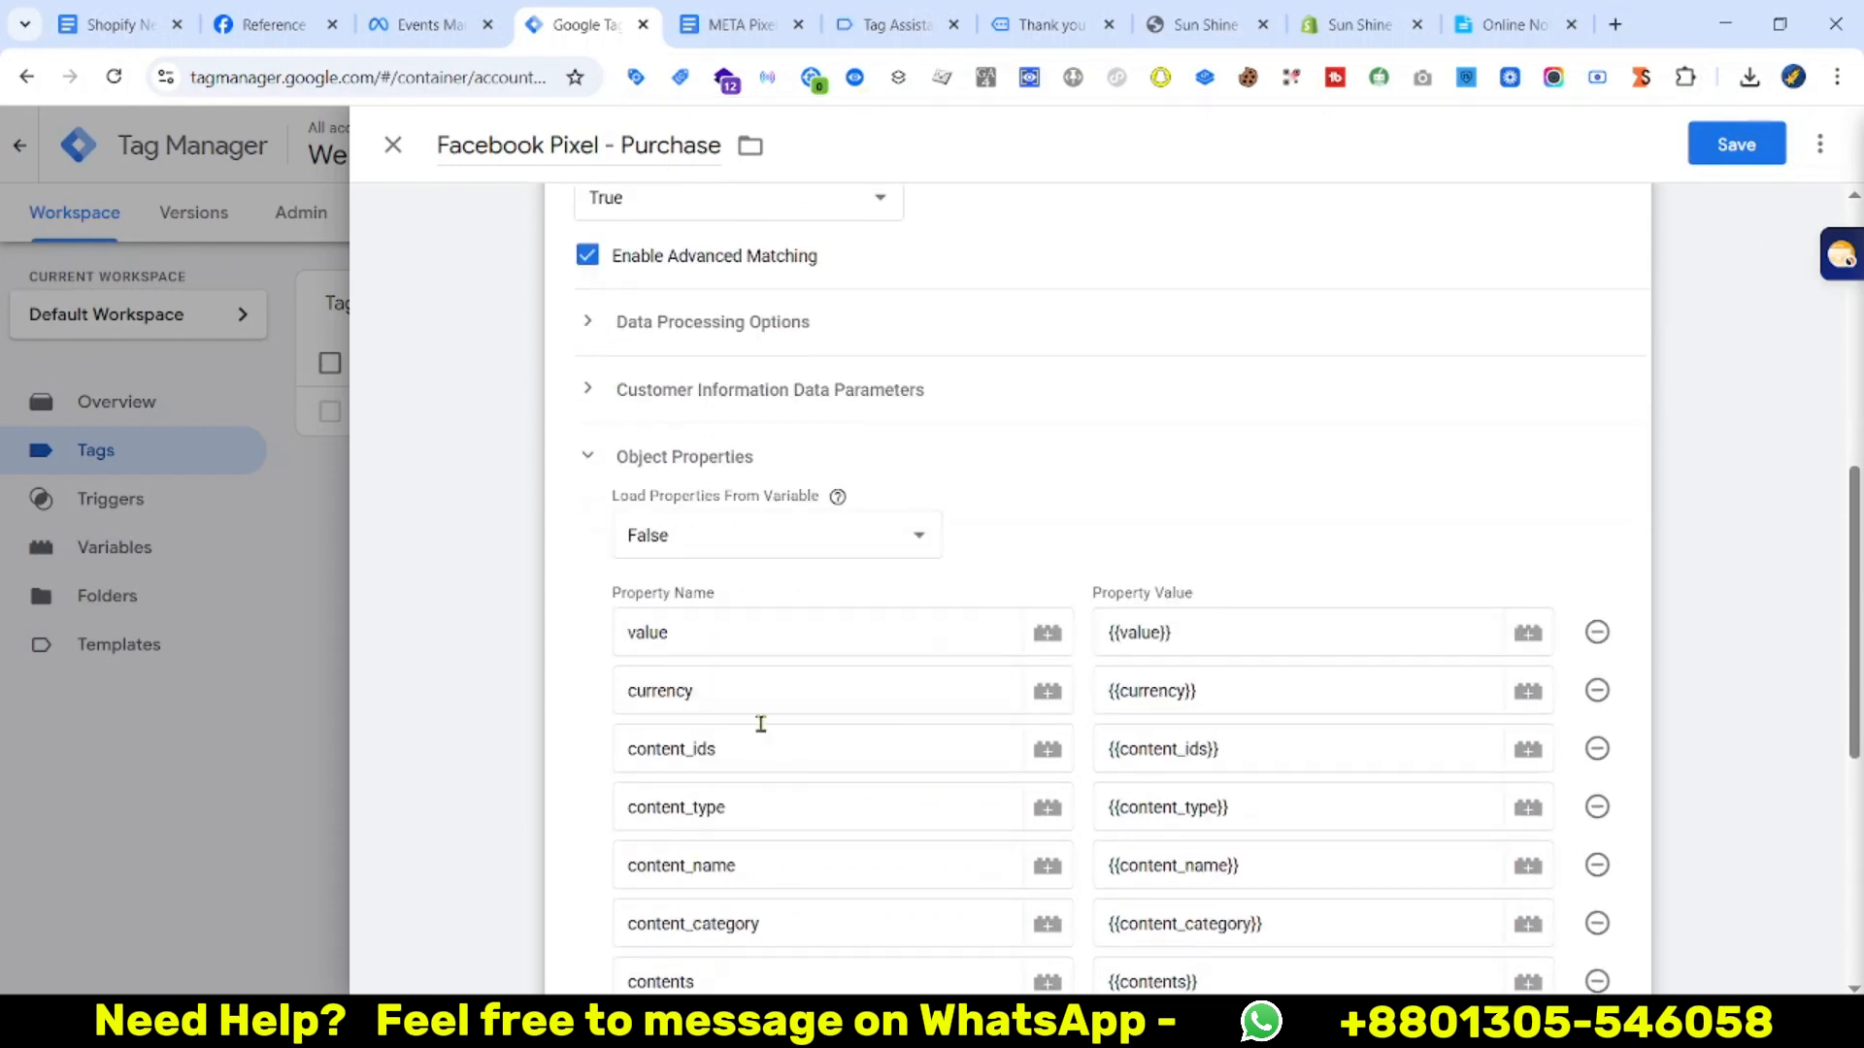
scroll(757, 725, up, 1)
click(584, 510)
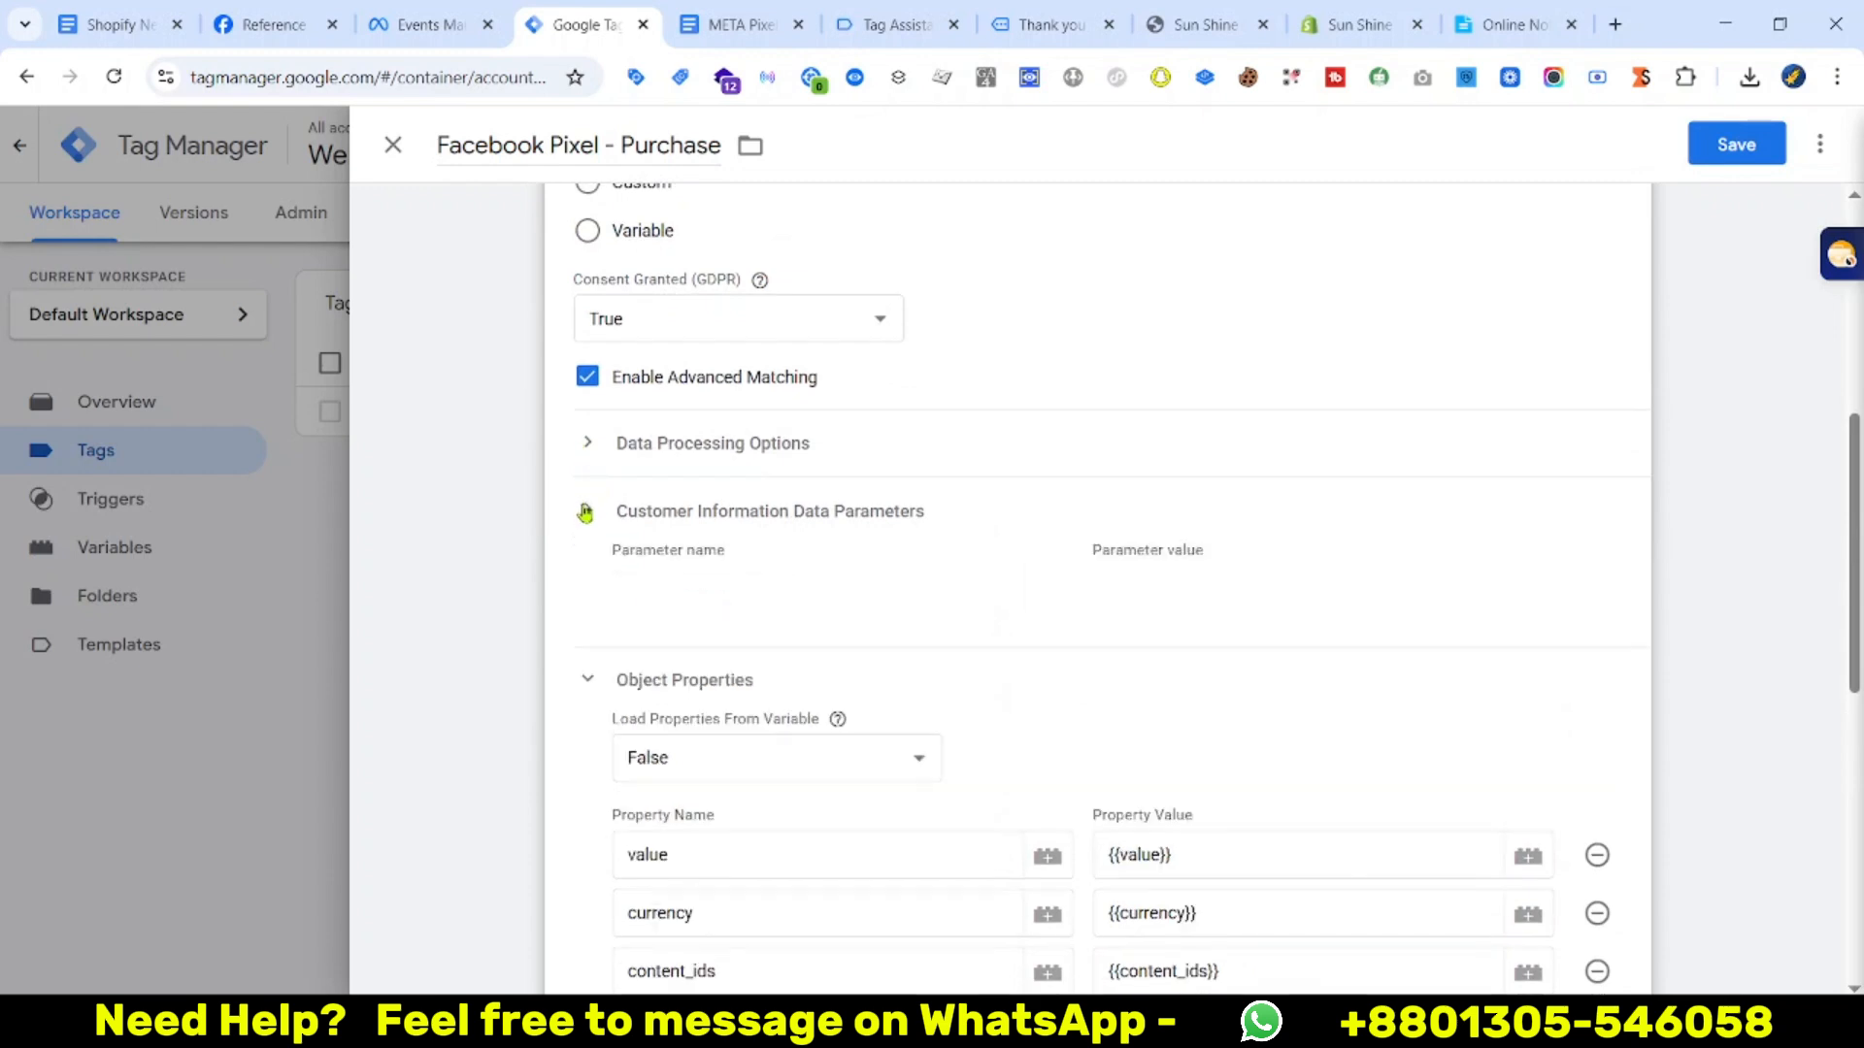
click(772, 592)
click(752, 652)
click(796, 594)
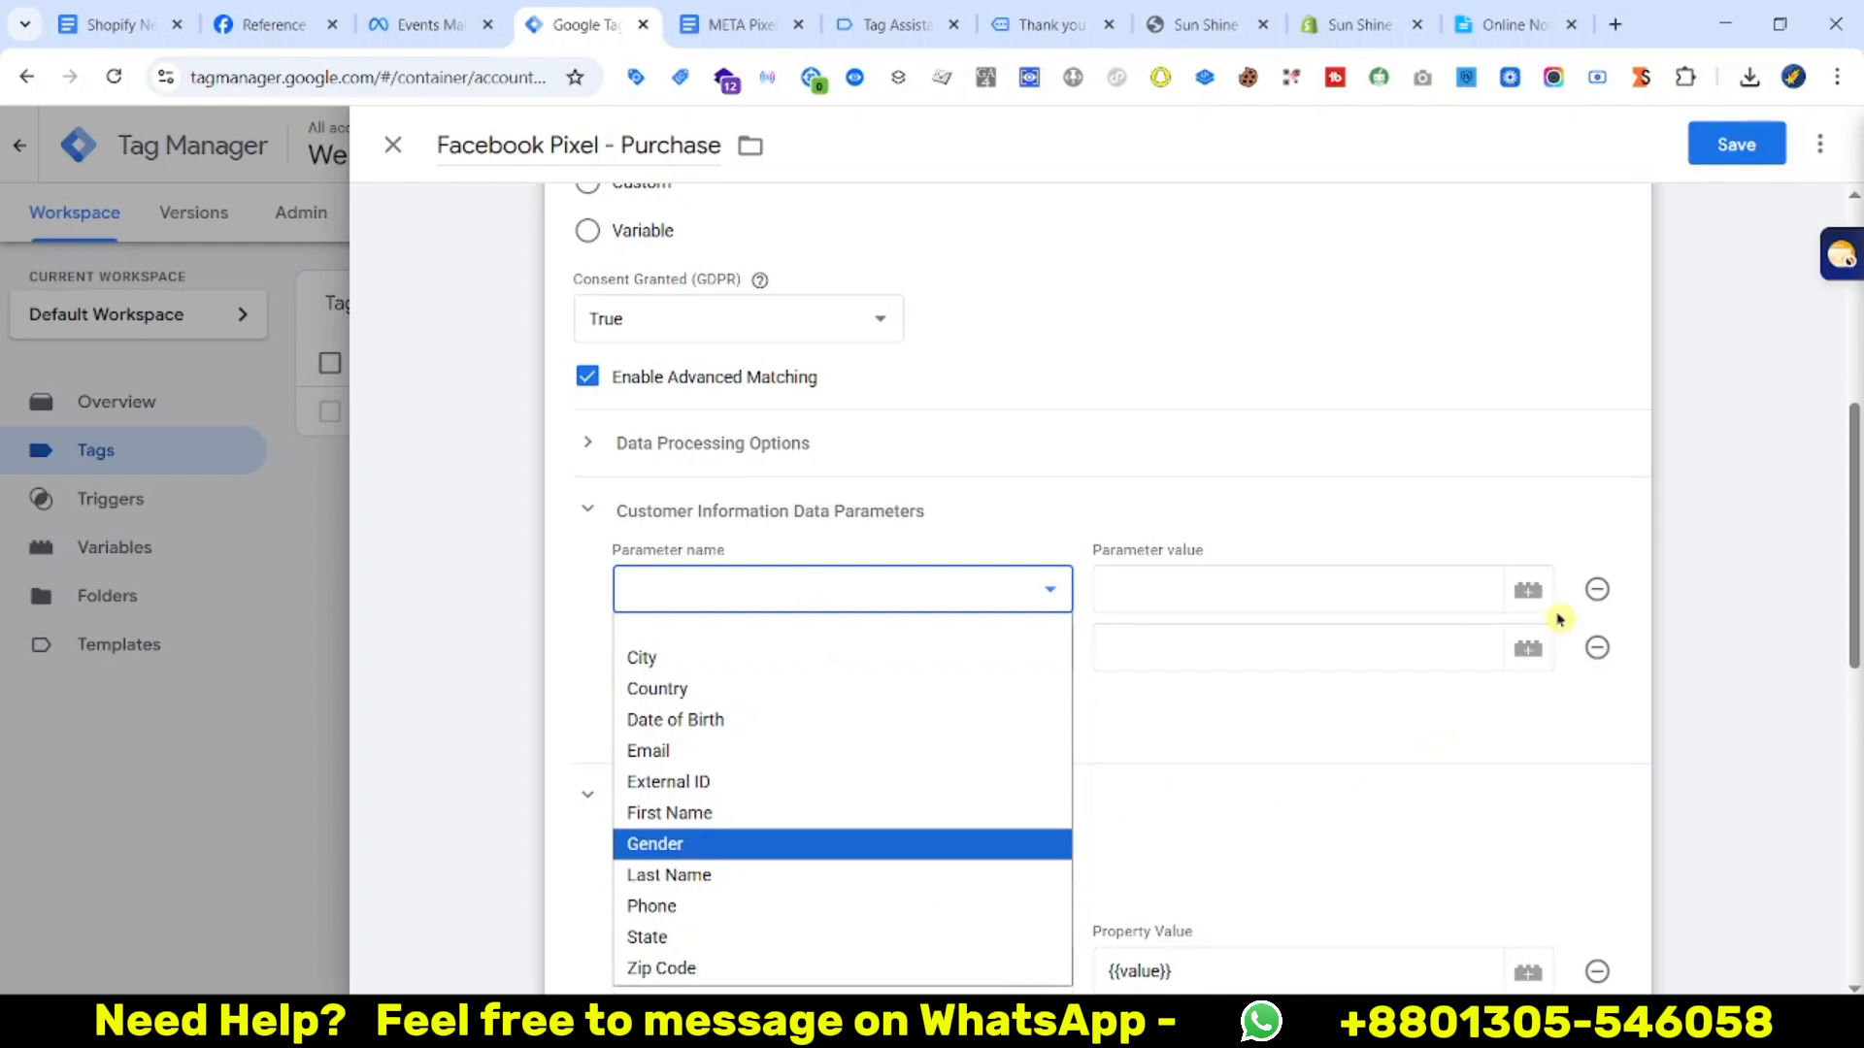
click(1598, 590)
click(1598, 591)
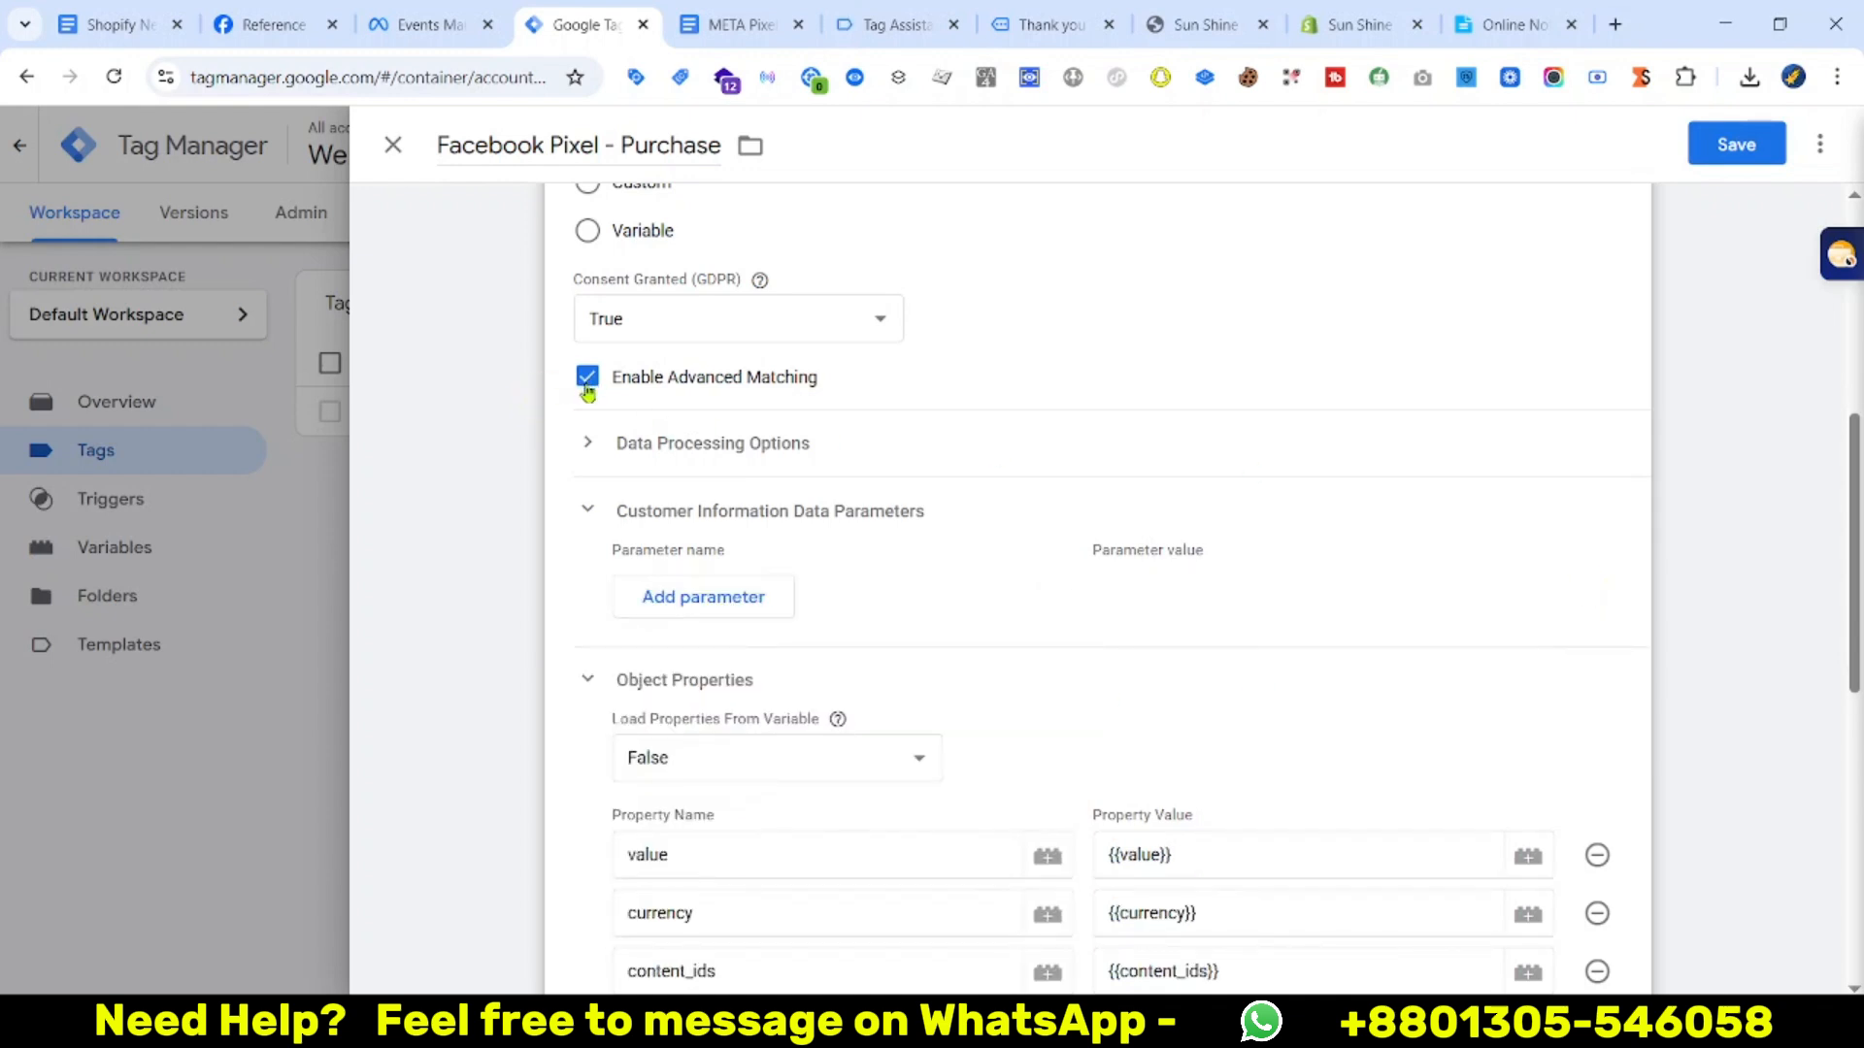
click(587, 385)
scroll(836, 482, down, 5)
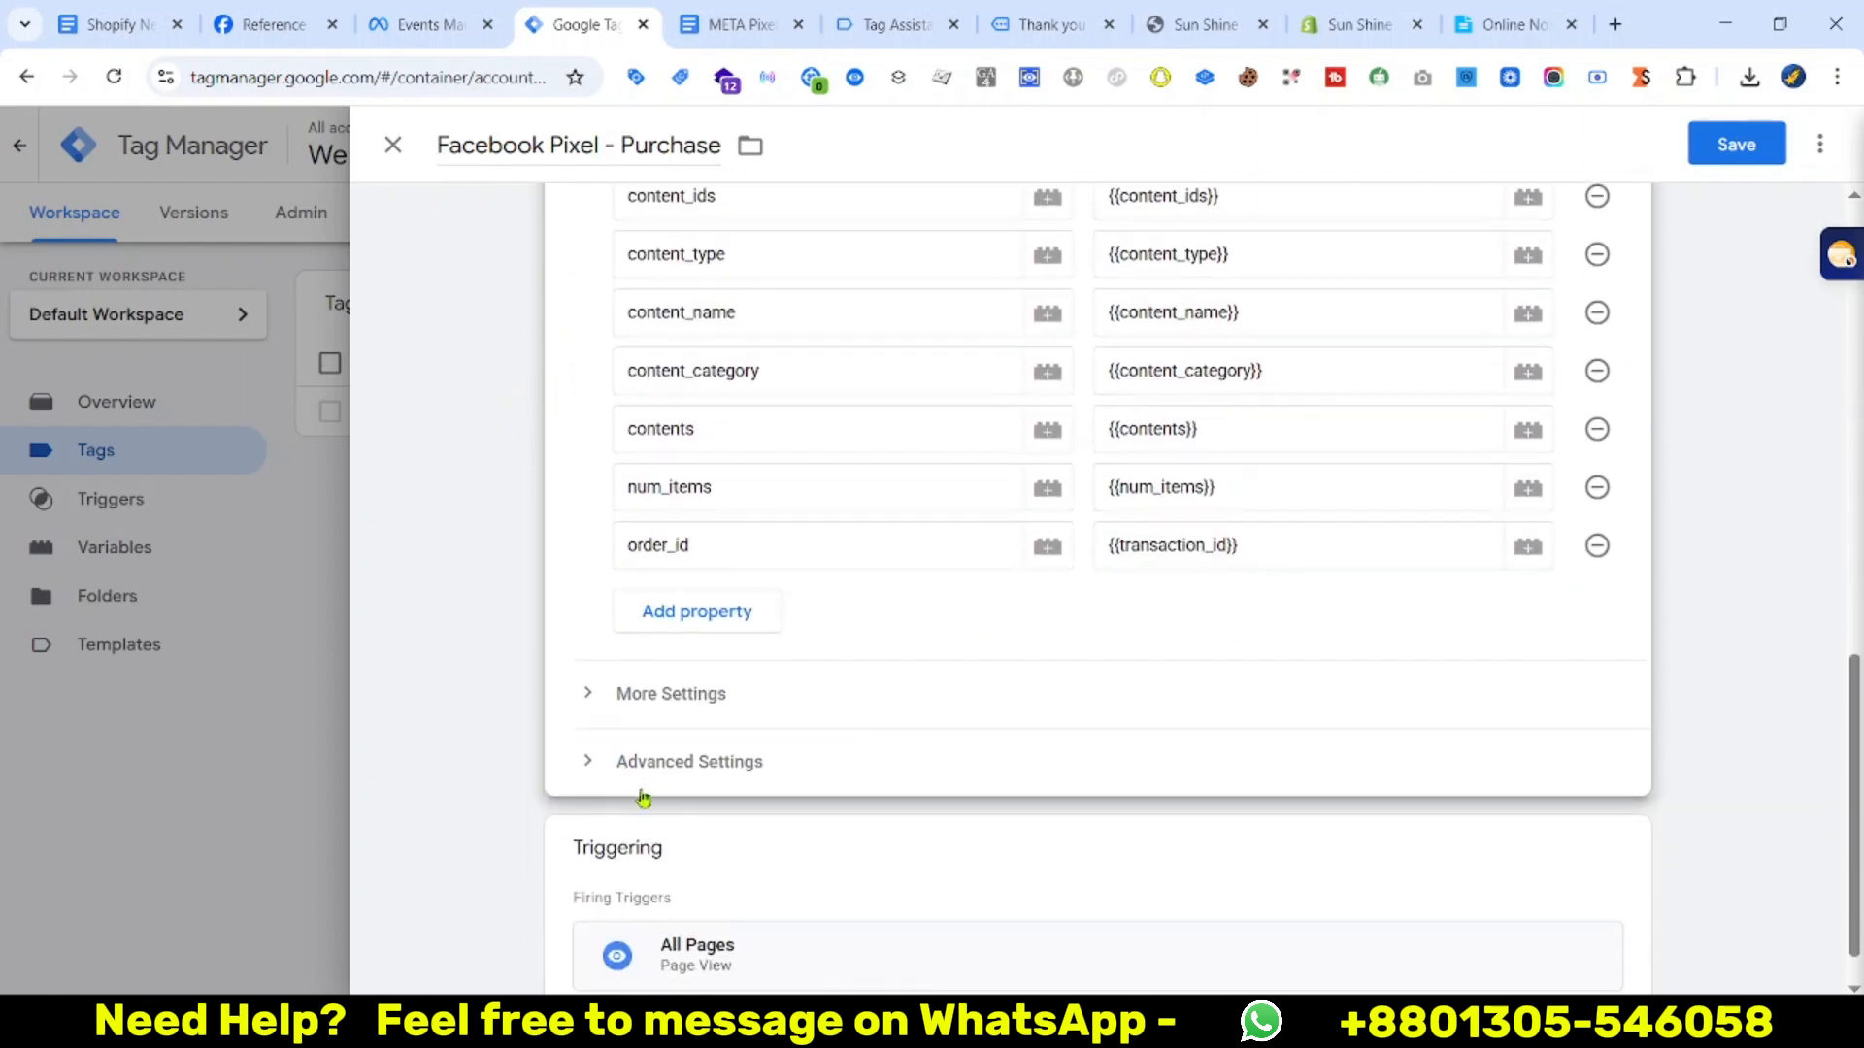
Replace the All Pages trigger with the purchase trigger and save the Purchase tag
click(944, 820)
click(1585, 919)
click(1181, 832)
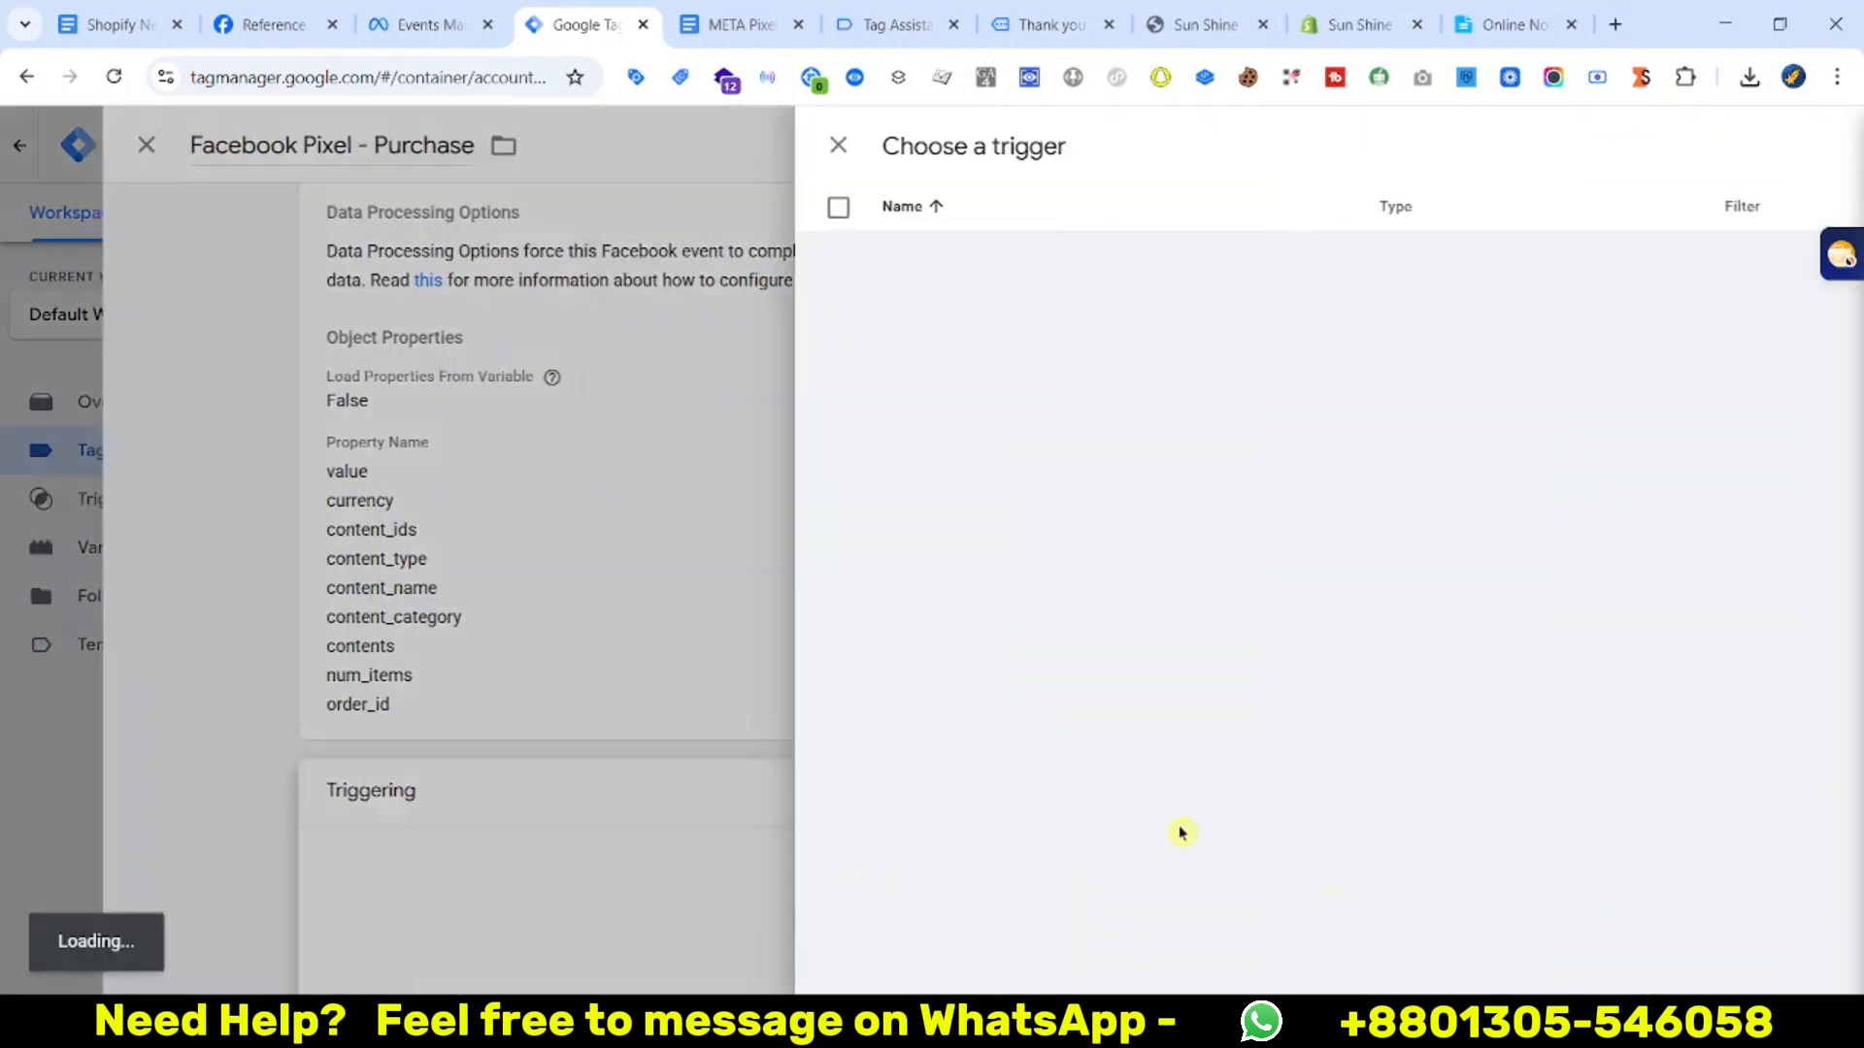
click(574, 408)
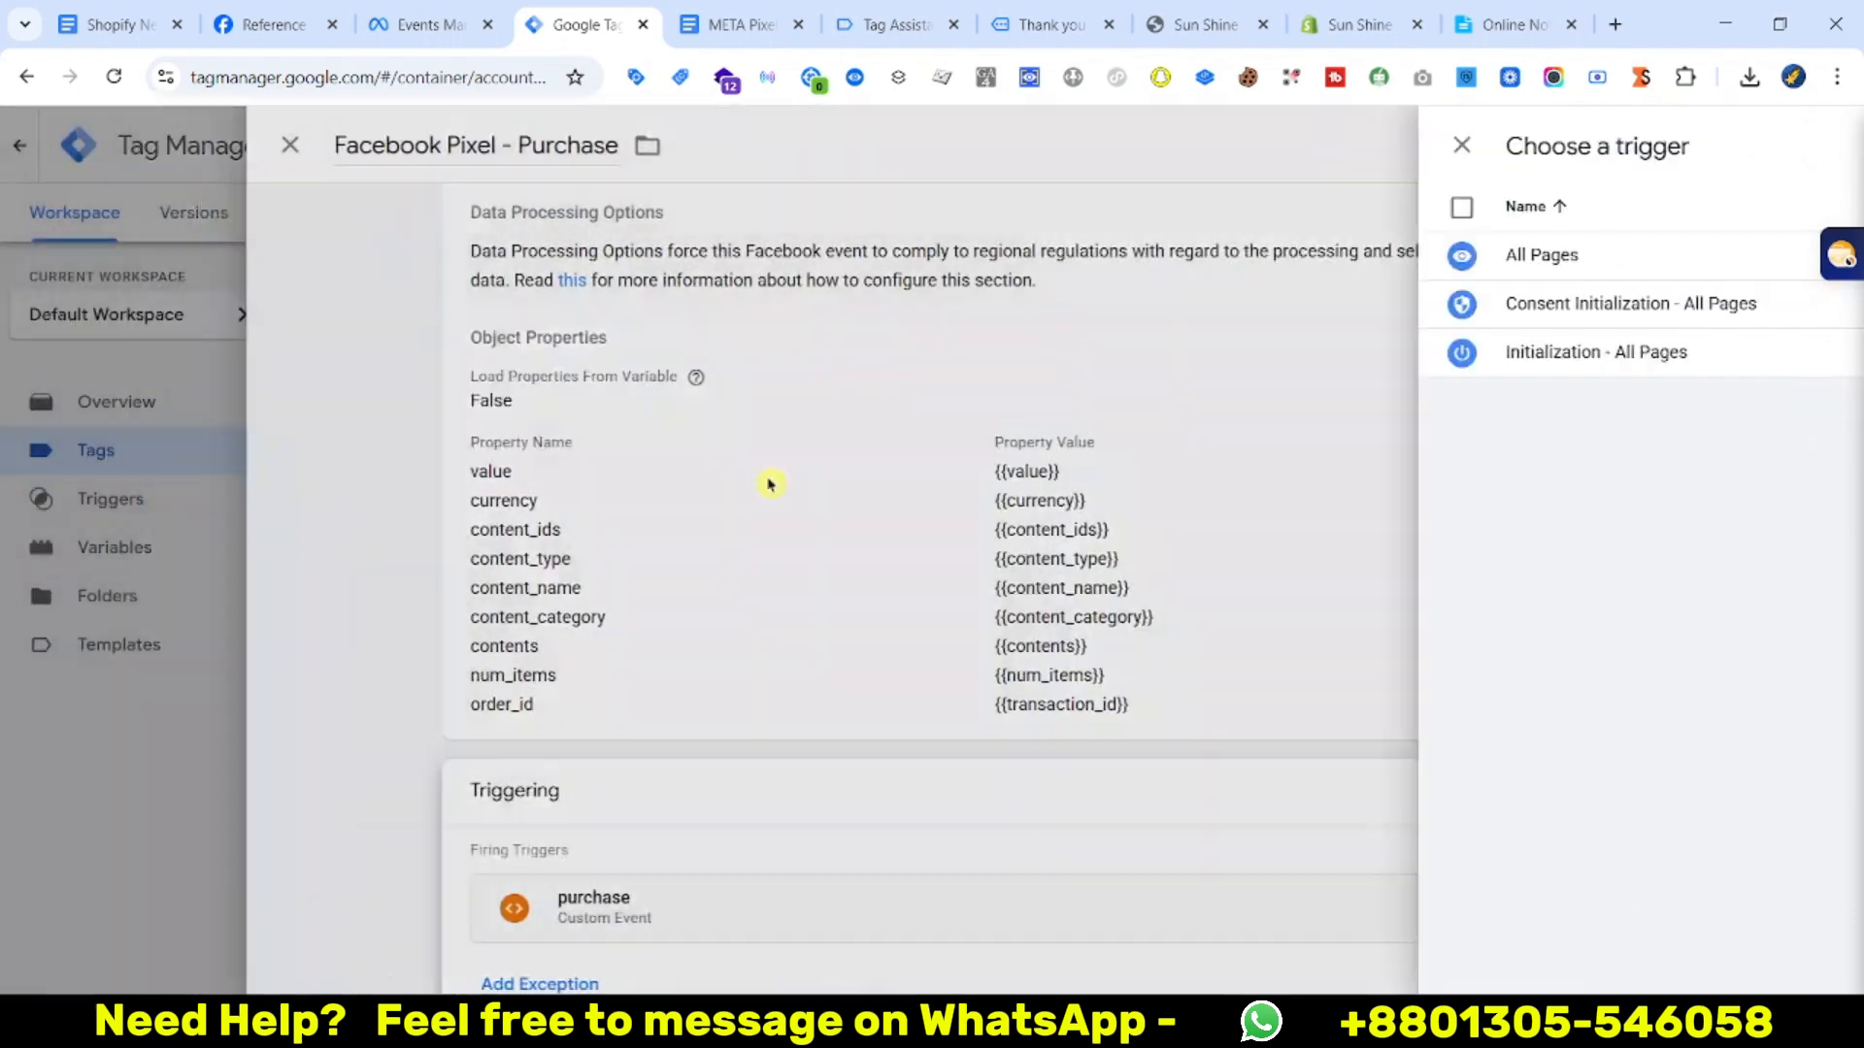
scroll(1206, 746, up, 5)
click(1739, 145)
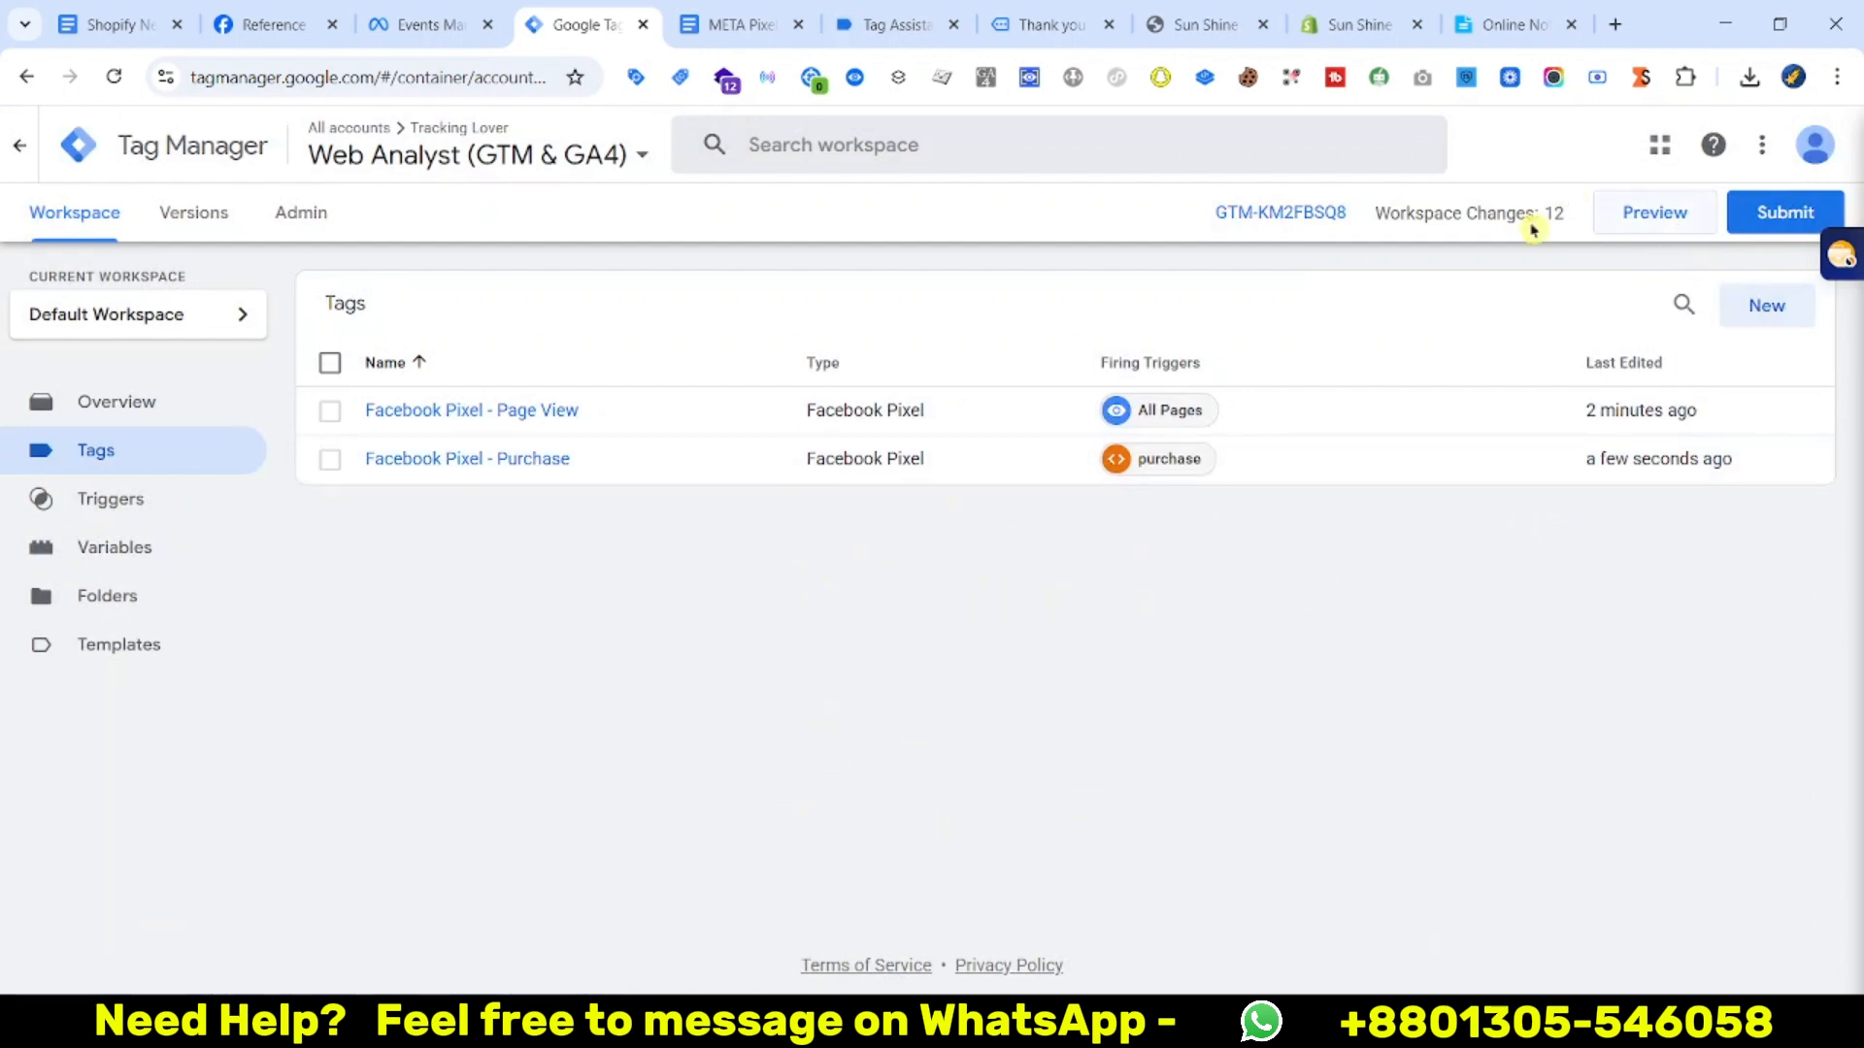
Start GTM Preview, open Events Manager Test events, and continue to the sun-shine-bd.myshopify.com store
click(1632, 227)
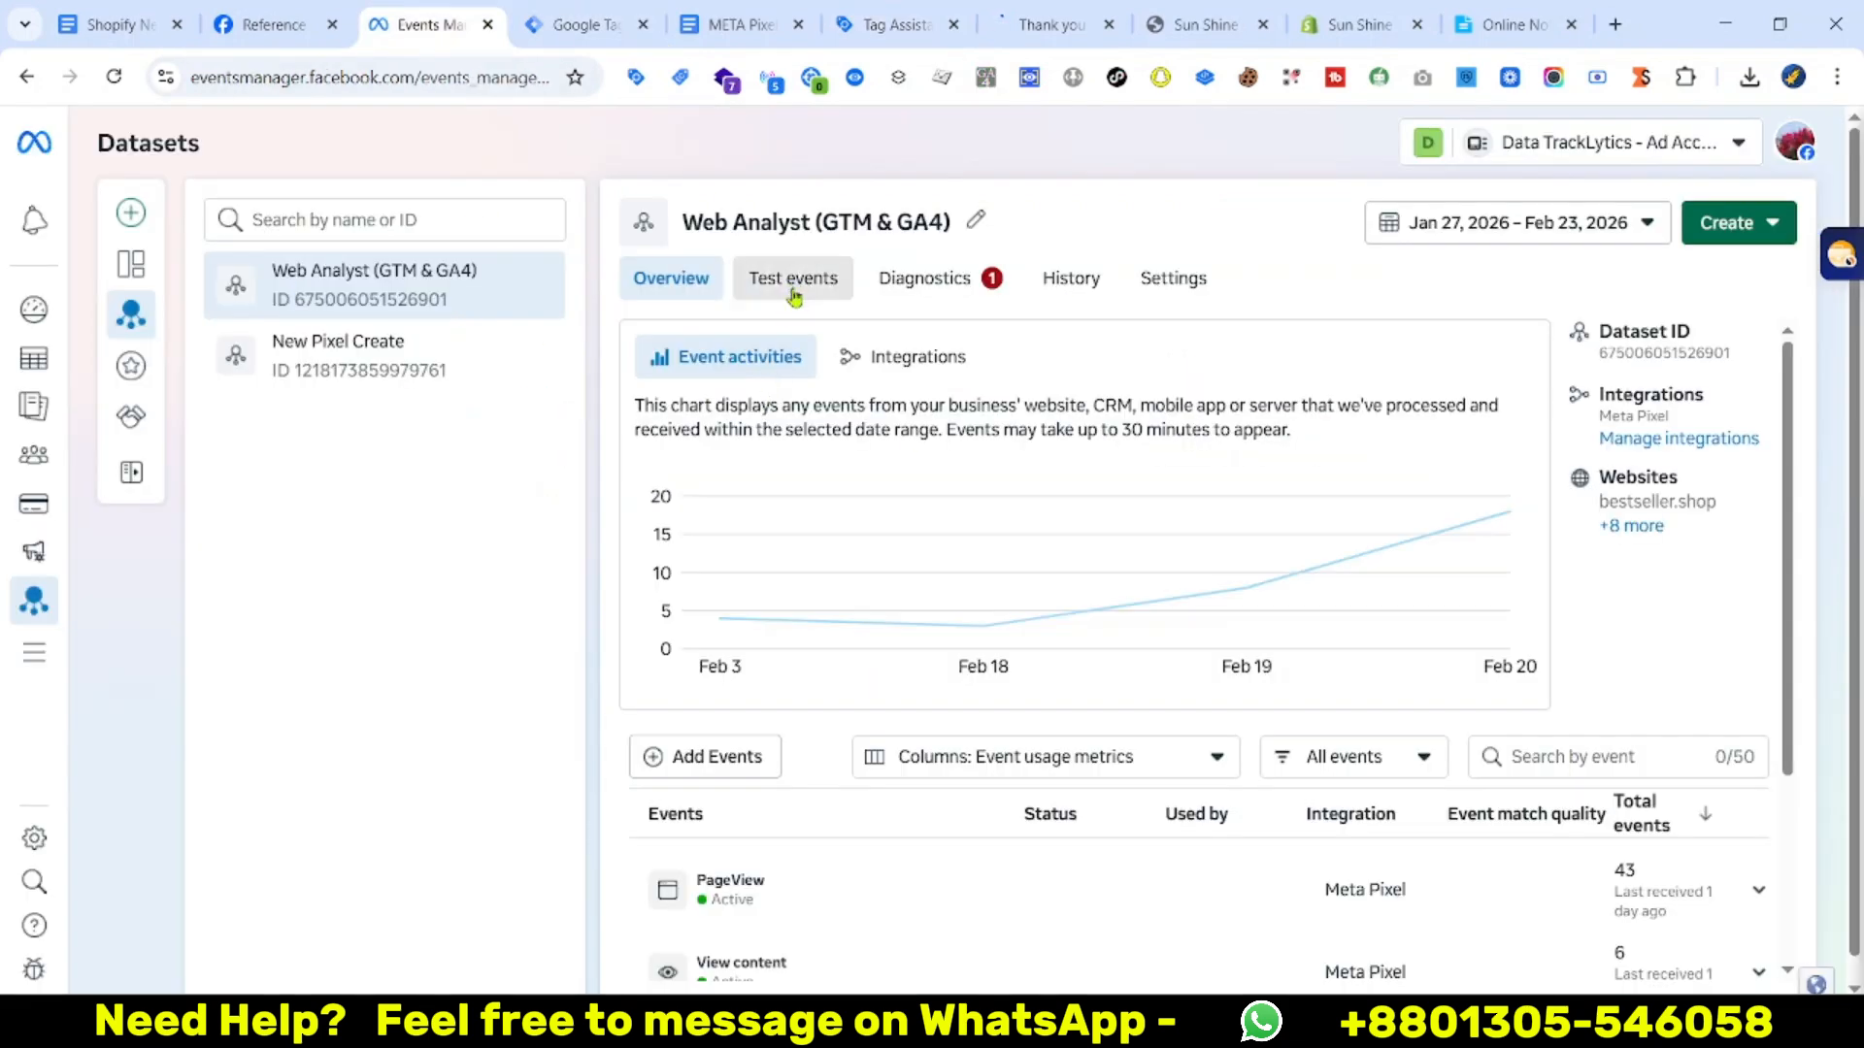
click(793, 291)
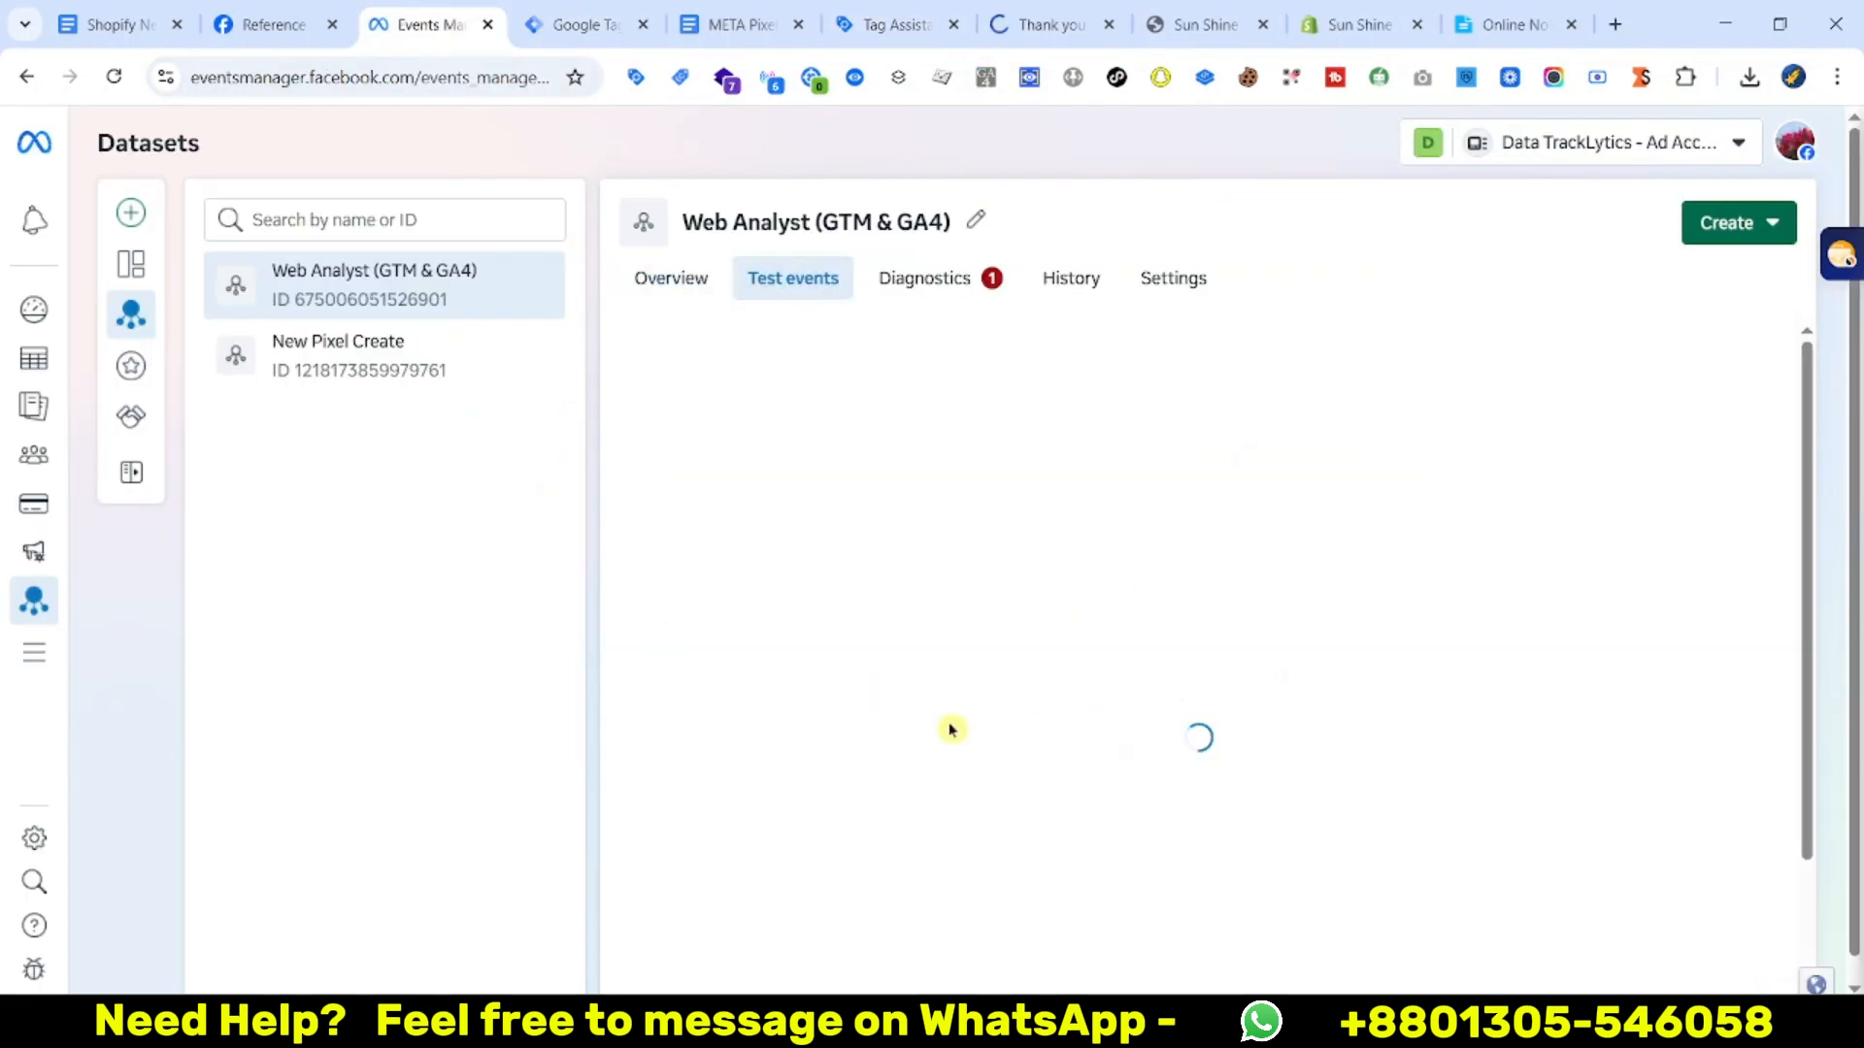
scroll(949, 662, down, 1)
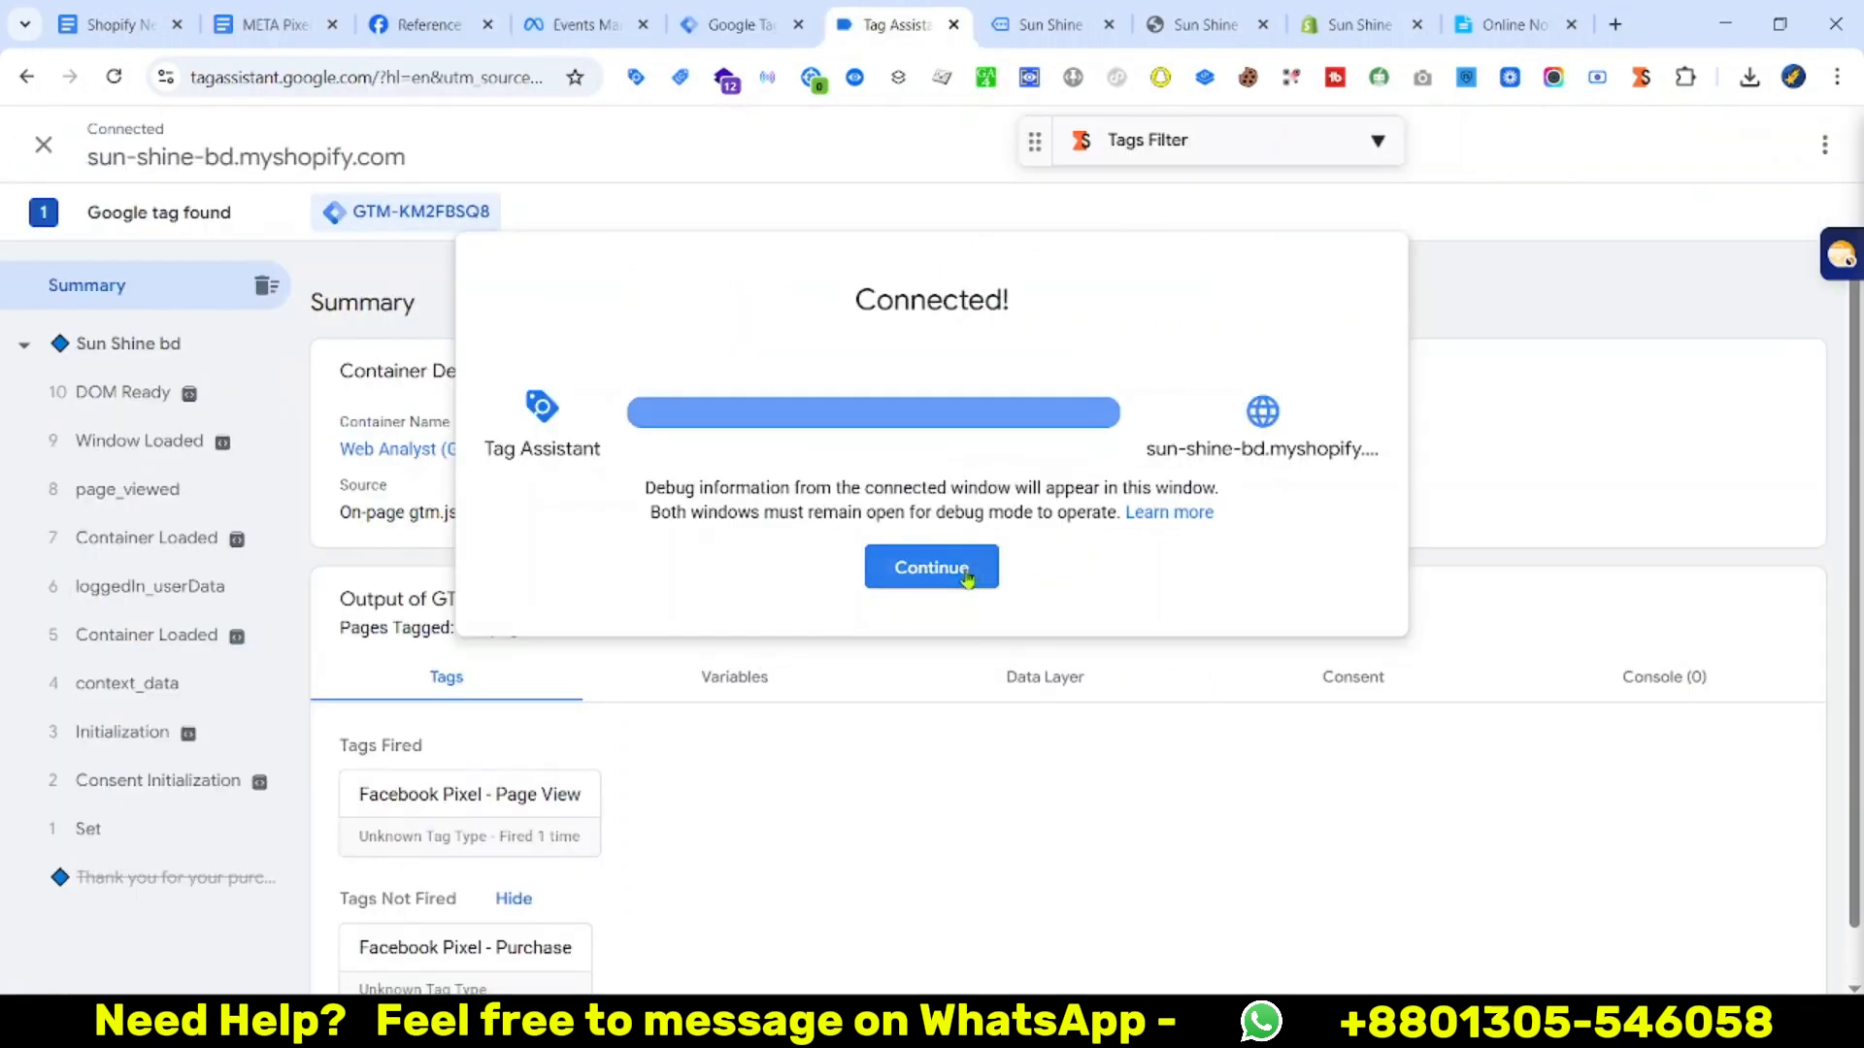
click(932, 566)
click(1080, 12)
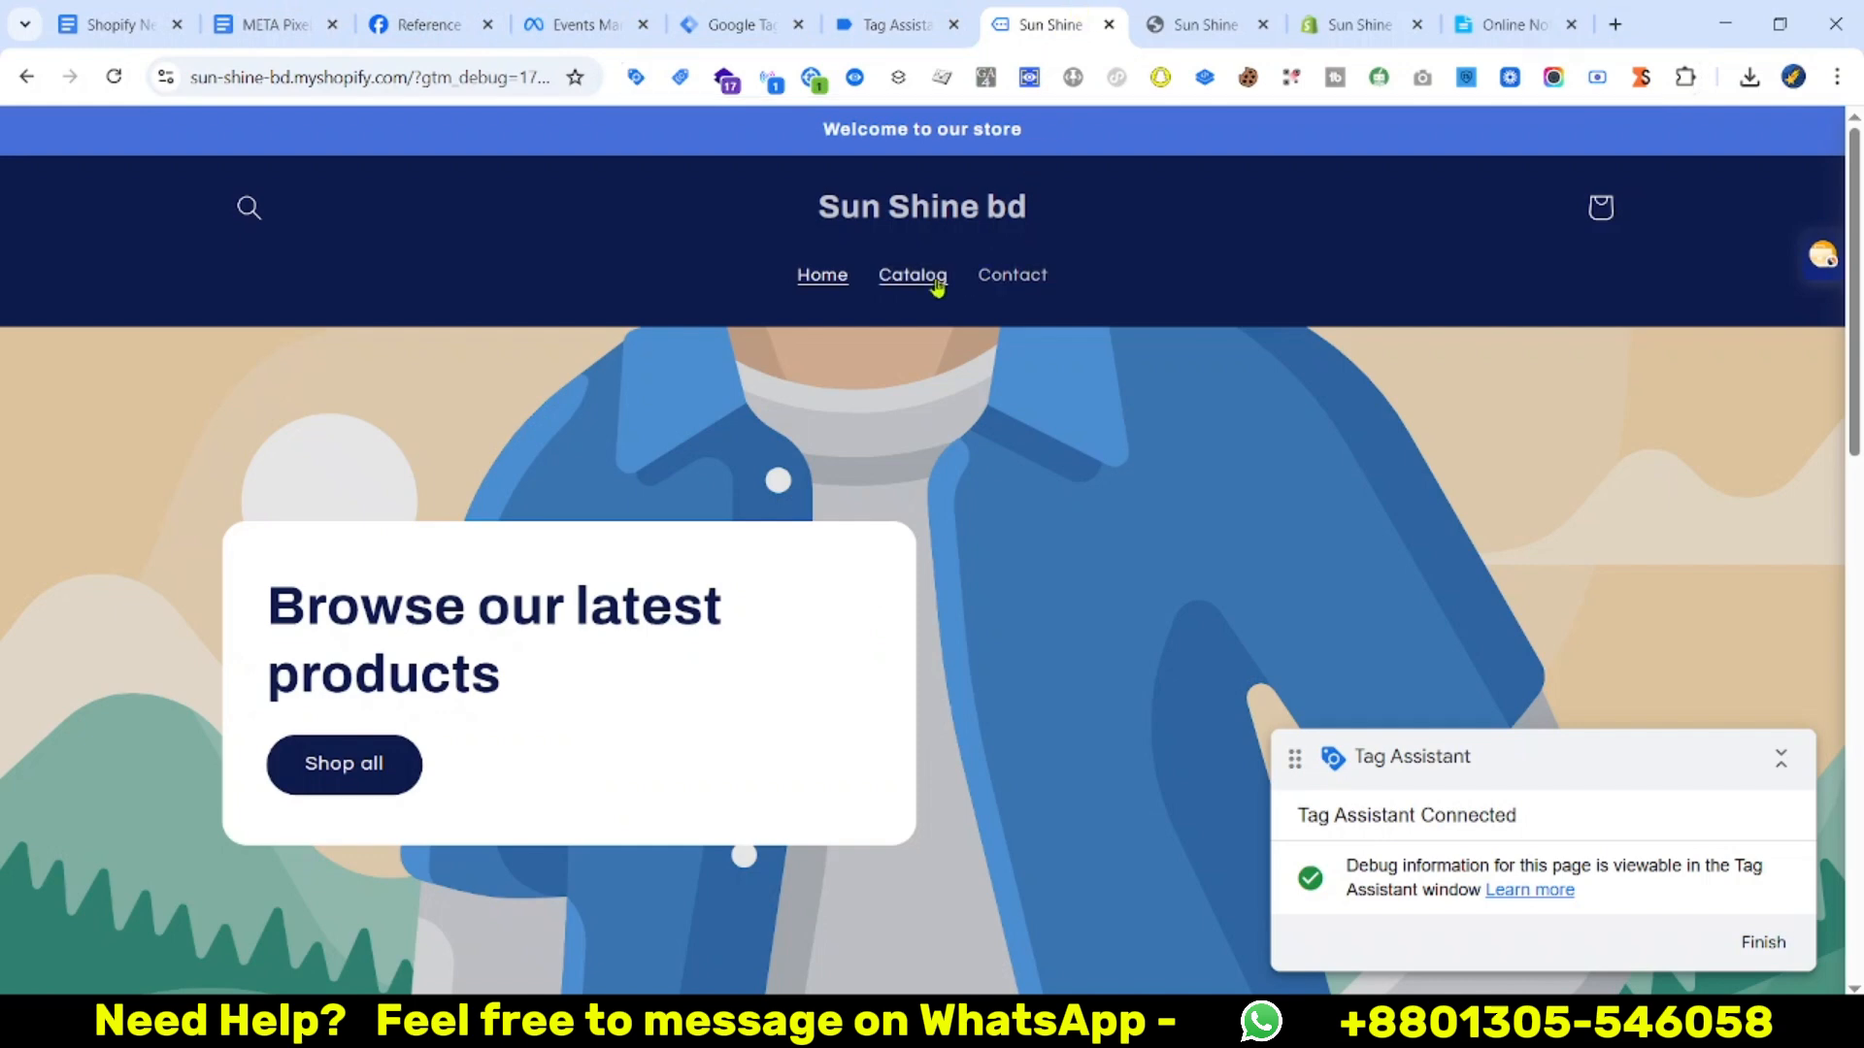
Add the Cannon EOS - 700D camera and Body Shampoo (Milk) to the cart
scroll(1019, 404, down, 9)
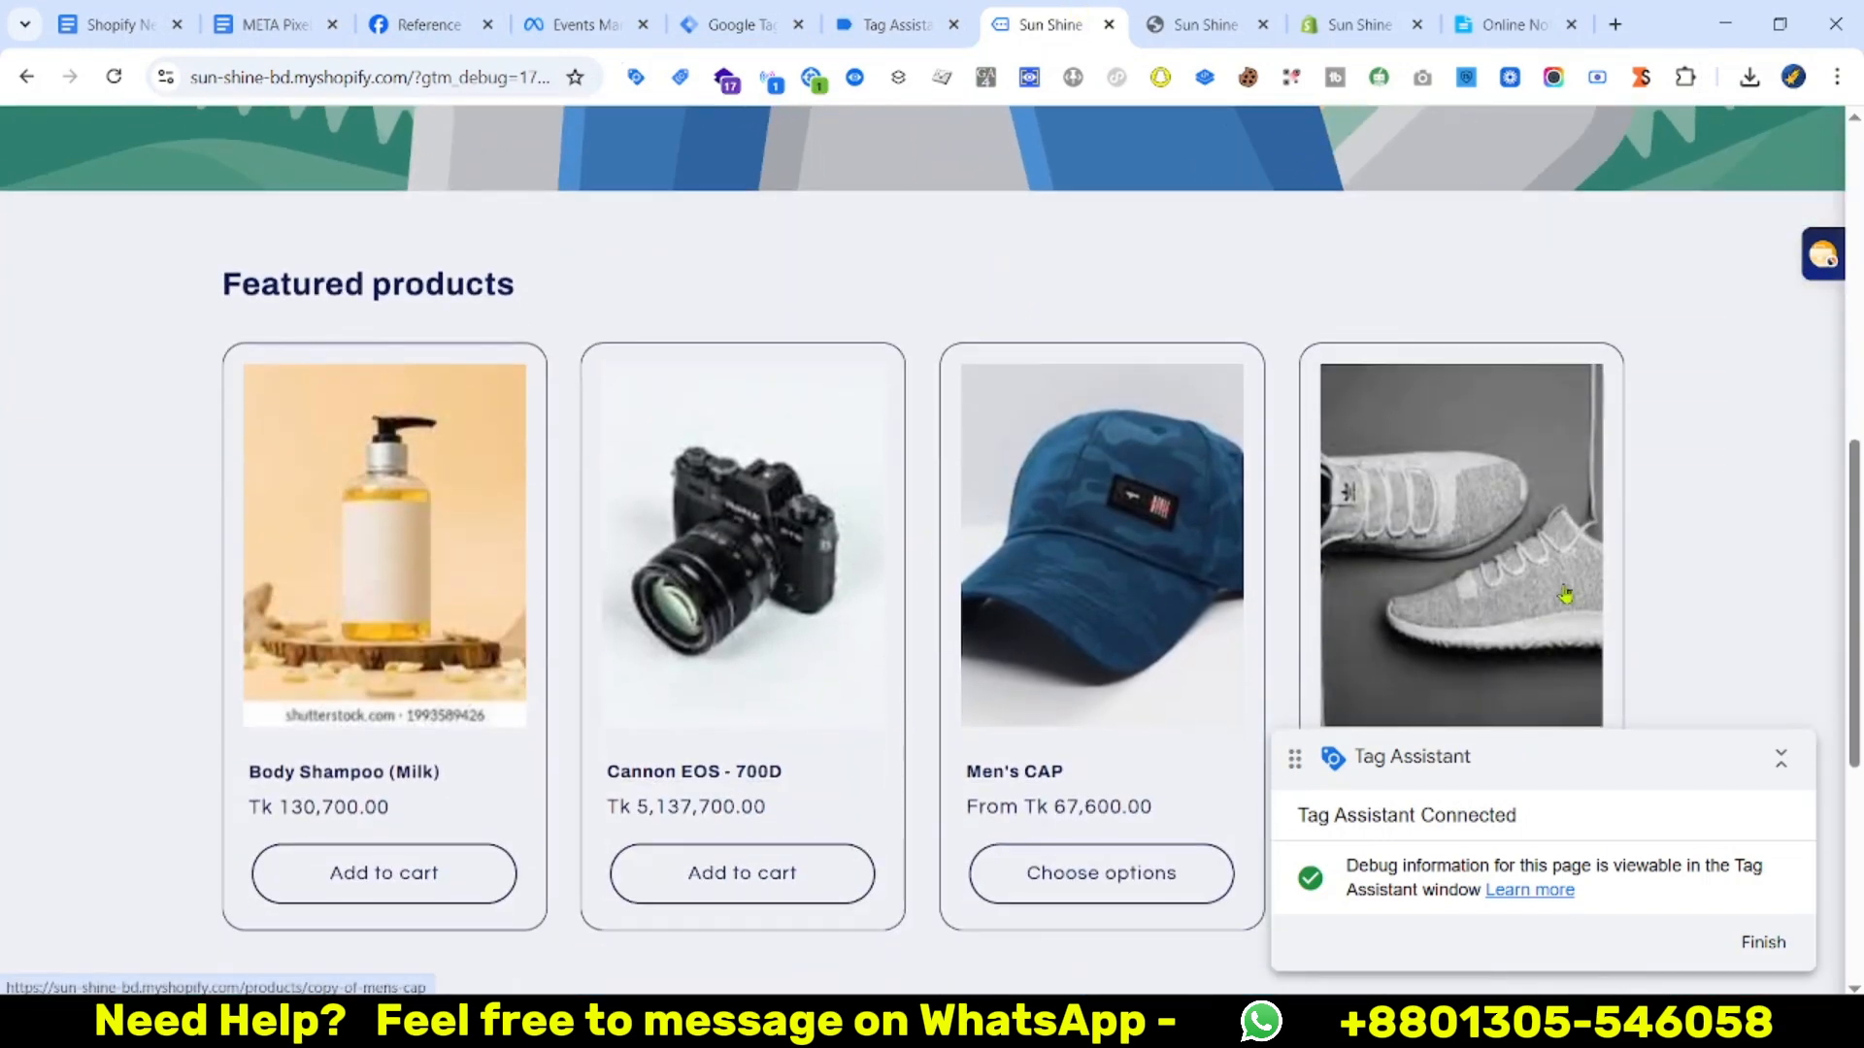
scroll(1195, 520, down, 3)
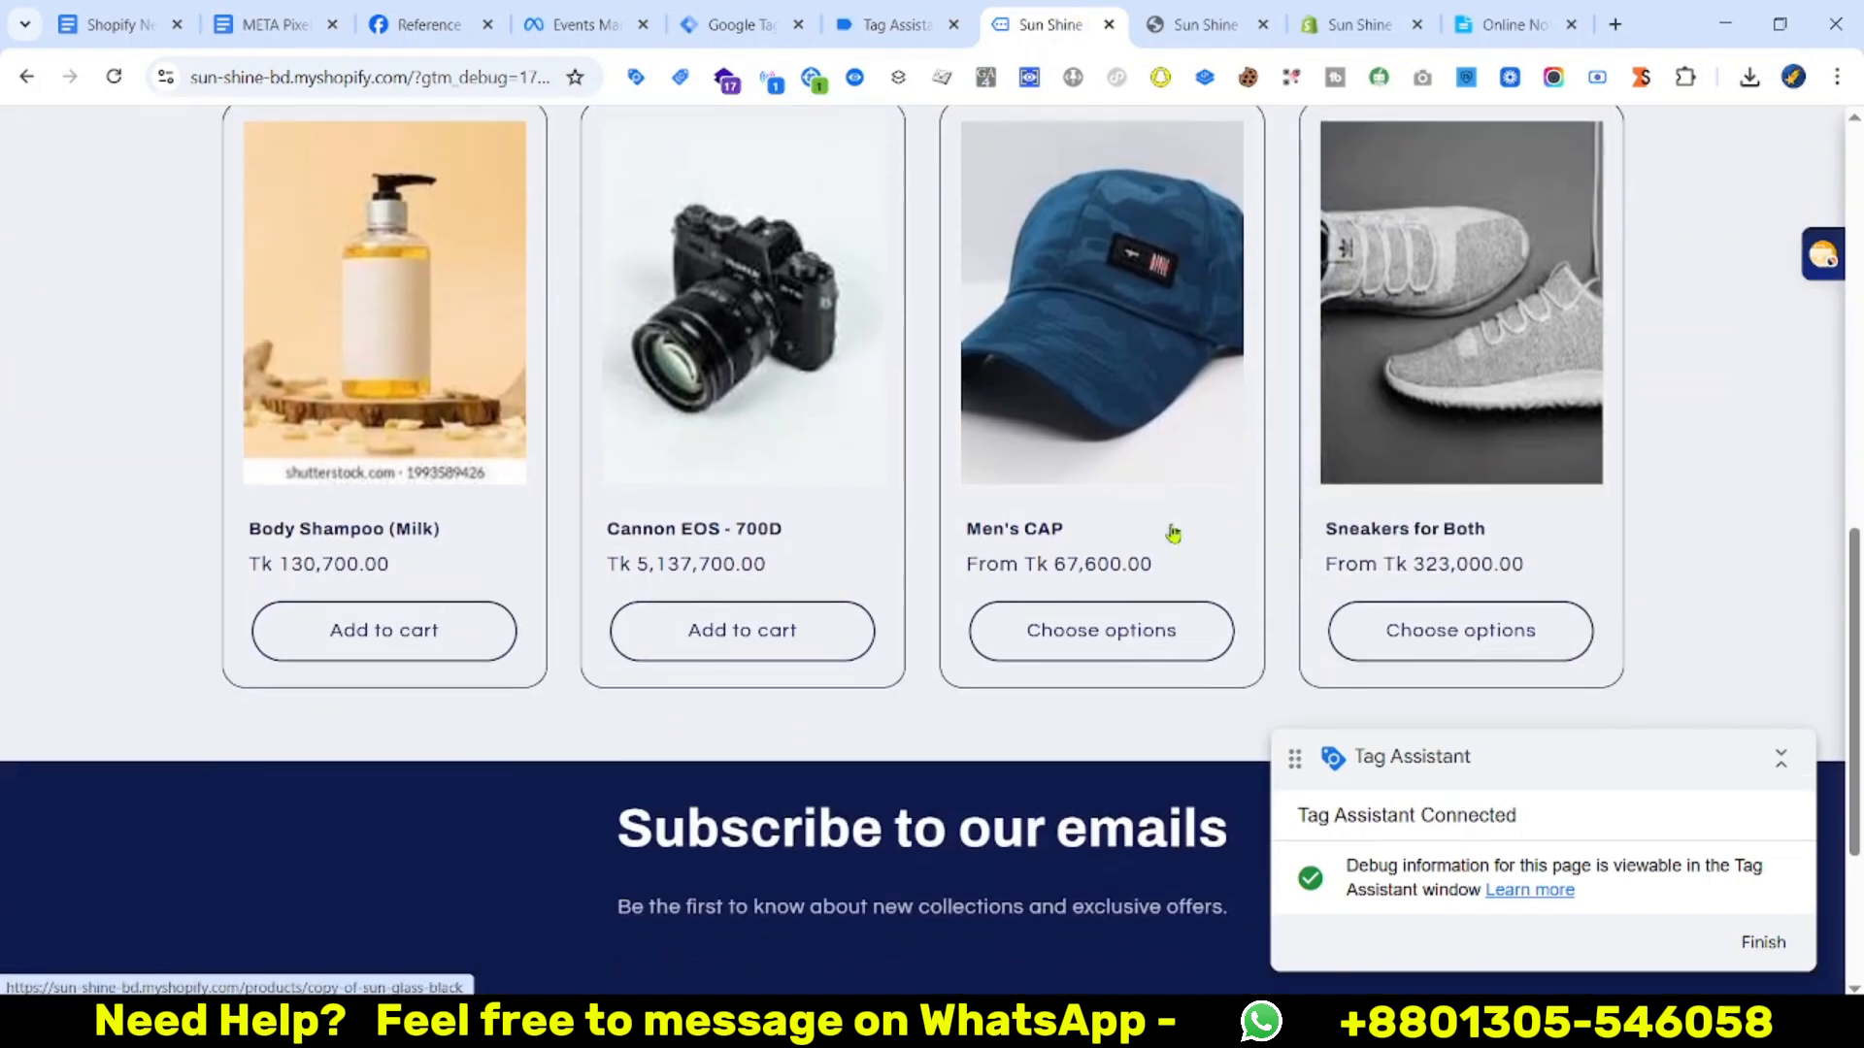
click(749, 632)
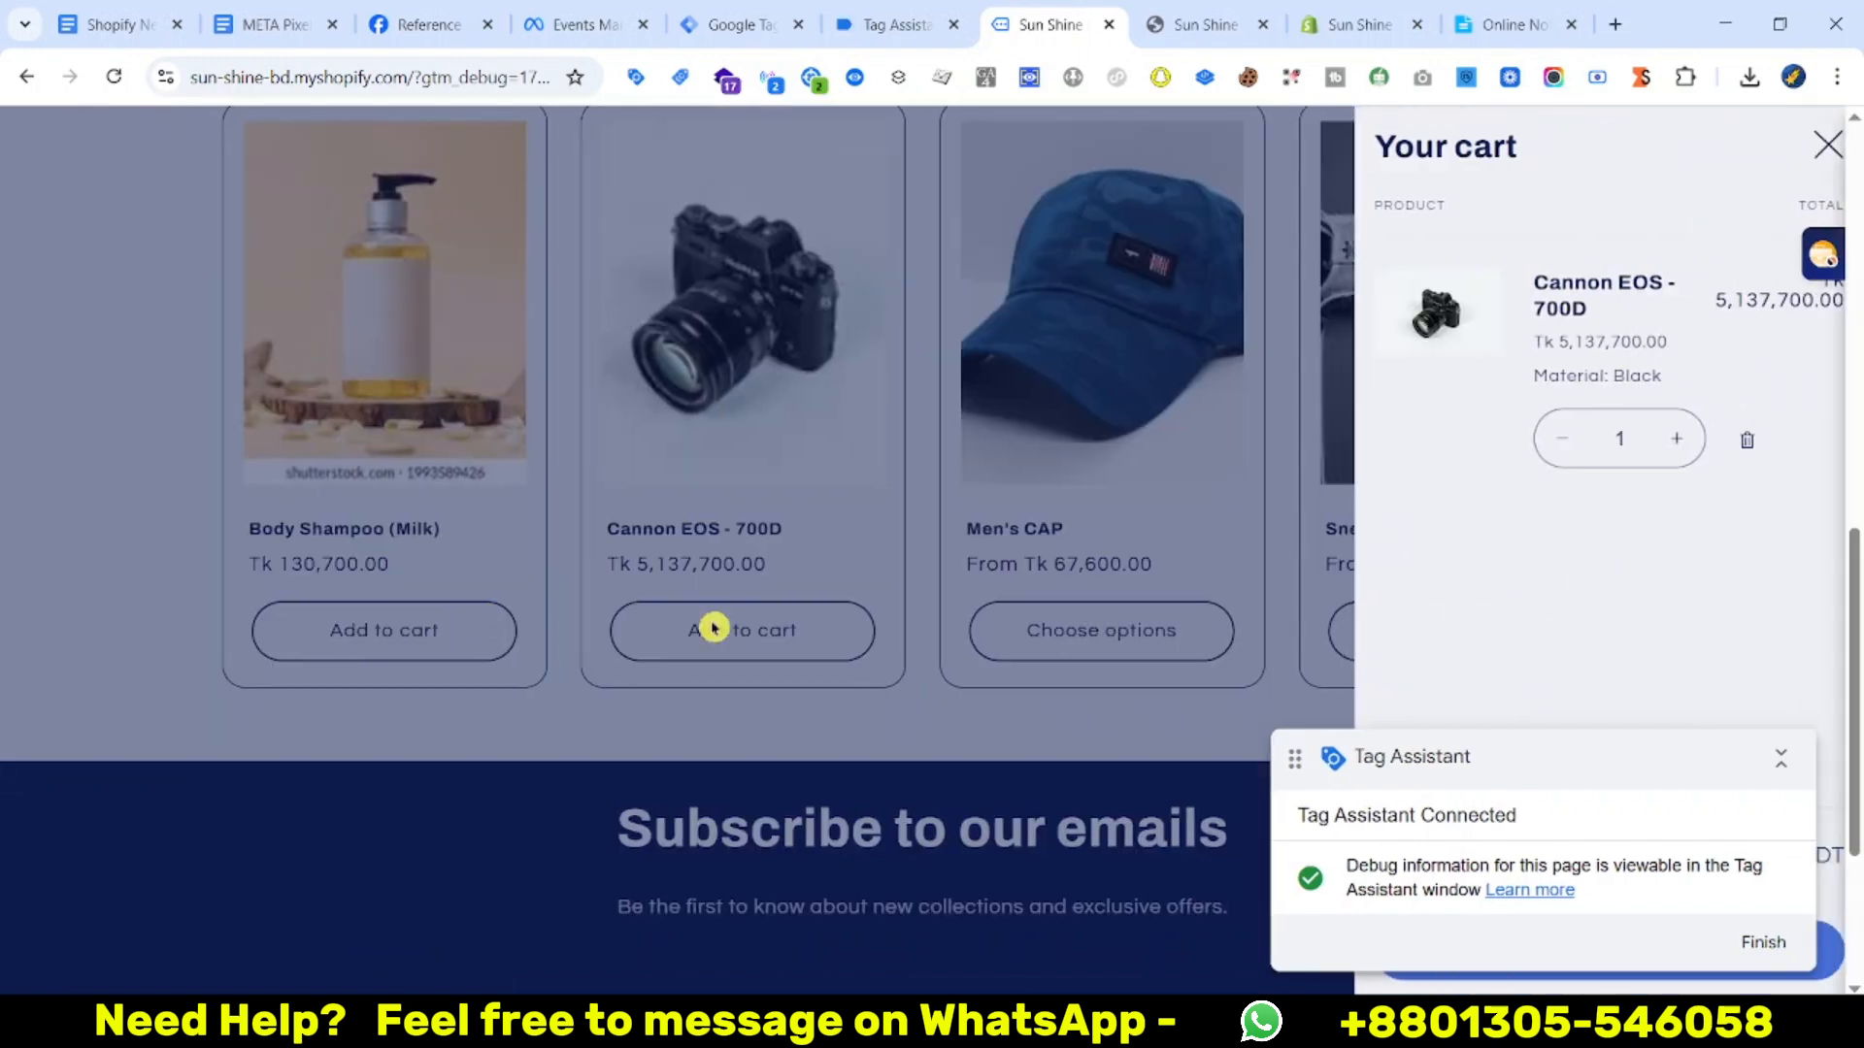
click(716, 624)
click(352, 652)
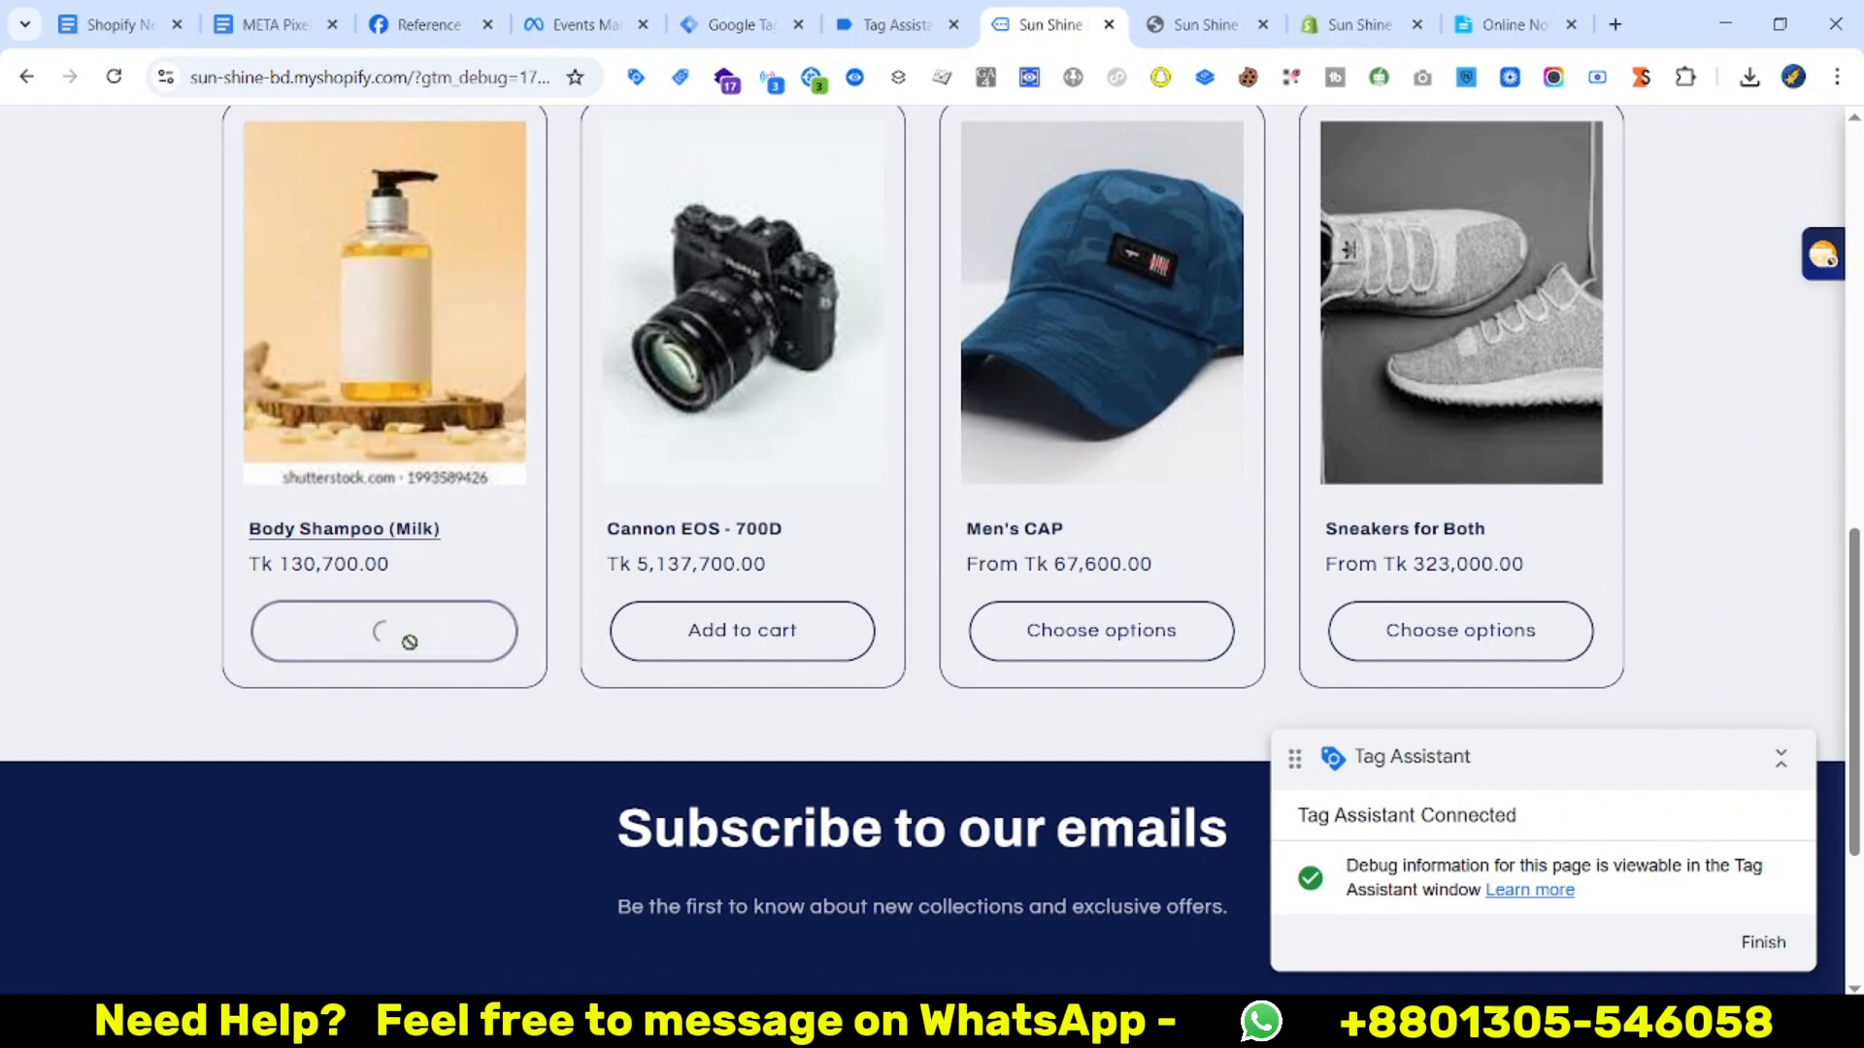
scroll(964, 740, up, 1)
drag(1464, 750, 69, 707)
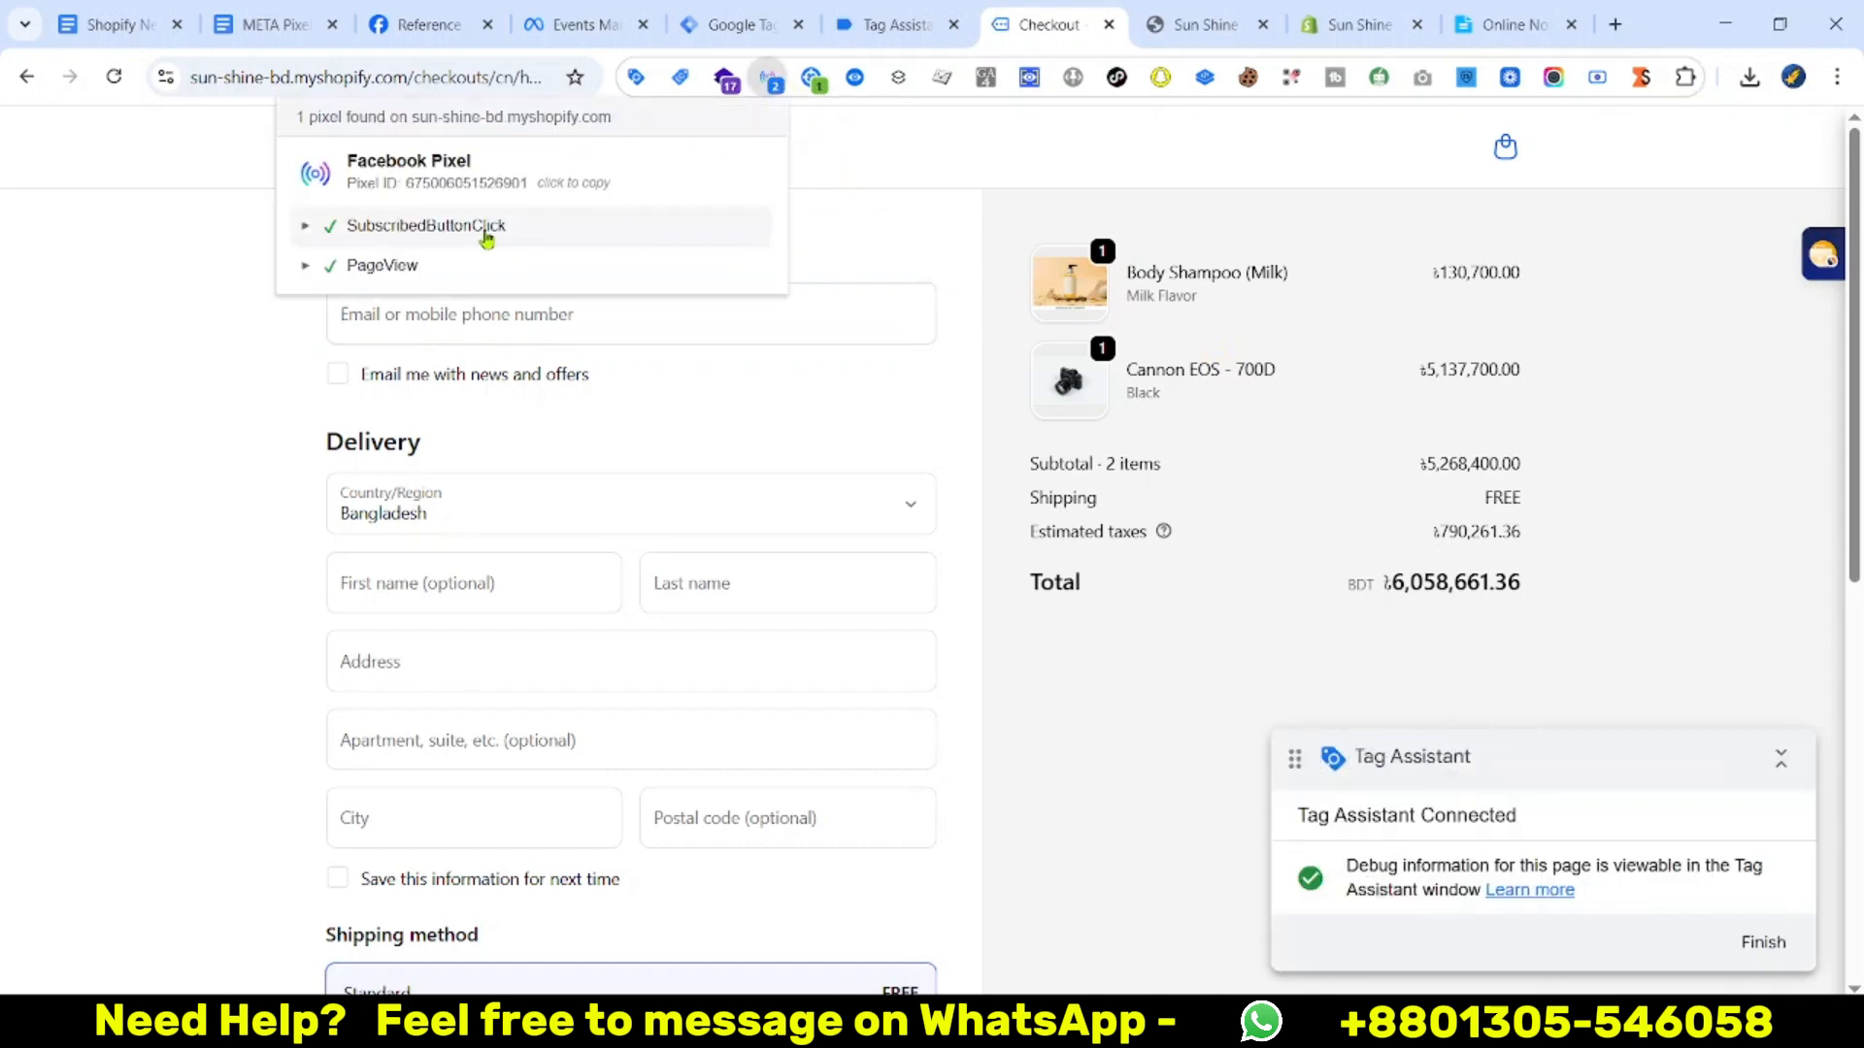
Check in Pixel Helper which pixel events fired on the checkout page
click(388, 264)
click(249, 420)
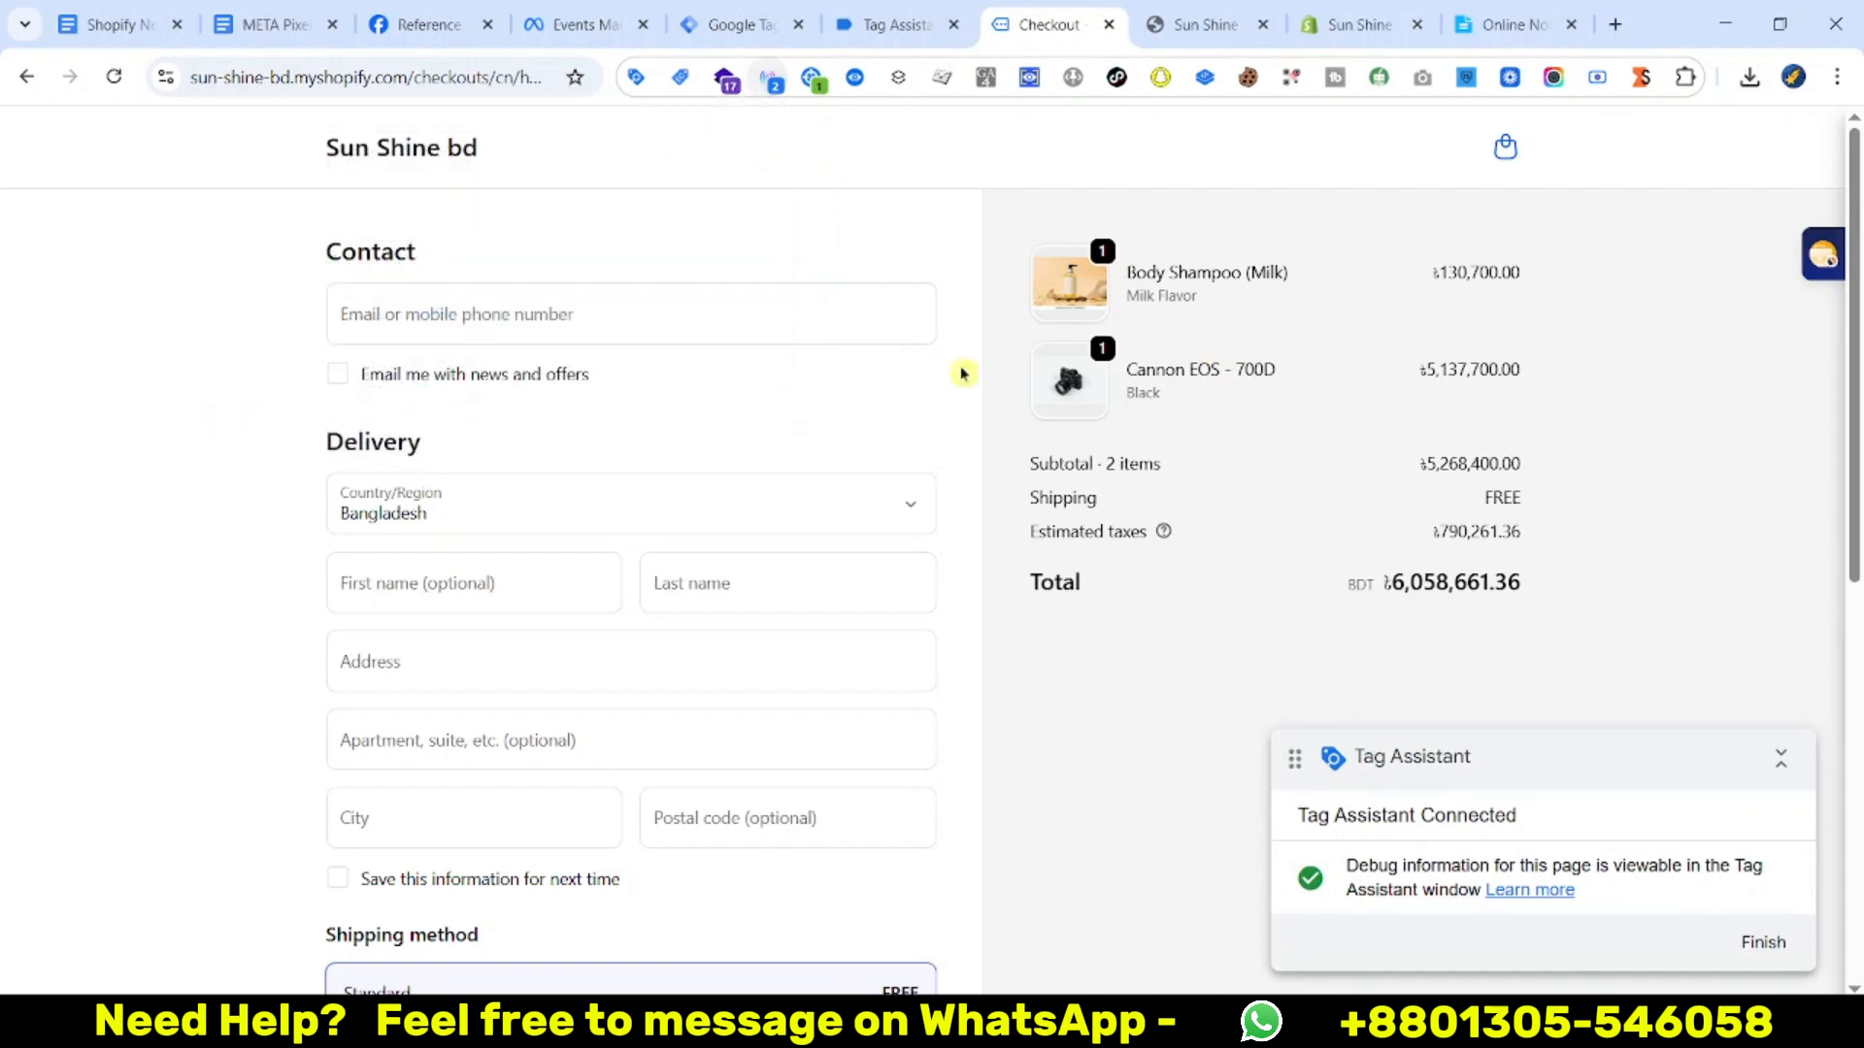
scroll(450, 304, down, 1)
scroll(467, 287, up, 1)
Autofill contact details, enter test card 1, expiry 1129, code 123, and pay
click(483, 318)
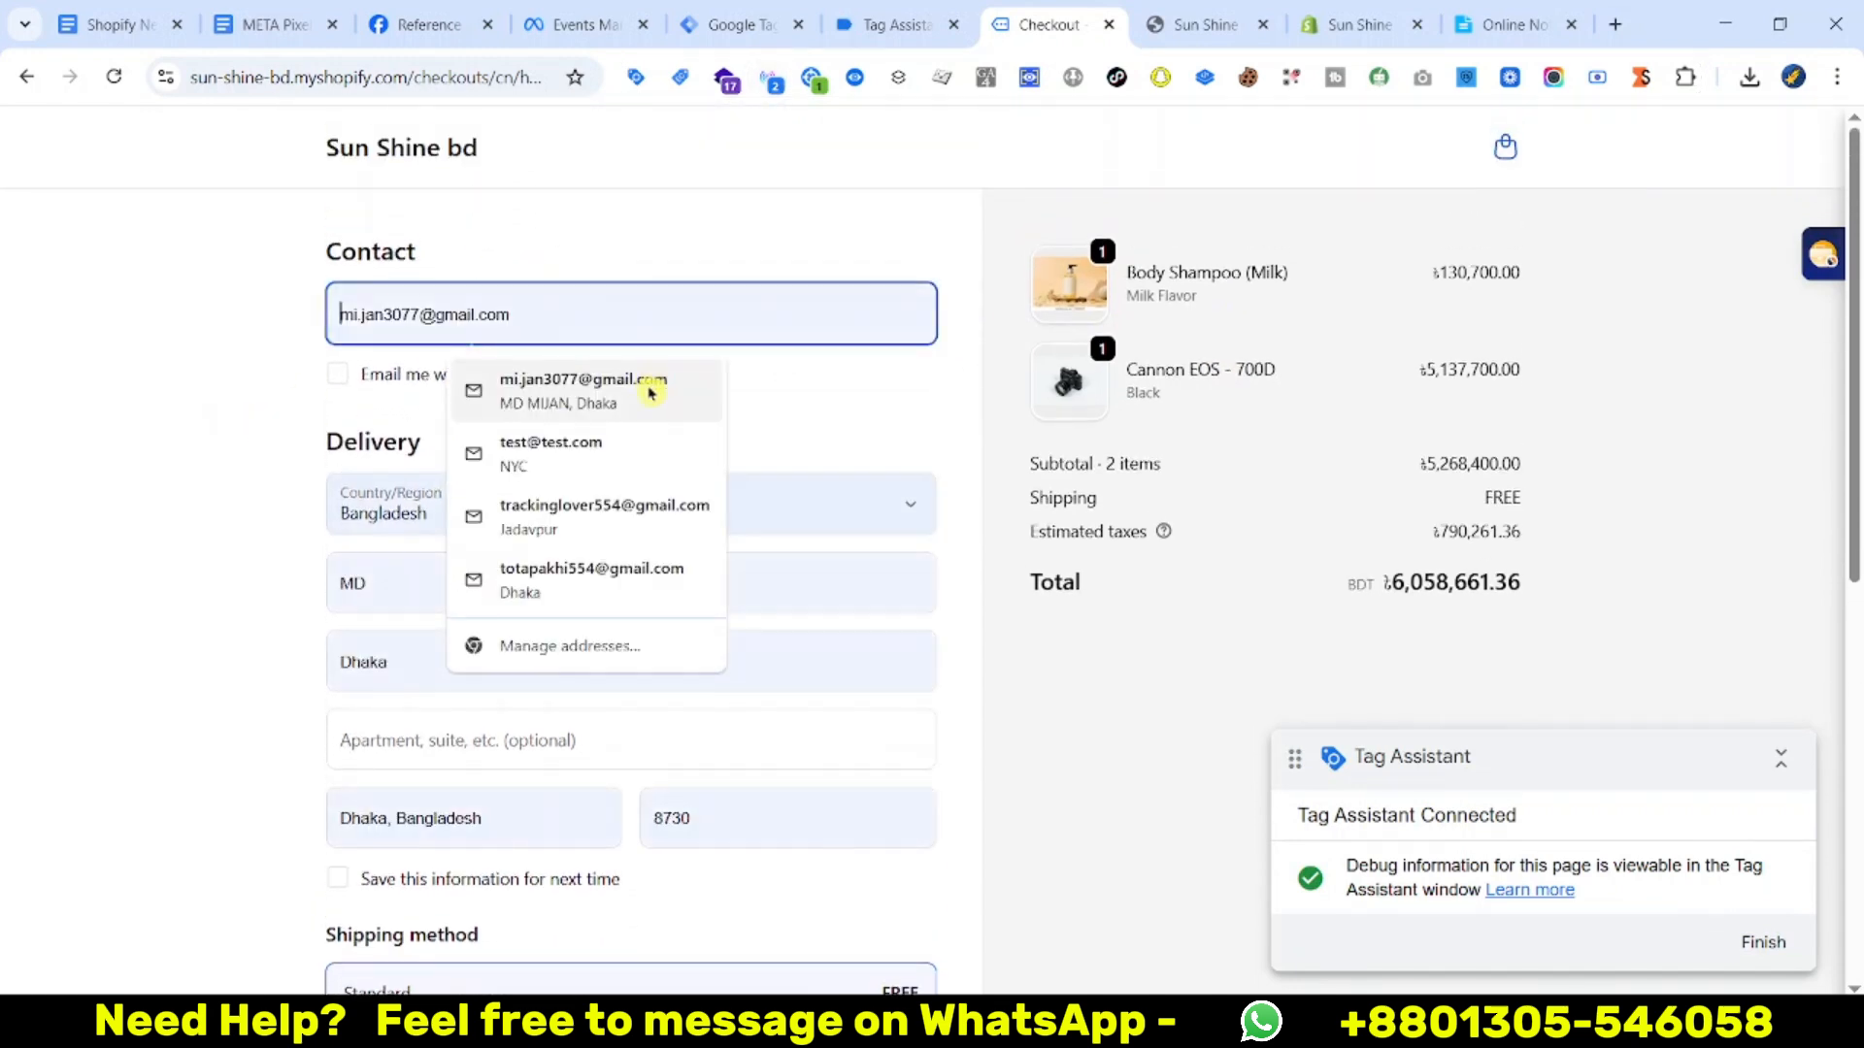
click(645, 382)
scroll(515, 624, down, 2)
scroll(504, 726, down, 1)
click(486, 645)
text(1)
click(449, 719)
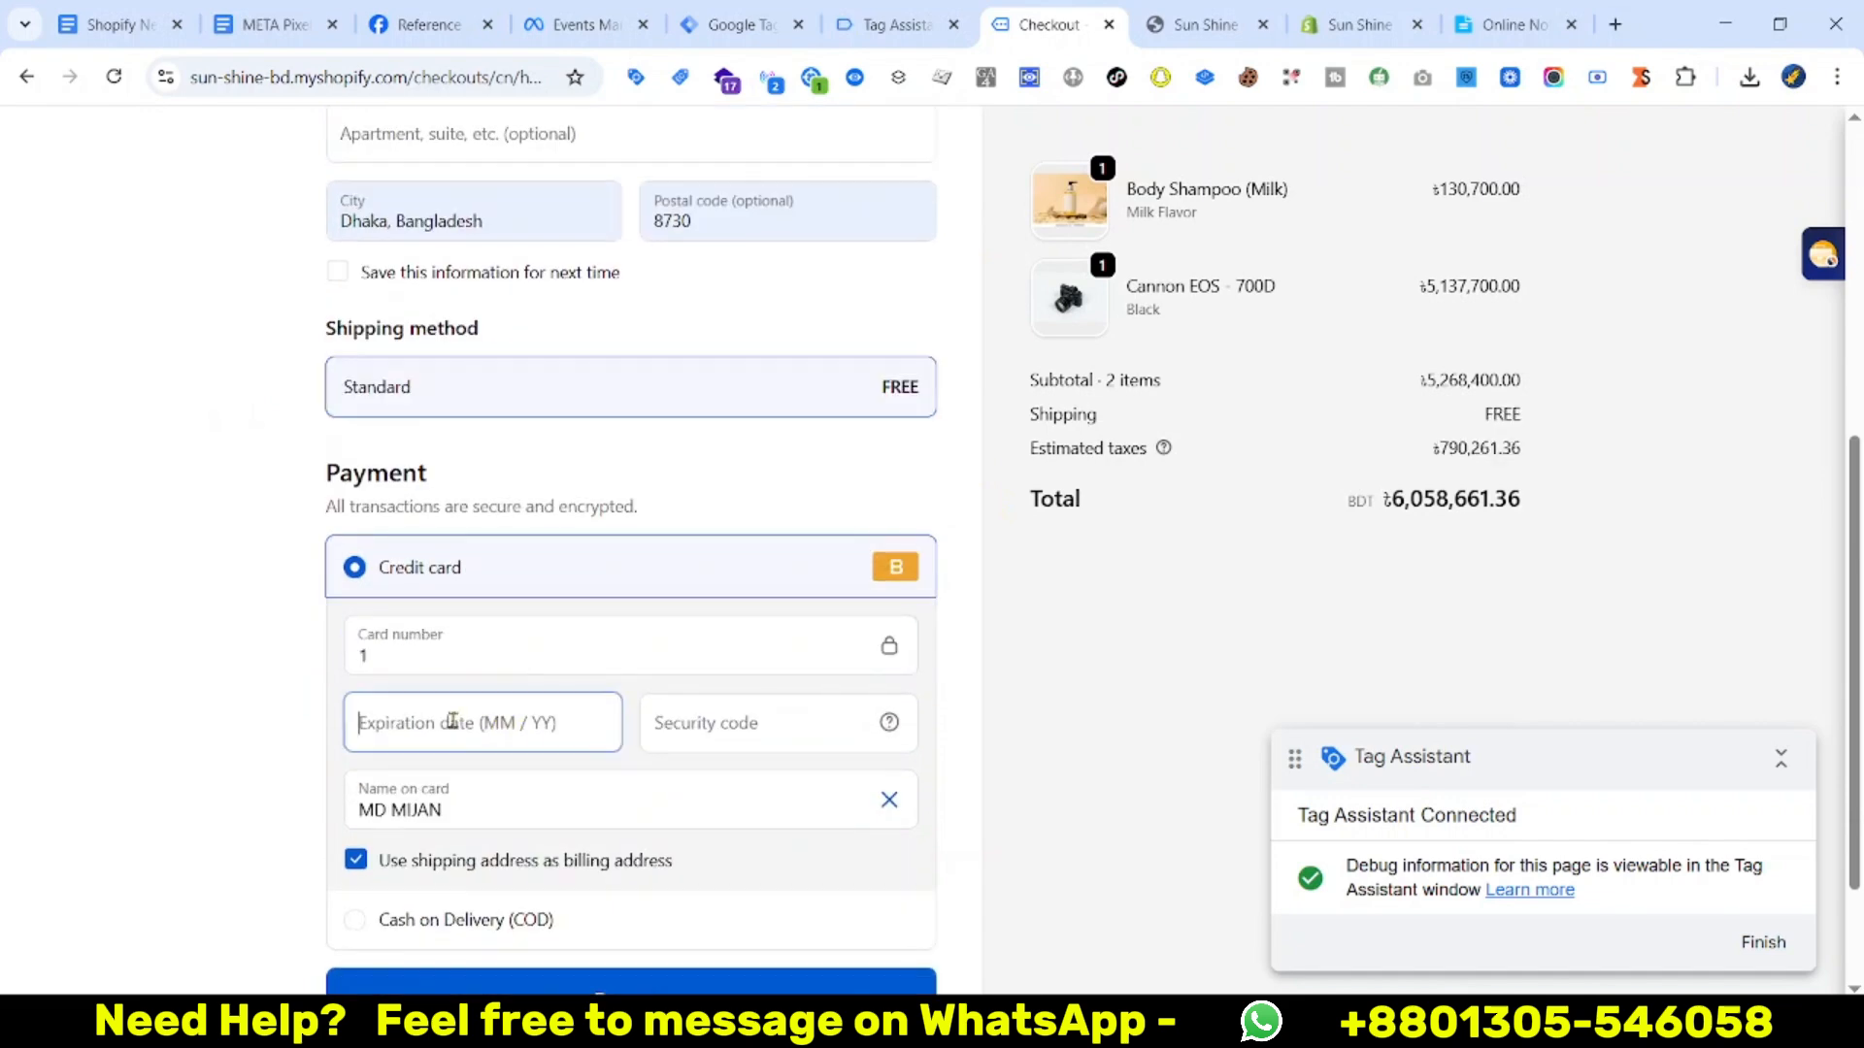
text(1129)
click(711, 737)
text(12)
scroll(695, 775, down, 1)
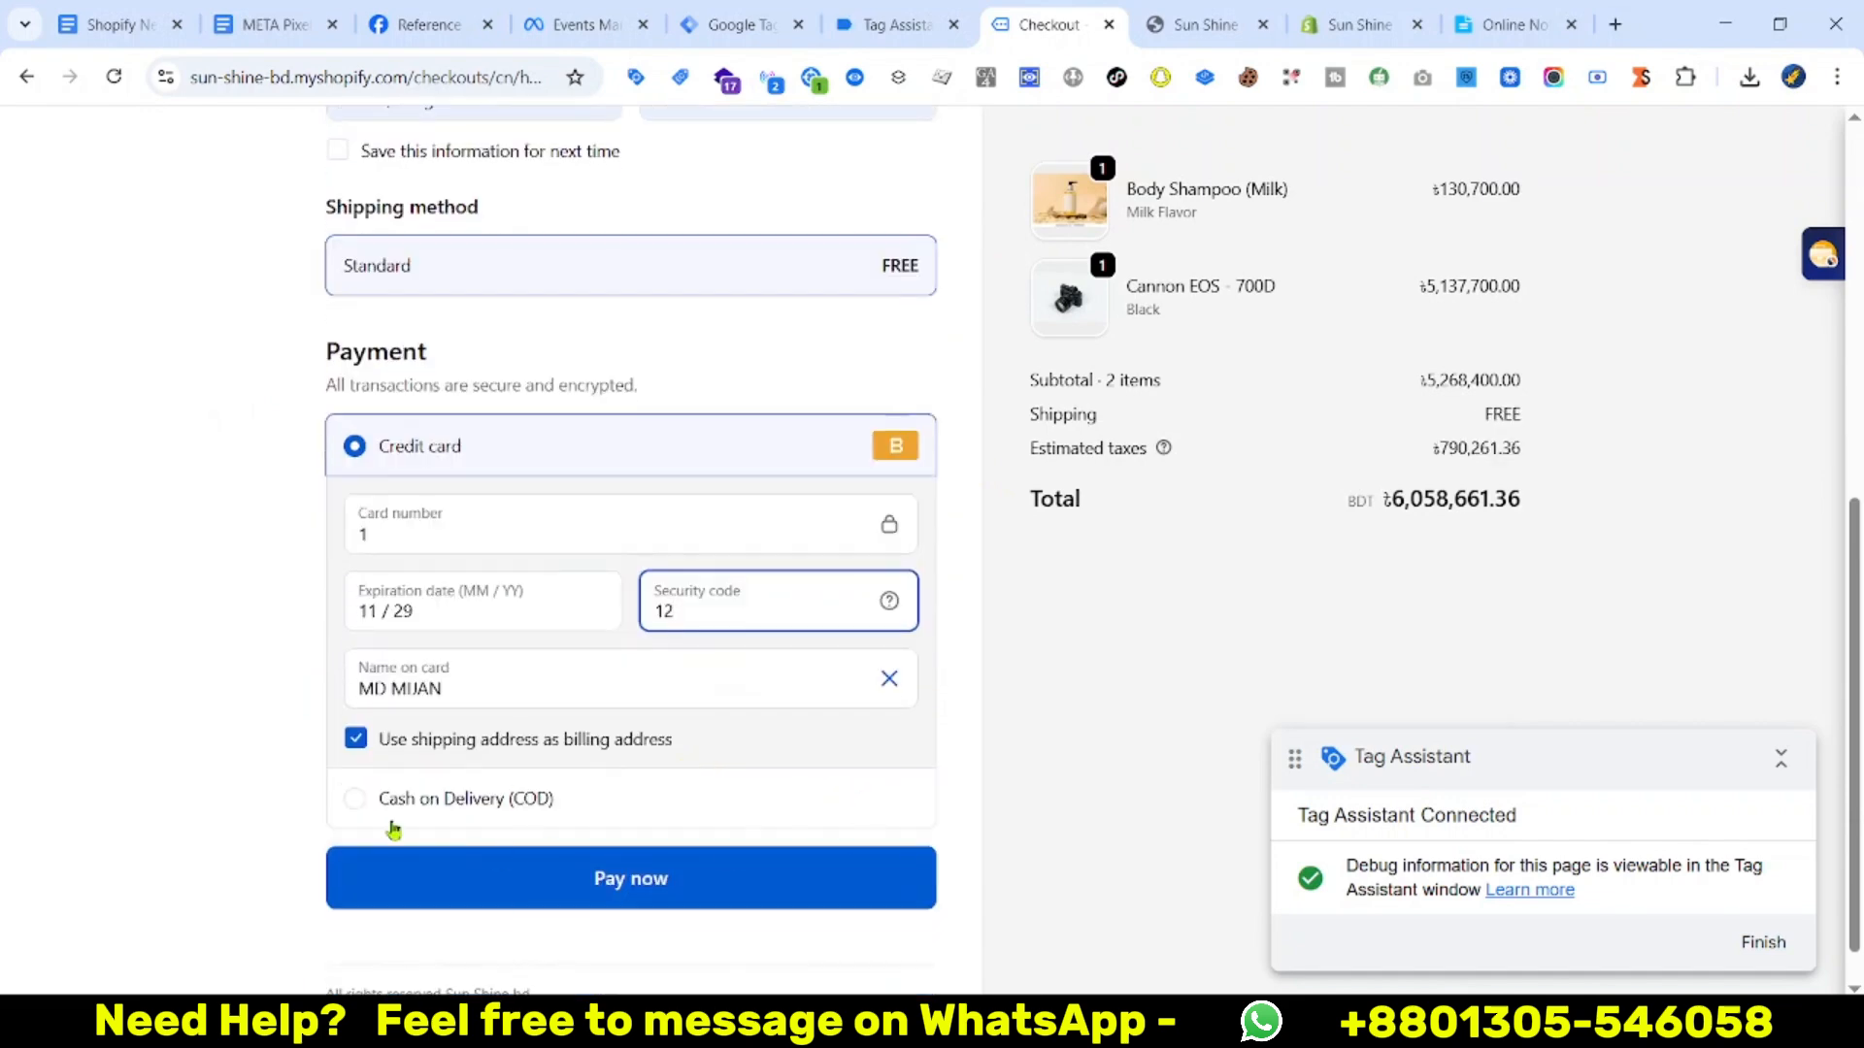
text(3)
click(515, 894)
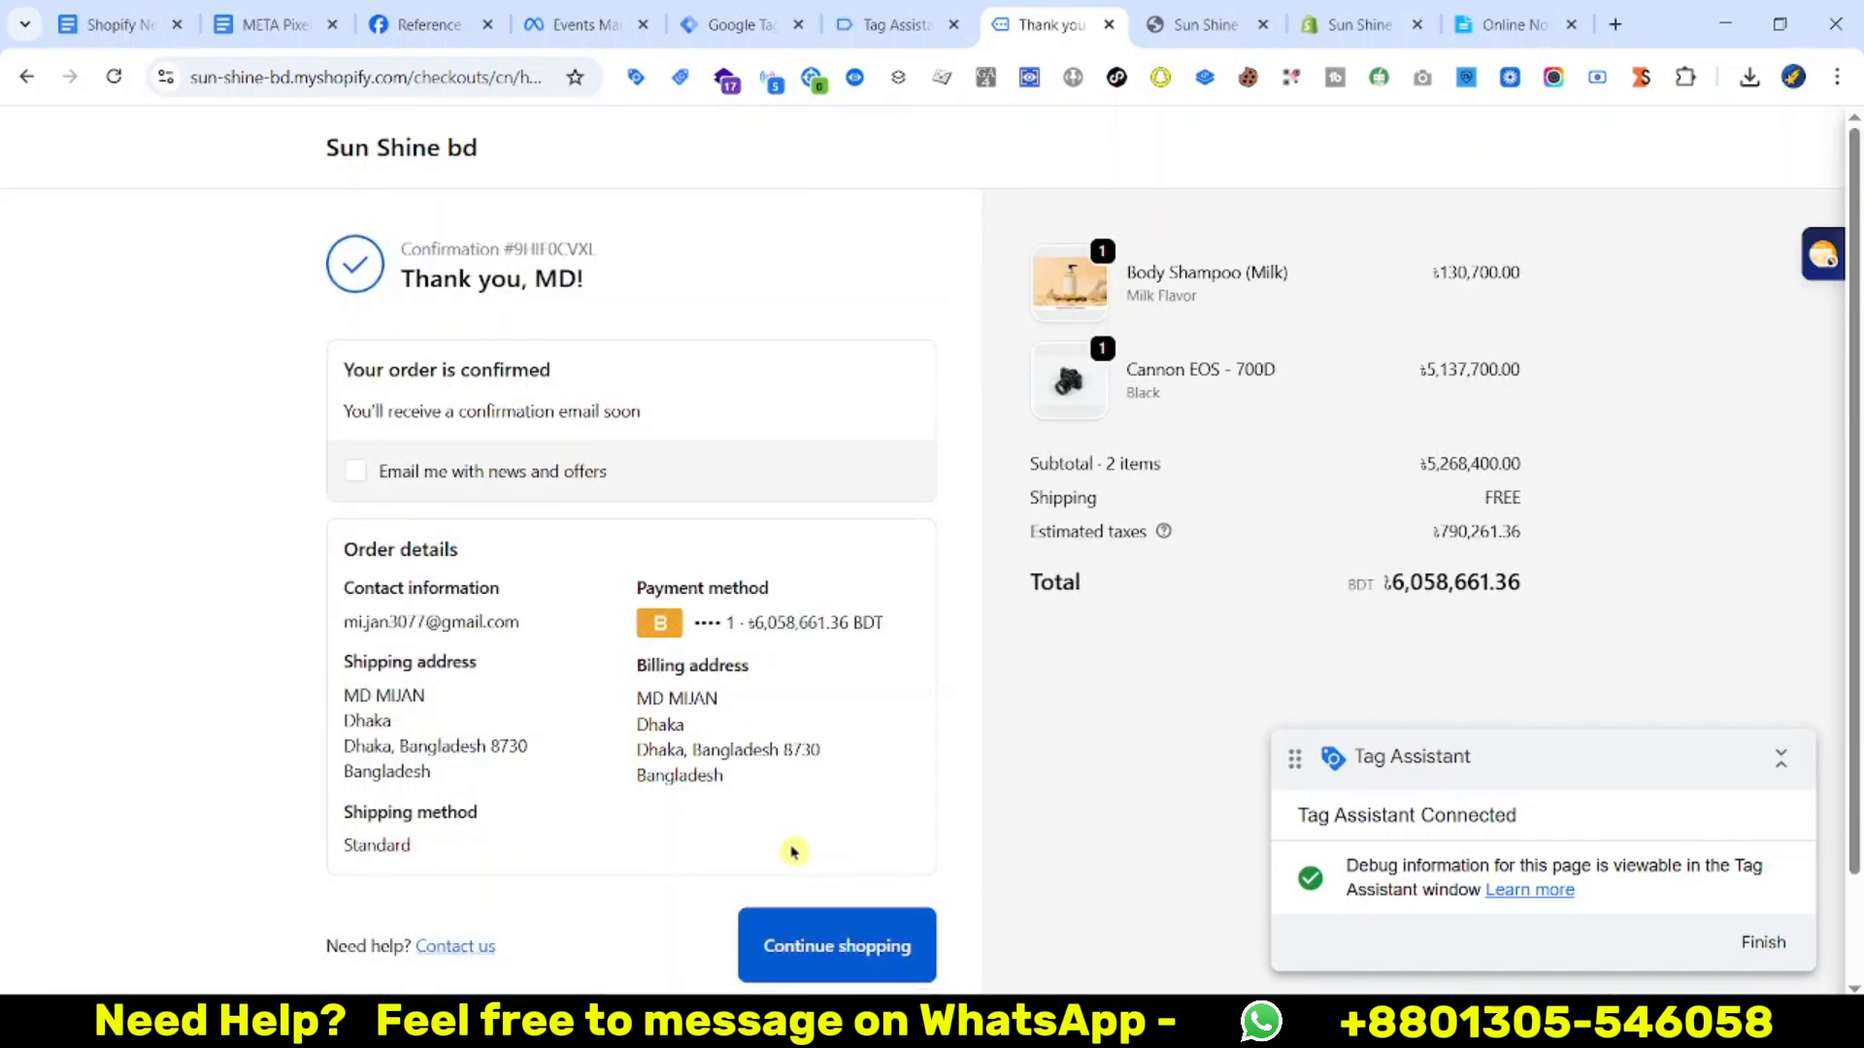
Expand Pixel Helper's Purchase event and review its content_ids, content_name and content_type values
click(774, 87)
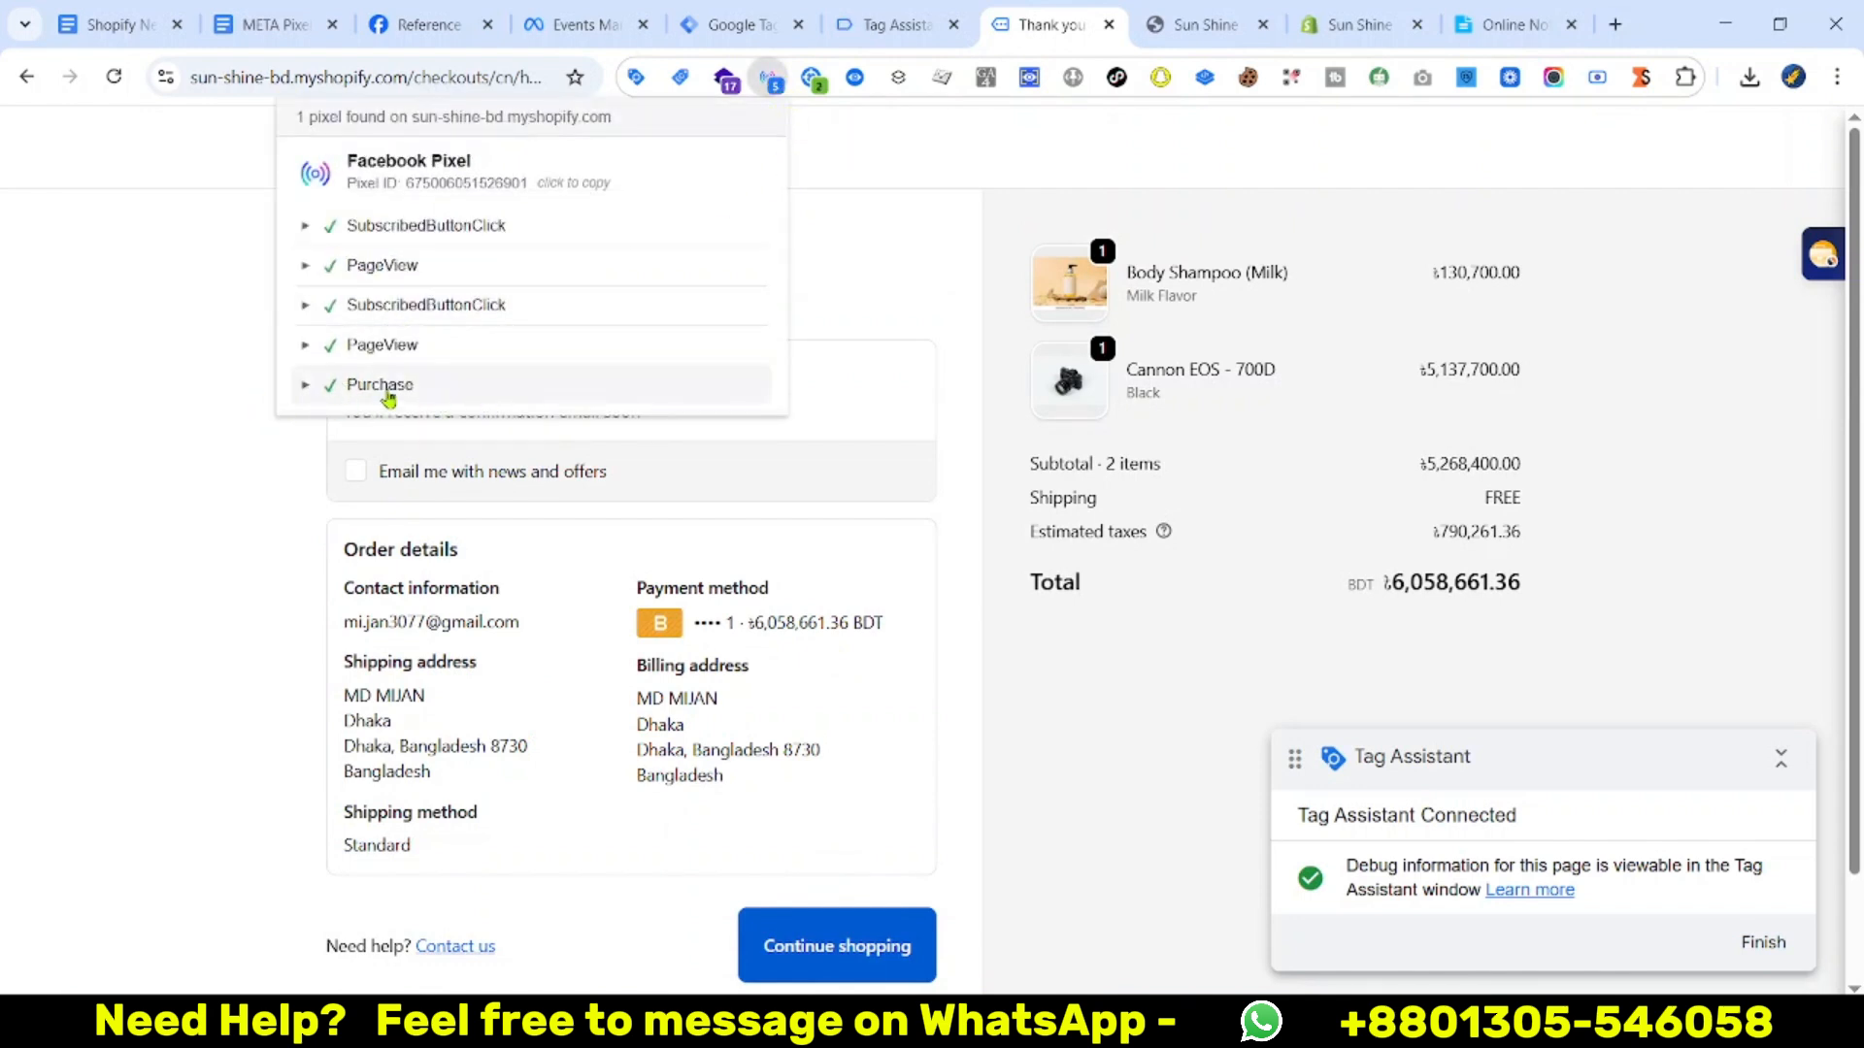
click(304, 388)
scroll(320, 392, down, 1)
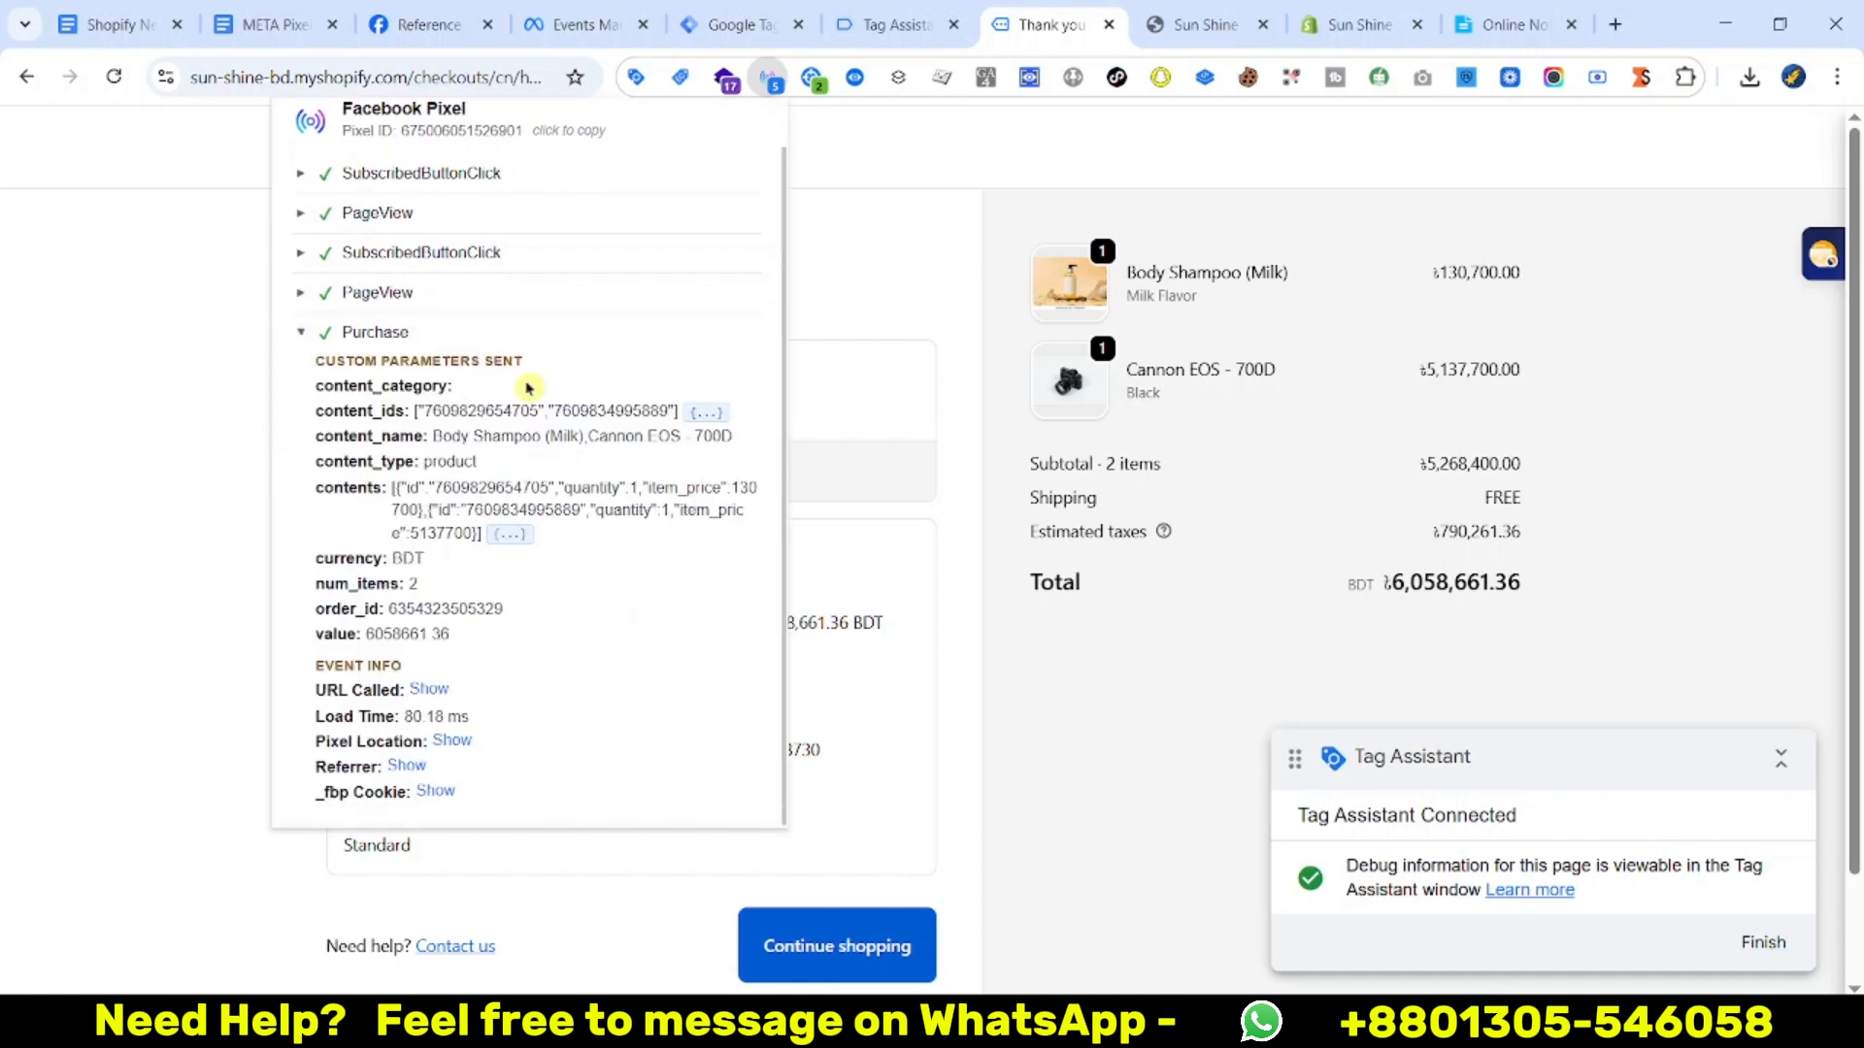
drag(416, 411, 679, 412)
double_click(508, 408)
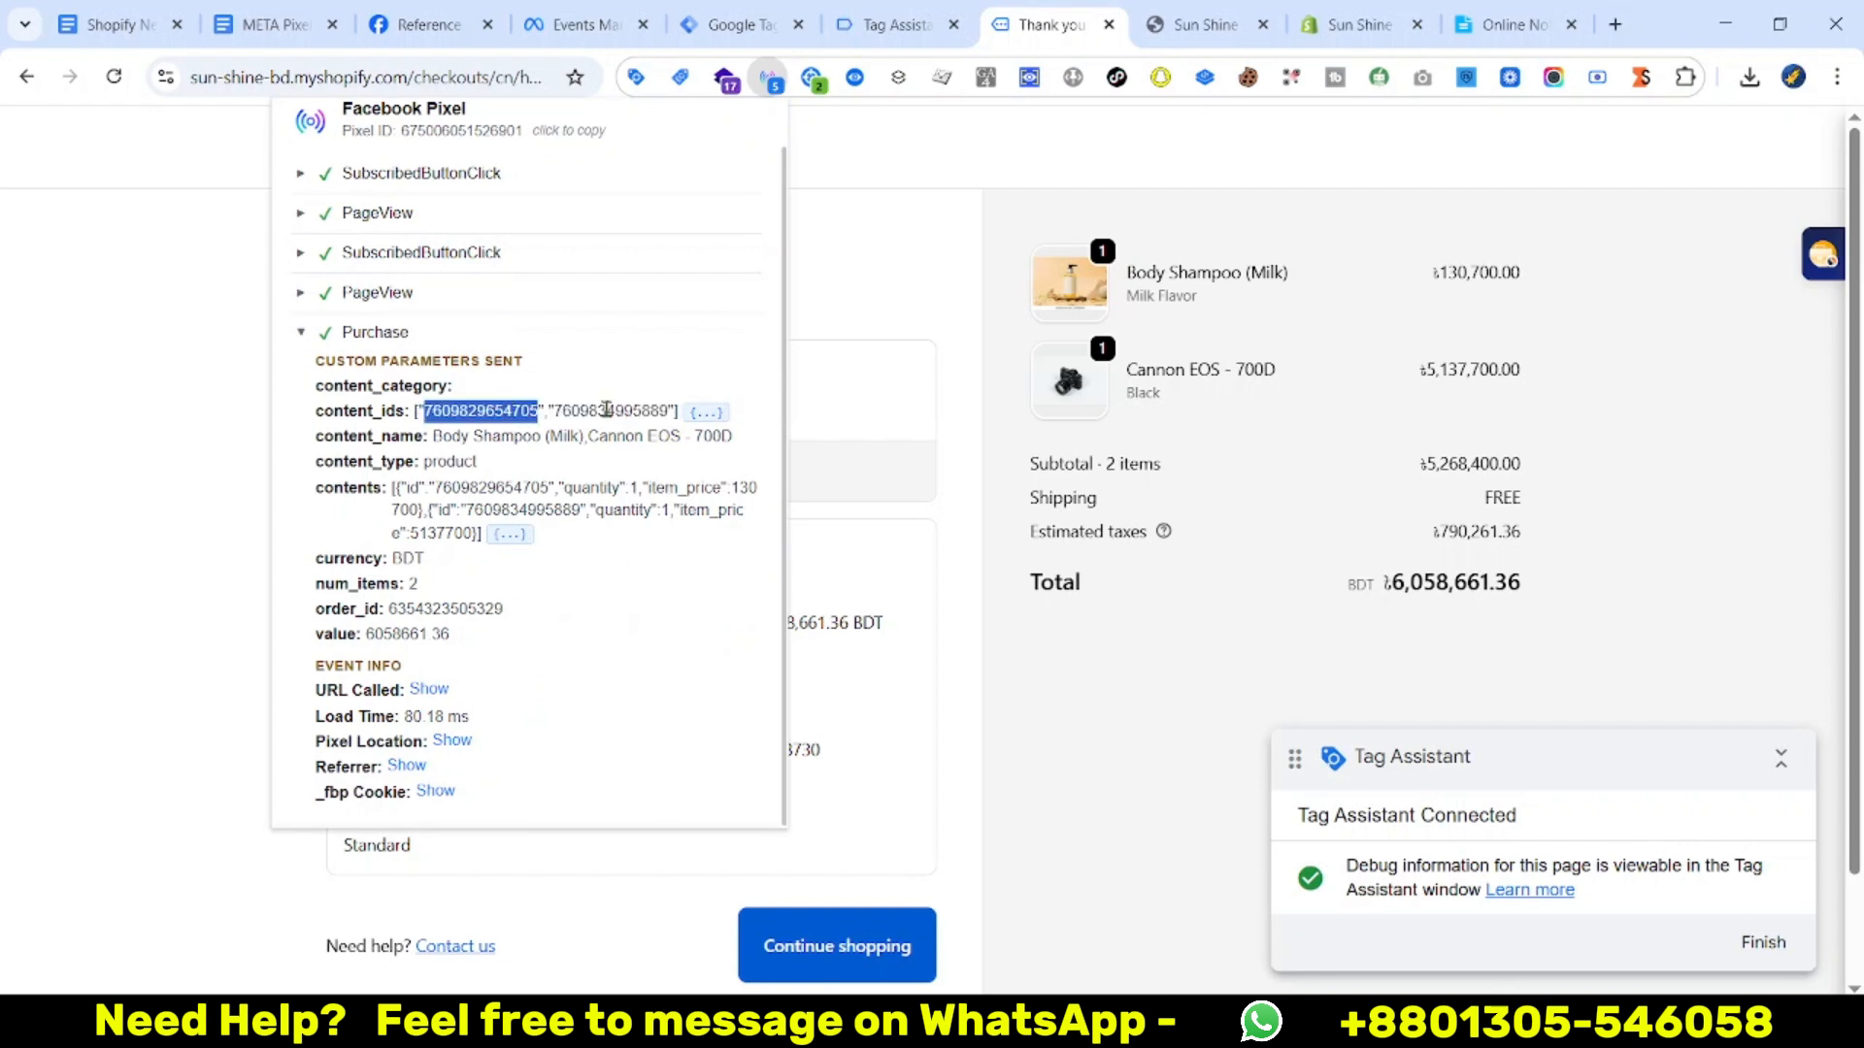
double_click(606, 411)
drag(441, 439, 626, 441)
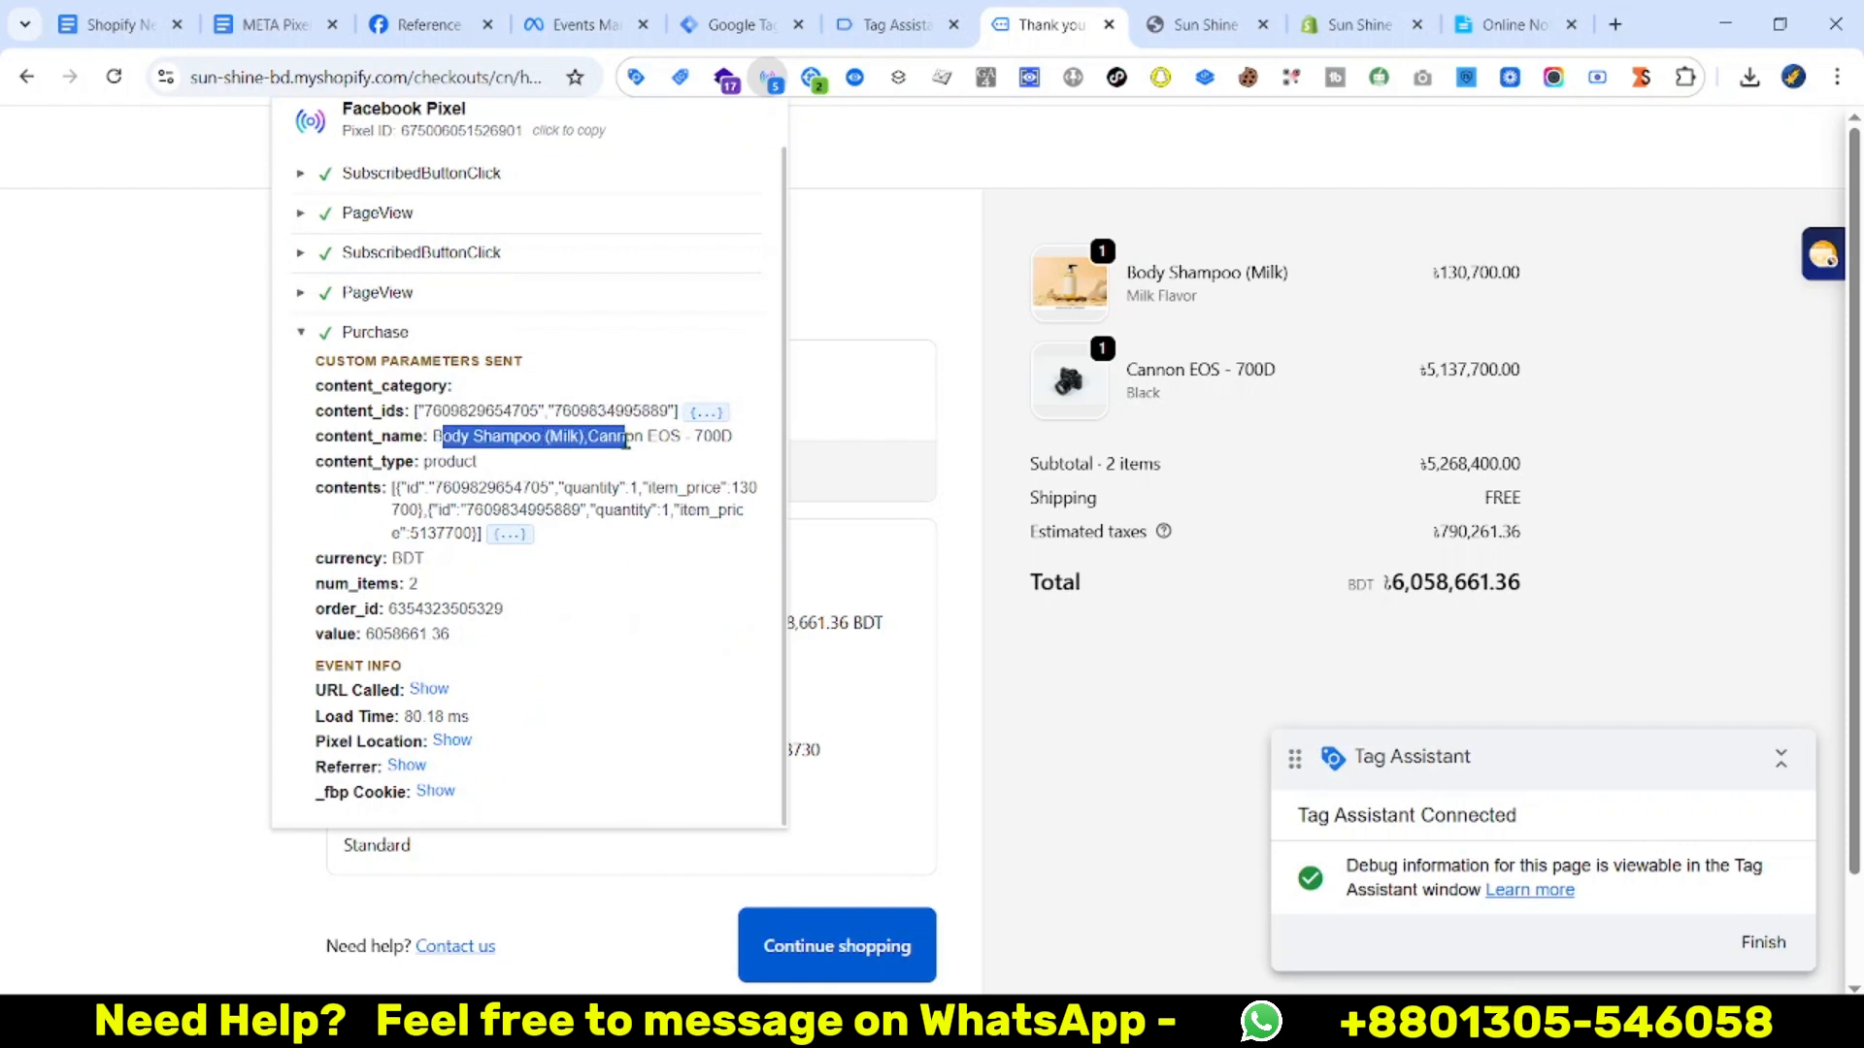
triple_click(673, 437)
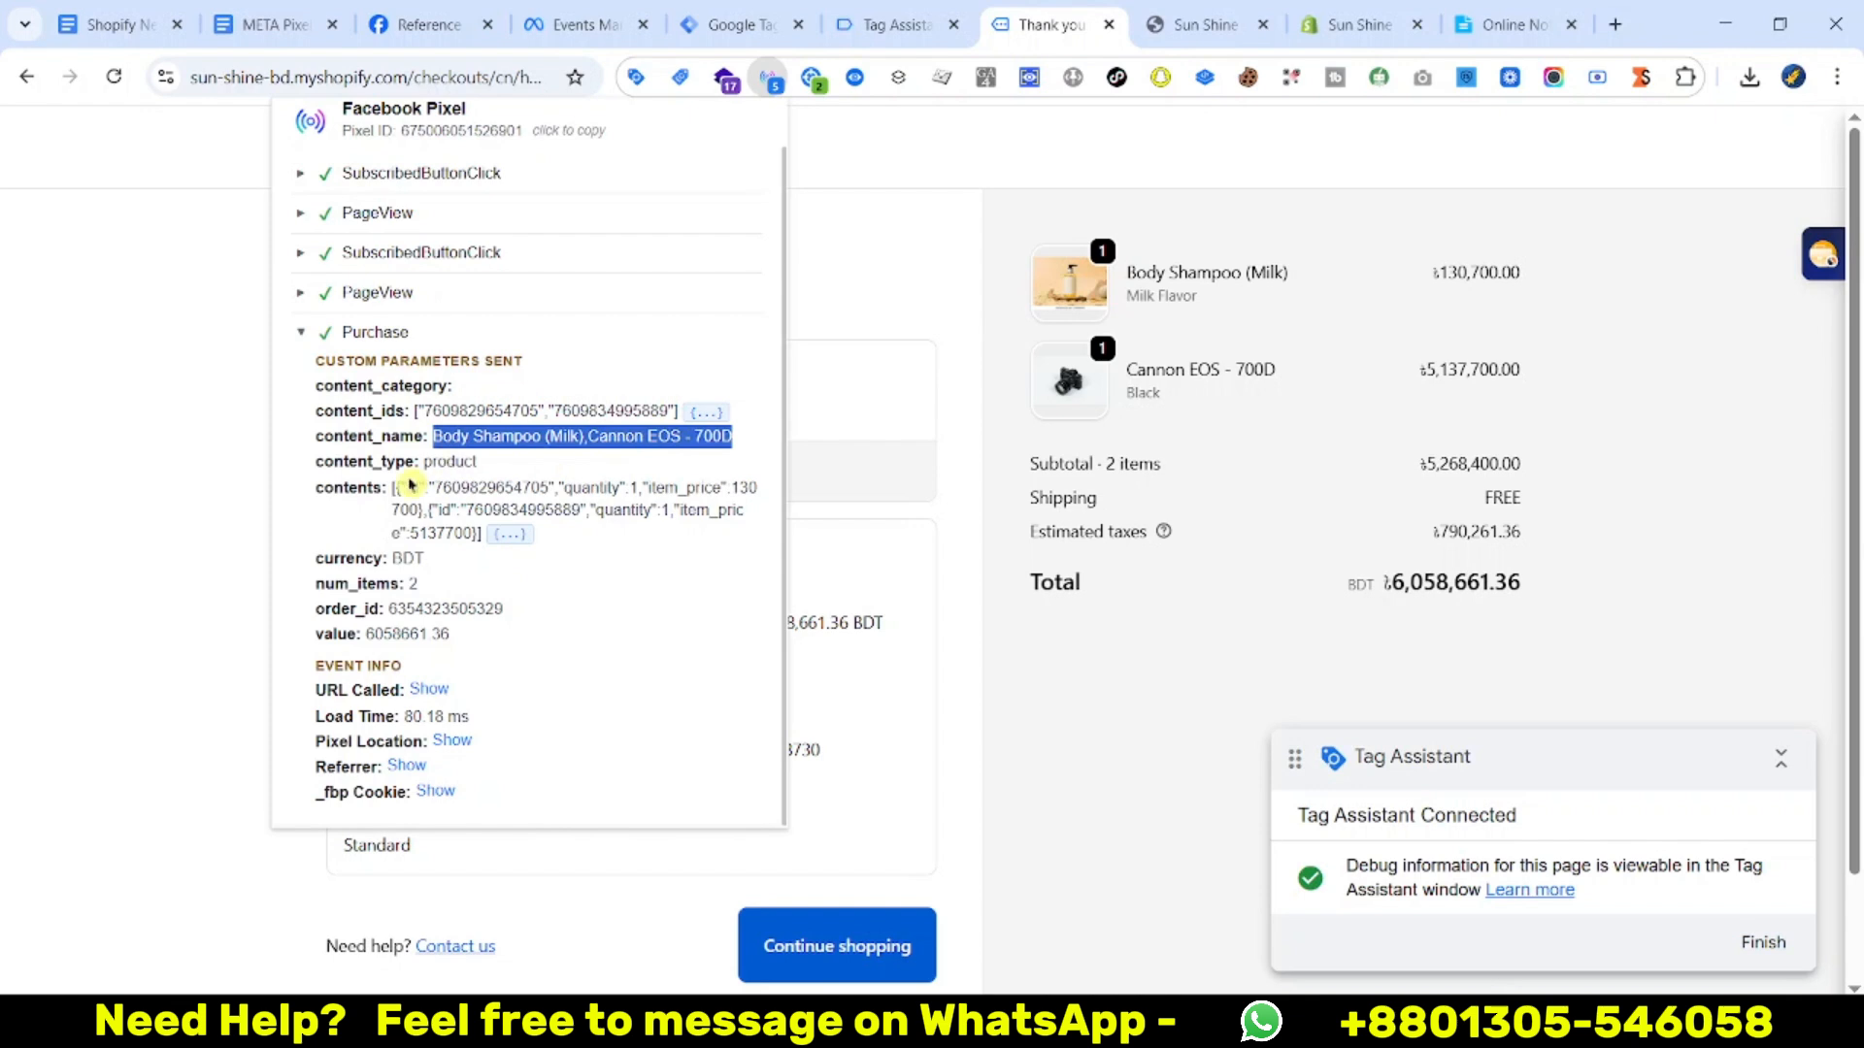
double_click(452, 461)
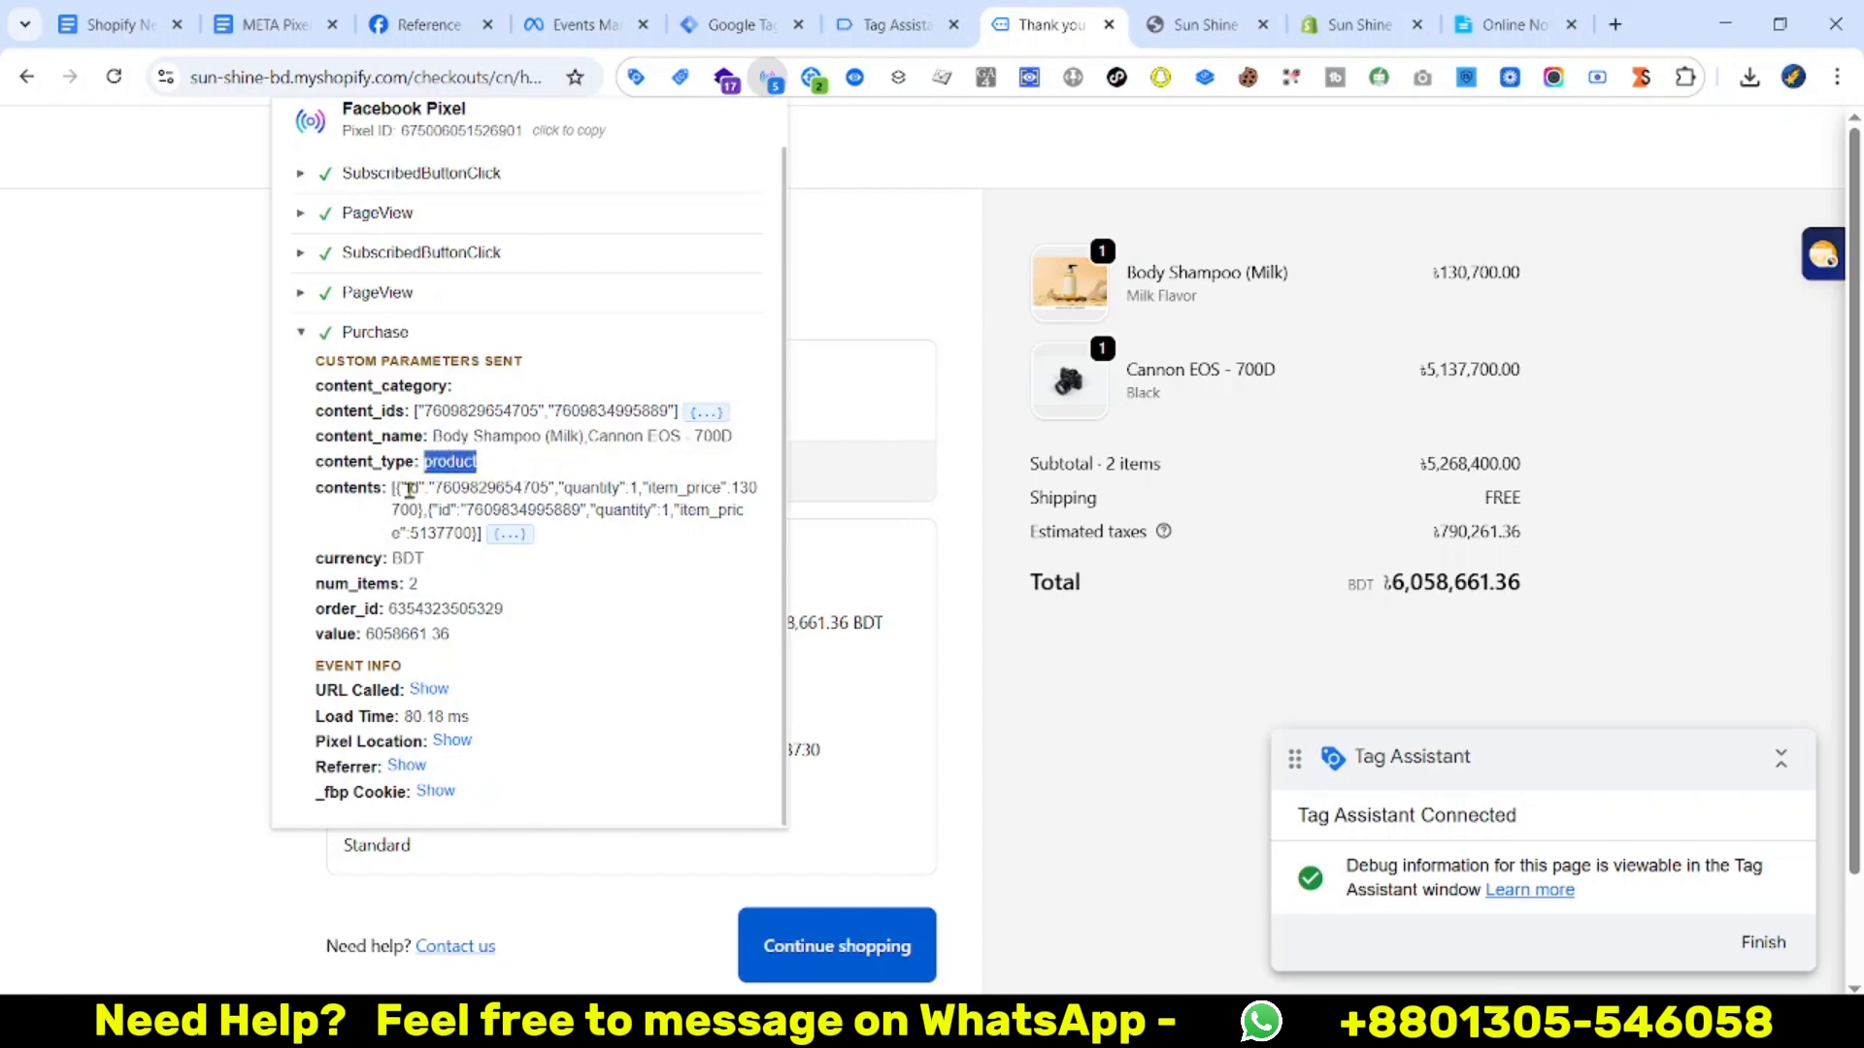
Check contents, order_id, num_items 2 and value 6058661.36, then view purchase tags in Tag Assistant
drag(392, 488, 632, 487)
double_click(460, 487)
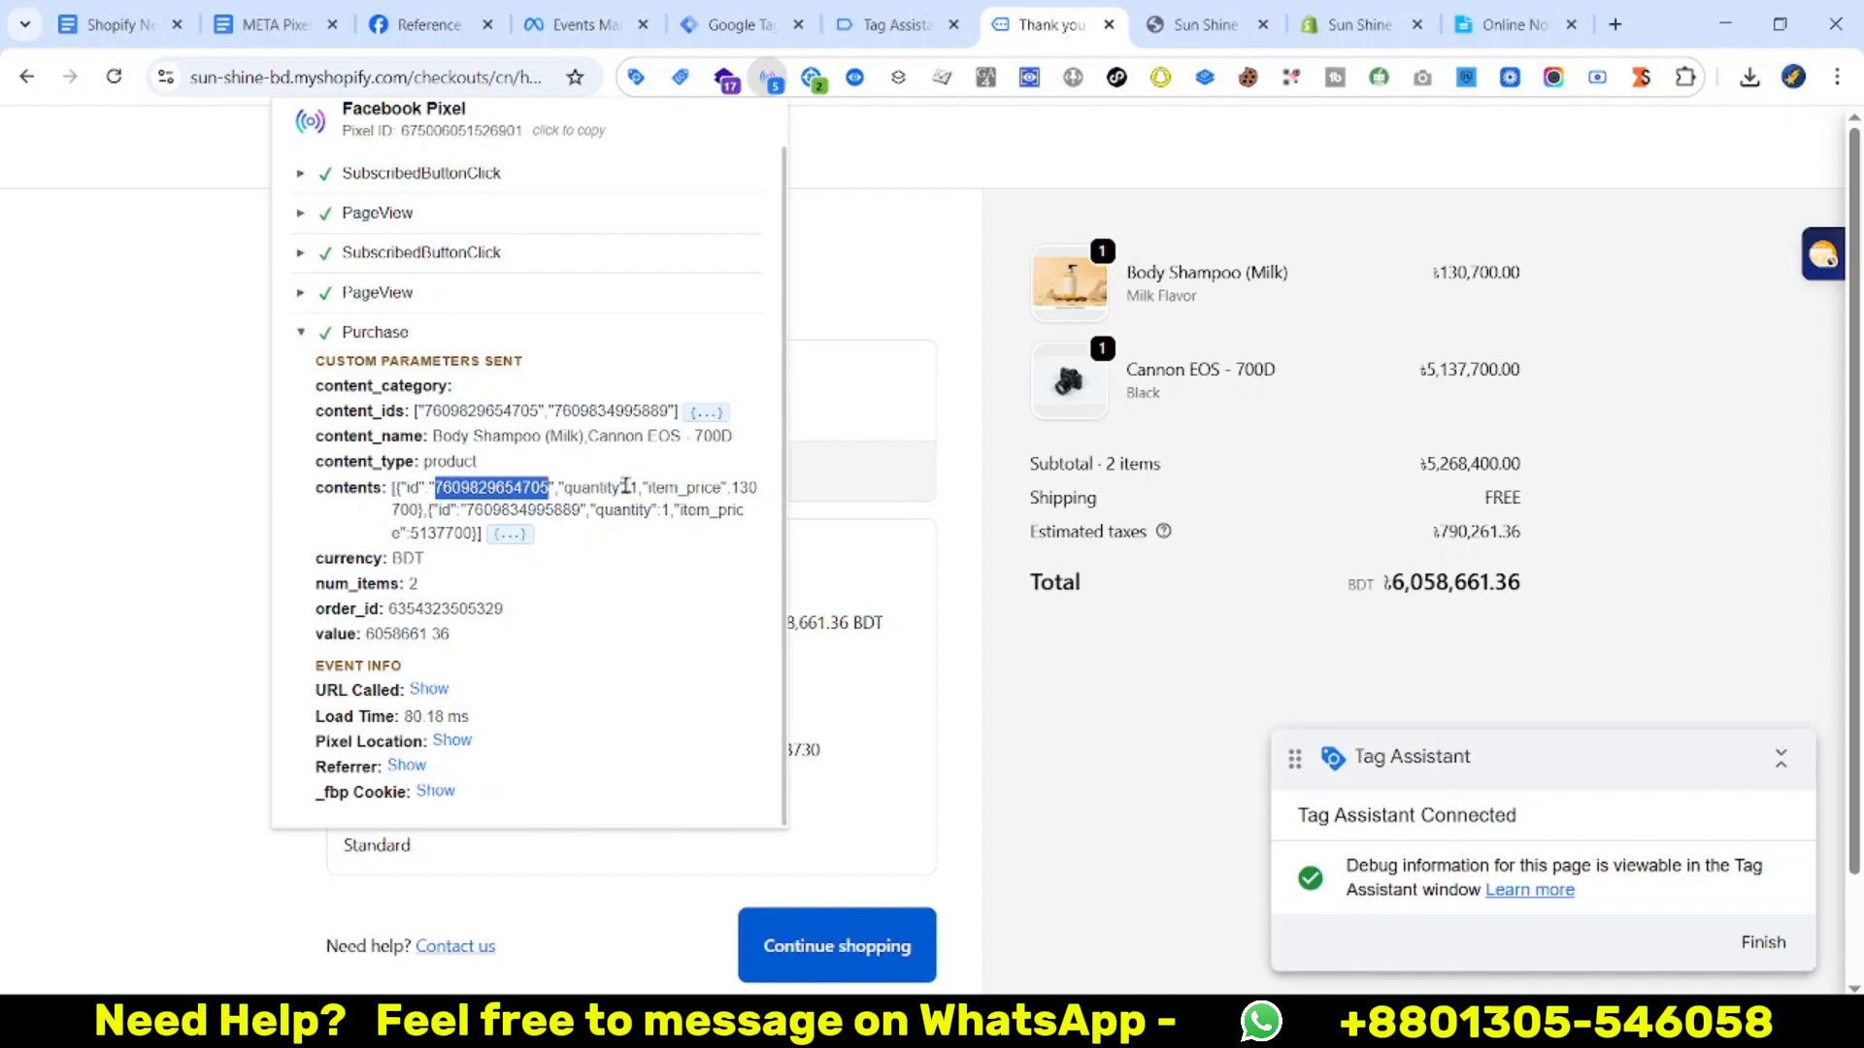
click(731, 488)
double_click(560, 506)
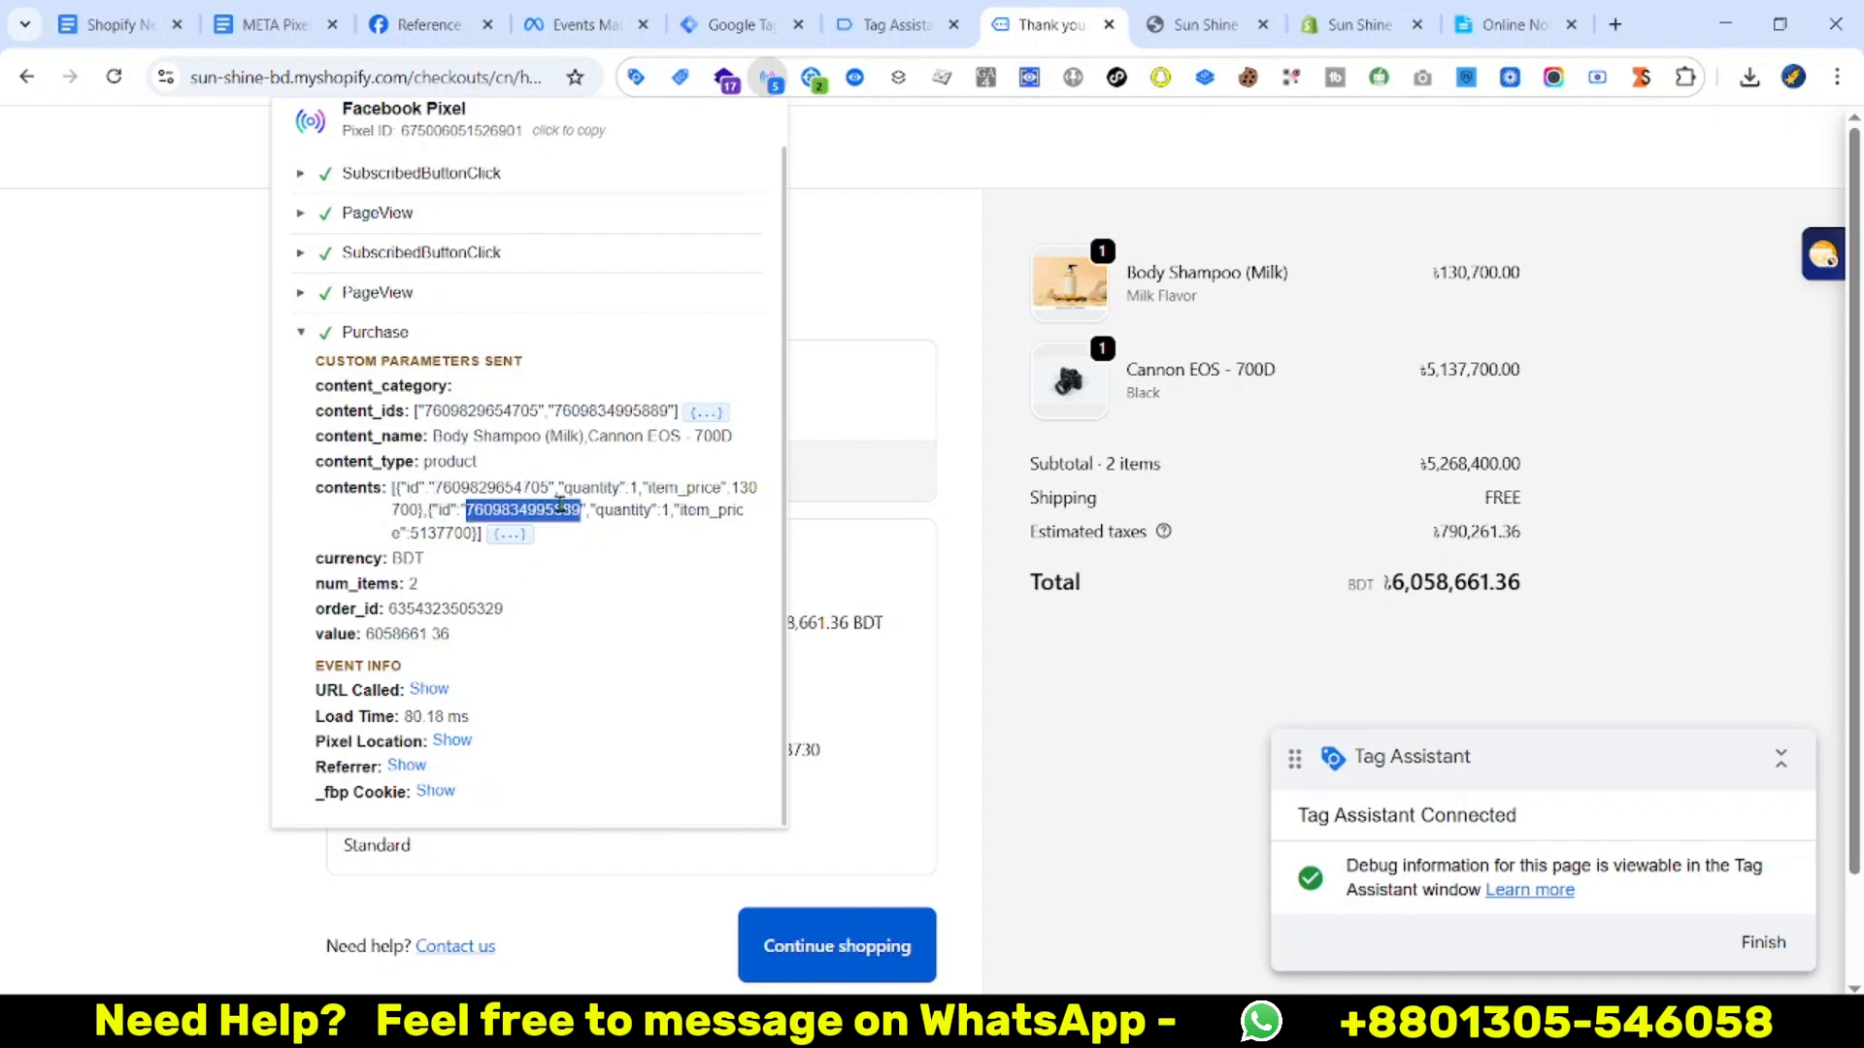
click(679, 511)
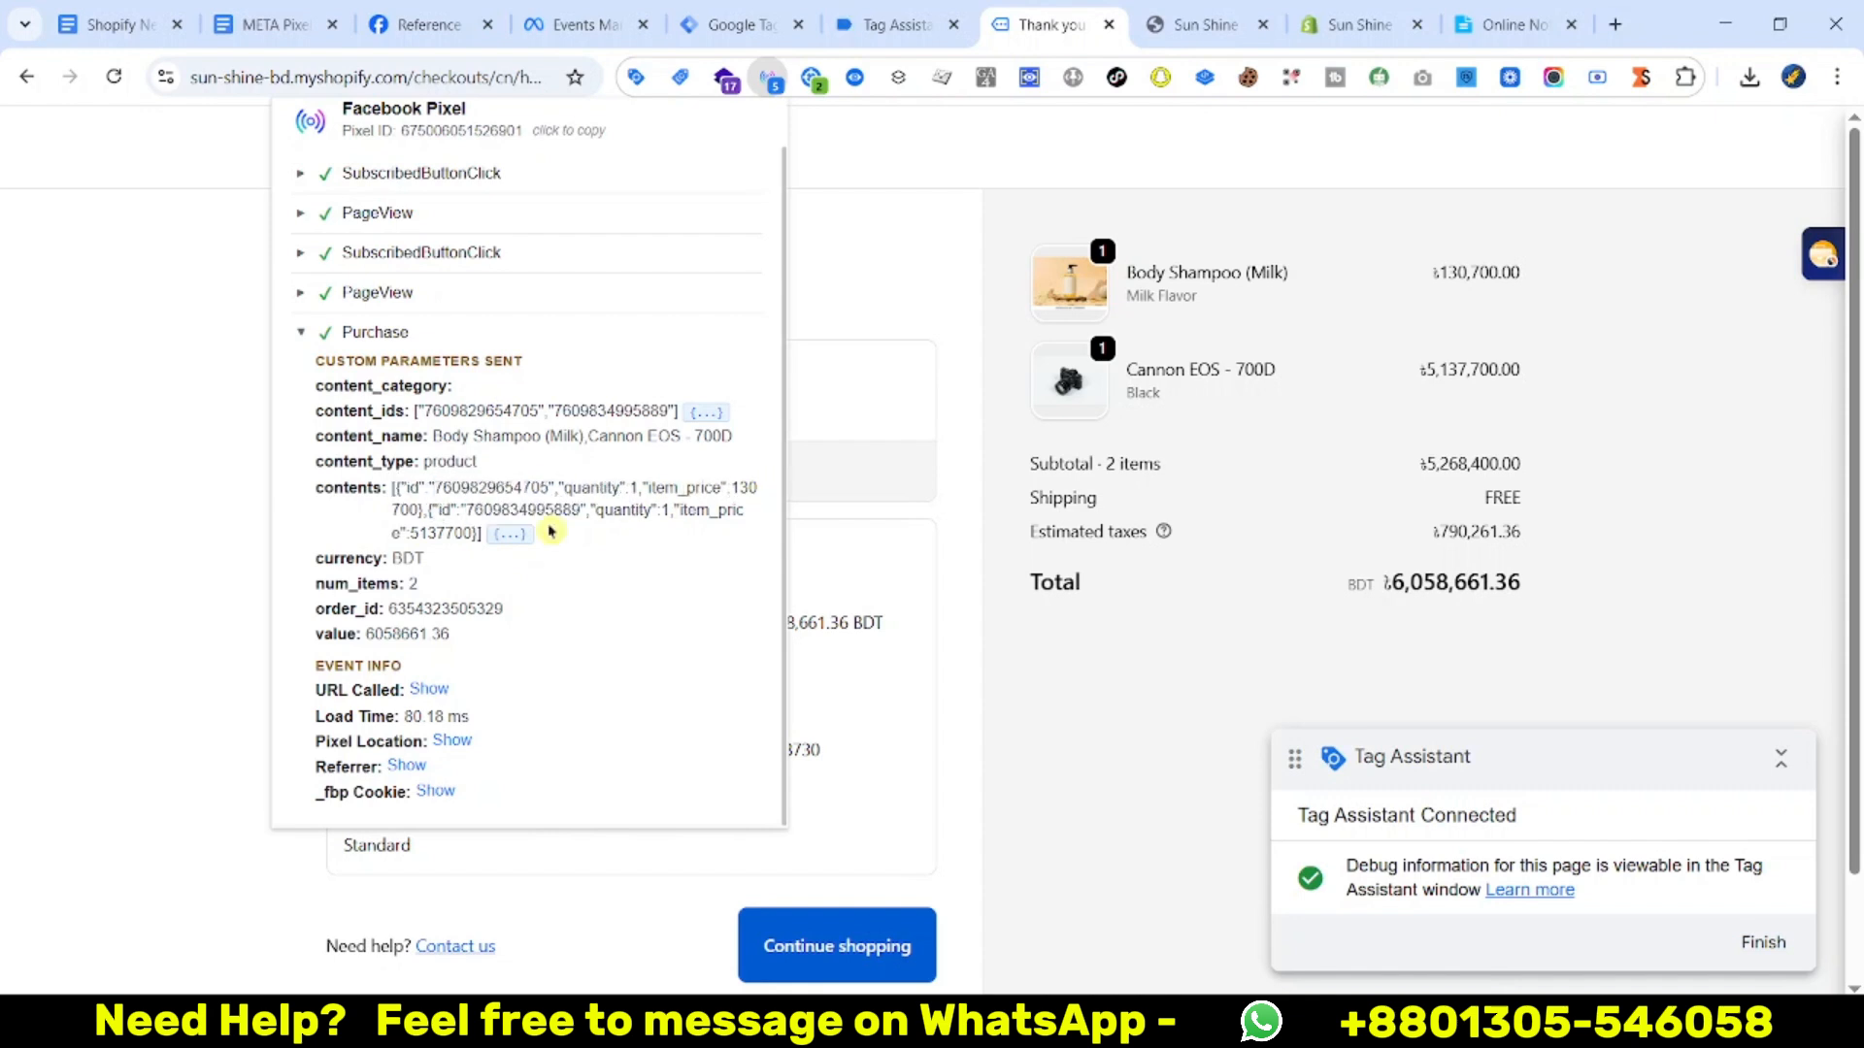
drag(390, 613, 505, 609)
double_click(410, 583)
drag(369, 636, 464, 641)
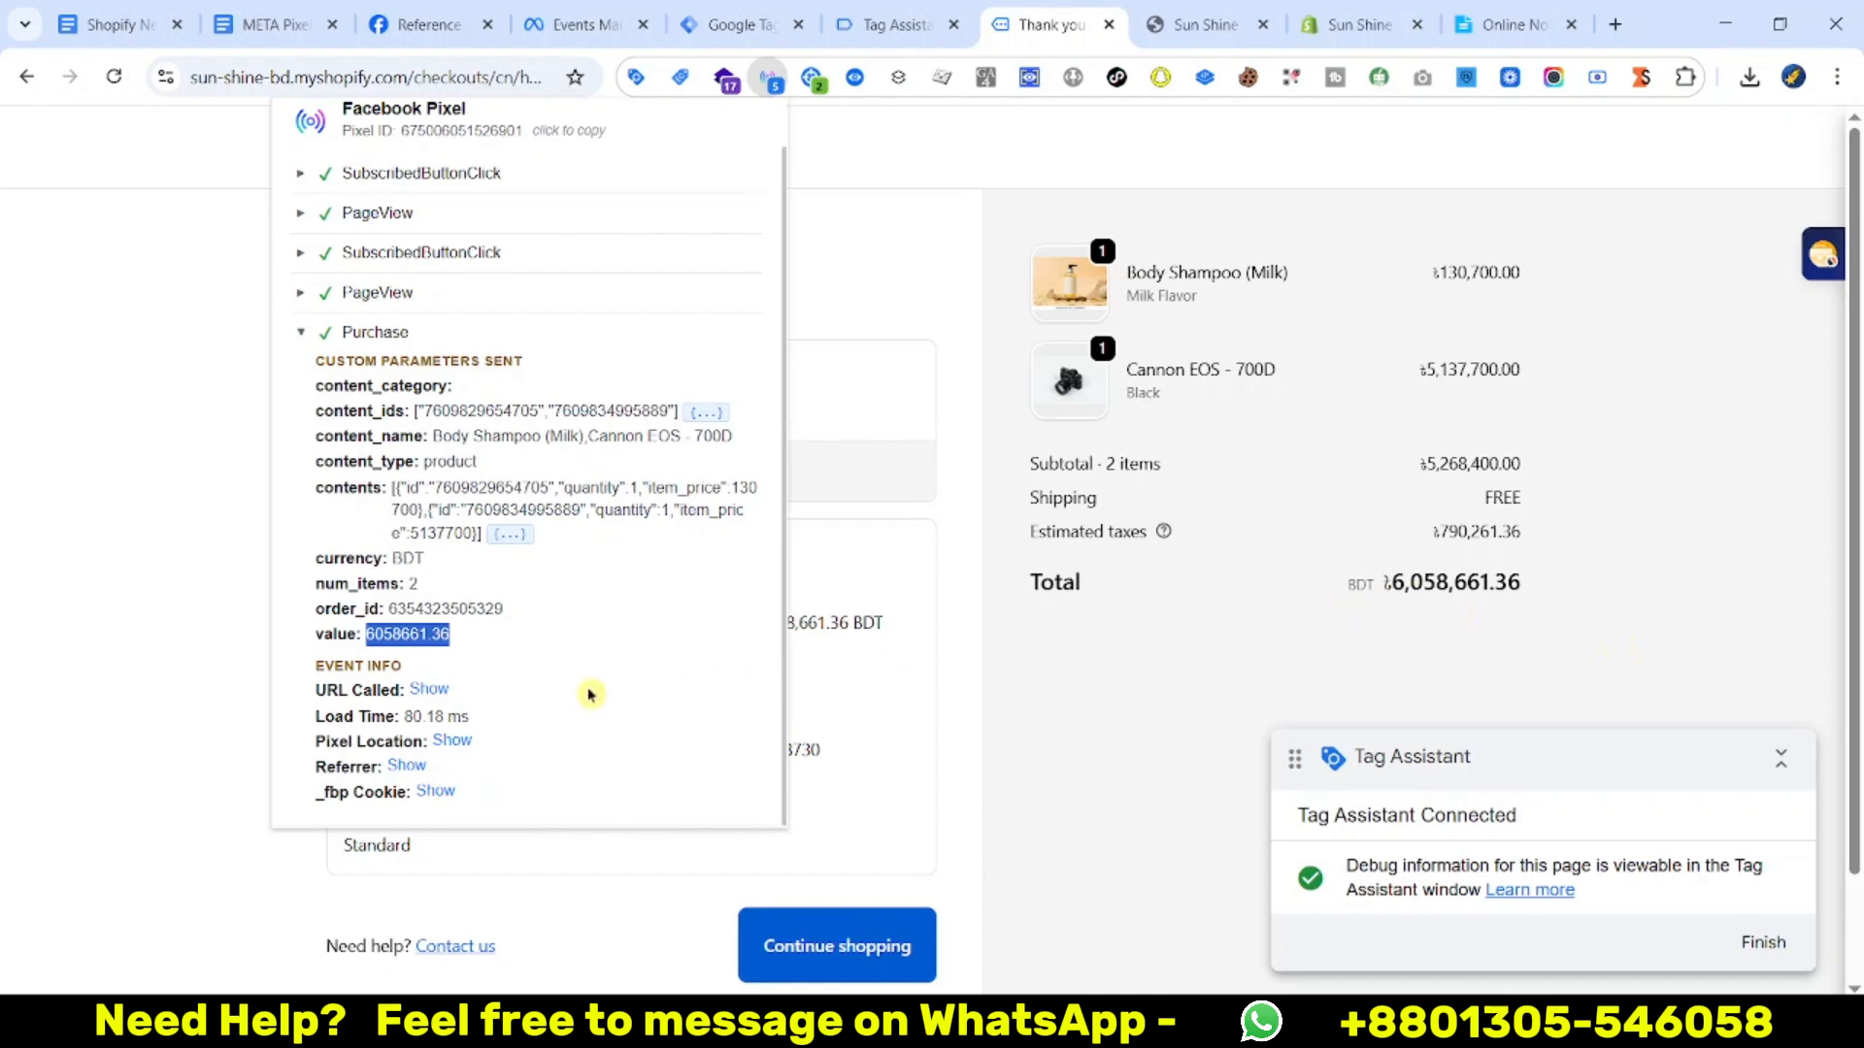
click(876, 13)
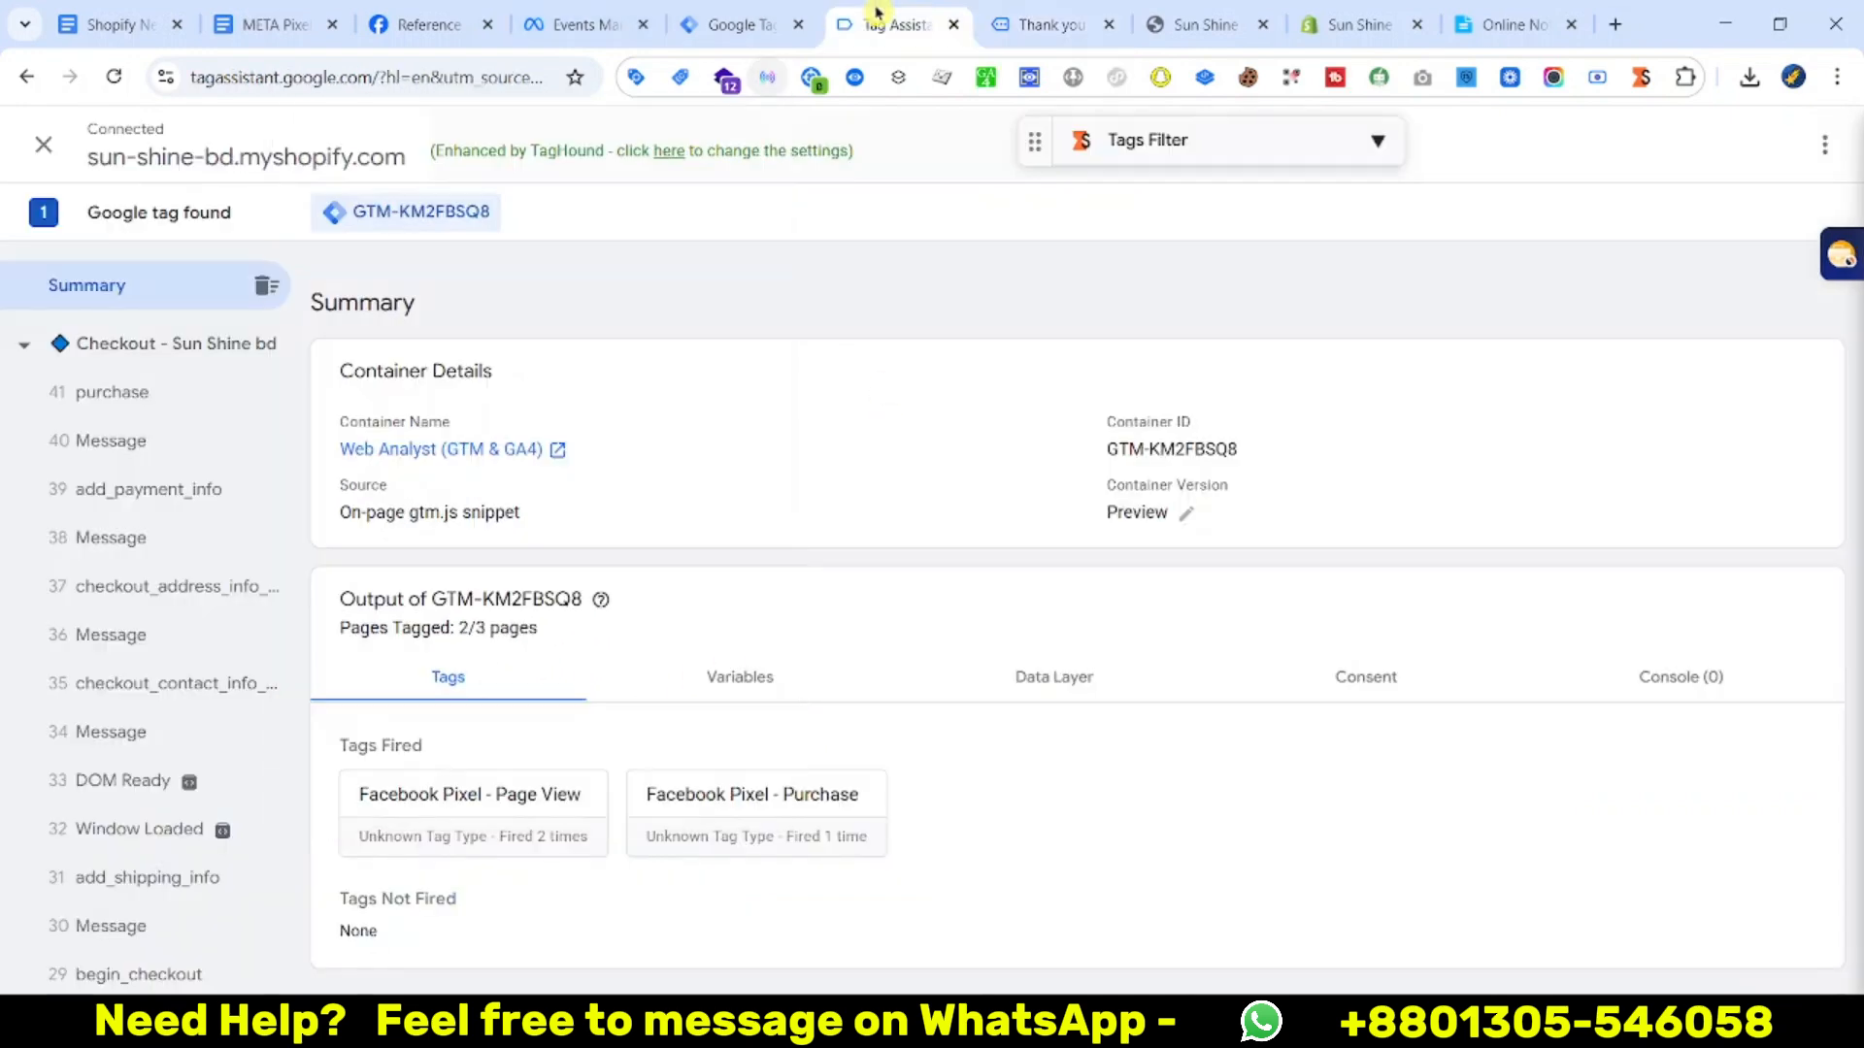
click(144, 396)
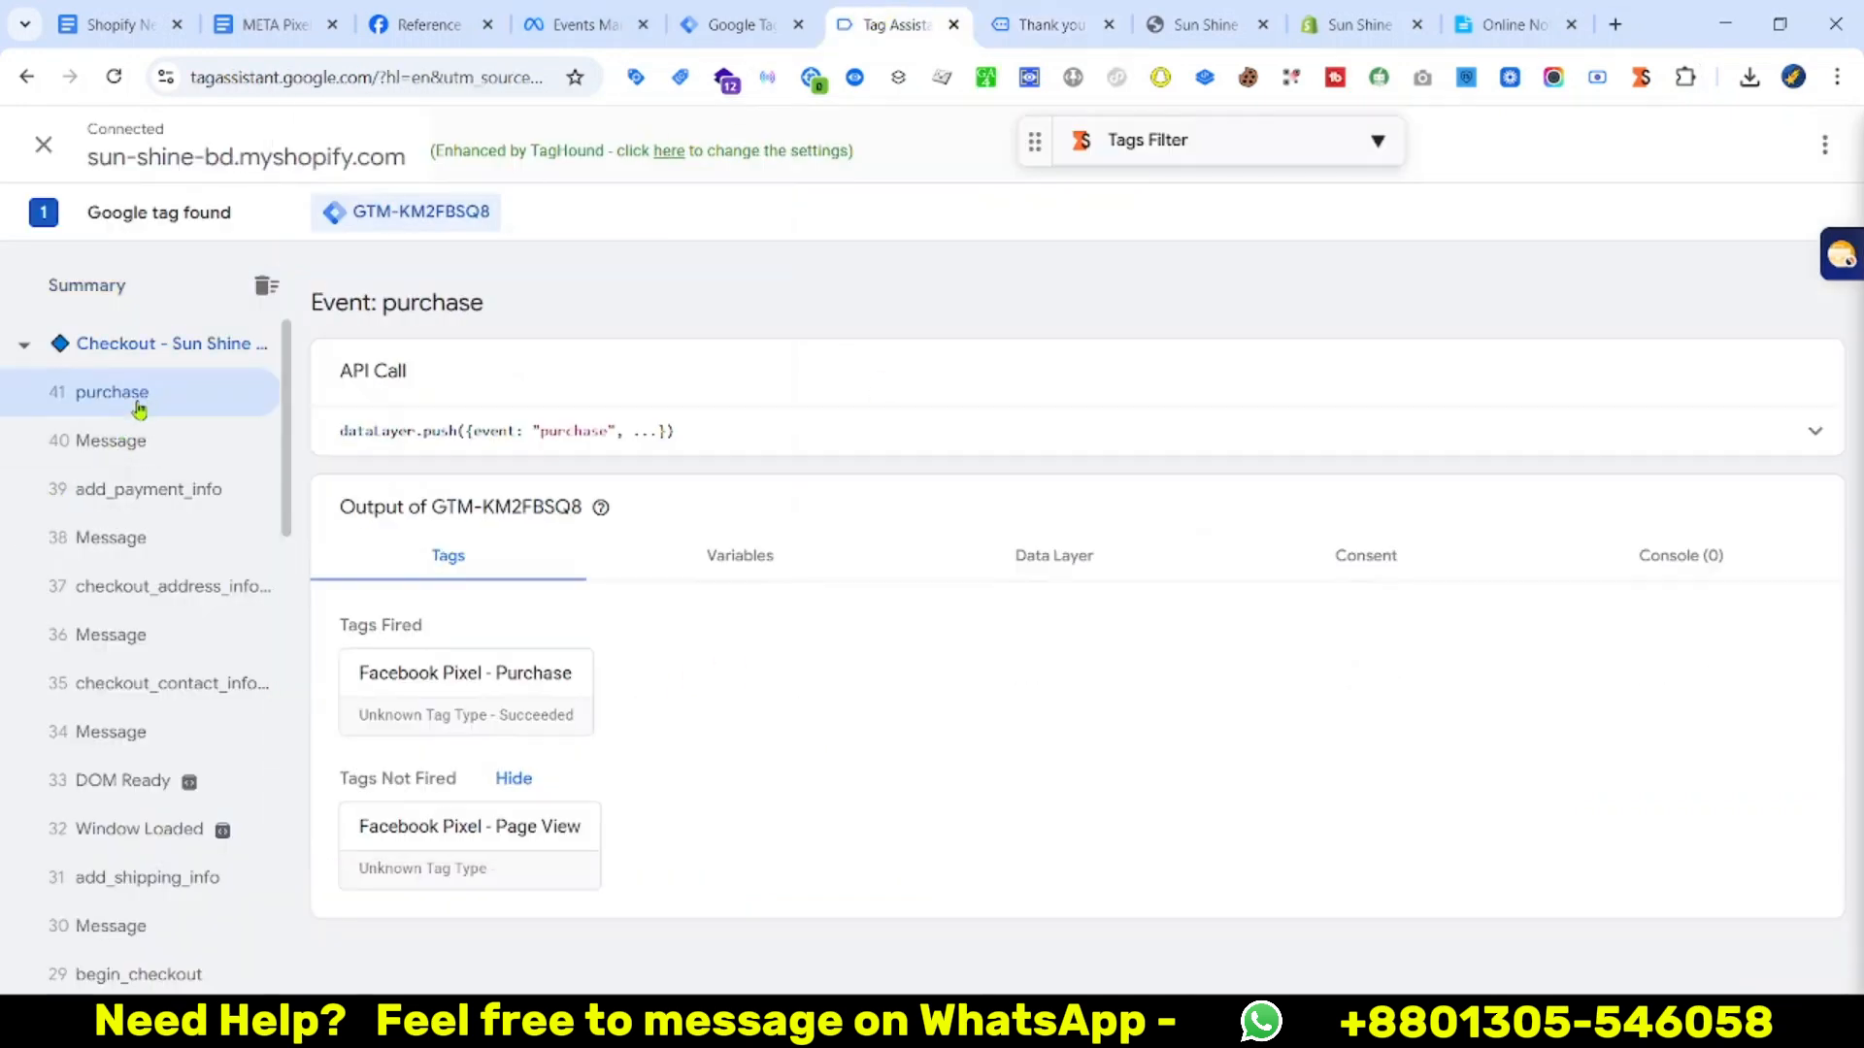
Expand the received Purchase test event in Events Manager and show all its parameters
click(584, 22)
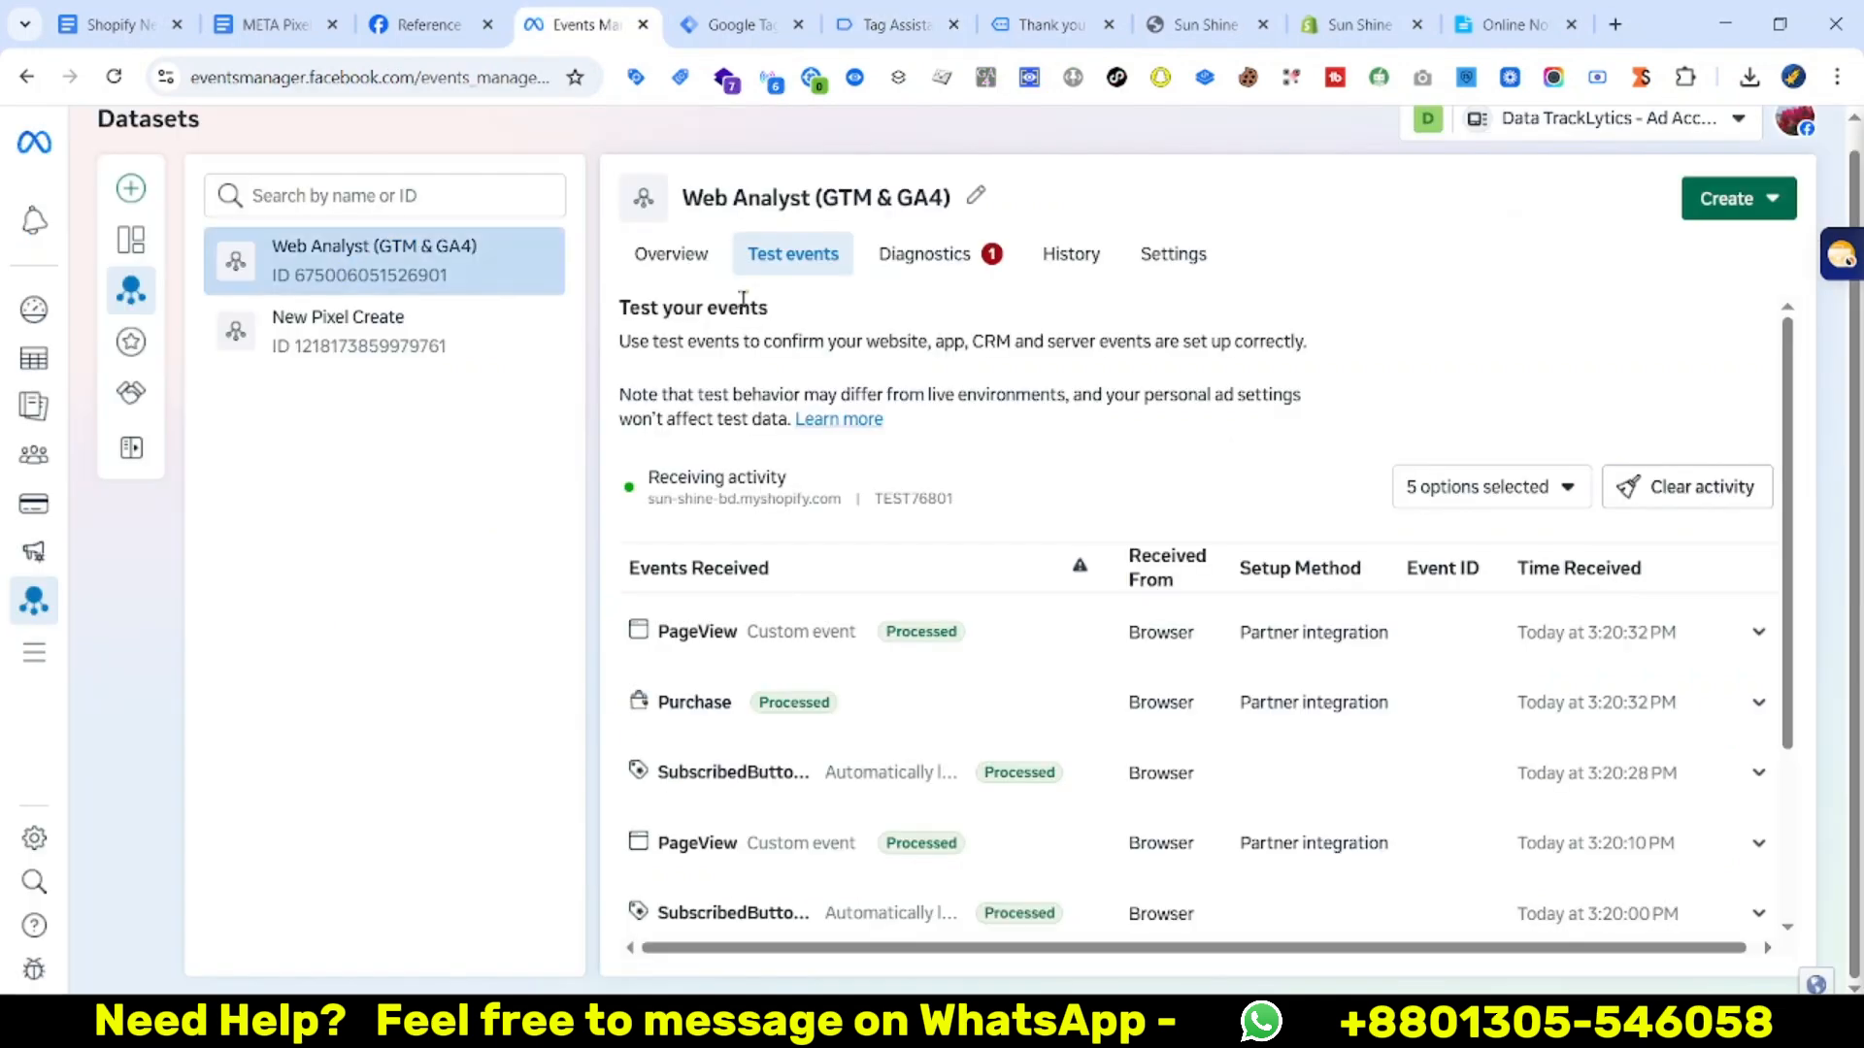
scroll(990, 512, up, 1)
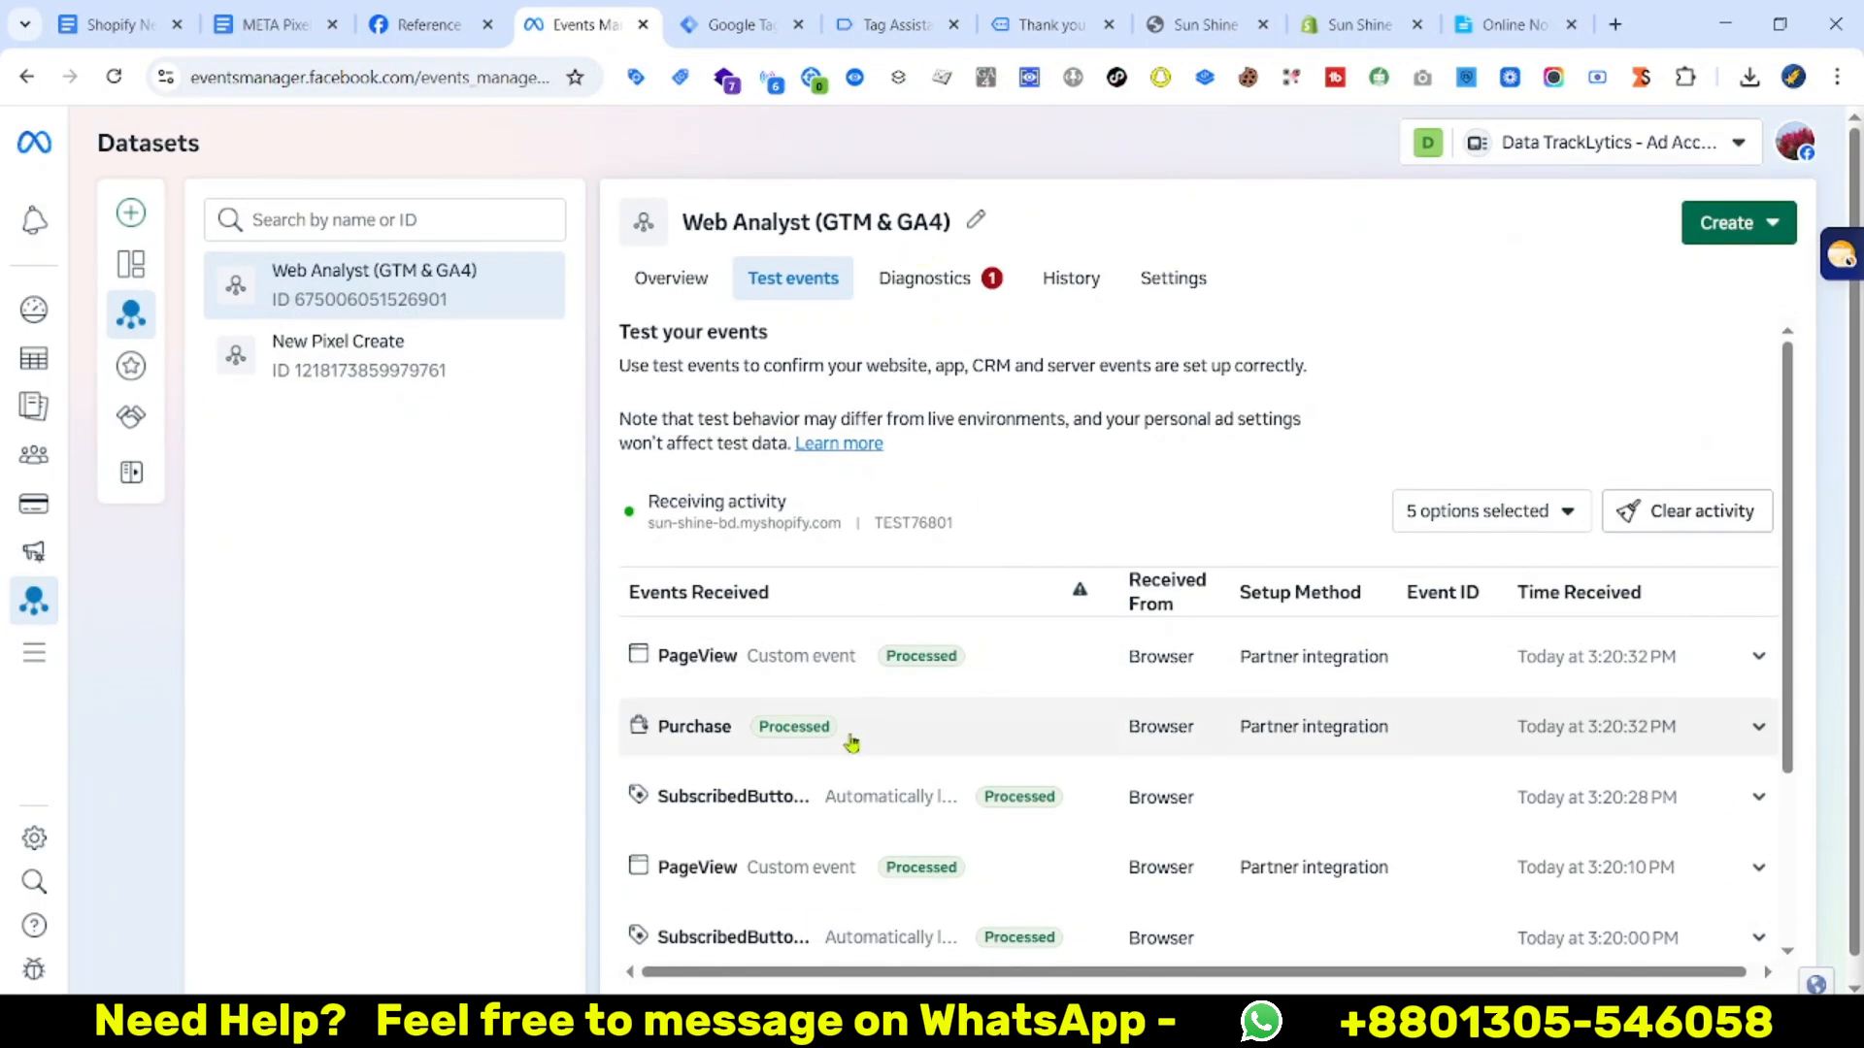
click(1032, 726)
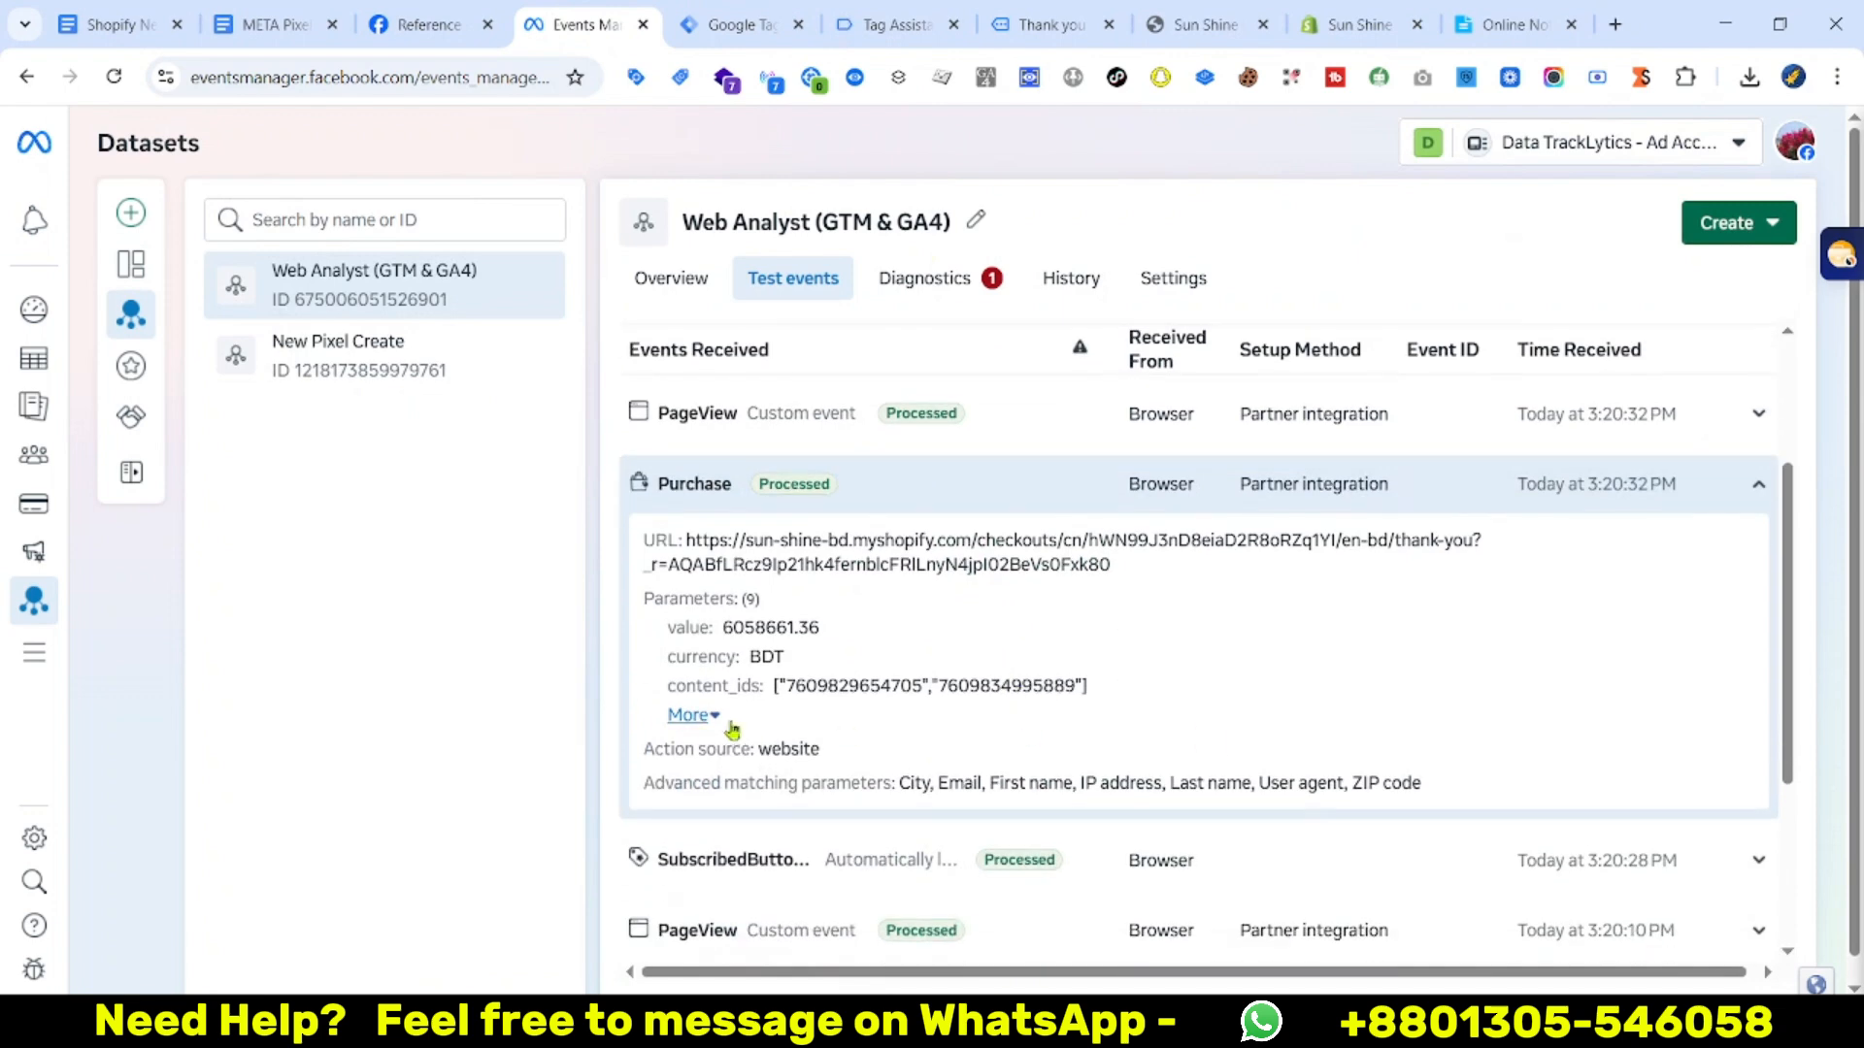
click(701, 721)
scroll(891, 814, down, 1)
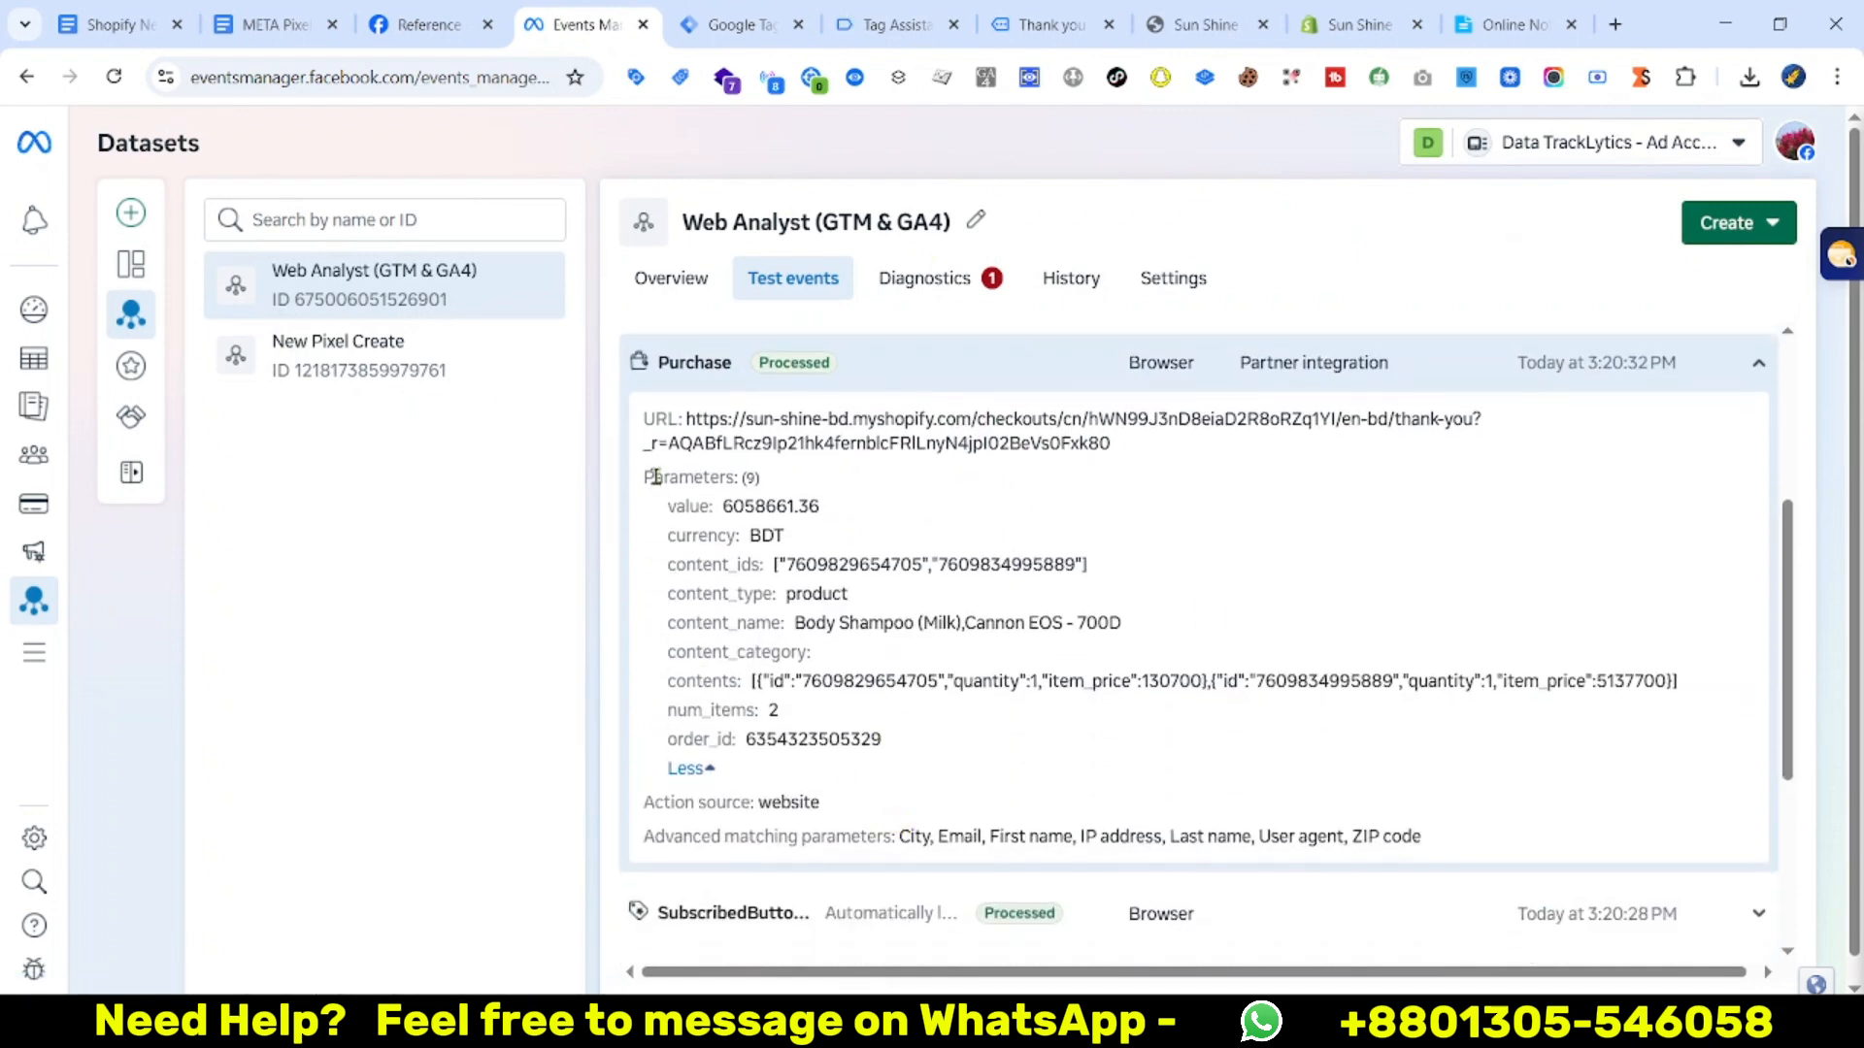
Inspect the Purchase event's value 6058661.36 and its order_id parameter
drag(685, 506, 997, 626)
double_click(796, 507)
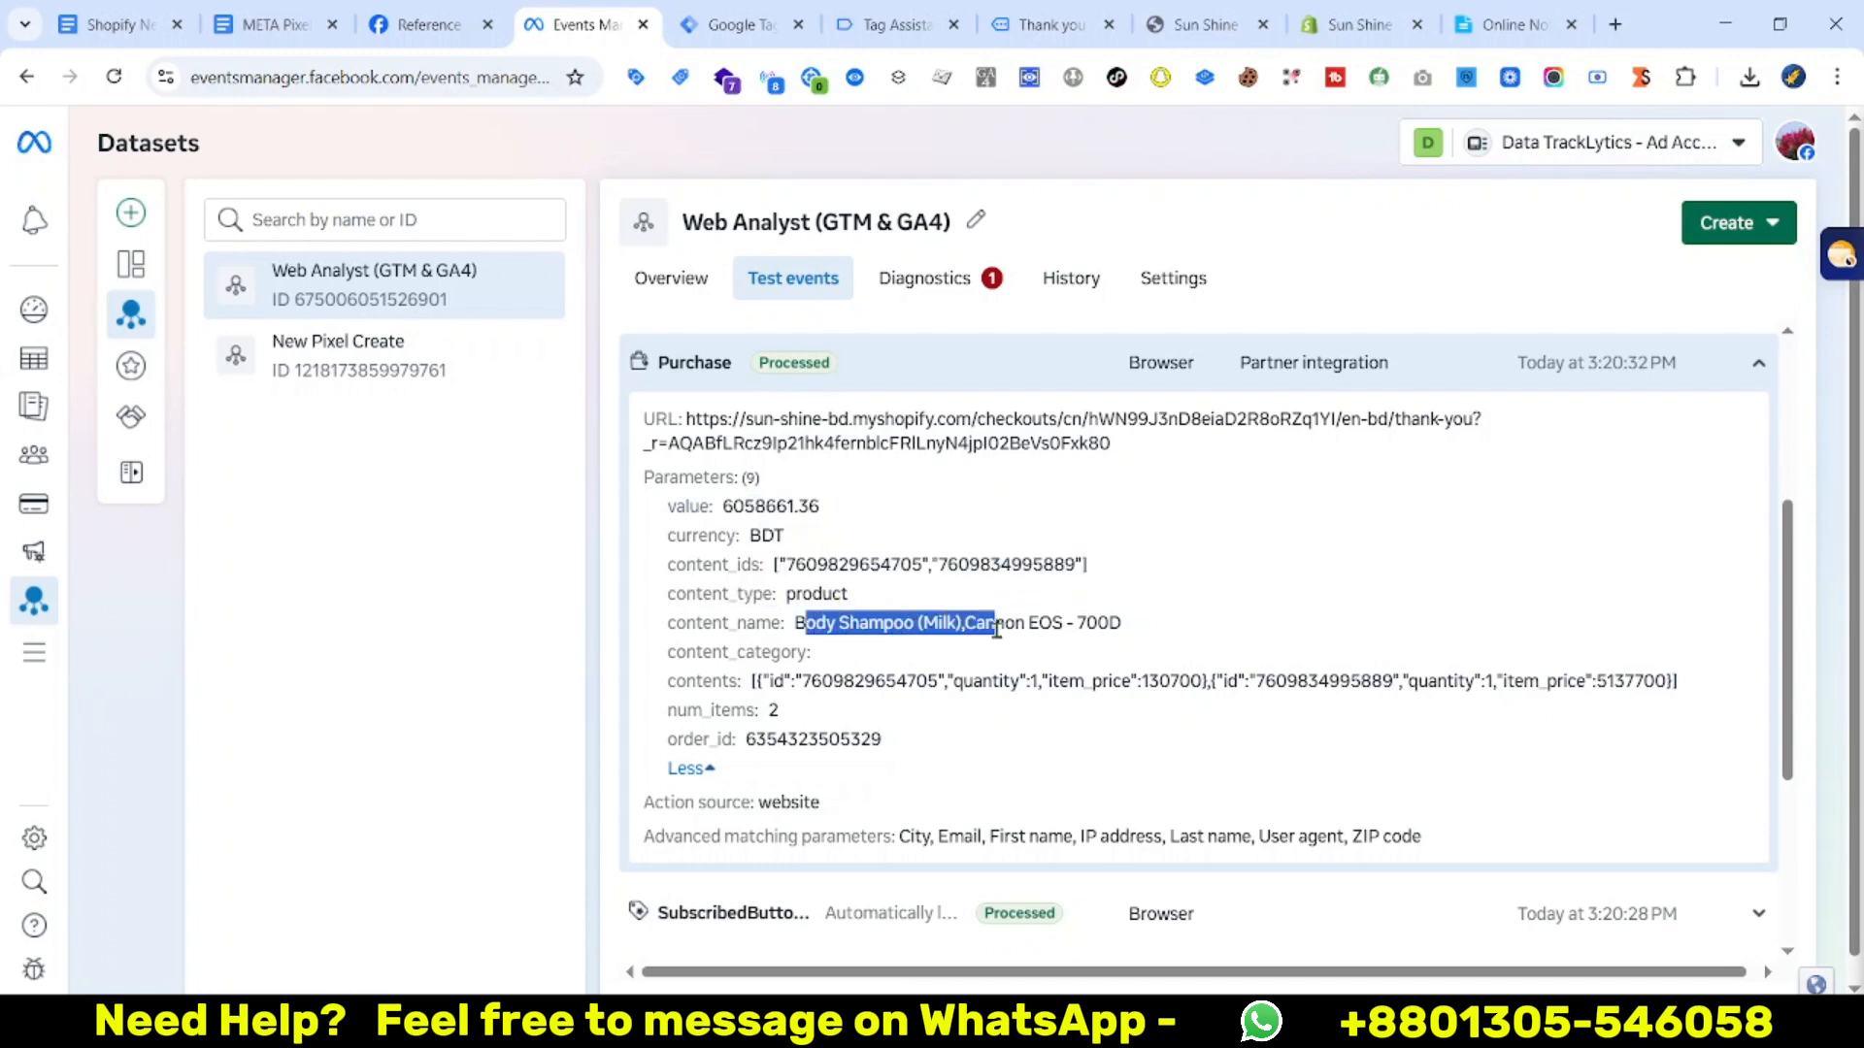
drag(753, 688, 652, 444)
double_click(772, 737)
scroll(1026, 723, up, 3)
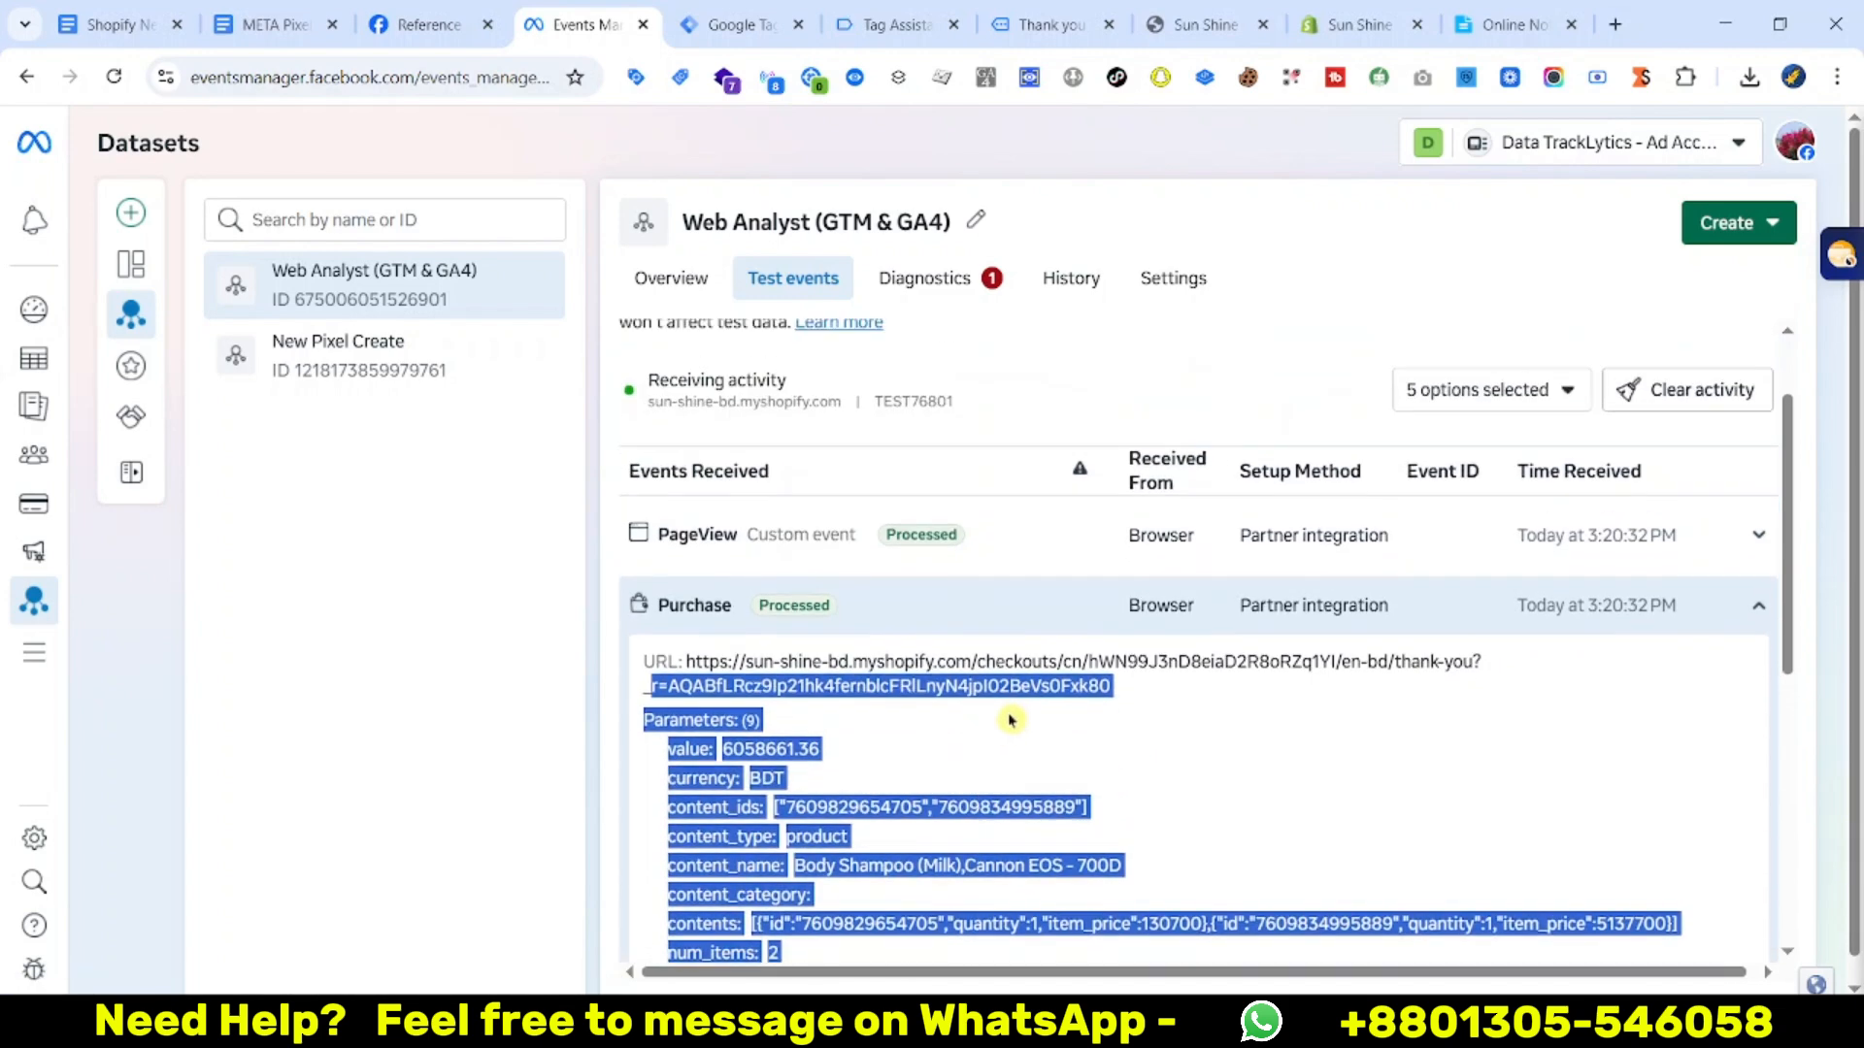
scroll(1027, 724, down, 3)
scroll(1026, 723, up, 3)
click(731, 768)
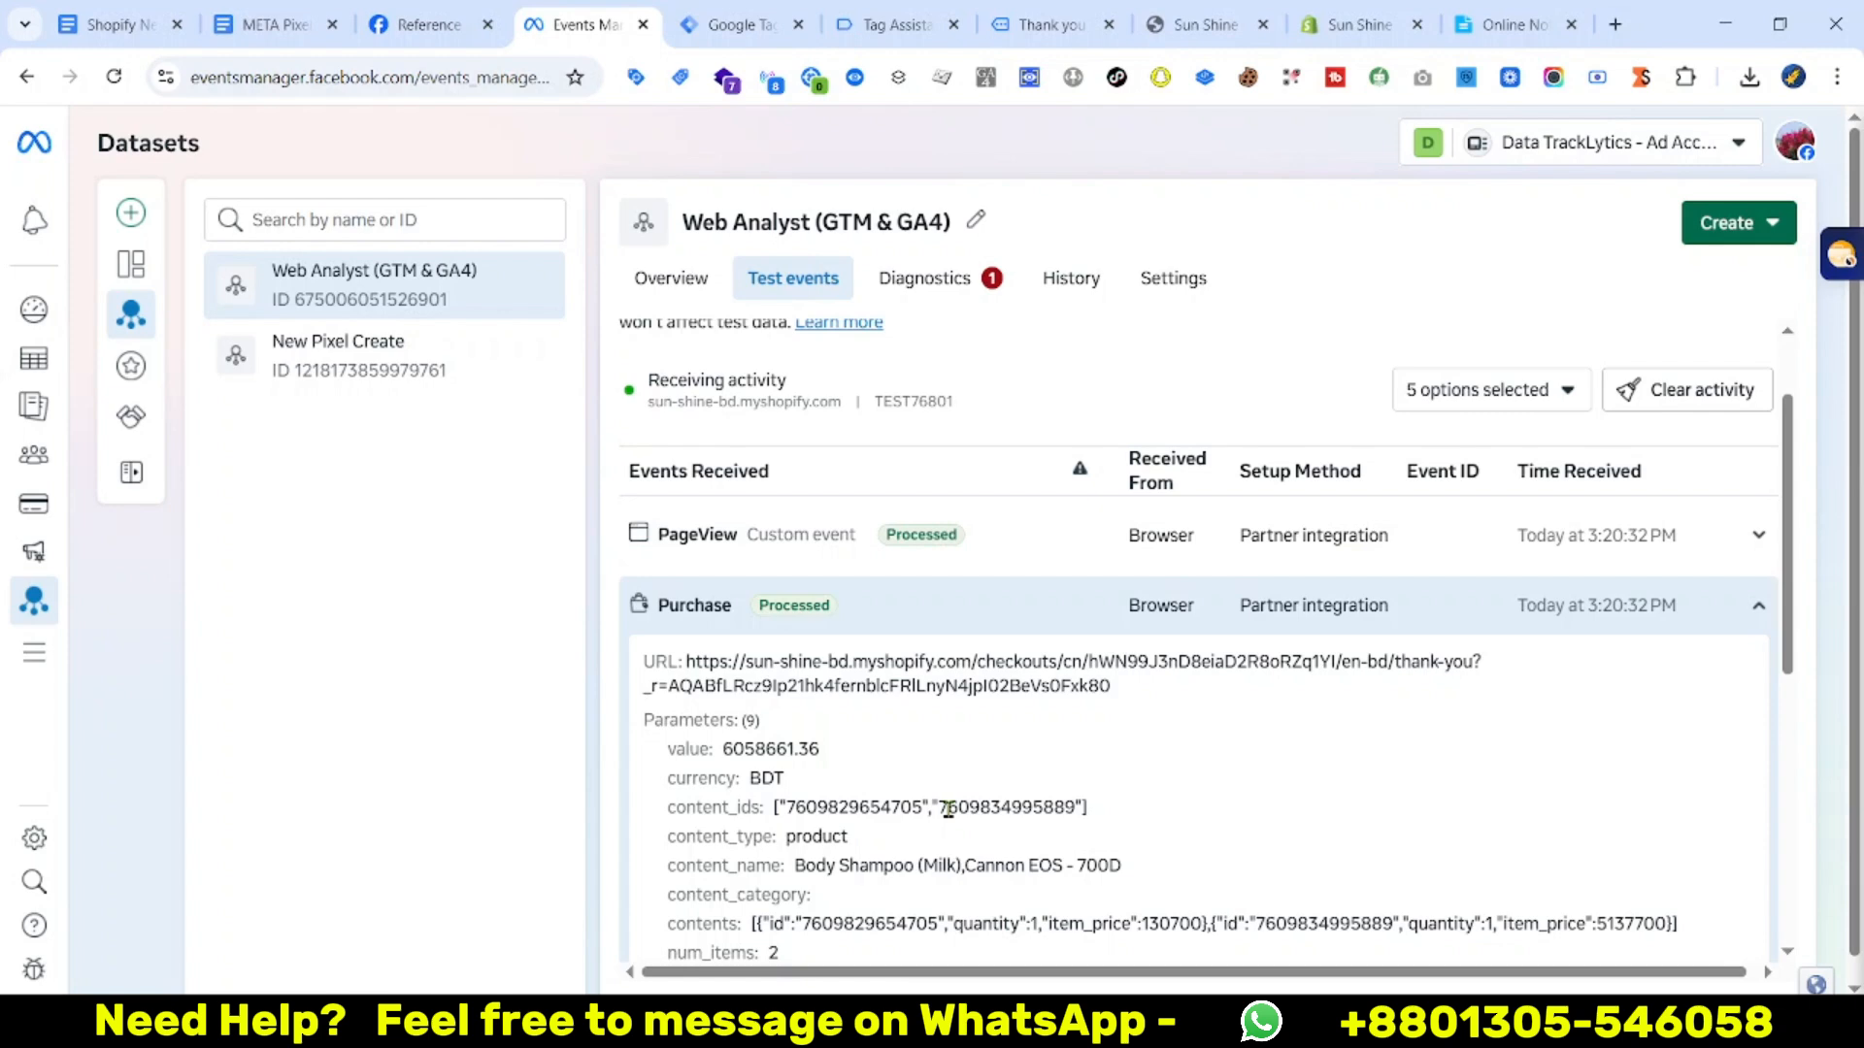
scroll(1010, 796, down, 1)
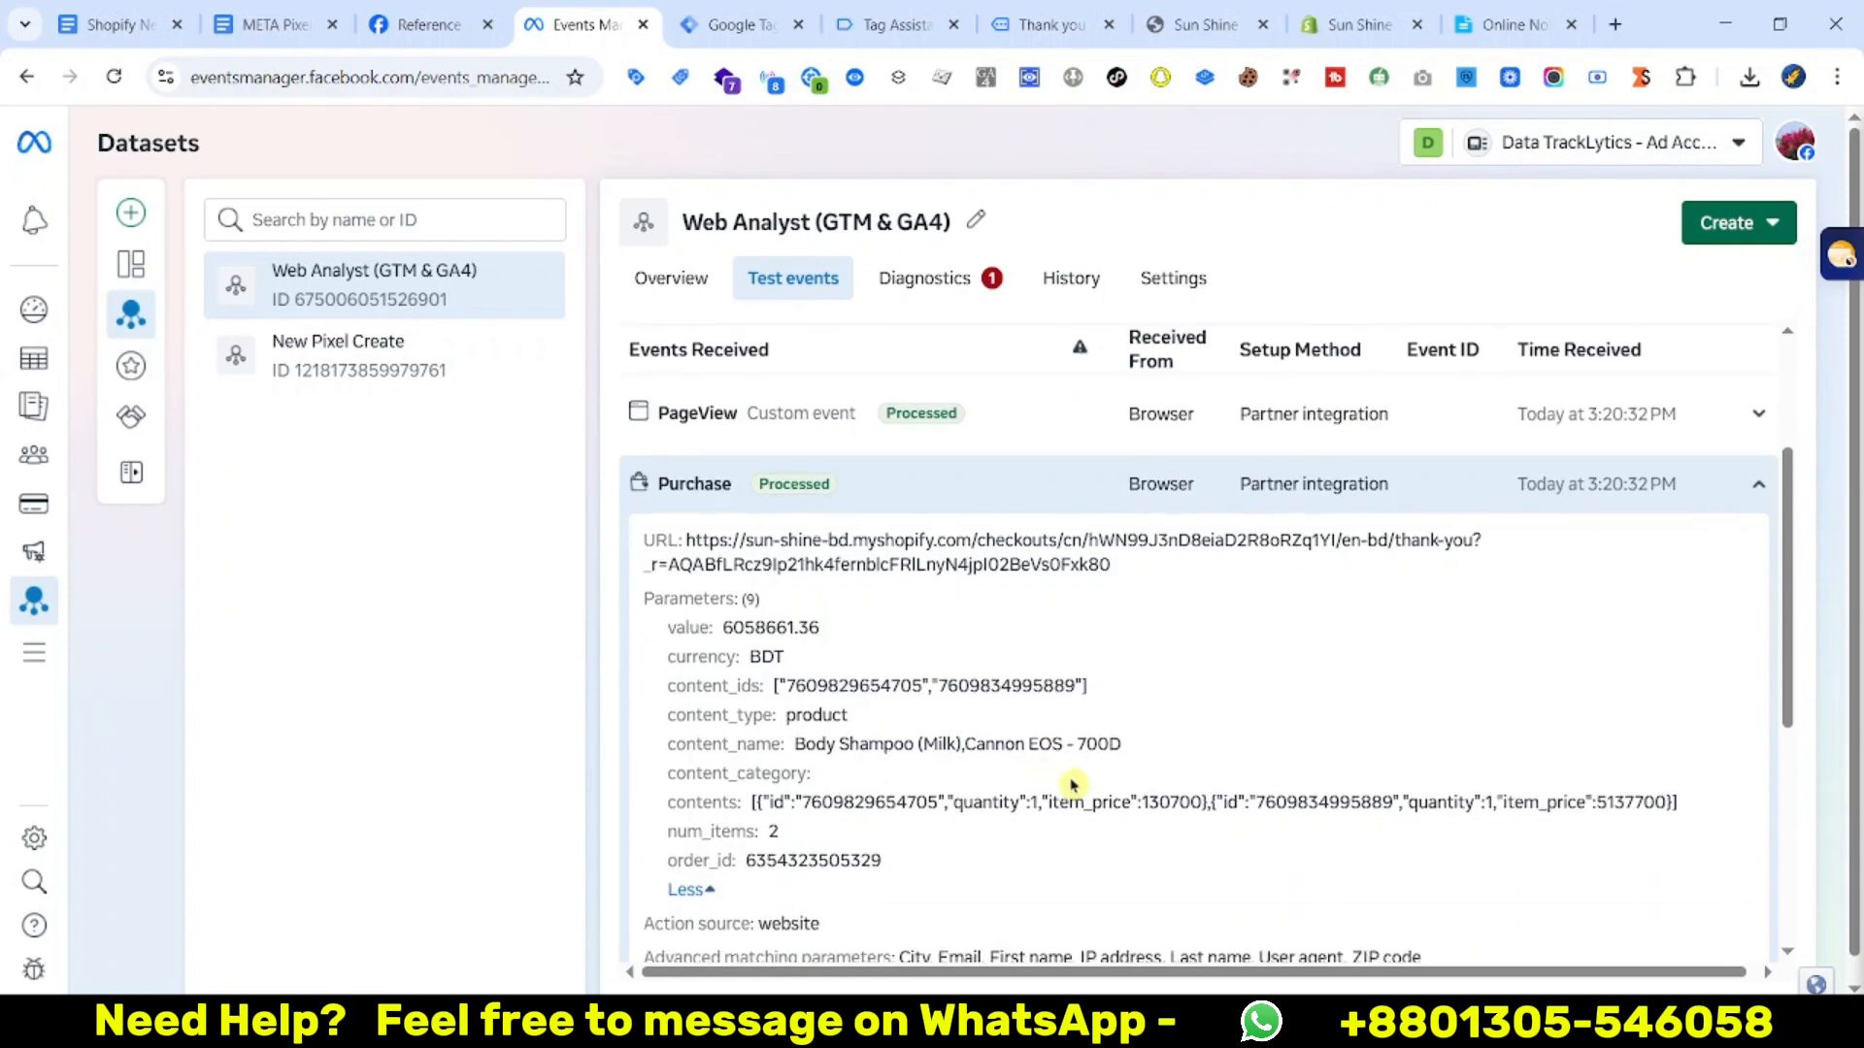
scroll(1074, 777, up, 1)
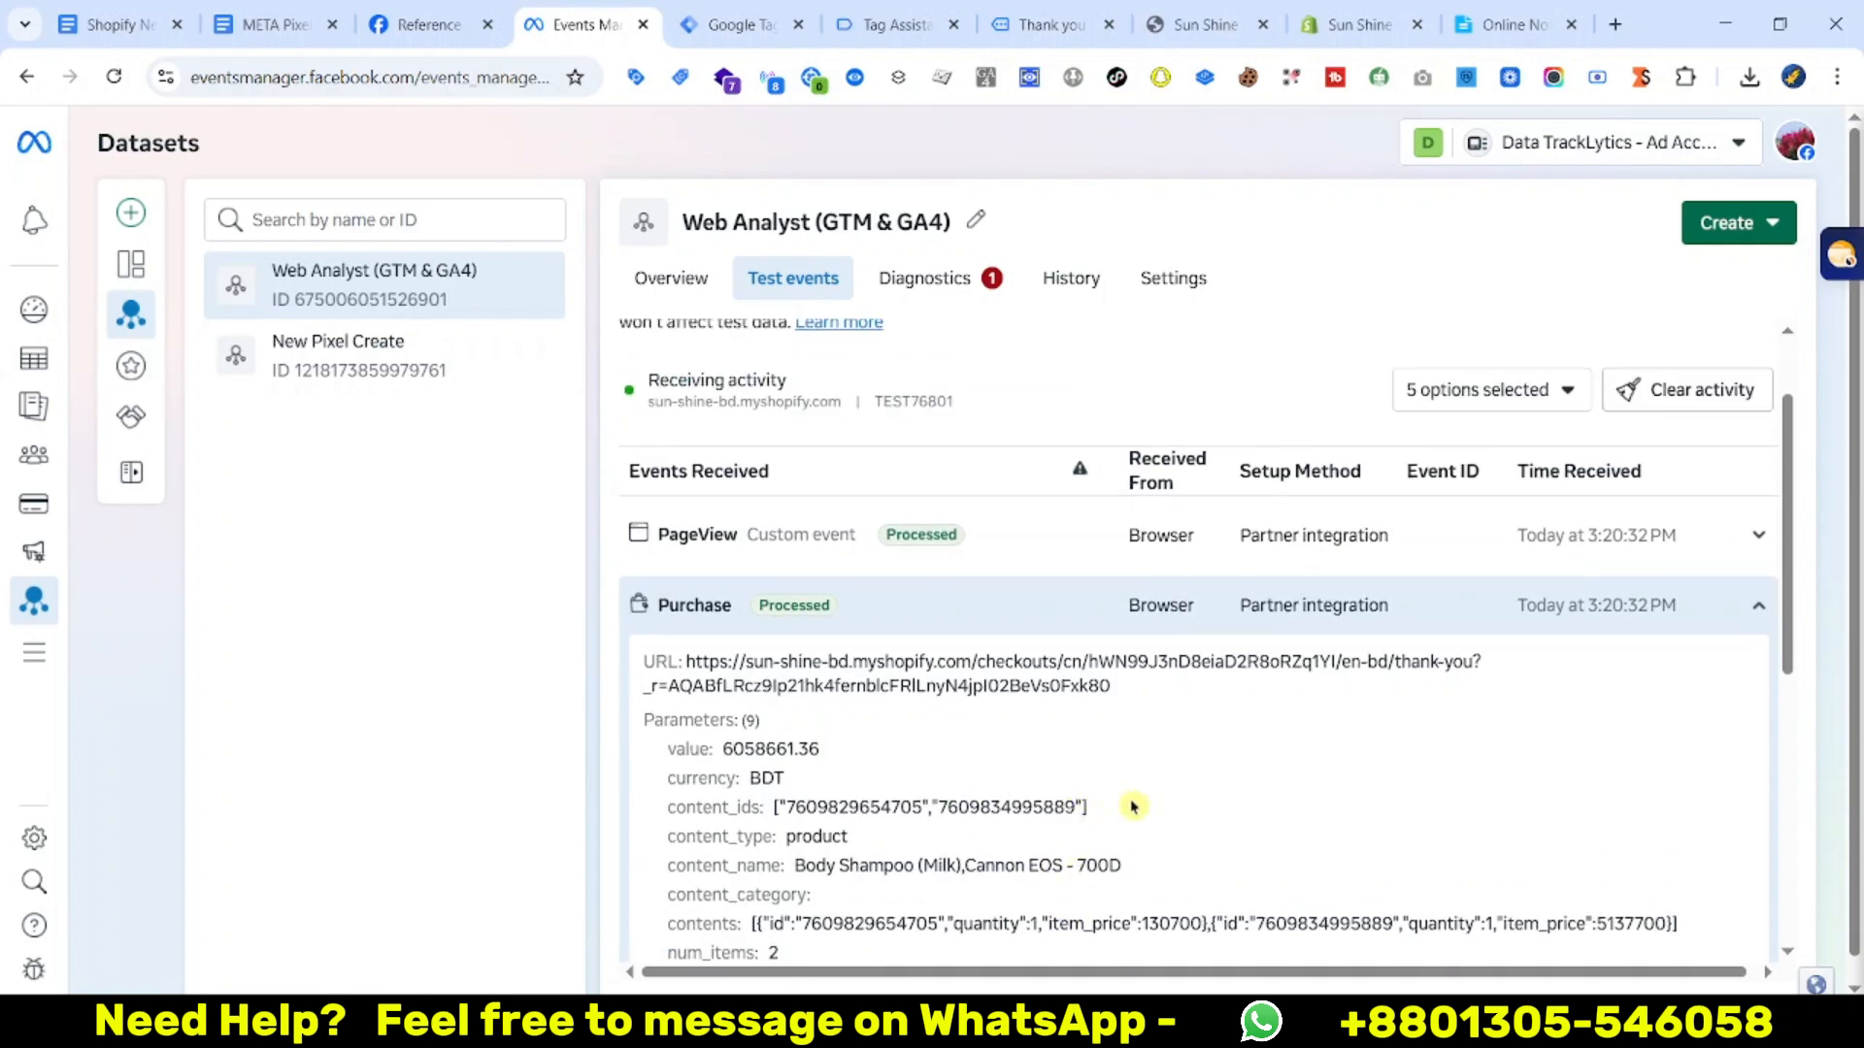